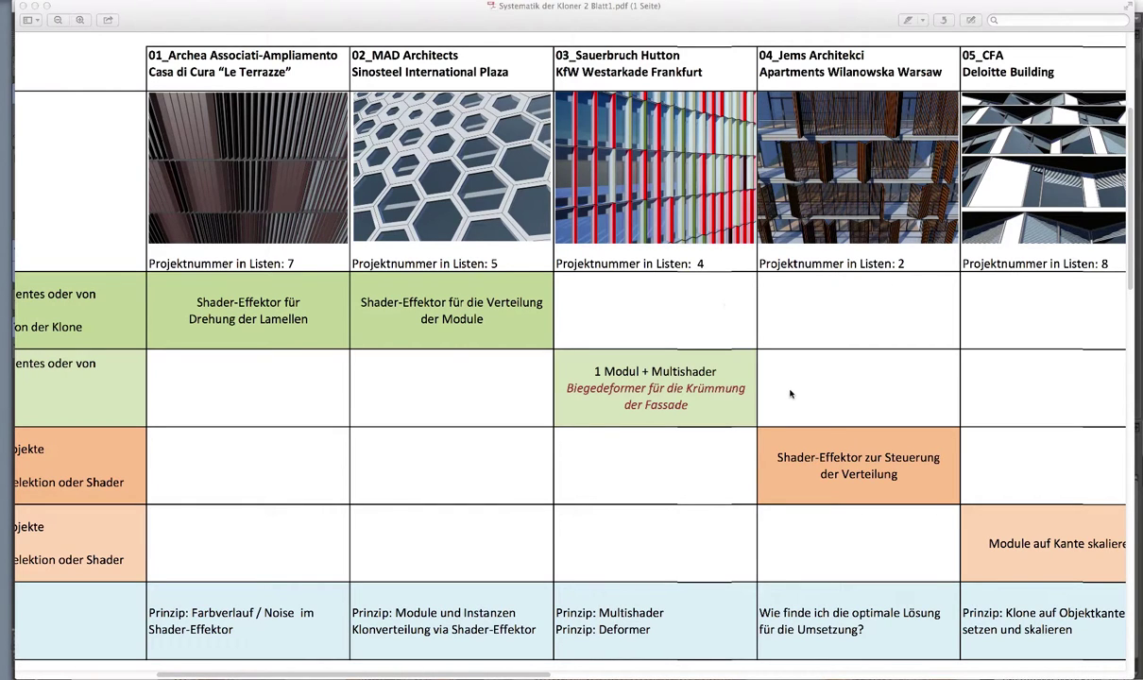
# Open the DEMO Außen.png facade render in Preview and nudge its window up and left
pyautogui.hscroll(-3, 790, 393)
pyautogui.hscroll(-1, 790, 394)
pyautogui.hscroll(-4, 791, 394)
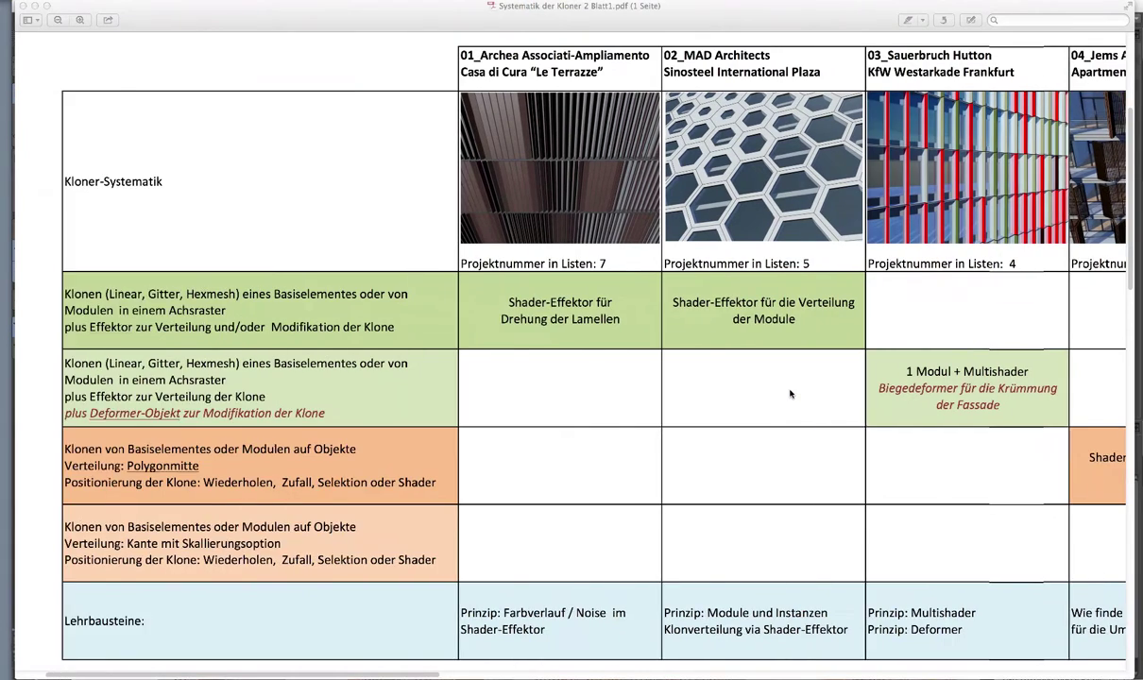
pyautogui.hscroll(-1, 790, 393)
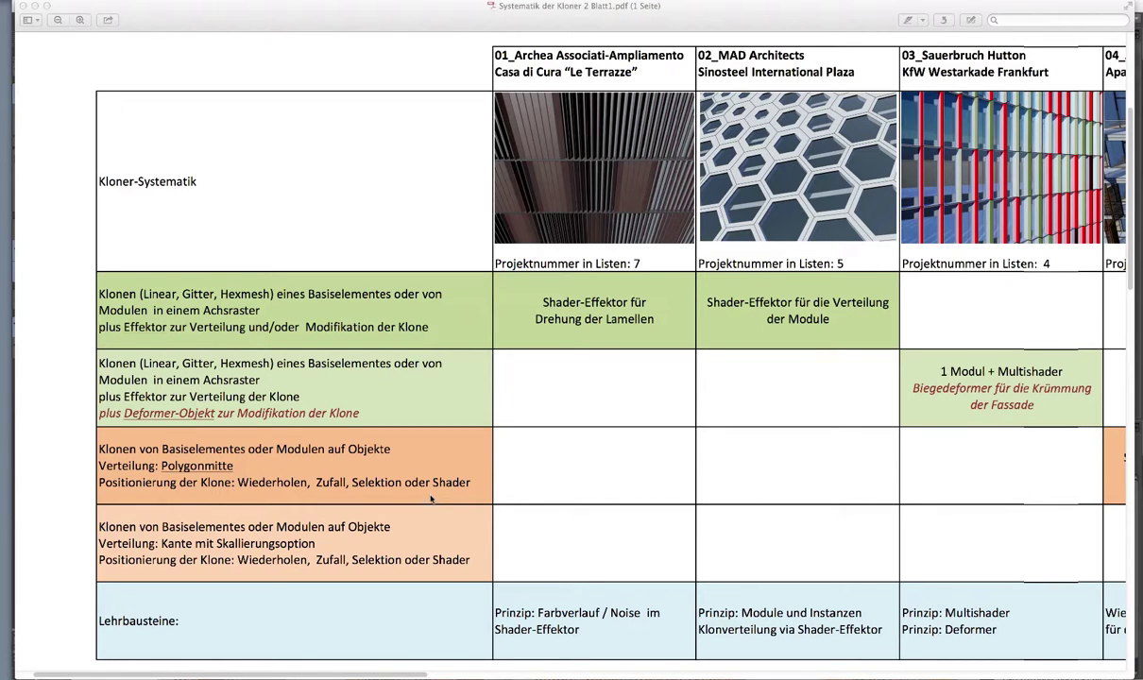
pyautogui.hscroll(3, 441, 480)
pyautogui.hscroll(4, 441, 480)
pyautogui.hscroll(2, 441, 478)
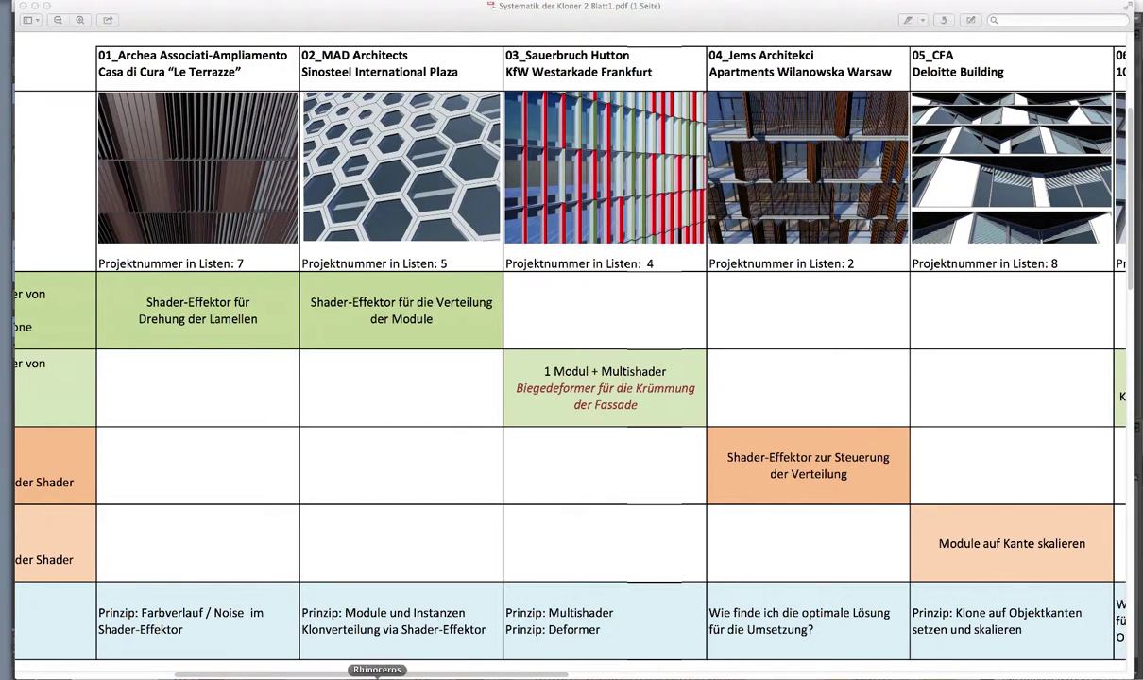
pyautogui.click(459, 676)
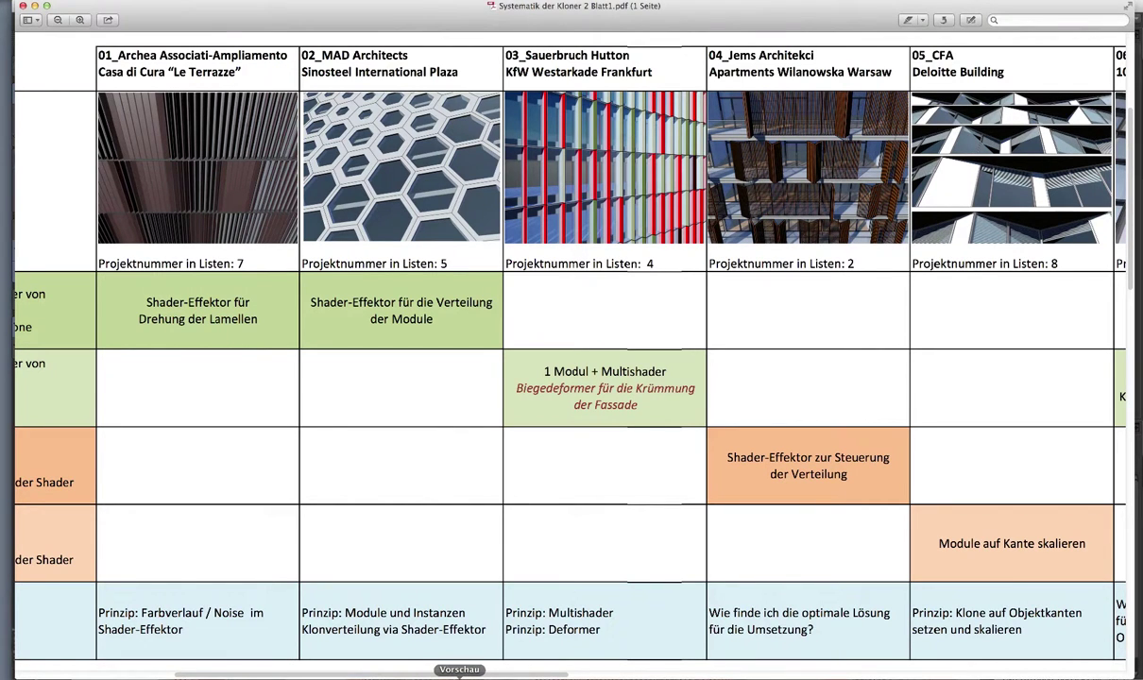
pyautogui.click(114, 672)
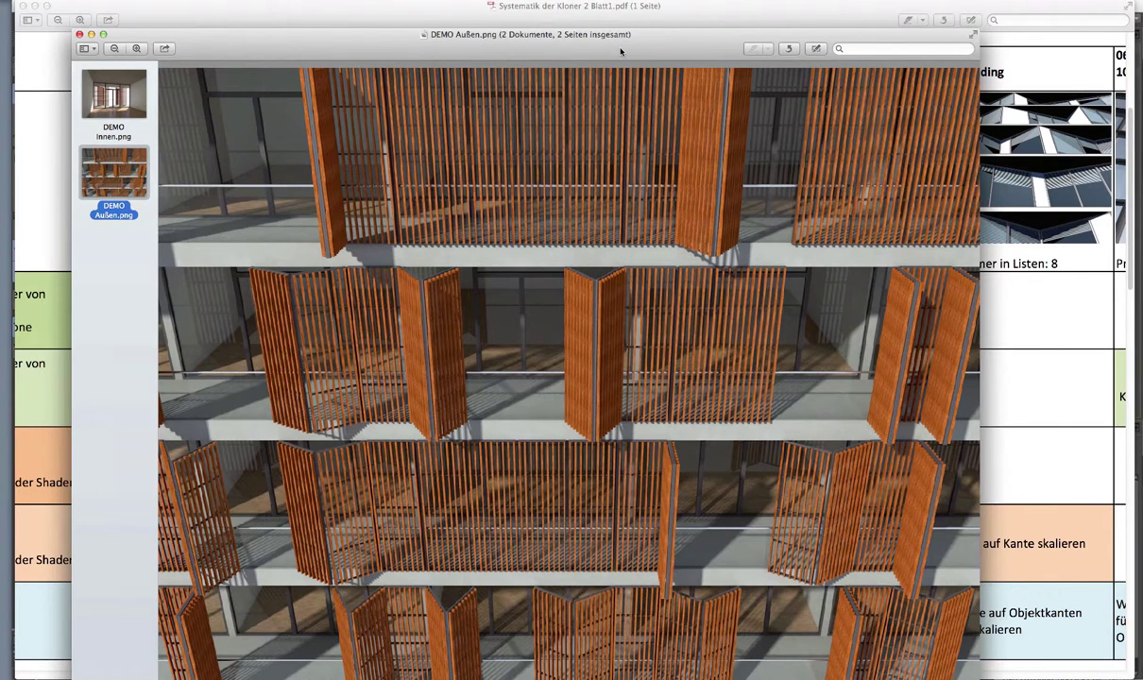
pyautogui.moveTo(621, 51); pyautogui.dragTo(612, 34)
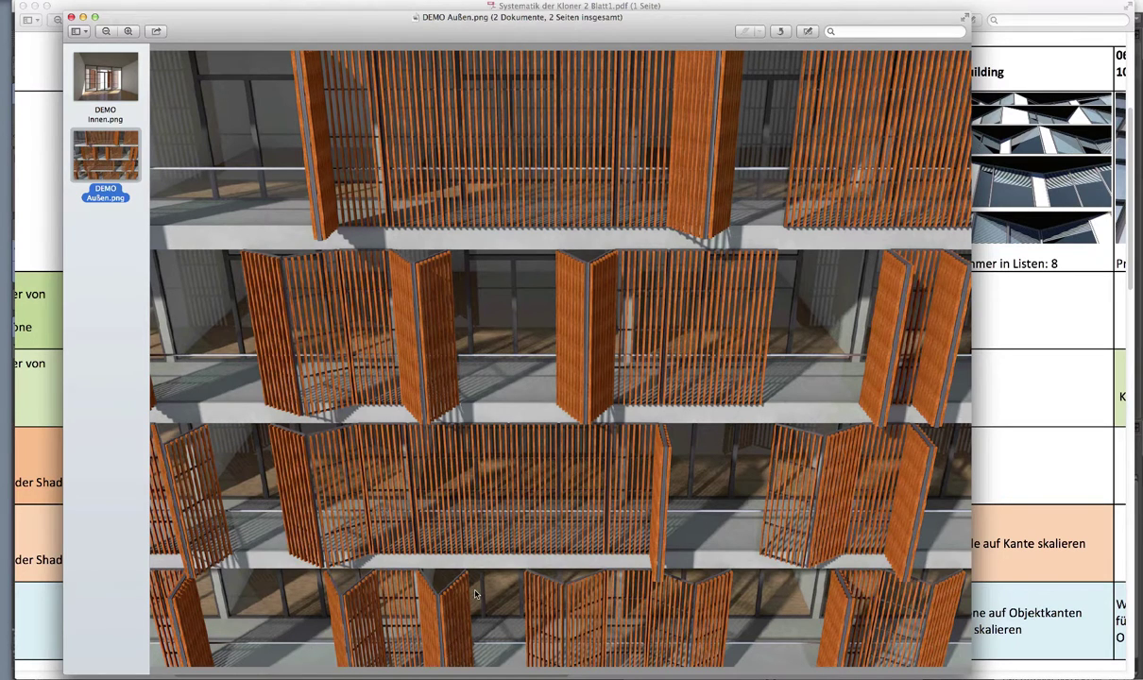
# View DEMO Innen.png, return to DEMO Außen.png, then switch to Raster_VORLAGE.c4d in Cinema 4D
pyautogui.click(99, 84)
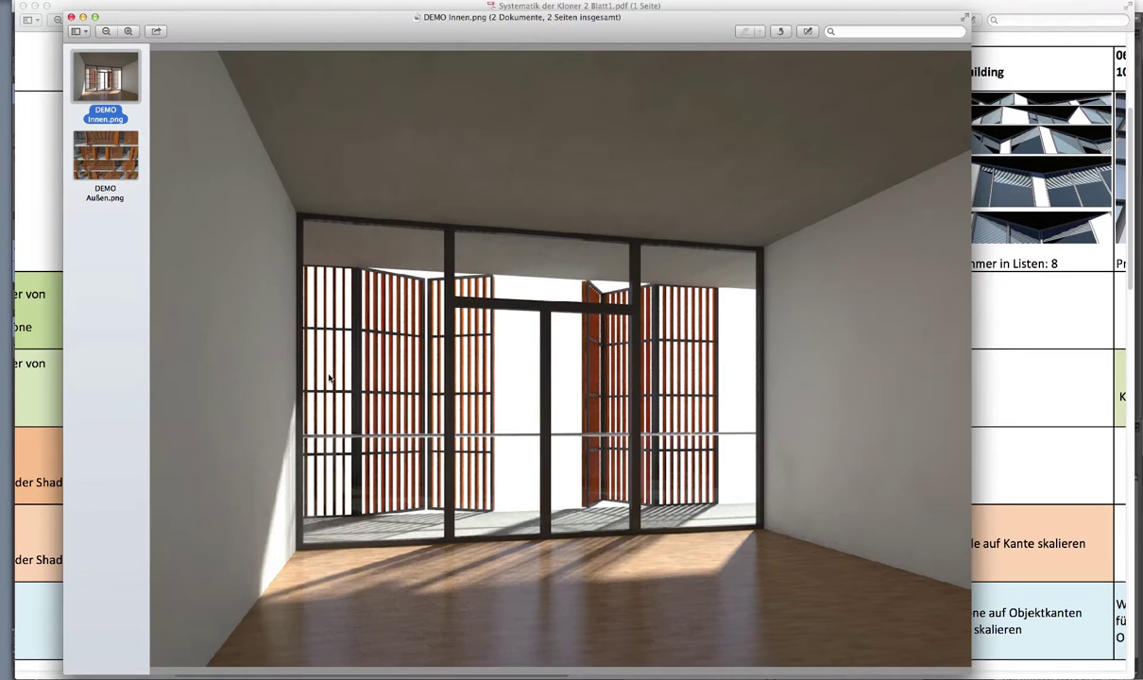
pyautogui.click(113, 168)
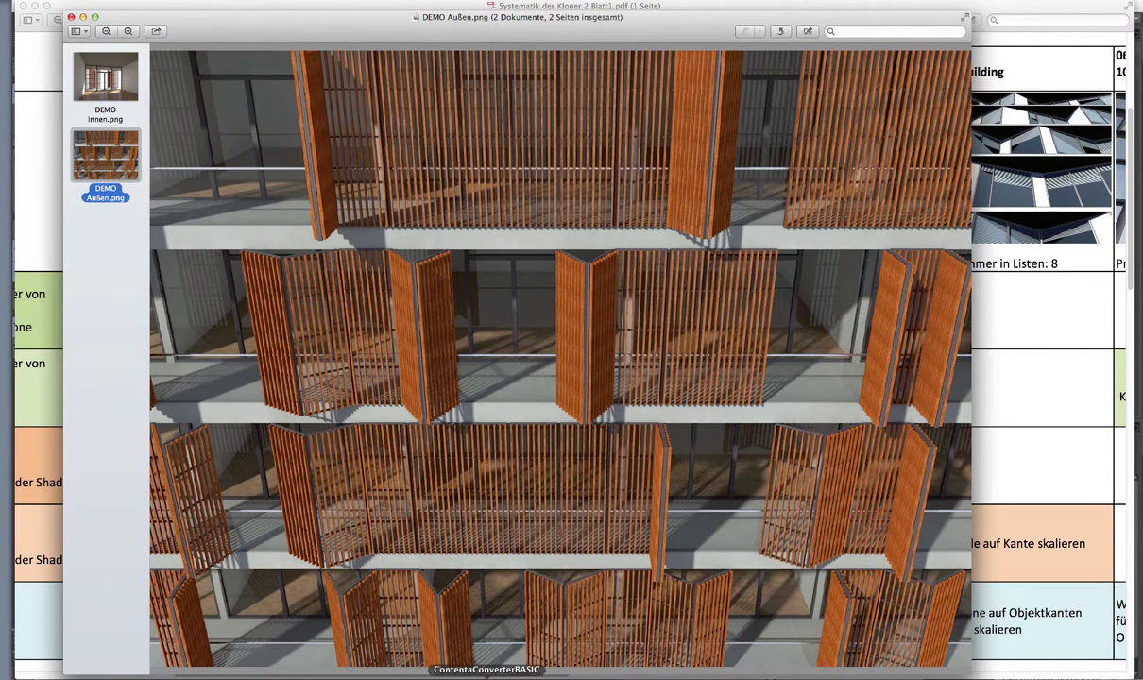
pyautogui.click(404, 676)
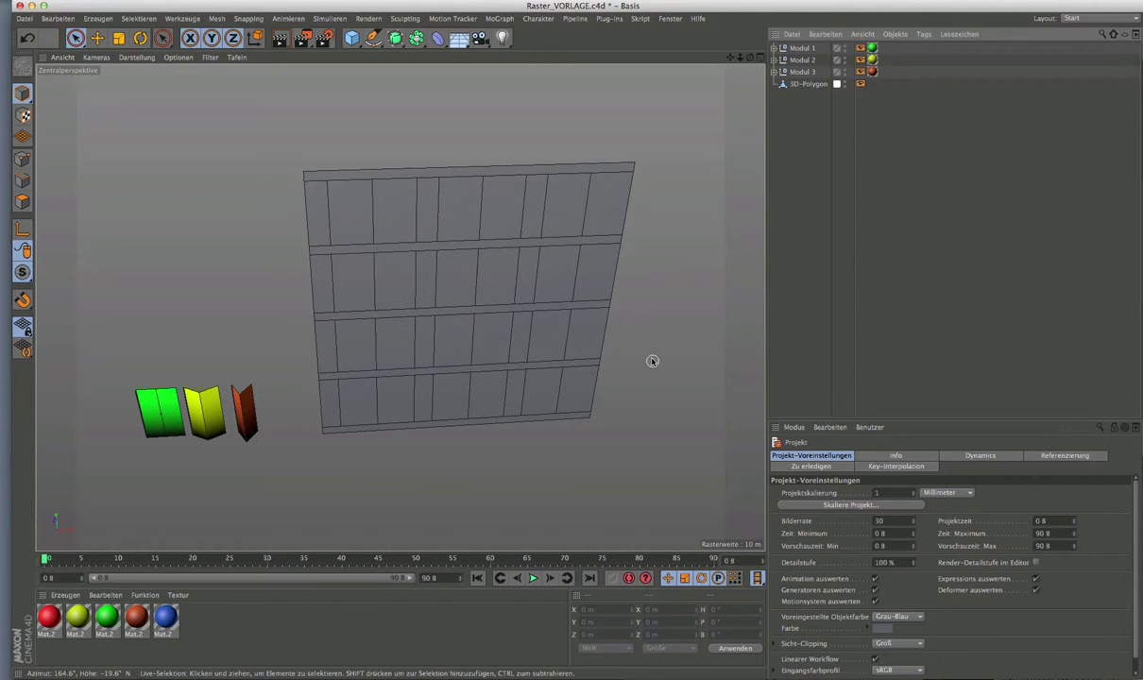
# Select the 3D-Polygon lattice grid in the Object Manager
pyautogui.click(804, 83)
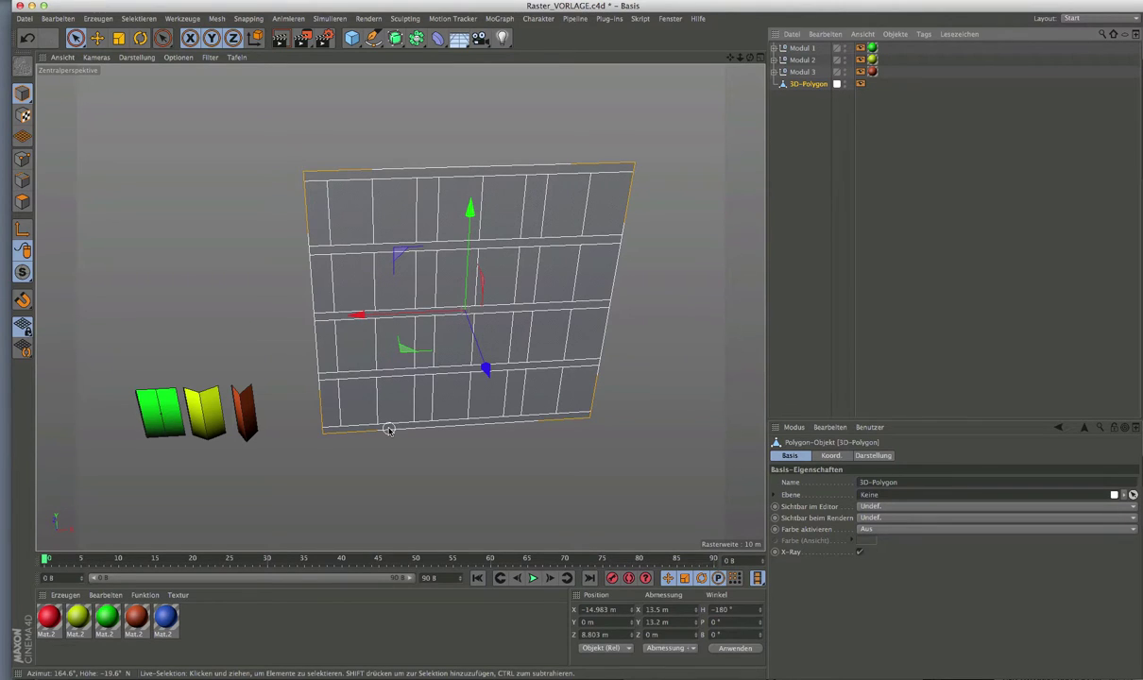
# Switch to 02_FINAL.c4d, collapse Übertrag and select the seven objects below it
pyautogui.click(667, 18)
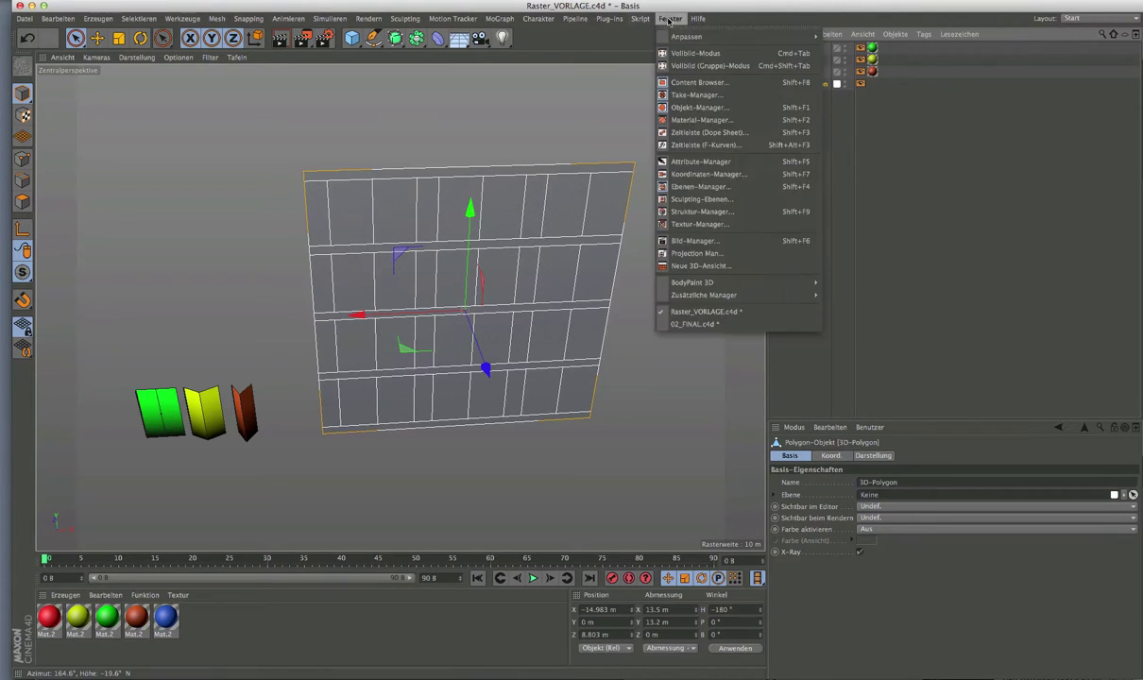
pyautogui.click(708, 324)
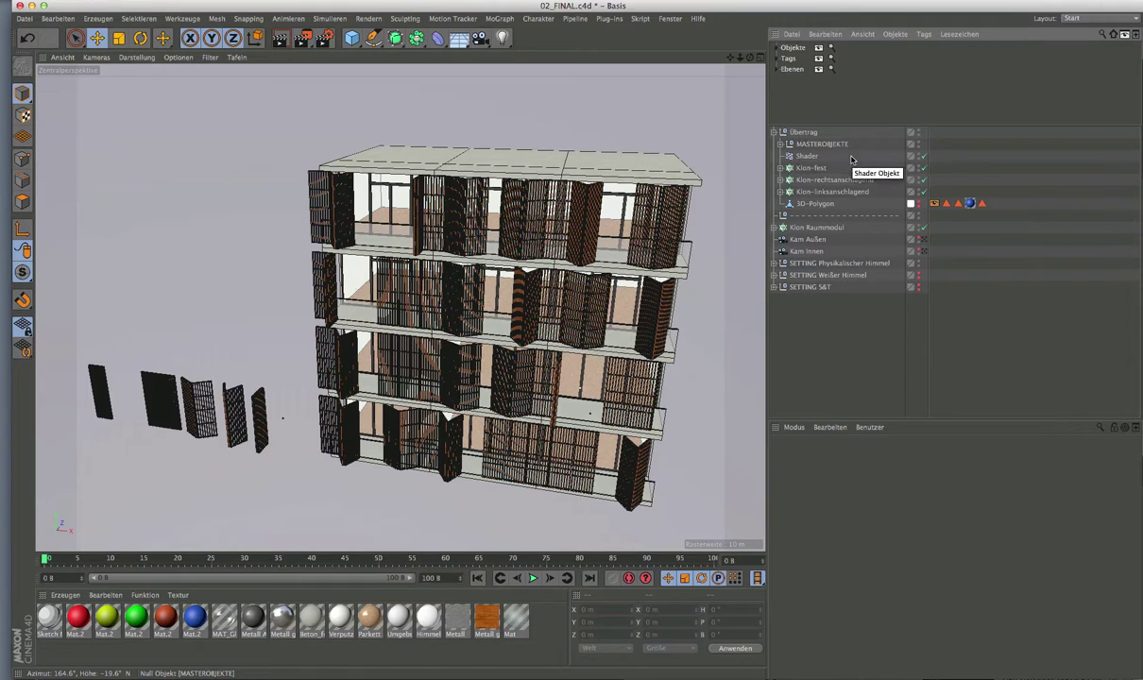
pyautogui.click(774, 132)
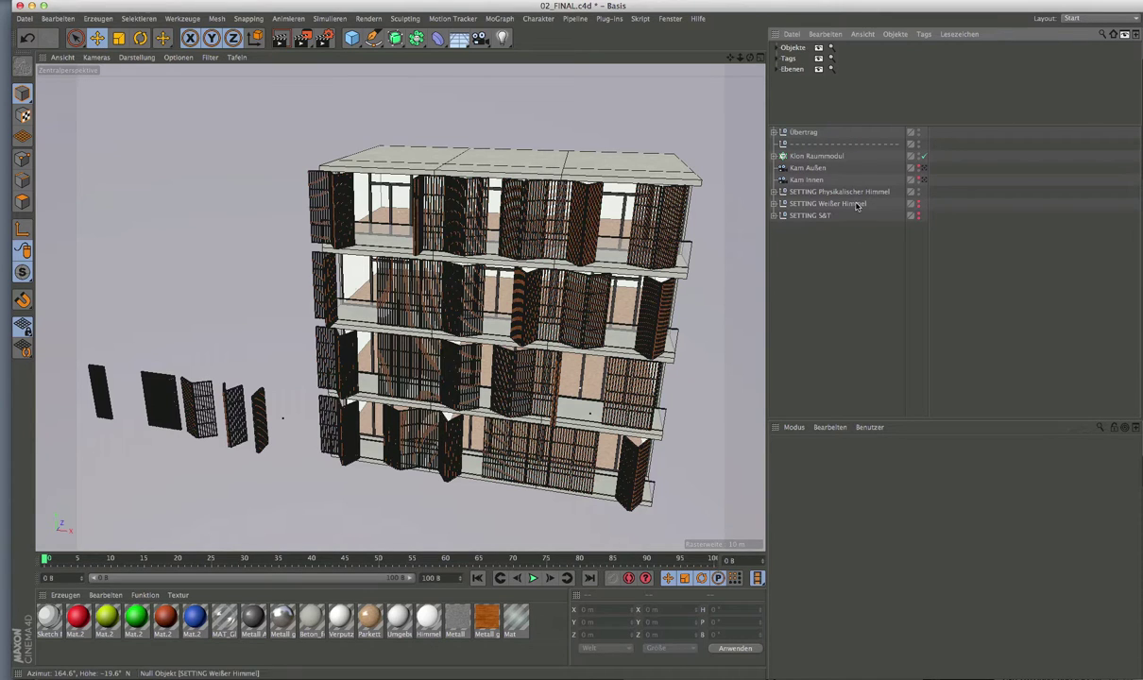
pyautogui.moveTo(812, 225); pyautogui.dragTo(773, 132)
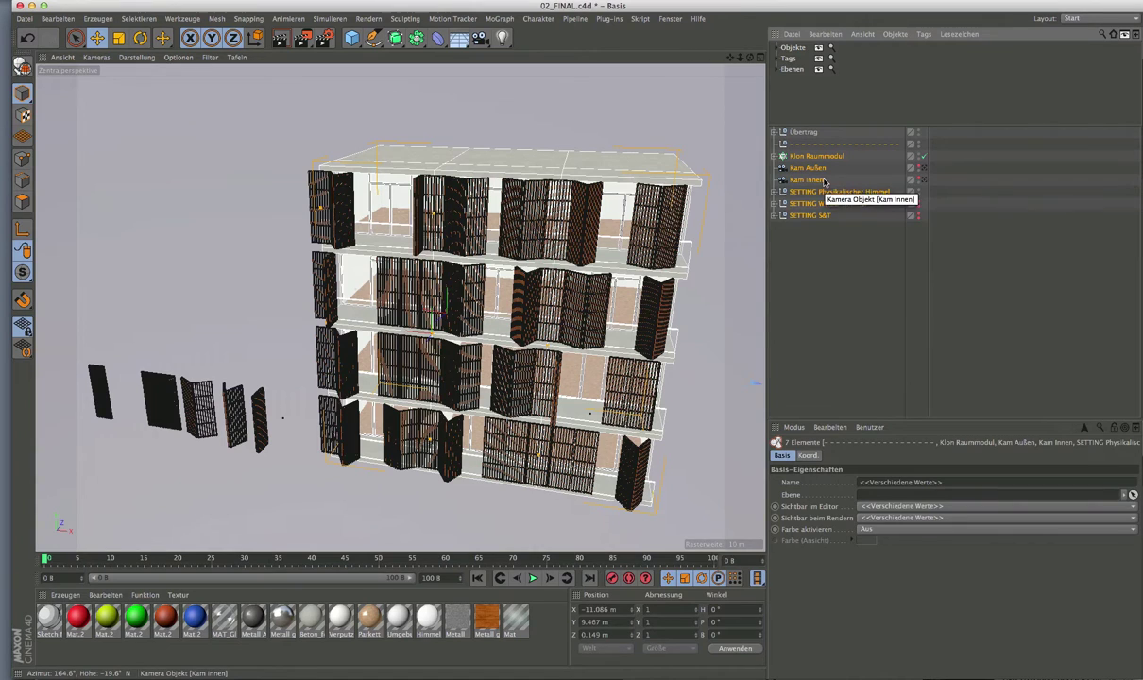
# Deselect all, expand Übertrag and select the Shader effector to show its Noise shading
pyautogui.click(832, 237)
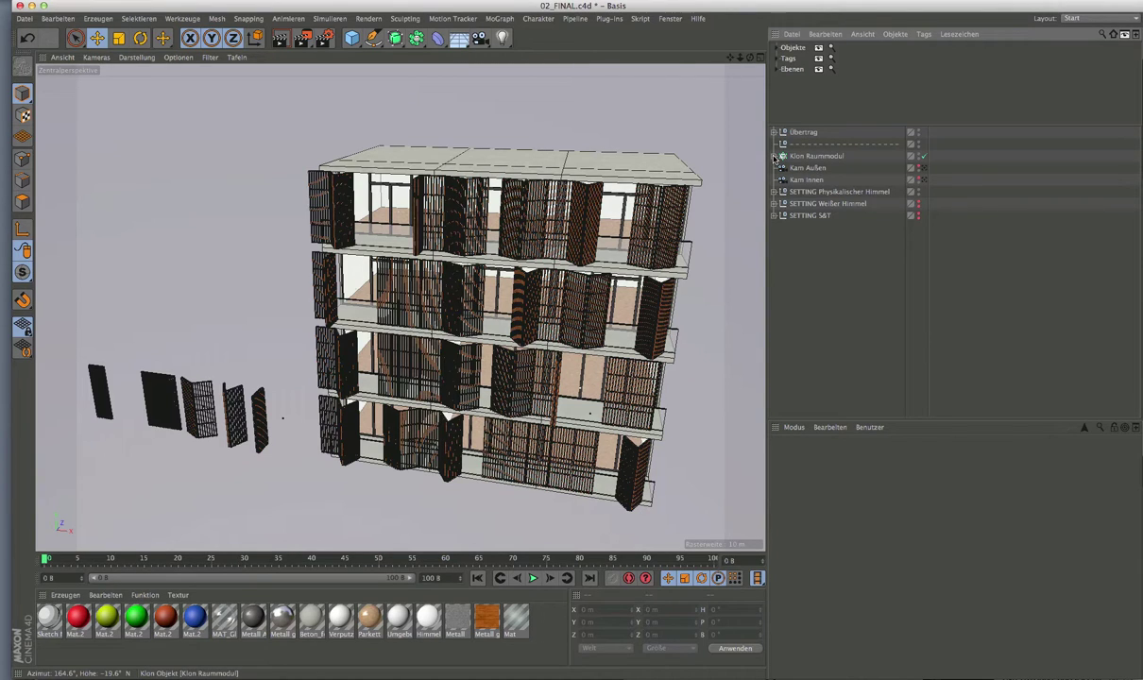
pyautogui.click(774, 156)
pyautogui.click(773, 156)
pyautogui.click(773, 132)
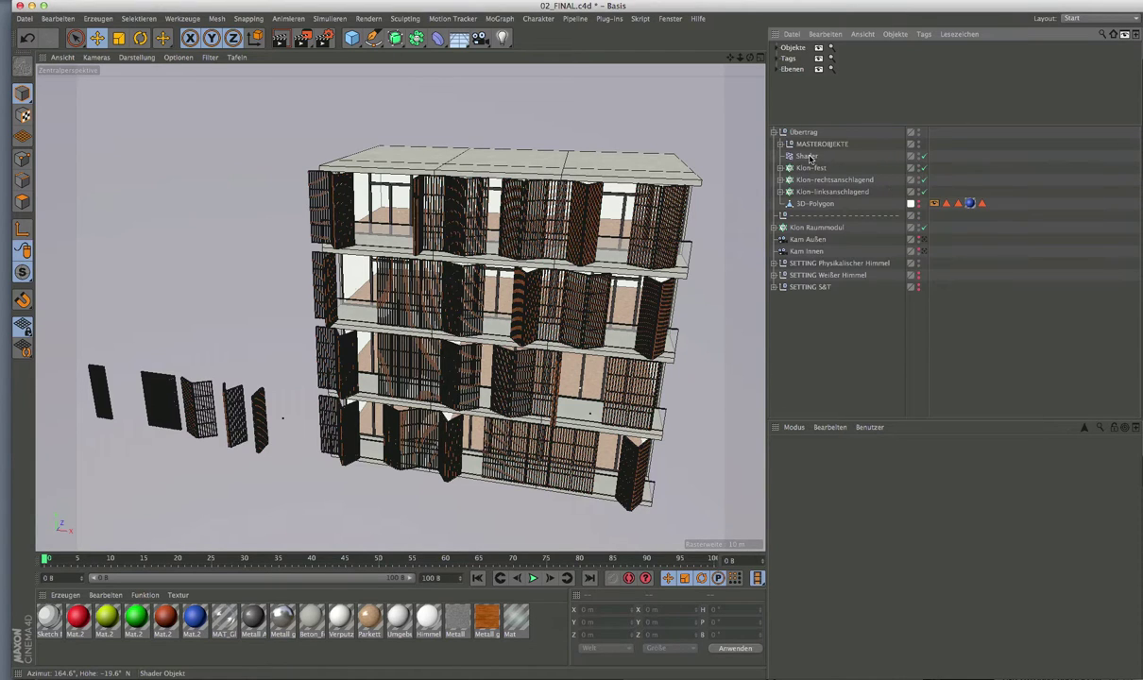
pyautogui.click(806, 155)
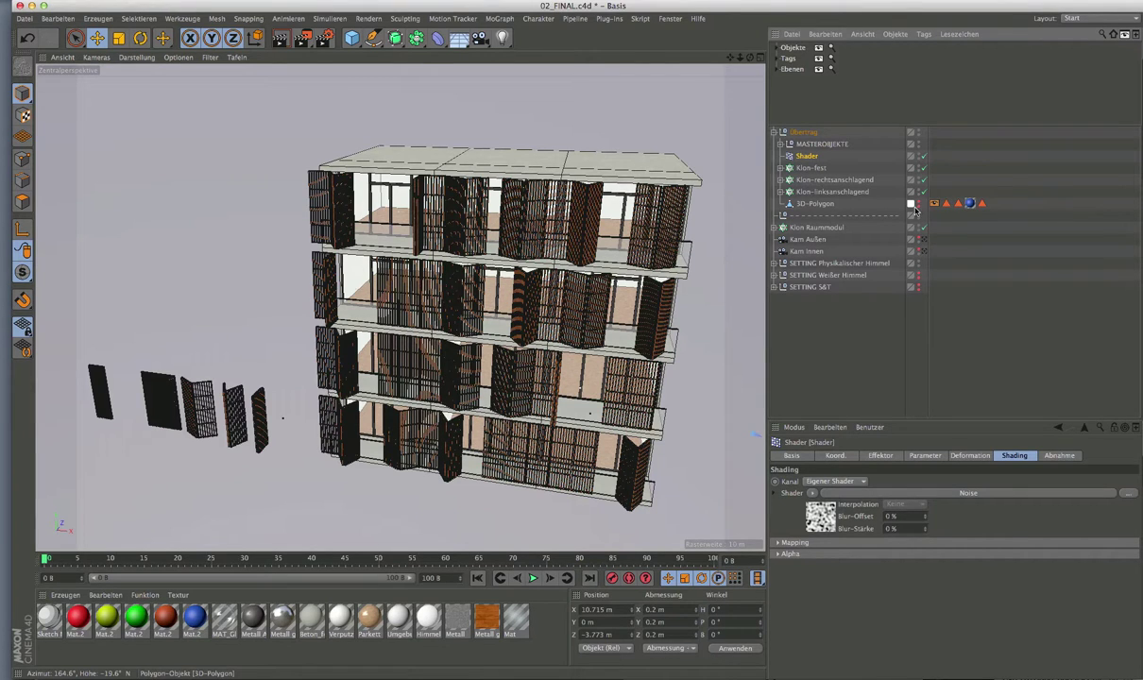
pyautogui.click(847, 193)
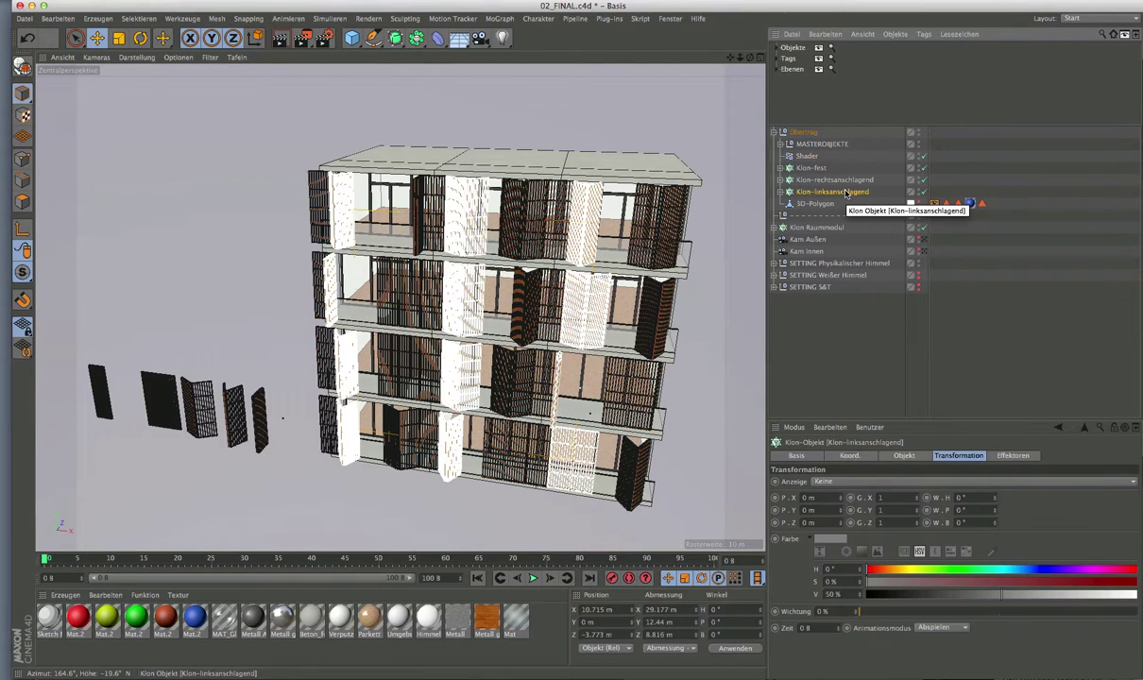
pyautogui.click(847, 180)
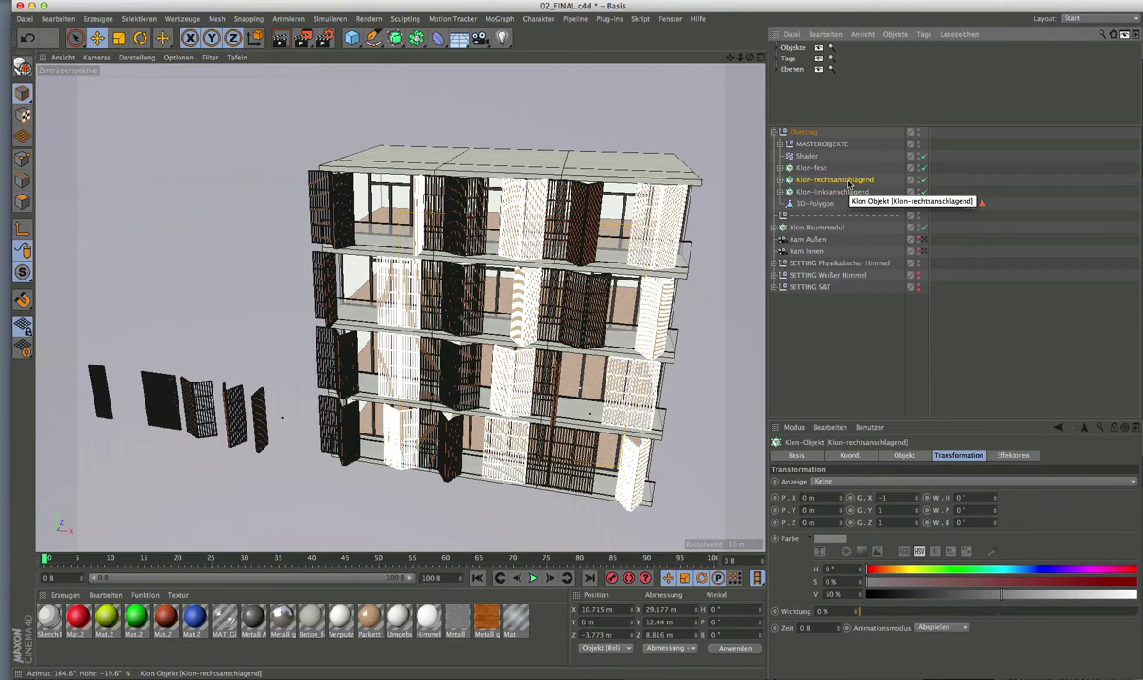
pyautogui.click(810, 167)
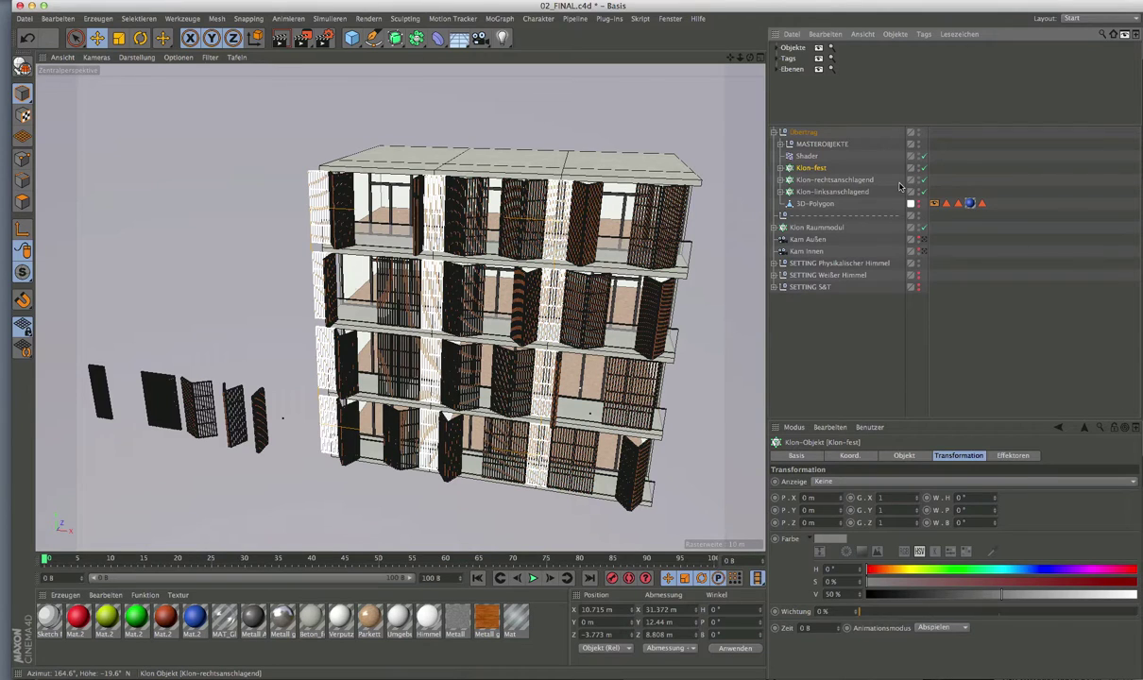
pyautogui.click(807, 156)
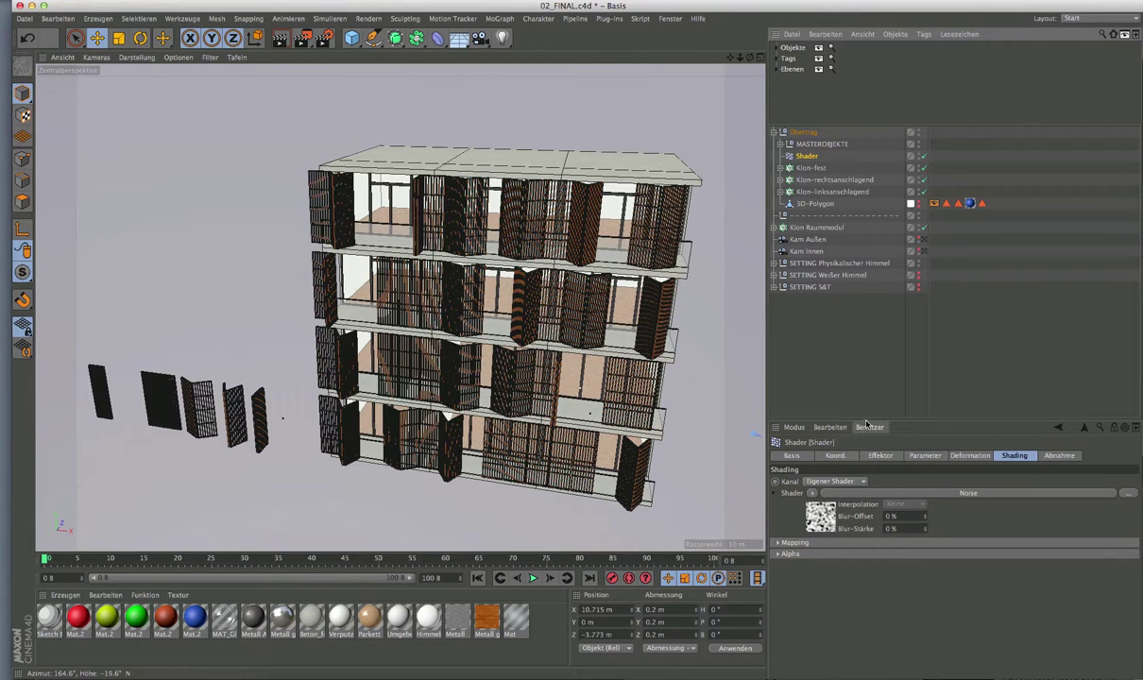
# Enlarge the Attribute Manager and open the Noise shader's parameters
pyautogui.moveTo(819, 420); pyautogui.dragTo(841, 271)
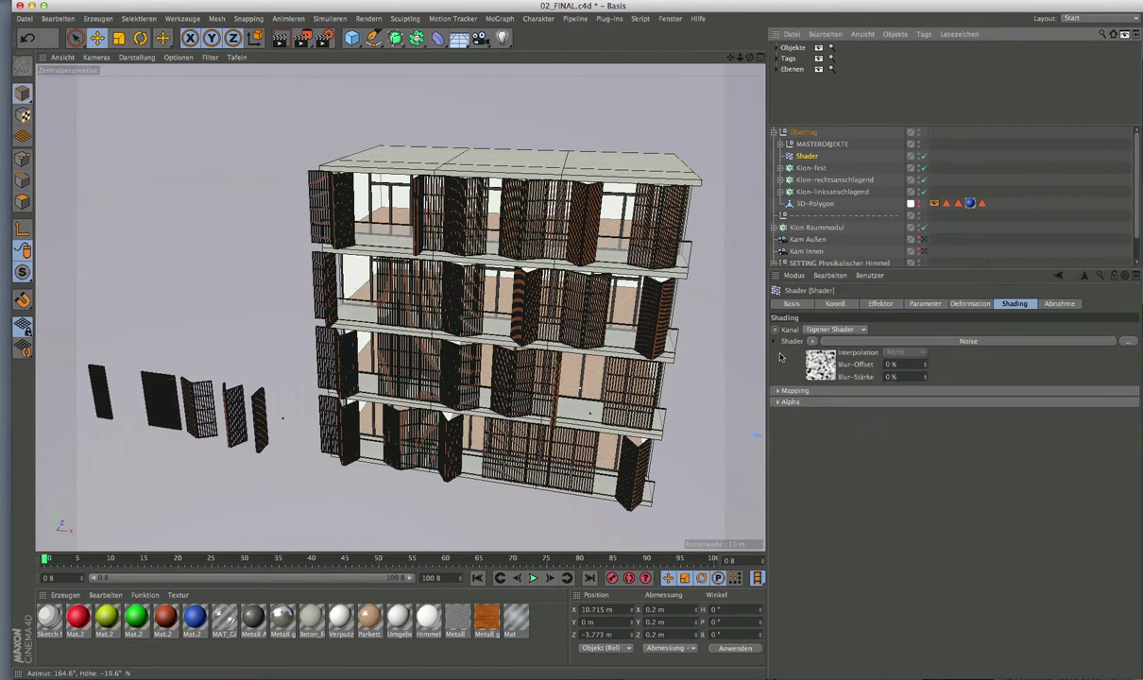
pyautogui.click(821, 365)
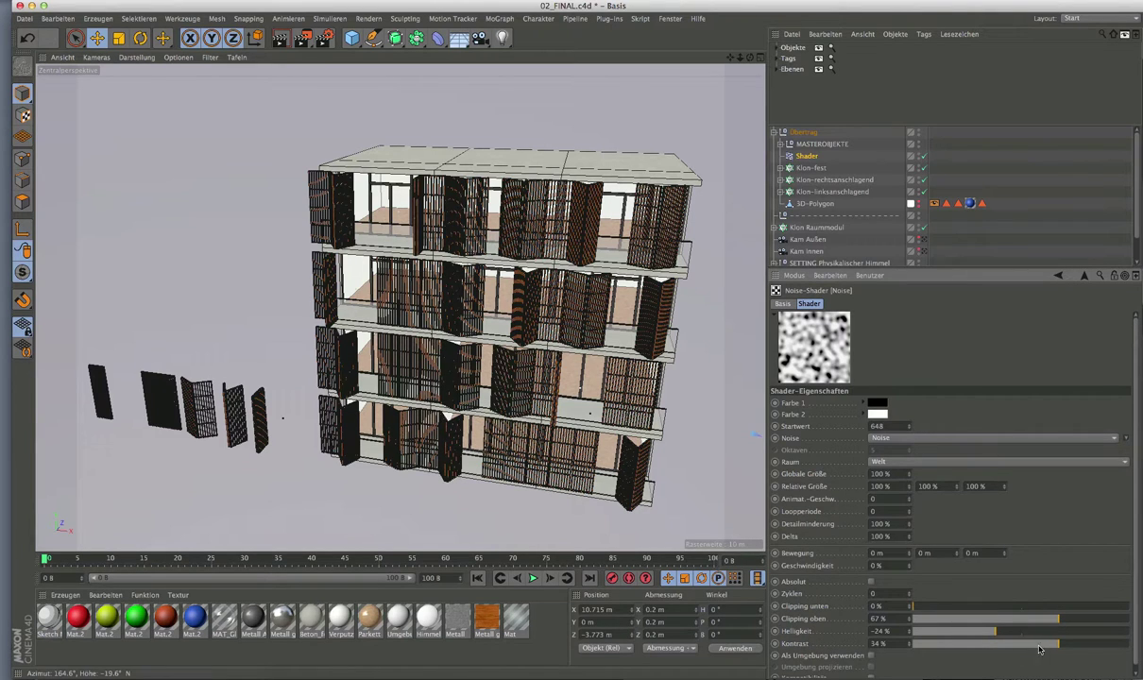
# Try noise brightness values between -75 % and 86 % to see the shutters open and close
pyautogui.click(967, 633)
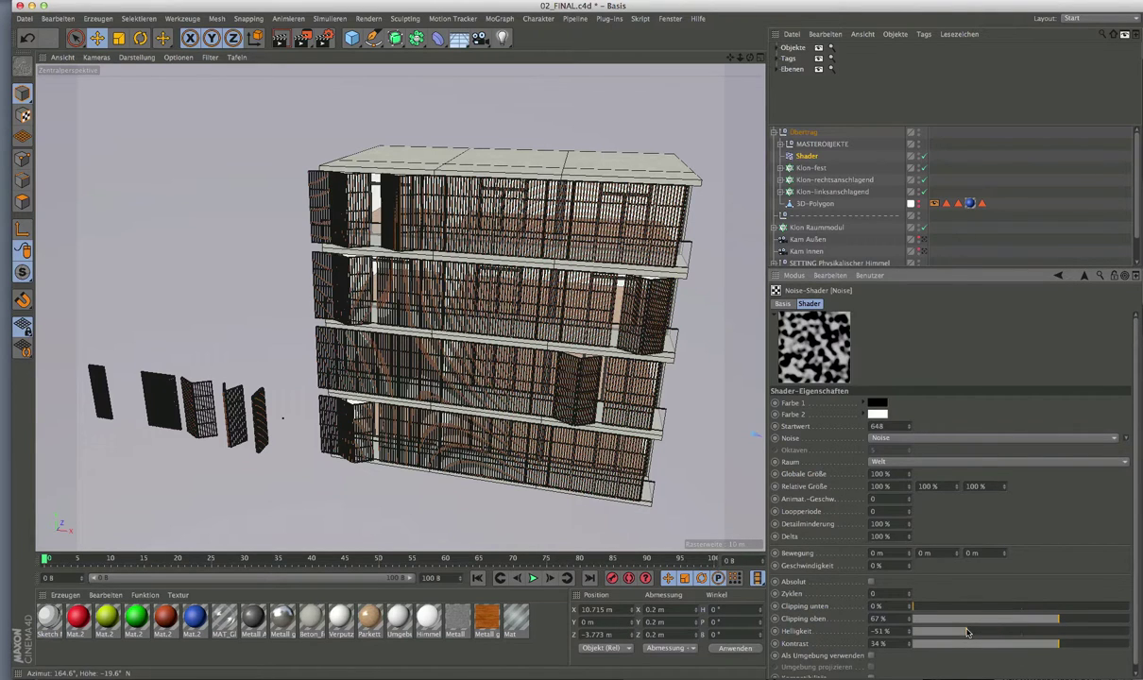
pyautogui.moveTo(967, 633); pyautogui.dragTo(940, 633)
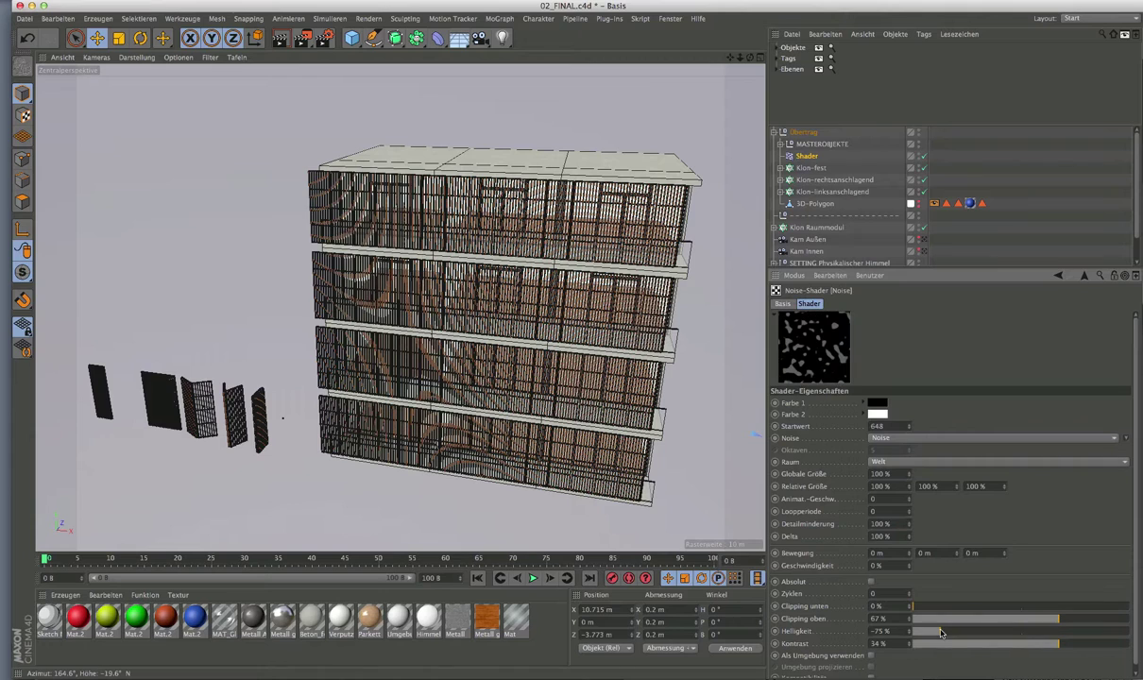
pyautogui.click(1115, 634)
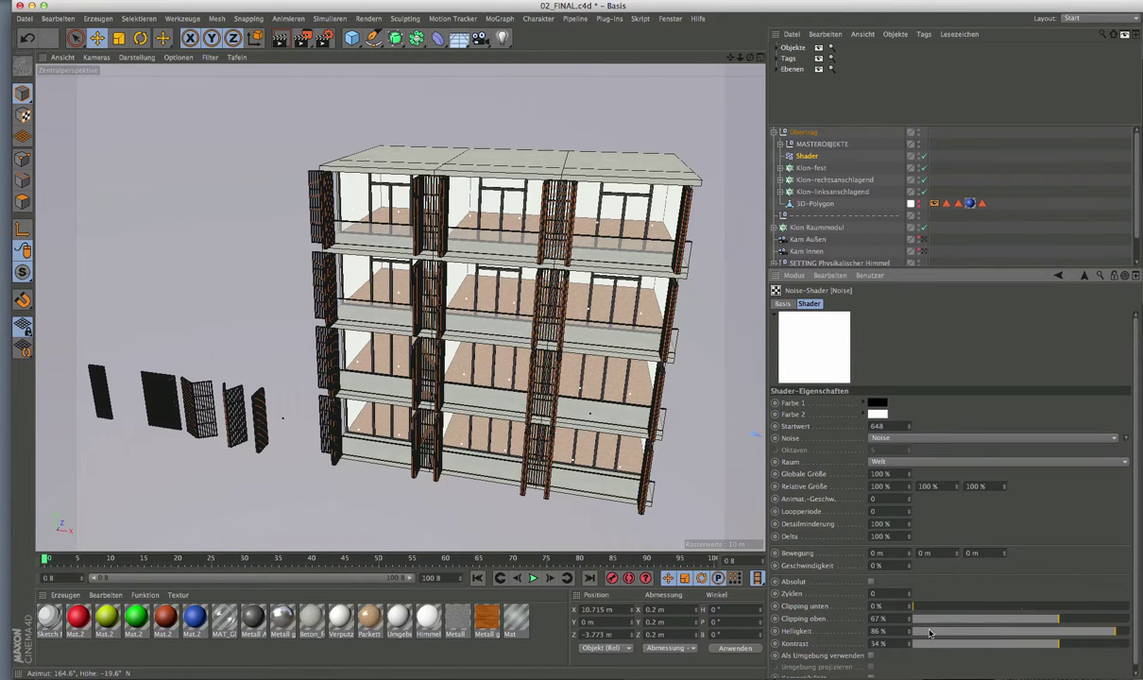
pyautogui.click(1064, 632)
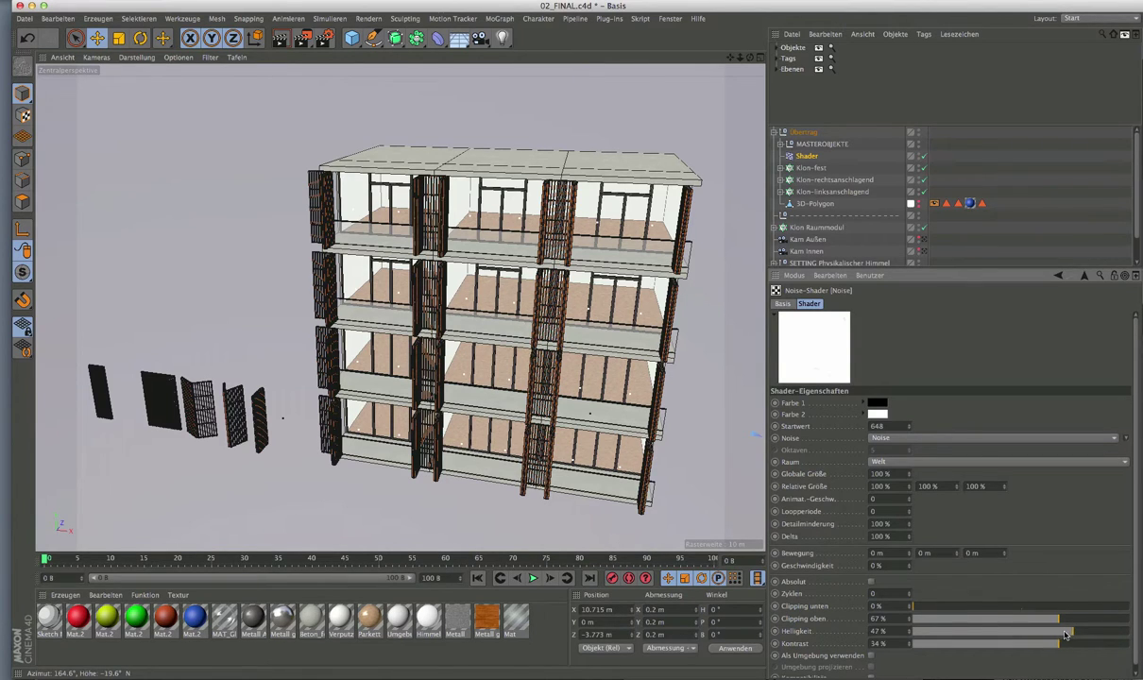
pyautogui.click(1003, 632)
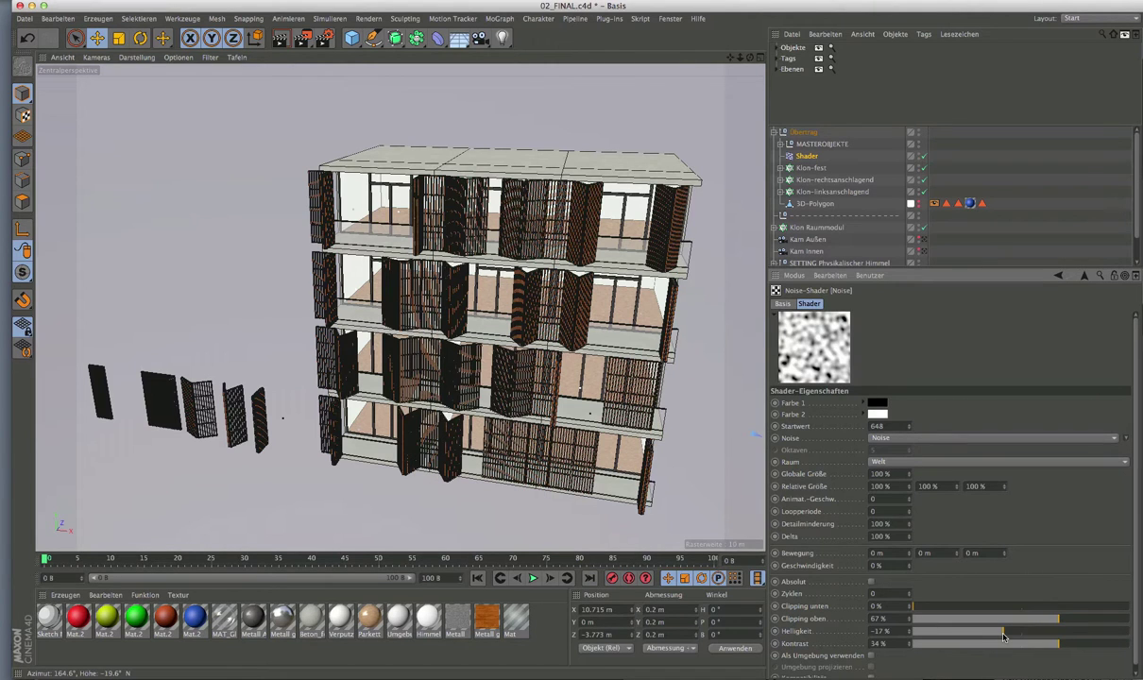
pyautogui.click(973, 632)
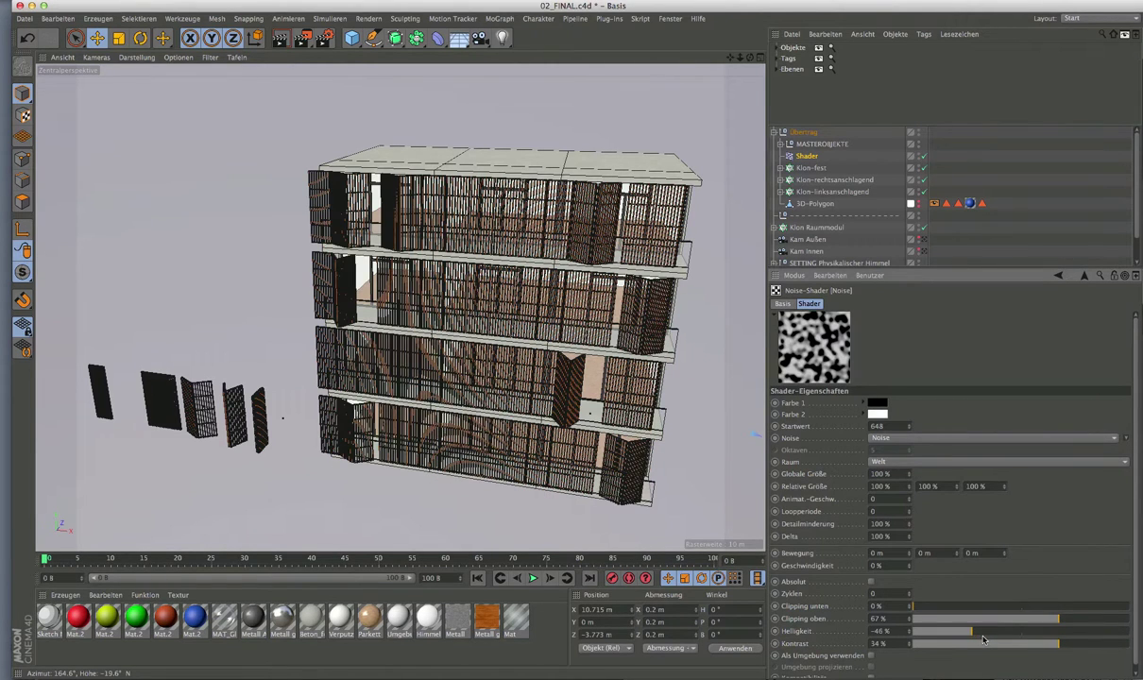
# Settle the noise at contrast 34 %, brightness -25 % and seed 650
pyautogui.click(1008, 643)
pyautogui.click(976, 643)
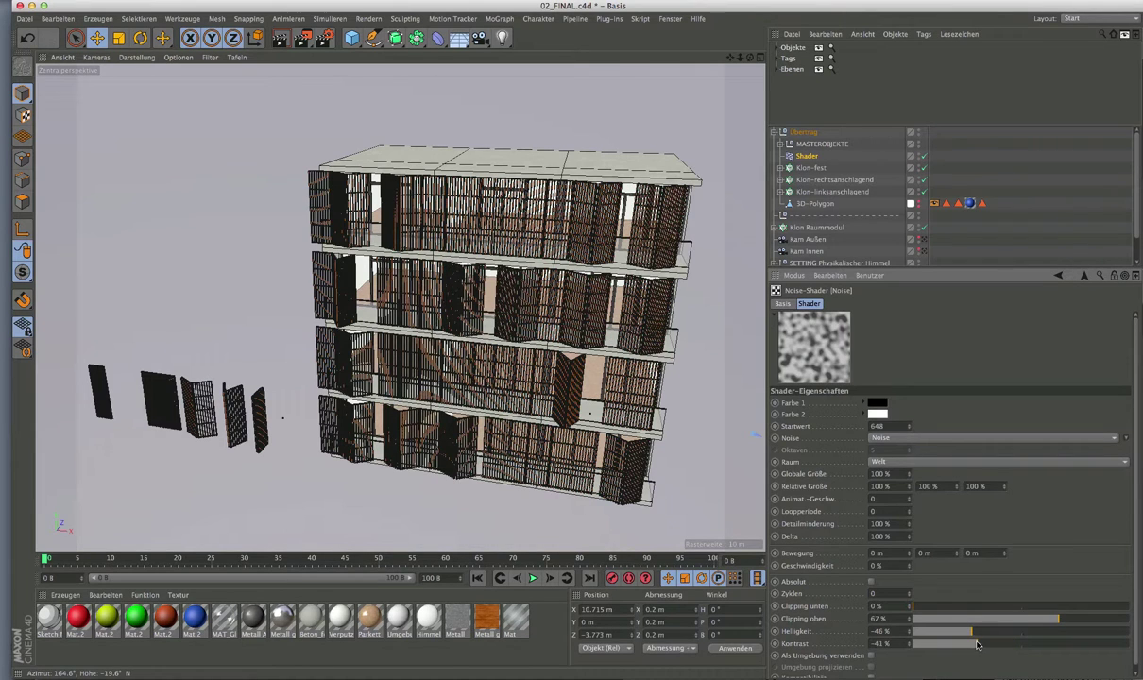
pyautogui.click(1044, 631)
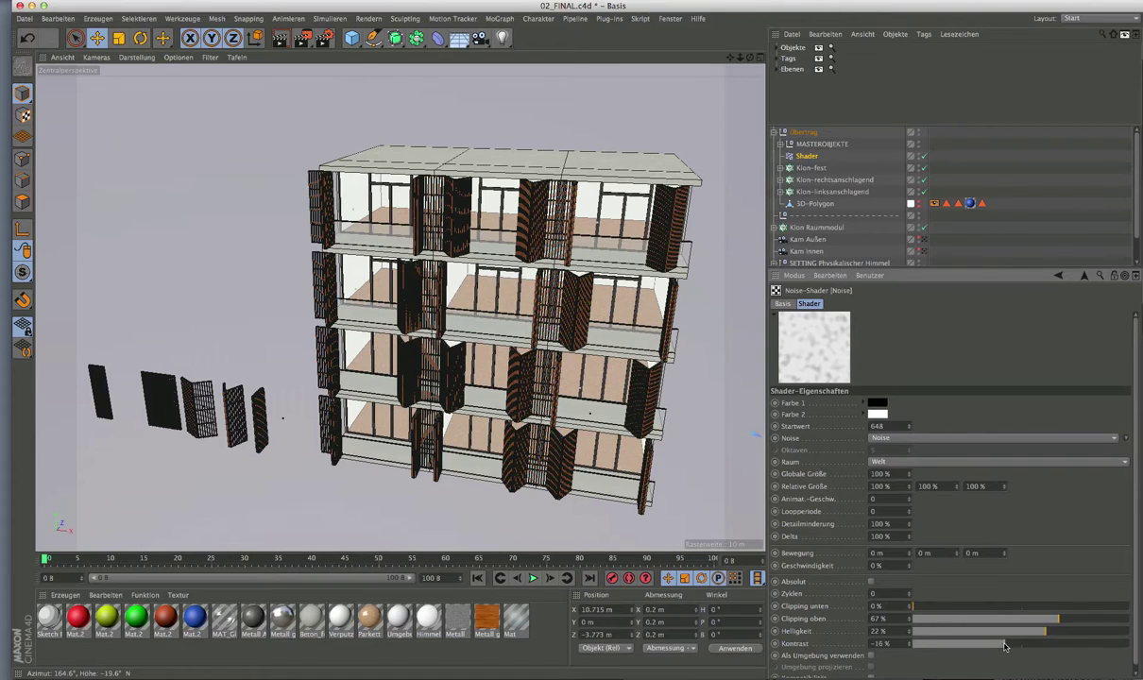
pyautogui.click(1004, 643)
pyautogui.click(1033, 643)
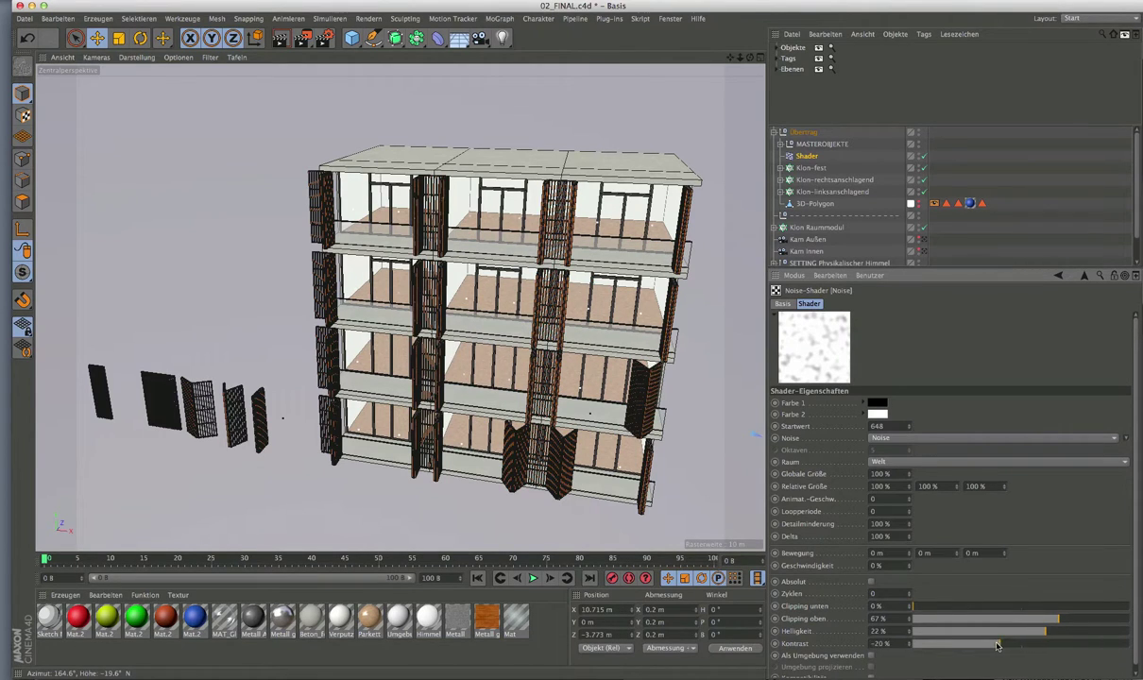
pyautogui.click(998, 643)
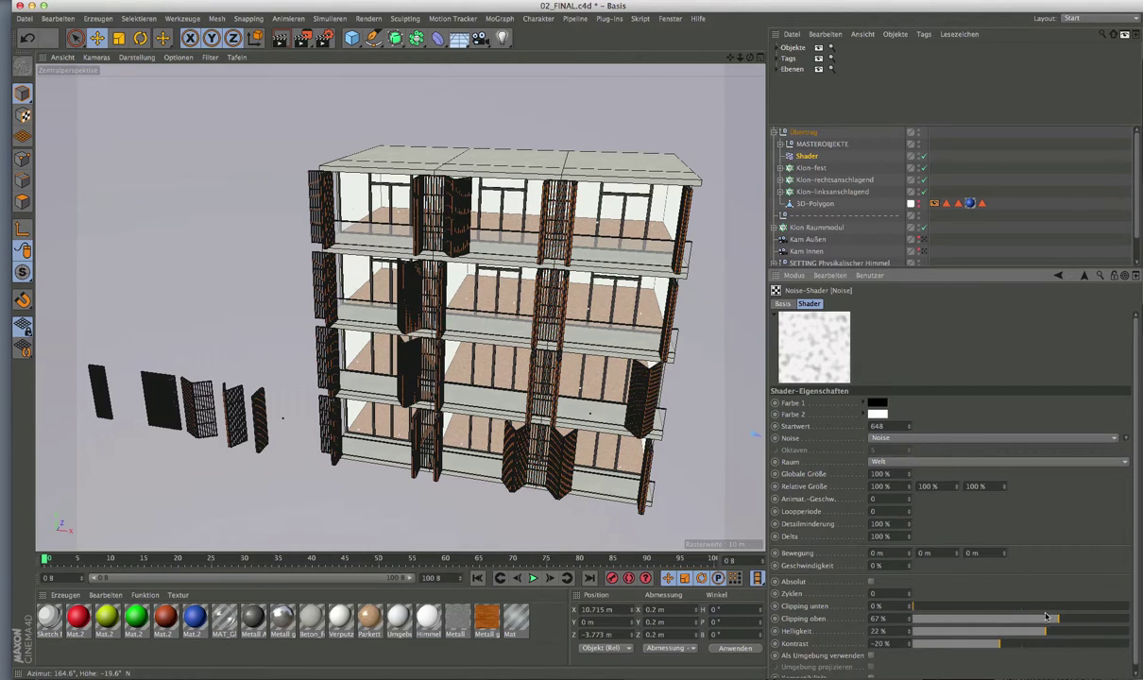
pyautogui.click(1059, 643)
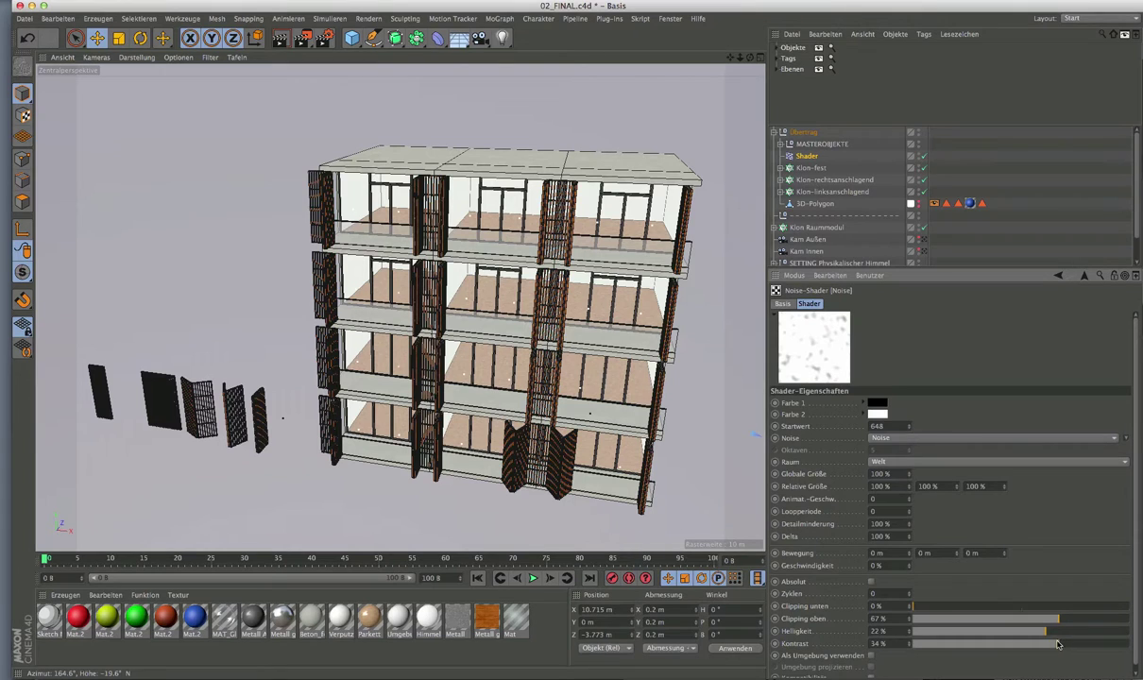
pyautogui.click(978, 630)
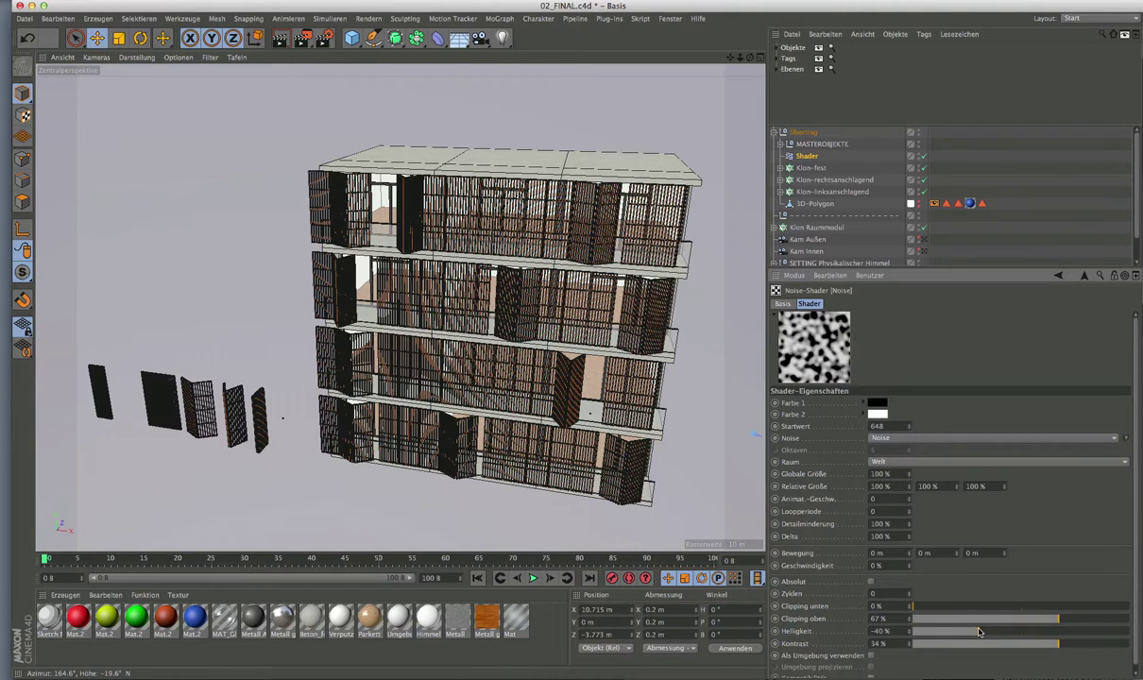
pyautogui.click(994, 631)
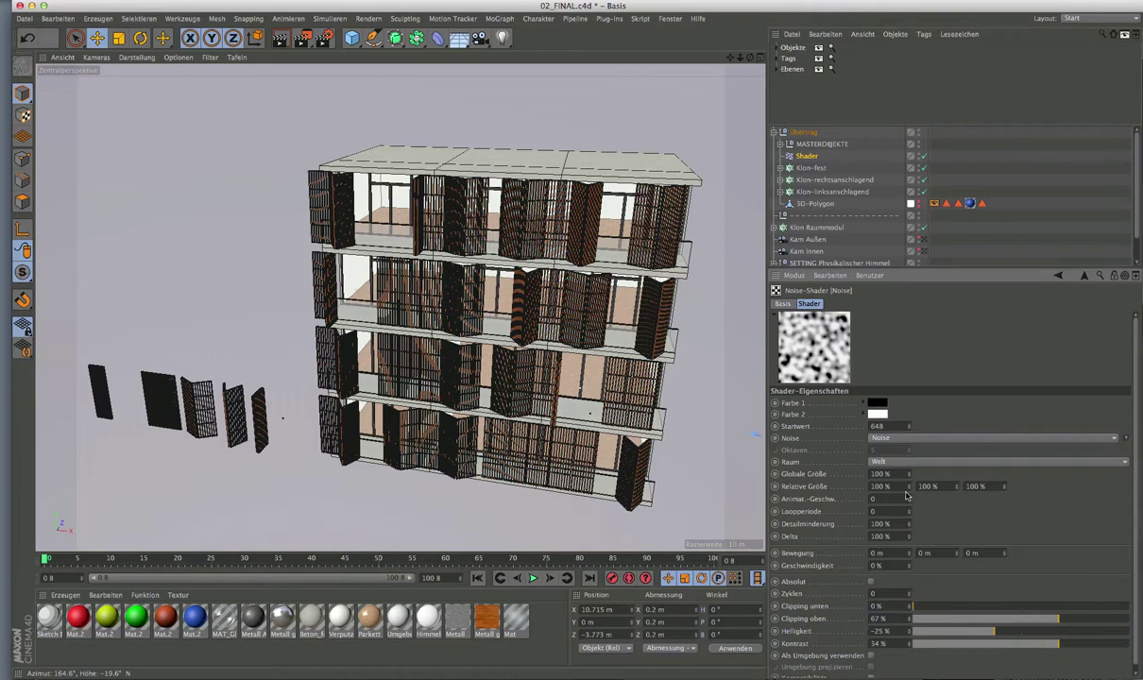
pyautogui.click(910, 425)
pyautogui.click(909, 426)
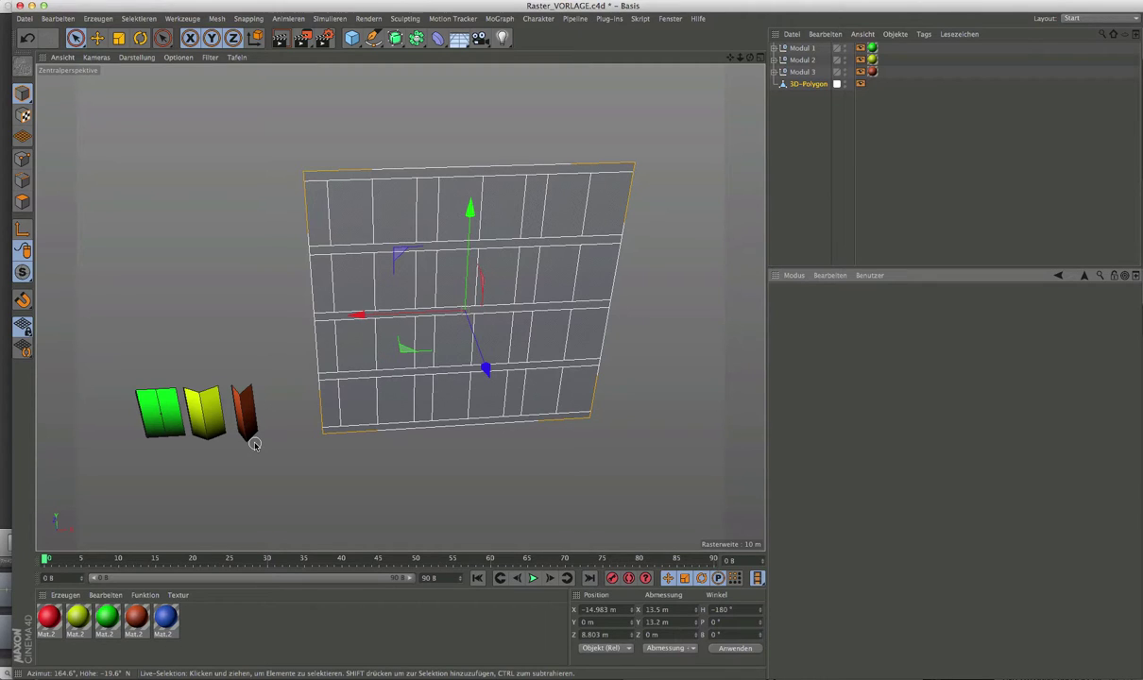
# Expand Modul 1 and select its Zylinder
pyautogui.click(775, 49)
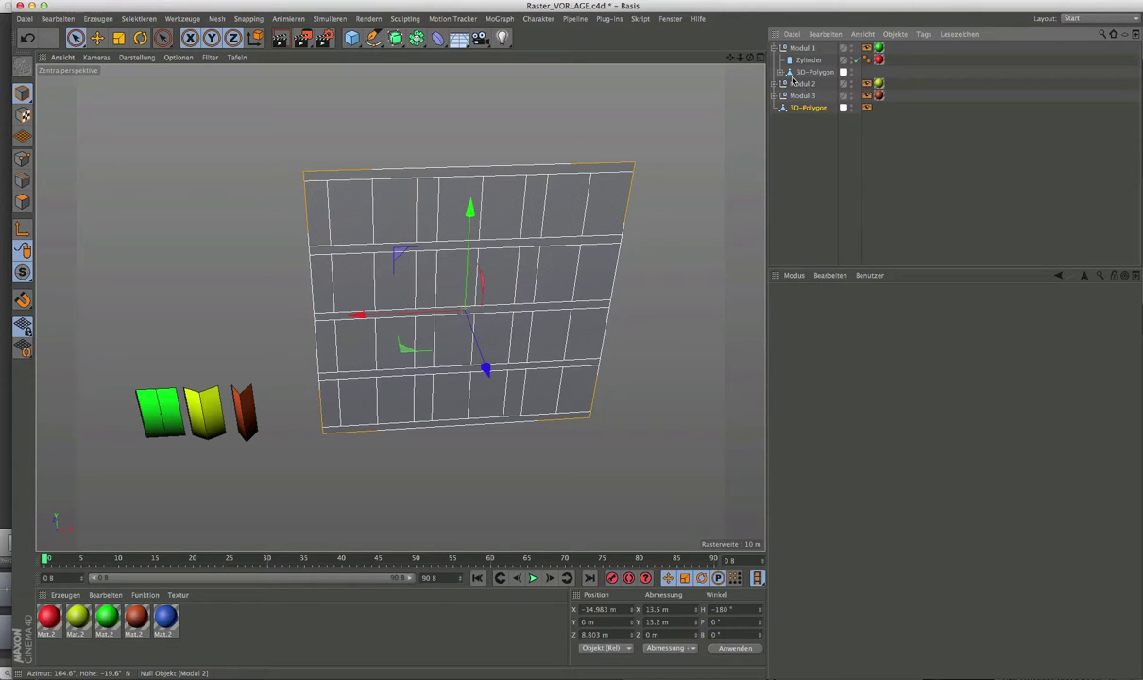
pyautogui.scroll(3, 141, 422)
pyautogui.scroll(3, 141, 422)
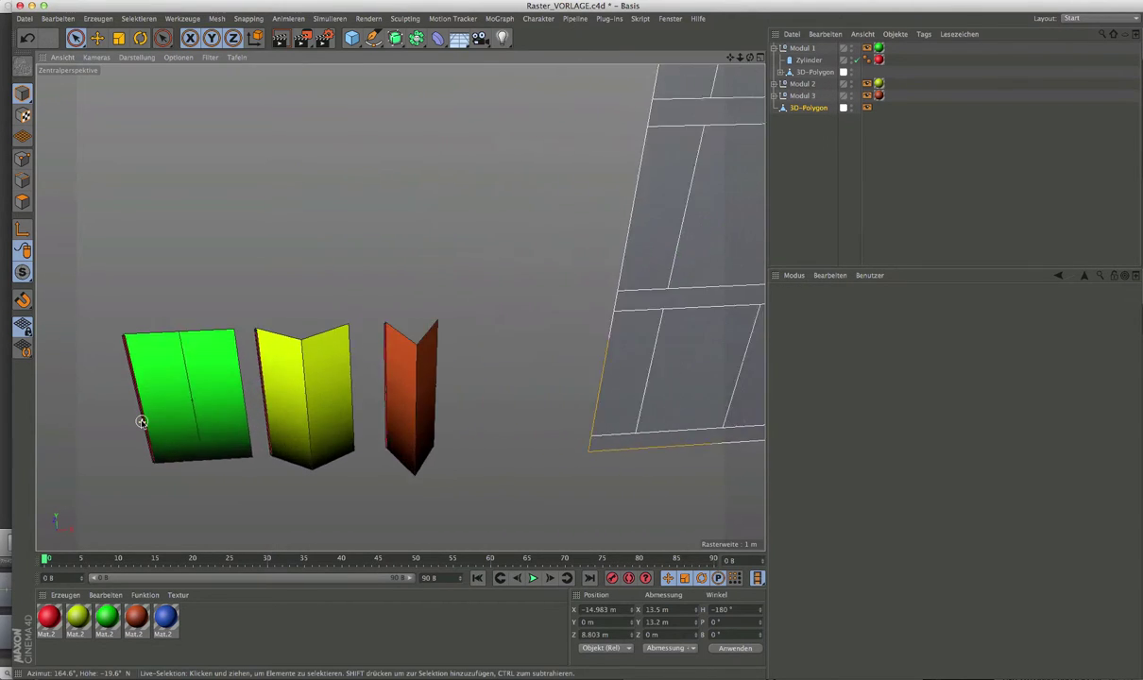
pyautogui.scroll(3, 141, 422)
pyautogui.scroll(2, 140, 422)
pyautogui.click(807, 60)
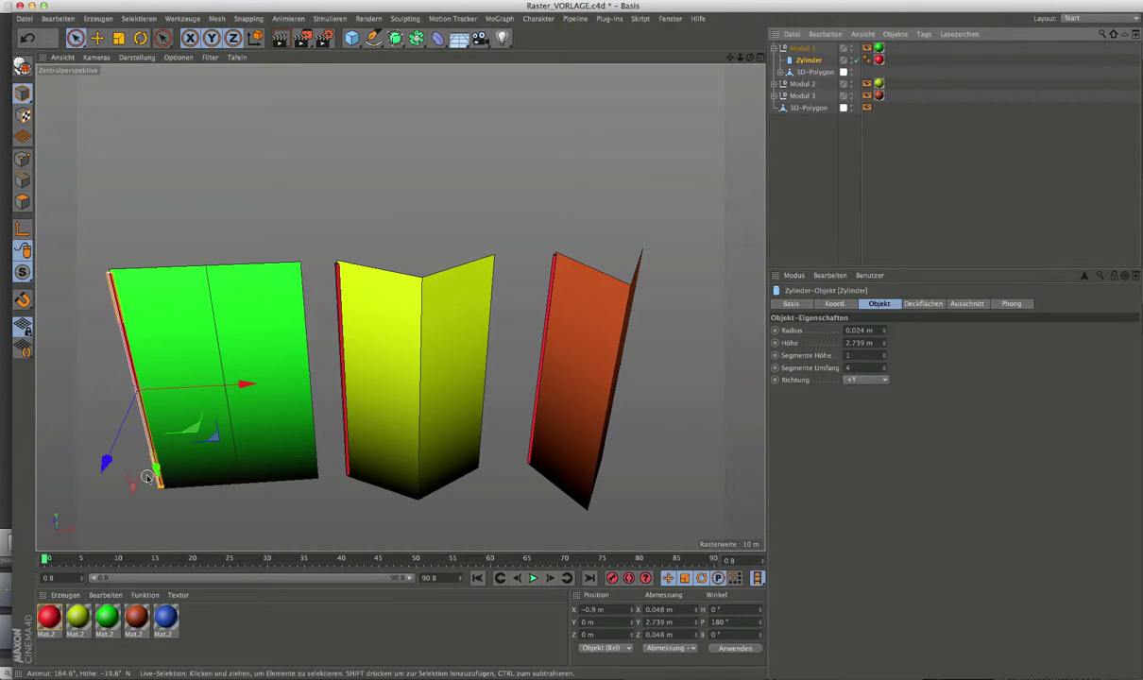
# Duplicate Modul 1's 3D-Polygon as its own child 3D-Polygon.1, 0.9 m wide
pyautogui.click(817, 73)
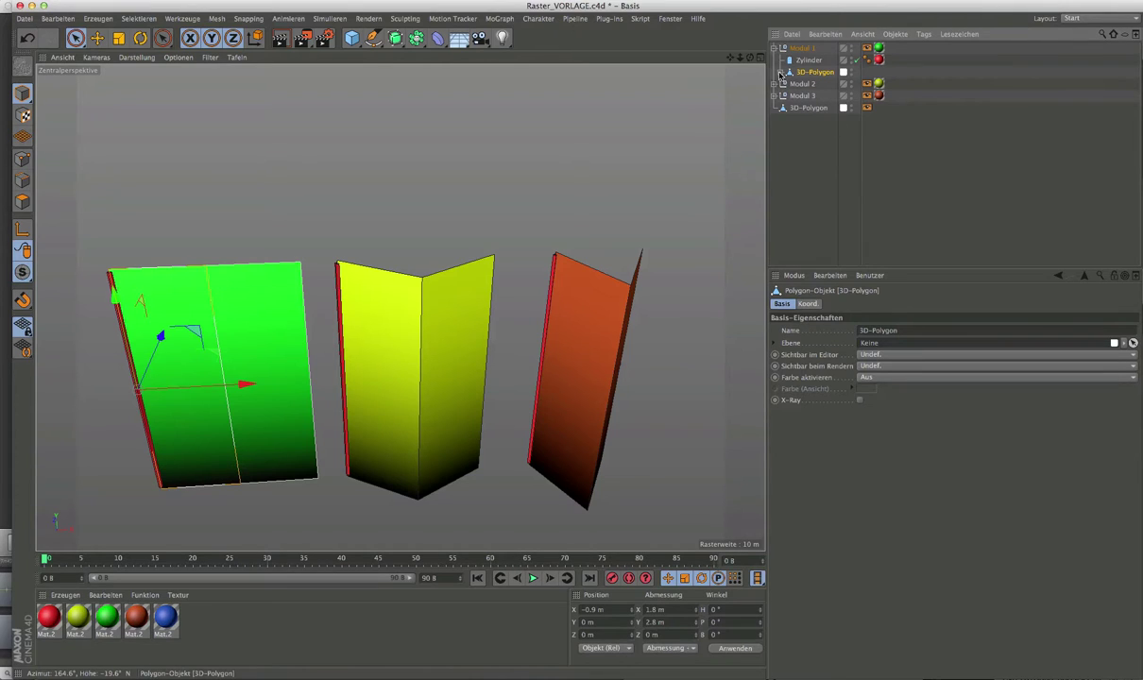
pyautogui.keyDown('ctrl'); pyautogui.moveTo(812, 73); pyautogui.dragTo(782, 75); pyautogui.keyUp('ctrl')
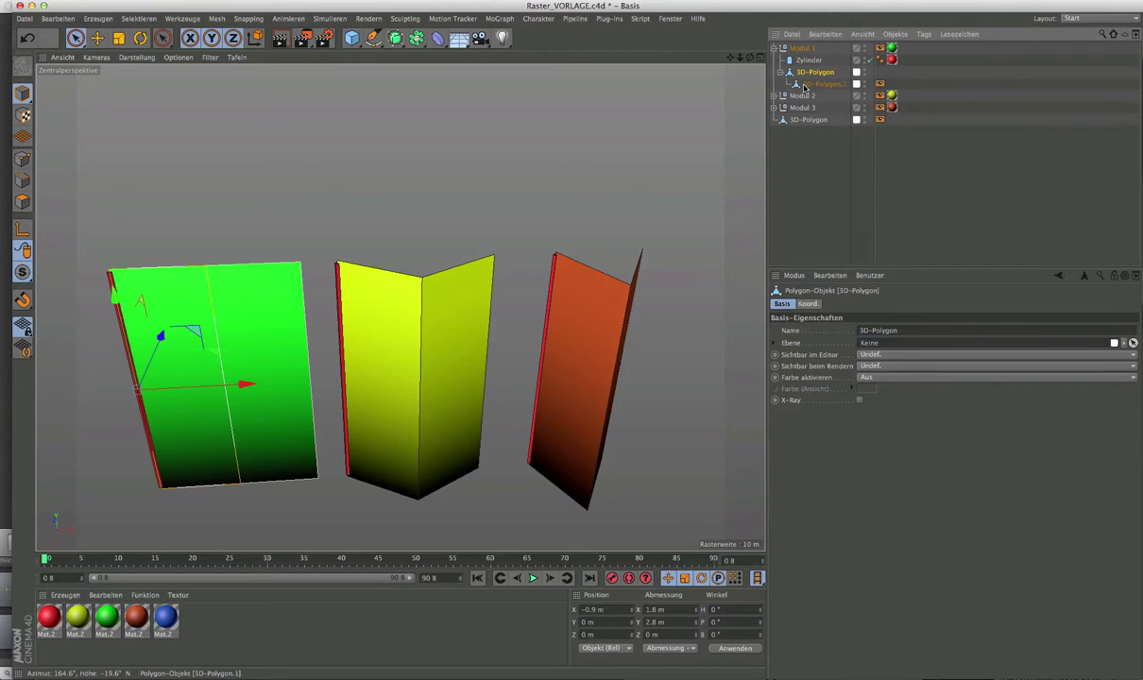
pyautogui.click(815, 85)
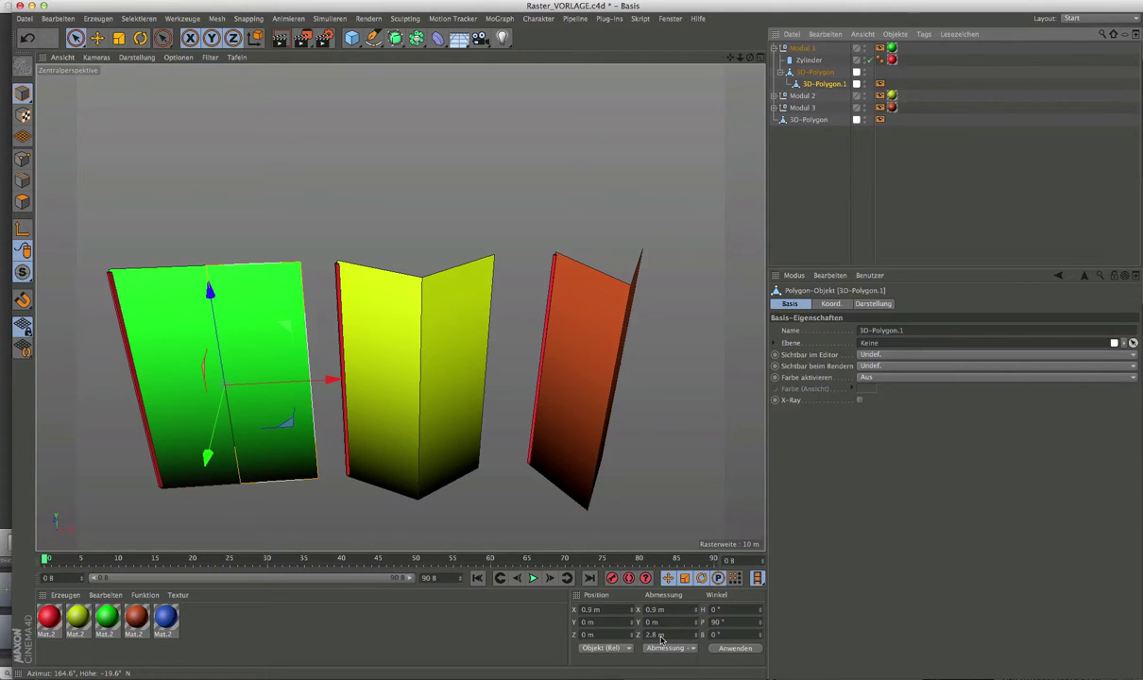
pyautogui.click(814, 72)
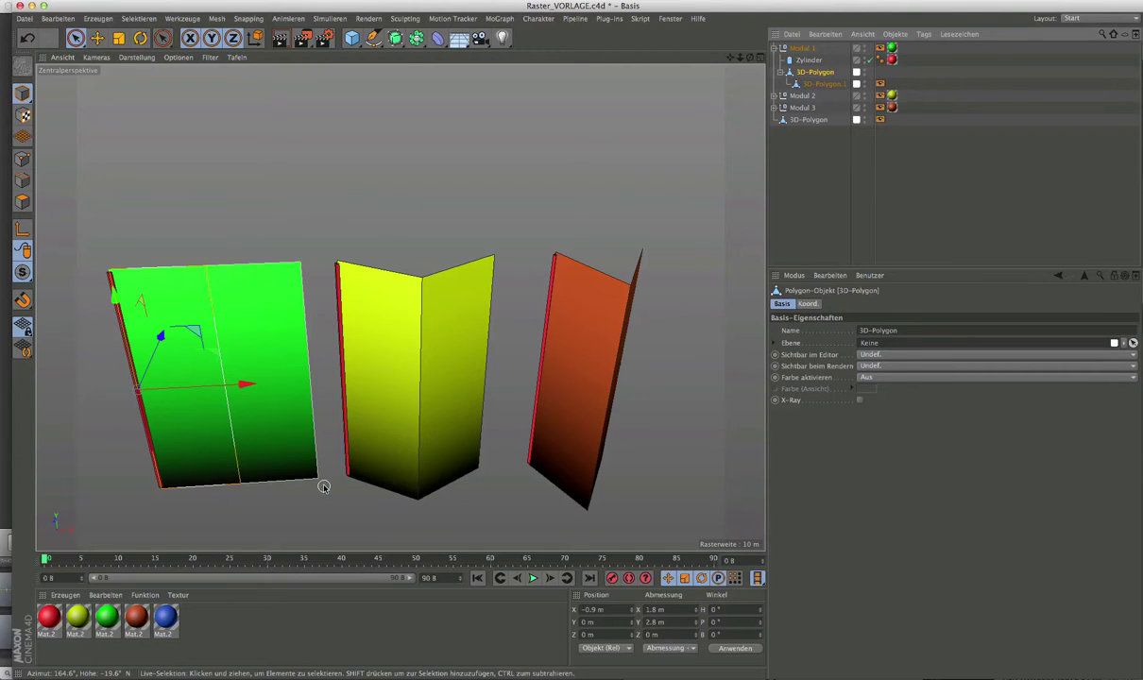
pyautogui.scroll(-3, 212, 389)
pyautogui.scroll(-3, 213, 389)
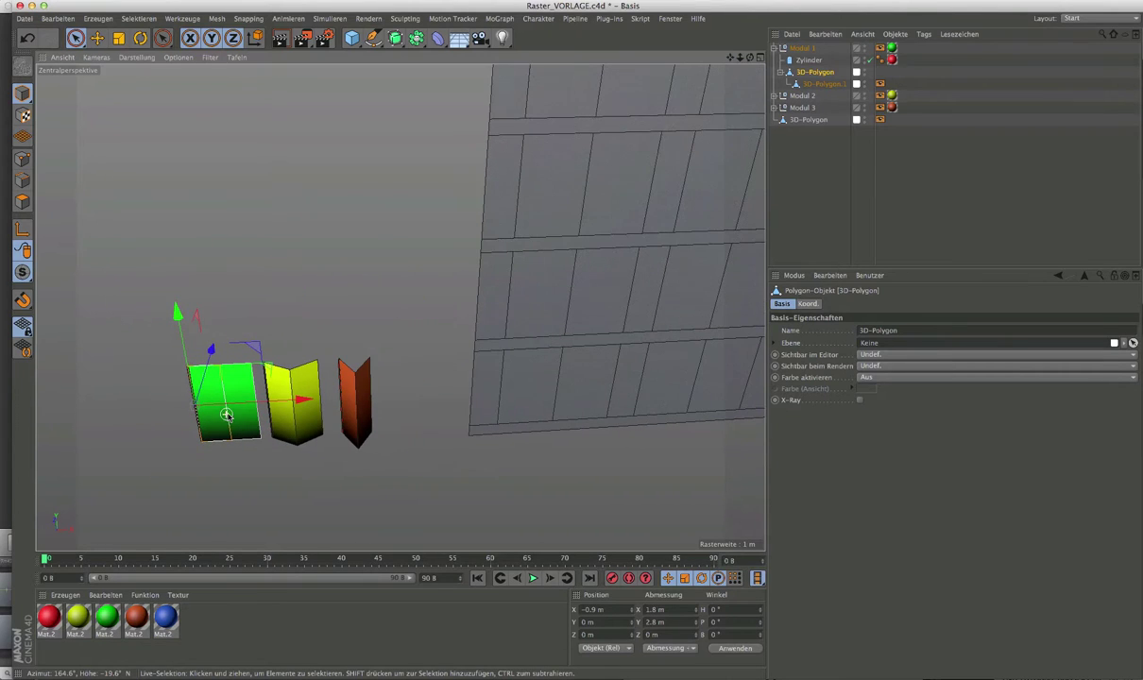
# Select the grid wall in Polygon mode and check a panel measures 1.8 m × 2.8 m
pyautogui.click(540, 348)
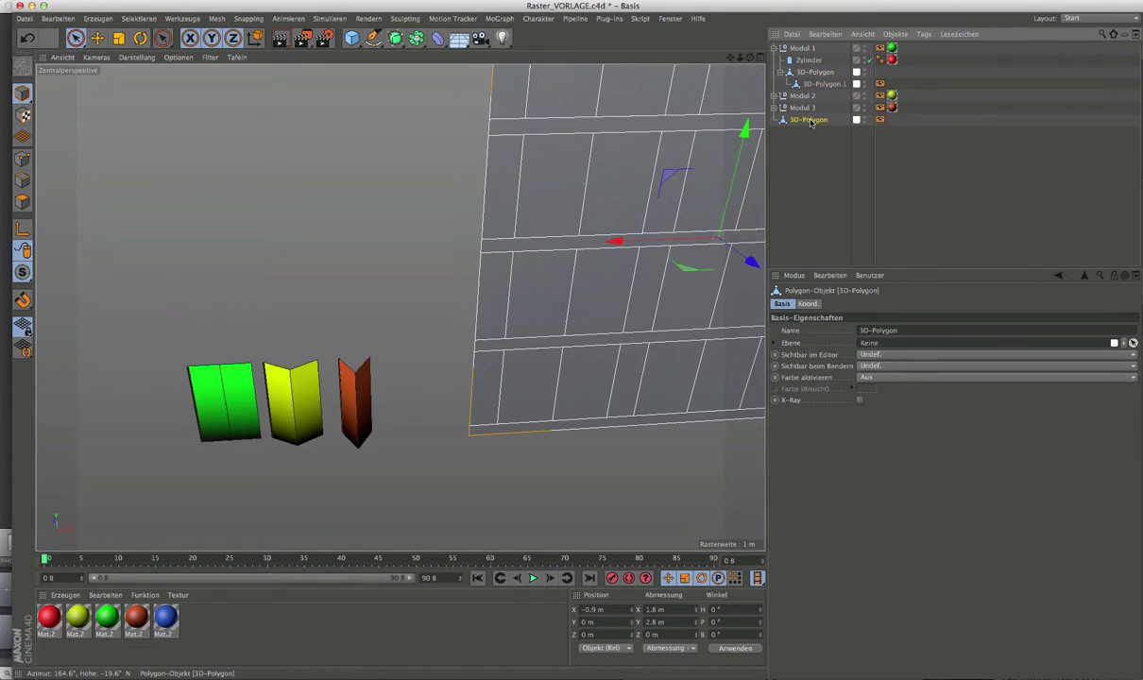
pyautogui.moveTo(730, 57); pyautogui.dragTo(397, 306)
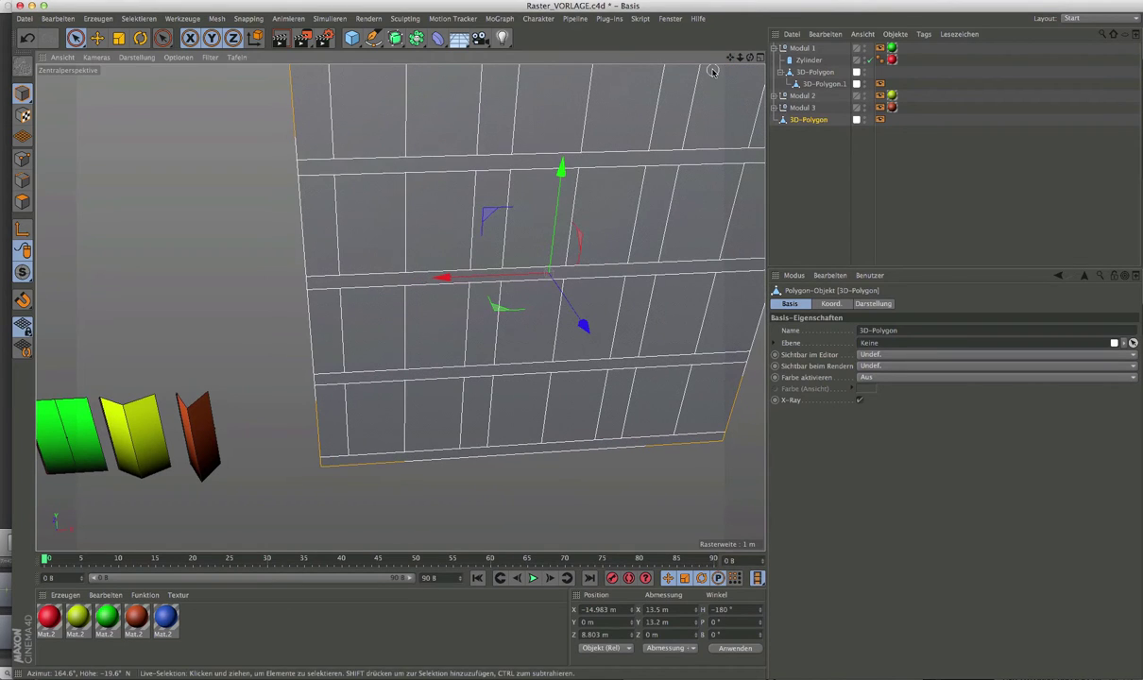
pyautogui.click(23, 201)
pyautogui.click(334, 205)
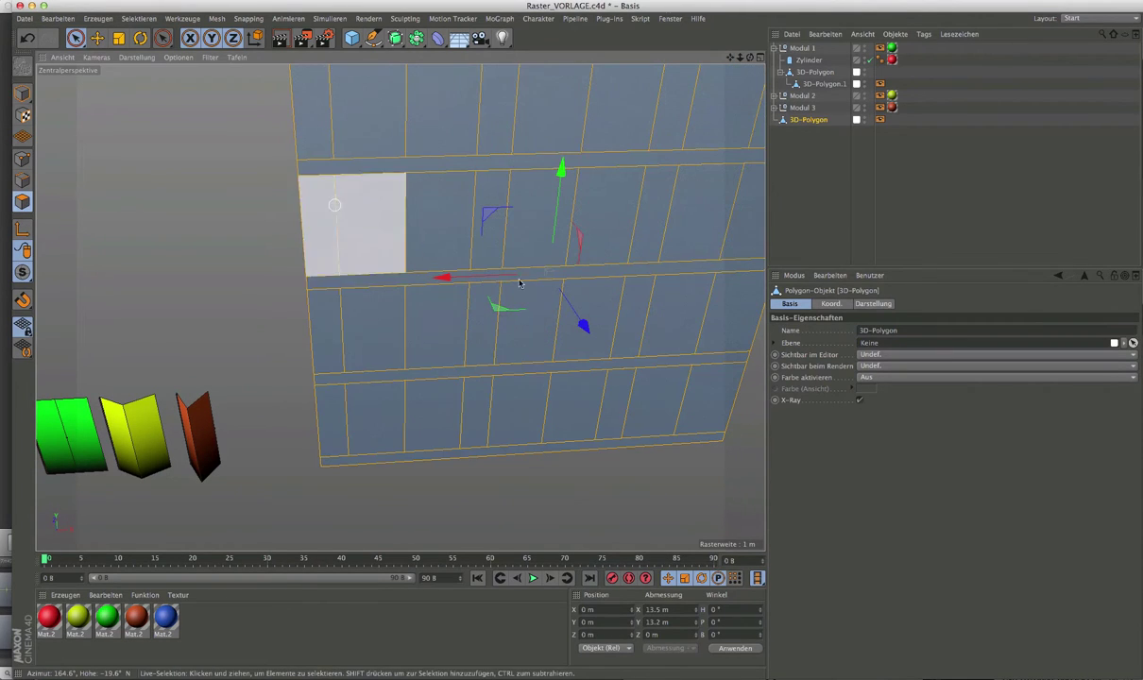
pyautogui.click(375, 421)
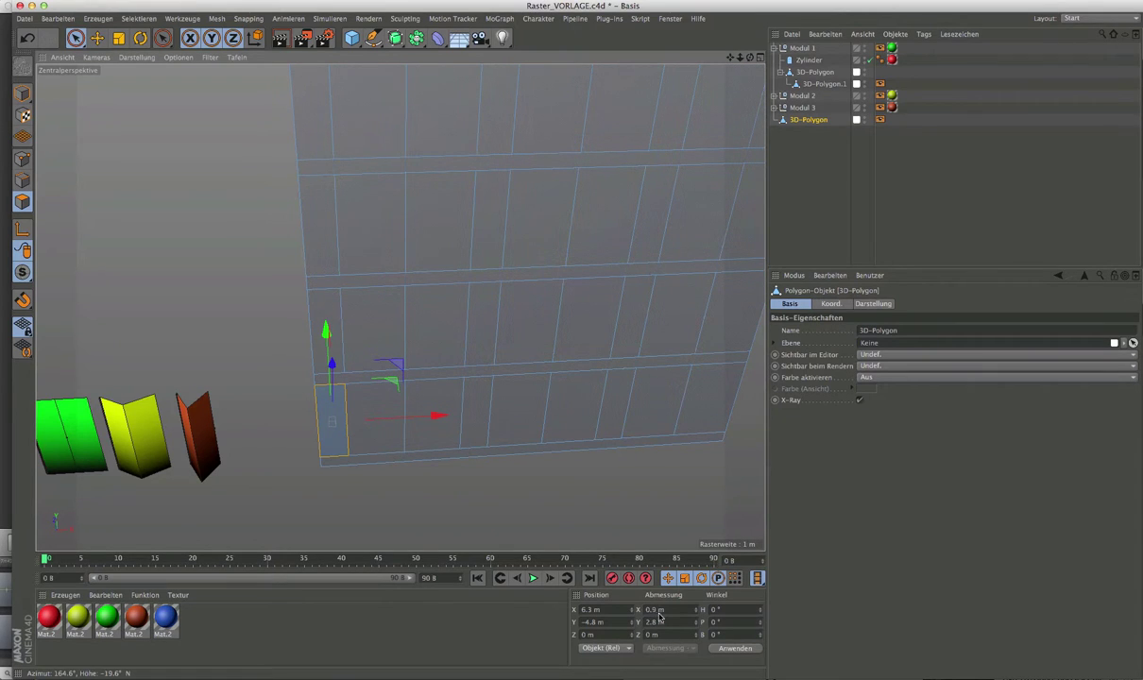
pyautogui.click(370, 327)
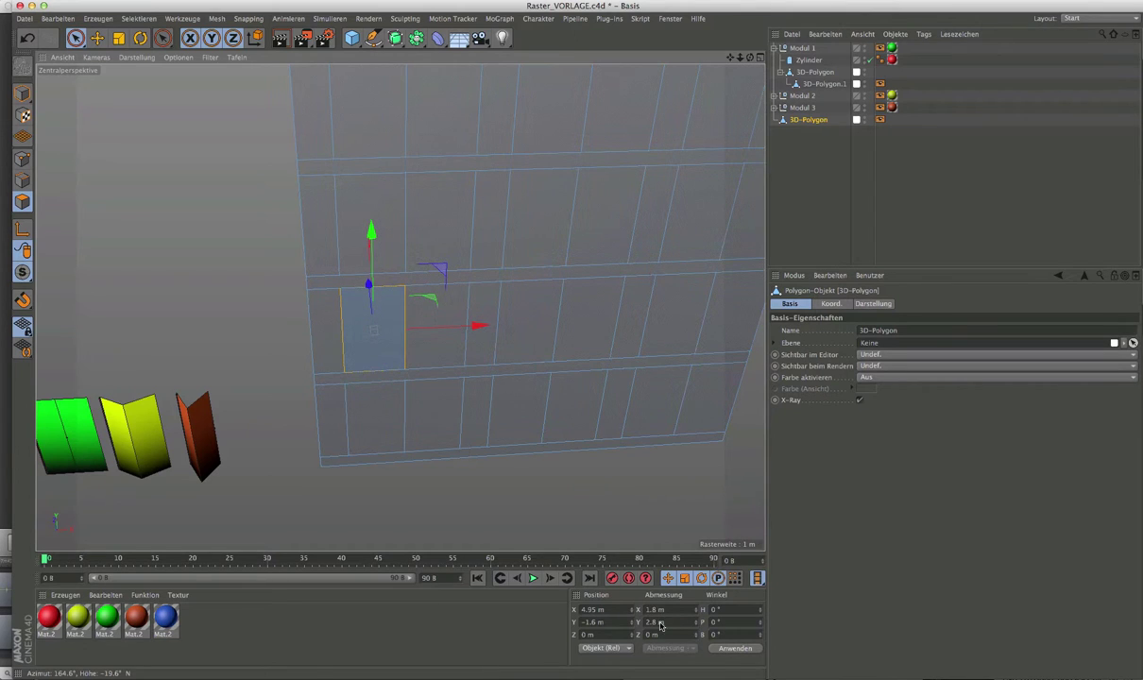
# Orbit around the wall and clear the polygon selection
pyautogui.scroll(-2, 545, 477)
pyautogui.keyDown('alt'); pyautogui.moveTo(545, 478); pyautogui.dragTo(556, 461); pyautogui.keyUp('alt')
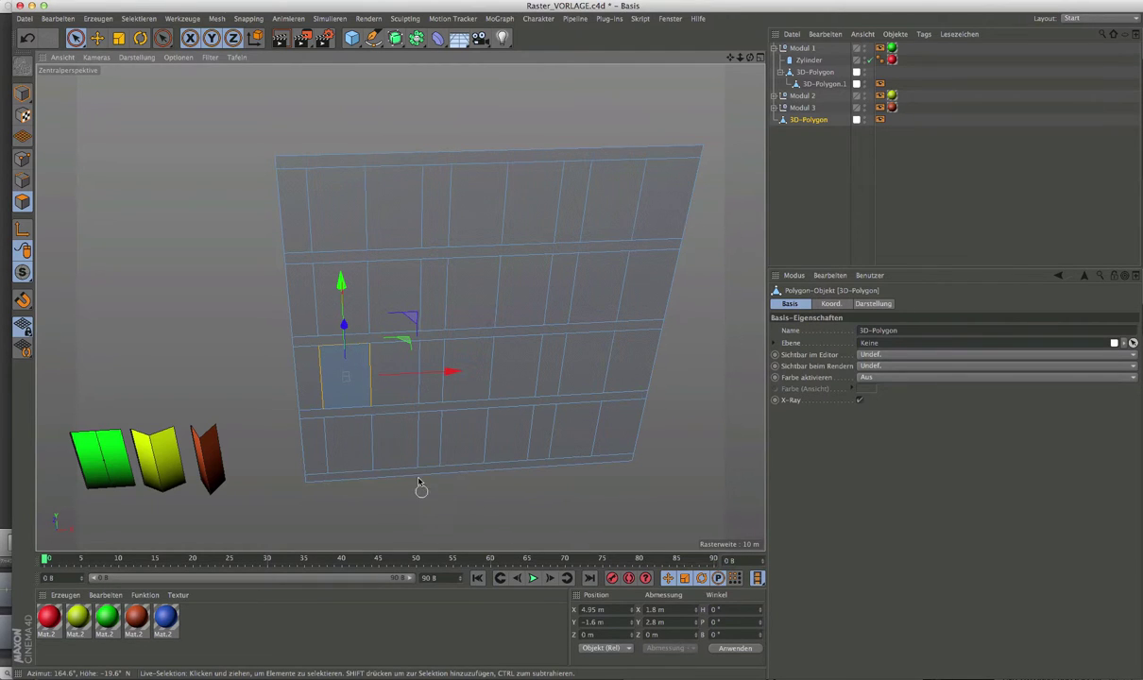
pyautogui.keyDown('alt'); pyautogui.moveTo(416, 481); pyautogui.dragTo(398, 486); pyautogui.keyUp('alt')
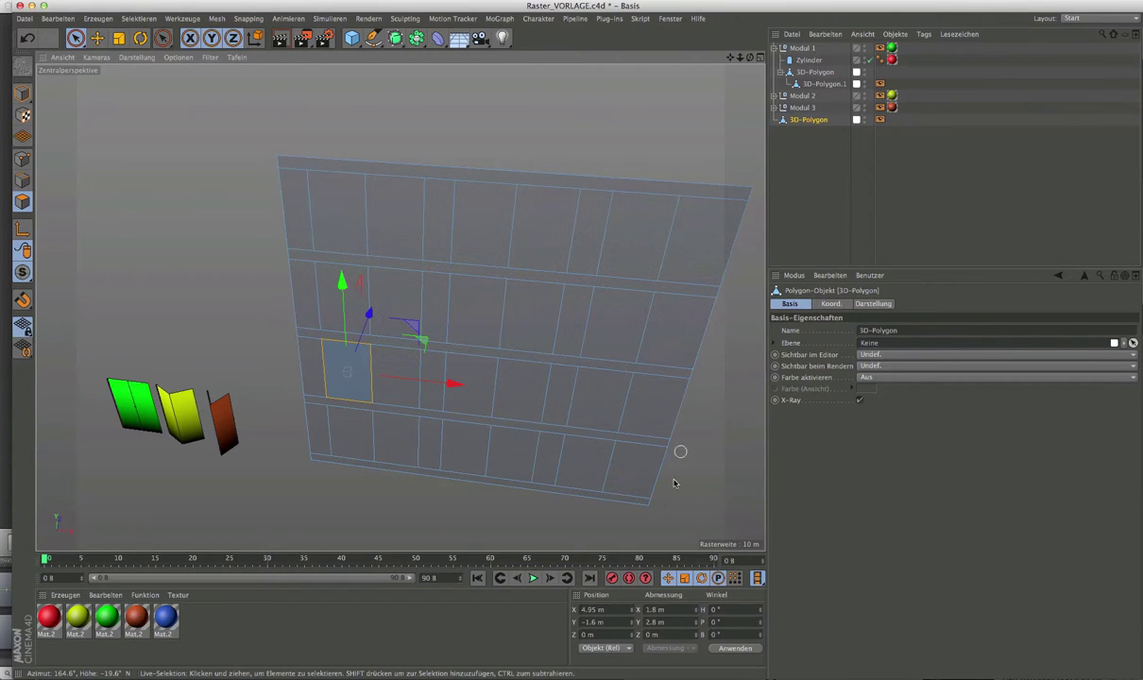
pyautogui.click(231, 299)
pyautogui.moveTo(340, 368)
pyautogui.keyDown('alt'); pyautogui.mouseDown()
pyautogui.moveTo(370, 363)
pyautogui.moveTo(385, 378)
pyautogui.mouseUp(); pyautogui.keyUp('alt')
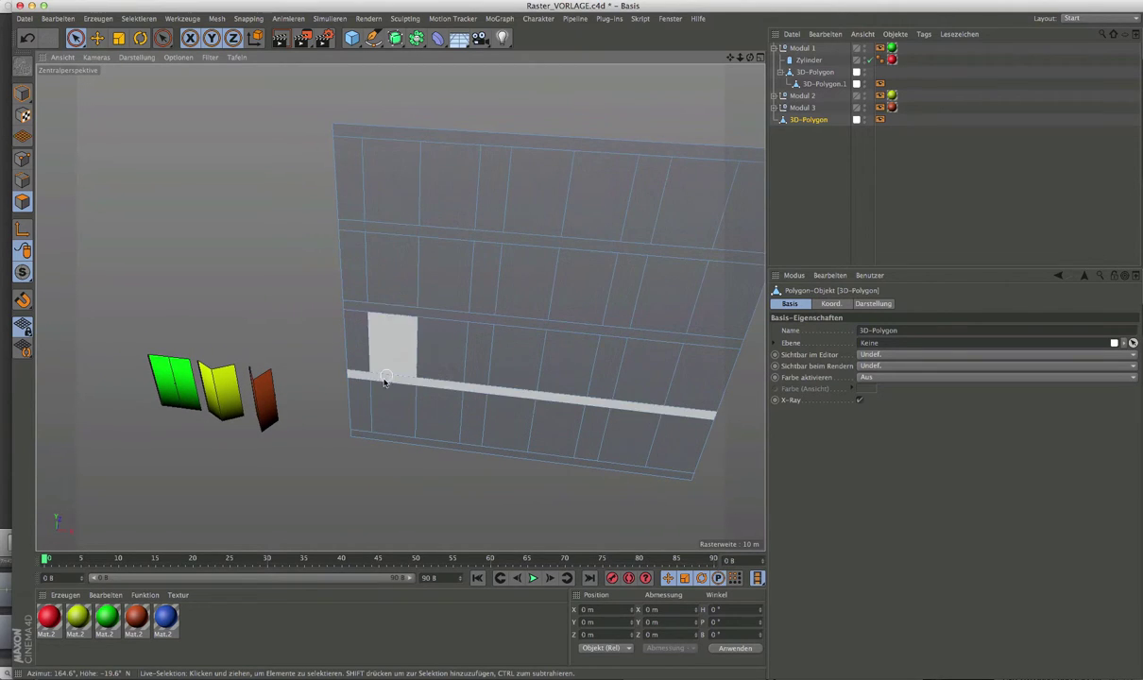
pyautogui.moveTo(327, 400)
pyautogui.keyDown('alt'); pyautogui.mouseDown()
pyautogui.moveTo(373, 392)
pyautogui.moveTo(349, 396)
pyautogui.mouseUp(); pyautogui.keyUp('alt')
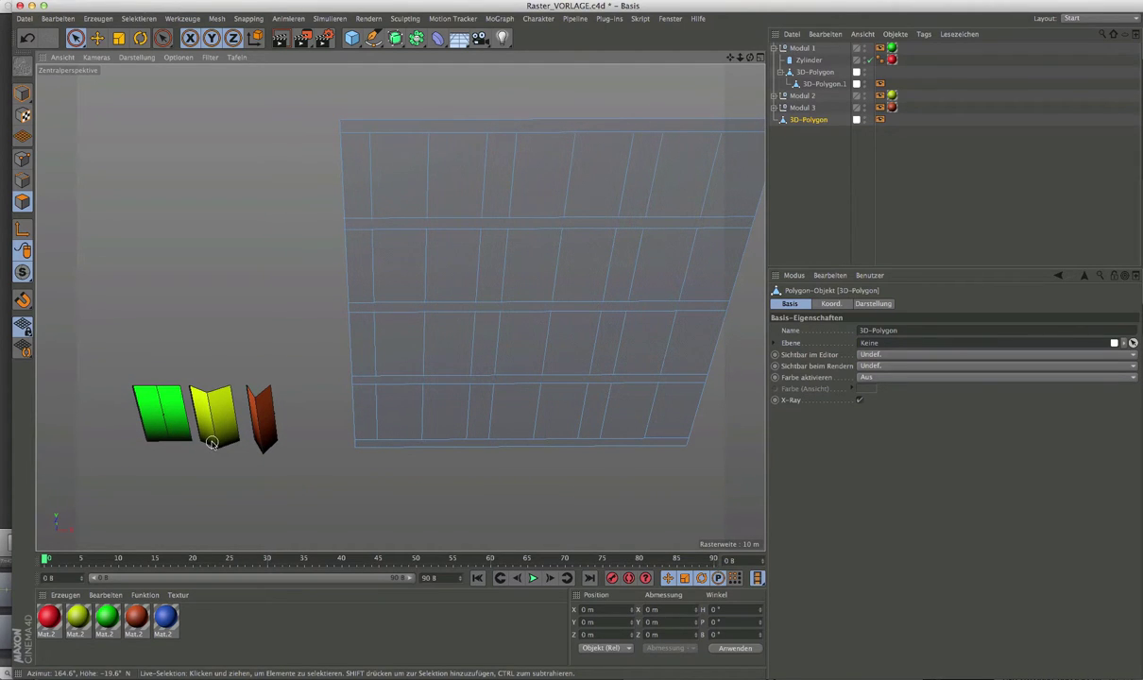
pyautogui.click(775, 47)
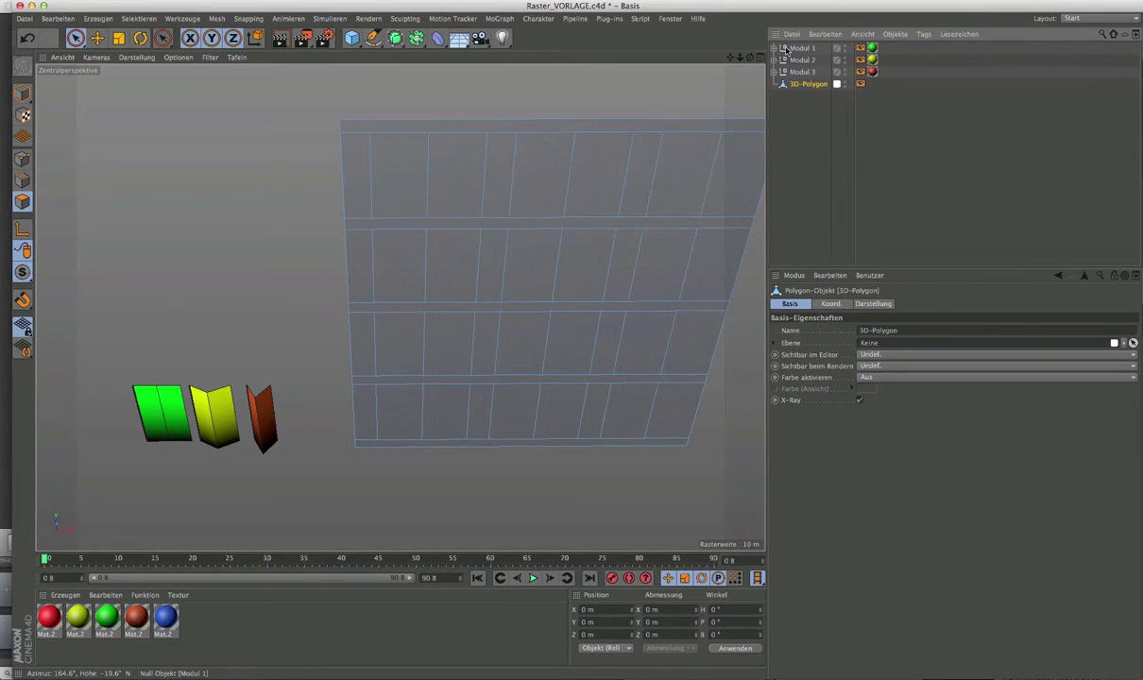
pyautogui.click(793, 49)
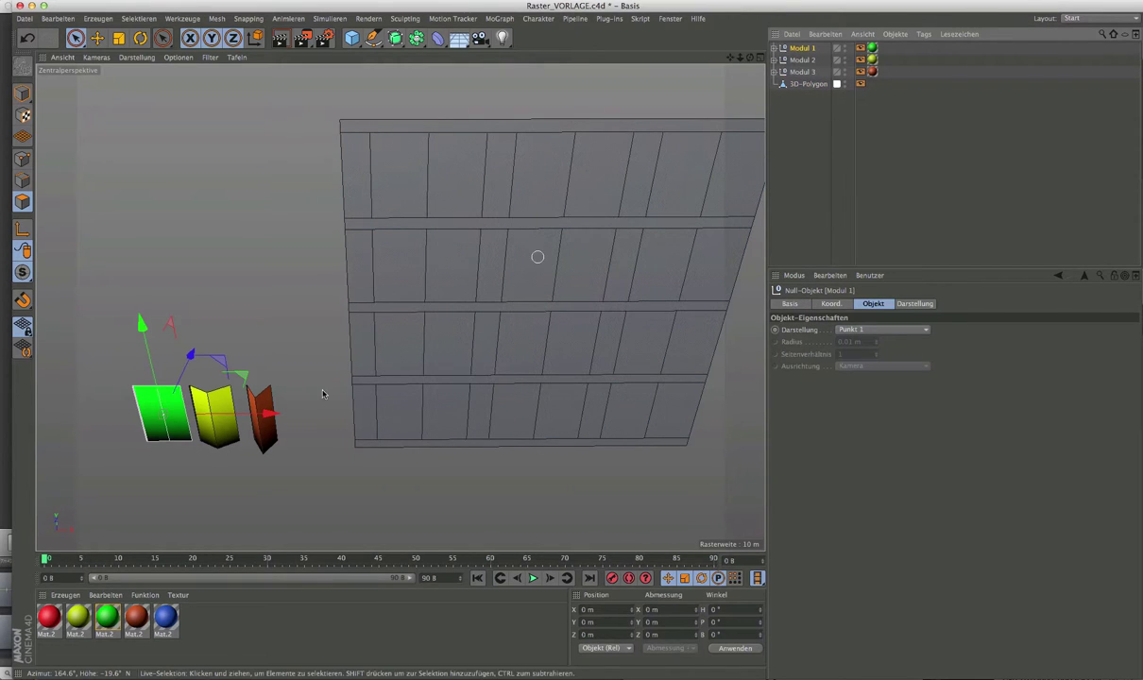
pyautogui.scroll(3, 109, 430)
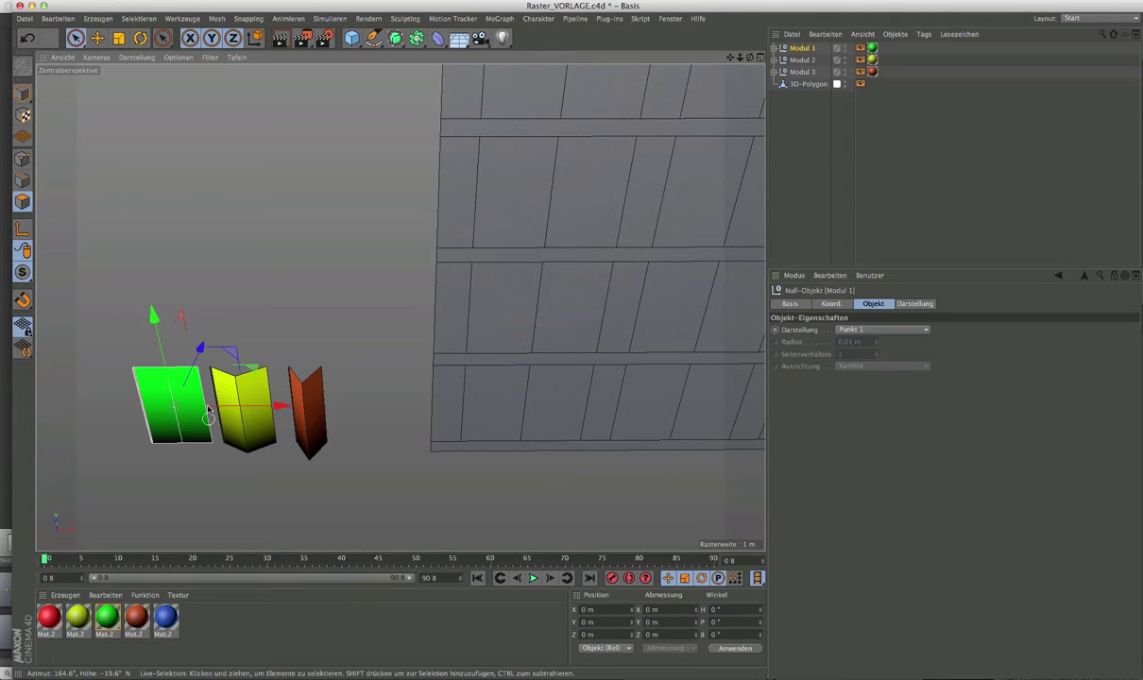
pyautogui.click(802, 59)
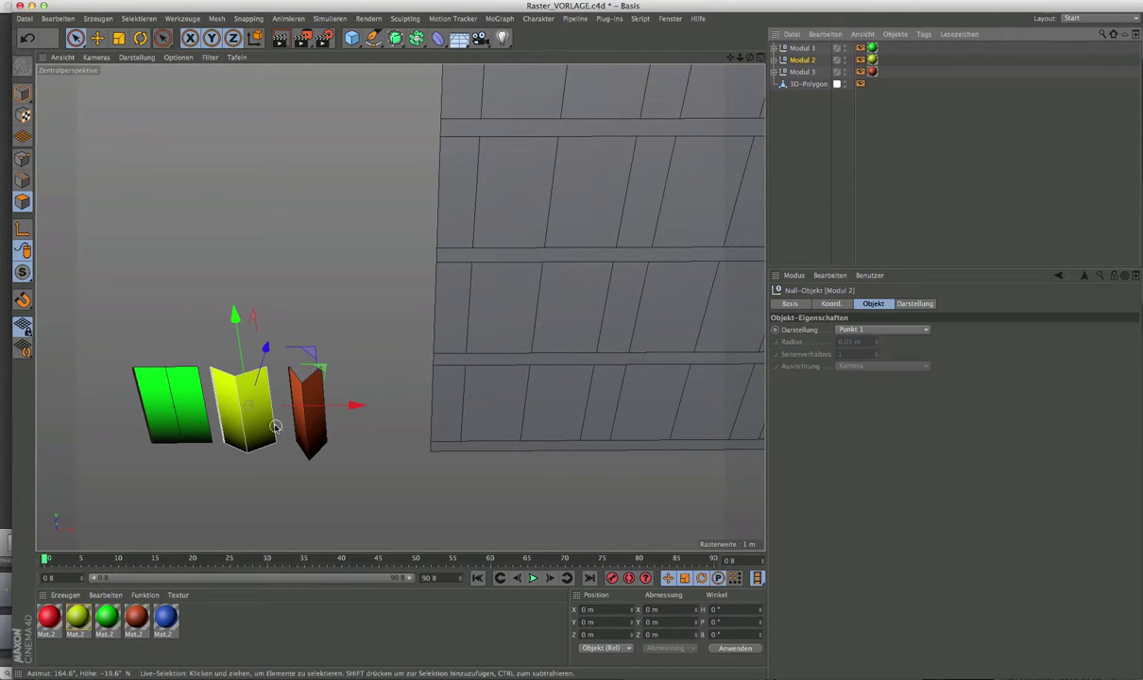
pyautogui.moveTo(268, 401)
pyautogui.keyDown('alt'); pyautogui.mouseDown()
pyautogui.moveTo(266, 488)
pyautogui.moveTo(592, 384)
pyautogui.mouseUp(); pyautogui.keyUp('alt')
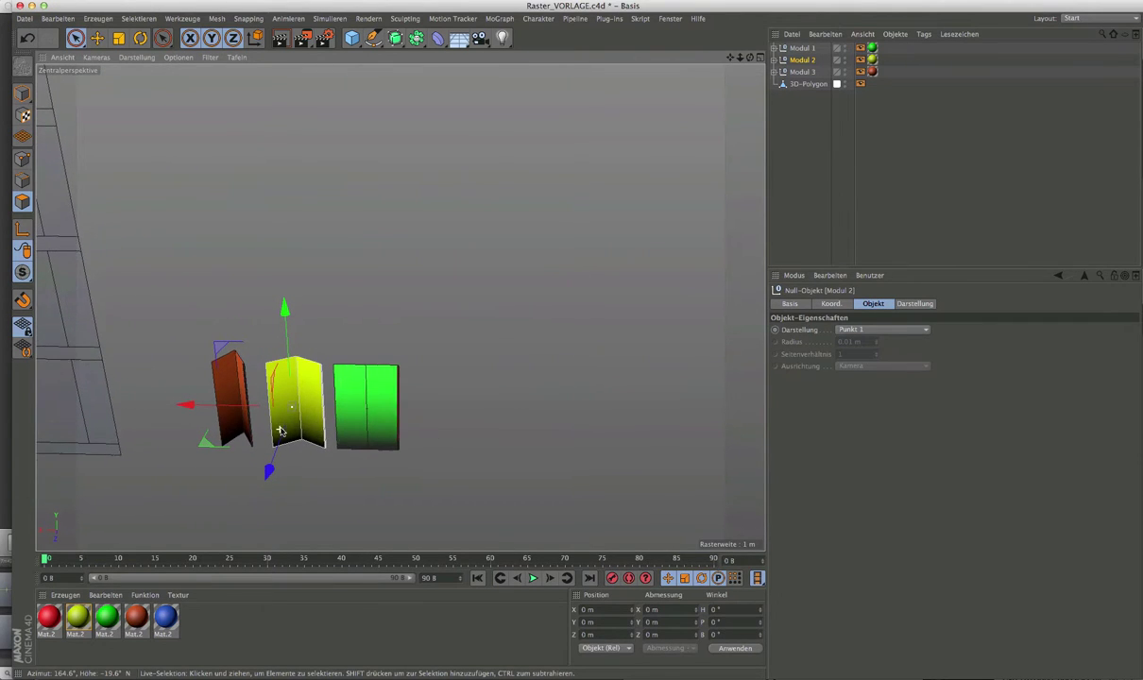
pyautogui.keyDown('alt'); pyautogui.moveTo(592, 384); pyautogui.dragTo(335, 437, button='right'); pyautogui.keyUp('alt')
pyautogui.keyDown('alt'); pyautogui.moveTo(335, 438); pyautogui.dragTo(406, 416, button='middle'); pyautogui.keyUp('alt')
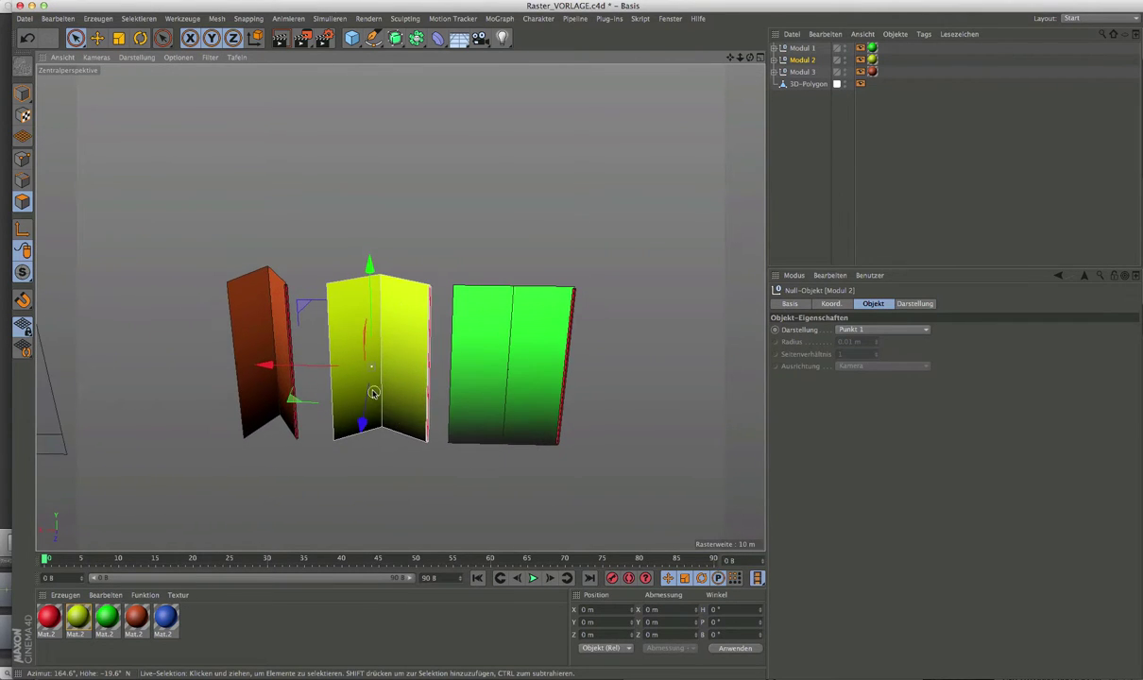
pyautogui.scroll(3, 359, 370)
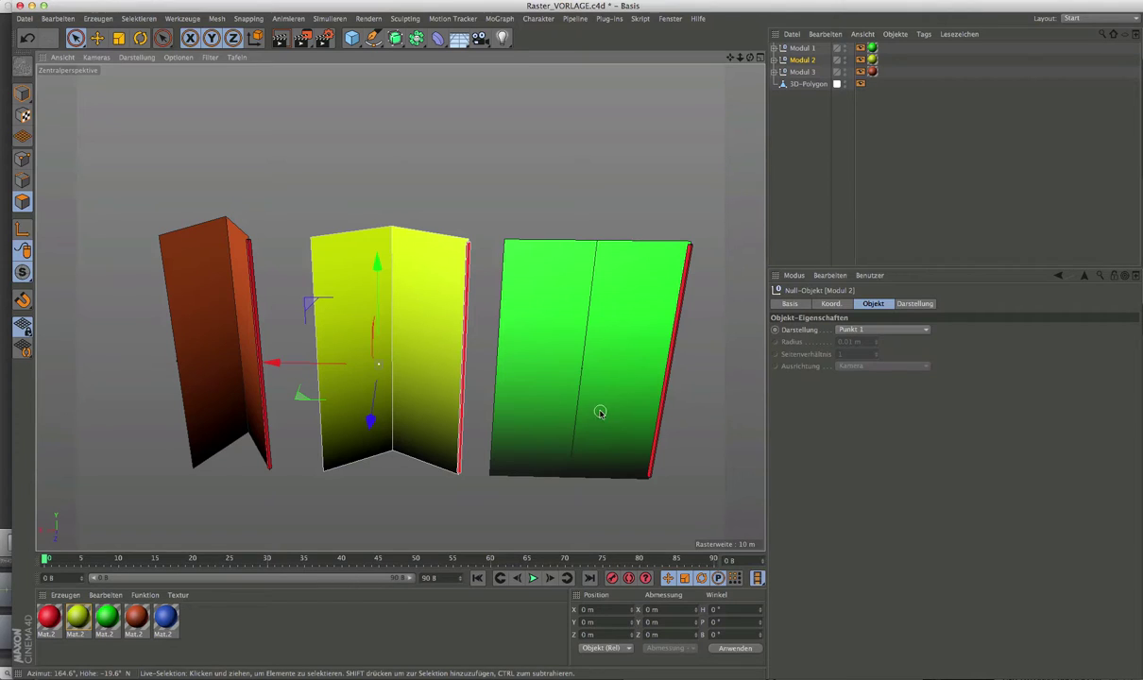
pyautogui.scroll(3, 591, 387)
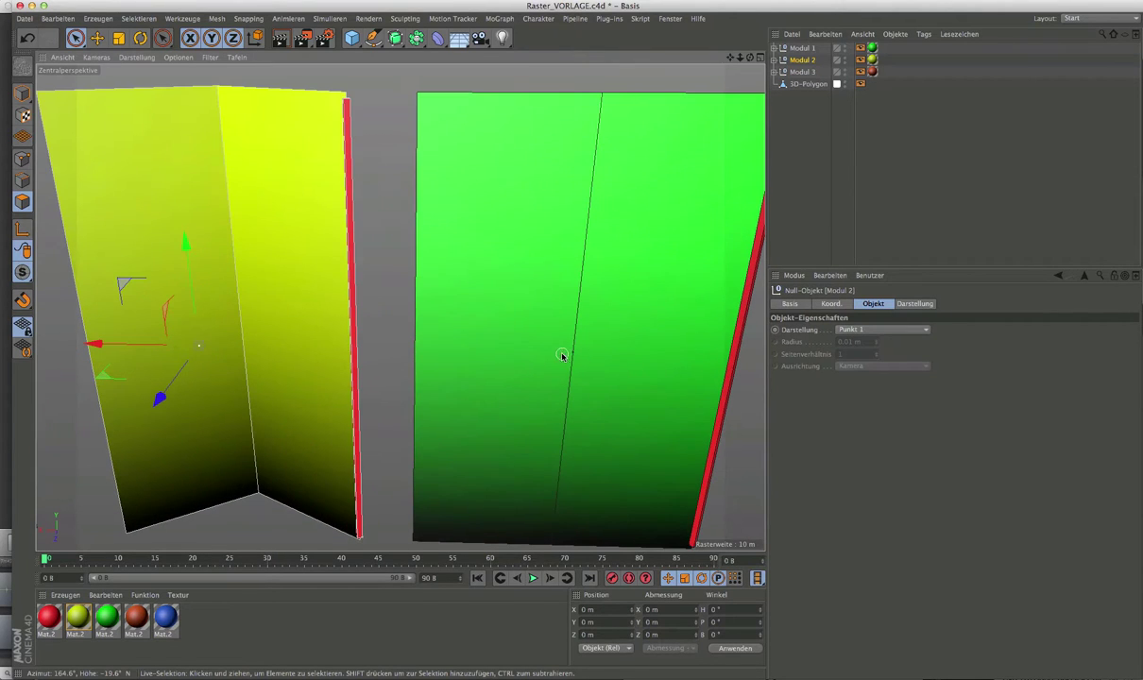
pyautogui.scroll(-3, 559, 382)
pyautogui.scroll(-1, 559, 383)
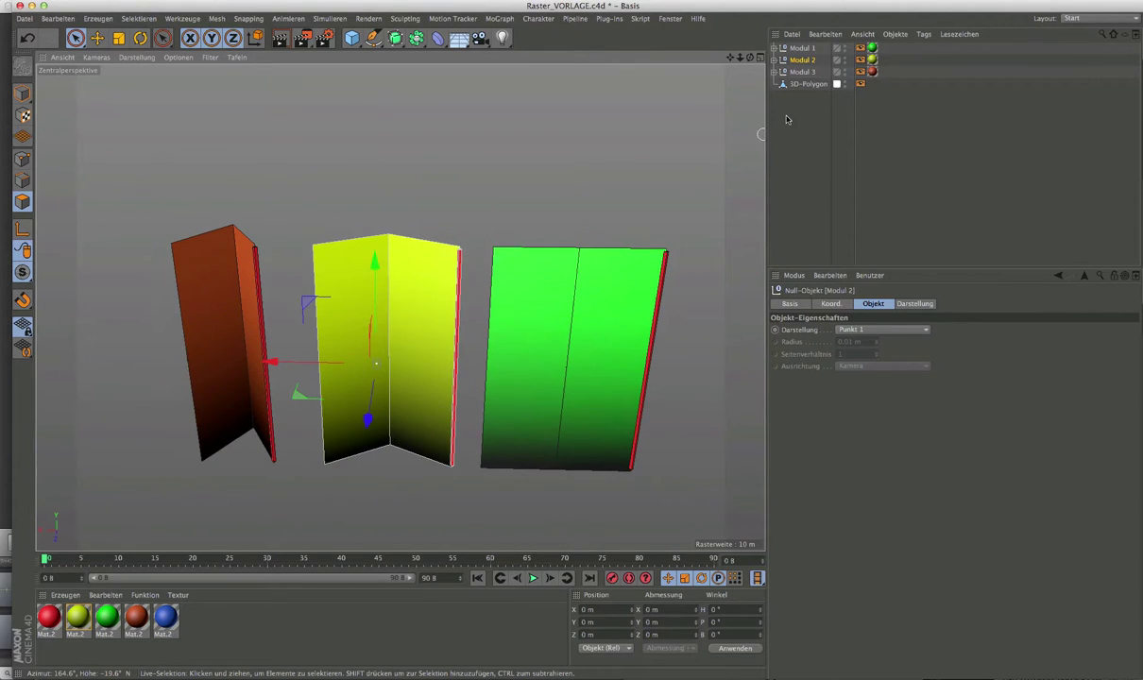
pyautogui.click(799, 73)
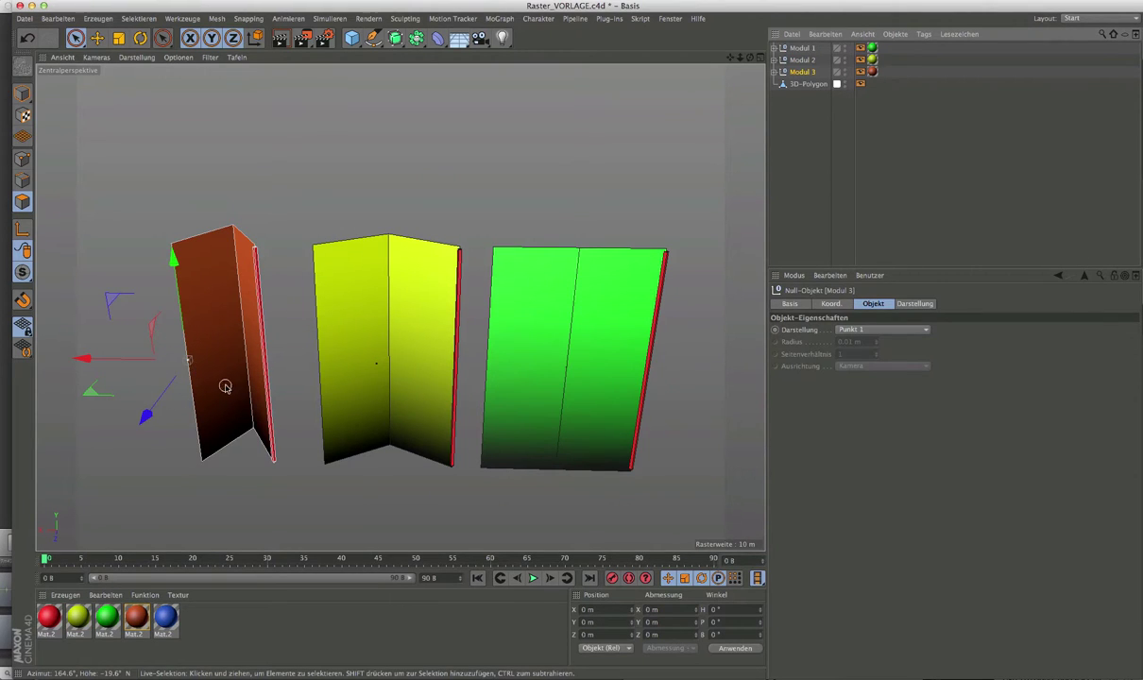
# Expand Modul 1, select its 0.9 m × 2.8 m 3D-Polygon.1 panel and enter Model mode
pyautogui.moveTo(230, 370)
pyautogui.keyDown('alt'); pyautogui.mouseDown()
pyautogui.moveTo(331, 377)
pyautogui.moveTo(336, 354)
pyautogui.mouseUp(); pyautogui.keyUp('alt')
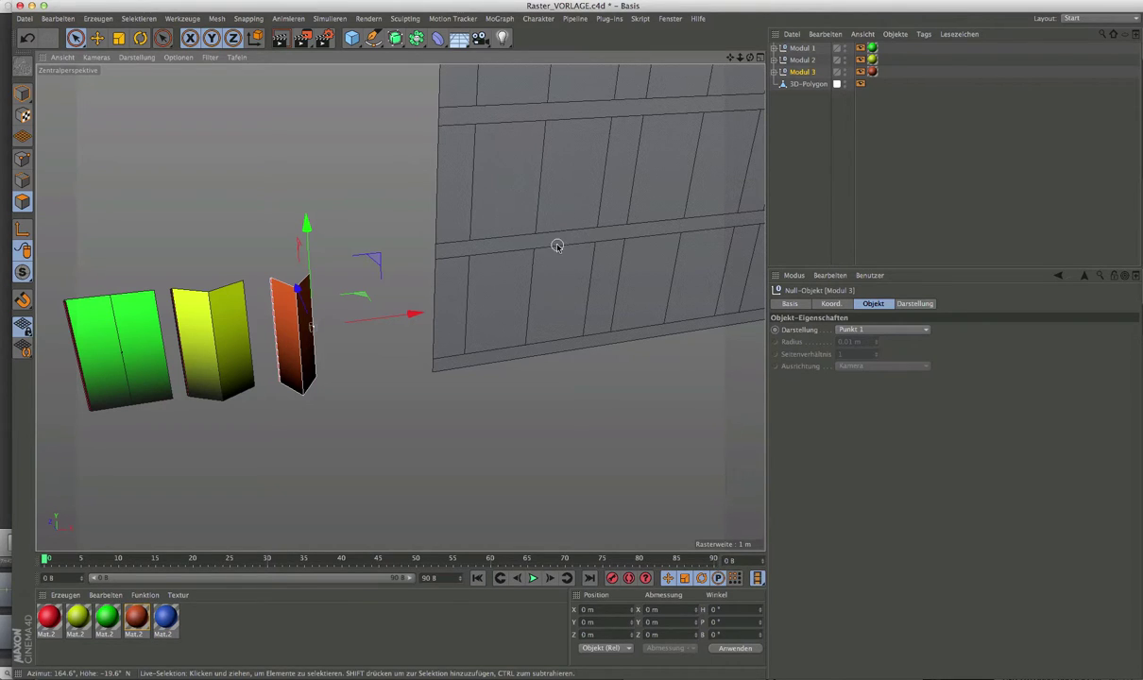
pyautogui.click(802, 60)
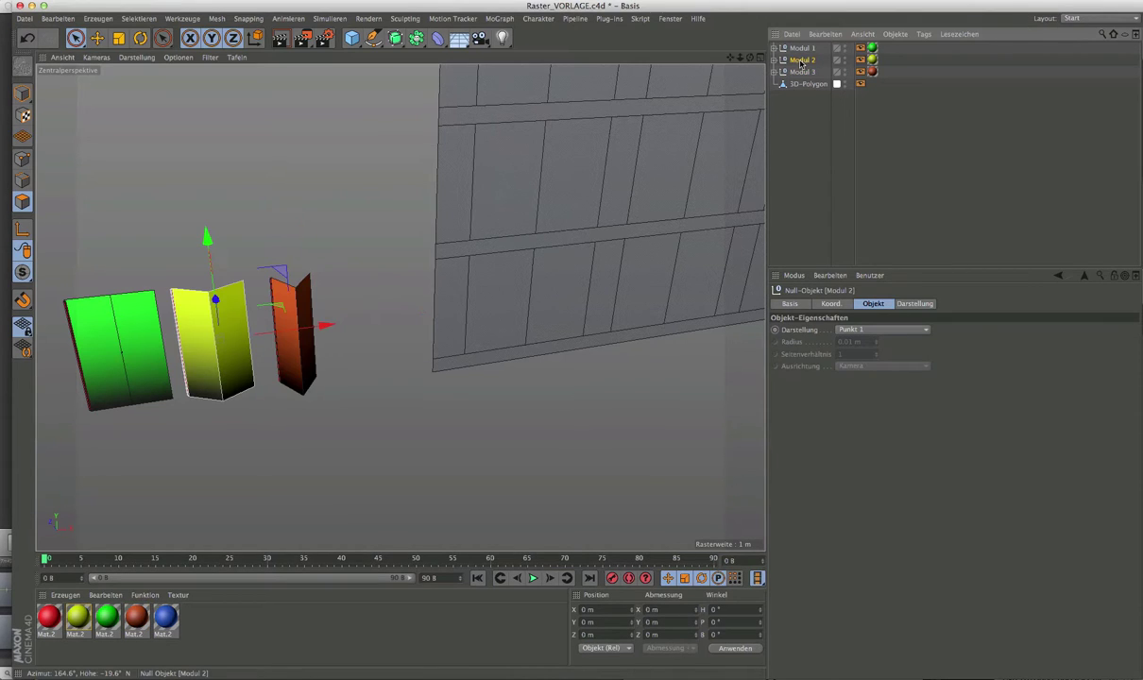
pyautogui.click(798, 50)
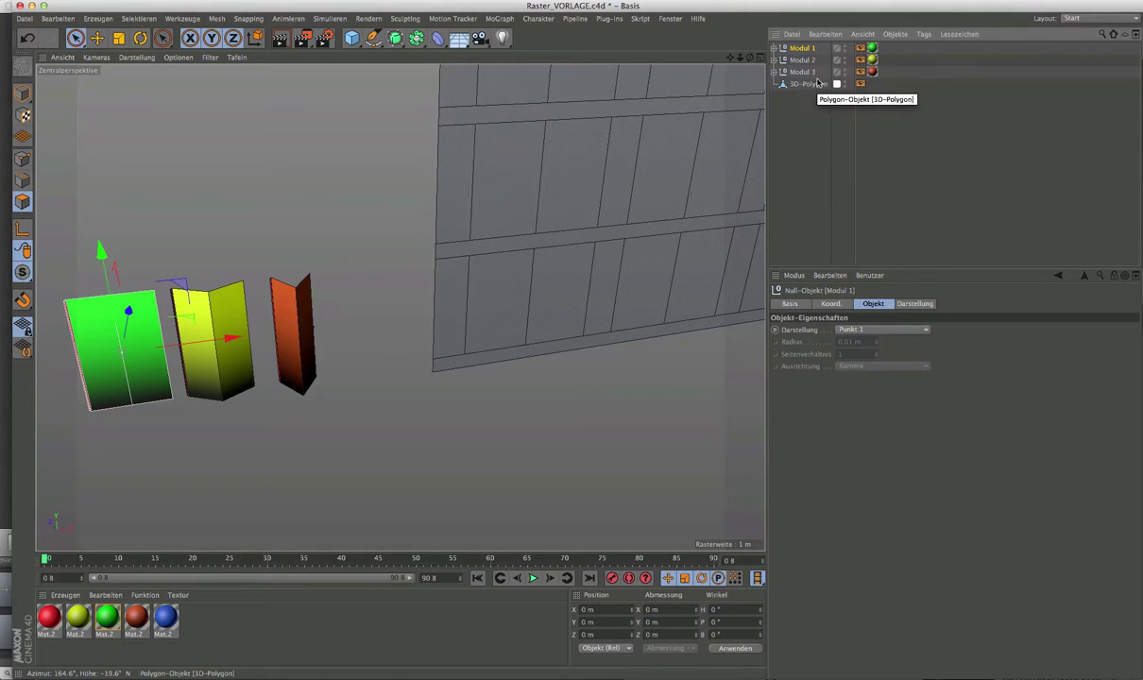
pyautogui.keyDown('alt'); pyautogui.moveTo(567, 278); pyautogui.dragTo(608, 268); pyautogui.keyUp('alt')
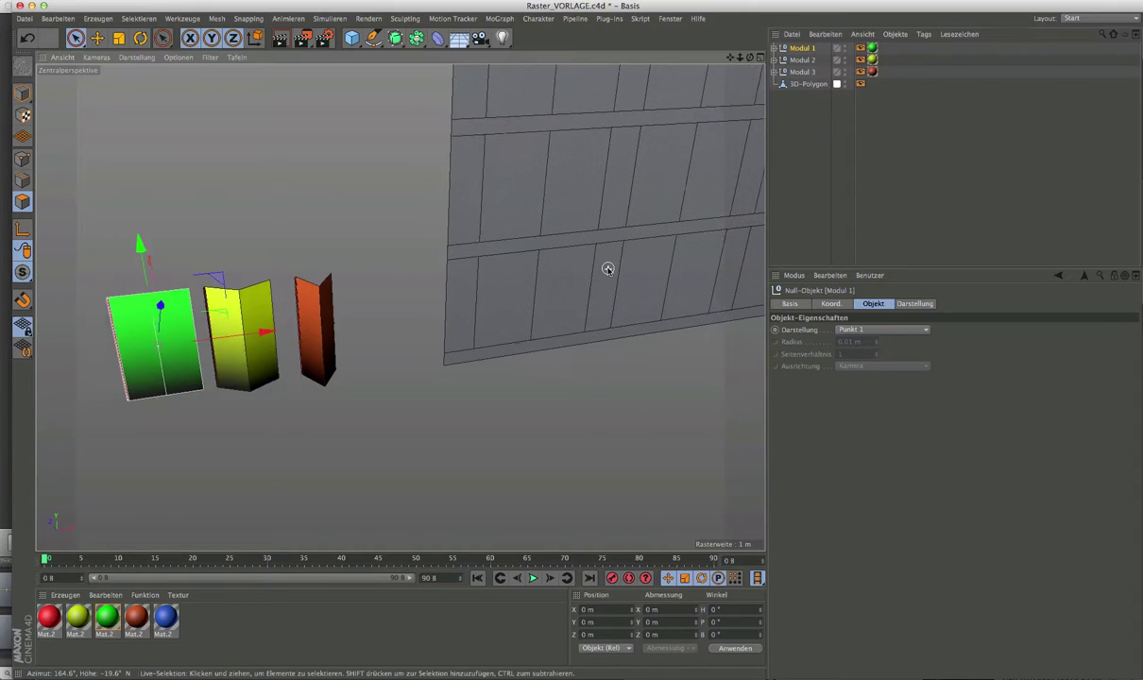
pyautogui.keyDown('alt'); pyautogui.moveTo(75, 351); pyautogui.dragTo(77, 349); pyautogui.keyUp('alt')
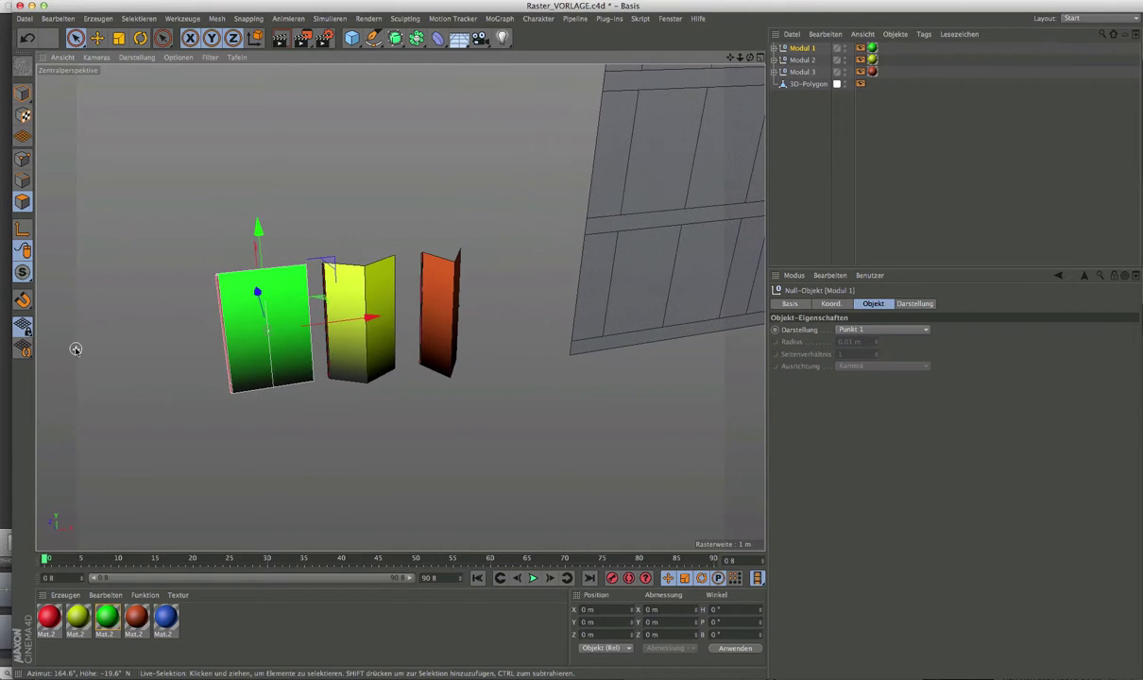
pyautogui.click(774, 48)
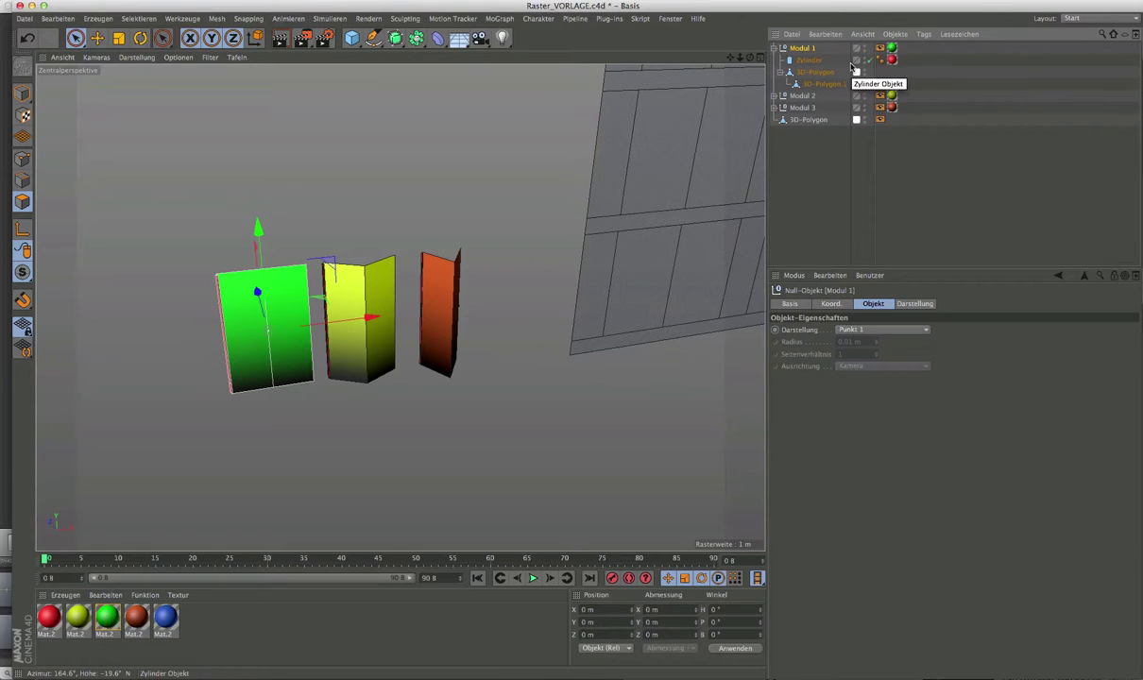
pyautogui.click(824, 85)
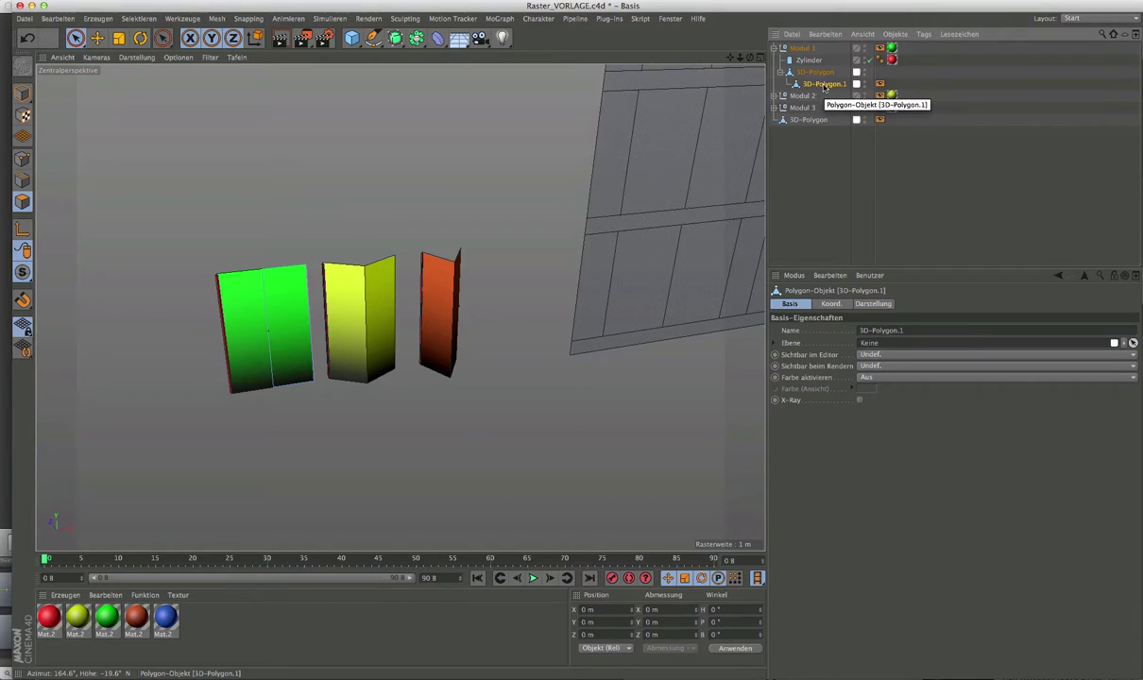
pyautogui.click(23, 92)
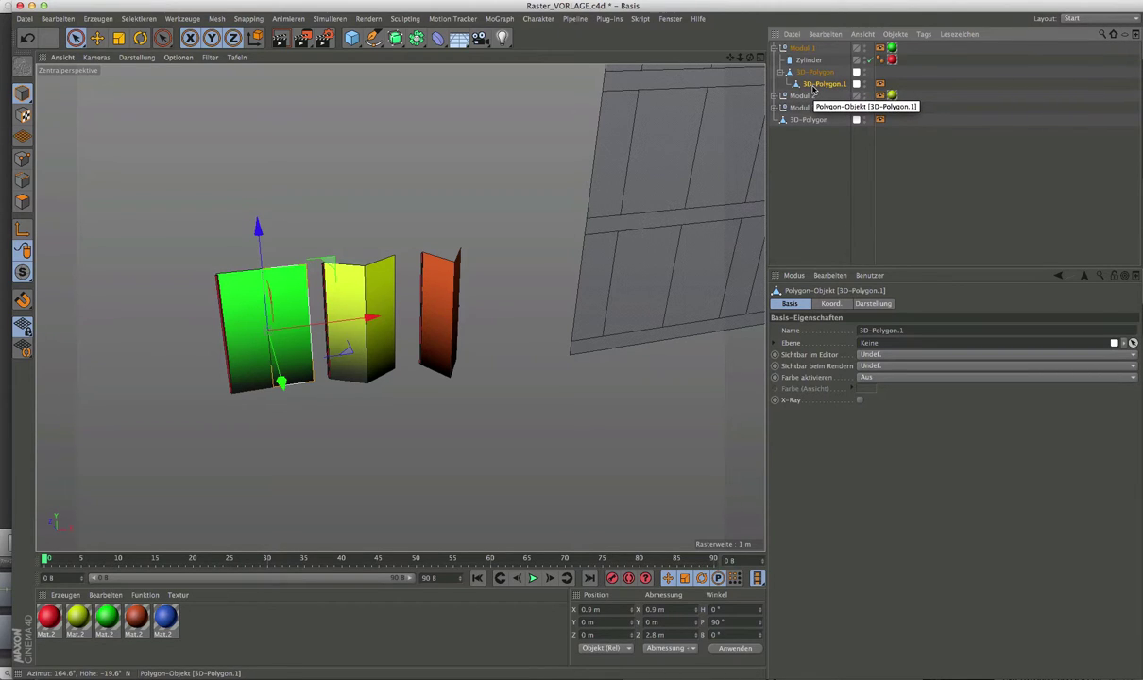
# Copy 3D-Polygon.1 to the Object Manager's top level and move the copy left along X
pyautogui.keyDown('ctrl'); pyautogui.moveTo(812, 85); pyautogui.dragTo(804, 53); pyautogui.keyUp('ctrl')
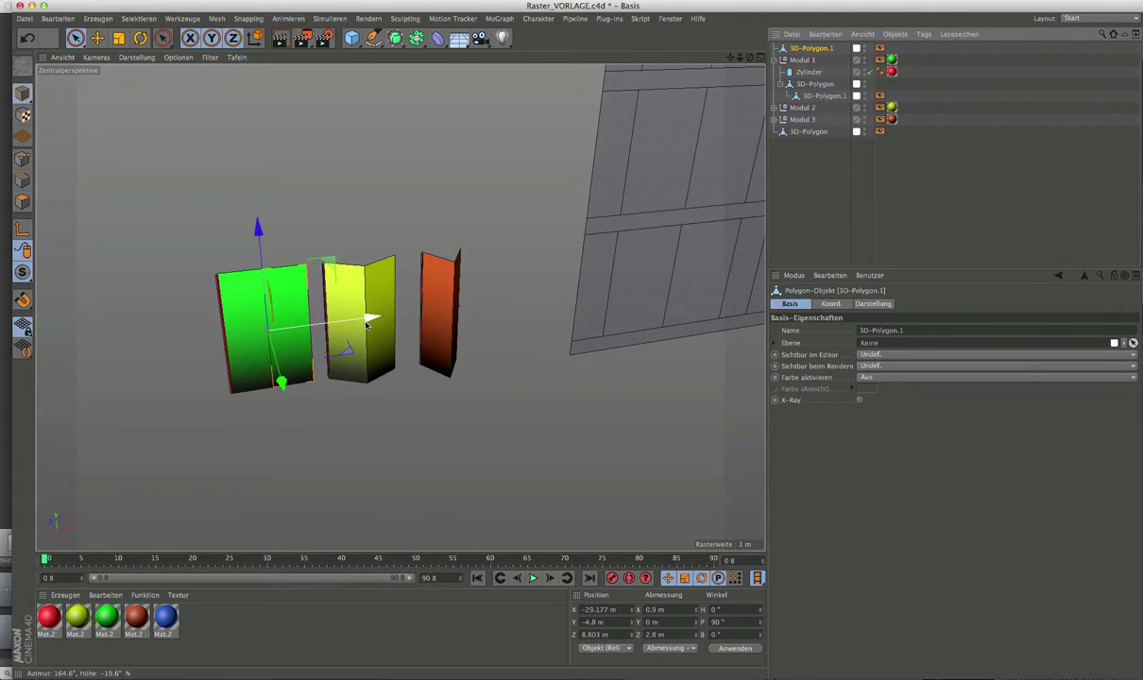
pyautogui.moveTo(369, 322); pyautogui.dragTo(208, 341)
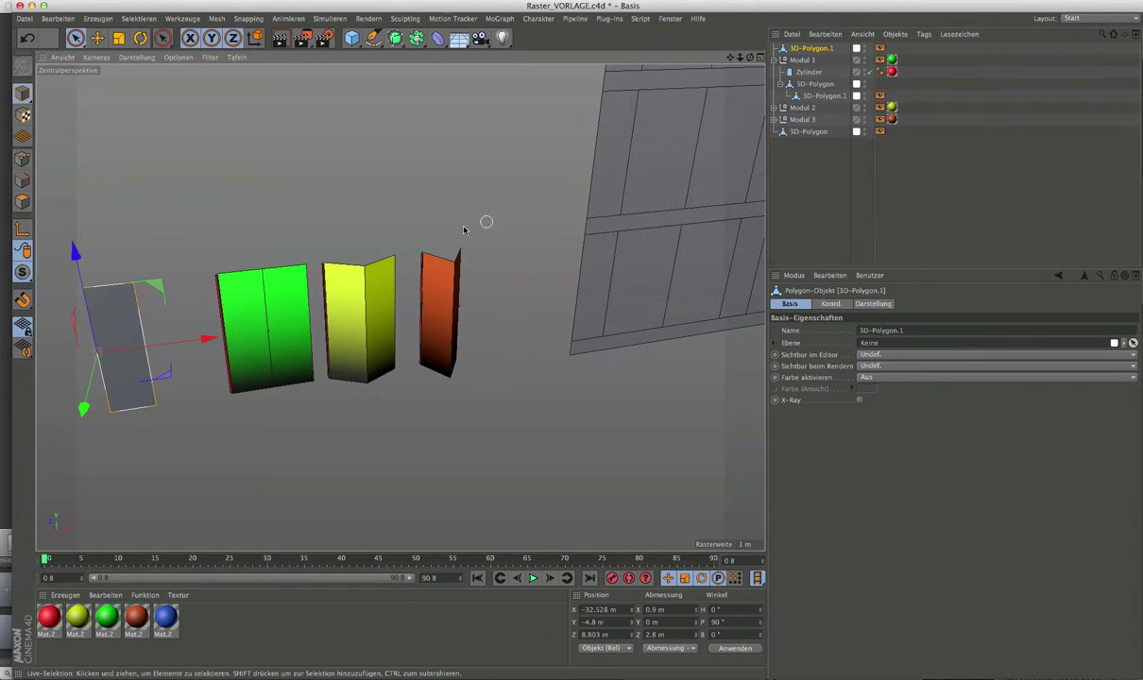
pyautogui.keyDown('alt'); pyautogui.moveTo(203, 252); pyautogui.dragTo(281, 255, button='middle'); pyautogui.keyUp('alt')
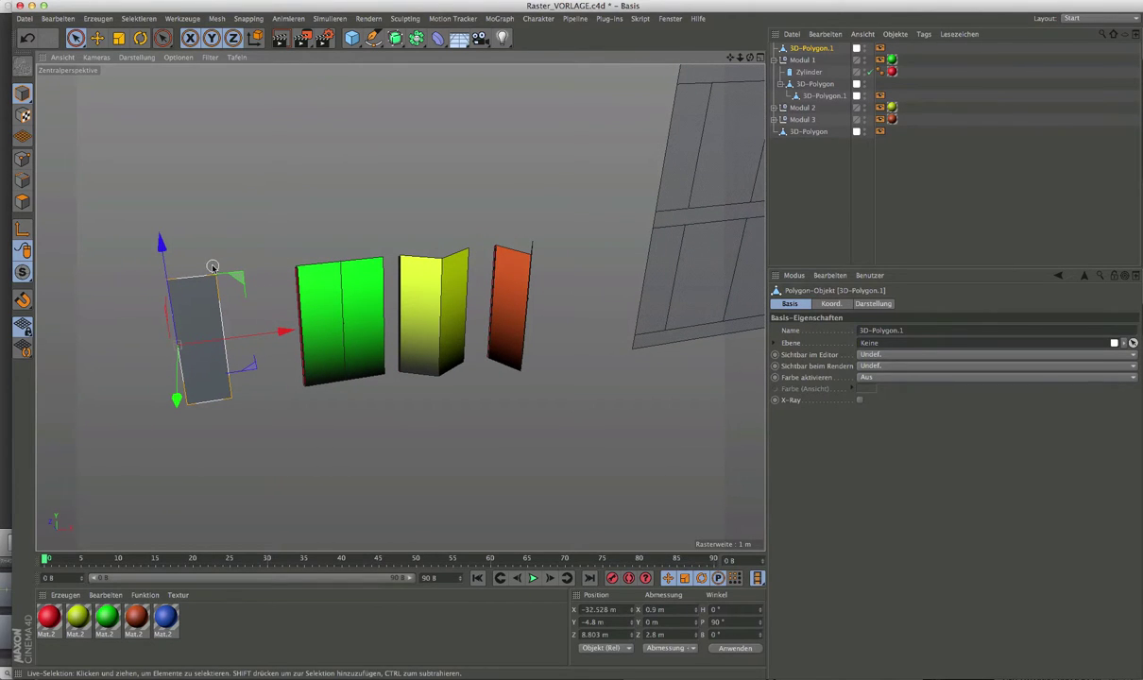
pyautogui.keyDown('alt'); pyautogui.moveTo(212, 268); pyautogui.dragTo(276, 325); pyautogui.keyUp('alt')
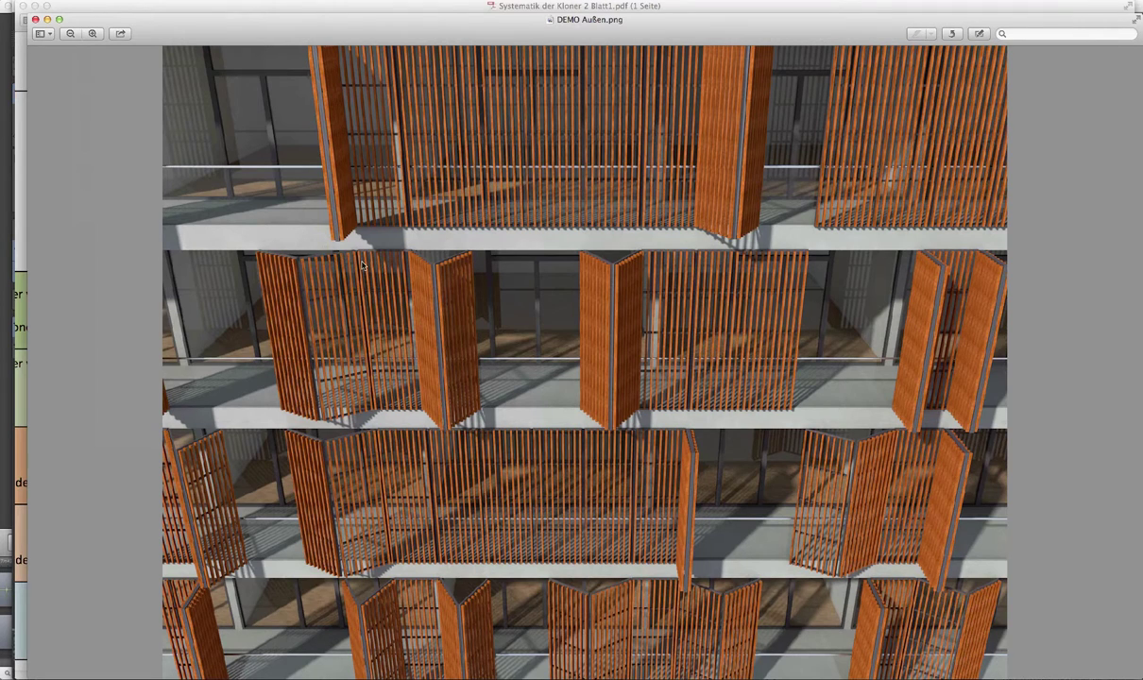
# Leave the DEMO Außen.png render in Preview and return to the Cinema 4D scene
pyautogui.click(393, 661)
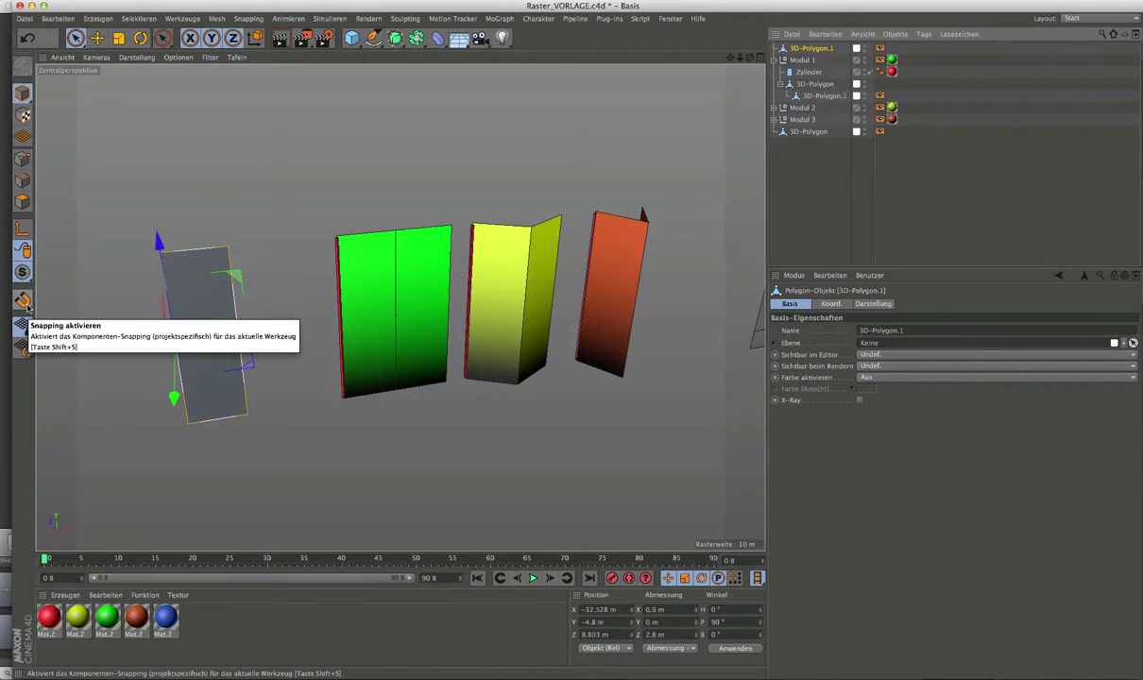
# Float the snapping palette and enable snapping with edge and midpoint snapping in polygon mode
pyautogui.click(24, 301)
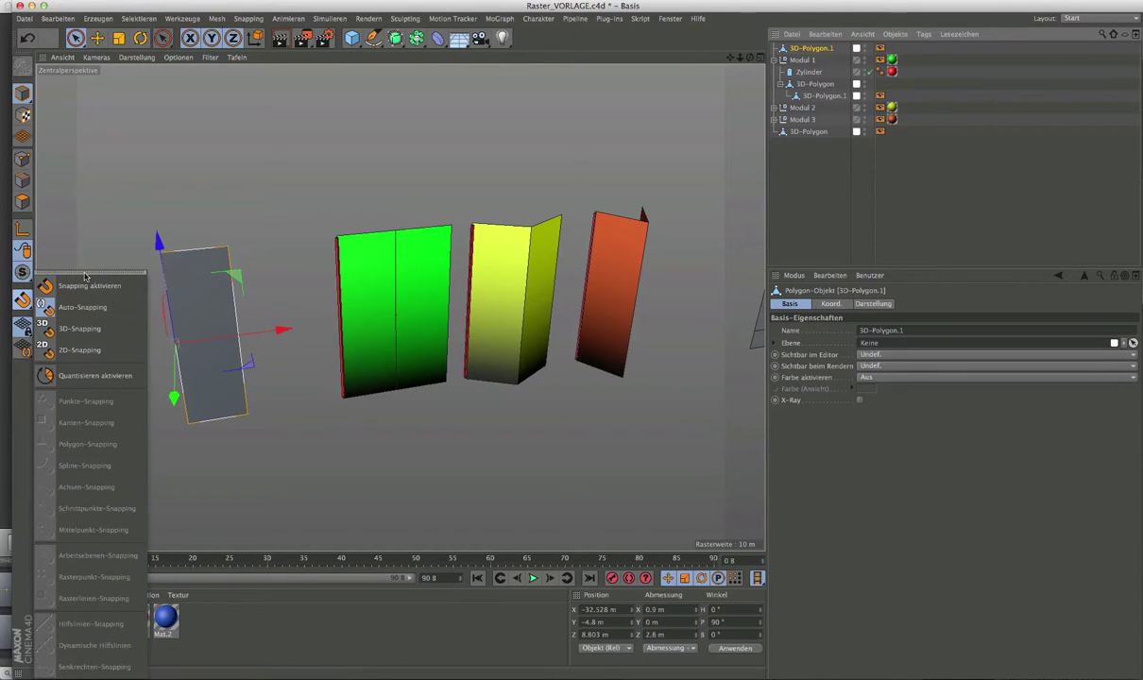
pyautogui.moveTo(84, 274); pyautogui.dragTo(110, 106)
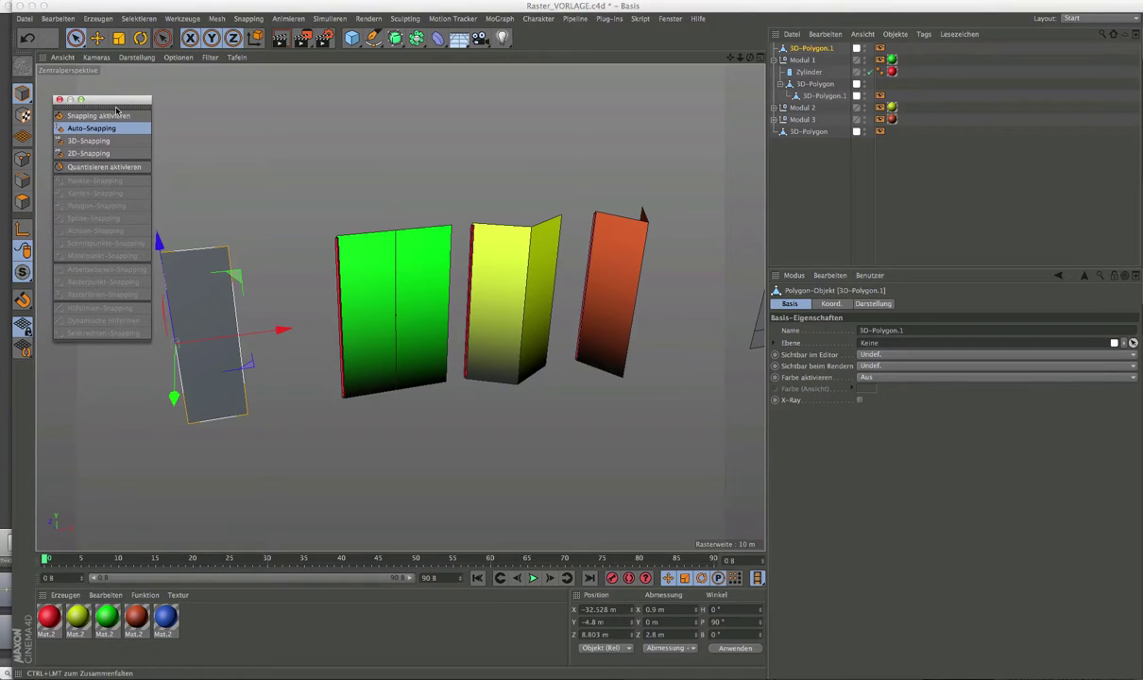
pyautogui.click(24, 203)
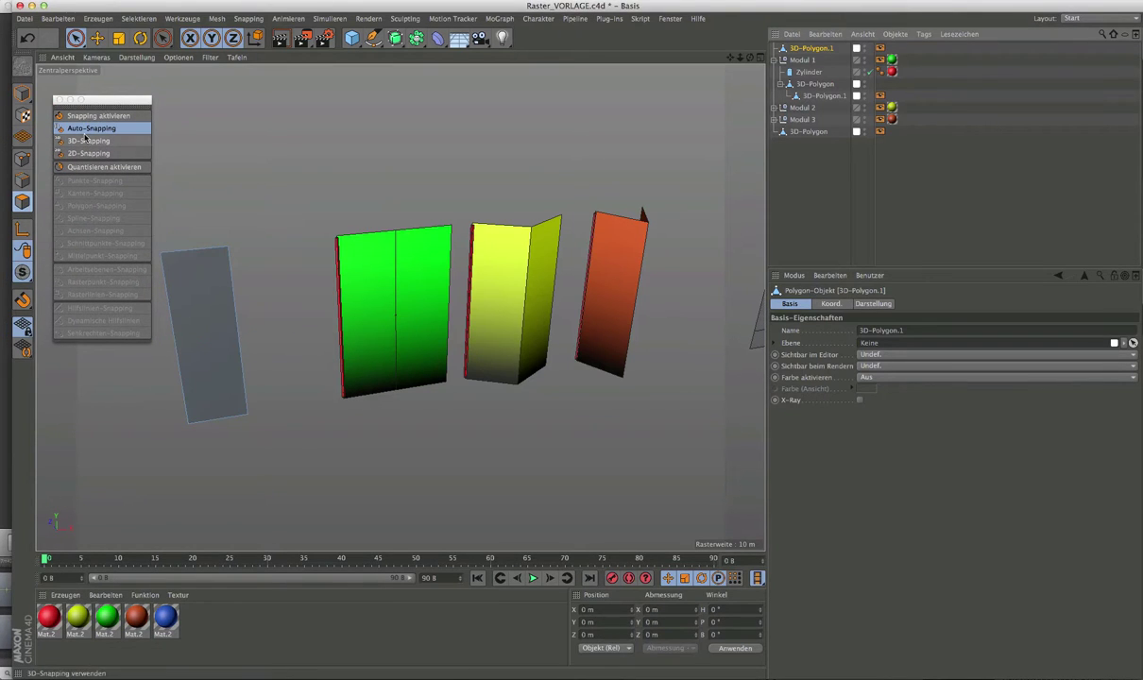
pyautogui.click(59, 116)
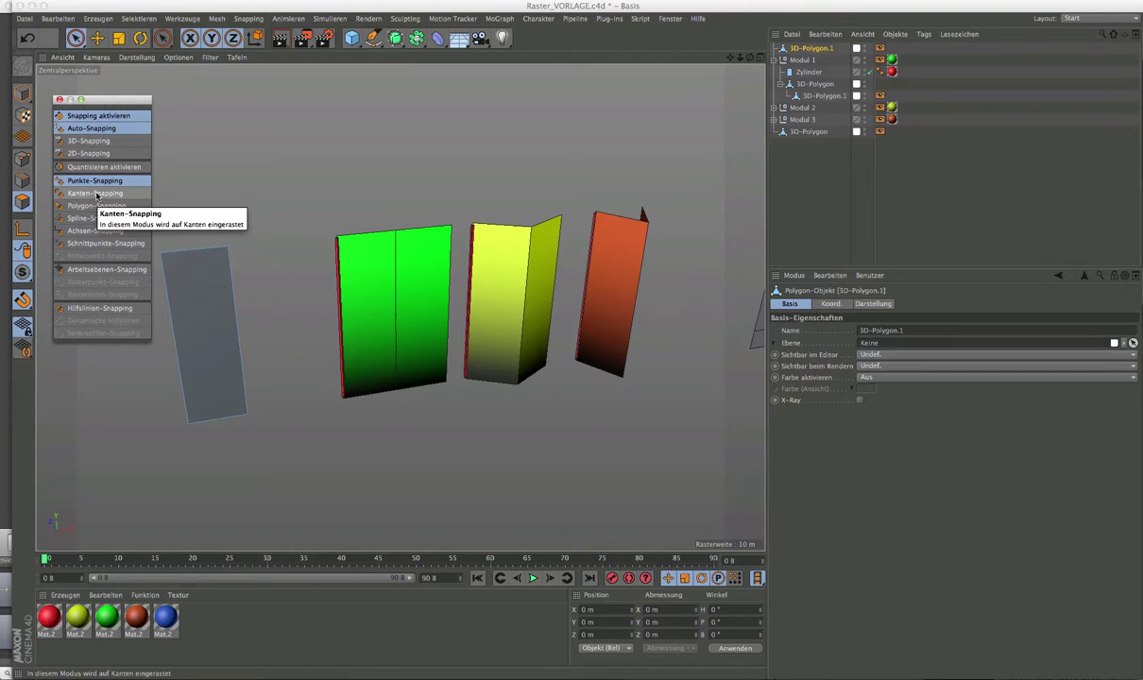
pyautogui.click(95, 193)
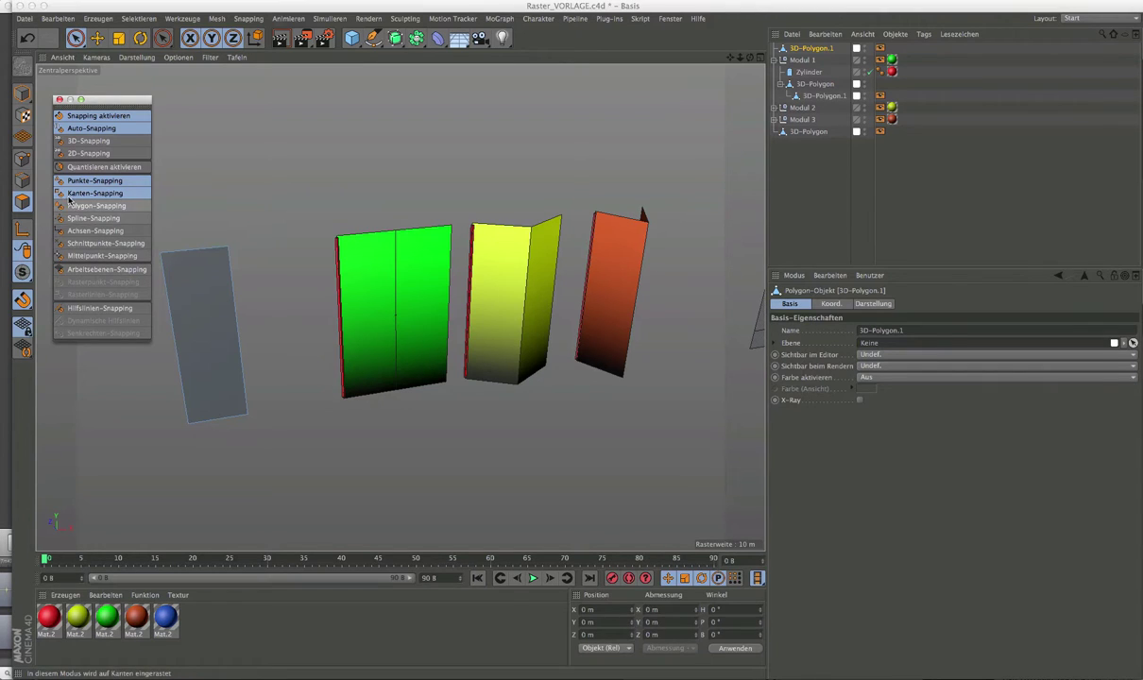
pyautogui.click(104, 256)
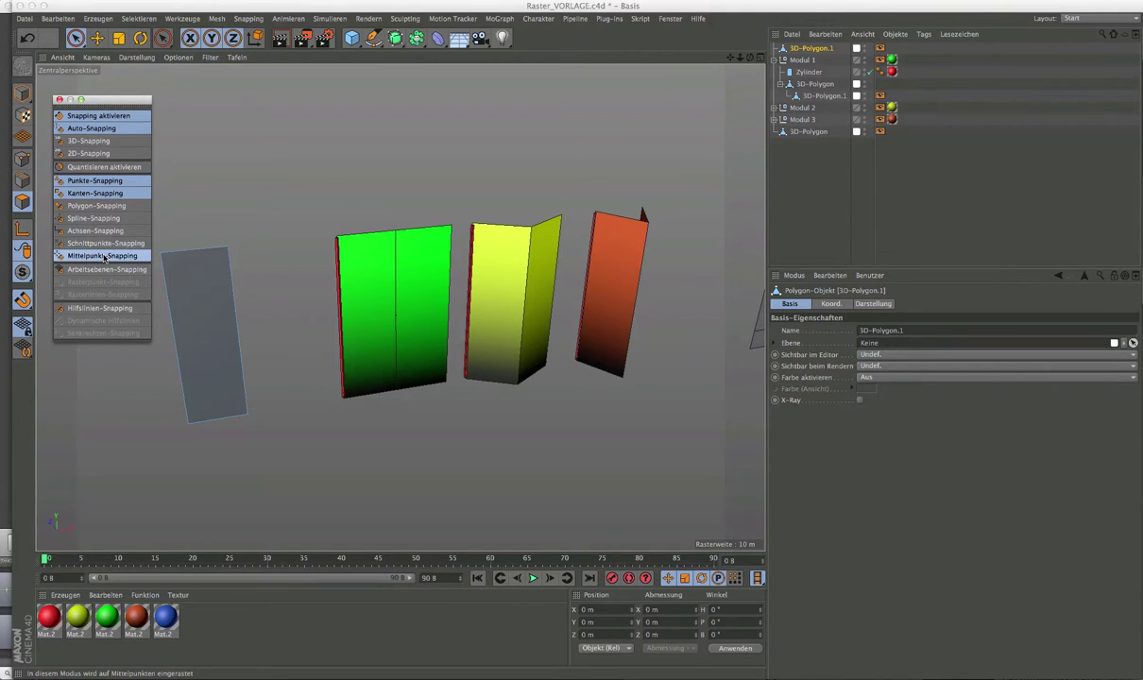
# Zoom the viewport and select the plain grey panel at the left
pyautogui.scroll(-1, 273, 279)
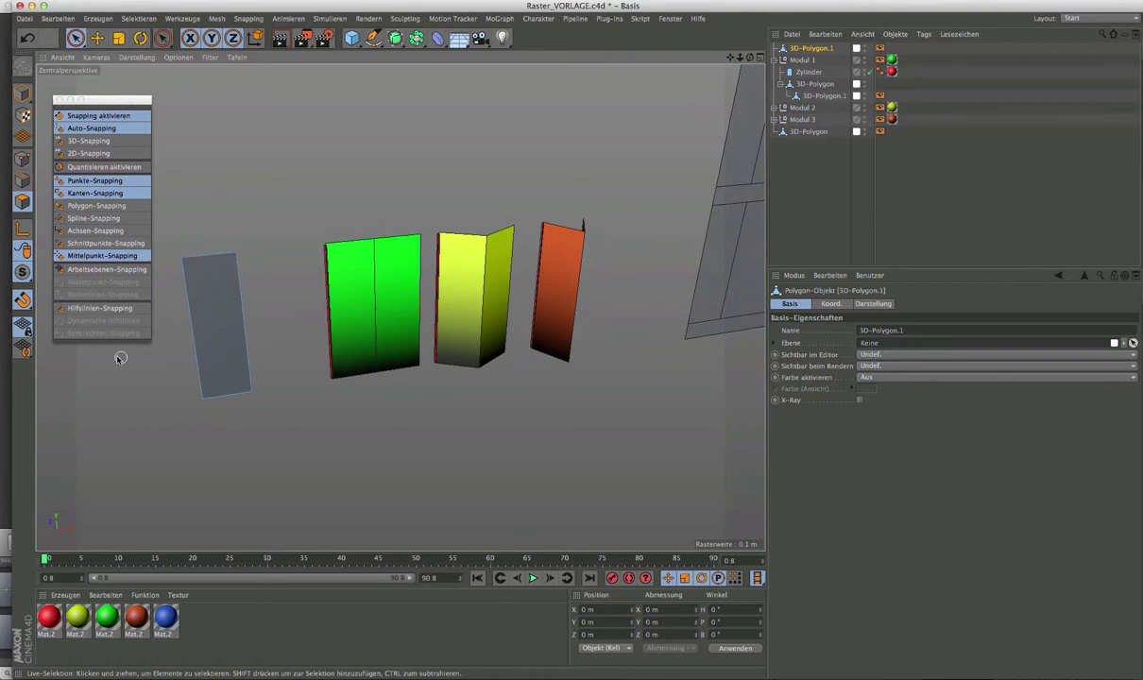
pyautogui.scroll(1, 111, 338)
pyautogui.scroll(1, 111, 338)
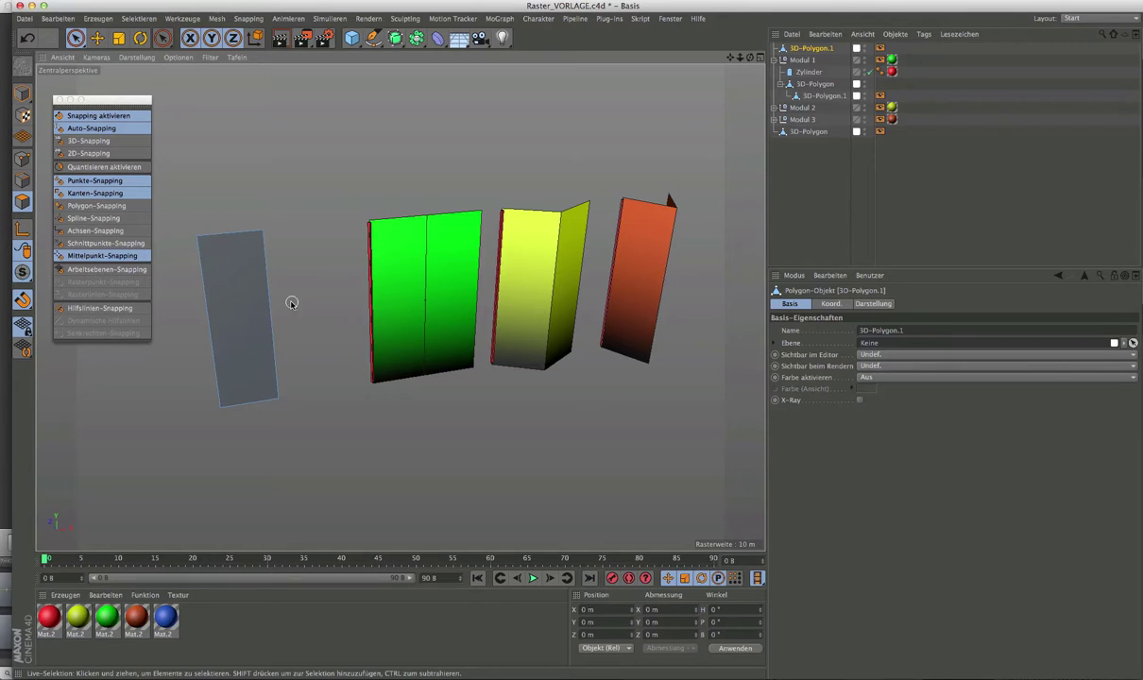
pyautogui.click(225, 292)
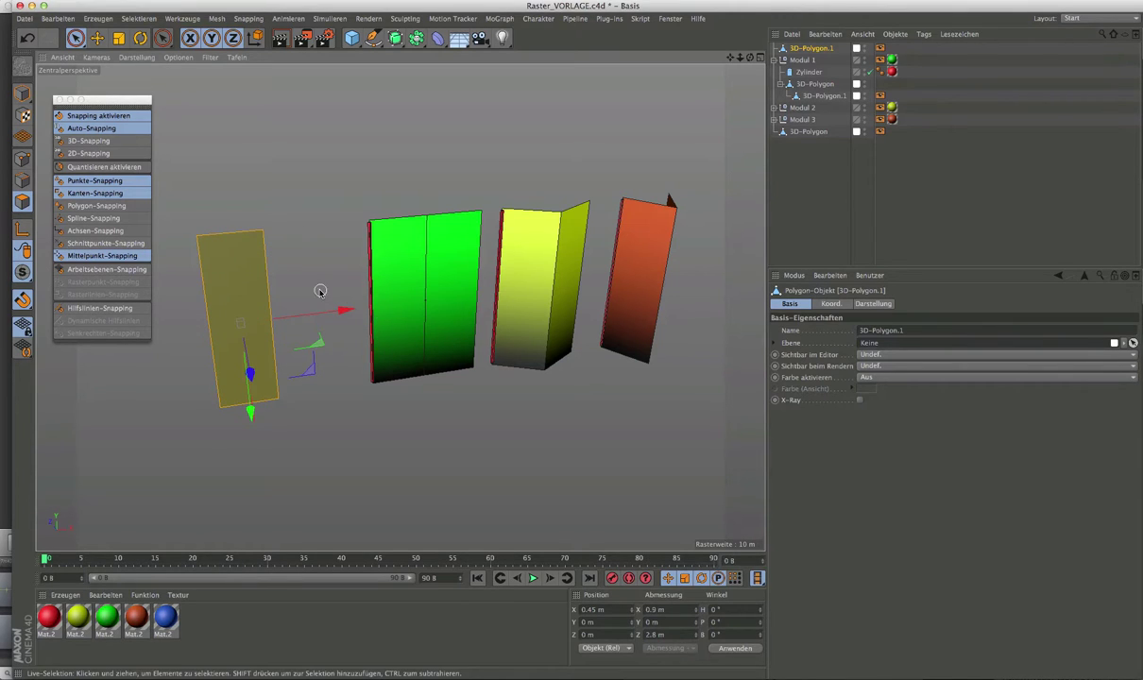
# Start the Ebenenschnitt plane-cut tool with the cut plane mode set to Lokal
pyautogui.rightClick(237, 264)
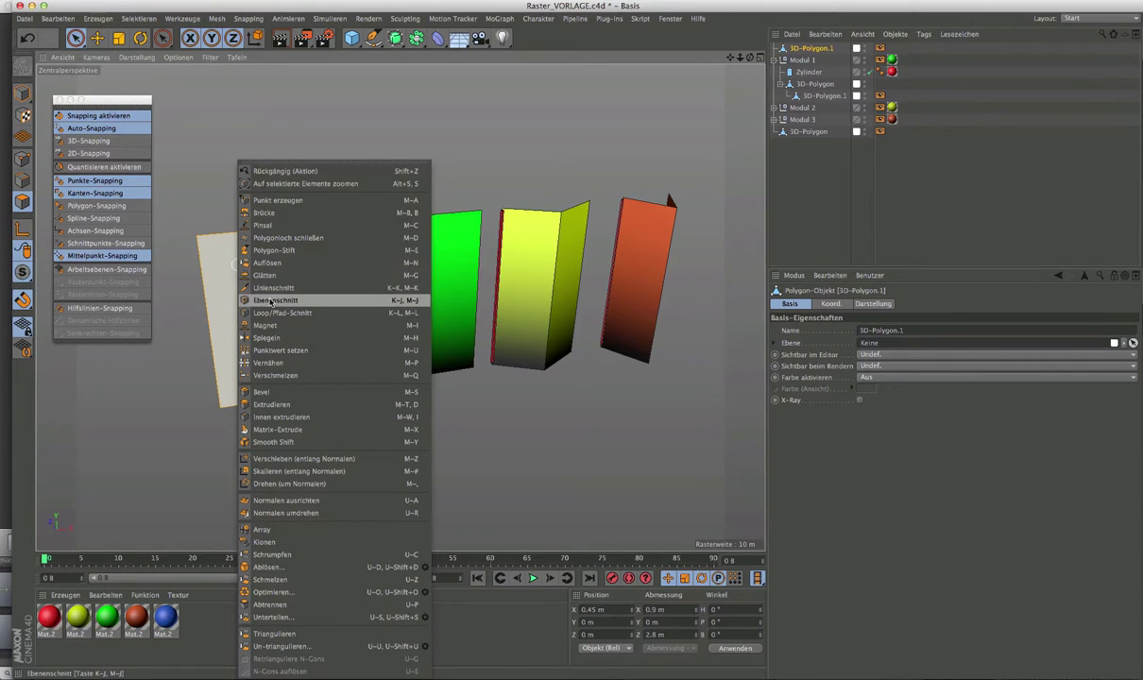
pyautogui.click(272, 301)
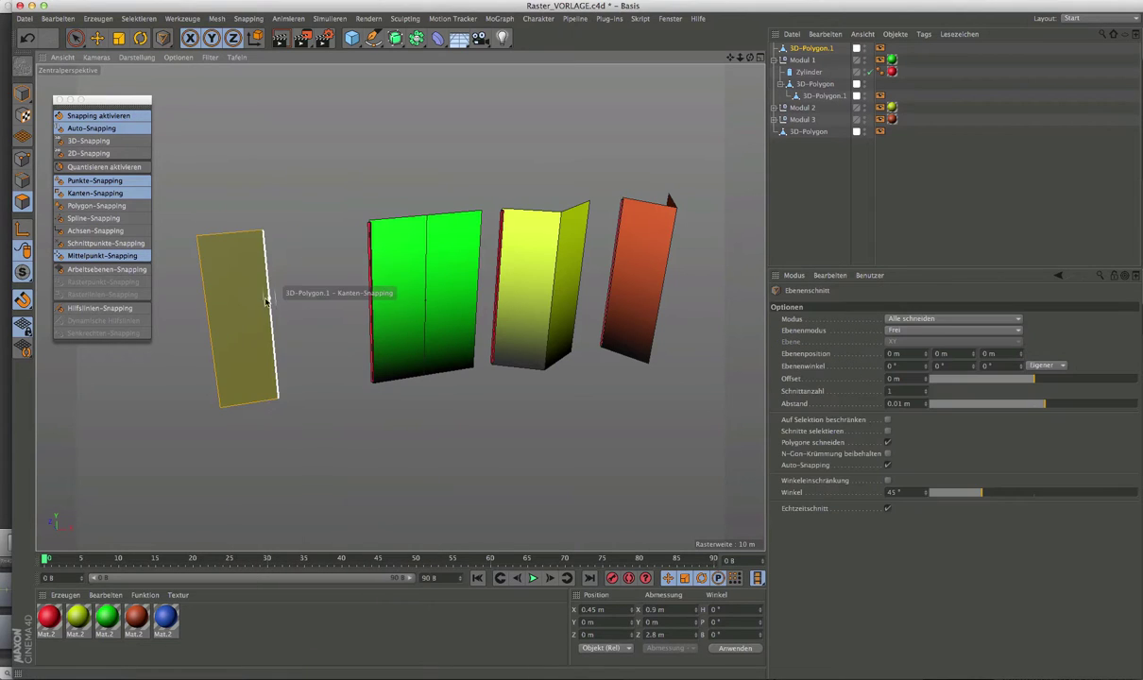
pyautogui.click(897, 330)
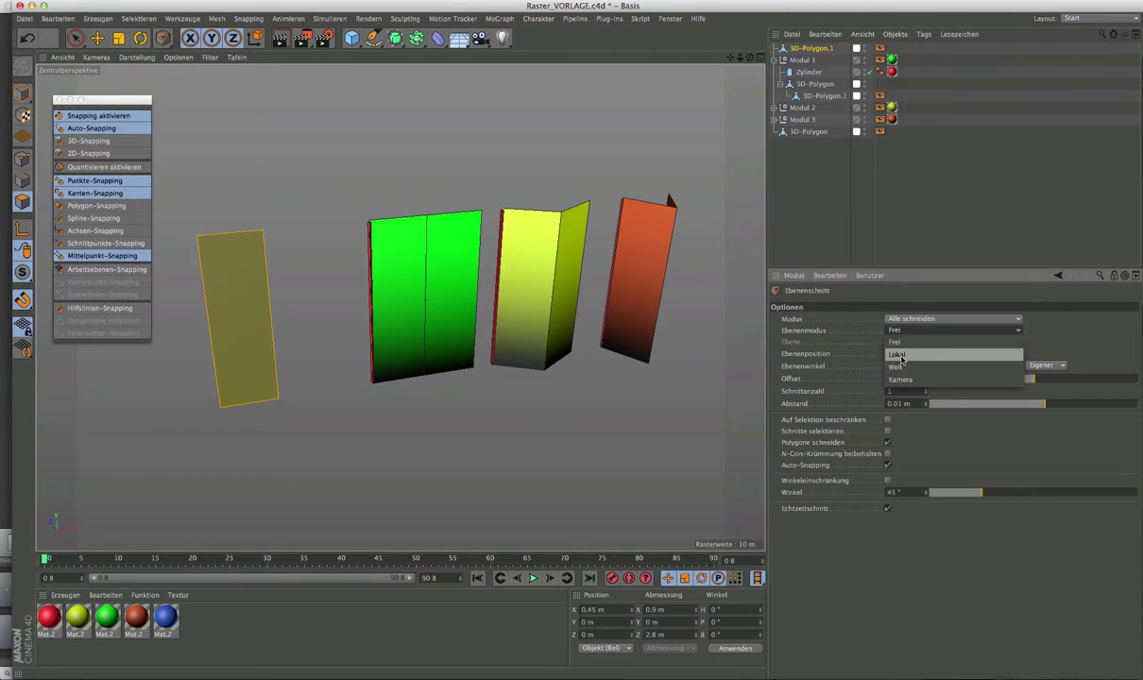
pyautogui.click(901, 355)
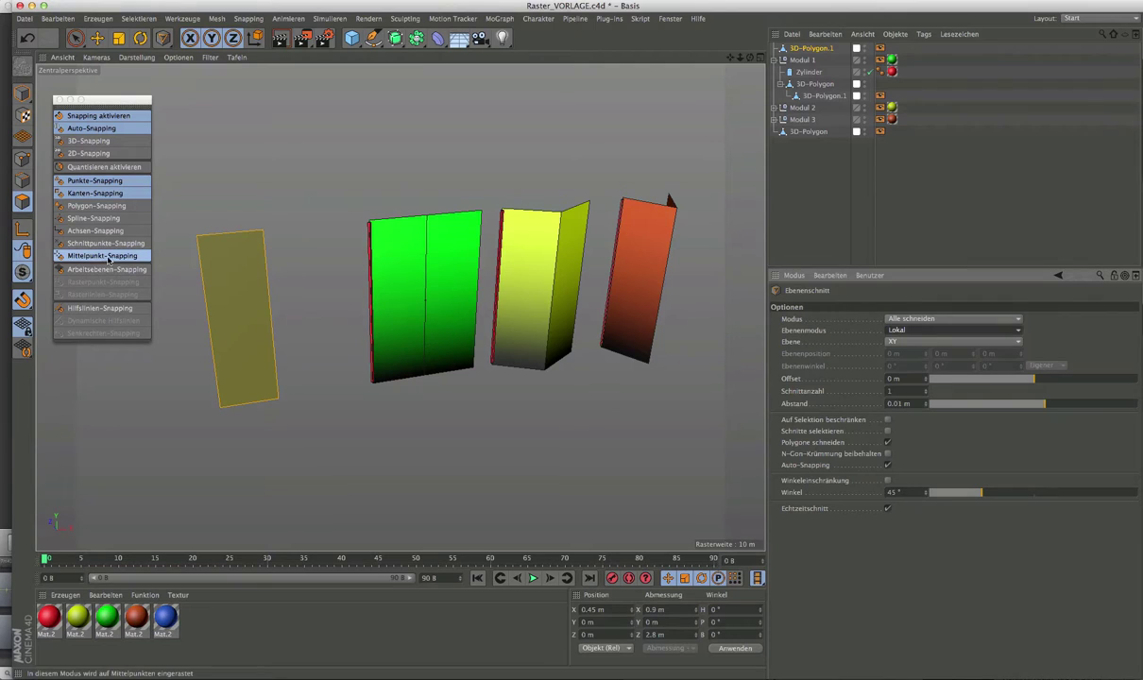
# Make three horizontal midpoint-snapped cuts: mid-height, then through the upper and lower halves
pyautogui.click(209, 328)
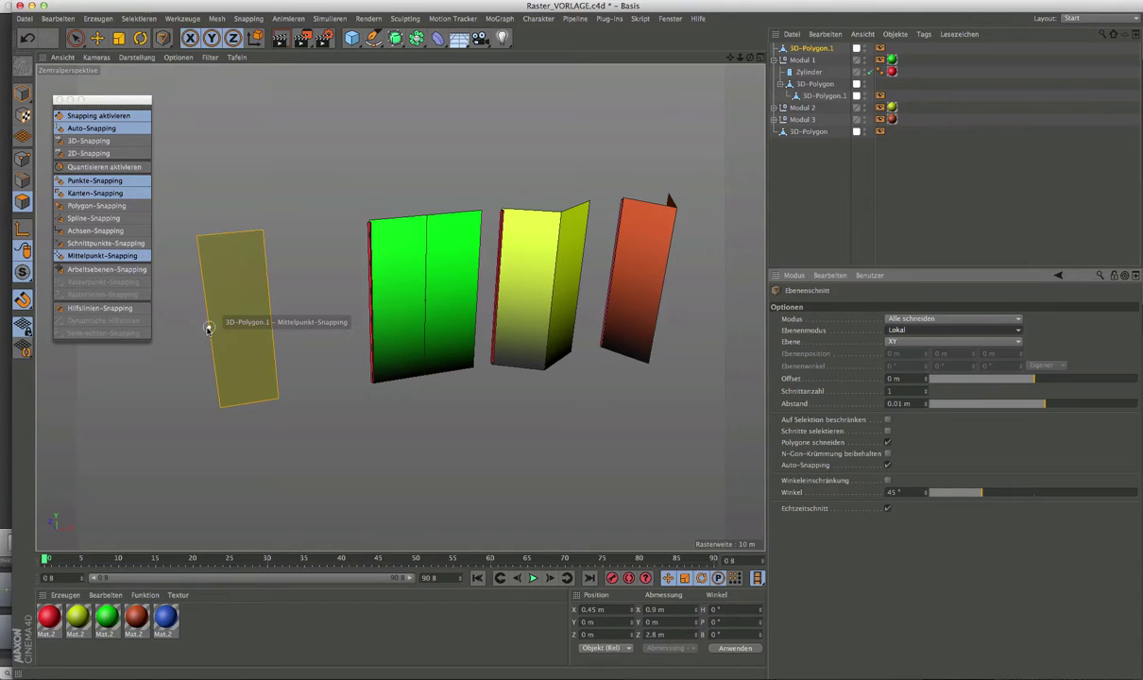
pyautogui.click(207, 328)
pyautogui.click(212, 330)
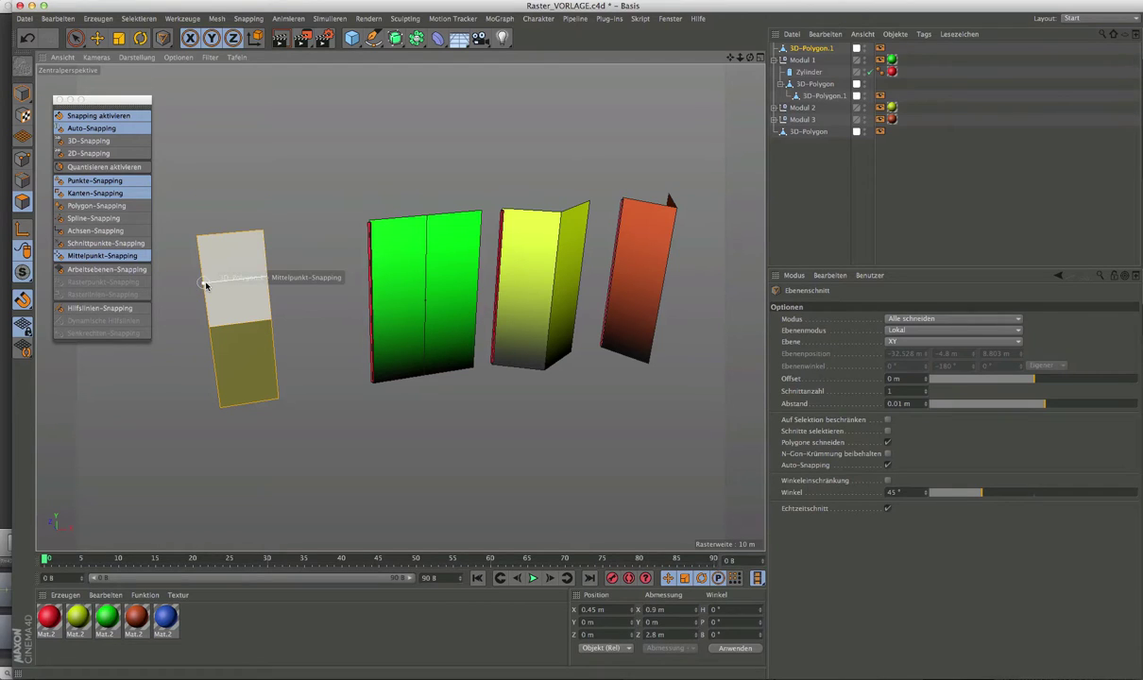
pyautogui.click(205, 283)
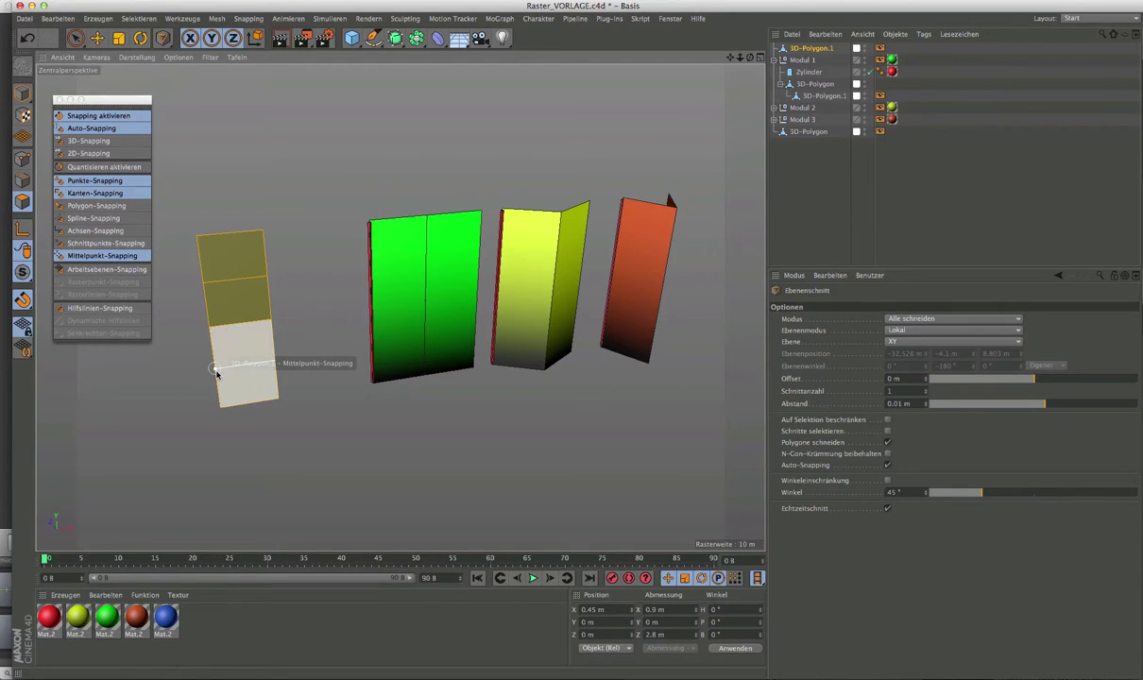
pyautogui.click(216, 368)
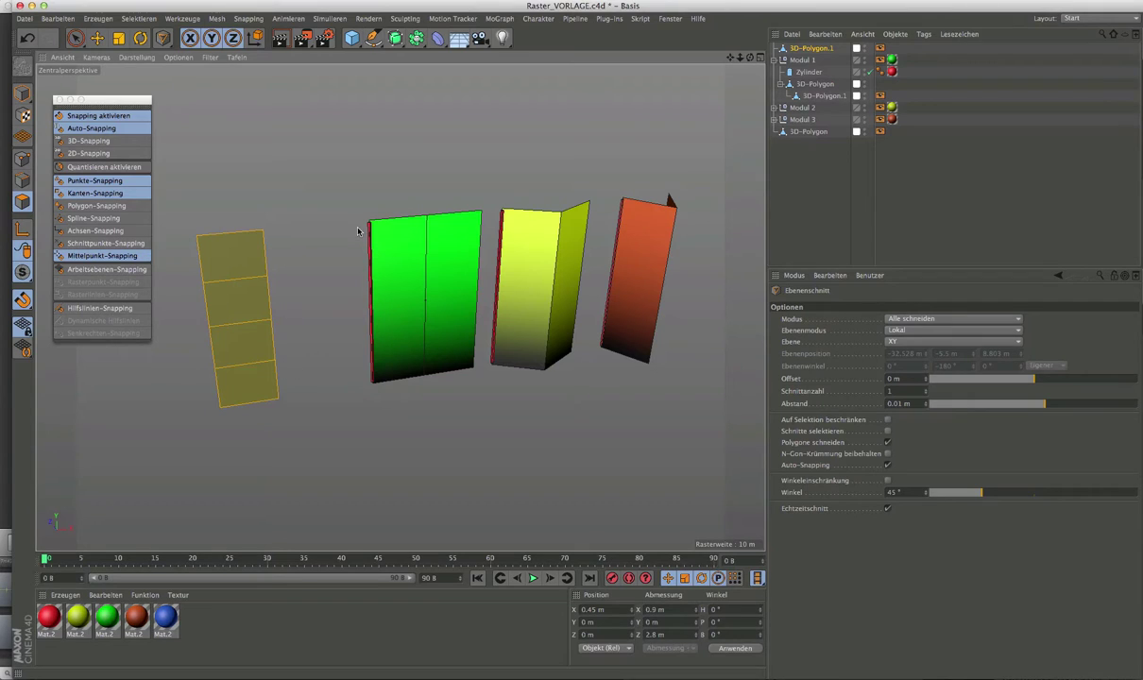
# Disable snapping, switch to Edge mode and rectangle-select every edge of the grey panel
pyautogui.click(87, 116)
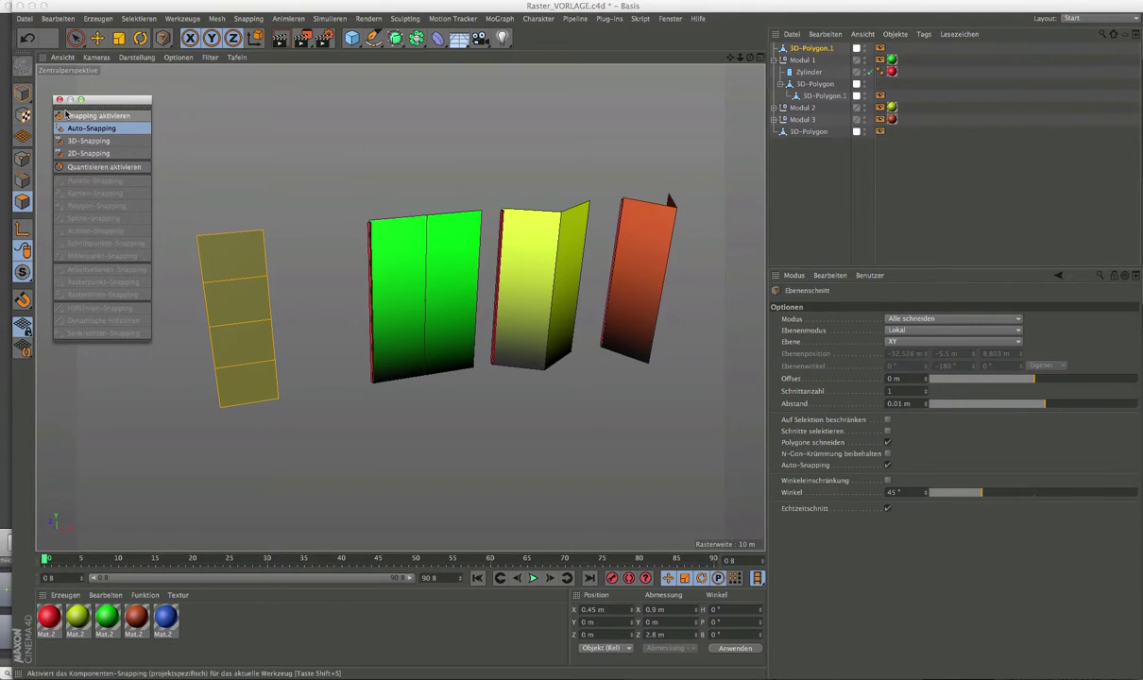
pyautogui.click(59, 99)
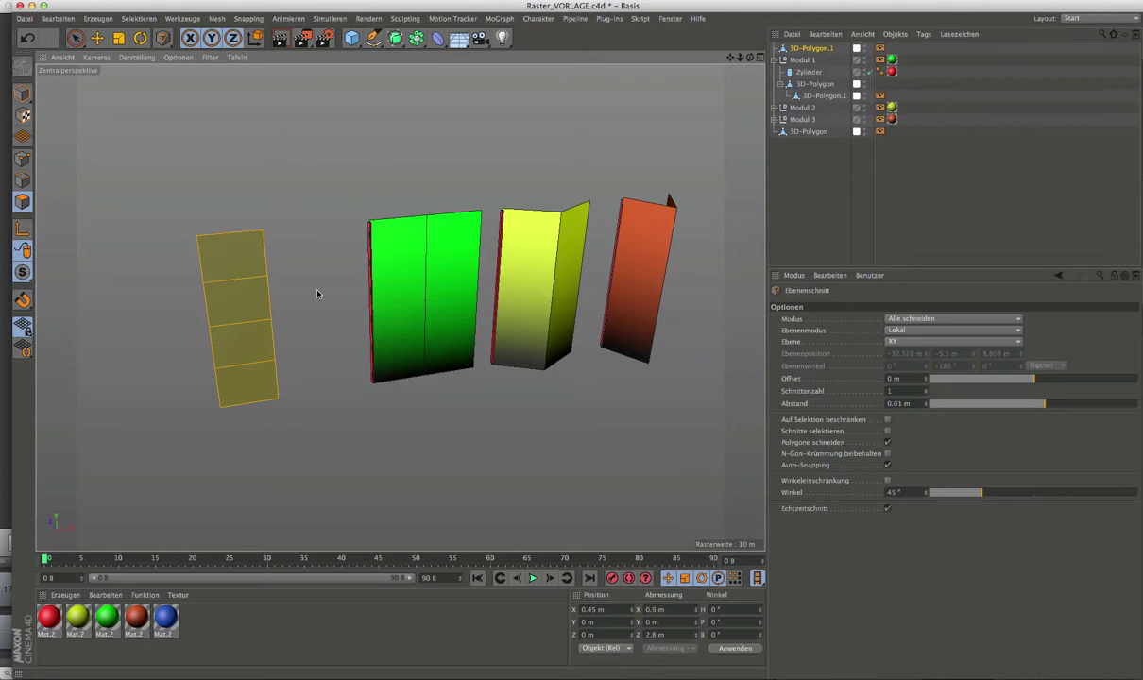
pyautogui.click(22, 180)
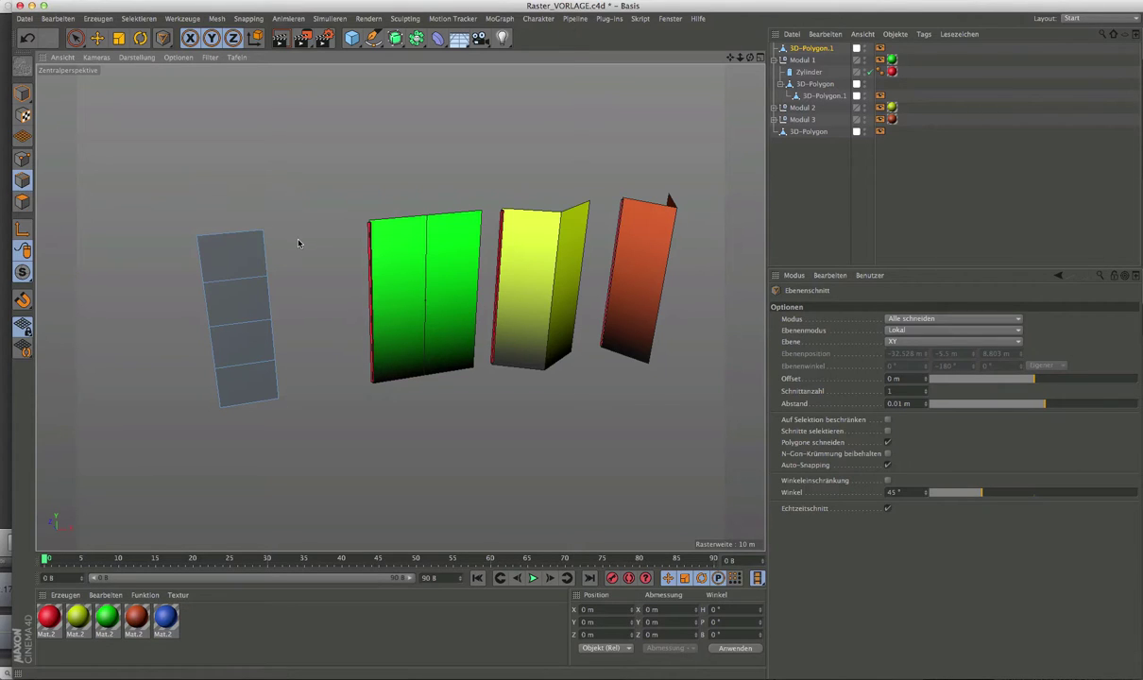
pyautogui.moveTo(76, 38); pyautogui.dragTo(125, 73)
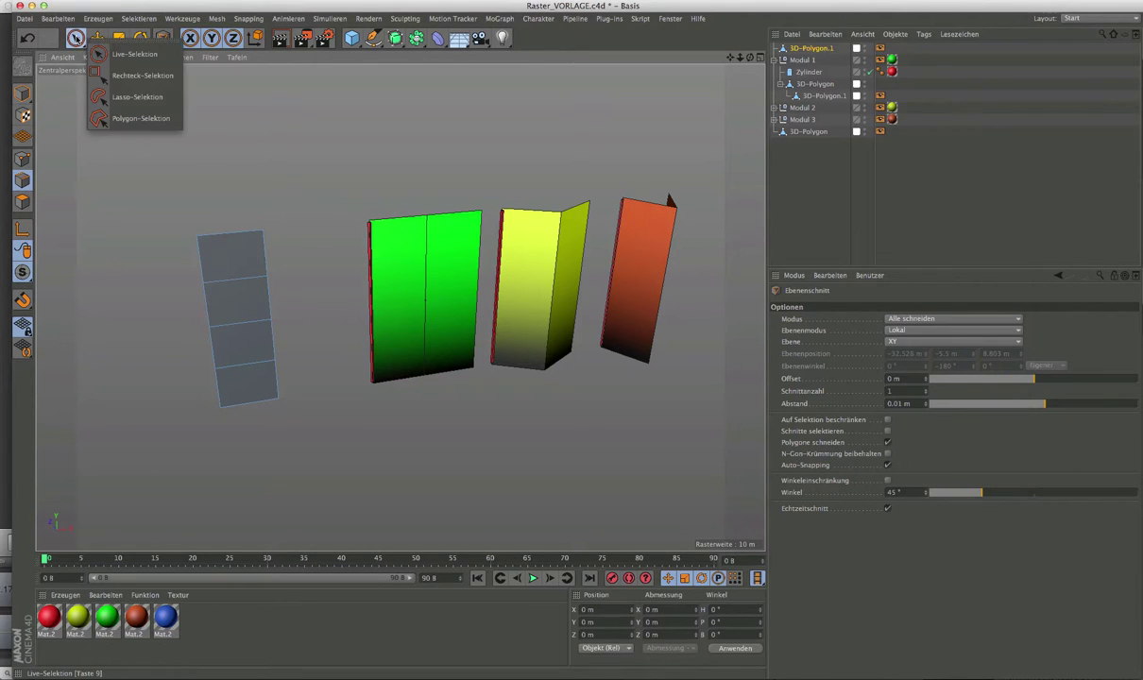
pyautogui.click(132, 75)
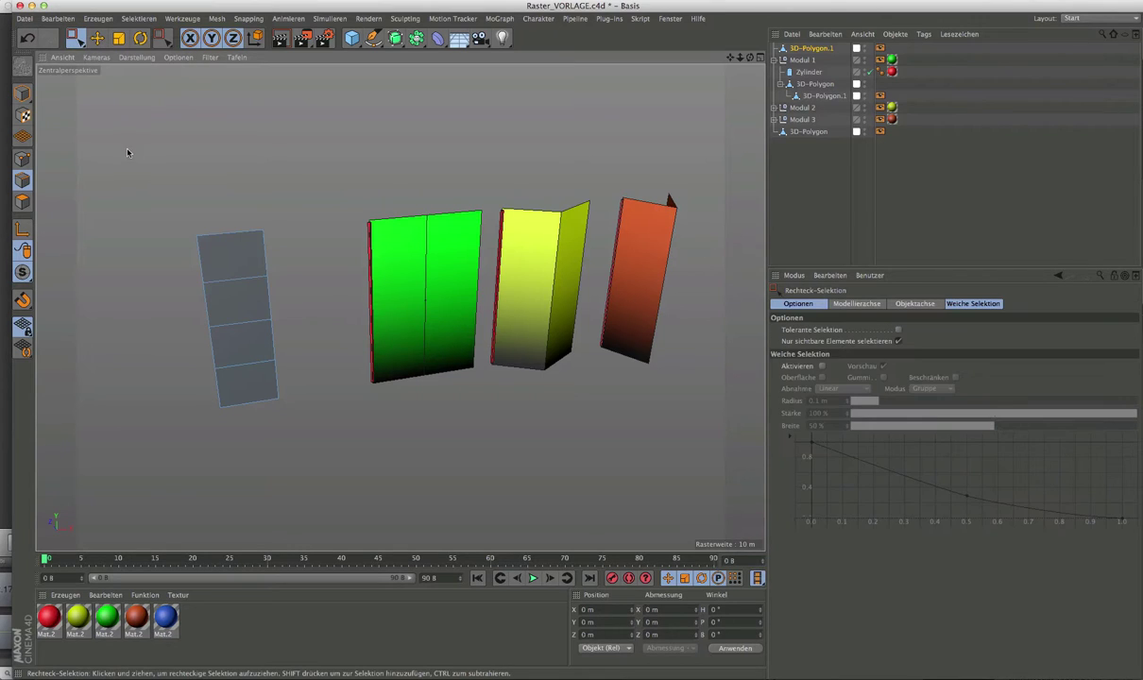
pyautogui.moveTo(126, 159); pyautogui.dragTo(300, 388)
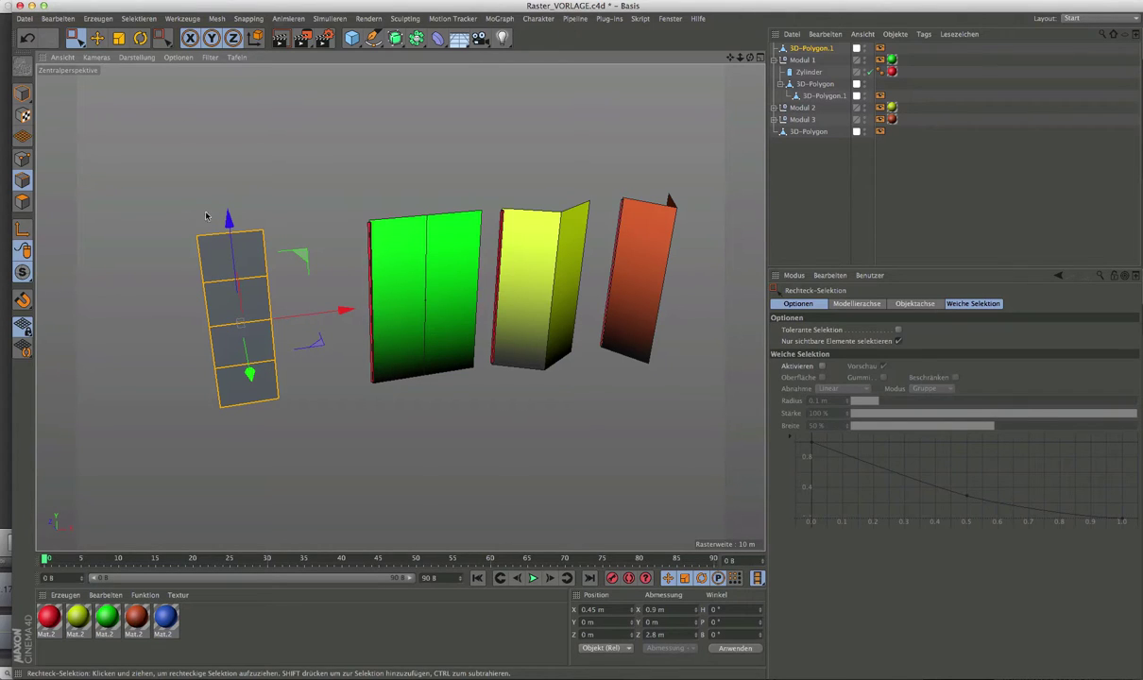
# Convert the selected edges with Kanten-Selektion zu Spline and select the nested 3D-Polygon.1.Spline
pyautogui.click(218, 19)
pyautogui.moveTo(223, 50)
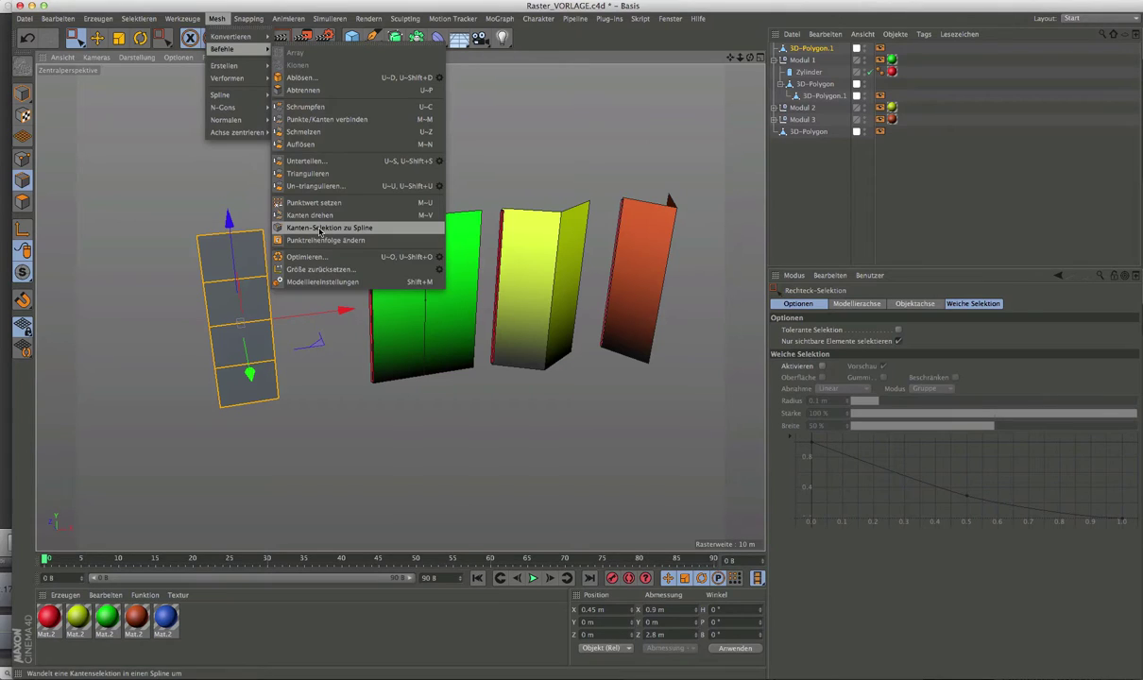
pyautogui.click(319, 230)
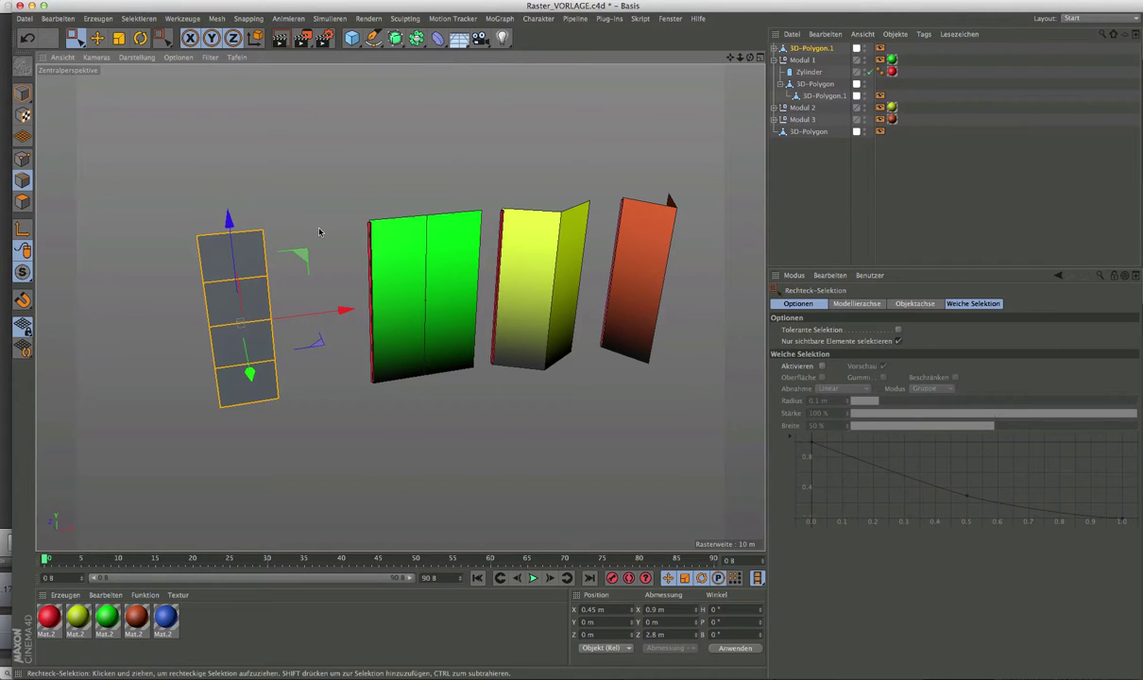
pyautogui.click(774, 47)
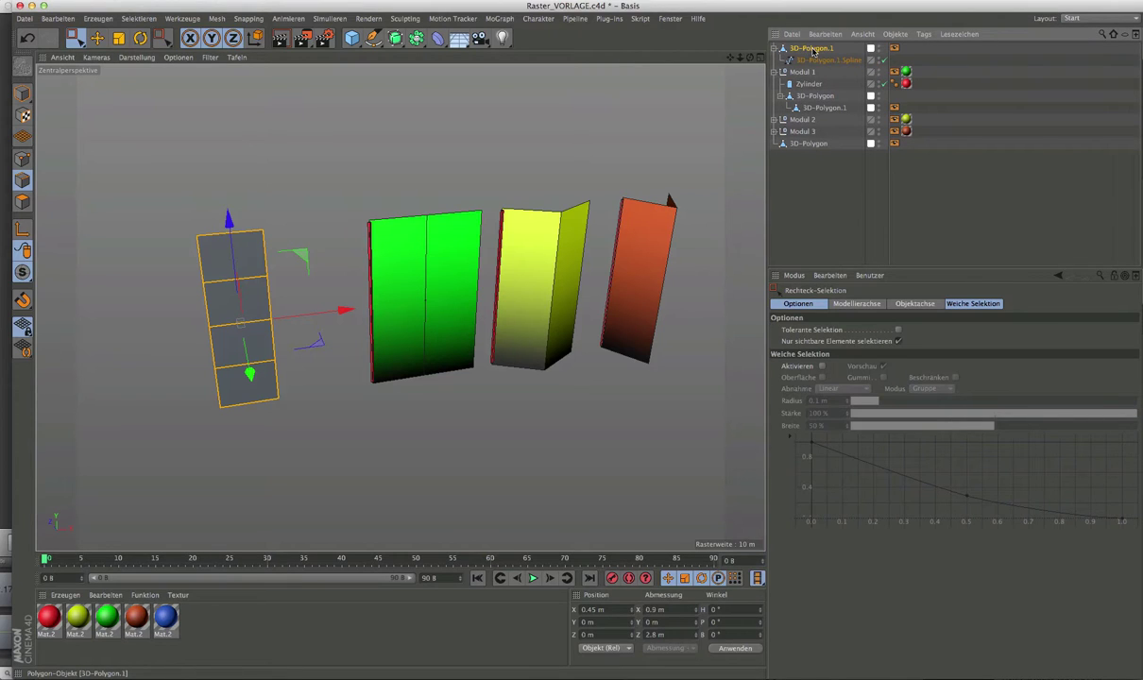
pyautogui.click(812, 49)
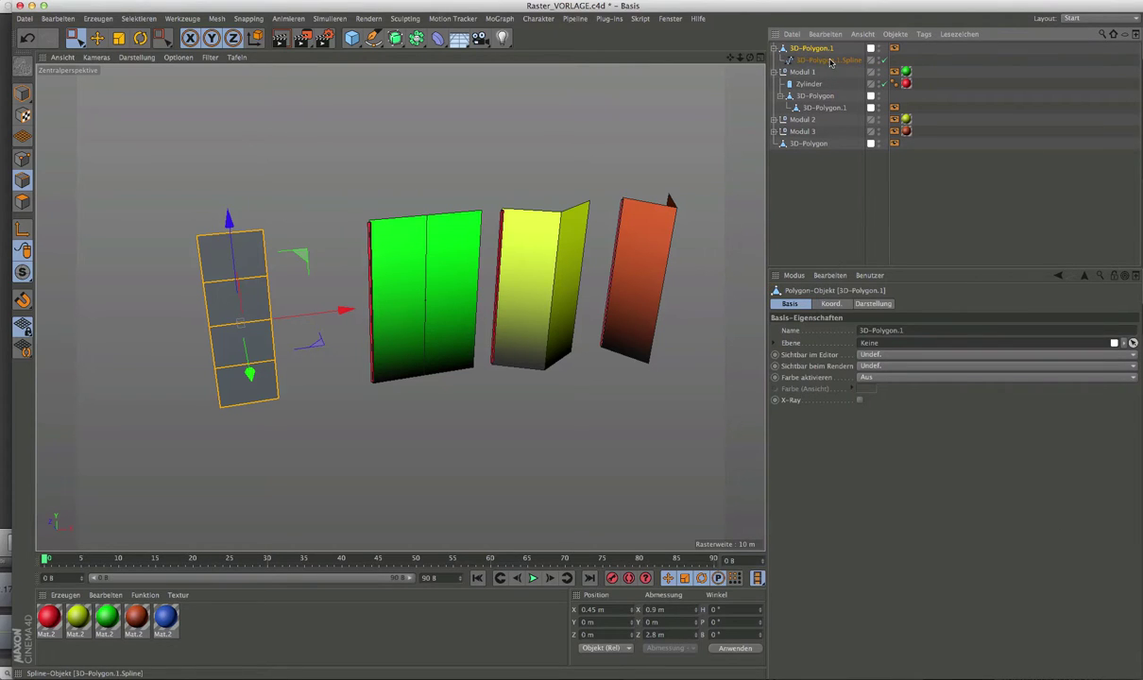
pyautogui.click(829, 60)
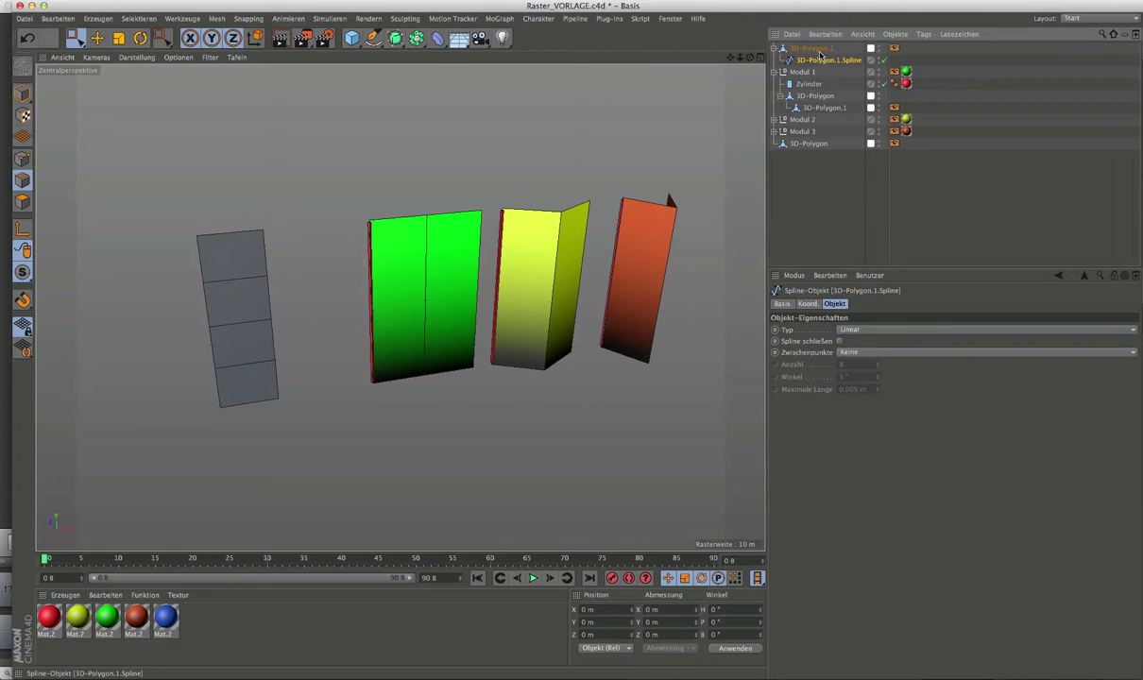
# Unparent 3D-Polygon.1.Spline to the top level and hide 3D-Polygon.1 in viewport and render
pyautogui.moveTo(813, 48); pyautogui.dragTo(812, 44)
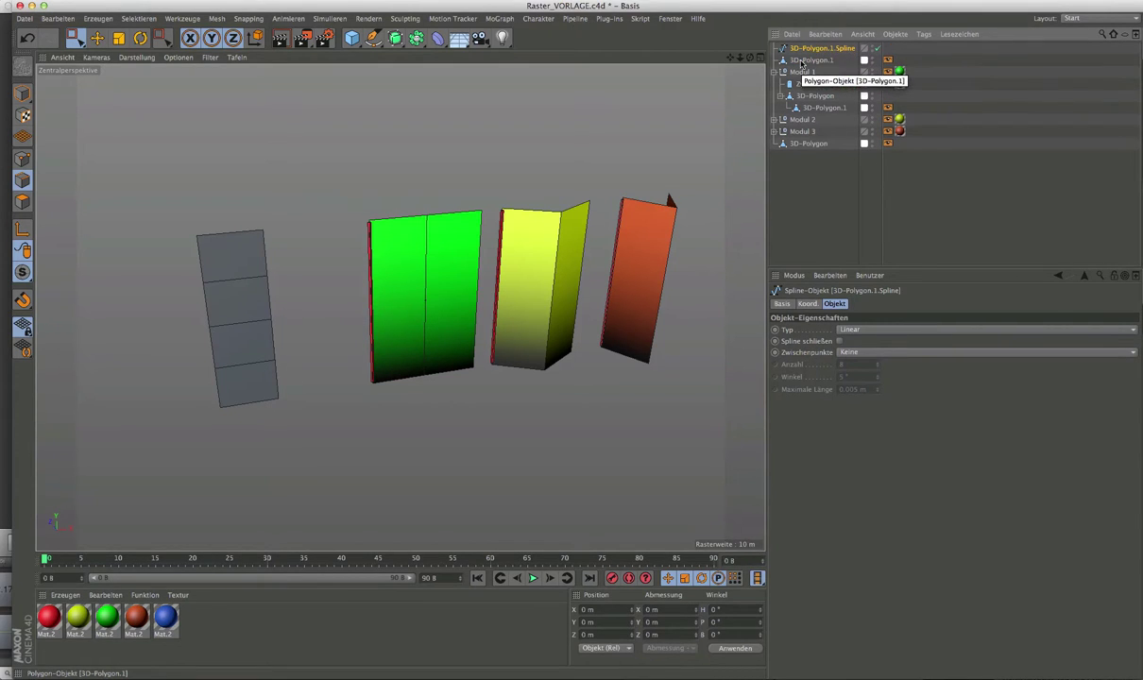
pyautogui.click(822, 59)
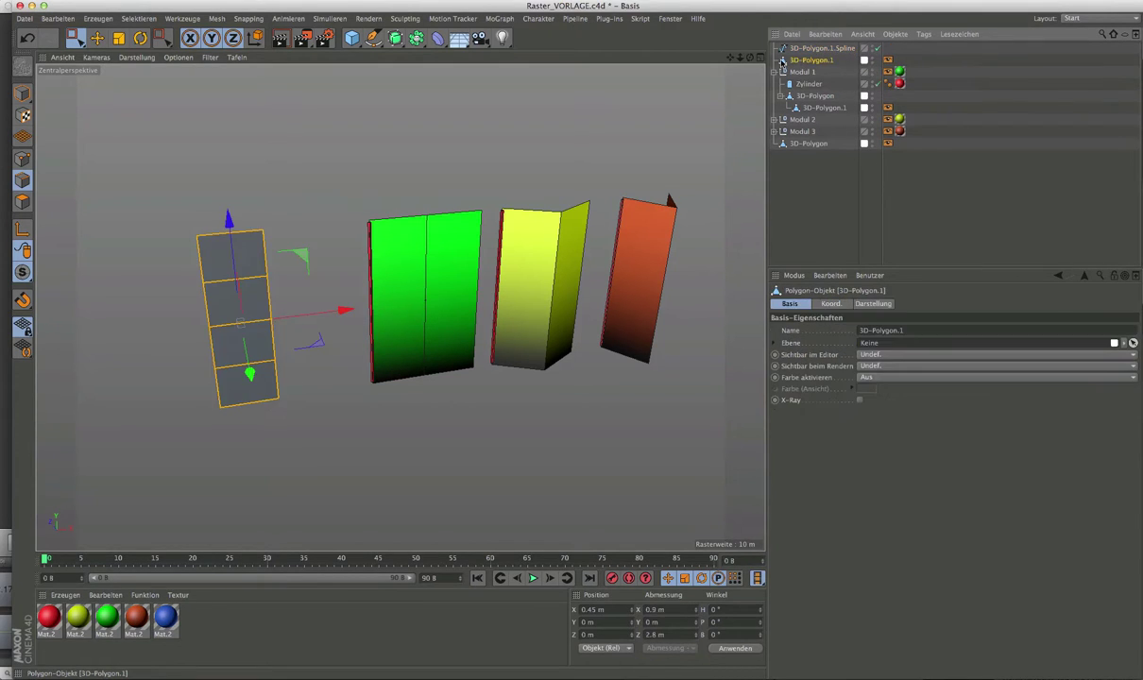
pyautogui.click(871, 57)
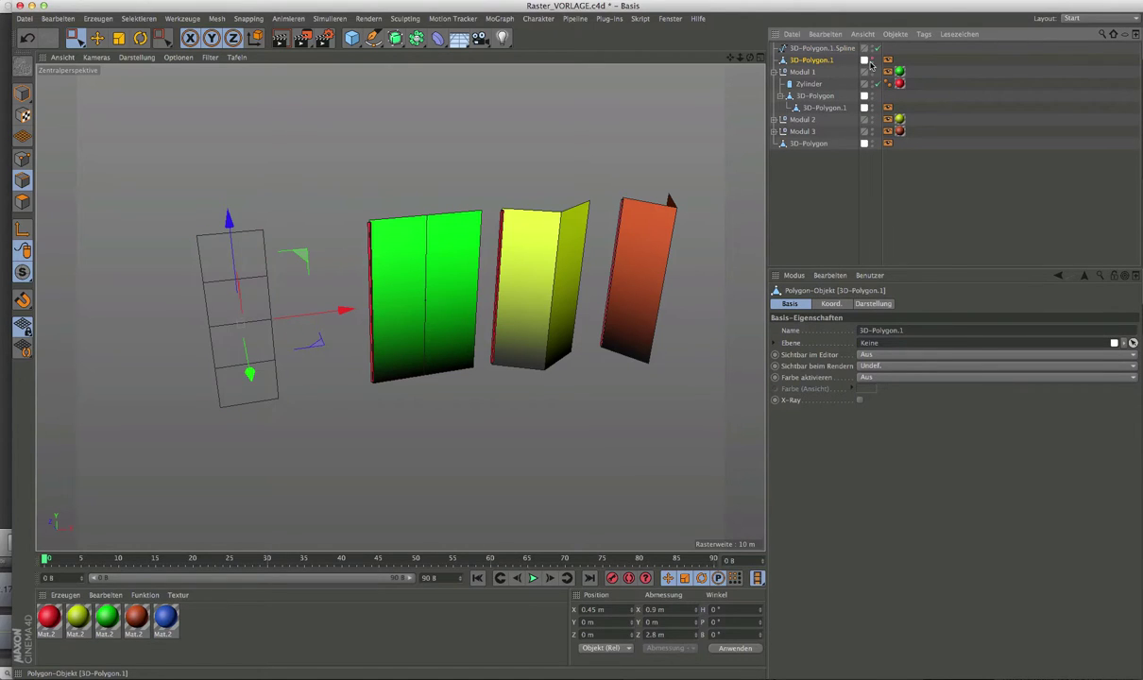
pyautogui.click(870, 63)
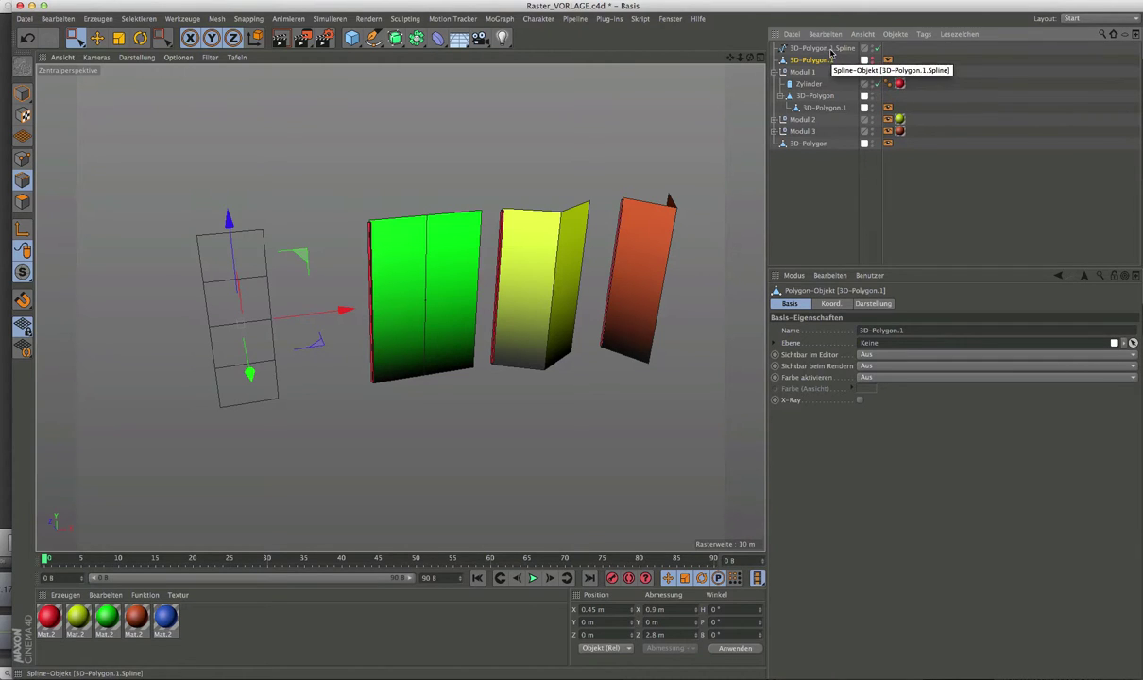
# Inspect the lattice spline's corner points in Points mode, then return to Model mode
pyautogui.click(830, 50)
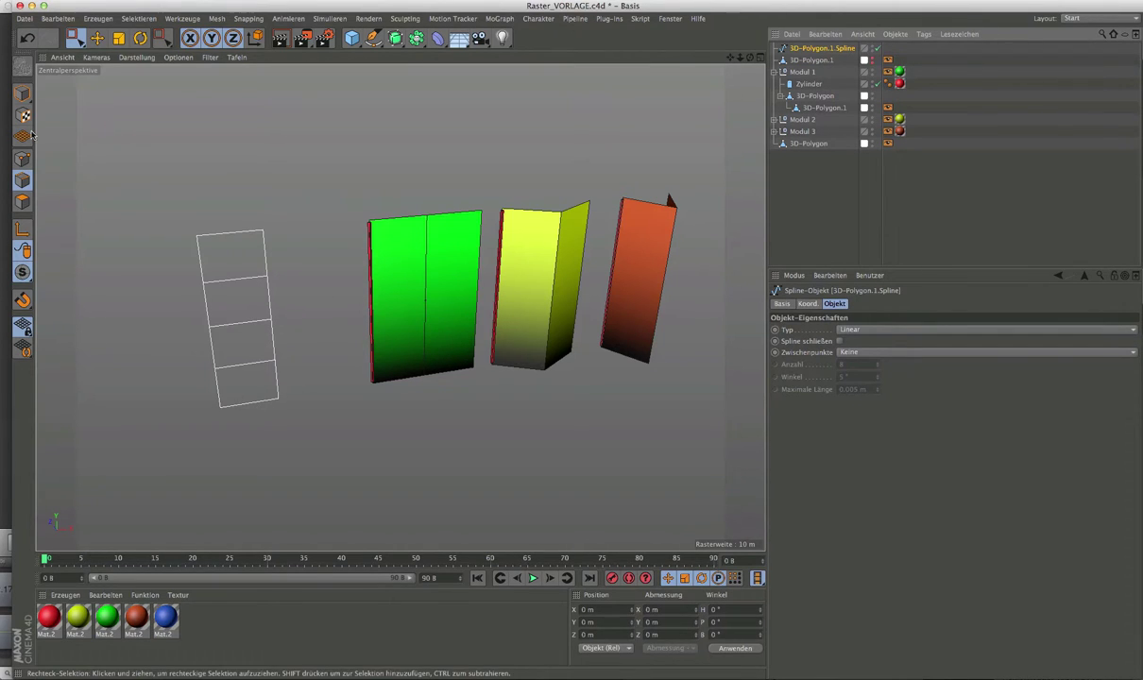
pyautogui.click(21, 161)
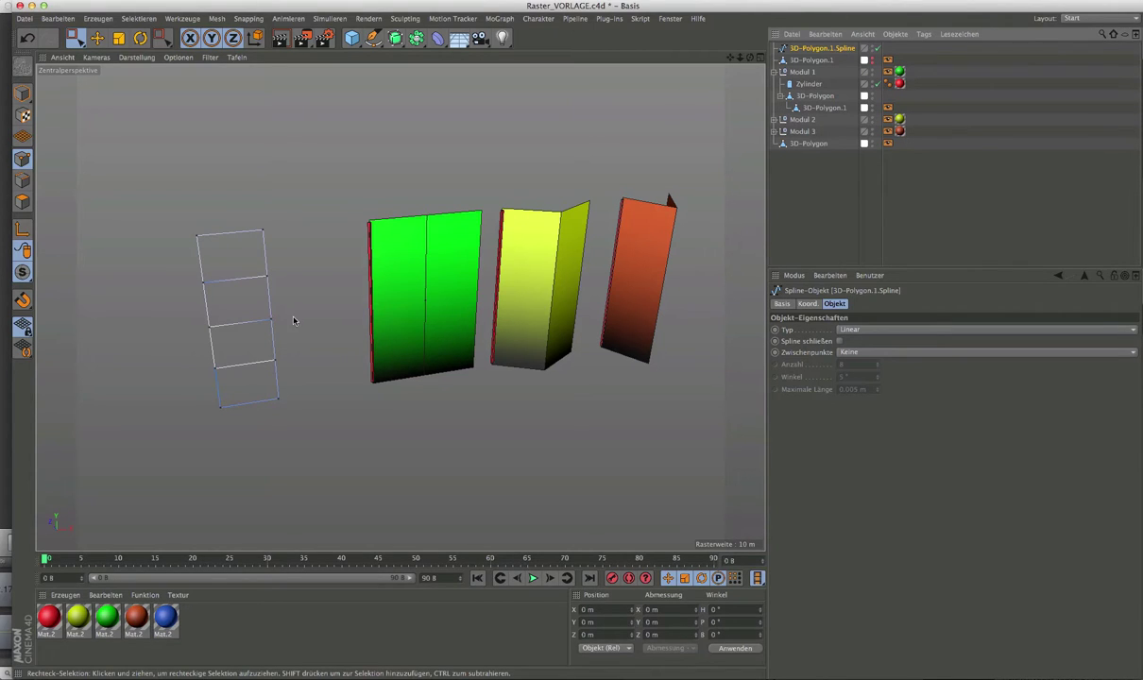
pyautogui.click(22, 93)
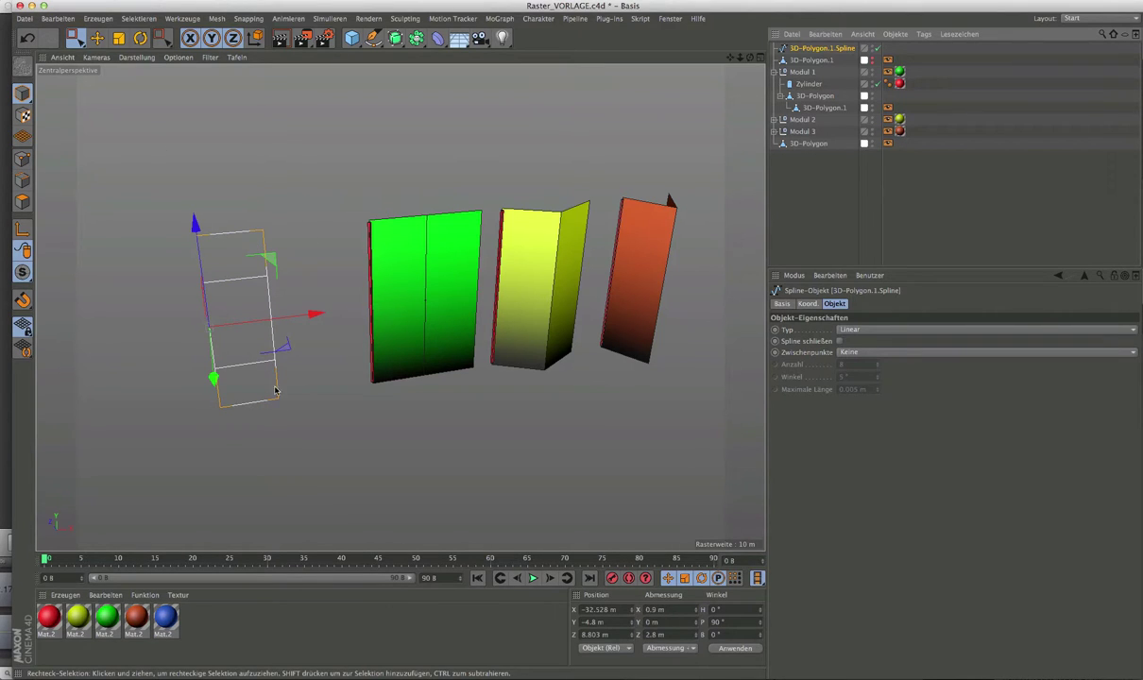
# Create a new Rechteck spline and compare its placement with the lattice spline
pyautogui.click(373, 38)
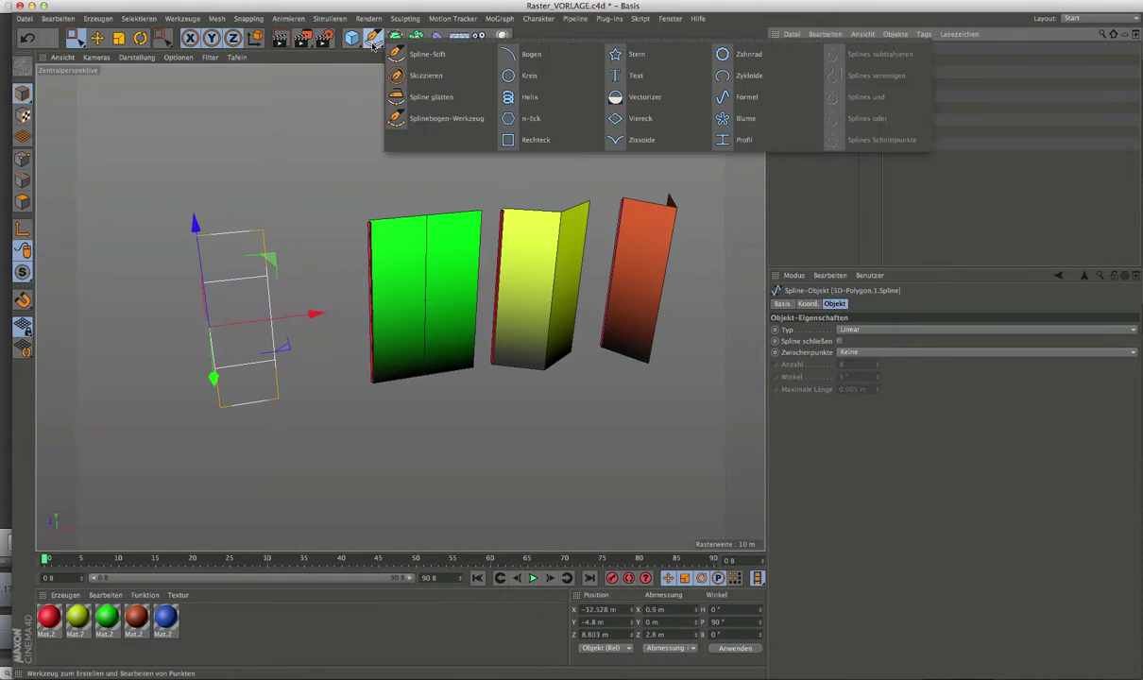
pyautogui.click(535, 139)
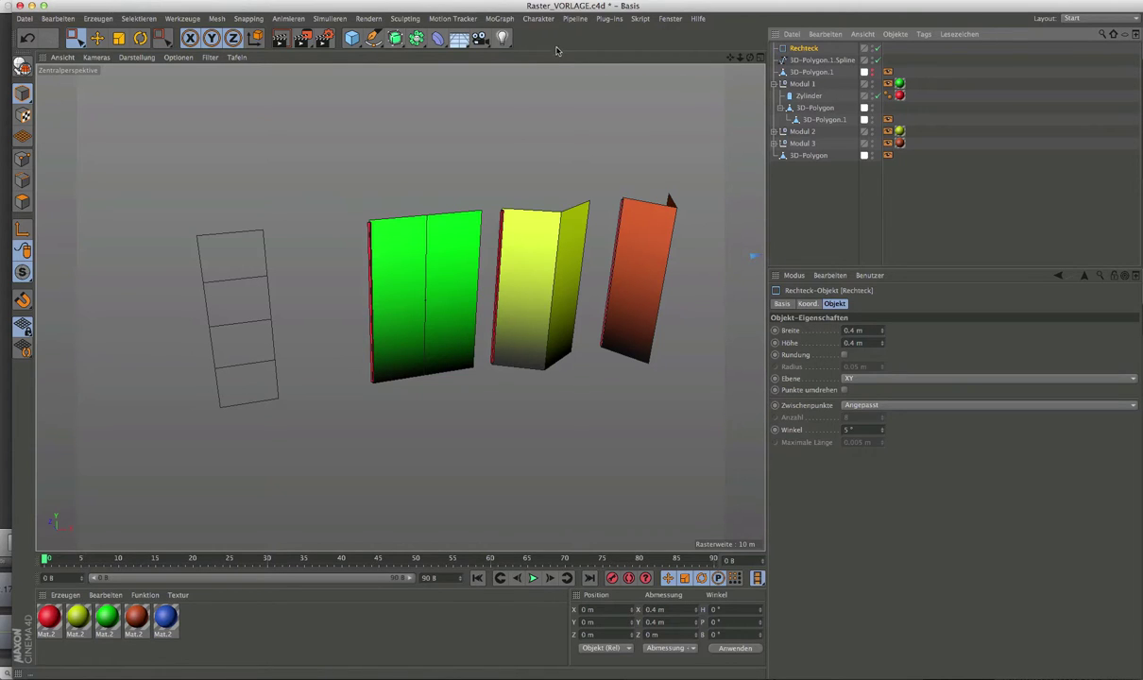
pyautogui.click(786, 59)
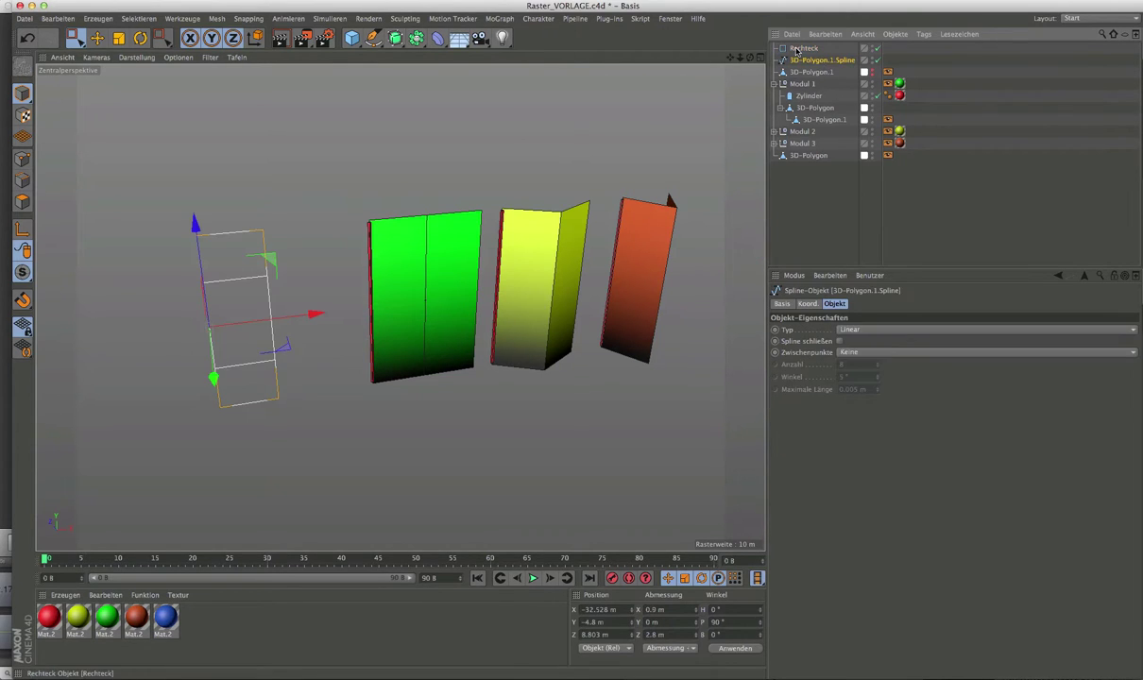
pyautogui.click(796, 49)
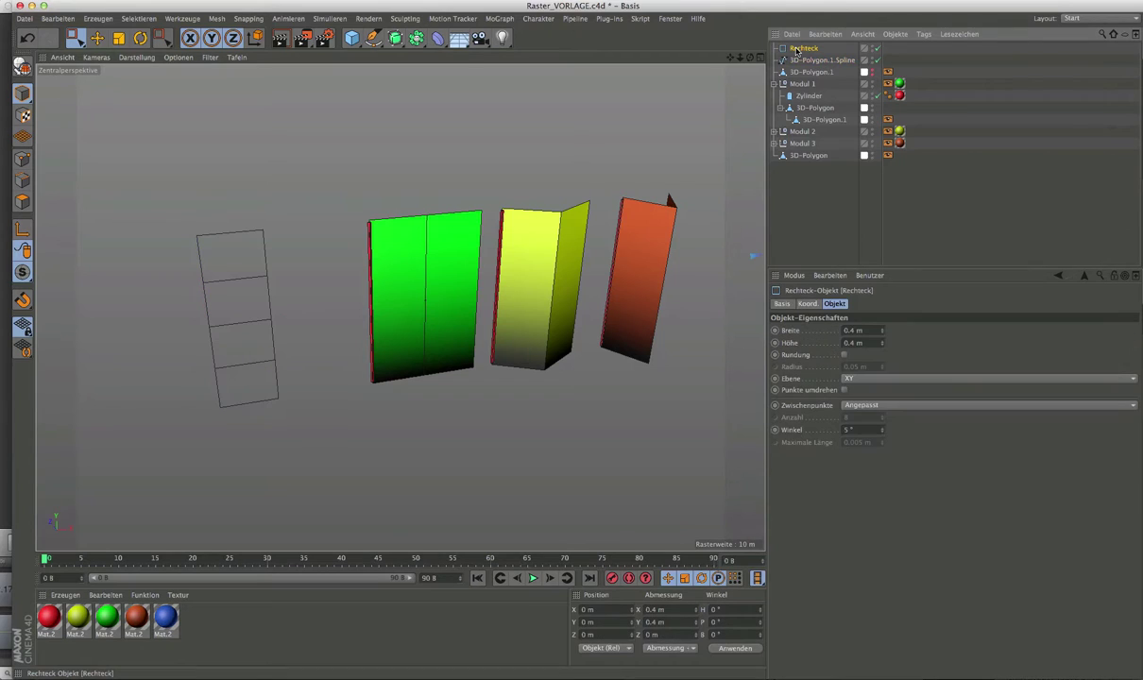
pyautogui.click(171, 21)
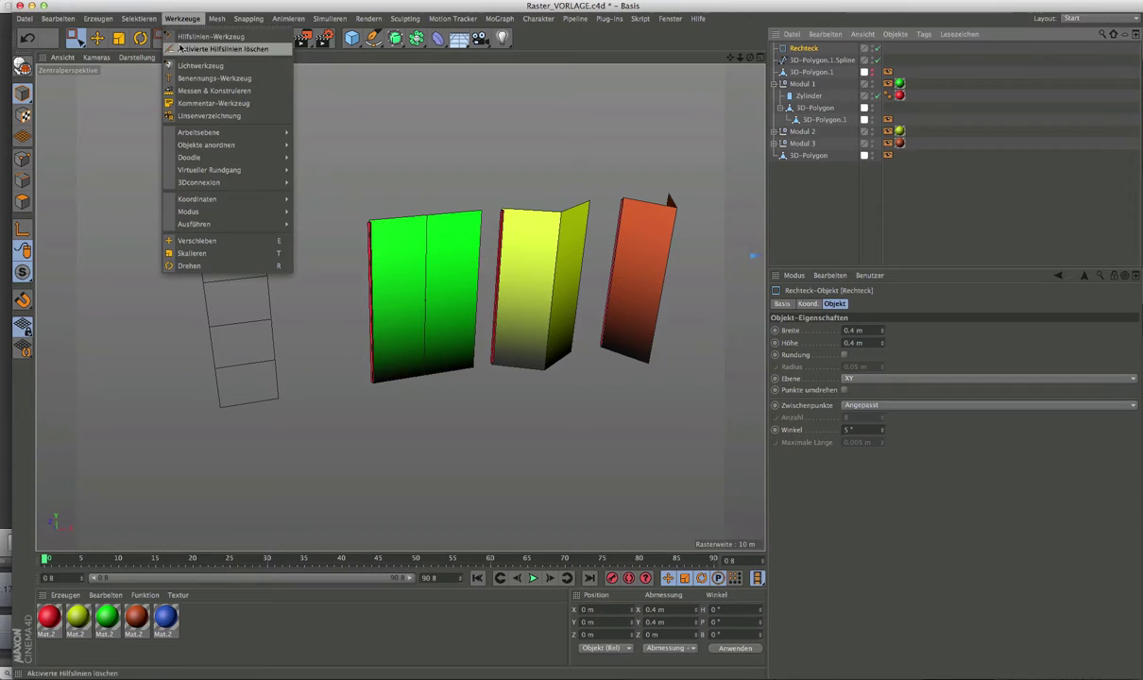
pyautogui.moveTo(206, 145)
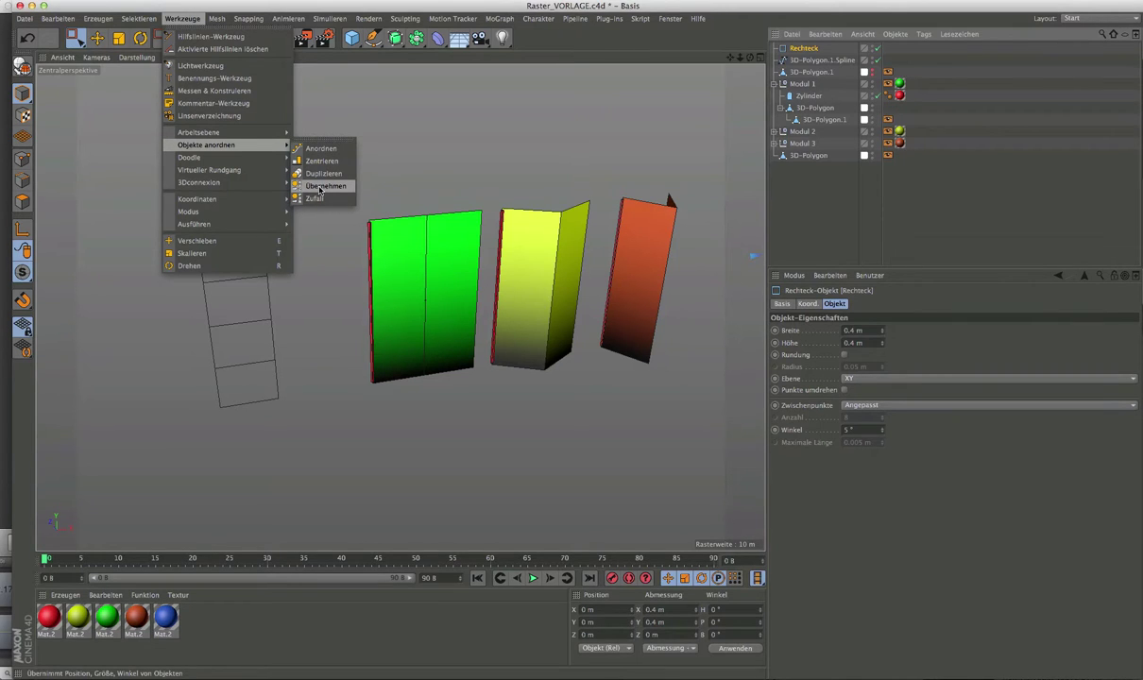
# Use Übernehmen to give Rechteck the position and rotation of 3D-Polygon.1.Spline
pyautogui.click(319, 186)
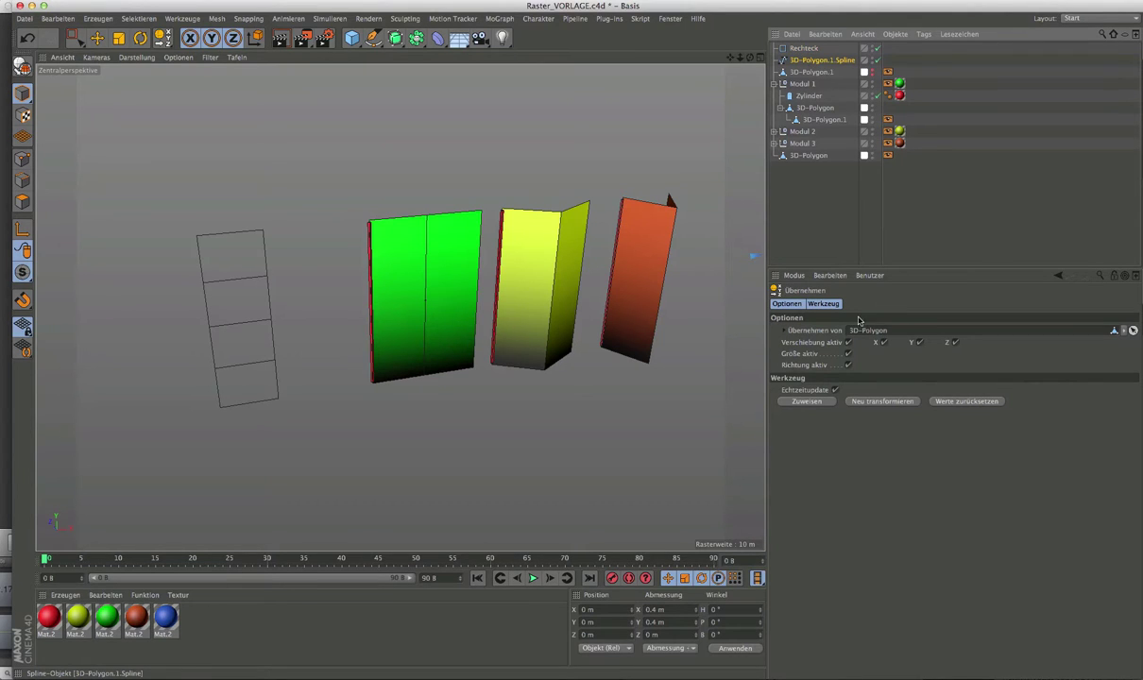
pyautogui.moveTo(819, 106); pyautogui.dragTo(861, 330)
pyautogui.click(806, 401)
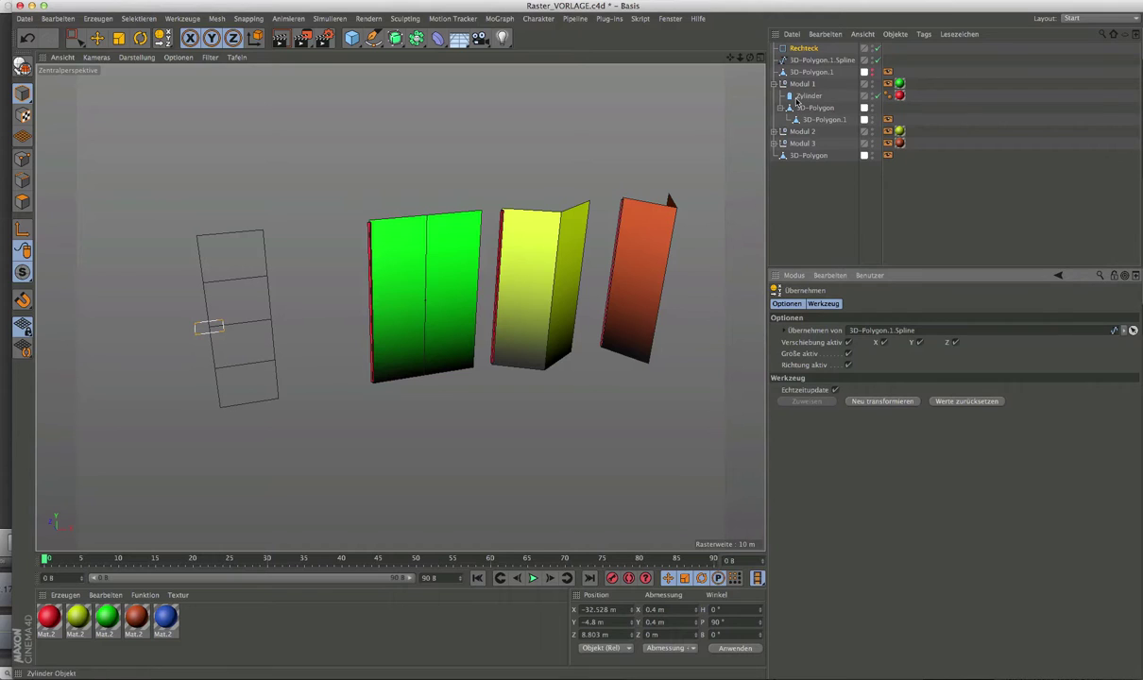
pyautogui.click(801, 48)
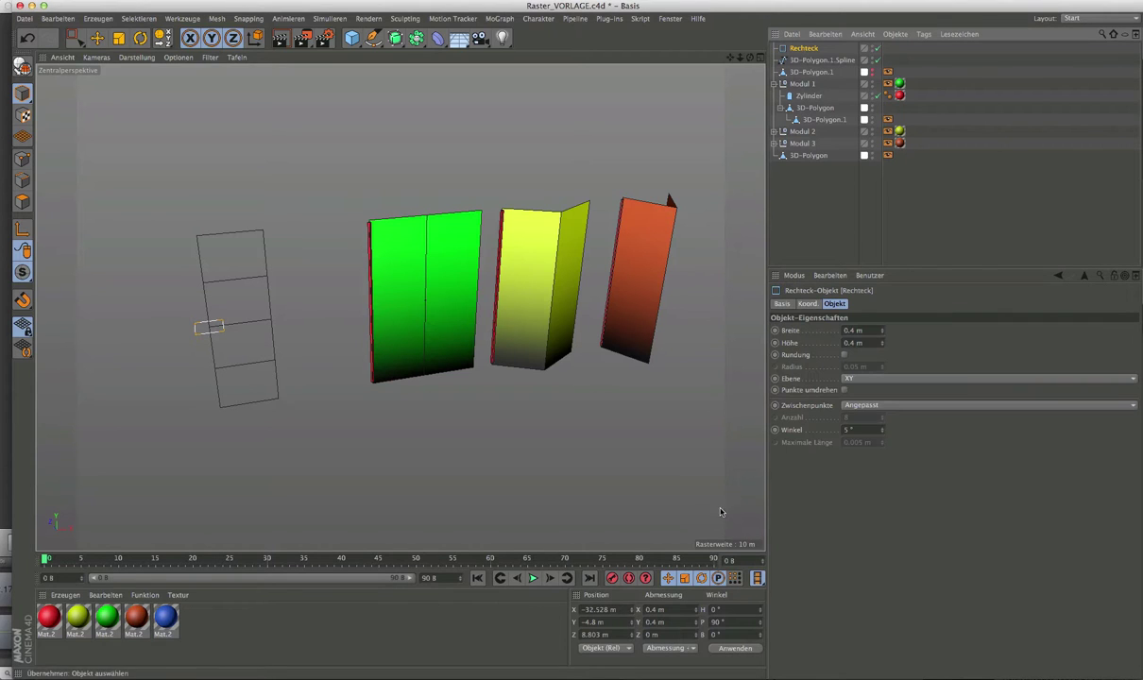
pyautogui.click(97, 38)
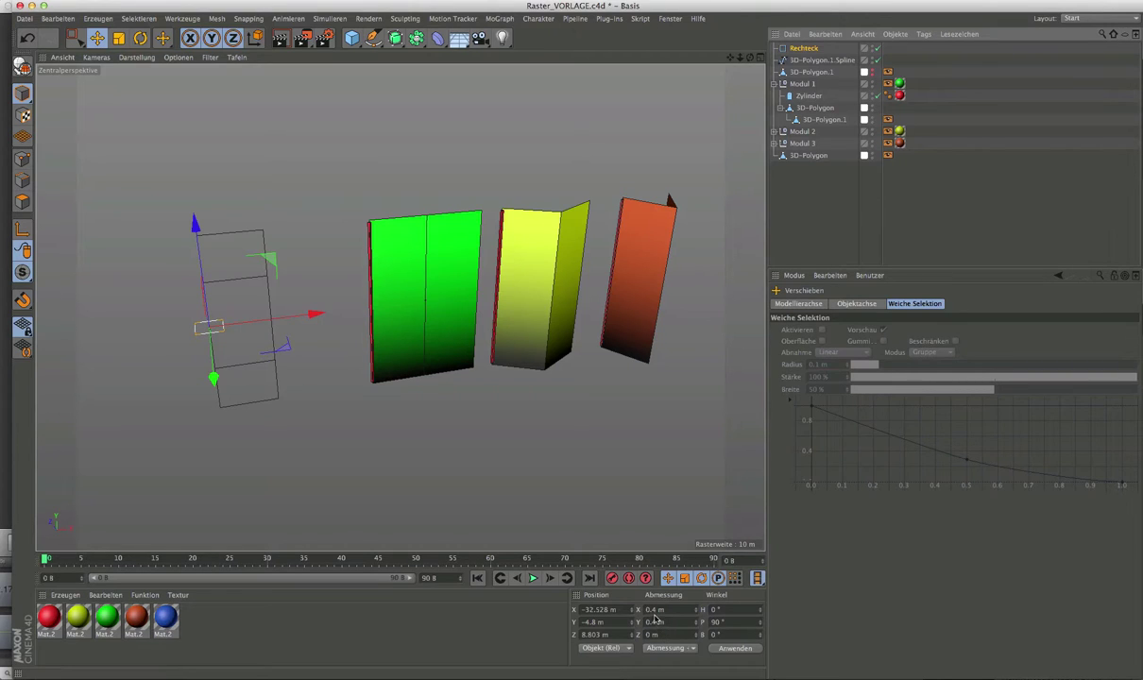
# Try entering the Rechteck's X size 0.025 m and Y size in the coordinate size fields
pyautogui.click(656, 610)
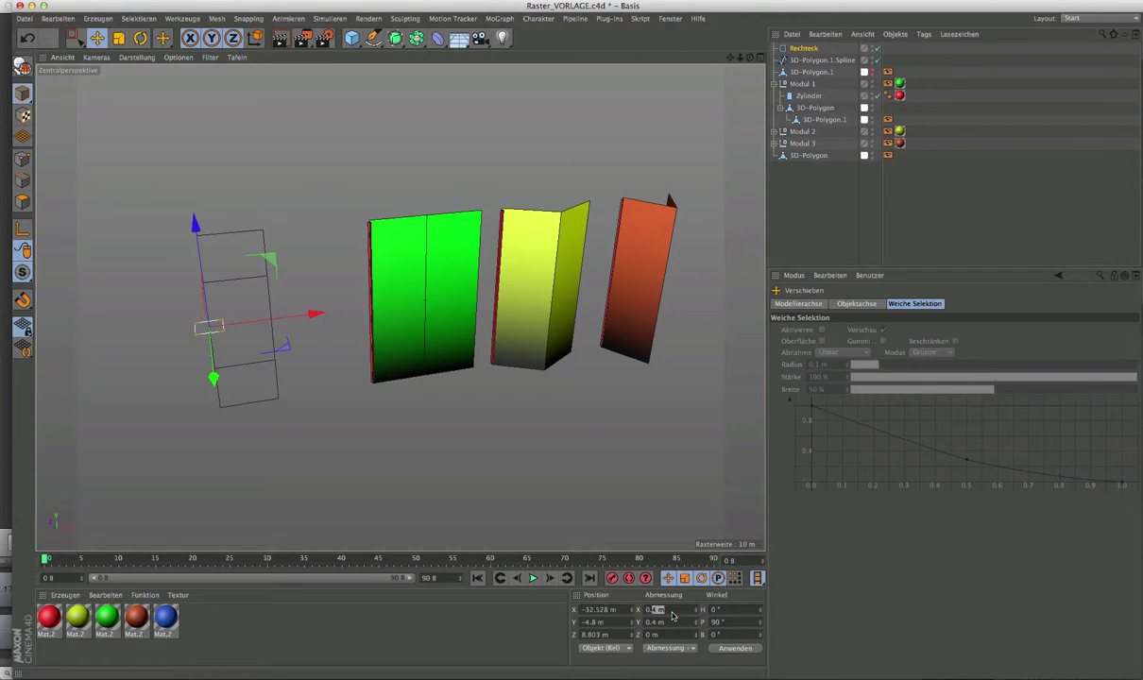
pyautogui.write('0.028')
pyautogui.click(653, 627)
pyautogui.write('0.3')
pyautogui.scroll(2, 201, 327)
pyautogui.scroll(3, 201, 327)
pyautogui.scroll(2, 250, 373)
pyautogui.scroll(3, 250, 373)
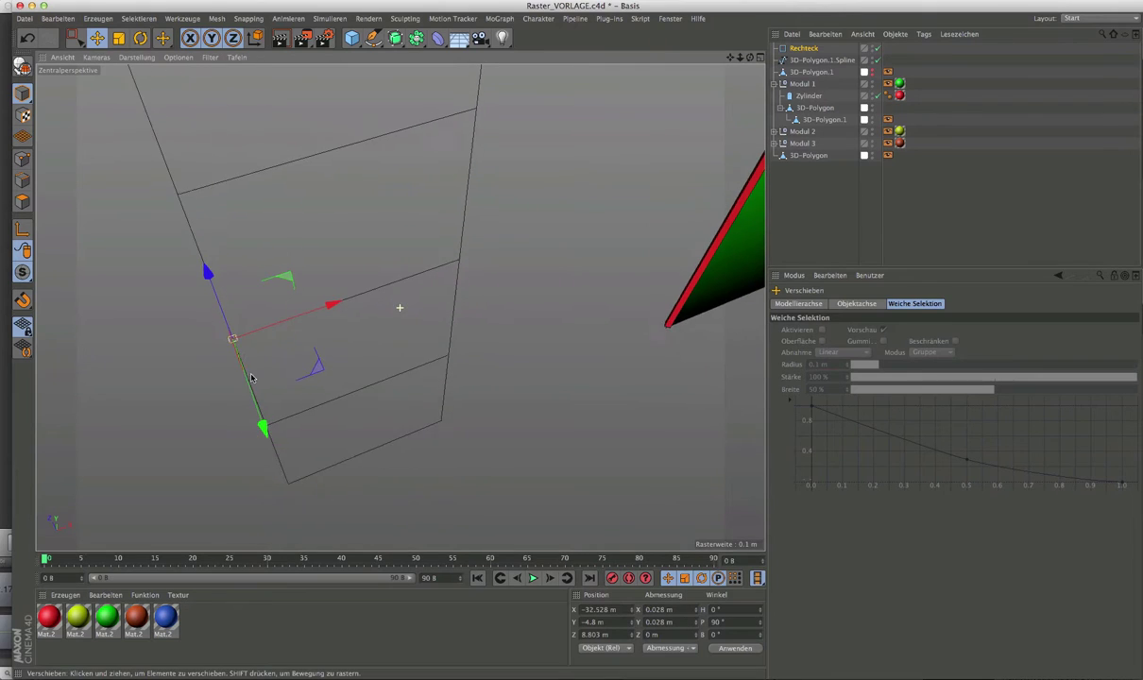
pyautogui.scroll(2, 250, 373)
pyautogui.scroll(-2, 250, 373)
pyautogui.scroll(-2, 250, 373)
pyautogui.scroll(-2, 270, 372)
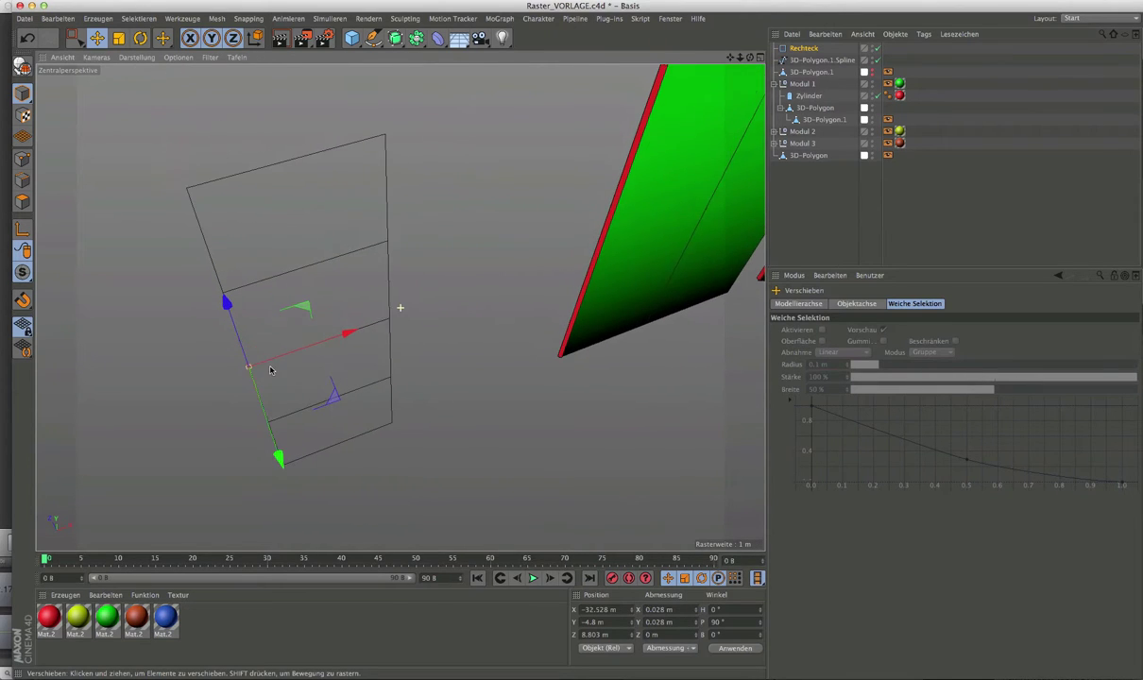
pyautogui.scroll(-1, 271, 372)
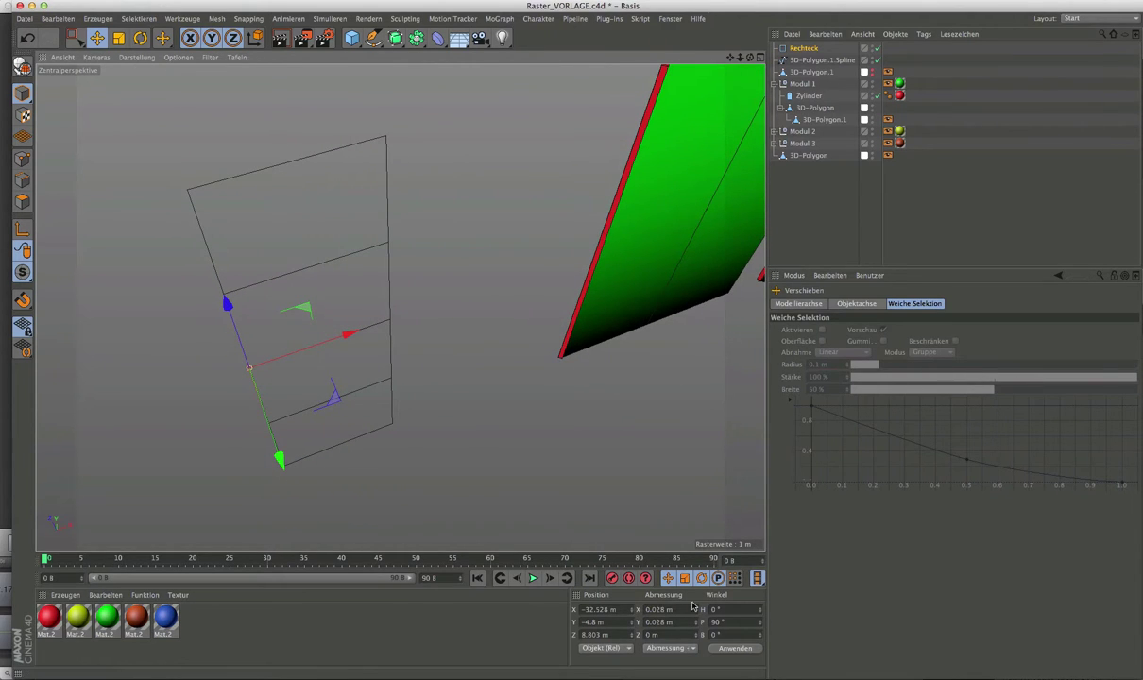
pyautogui.doubleClick(659, 621)
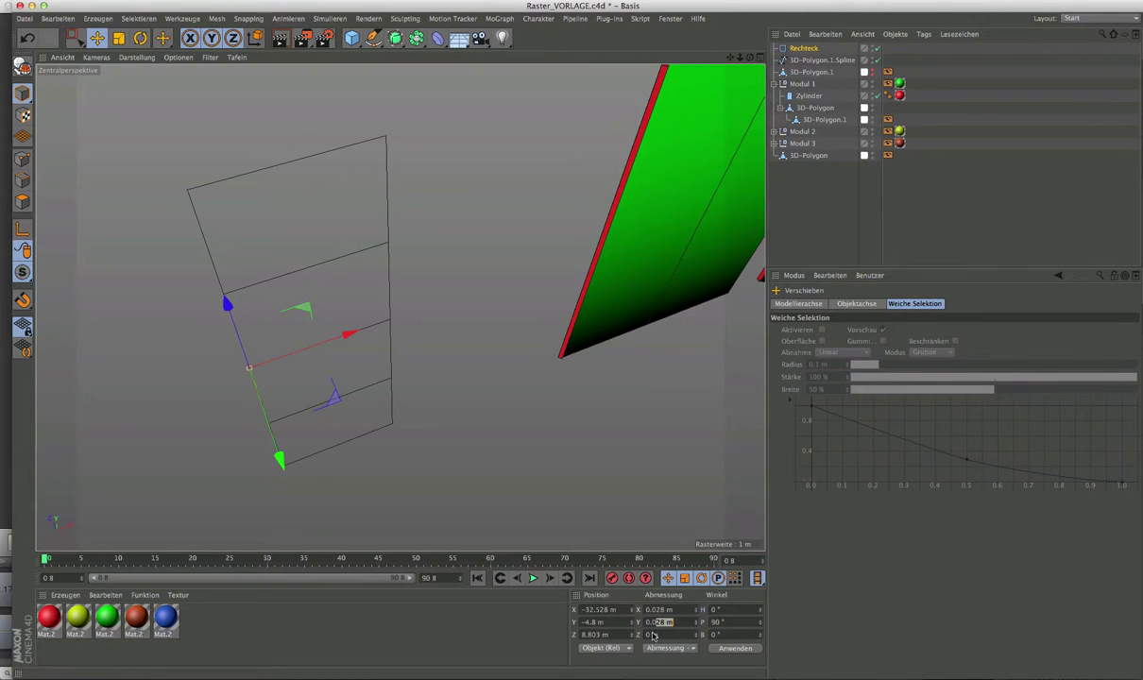
# Set Rechteck's Objekt-tab Breite to 0.025 m and Höhe to 0.03 m
pyautogui.click(803, 48)
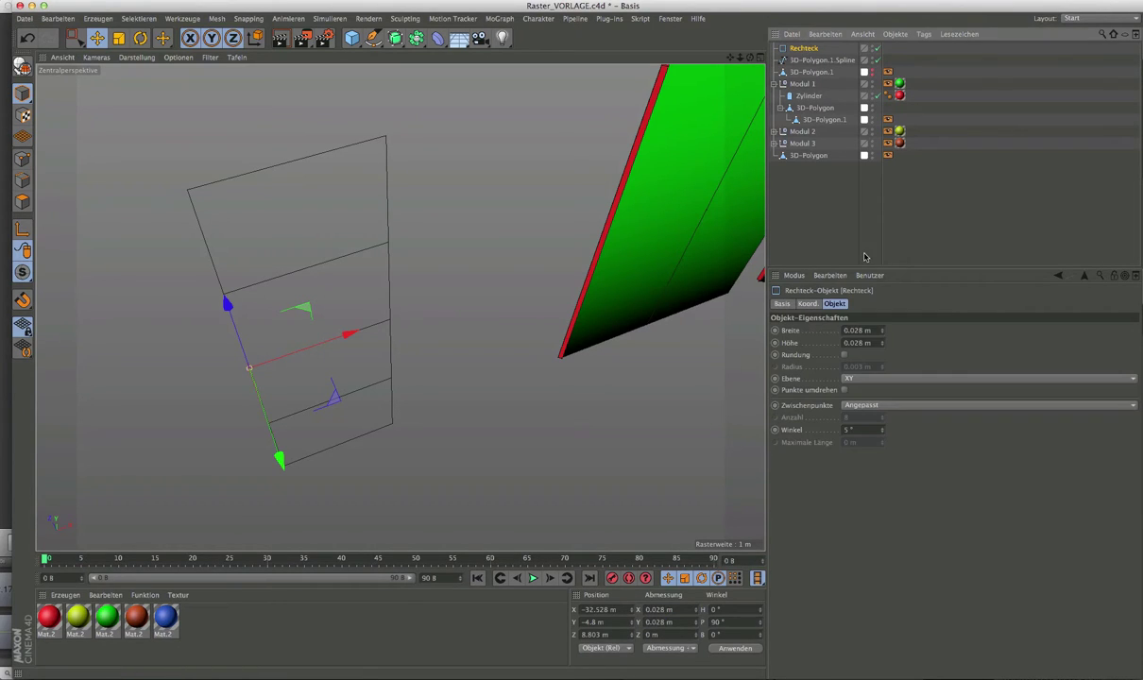
pyautogui.click(860, 332)
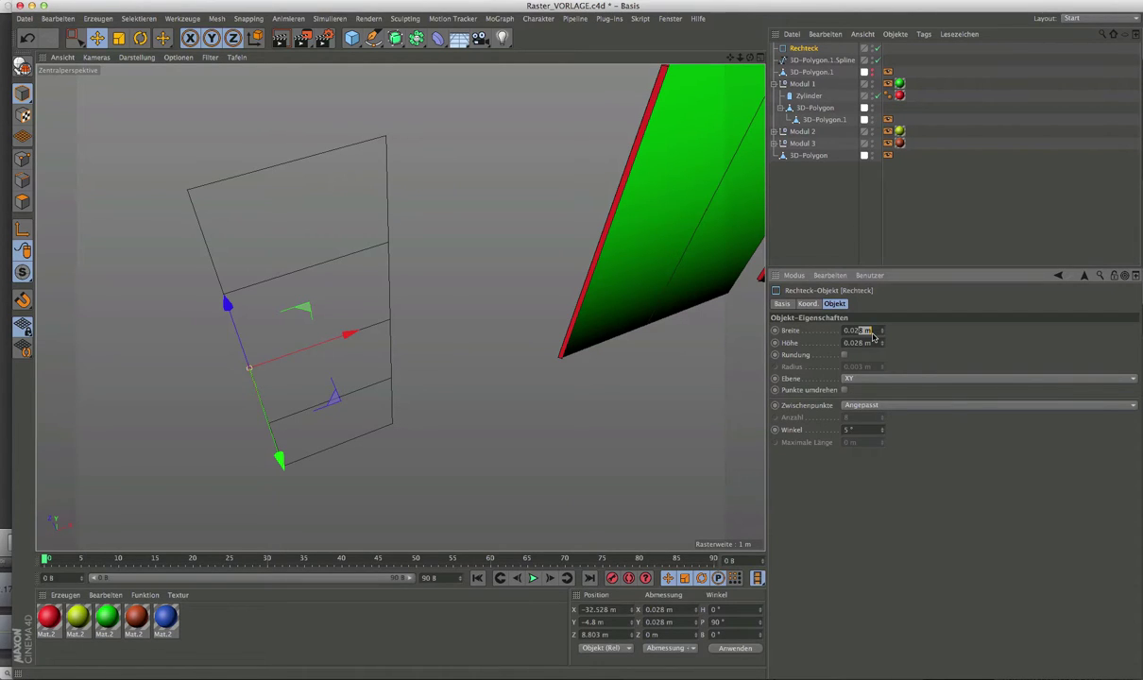
pyautogui.write('4')
pyautogui.moveTo(855, 343); pyautogui.dragTo(874, 344)
pyautogui.write('3')
pyautogui.moveTo(856, 331); pyautogui.dragTo(871, 332)
pyautogui.write('5')
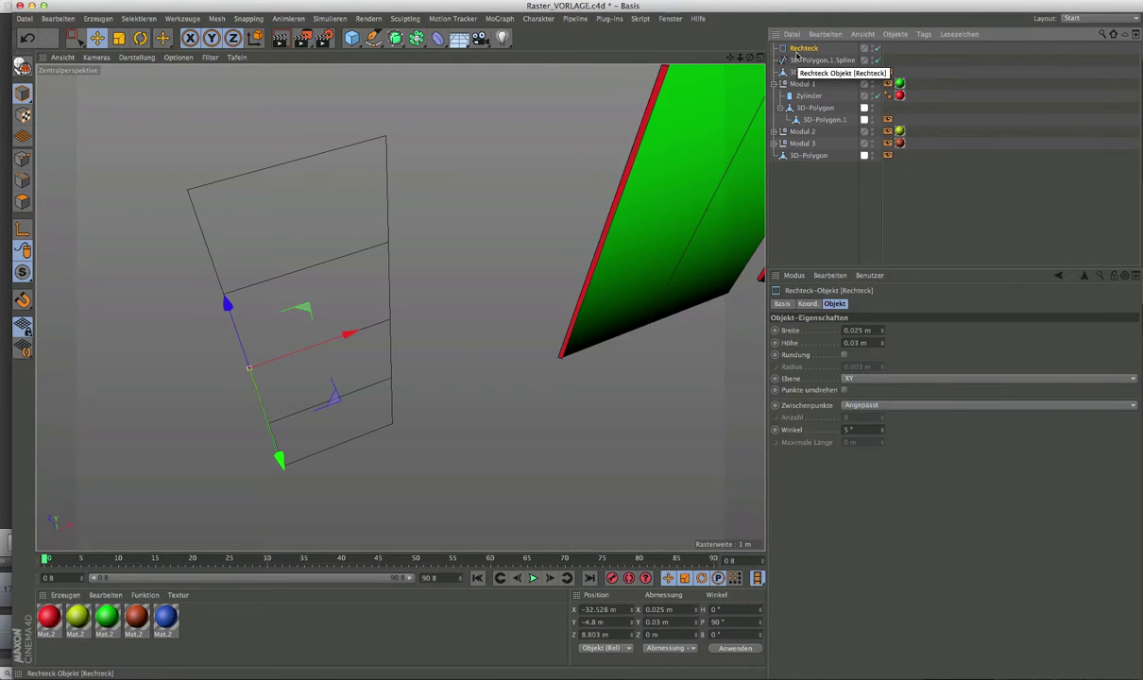
pyautogui.click(803, 60)
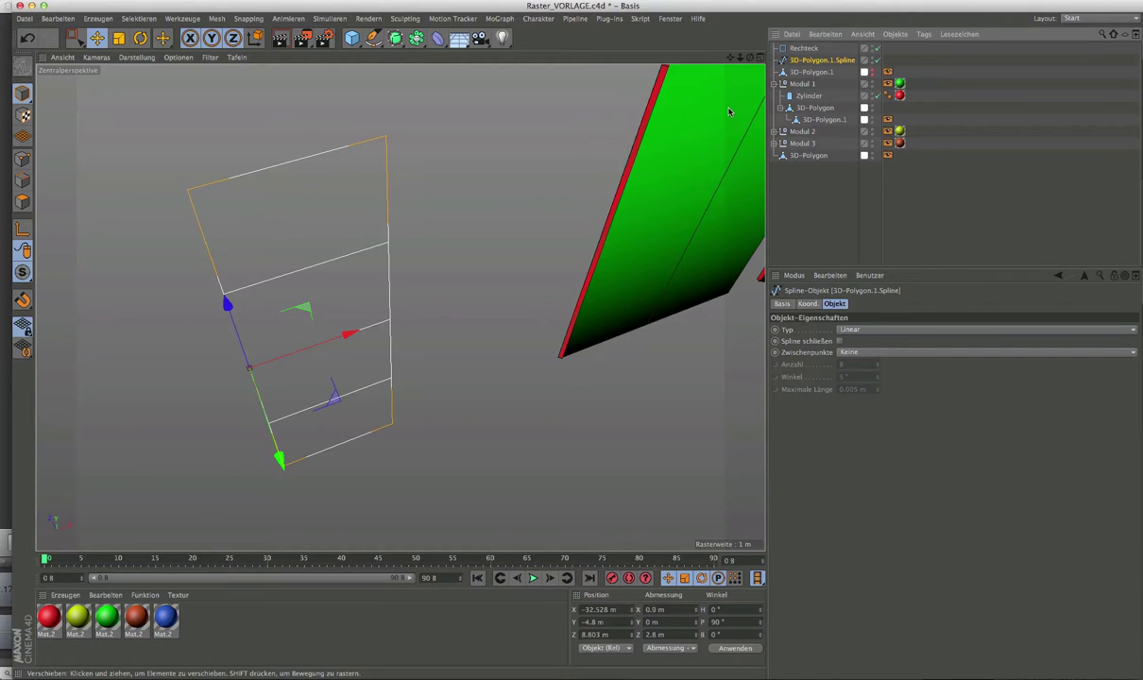
# Create a Sweep that runs the Rechteck profile along the lattice spline, then select Rechteck
pyautogui.click(394, 38)
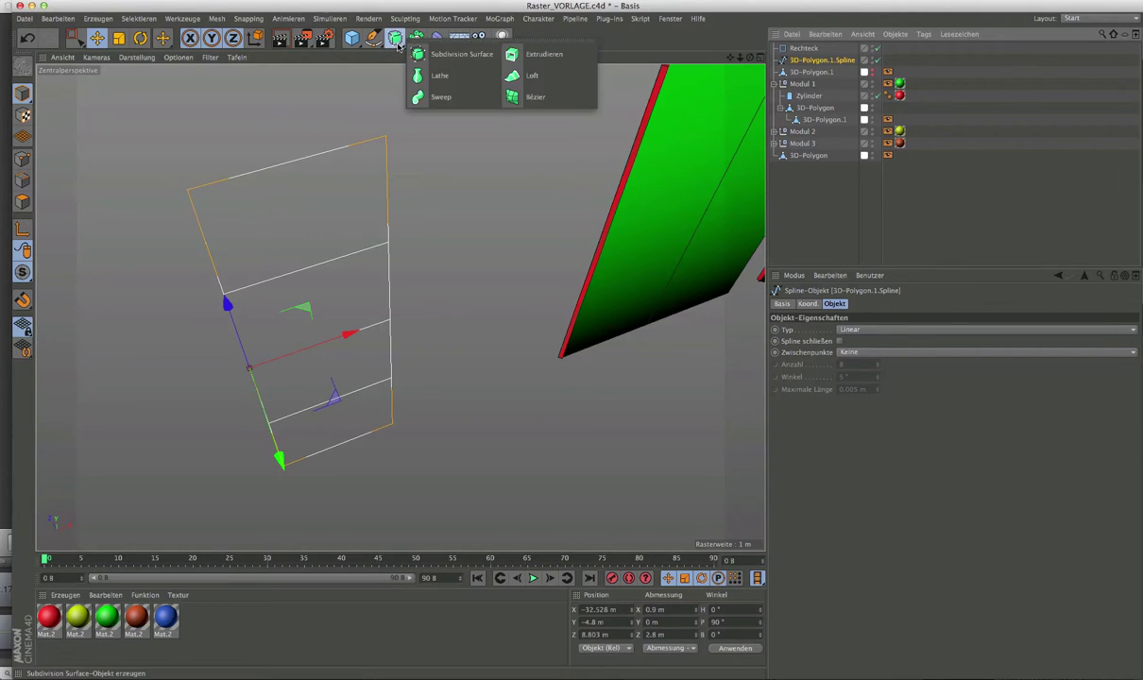
pyautogui.click(452, 100)
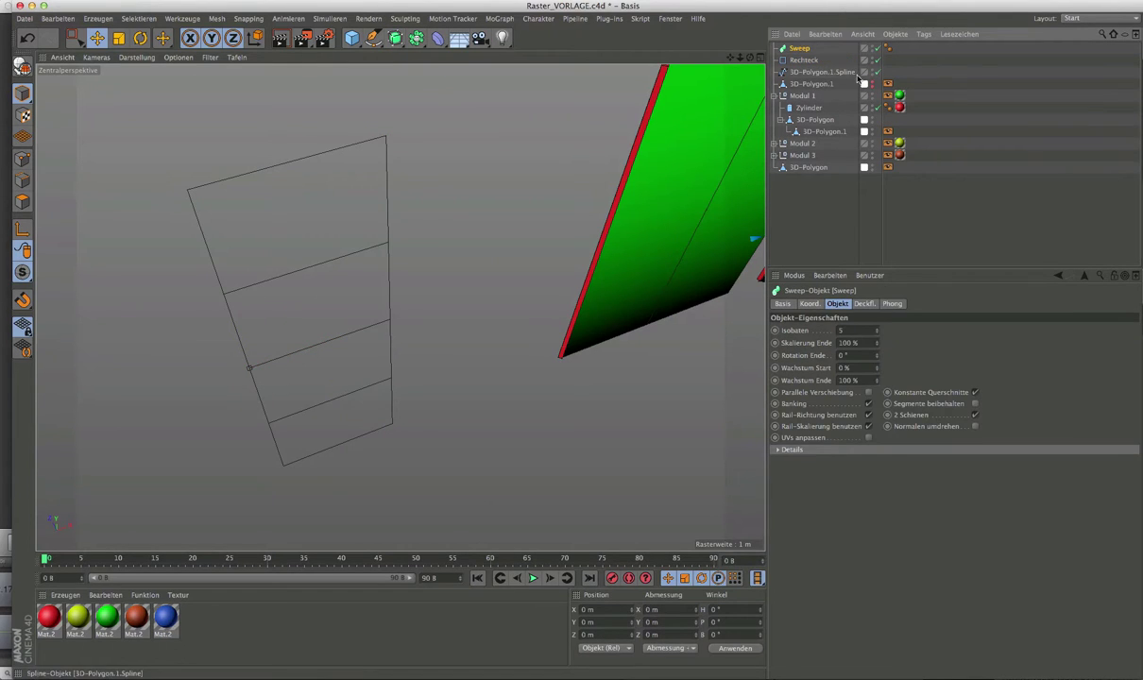
pyautogui.moveTo(802, 60); pyautogui.dragTo(793, 68)
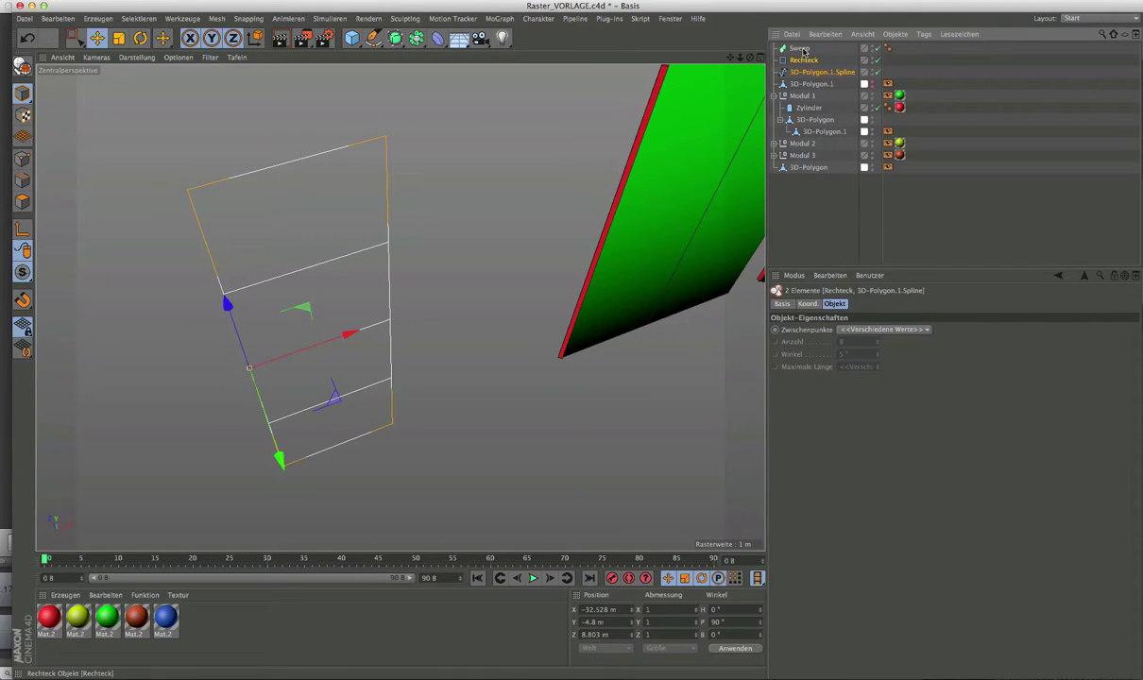
pyautogui.moveTo(800, 52); pyautogui.dragTo(799, 50)
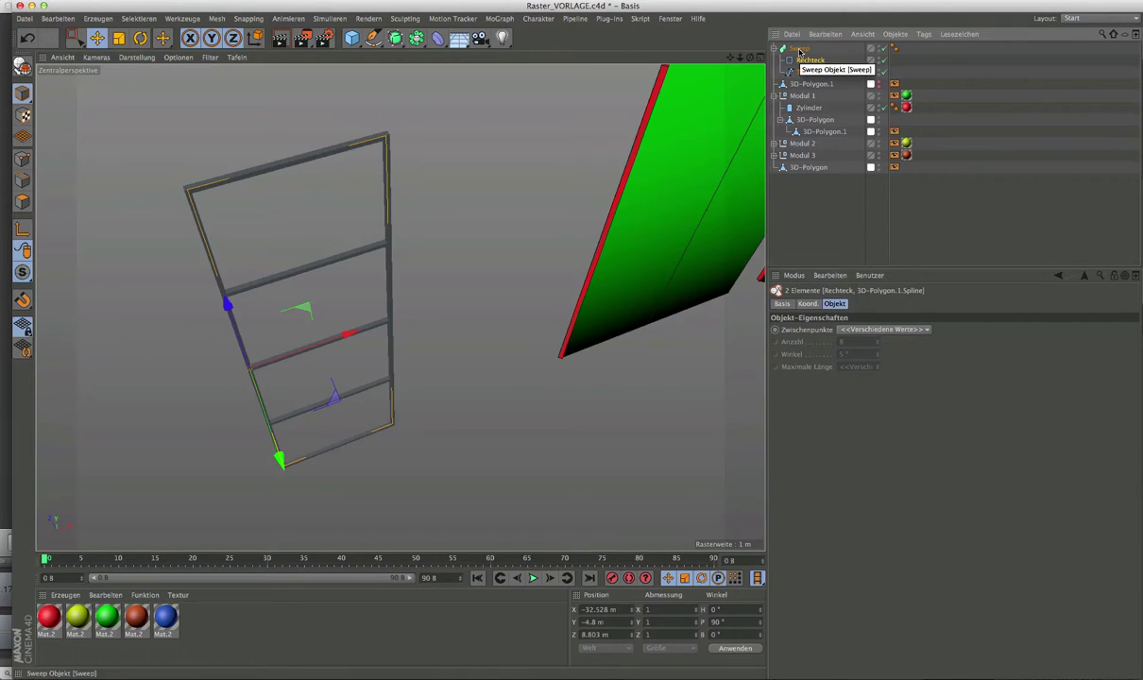
pyautogui.moveTo(314, 313)
pyautogui.keyDown('alt'); pyautogui.mouseDown()
pyautogui.moveTo(311, 255)
pyautogui.moveTo(316, 271)
pyautogui.mouseUp(); pyautogui.keyUp('alt')
pyautogui.click(810, 60)
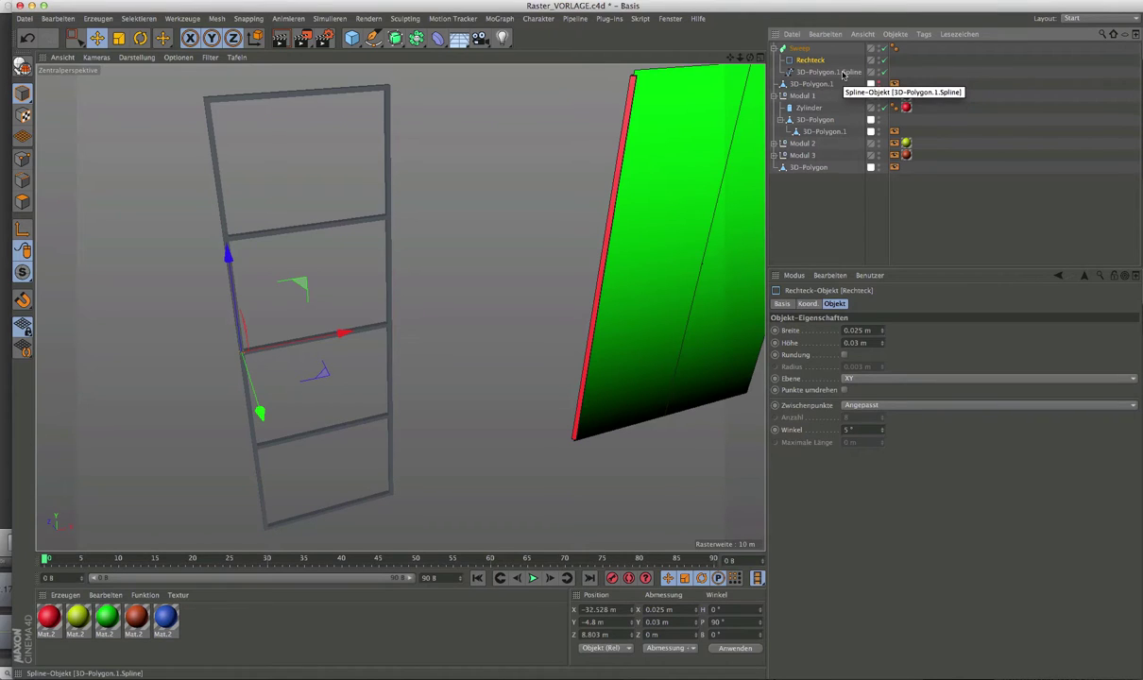
pyautogui.moveTo(283, 302)
pyautogui.keyDown('alt'); pyautogui.mouseDown()
pyautogui.moveTo(311, 324)
pyautogui.moveTo(360, 324)
pyautogui.moveTo(209, 257)
pyautogui.moveTo(329, 261)
pyautogui.moveTo(387, 328)
pyautogui.moveTo(372, 342)
pyautogui.mouseUp(); pyautogui.keyUp('alt')
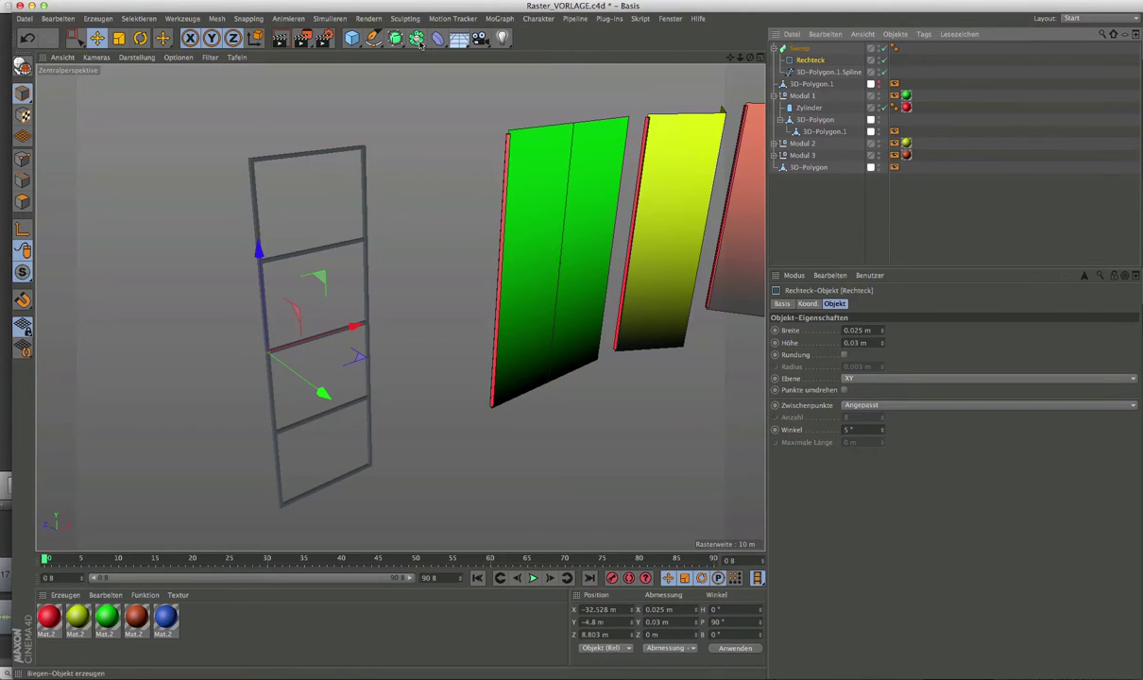
# Add a cube primitive and rename it 'Latte'
pyautogui.click(351, 37)
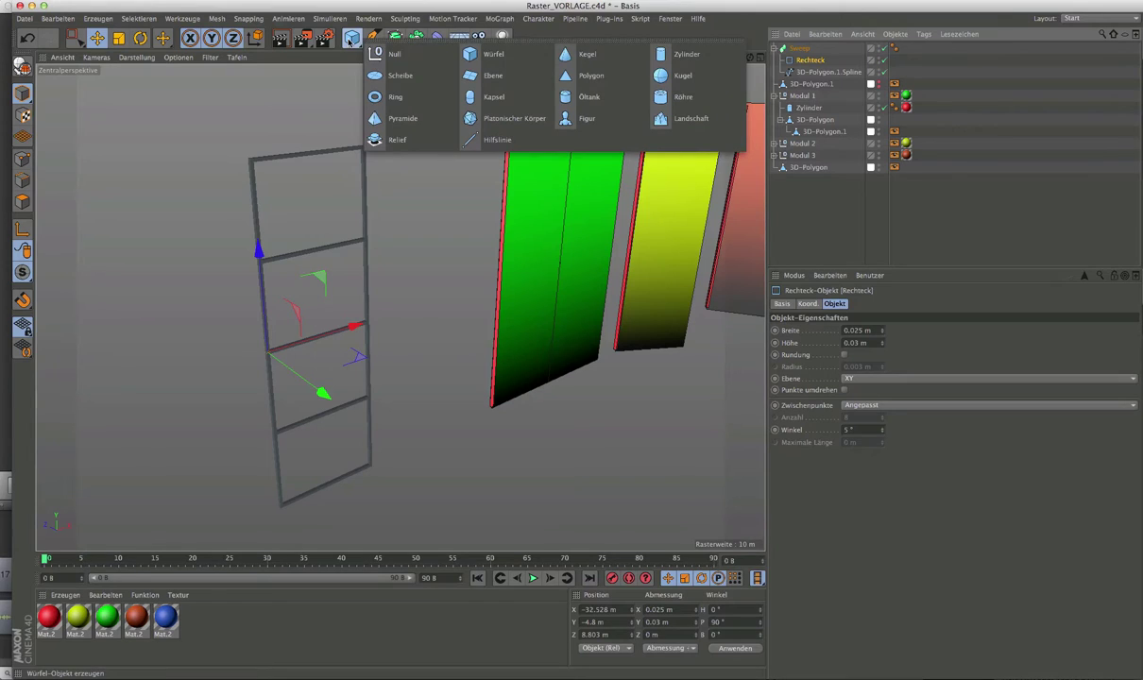
pyautogui.click(488, 57)
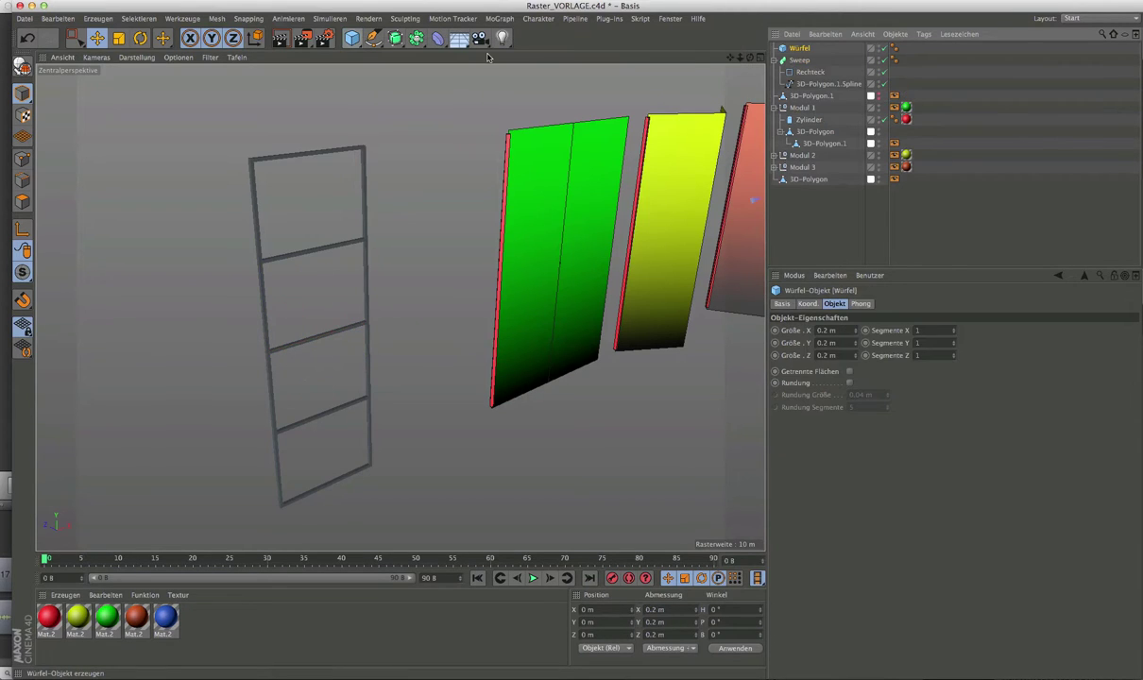
pyautogui.doubleClick(799, 49)
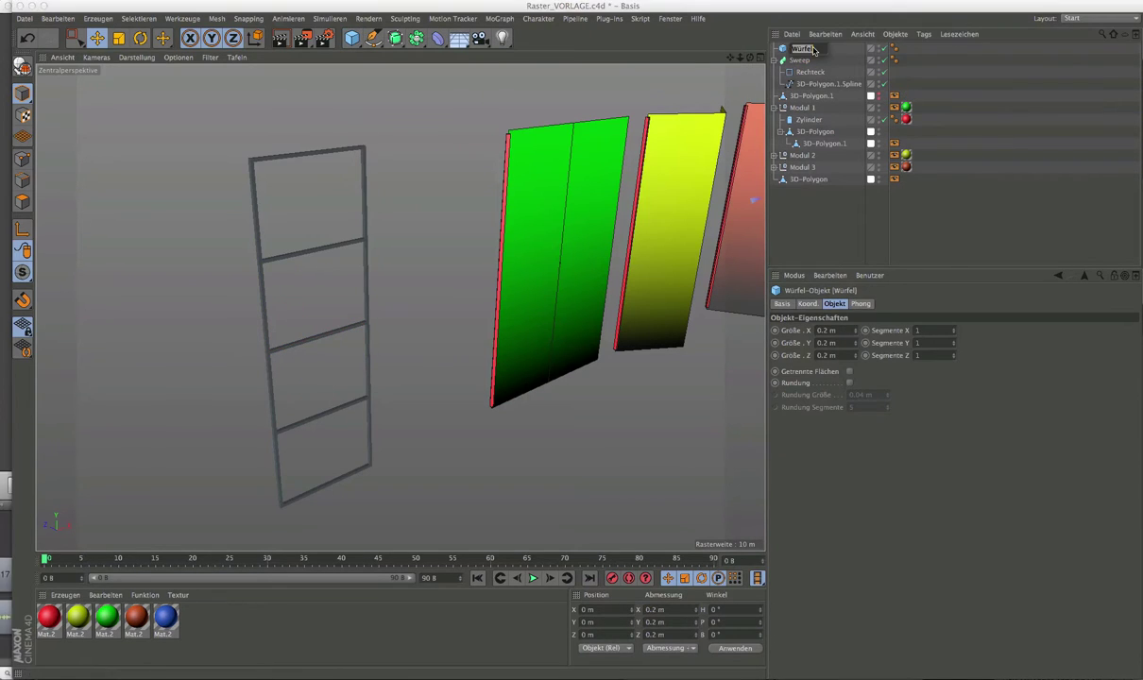
pyautogui.write('Latte')
pyautogui.press('Return')
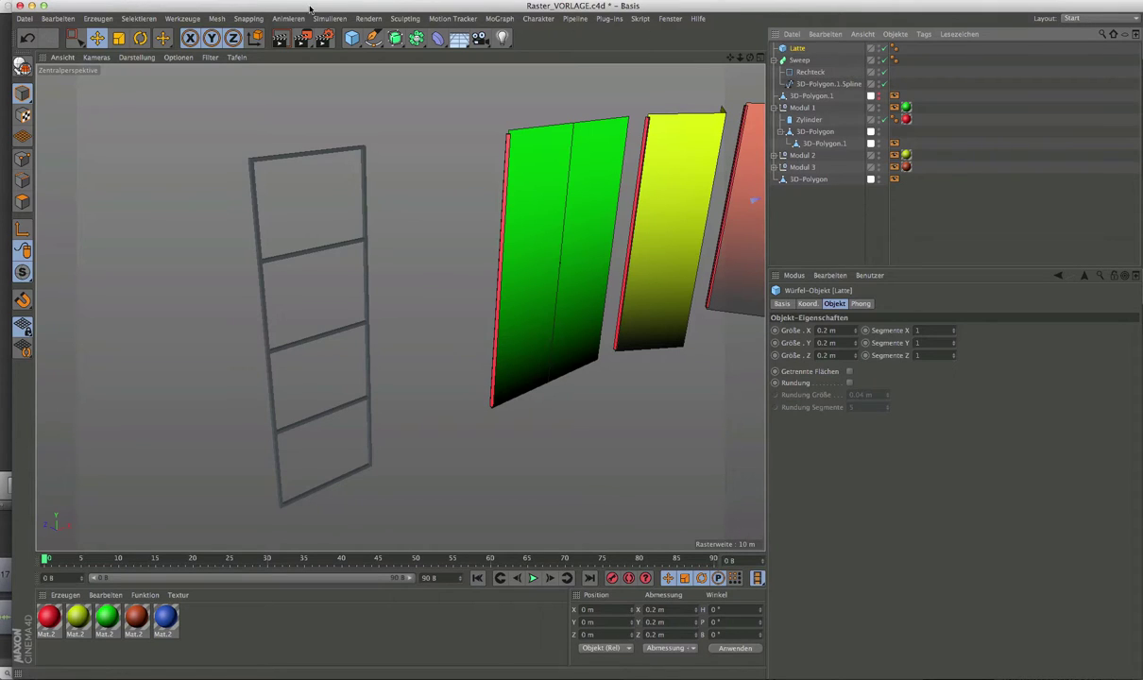
pyautogui.click(174, 20)
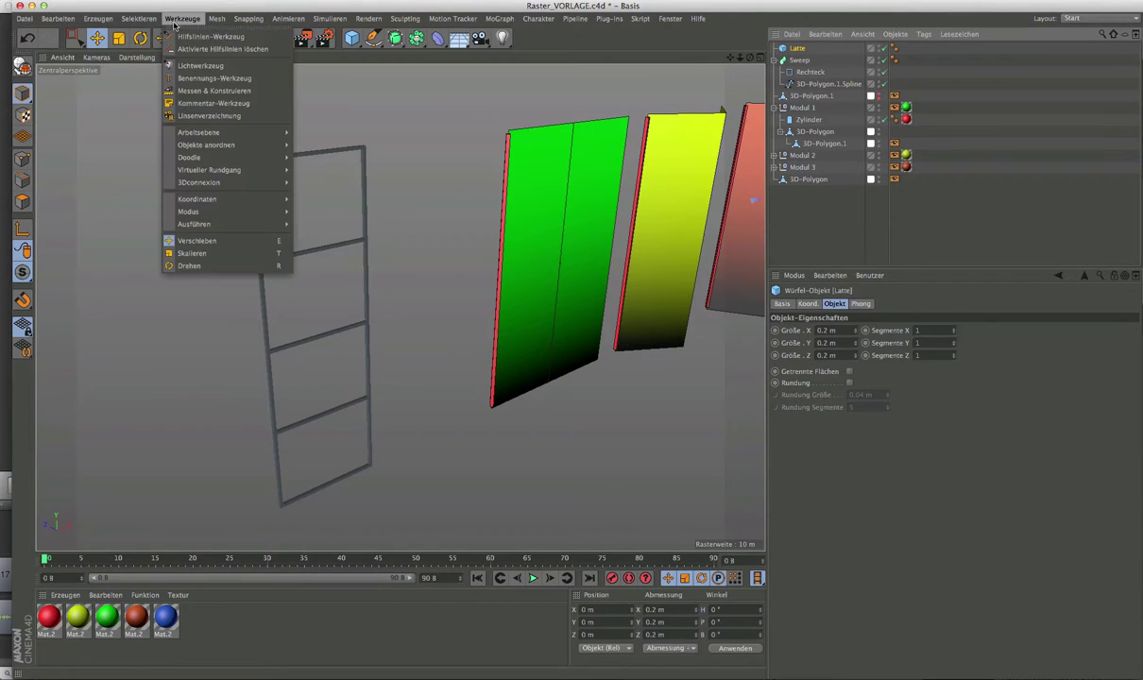
pyautogui.moveTo(207, 145)
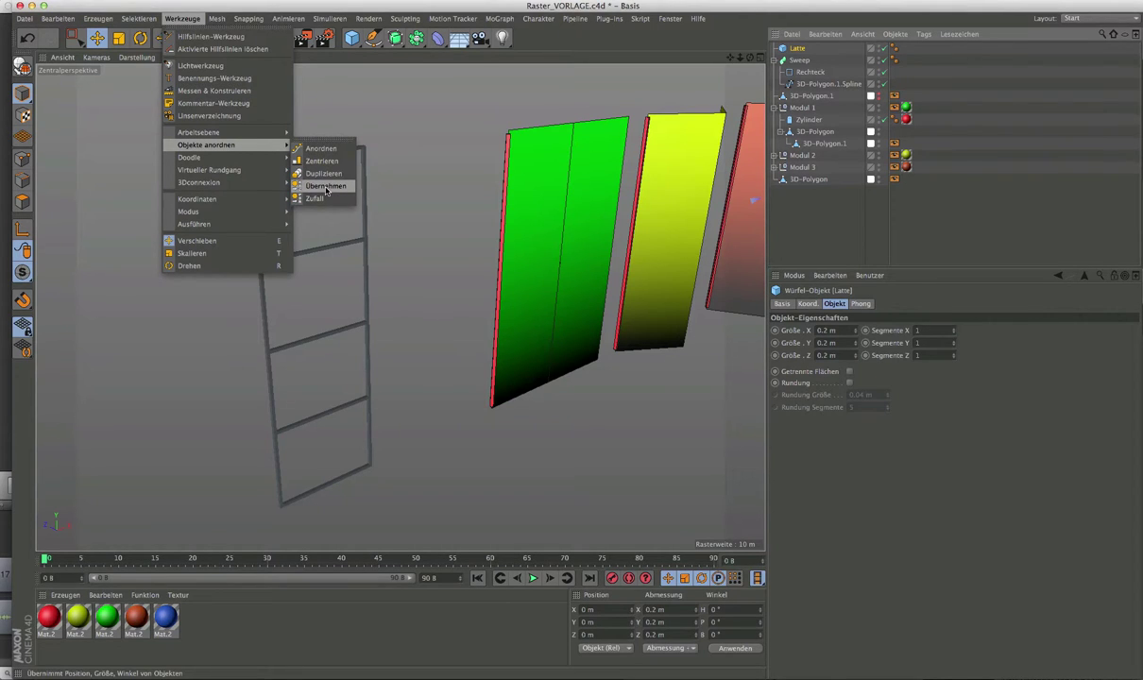
# Give Latte the transform of 3D-Polygon.1.Spline (X -12.528, Y -4.8, Z 8.803 m, 90° pitch)
pyautogui.press('Escape')
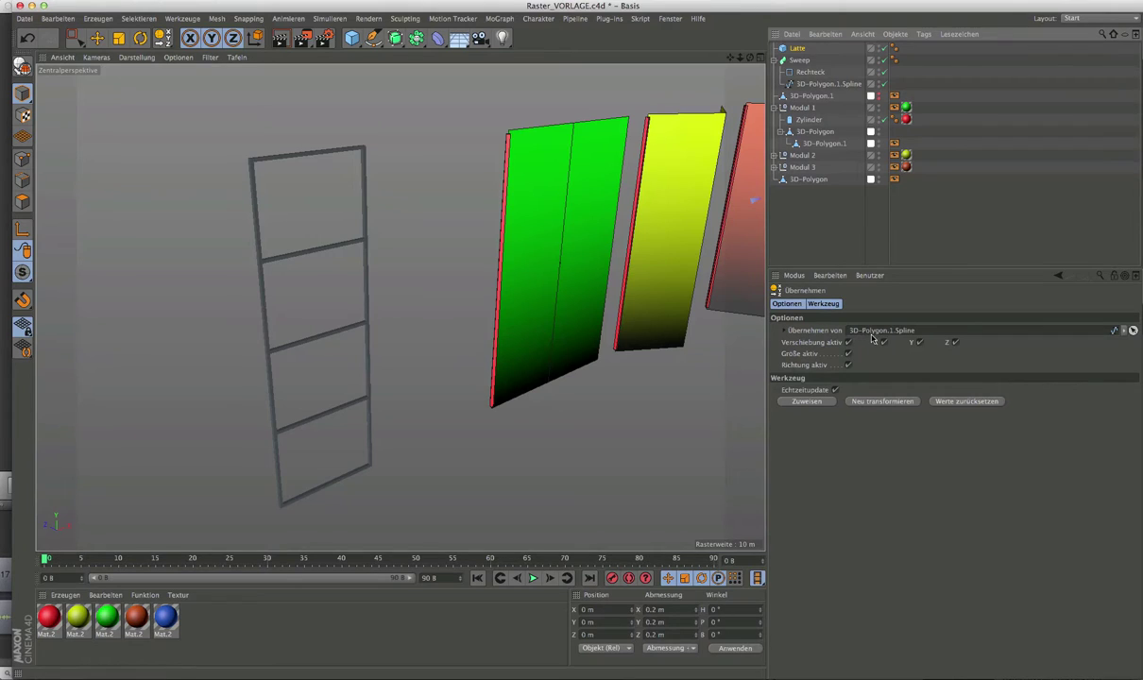
pyautogui.click(893, 402)
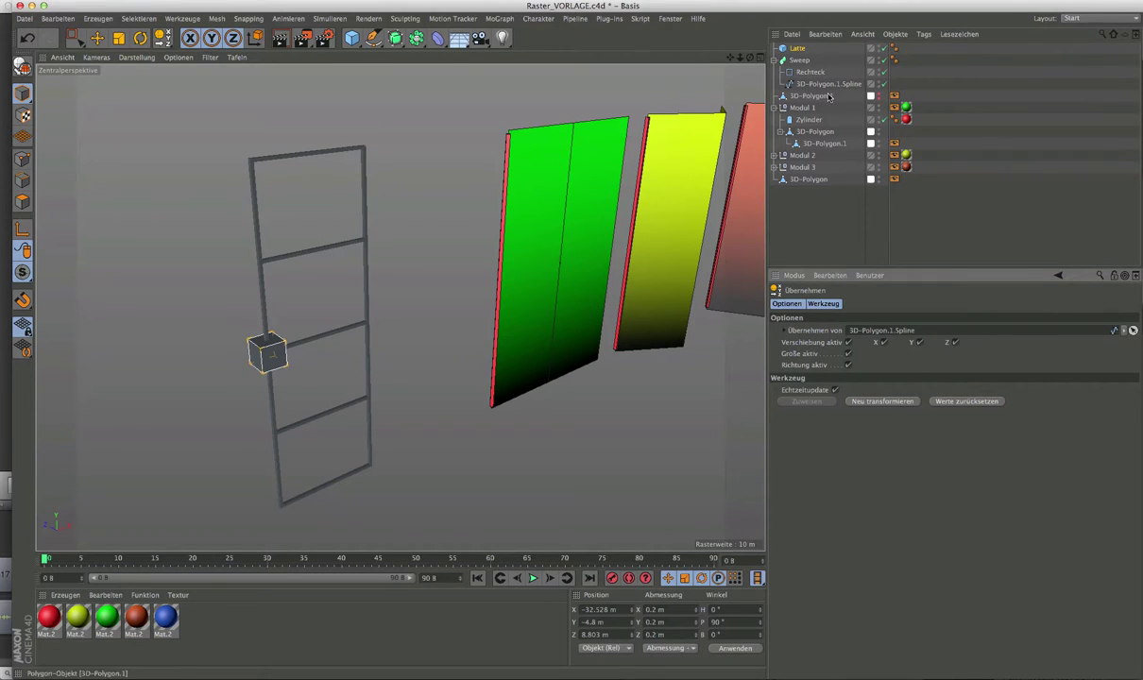
pyautogui.click(787, 49)
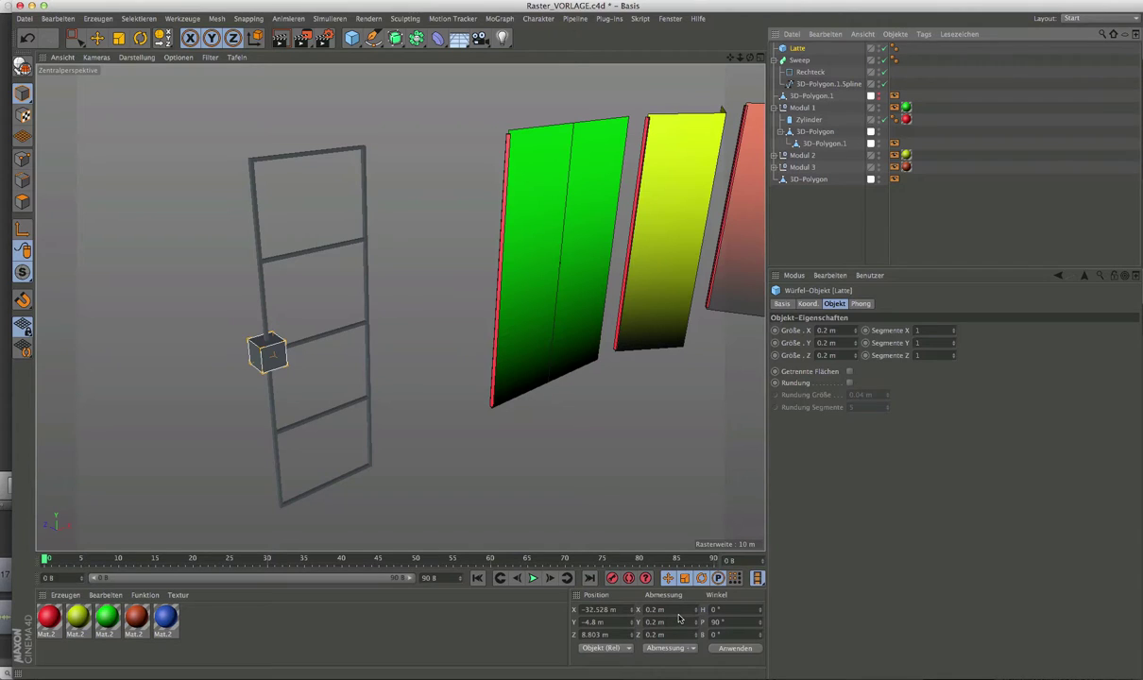
# Set the Latte cube's size to X 0.03 m, Y 0.05 m and Z 2.8 m
pyautogui.doubleClick(826, 332)
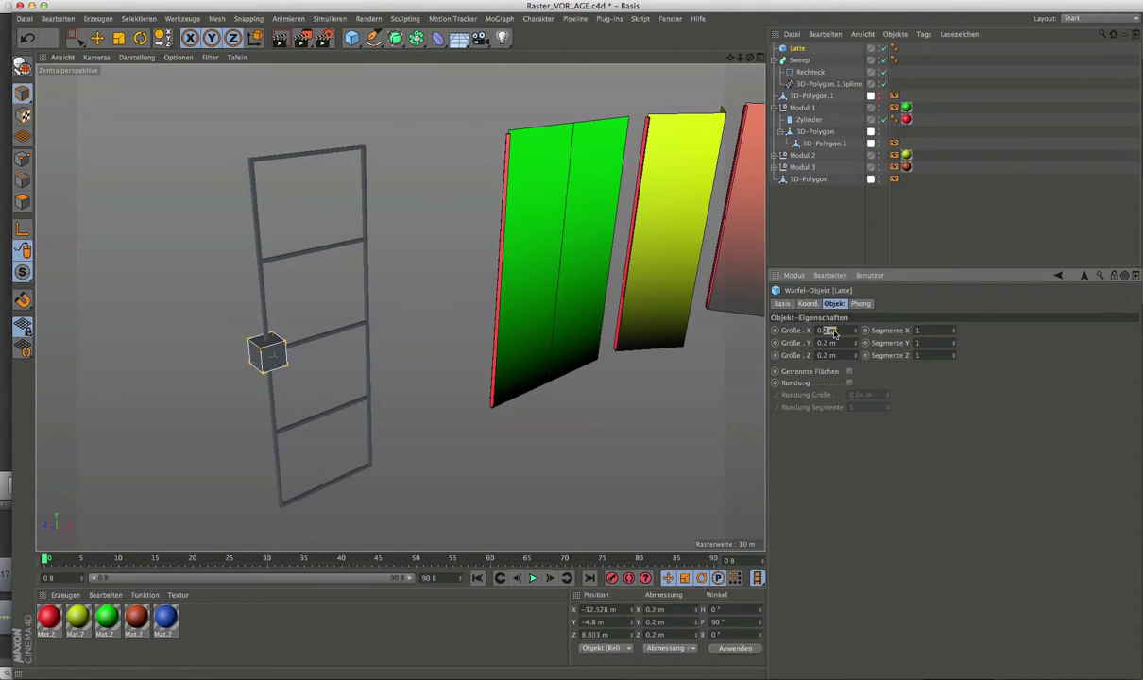
pyautogui.write('0.03')
pyautogui.doubleClick(824, 344)
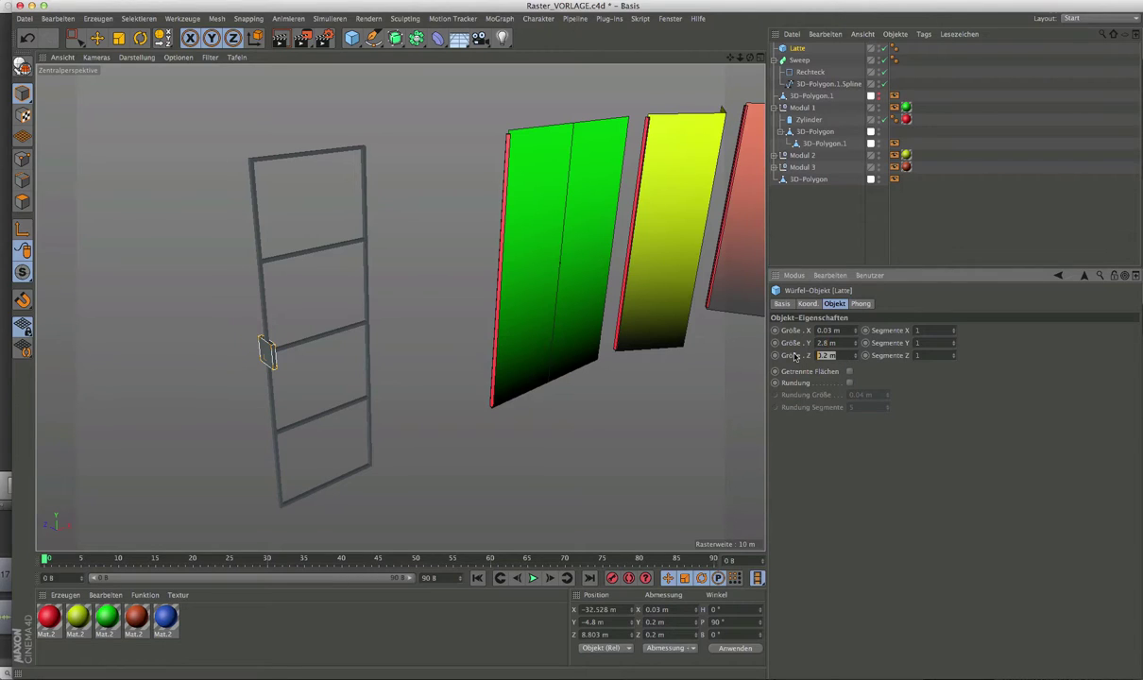
pyautogui.press('Tab')
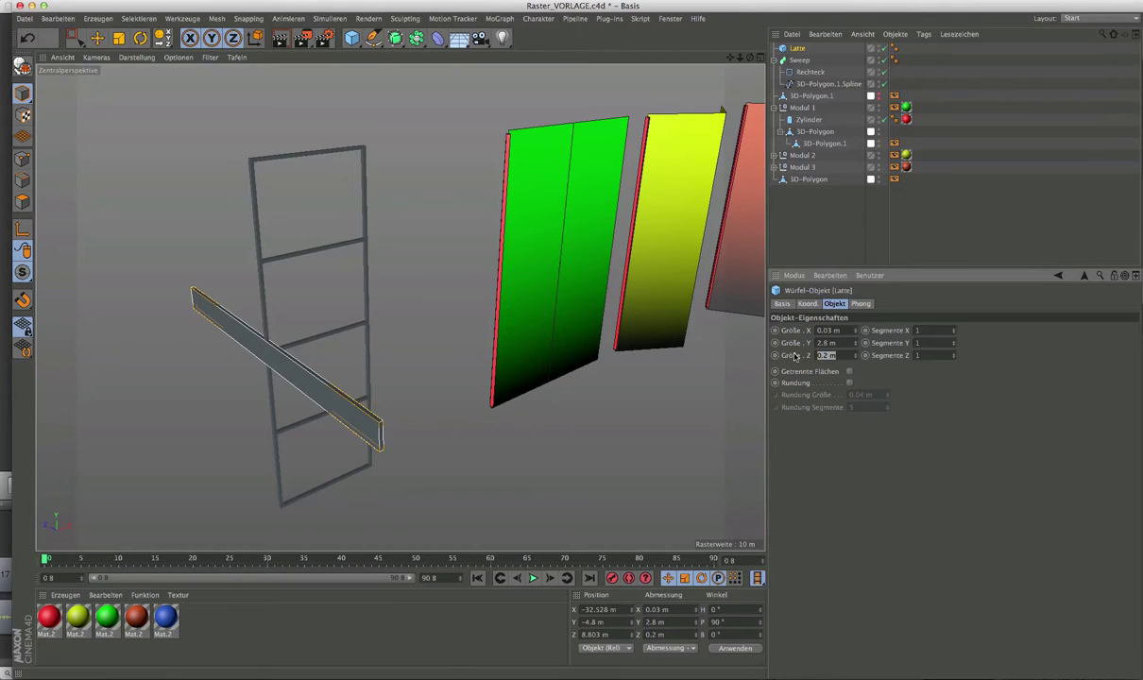
pyautogui.write('0.05')
pyautogui.press('Return')
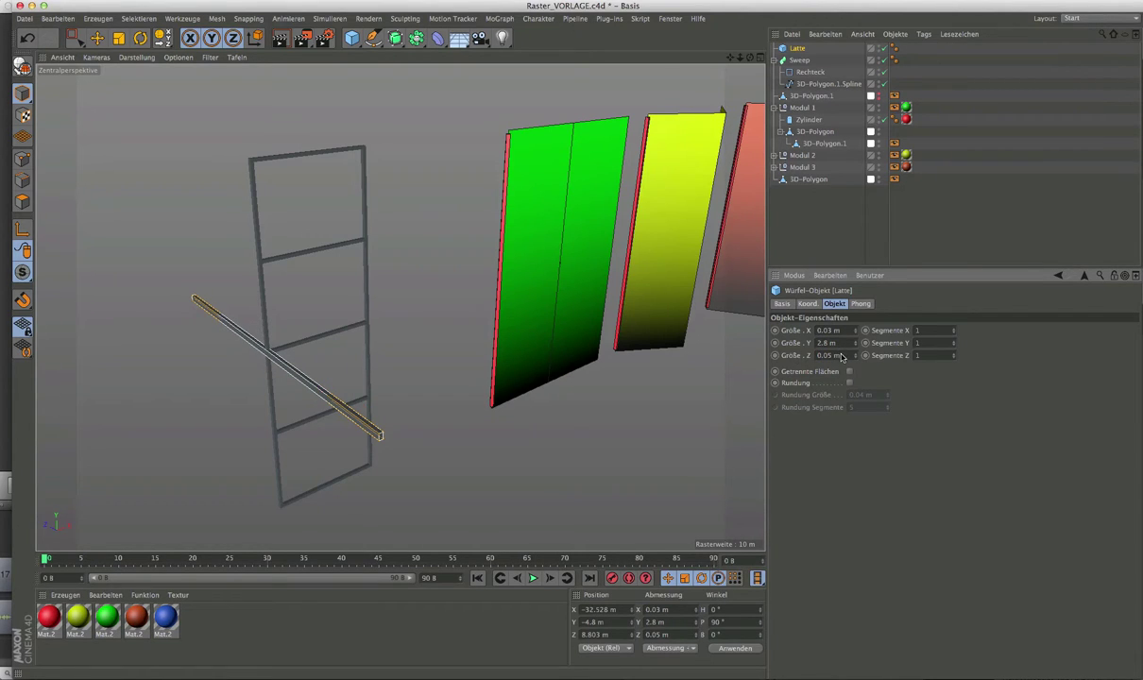
pyautogui.press('BackSpace')
pyautogui.press('Return')
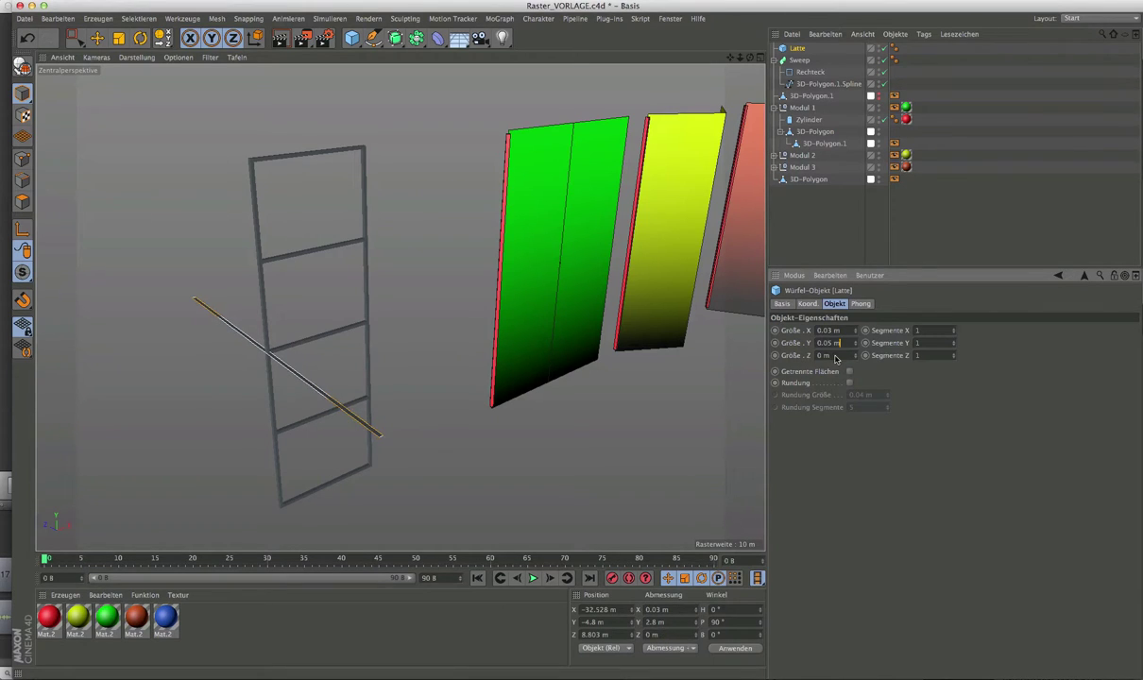
pyautogui.write('2')
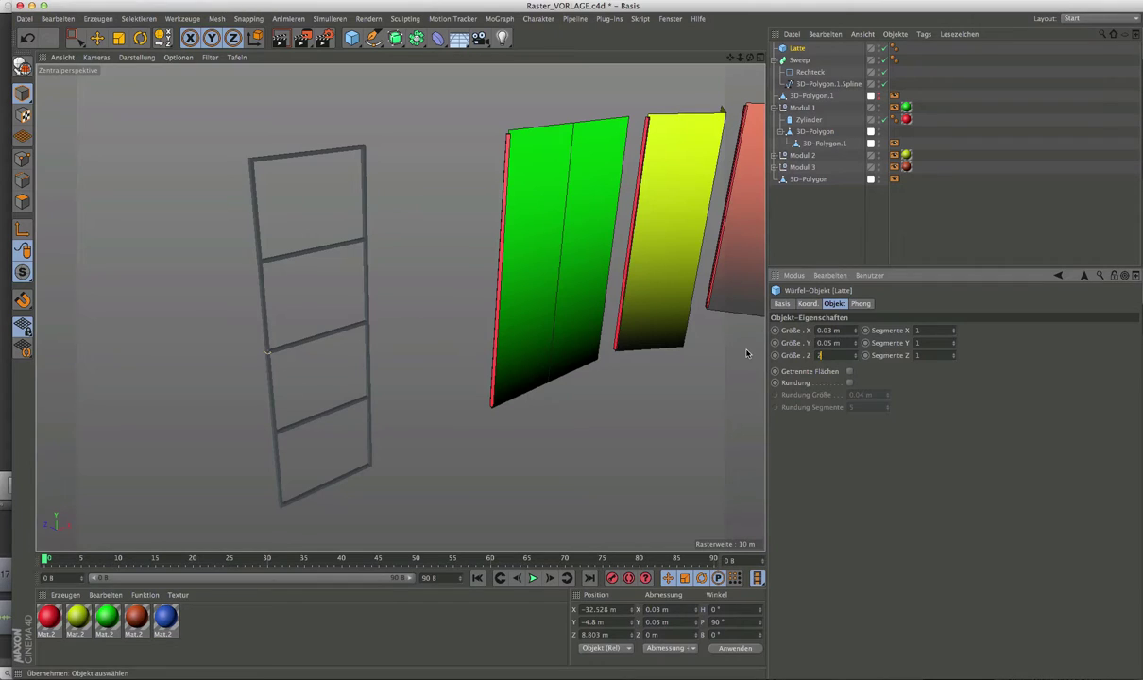
pyautogui.write('.8')
pyautogui.press('Return')
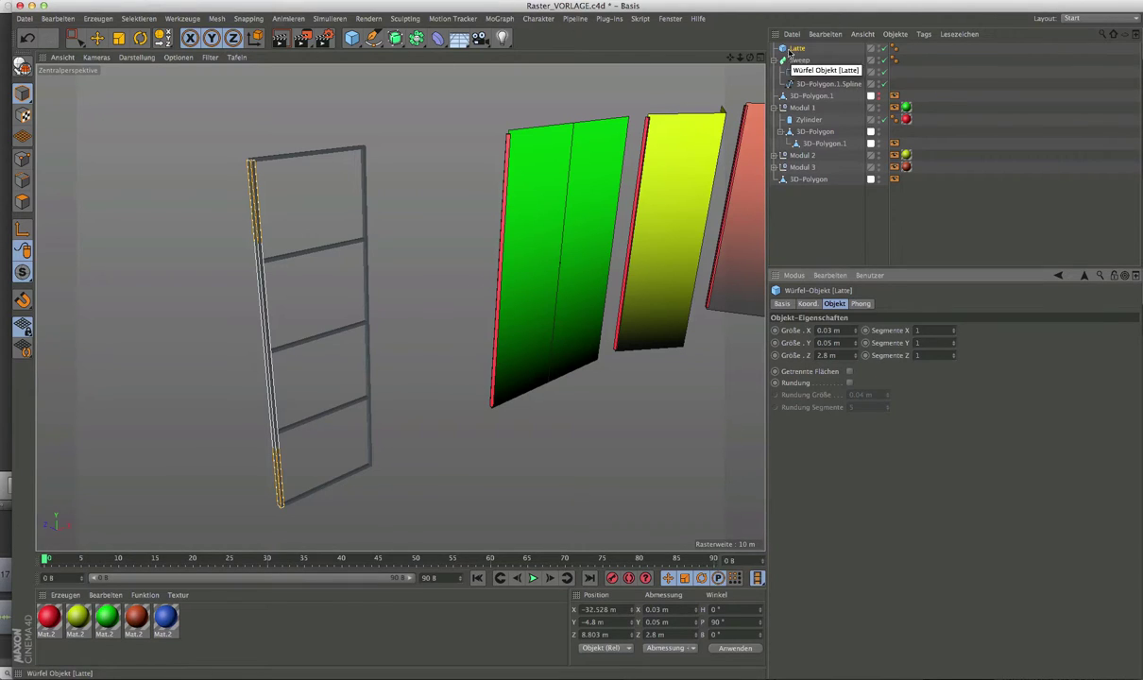
# Add a Klon cloner and give it the transform of 3D-Polygon.1.Spline
pyautogui.click(500, 19)
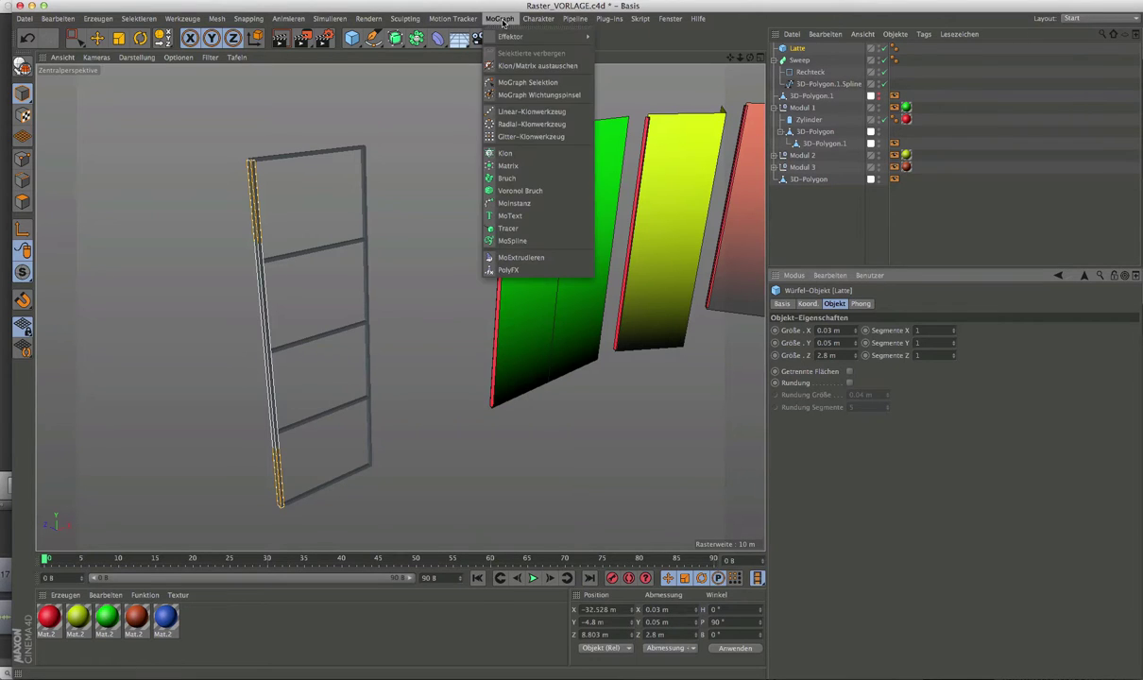
pyautogui.click(506, 154)
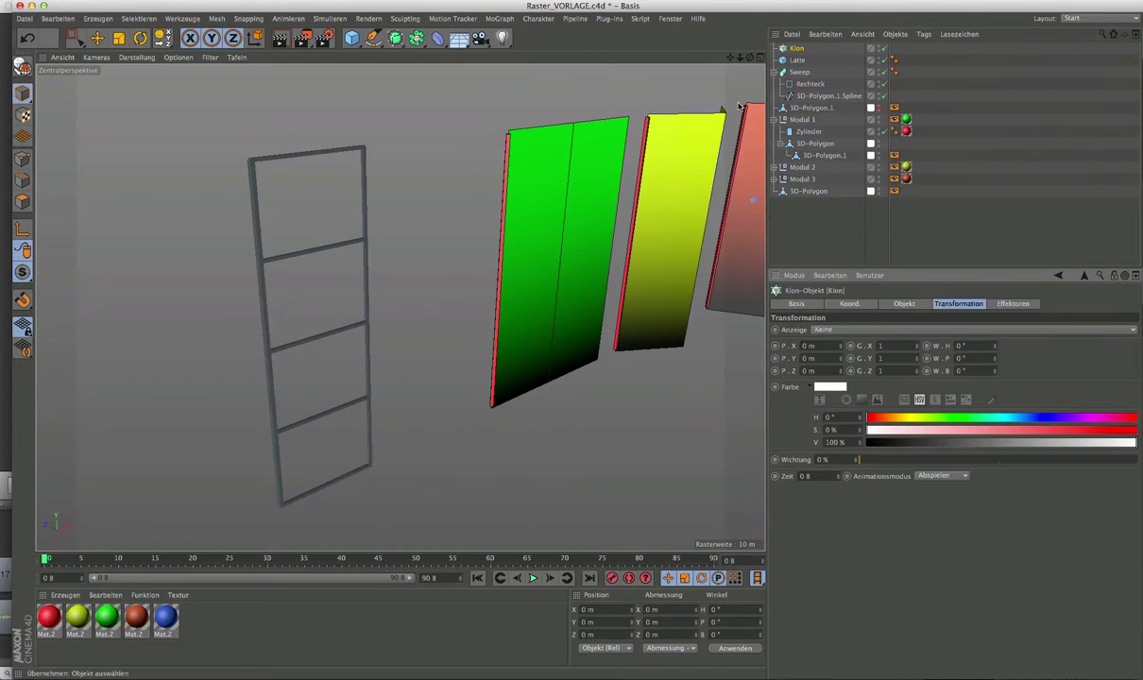
pyautogui.click(163, 40)
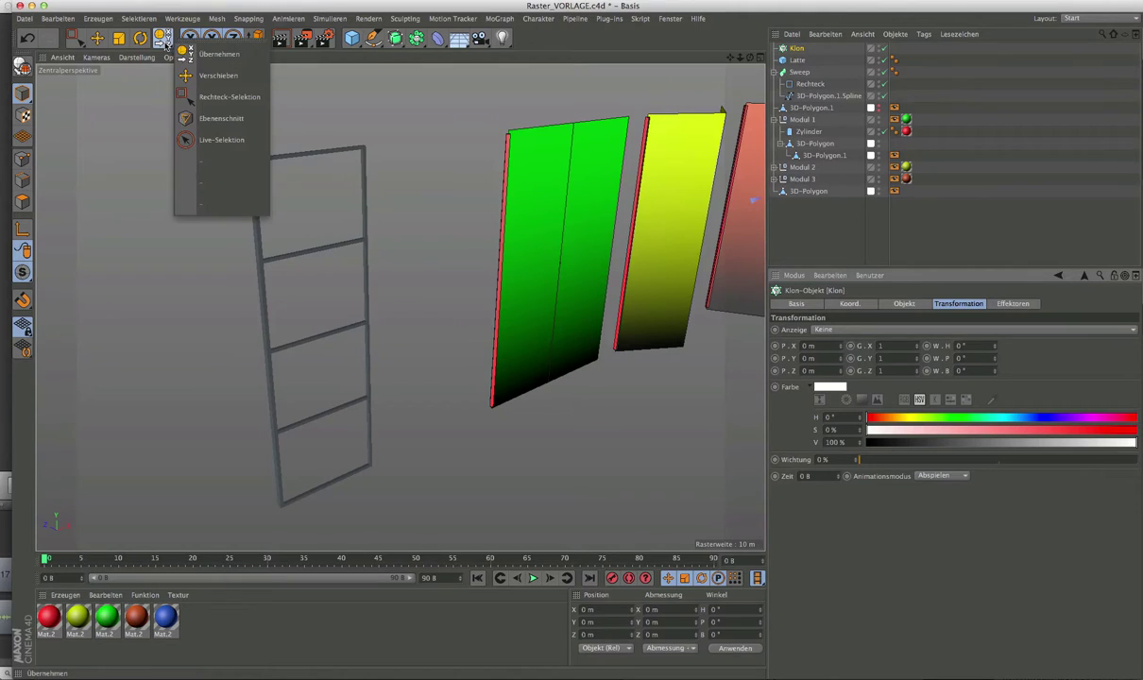
pyautogui.click(200, 58)
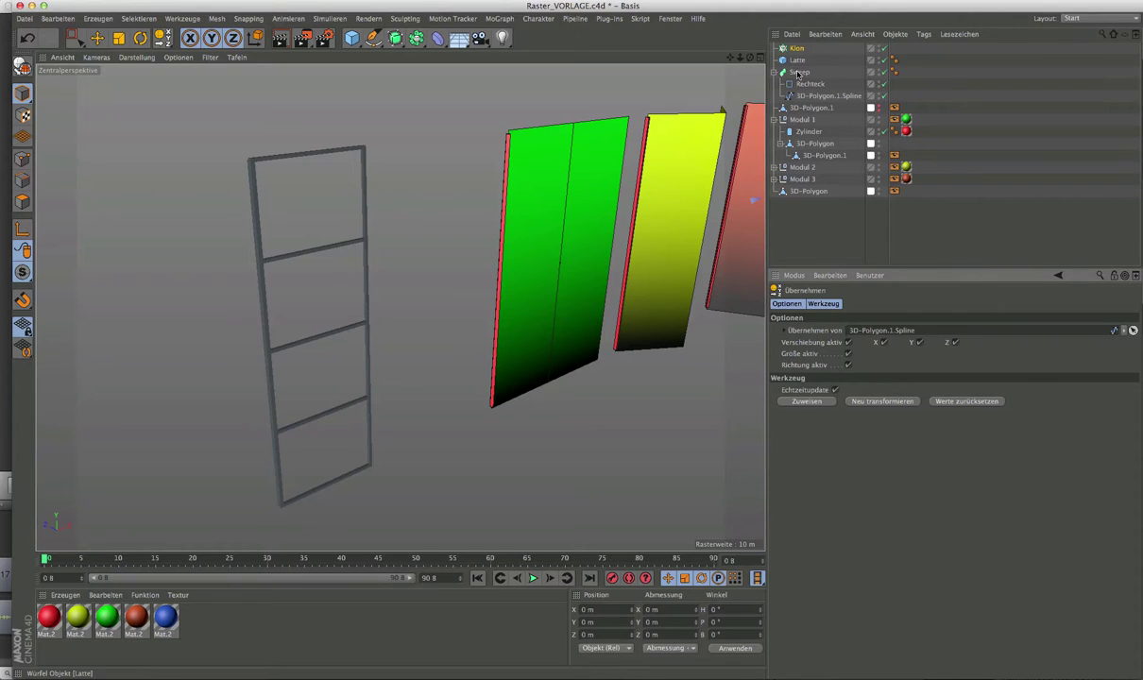
pyautogui.click(880, 402)
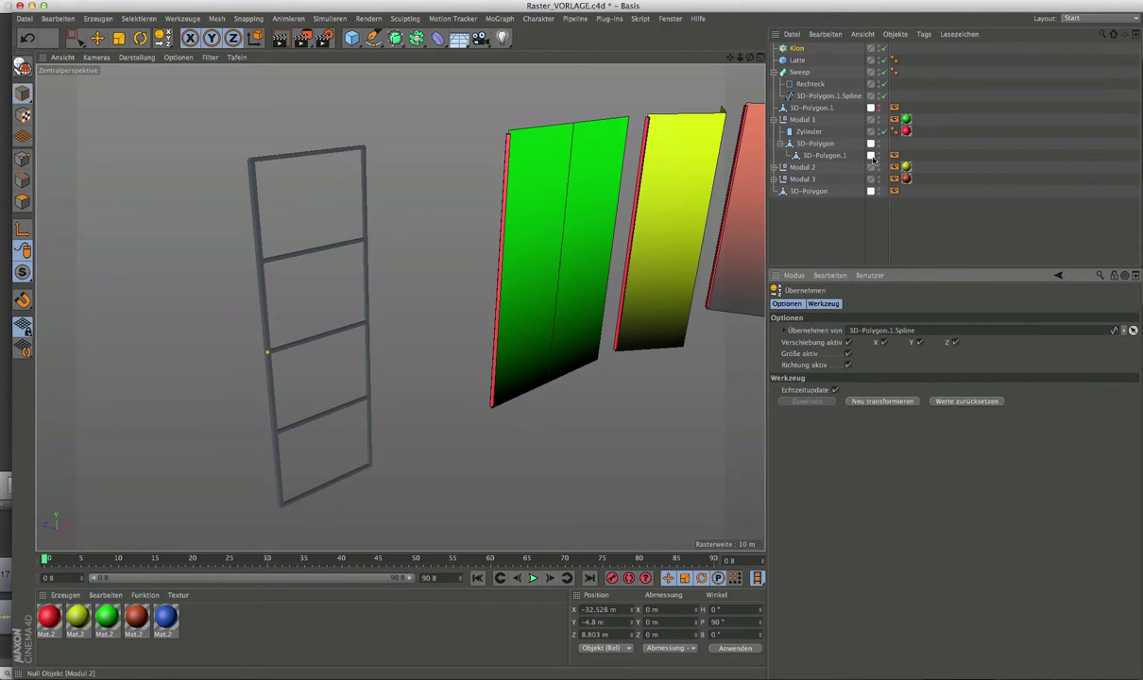
pyautogui.click(98, 38)
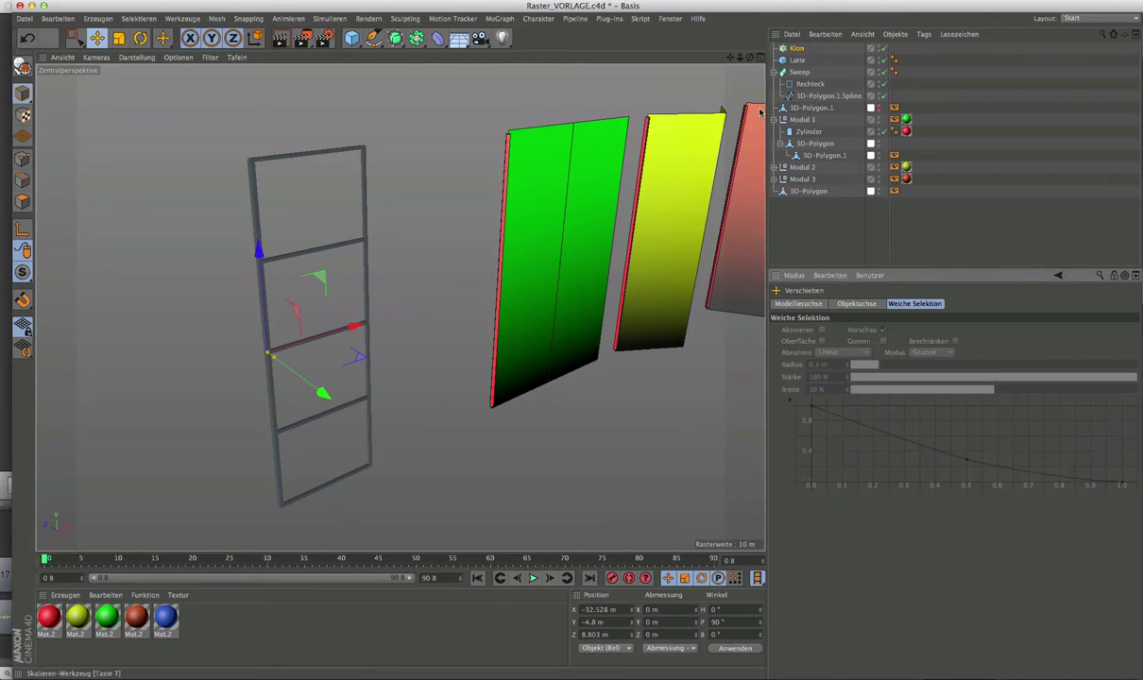
# Make the Latte slat a child of the Klon cloner
pyautogui.click(795, 48)
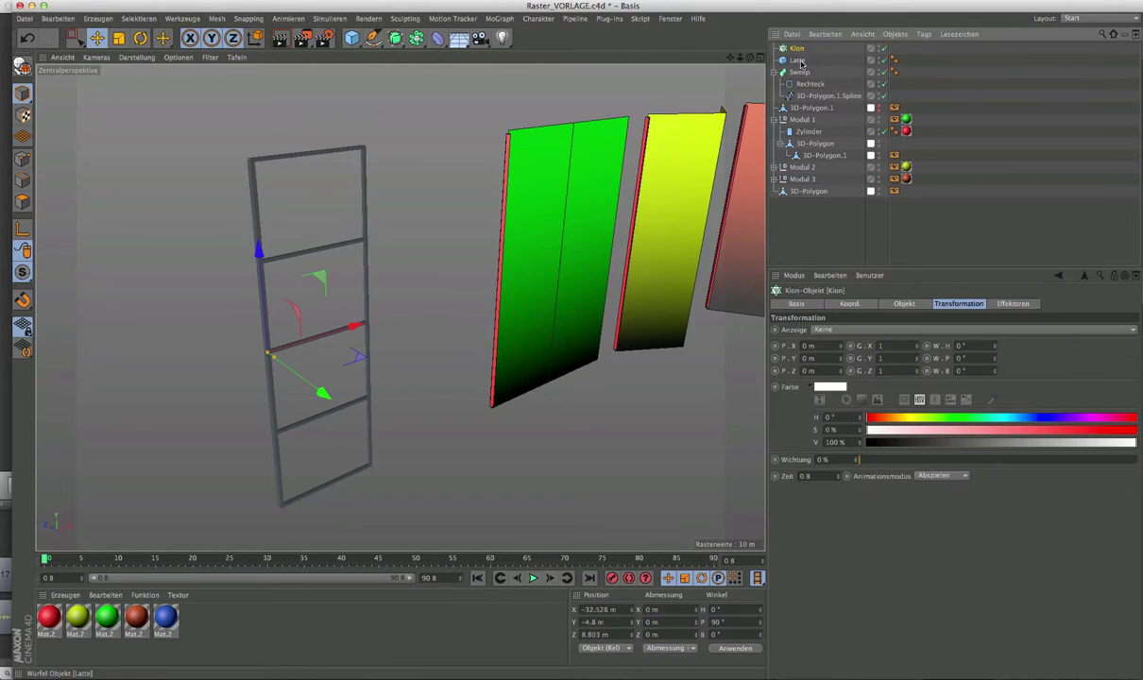
pyautogui.click(796, 61)
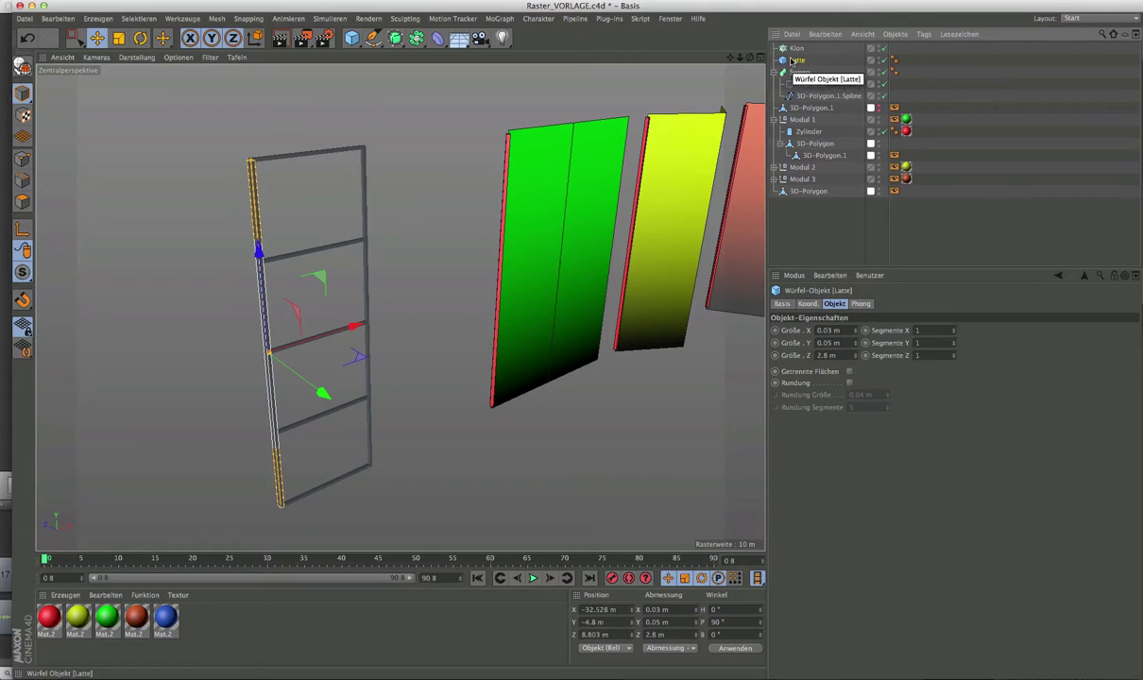
pyautogui.moveTo(799, 60); pyautogui.dragTo(796, 49)
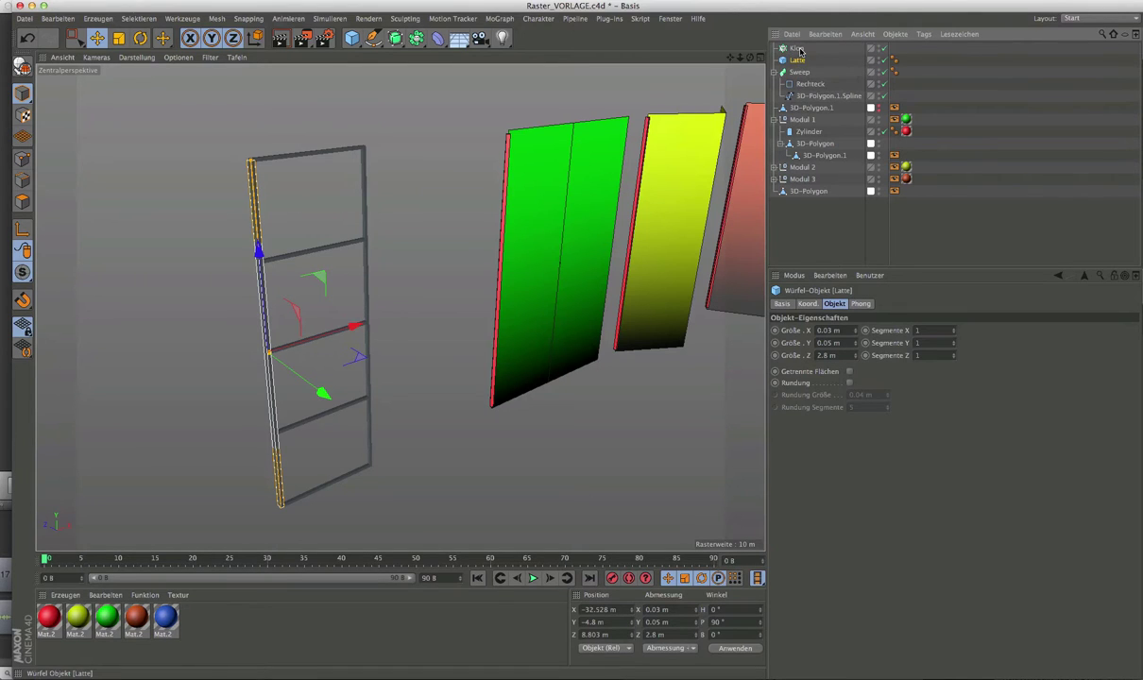
pyautogui.click(796, 48)
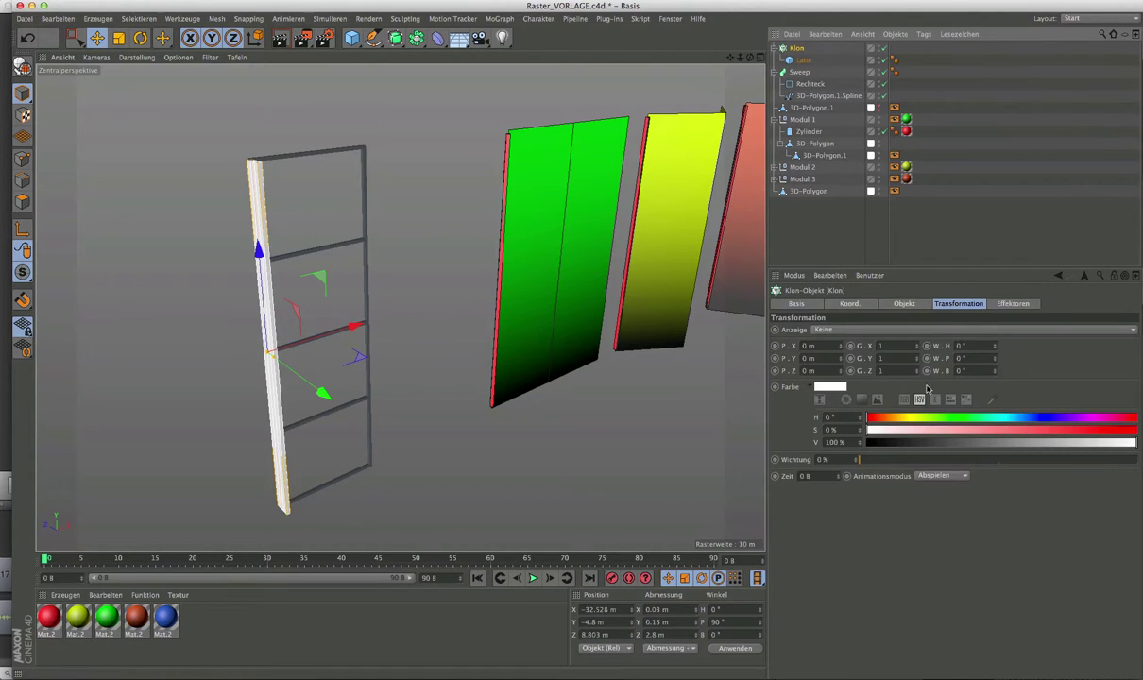
pyautogui.click(905, 304)
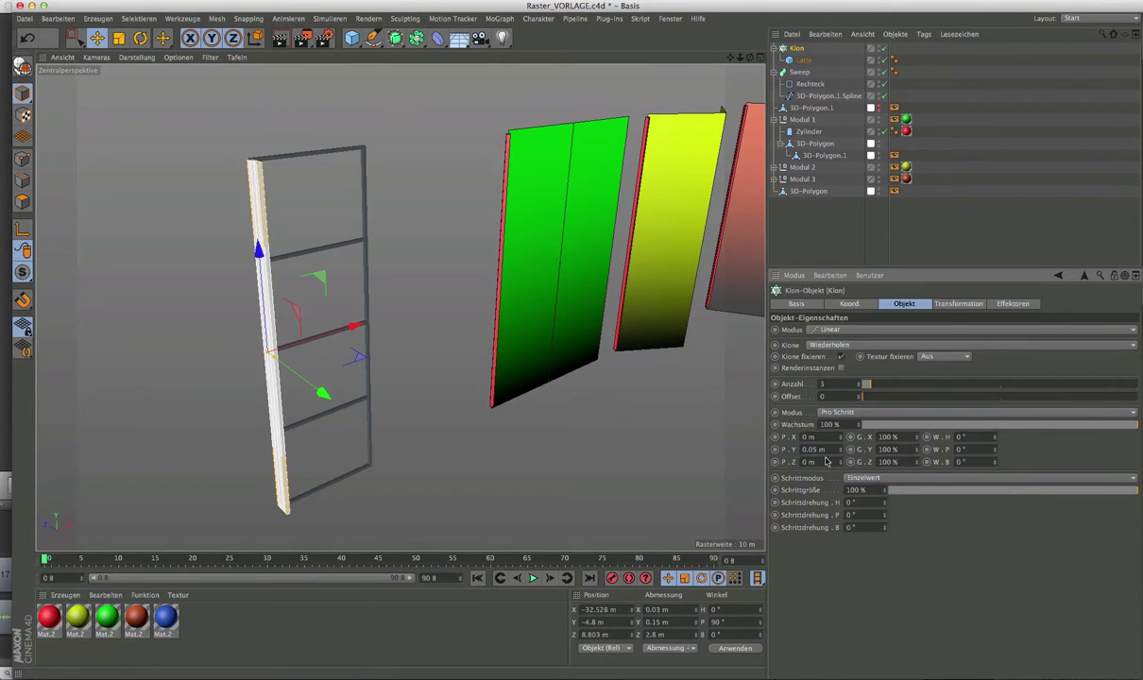
# Set the cloner to 9 clones with a 0.1 m X step and 0 m Y step
pyautogui.doubleClick(838, 383)
pyautogui.write('9')
pyautogui.press('Return')
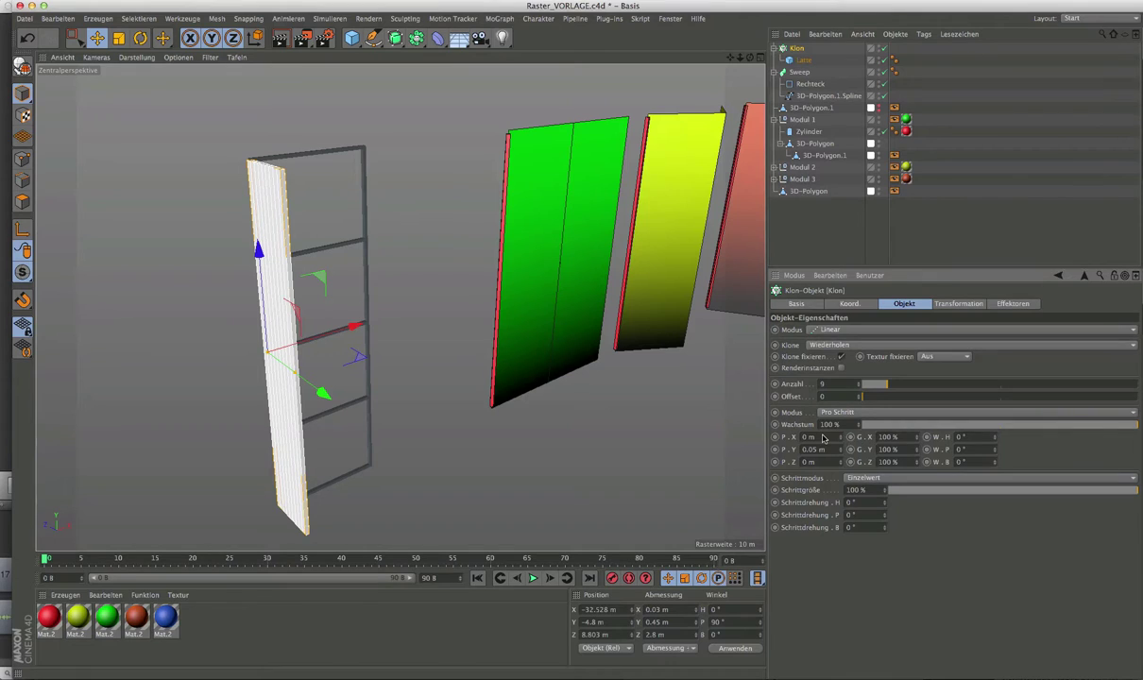
pyautogui.doubleClick(804, 437)
pyautogui.write('0.1')
pyautogui.press('Return')
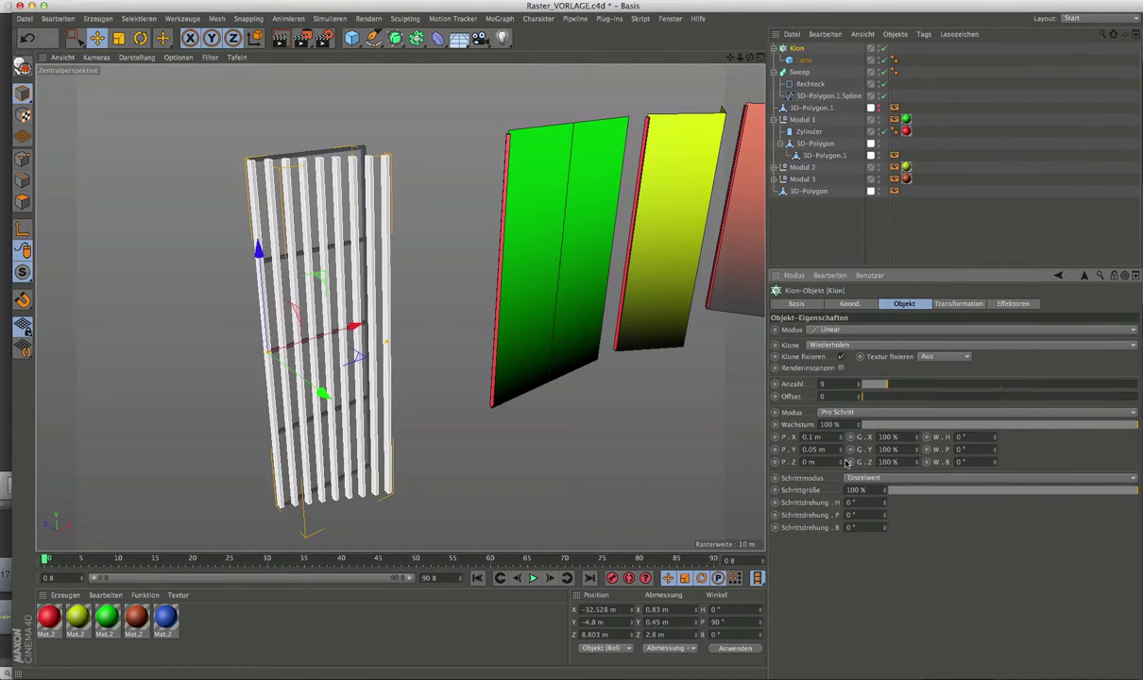
pyautogui.doubleClick(828, 451)
pyautogui.write('0')
pyautogui.press('Return')
pyautogui.moveTo(748, 449)
pyautogui.keyDown('alt'); pyautogui.mouseDown()
pyautogui.moveTo(280, 248)
pyautogui.moveTo(510, 240)
pyautogui.moveTo(318, 299)
pyautogui.mouseUp(); pyautogui.keyUp('alt')
pyautogui.scroll(3, 280, 249)
pyautogui.scroll(3, 324, 291)
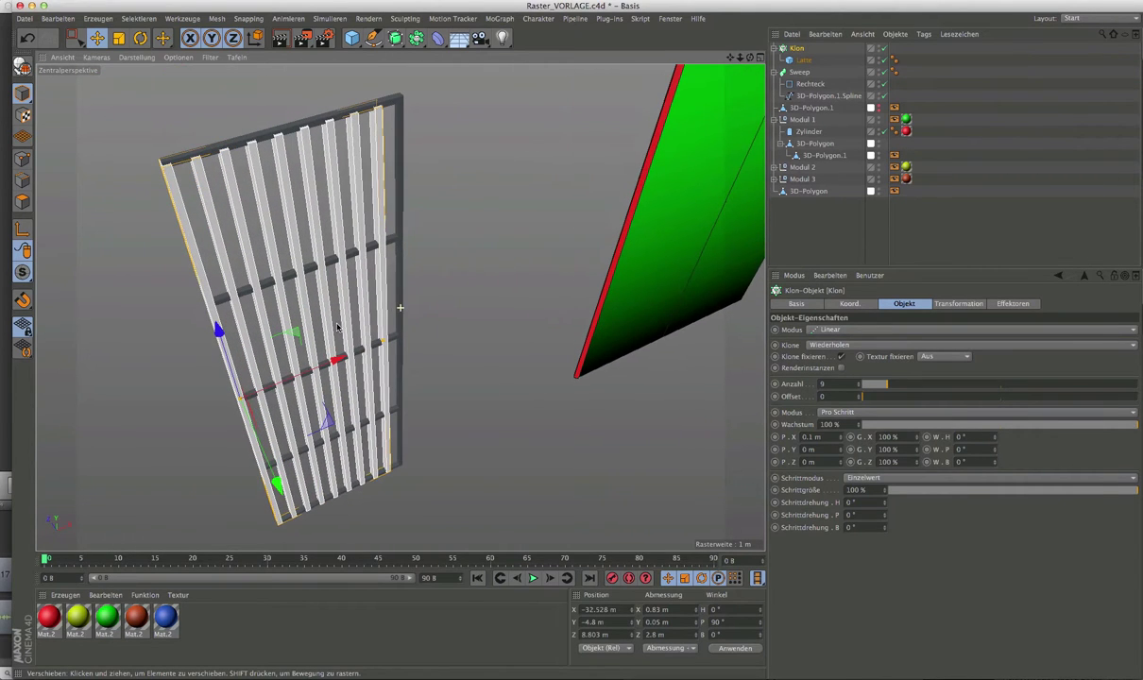
pyautogui.scroll(2, 311, 302)
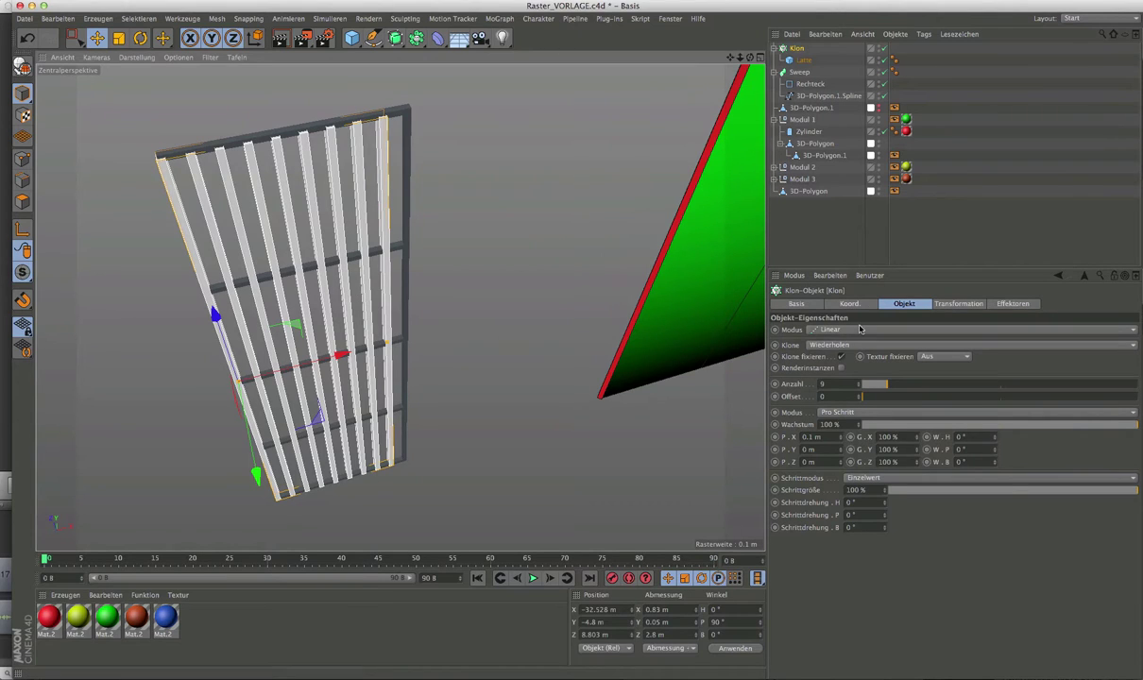
# Offset all clones 0.04 m in Y, checking the slats edge-on
pyautogui.click(951, 306)
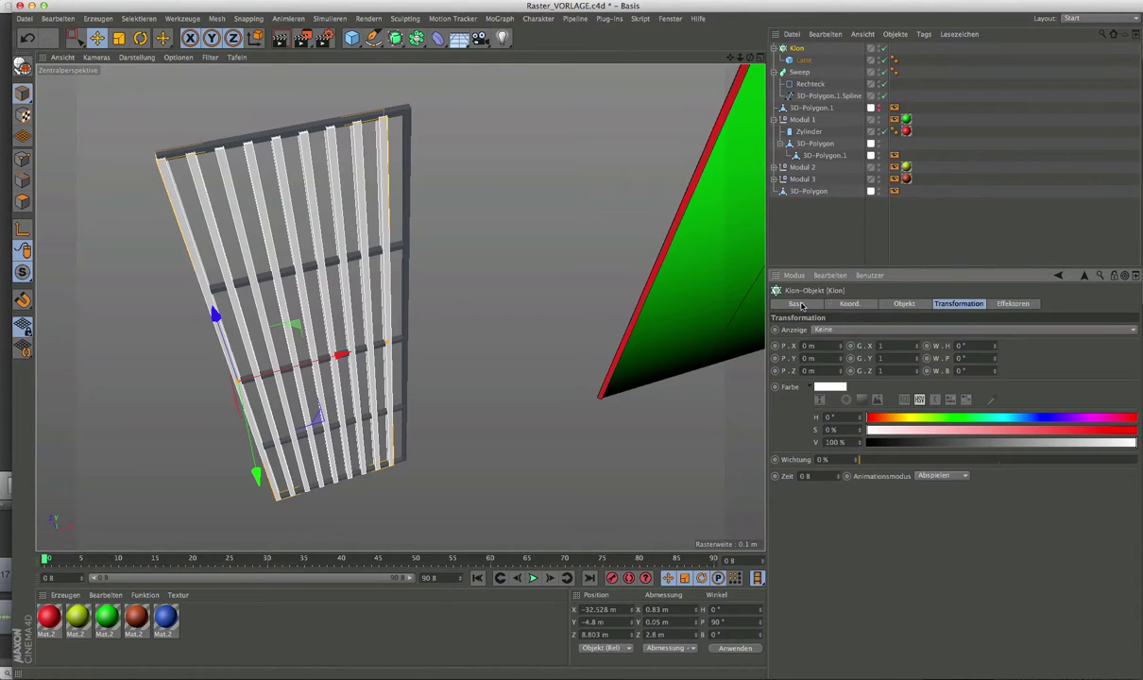
pyautogui.doubleClick(805, 361)
pyautogui.write('-0.05')
pyautogui.press('Return')
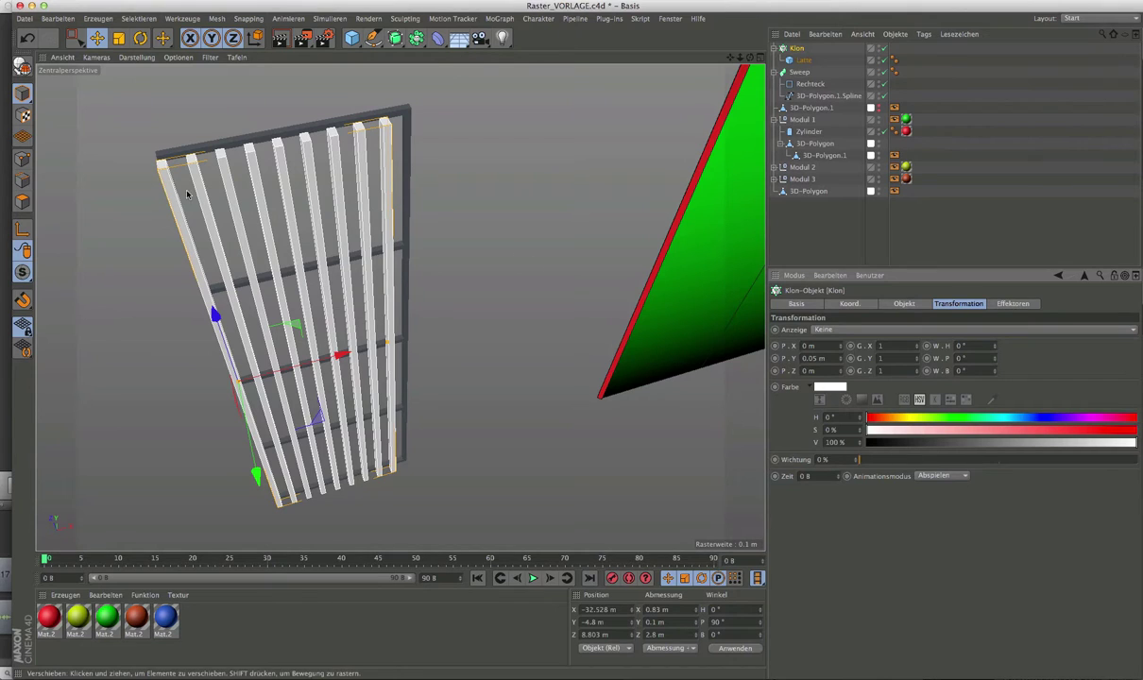
pyautogui.moveTo(197, 177)
pyautogui.keyDown('alt'); pyautogui.mouseDown()
pyautogui.moveTo(320, 148)
pyautogui.moveTo(337, 163)
pyautogui.moveTo(295, 170)
pyautogui.moveTo(246, 158)
pyautogui.mouseUp(); pyautogui.keyUp('alt')
pyautogui.keyDown('alt'); pyautogui.moveTo(174, 174); pyautogui.dragTo(189, 198); pyautogui.keyUp('alt')
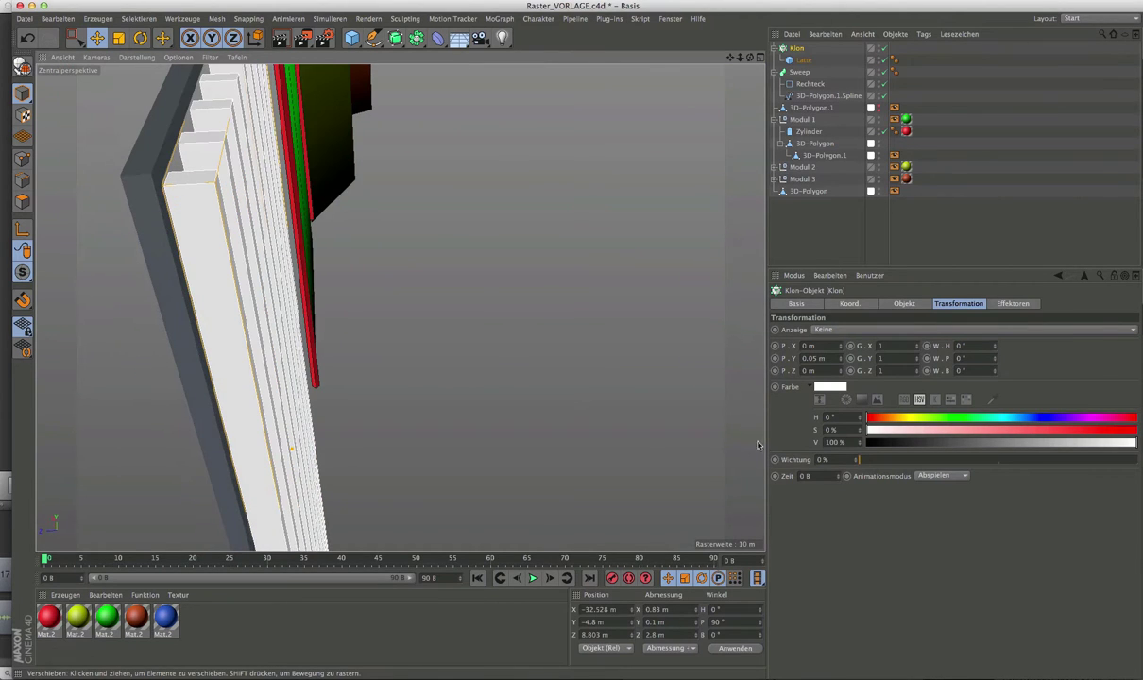
pyautogui.doubleClick(816, 358)
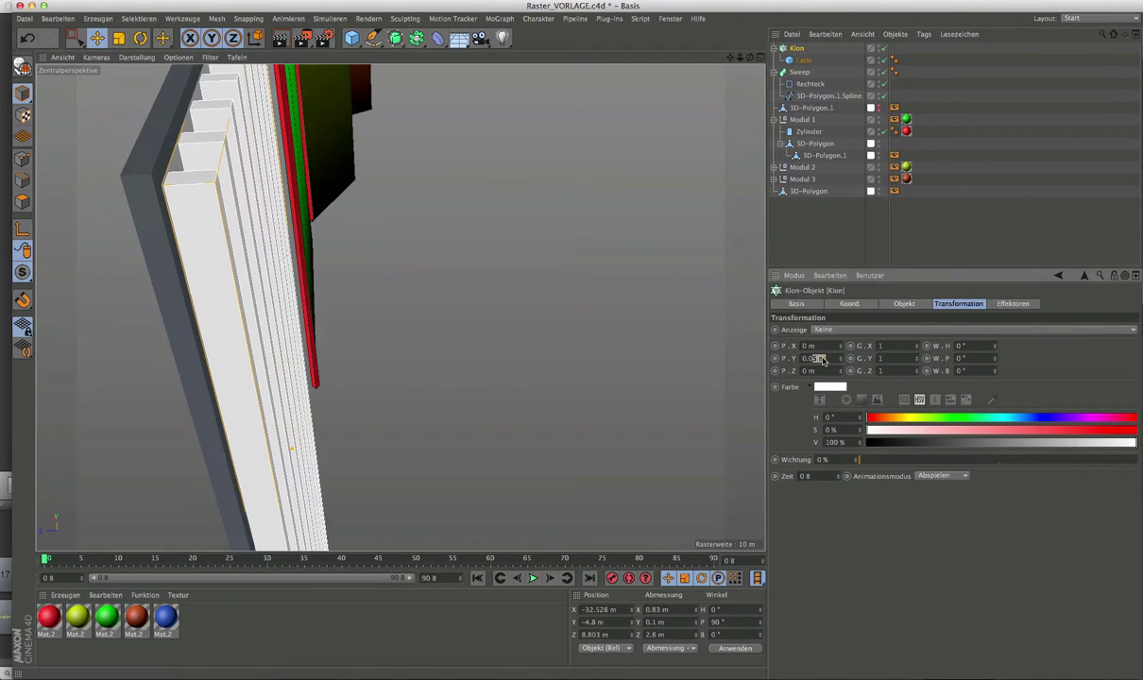
pyautogui.write('0.04')
pyautogui.press('Return')
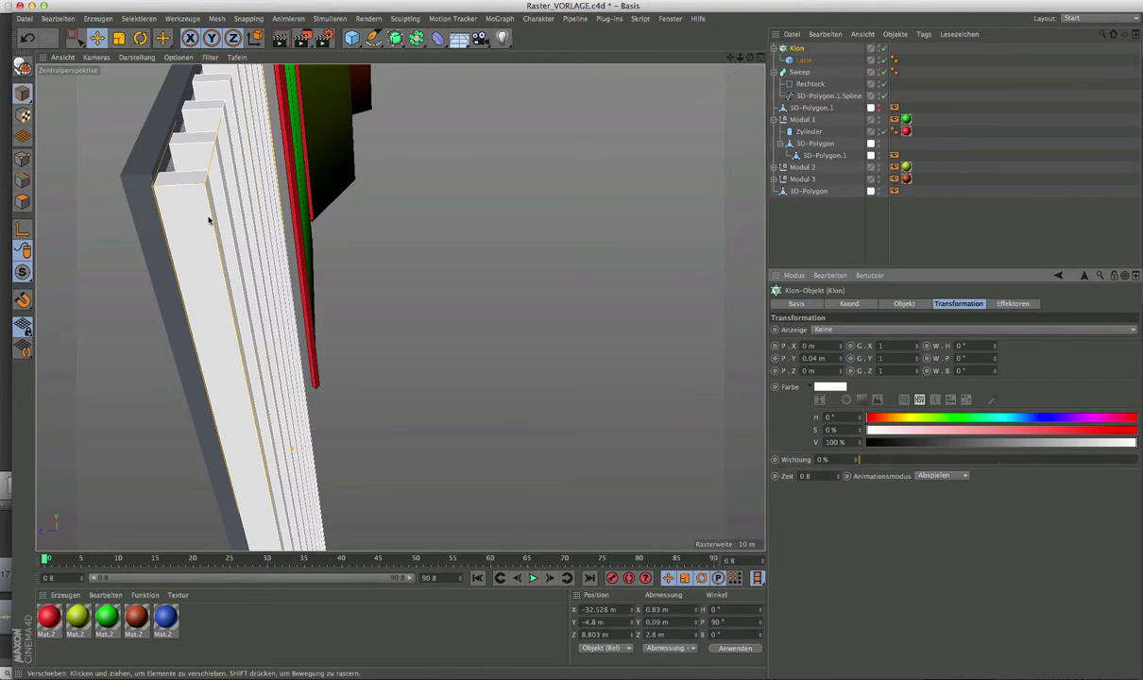
pyautogui.moveTo(284, 207)
pyautogui.keyDown('alt'); pyautogui.mouseDown()
pyautogui.moveTo(253, 190)
pyautogui.moveTo(162, 226)
pyautogui.moveTo(92, 202)
pyautogui.moveTo(111, 217)
pyautogui.mouseUp(); pyautogui.keyUp('alt')
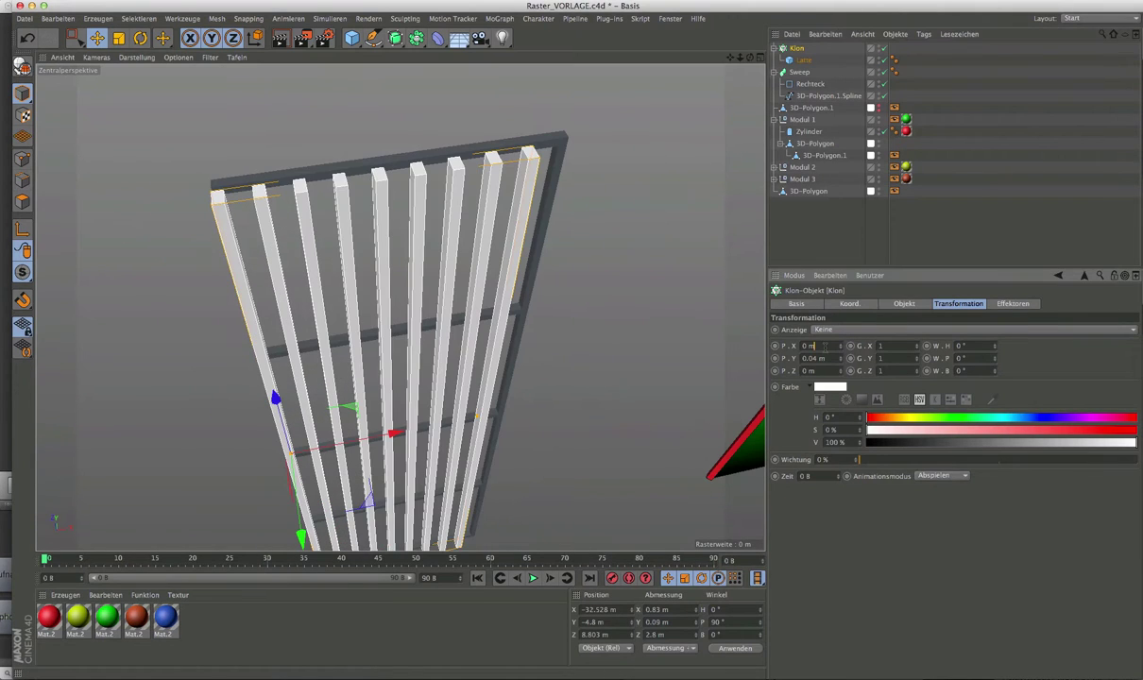
# Offset all clones 0.05 m in X and view the whole slat frame
pyautogui.click(824, 346)
pyautogui.write('05')
pyautogui.press('Return')
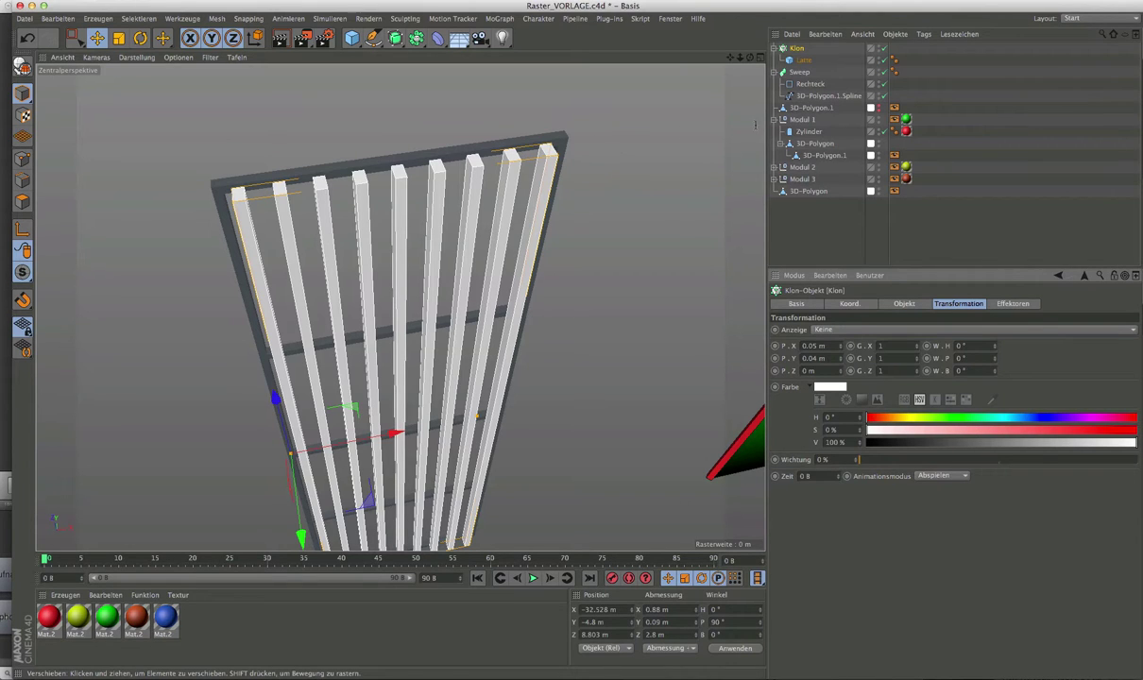
pyautogui.keyDown('alt'); pyautogui.moveTo(317, 179); pyautogui.dragTo(440, 177); pyautogui.keyUp('alt')
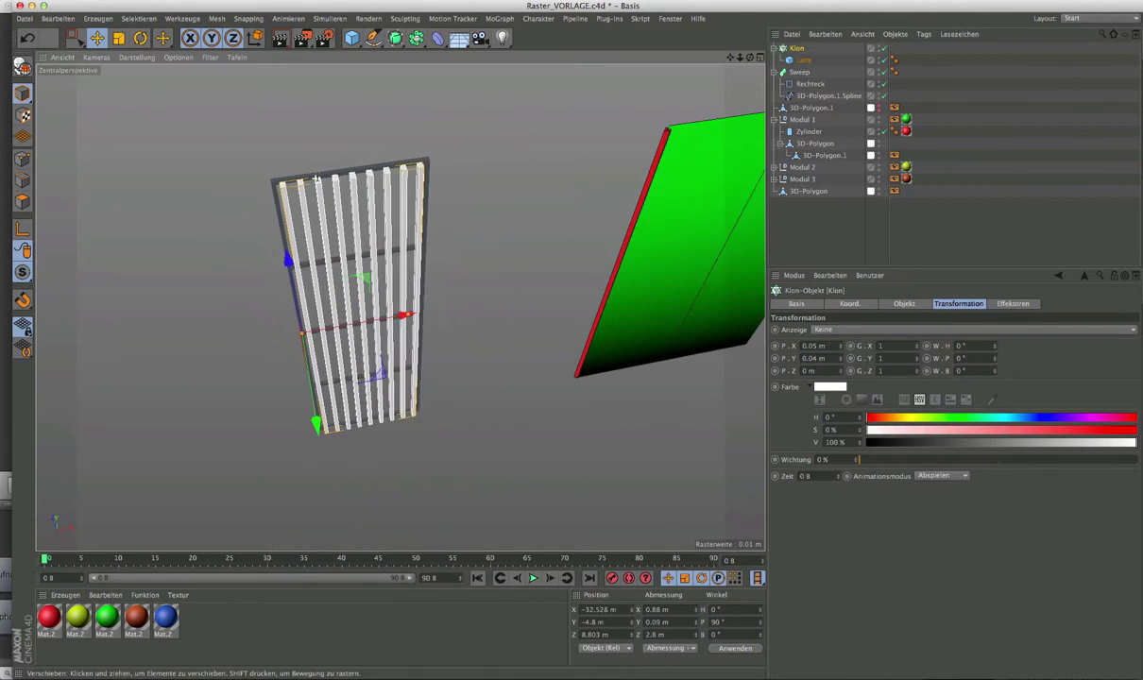
pyautogui.keyDown('alt'); pyautogui.moveTo(400, 307); pyautogui.dragTo(400, 307); pyautogui.keyUp('alt')
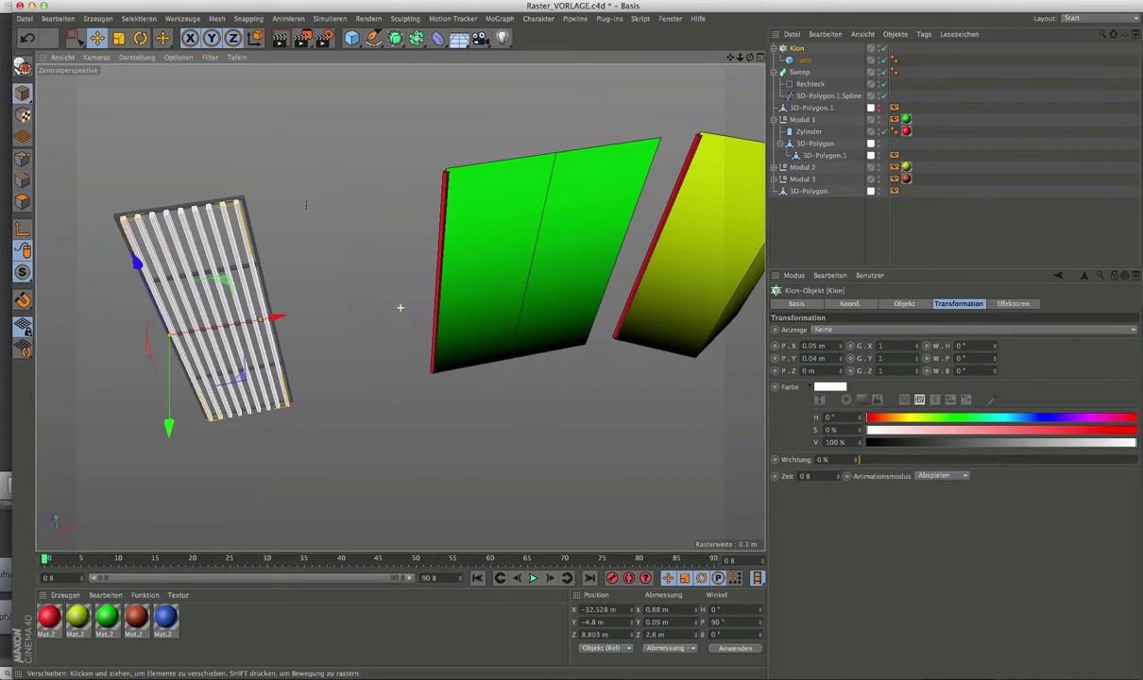
pyautogui.click(799, 48)
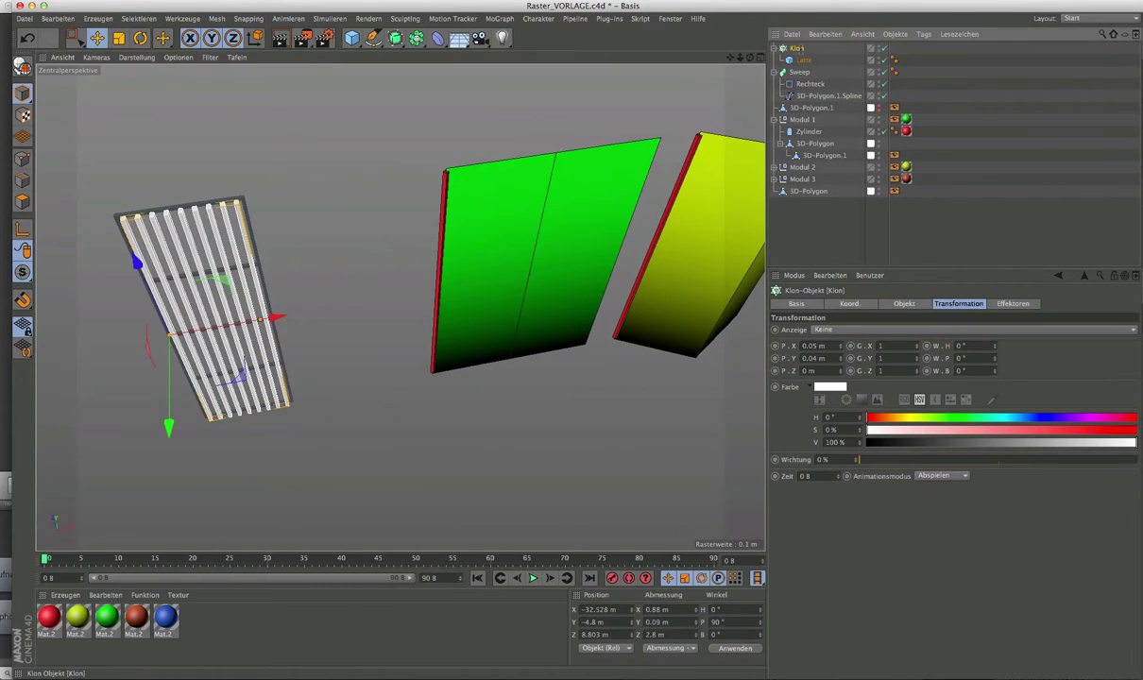
# Add a Null object and give it the transform of 3D-Polygon.1.Spline
pyautogui.keyDown('ctrl'); pyautogui.click(828, 51); pyautogui.keyUp('ctrl')
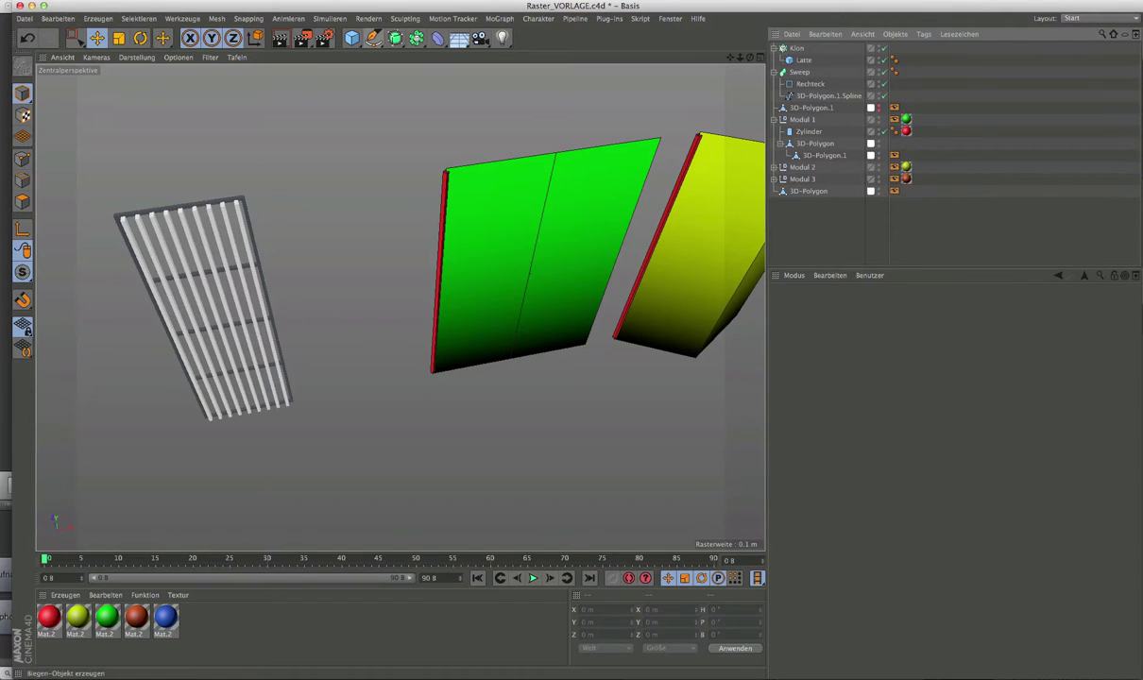
pyautogui.click(798, 48)
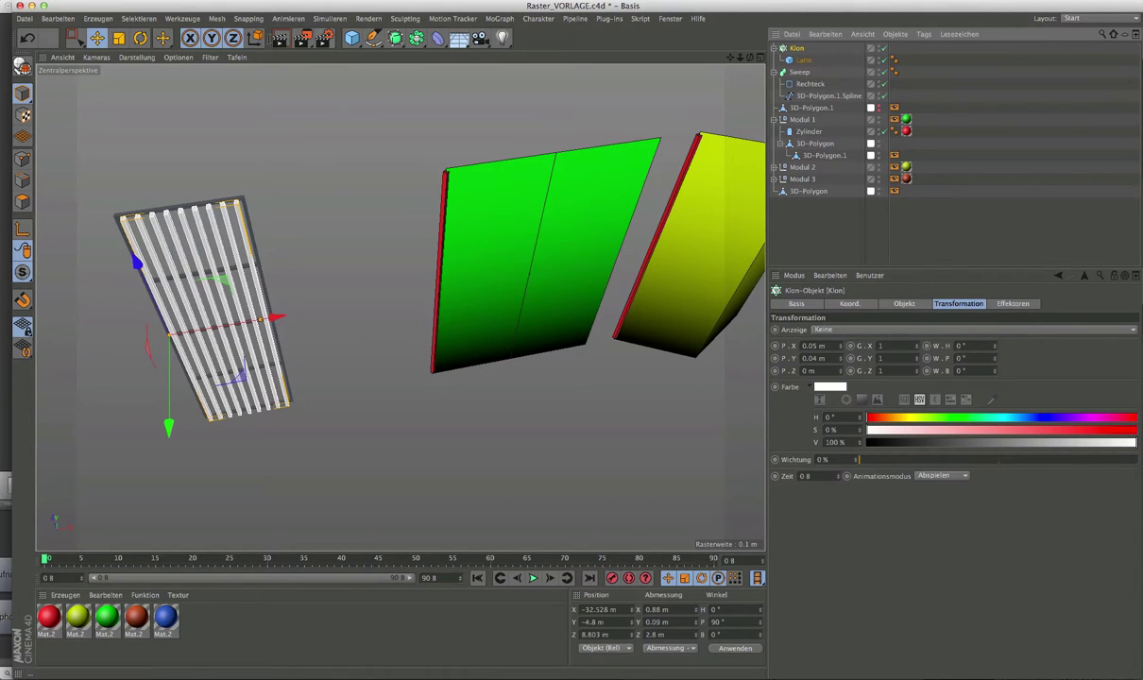
pyautogui.click(352, 38)
pyautogui.click(396, 53)
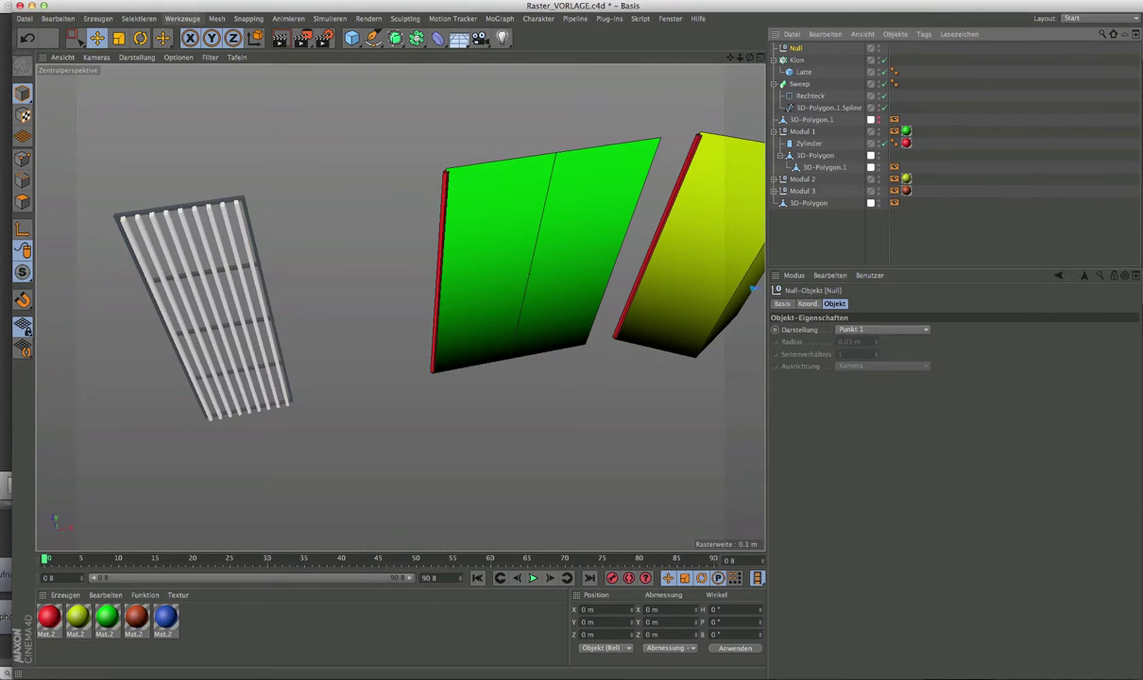
pyautogui.click(162, 38)
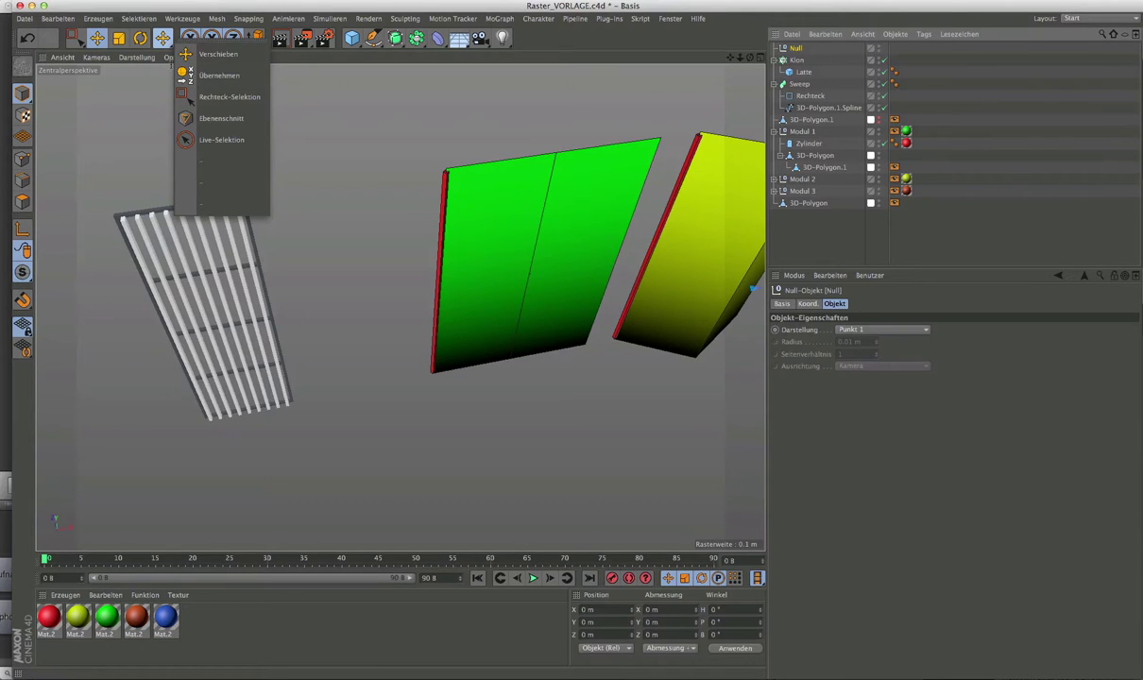
pyautogui.click(219, 75)
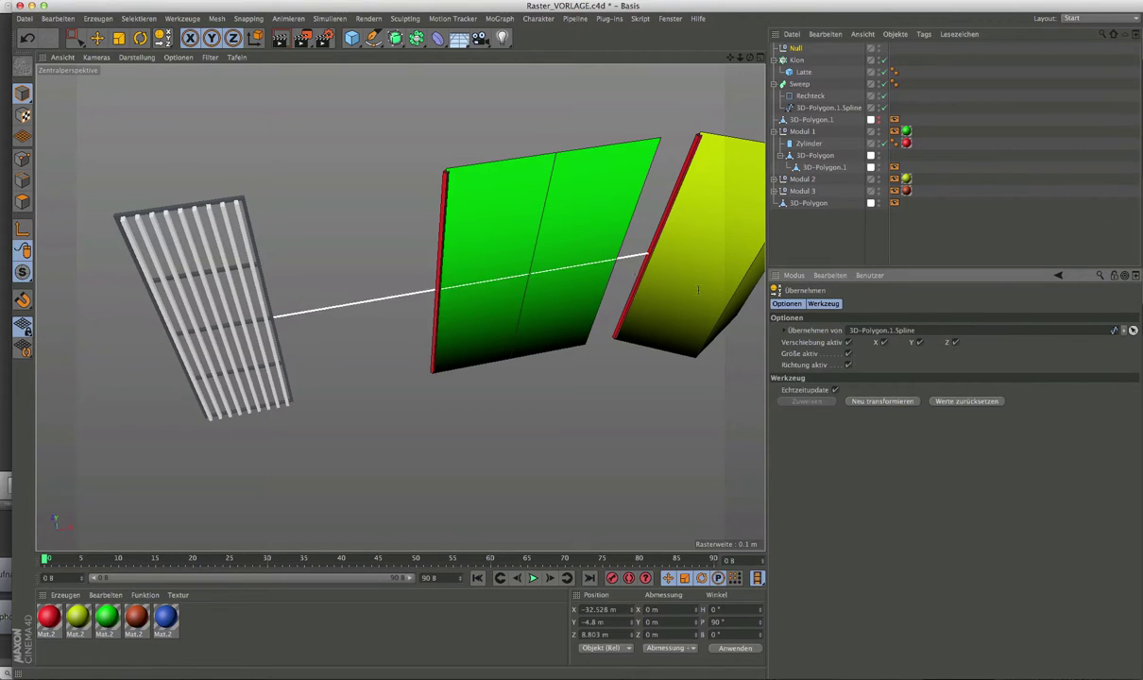
pyautogui.click(97, 38)
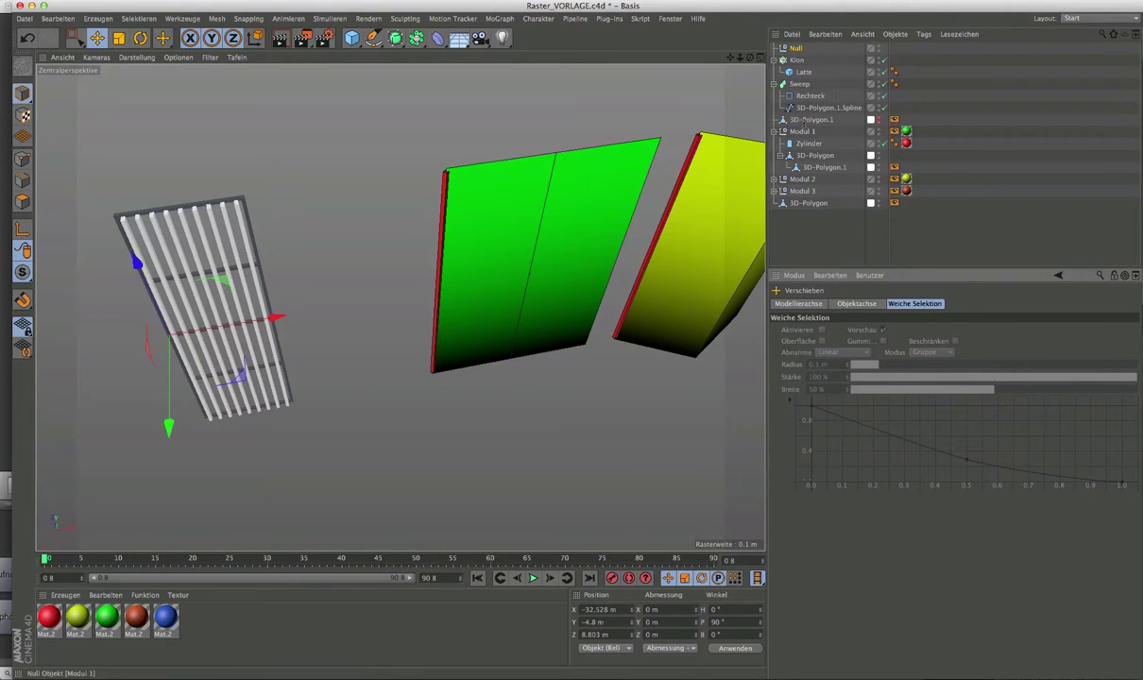
pyautogui.click(217, 303)
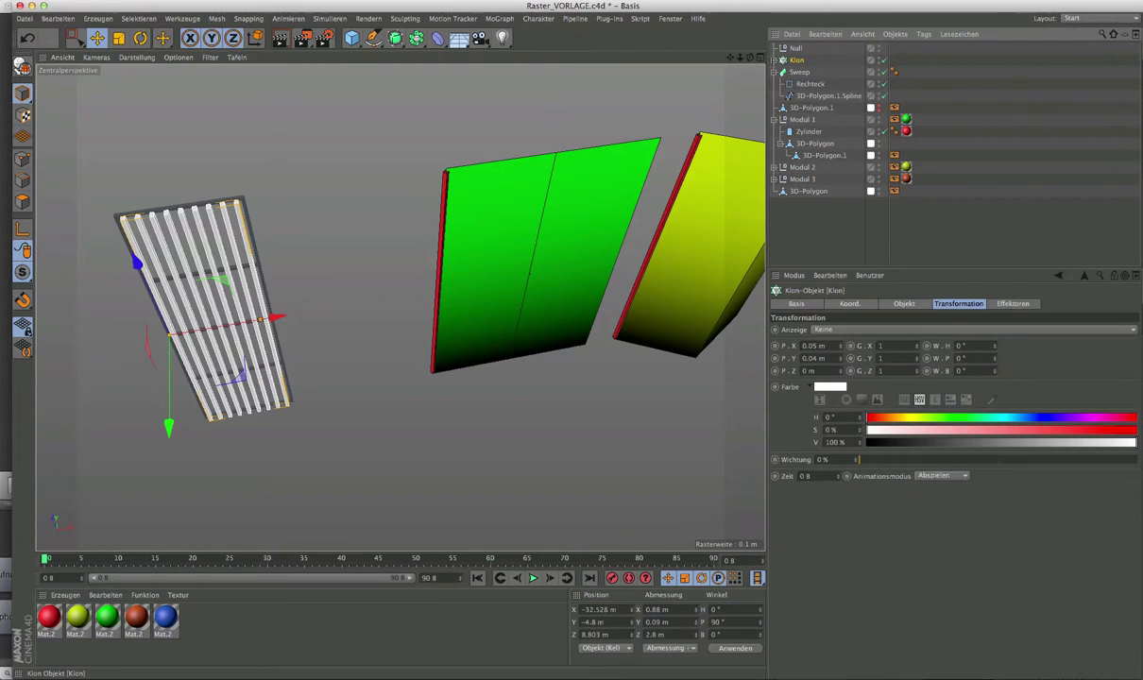
# Rename the cloner to 'Klon Lattung' and the sweep to 'Sweep Rahmen'
pyautogui.click(774, 60)
pyautogui.click(774, 72)
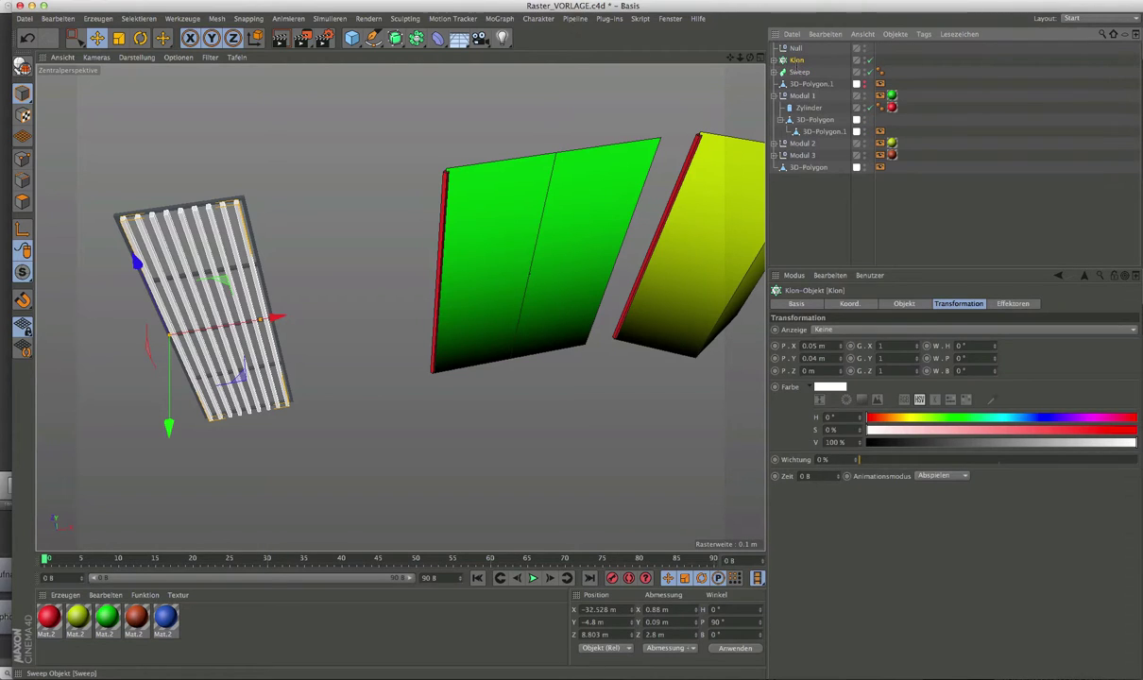
pyautogui.doubleClick(797, 59)
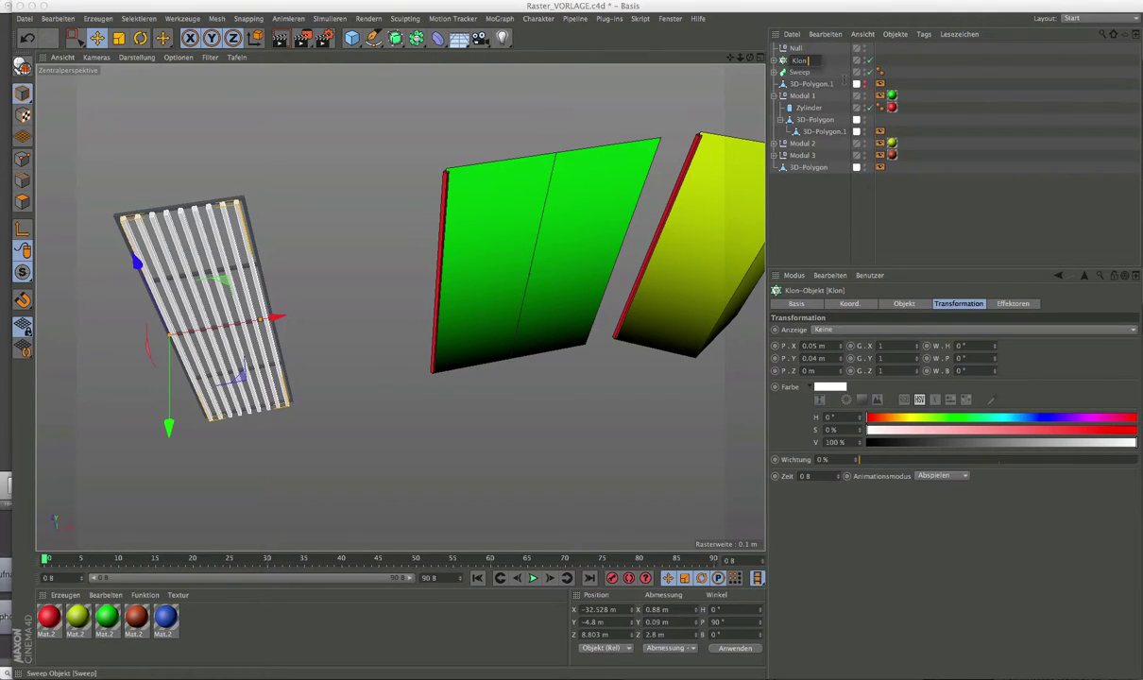
pyautogui.write('Ltte')
pyautogui.write('ung')
pyautogui.press('Return')
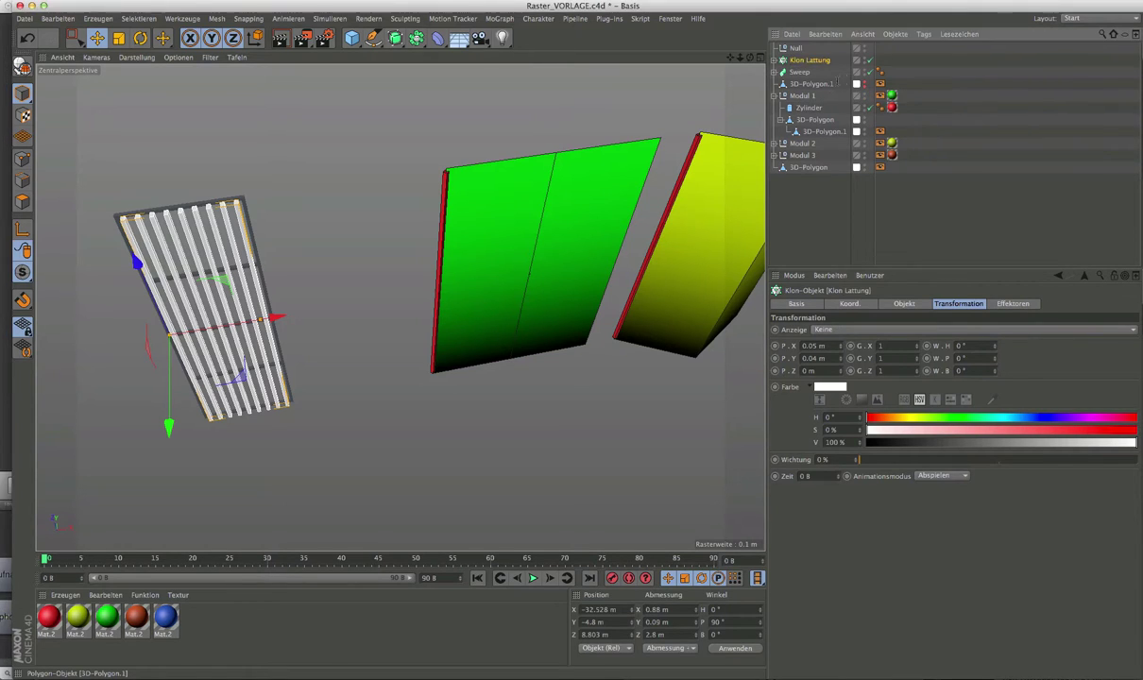
pyautogui.click(799, 72)
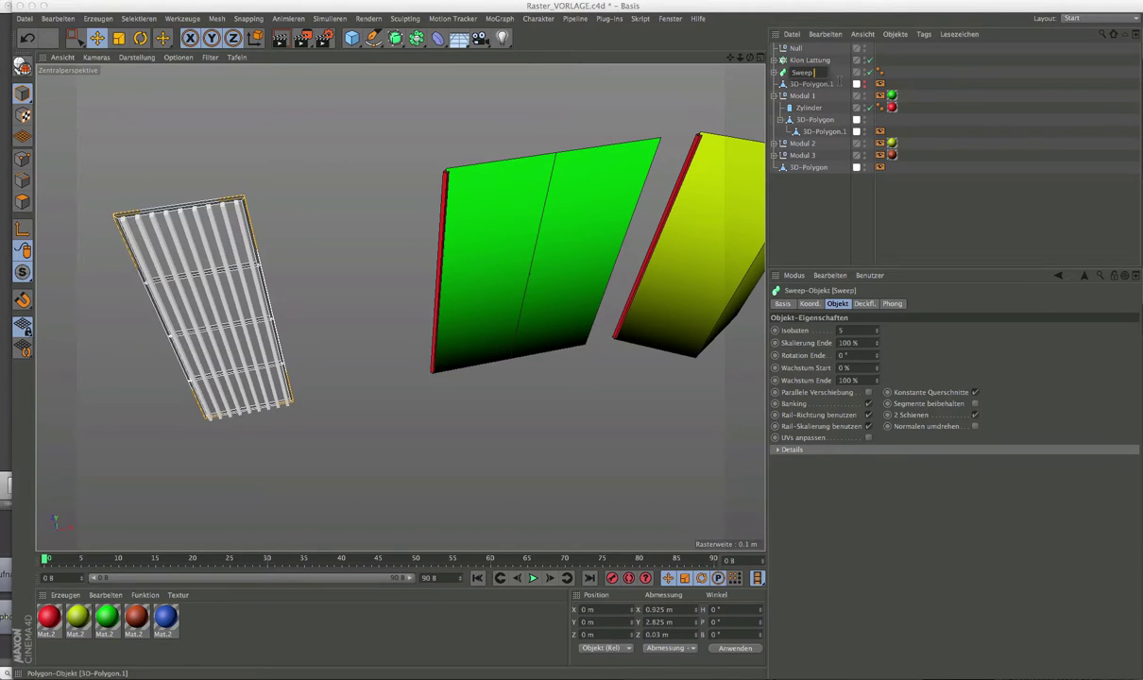
pyautogui.write('p Rahmen')
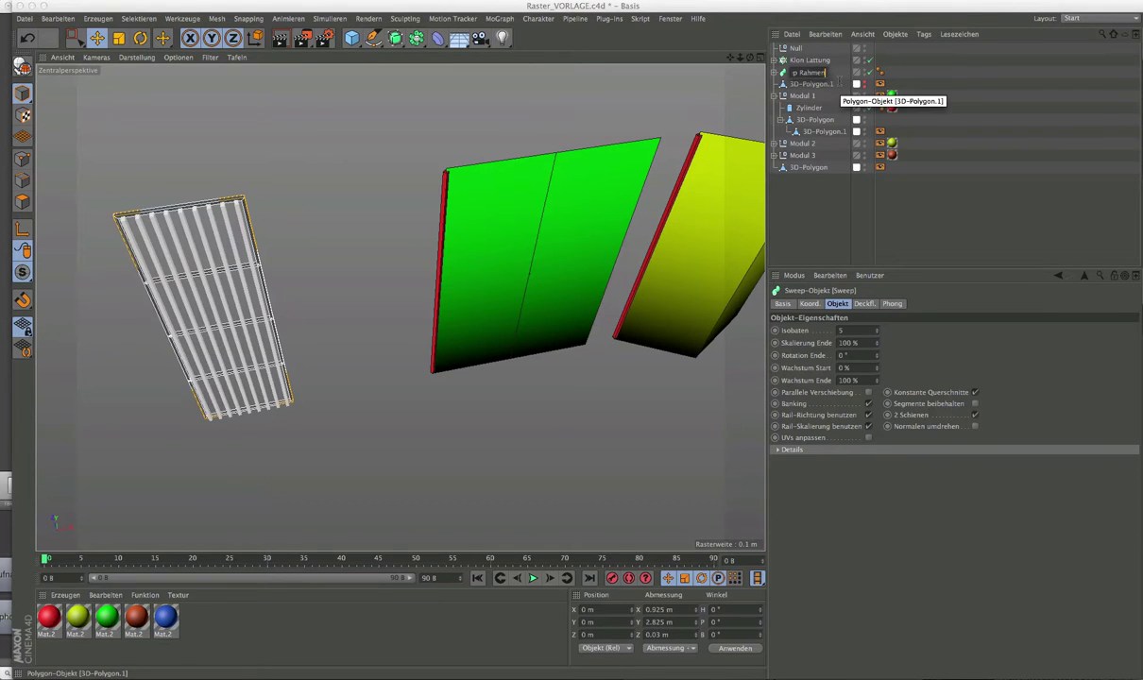
pyautogui.press('Return')
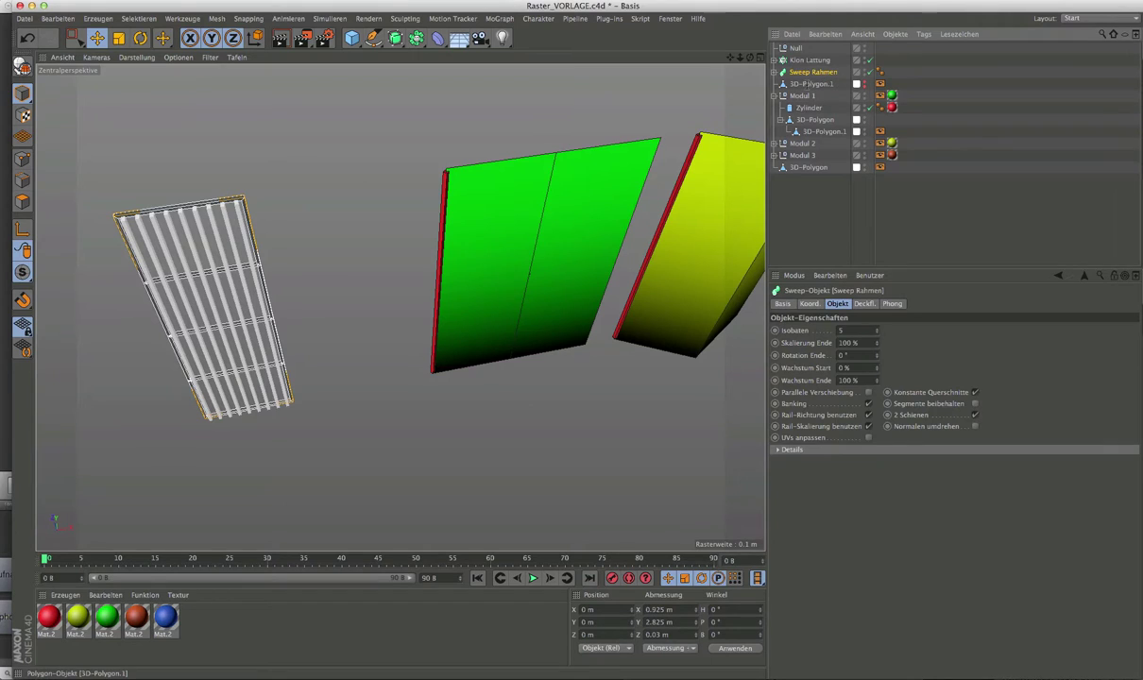
# Rename 3D-Polygon.1 to '3D-Polygon Basis'
pyautogui.click(814, 84)
pyautogui.doubleClick(812, 84)
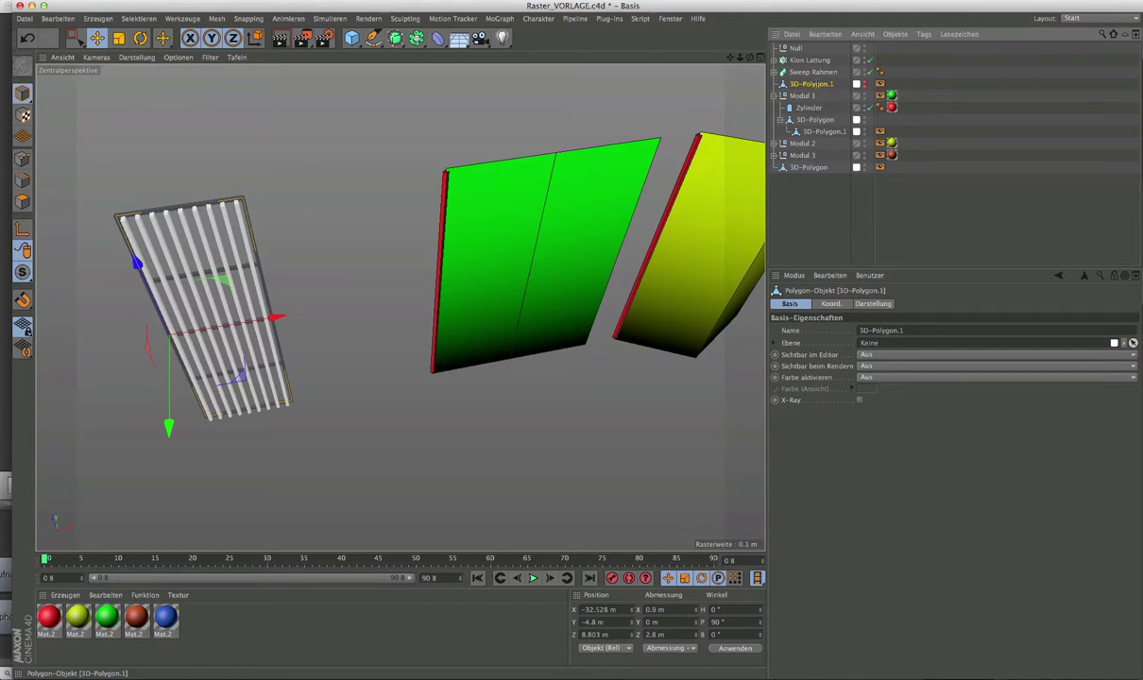
pyautogui.click(837, 84)
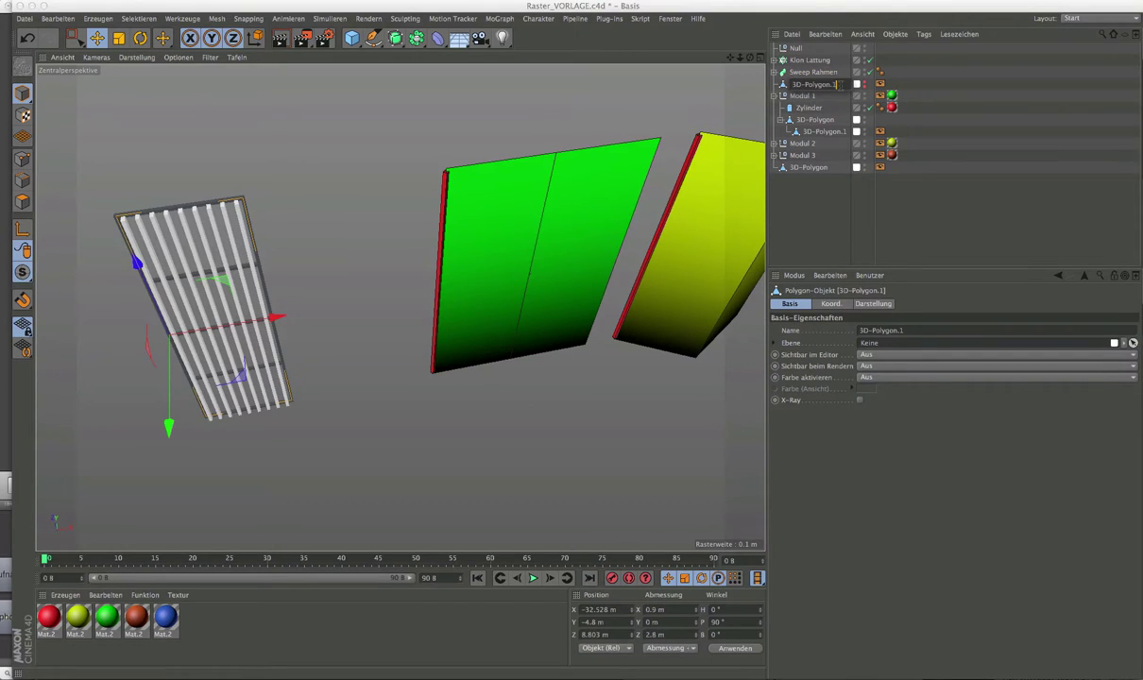
pyautogui.press('BackSpace')
pyautogui.press('BackSpace')
pyautogui.write('asis')
pyautogui.press('Return')
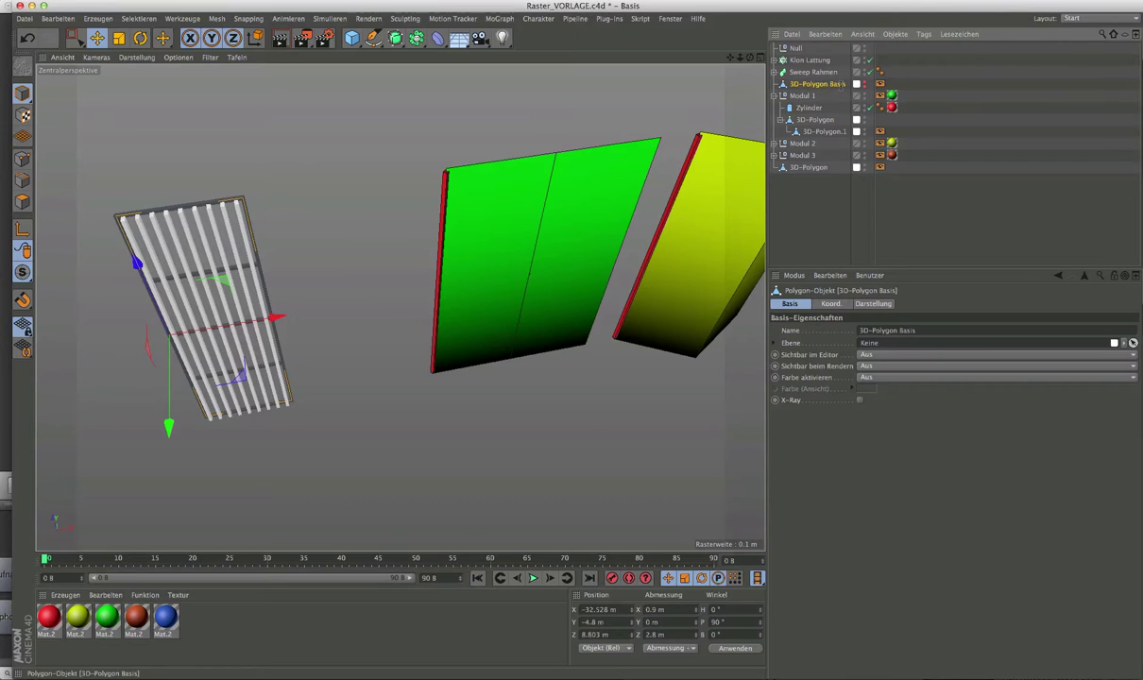
# Group the three objects under a new null named 'Grundmodul'
pyautogui.keyDown('shift'); pyautogui.click(807, 59); pyautogui.keyUp('shift')
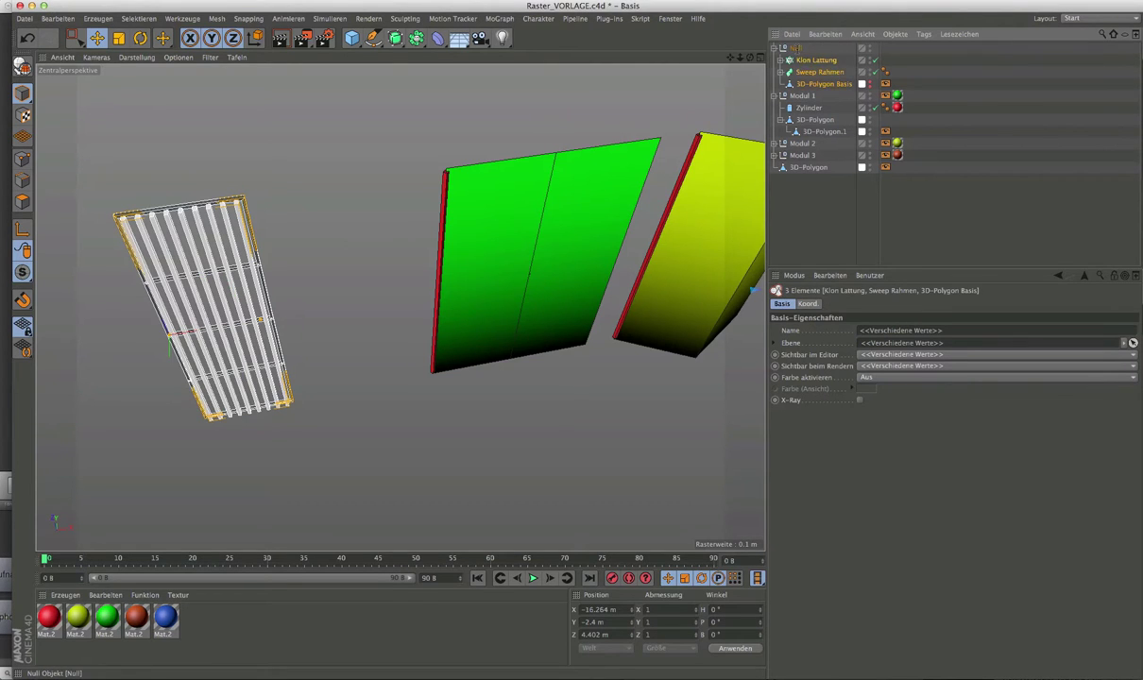
pyautogui.hotkey('alt', 'g')
pyautogui.doubleClick(803, 48)
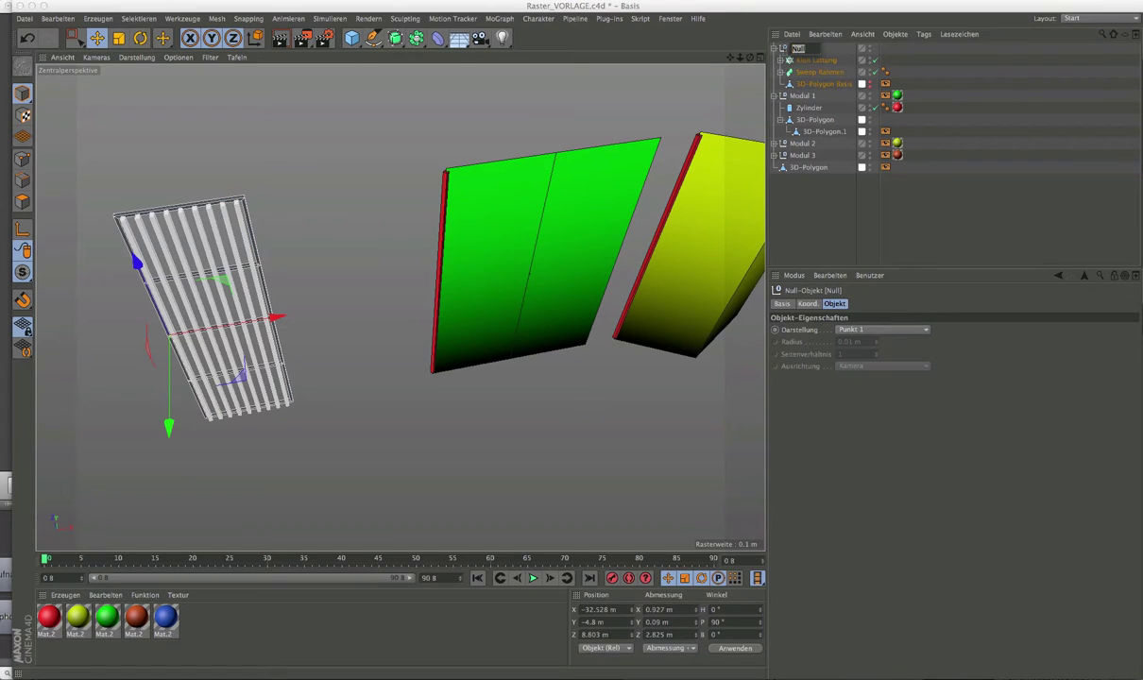
pyautogui.write('Grundm')
pyautogui.write('odul')
pyautogui.press('Return')
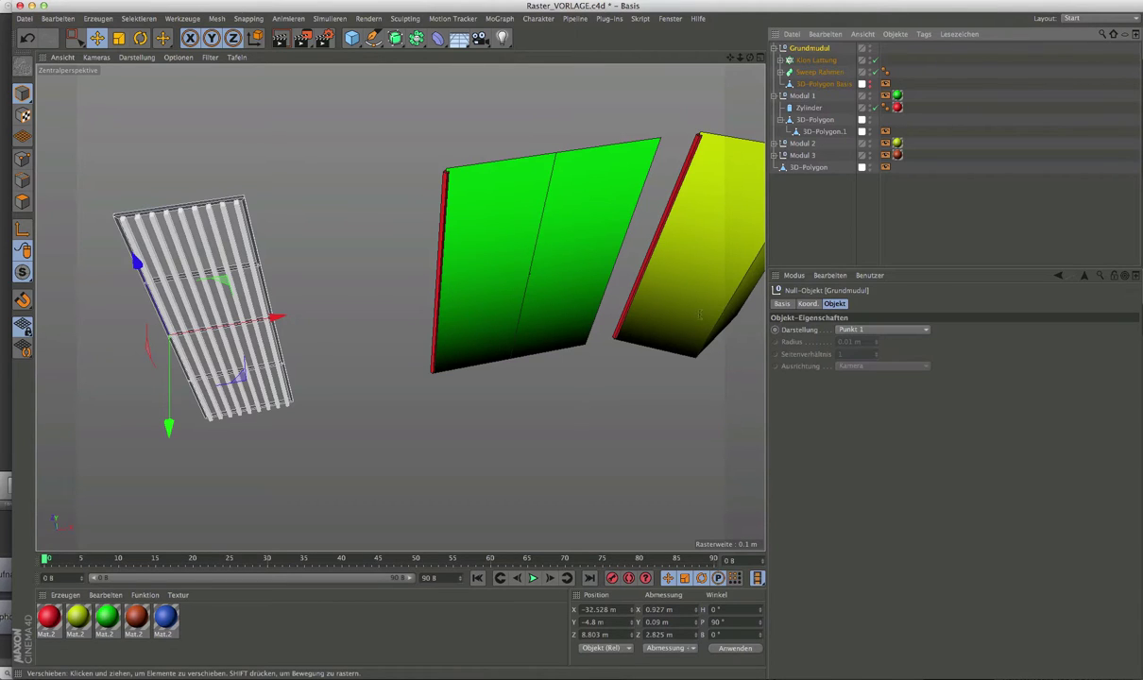
# Move each 3D-Polygon.1 out of 3D-Polygon to sit directly under Modul 1, 2 and 3
pyautogui.moveTo(658, 302)
pyautogui.keyDown('alt'); pyautogui.mouseDown(button='middle')
pyautogui.moveTo(363, 297)
pyautogui.moveTo(401, 305)
pyautogui.mouseUp(button='middle'); pyautogui.keyUp('alt')
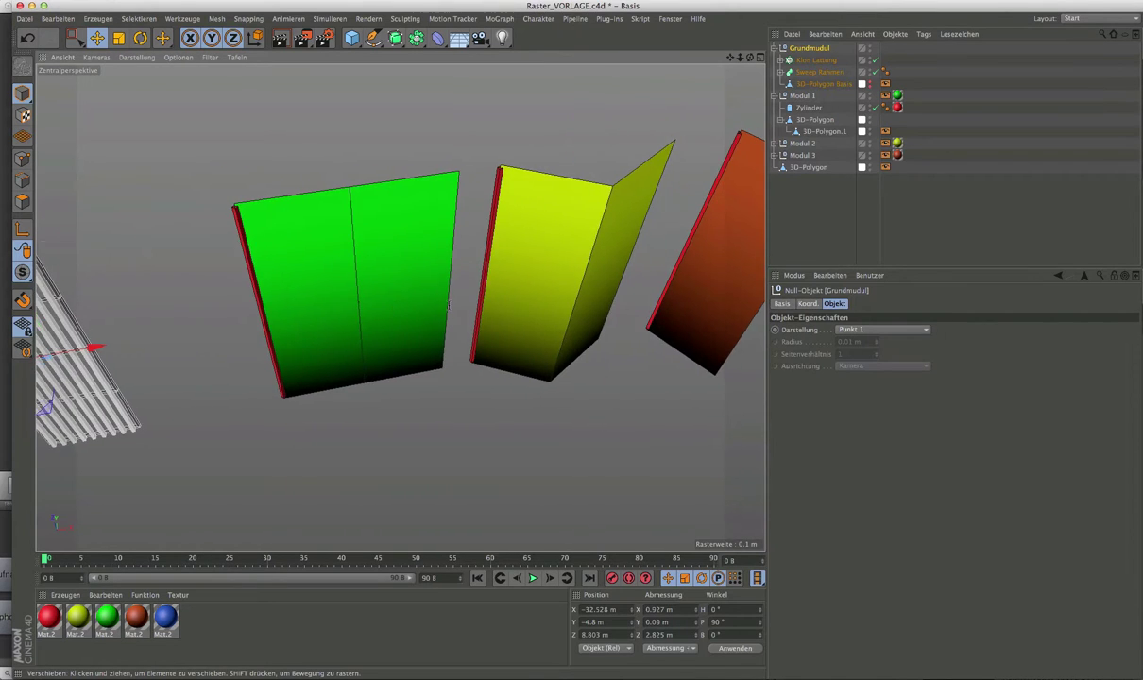
pyautogui.scroll(-2, 448, 306)
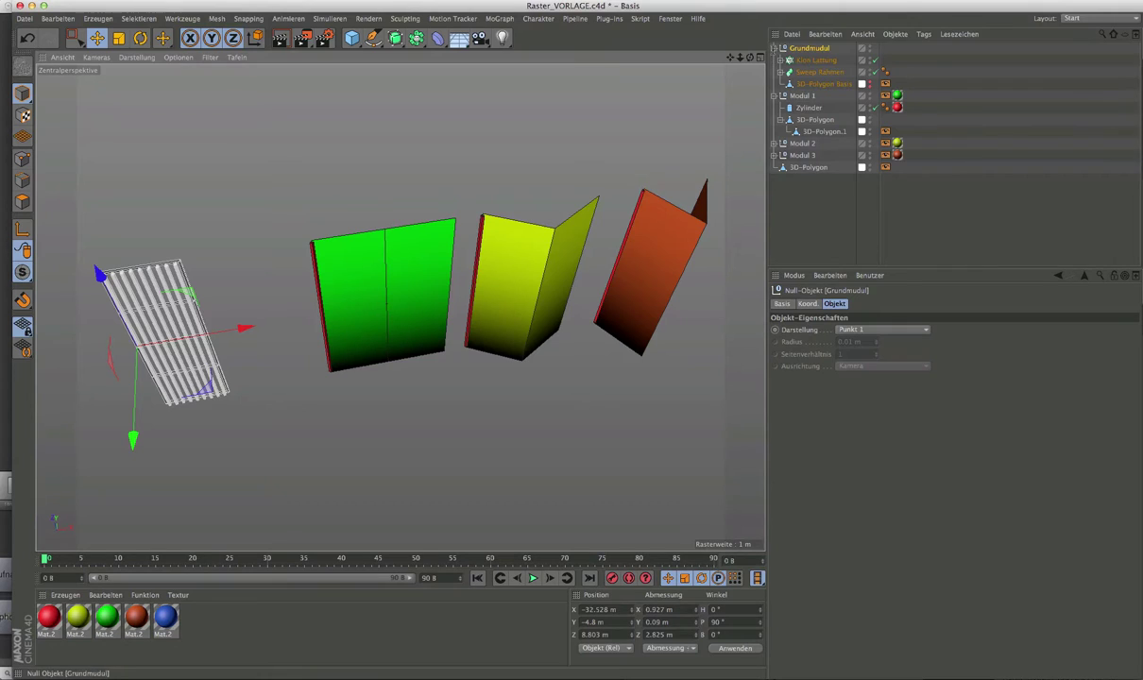
pyautogui.press('Delete')
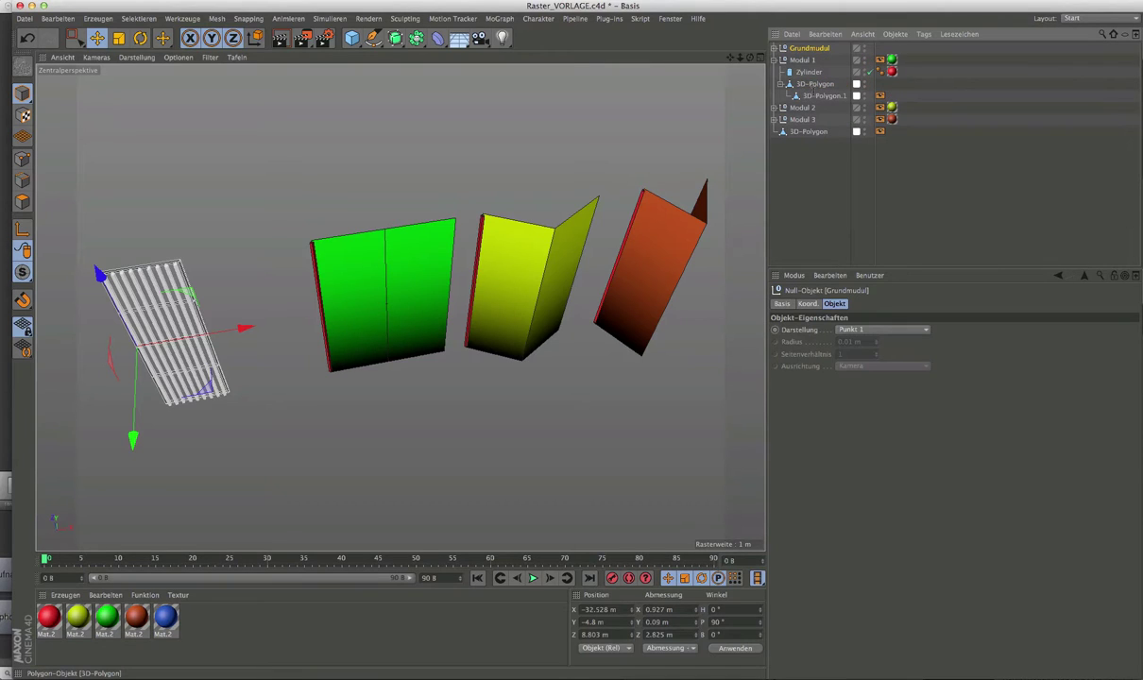
pyautogui.click(822, 96)
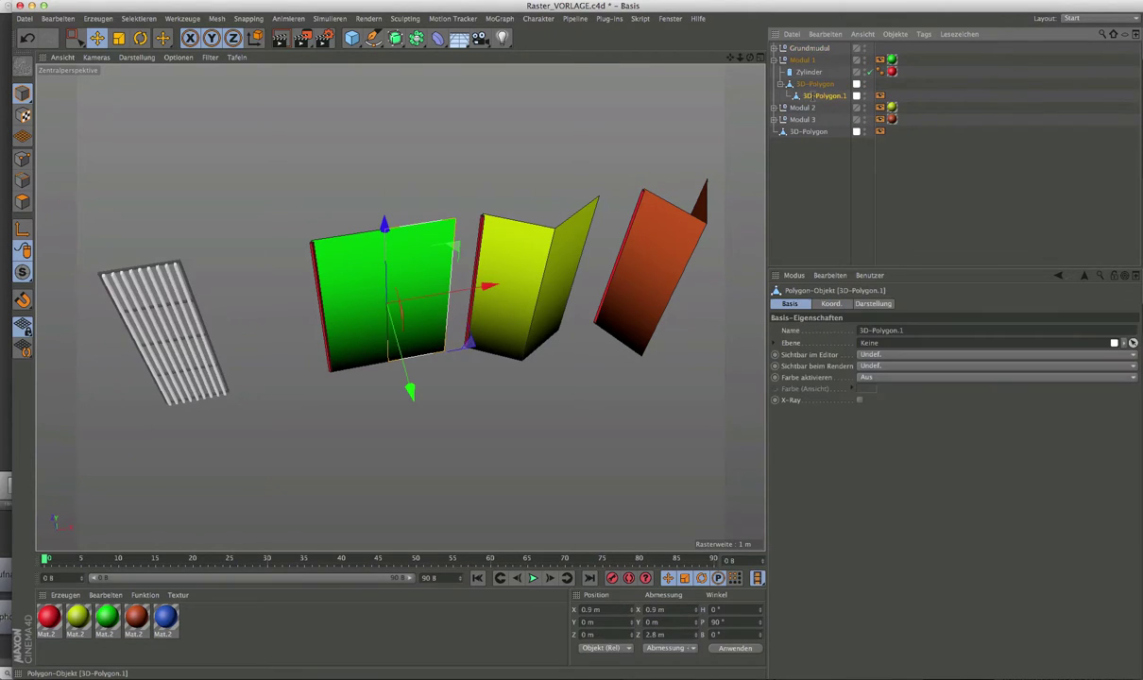
pyautogui.moveTo(821, 95); pyautogui.dragTo(794, 83)
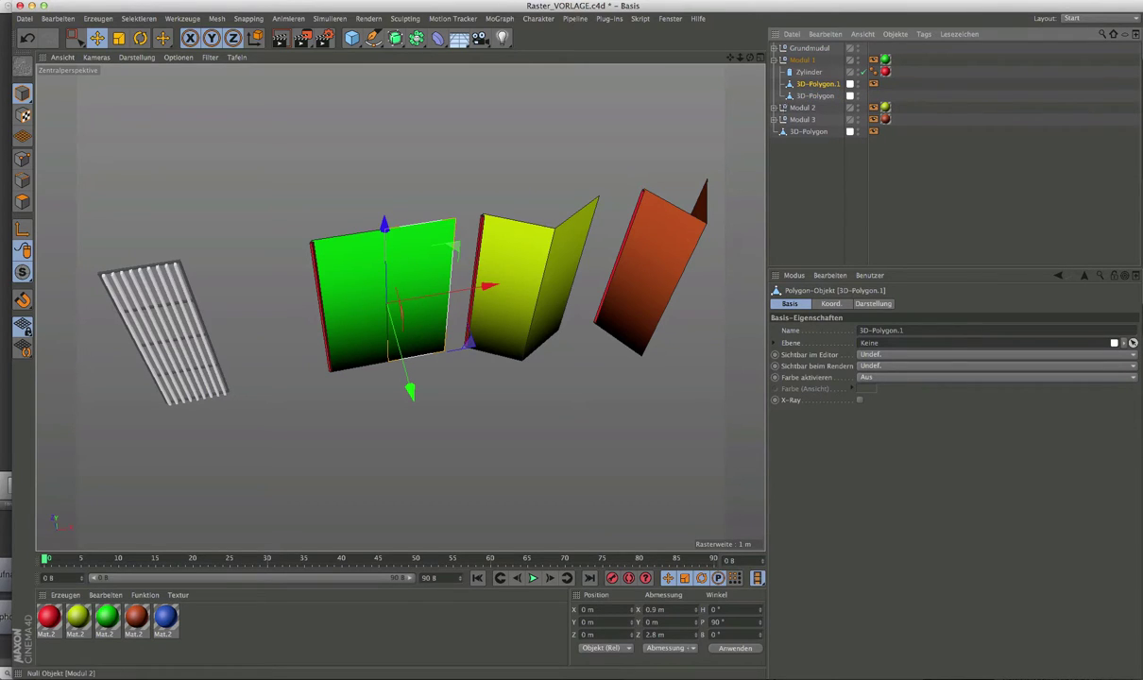
pyautogui.click(774, 107)
pyautogui.click(823, 143)
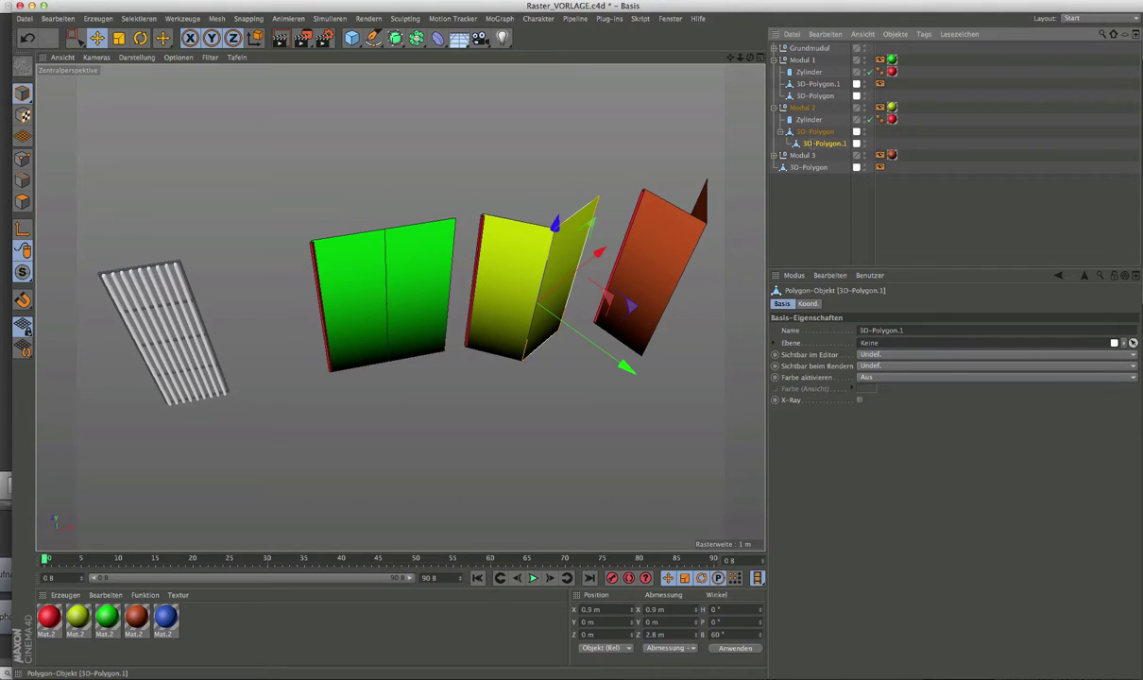
pyautogui.moveTo(821, 142)
pyautogui.mouseDown()
pyautogui.moveTo(814, 125)
pyautogui.moveTo(814, 179)
pyautogui.mouseUp()
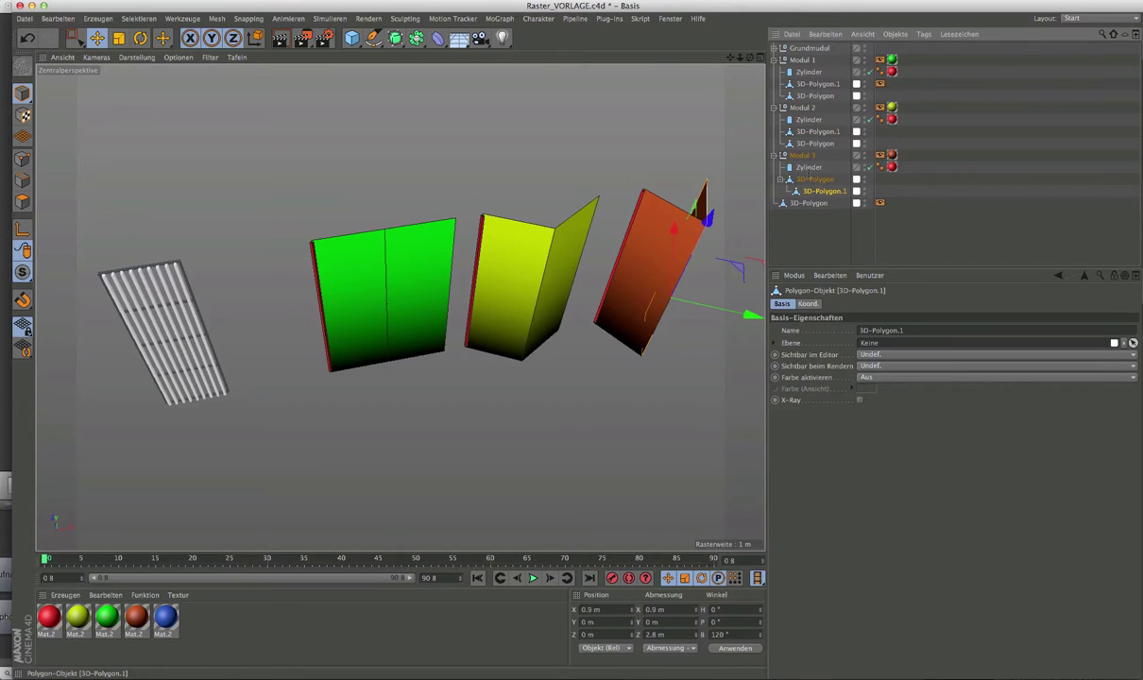
pyautogui.moveTo(823, 191); pyautogui.dragTo(818, 178)
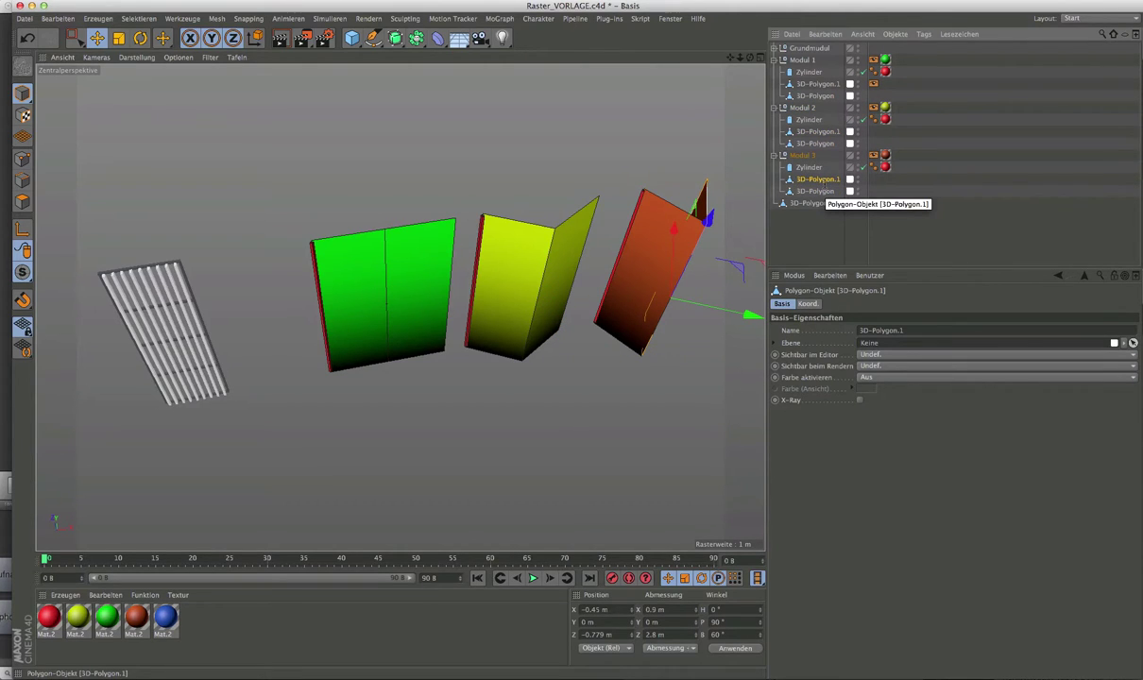
pyautogui.click(810, 48)
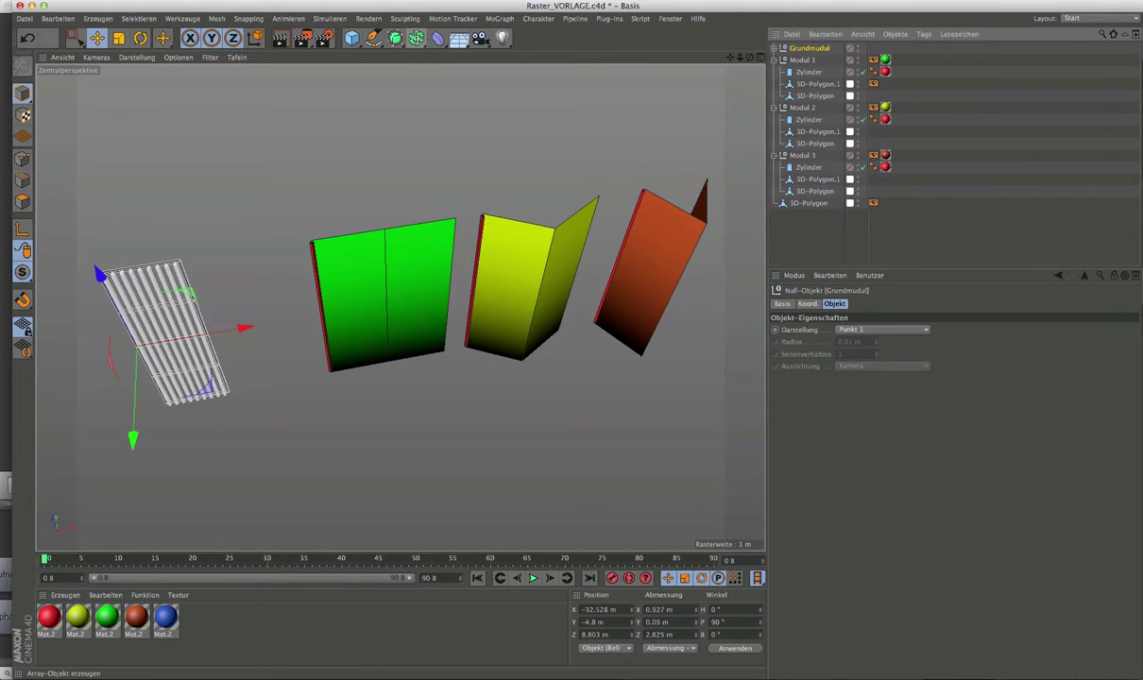
# Create an instance of Grundmodul and move it along X beside the green panel
pyautogui.click(417, 37)
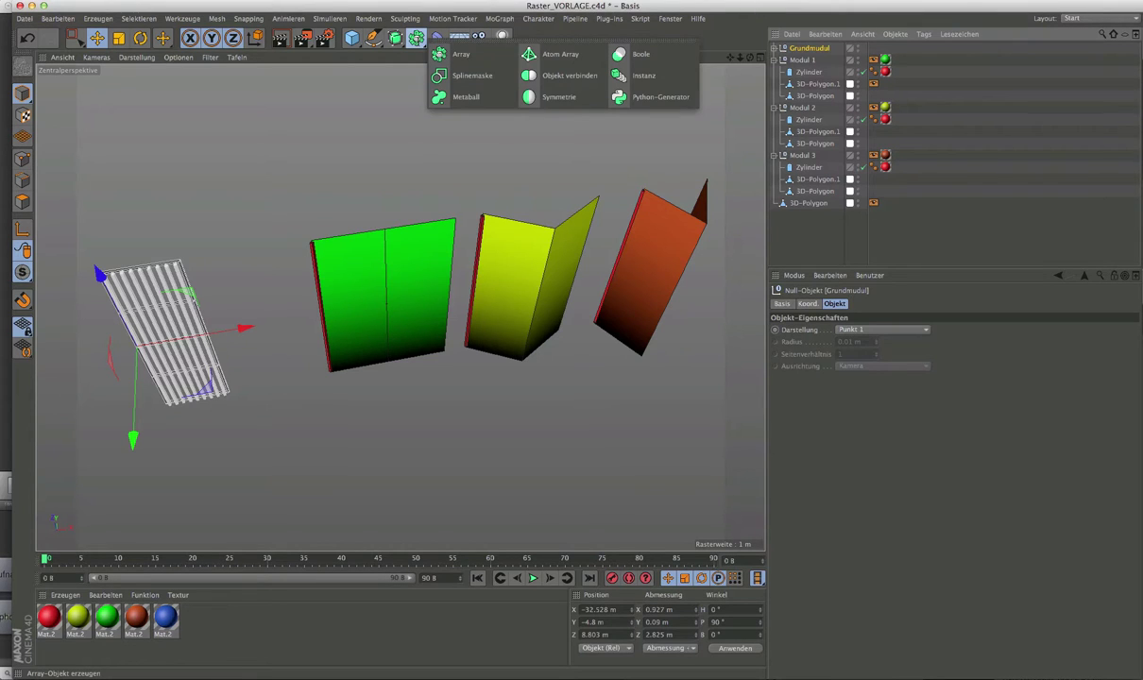
pyautogui.click(646, 76)
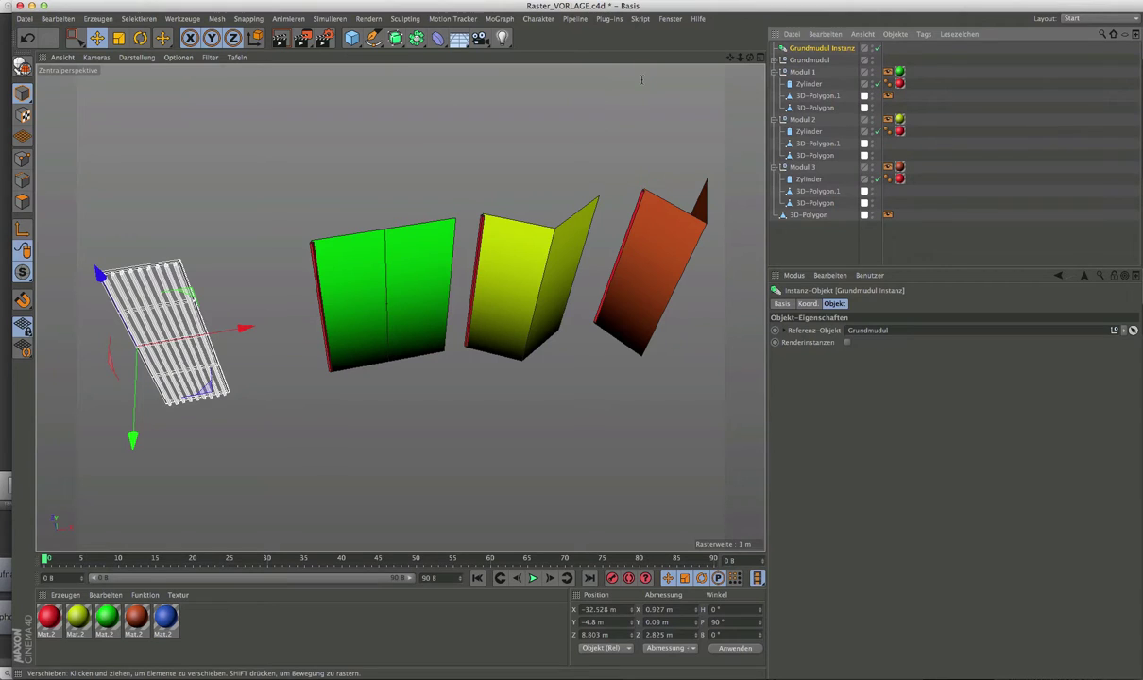
pyautogui.moveTo(242, 328); pyautogui.dragTo(332, 310)
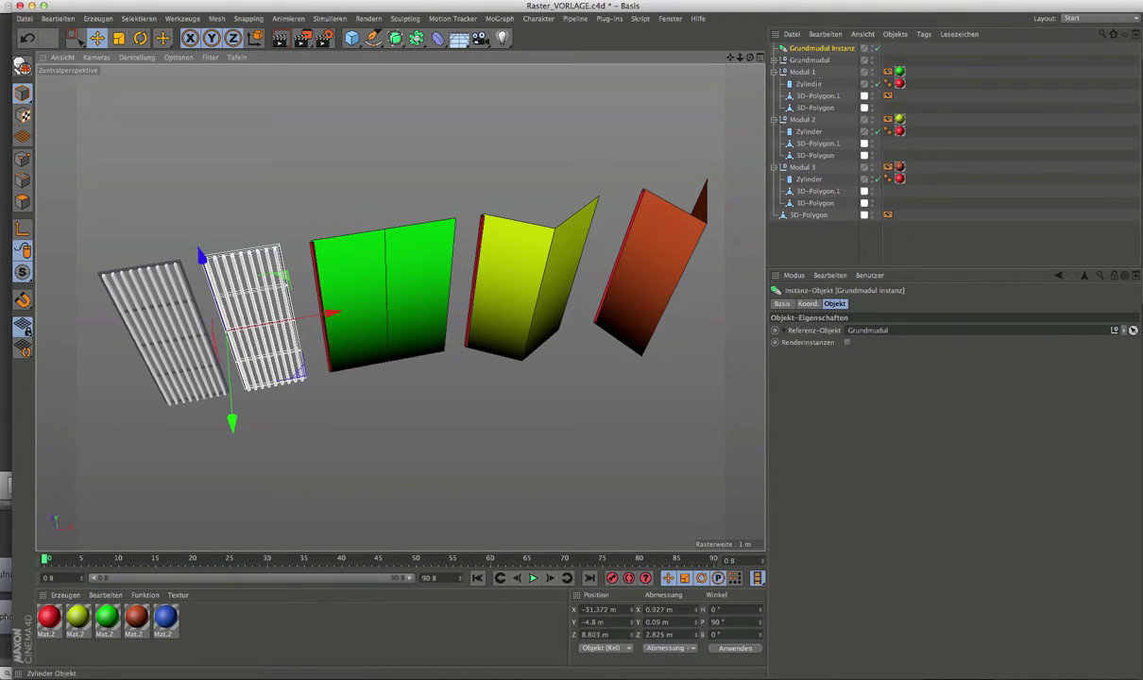
# Reduce the Klon Lattung cloner's Anzahl from 9 to 3 slats
pyautogui.click(805, 60)
pyautogui.click(776, 59)
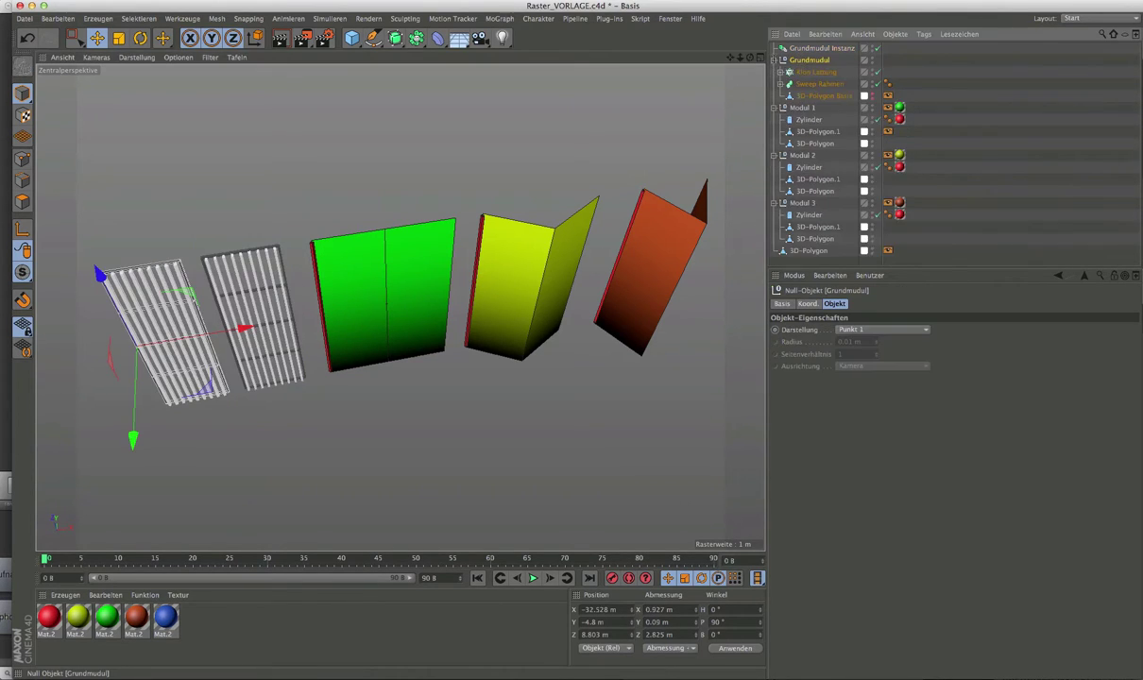
pyautogui.click(816, 72)
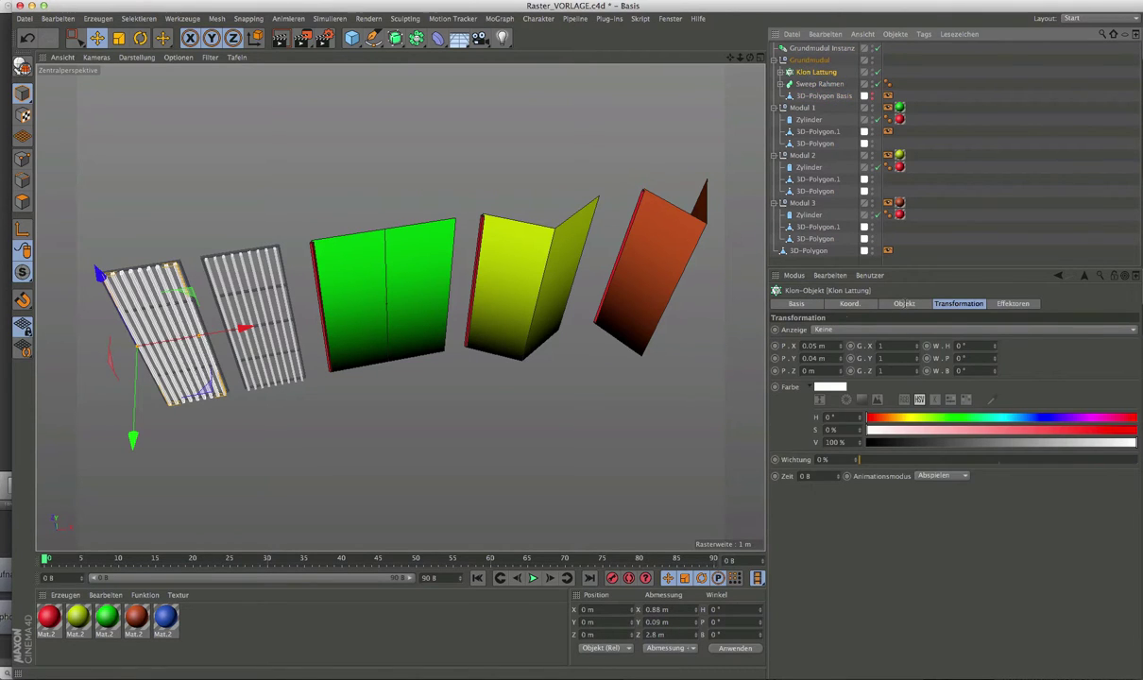
pyautogui.click(903, 303)
pyautogui.moveTo(879, 384); pyautogui.dragTo(866, 385)
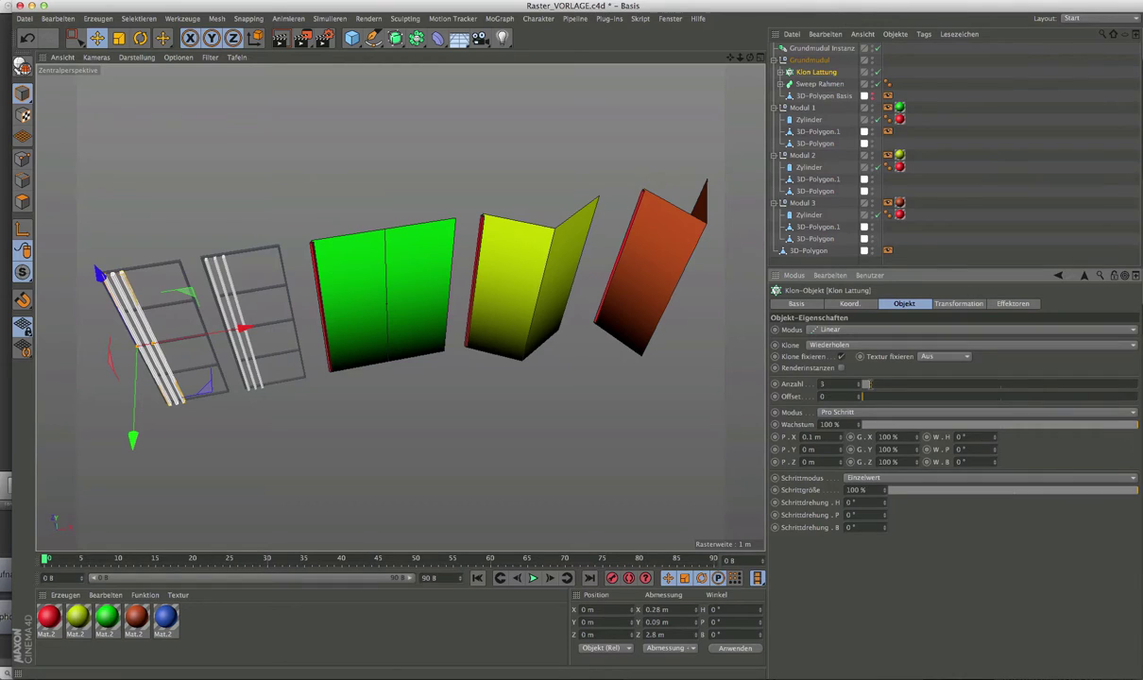
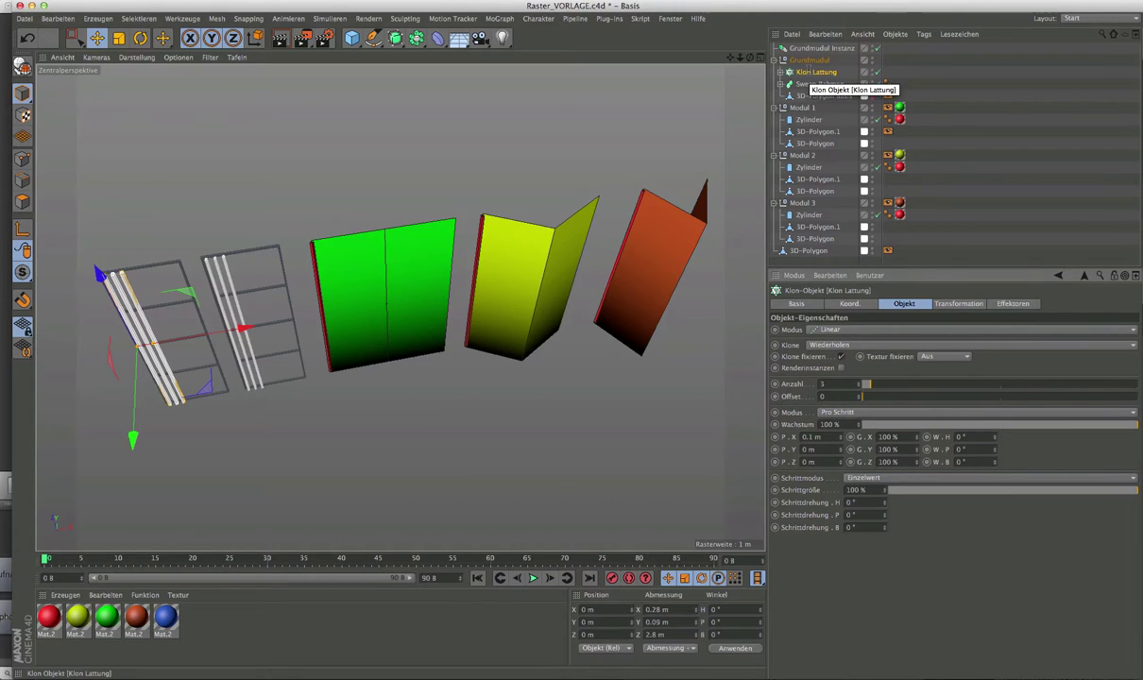
# Set the Klon Lattung cloner's Anzahl to 9 slats, then select Grundmudul Instanz
pyautogui.click(842, 388)
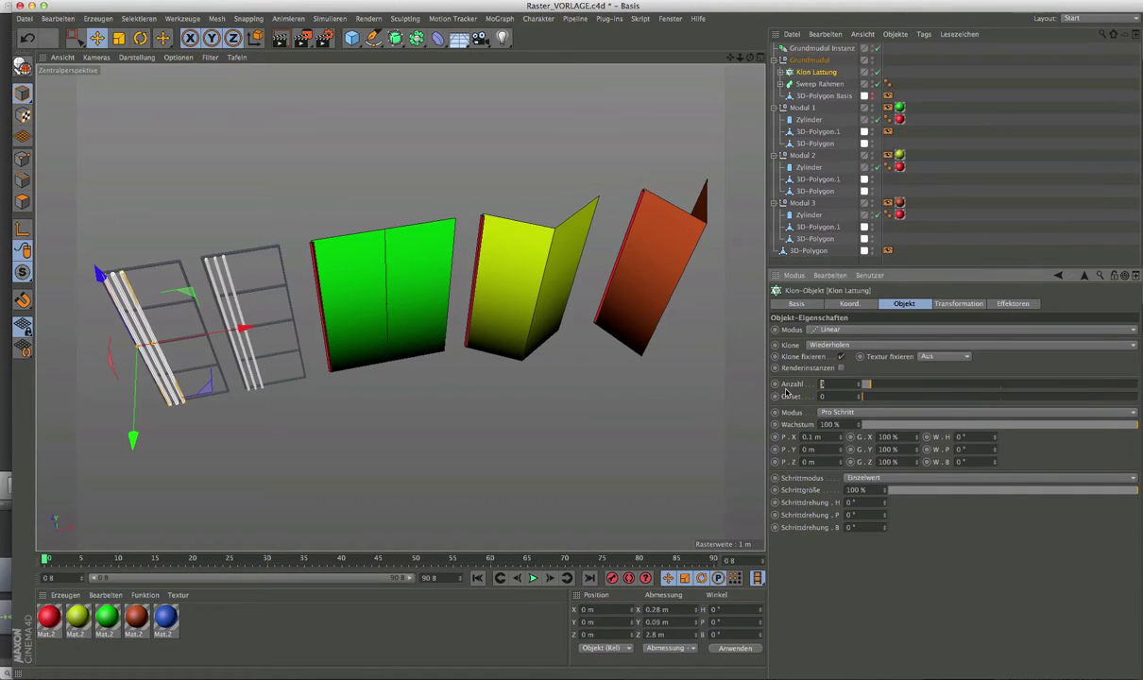
pyautogui.write('6')
pyautogui.press('Return')
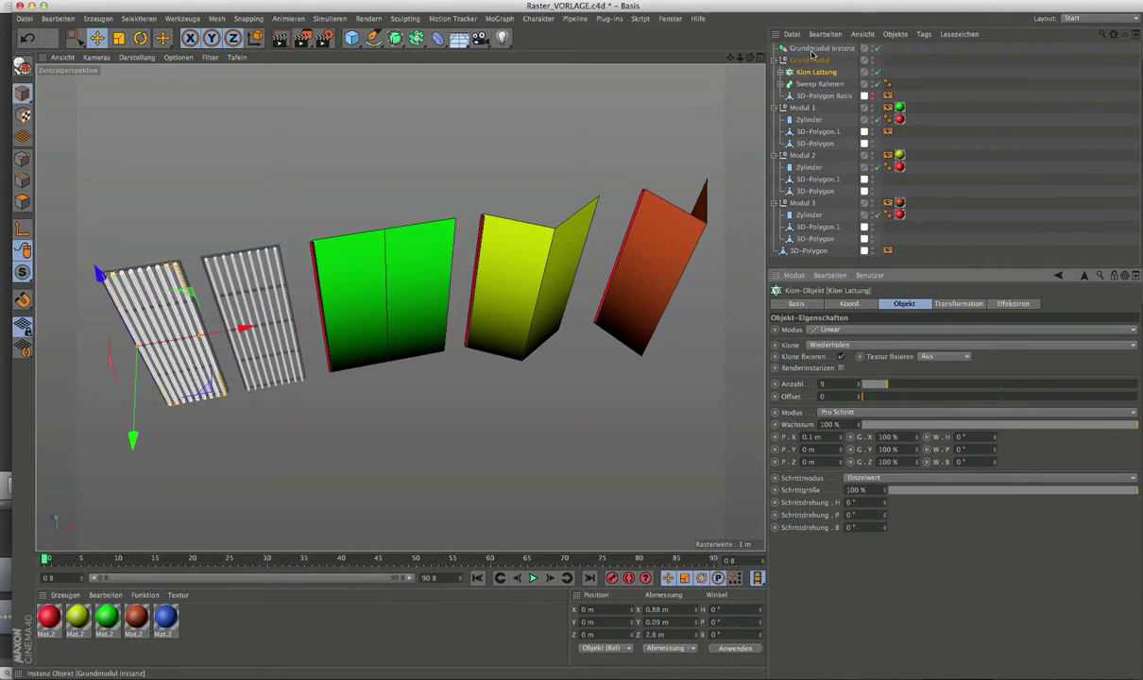
pyautogui.click(777, 48)
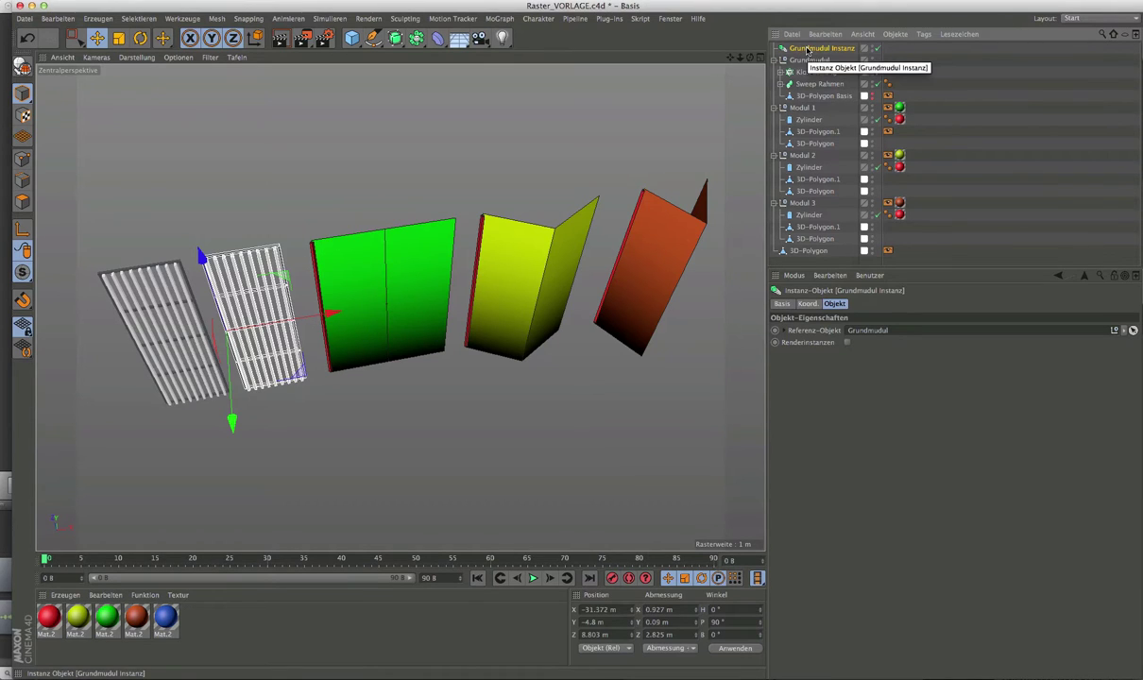
# Align Grundmudul Instanz onto 3D-Polygon.1 with Übernehmen and parent it under Modul 1
pyautogui.click(163, 38)
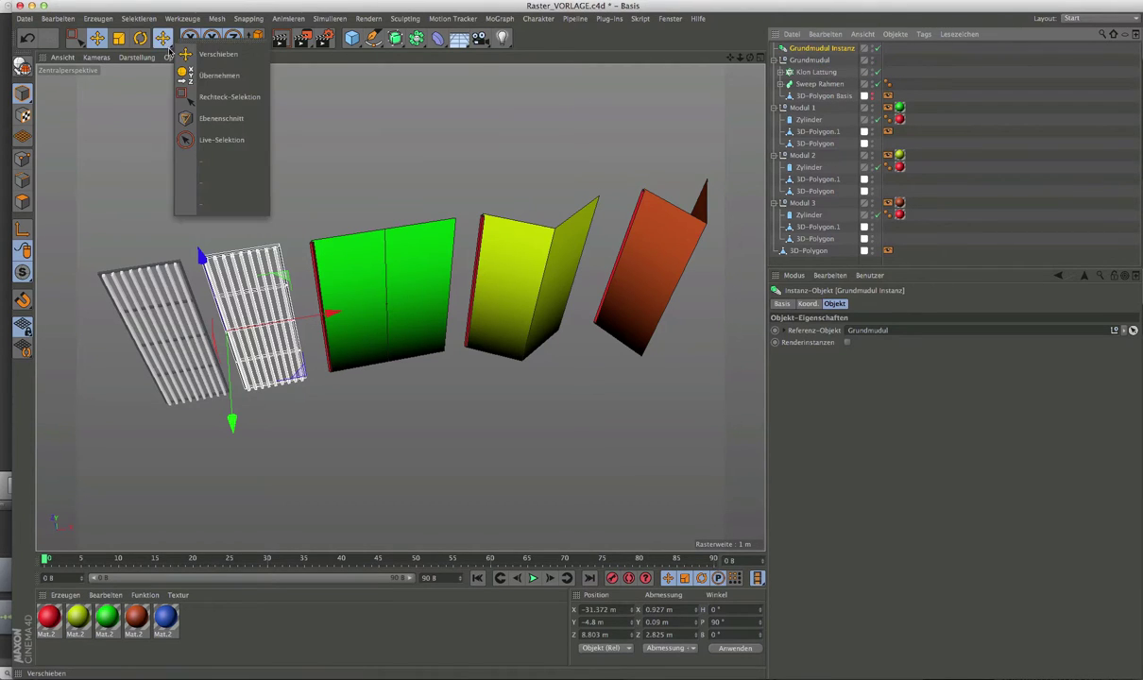
pyautogui.click(211, 75)
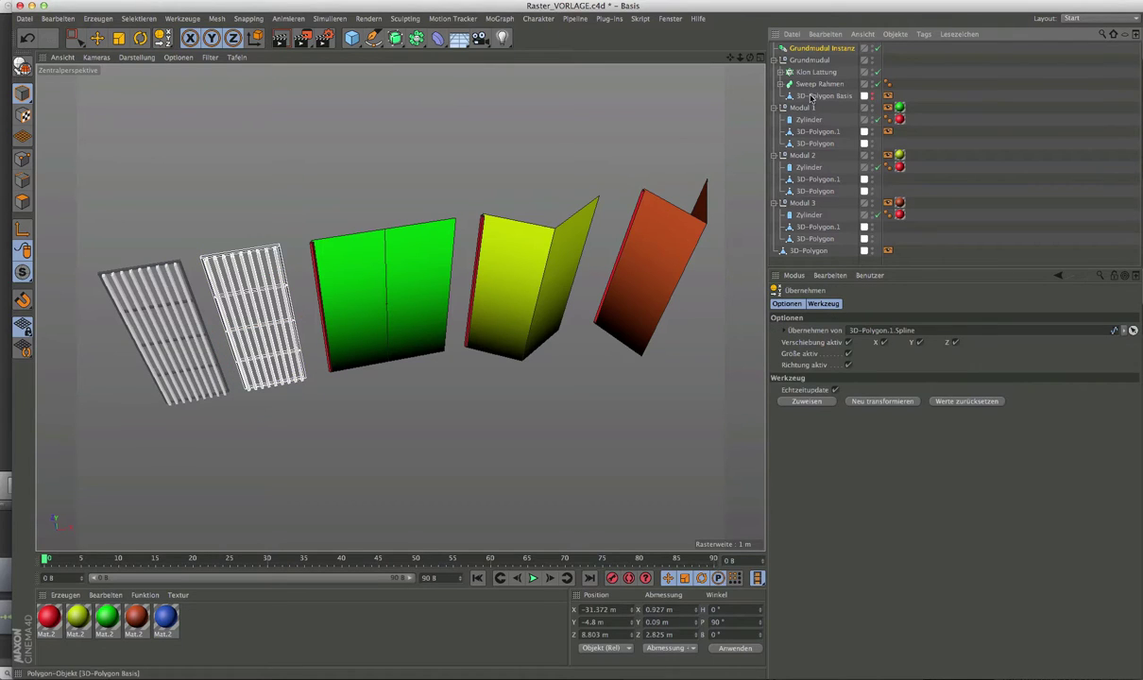
pyautogui.moveTo(813, 133); pyautogui.dragTo(867, 330)
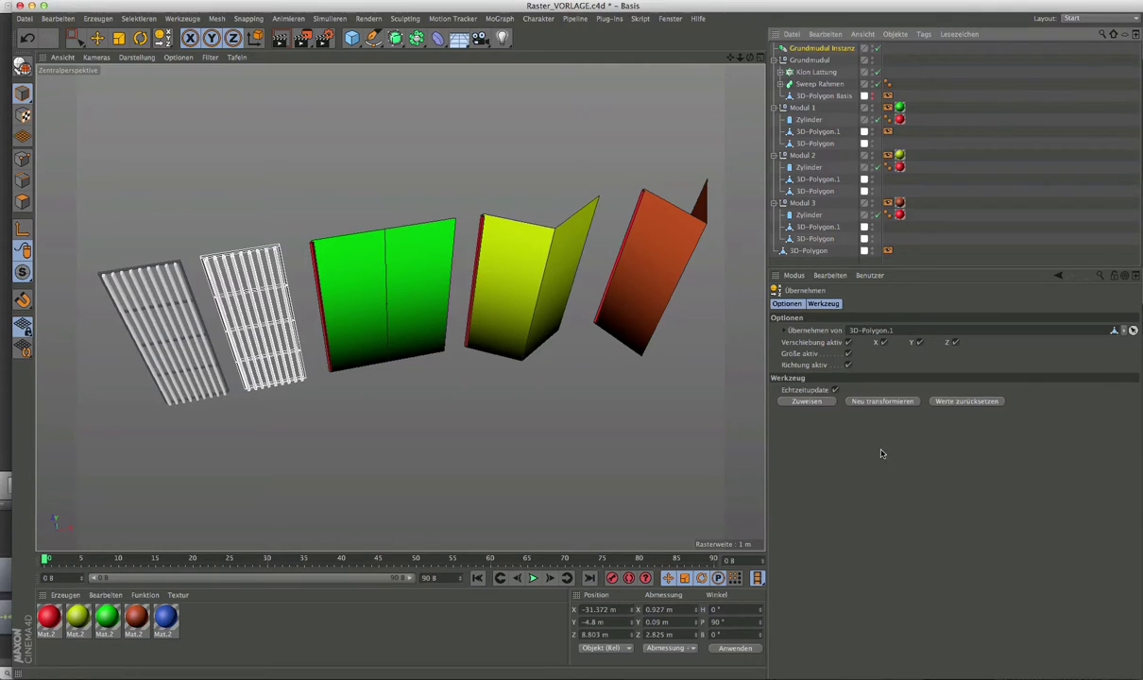
pyautogui.click(884, 401)
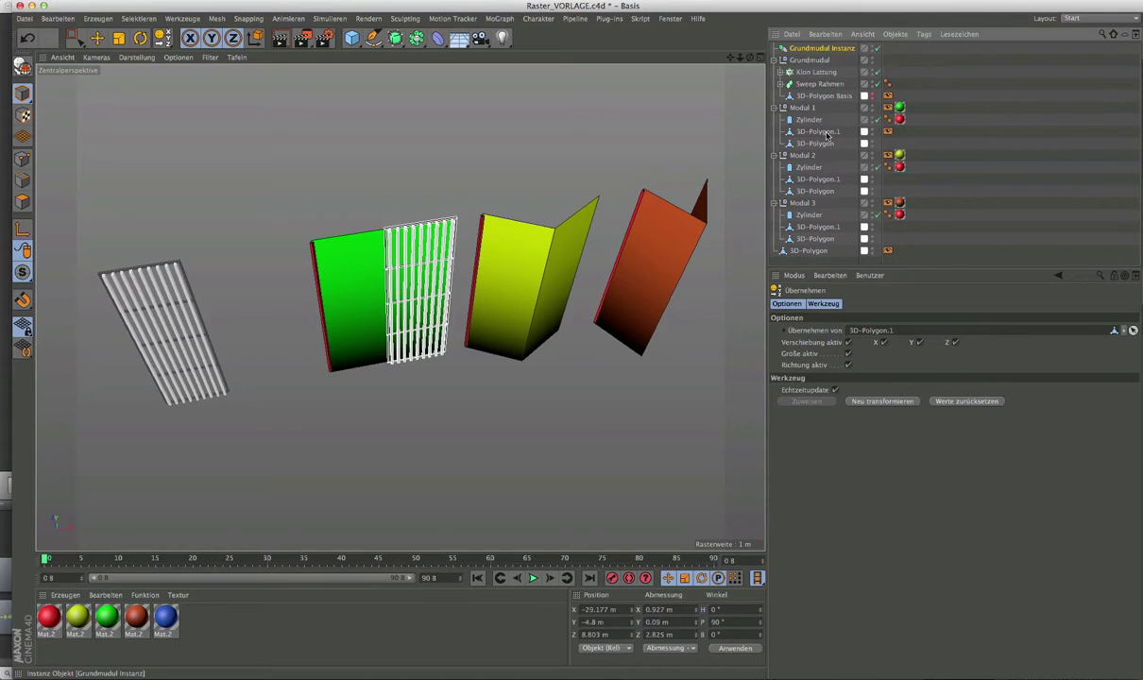
pyautogui.moveTo(848, 82); pyautogui.dragTo(802, 124)
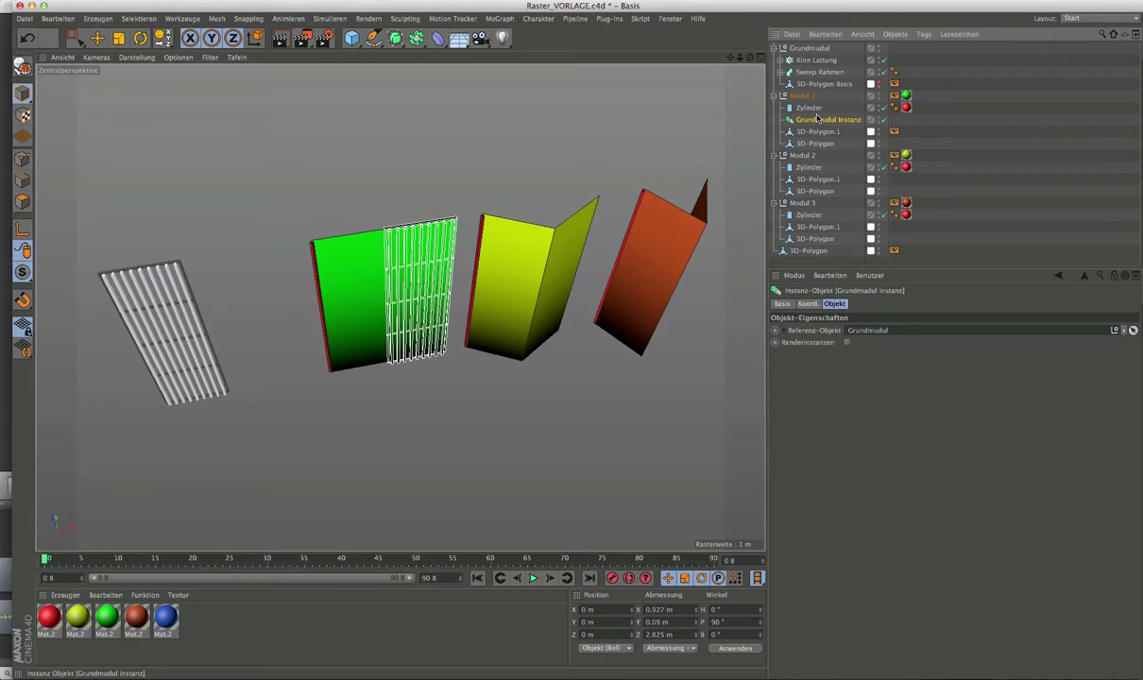
# Duplicate the grille instance and align the copy onto the green module's 3D-Polygon panel
pyautogui.hotkey('ctrl', 'c')
pyautogui.hotkey('ctrl', 'v')
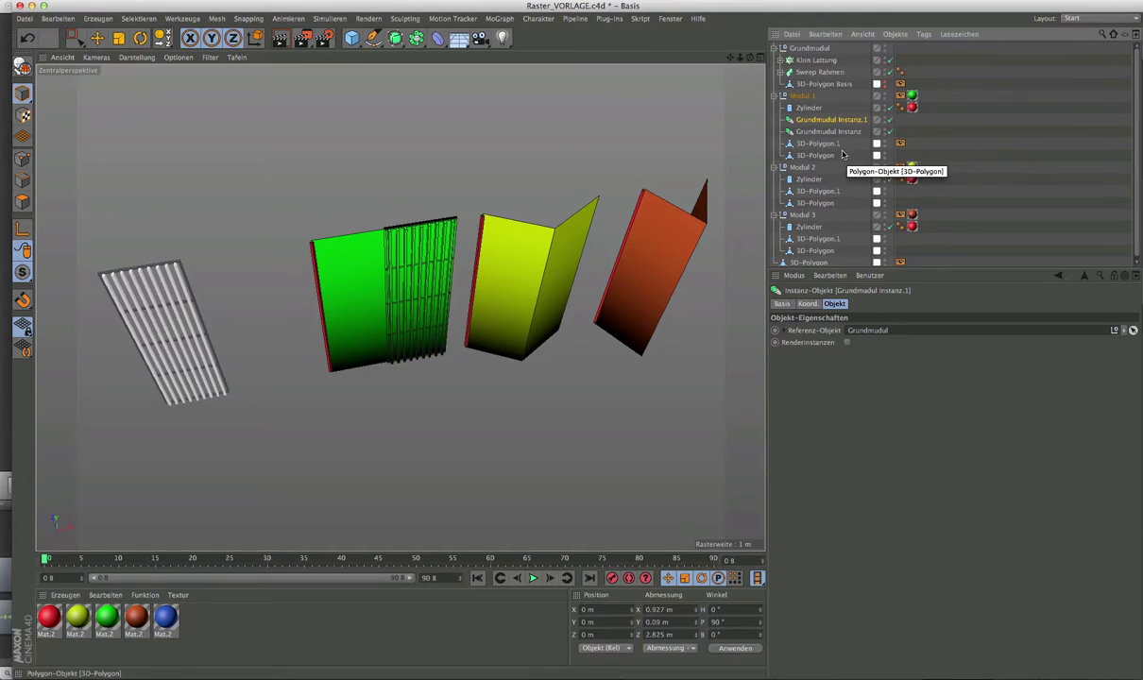
pyautogui.click(163, 37)
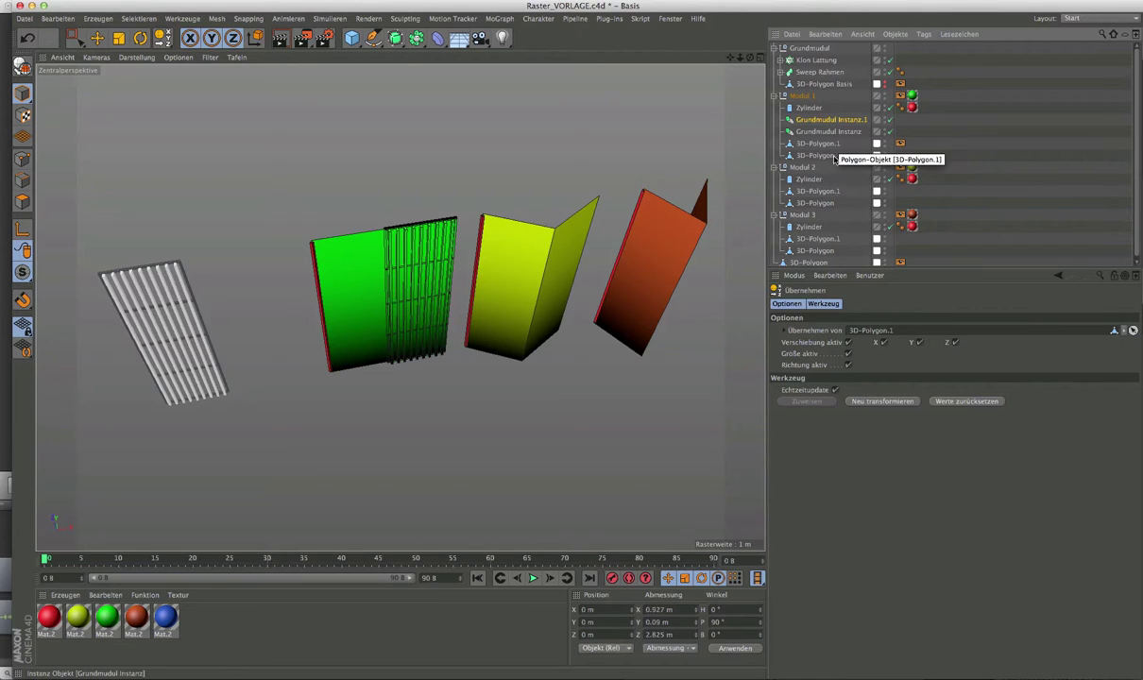
pyautogui.click(818, 156)
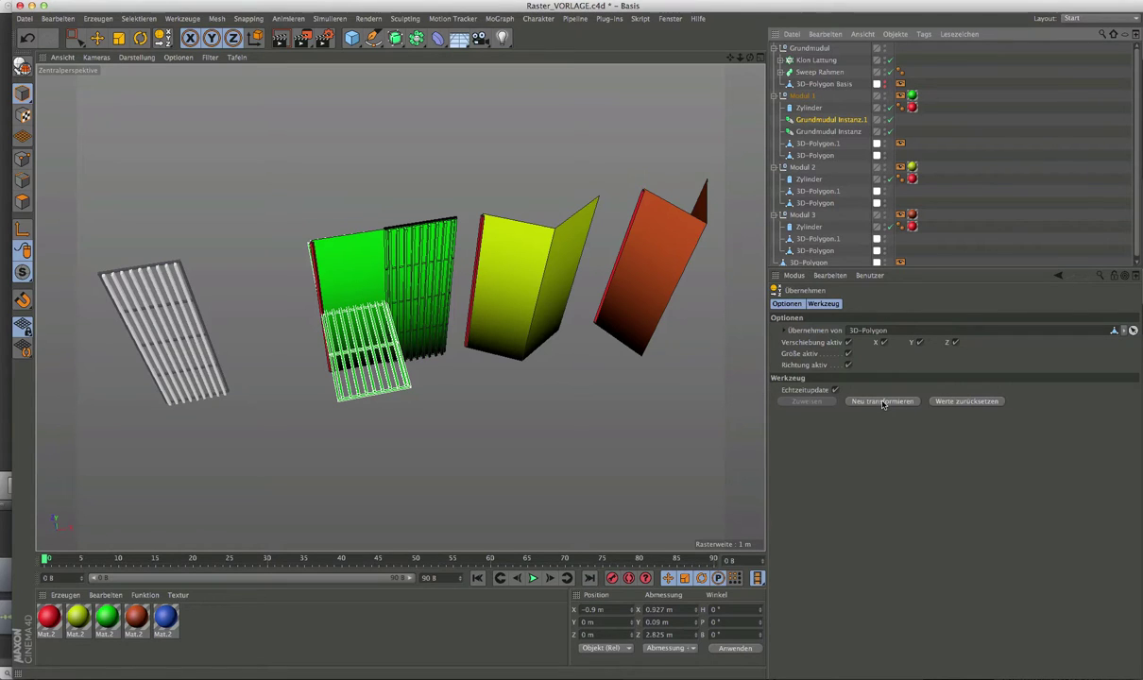
pyautogui.click(818, 157)
# Orbit around the green module and select its 3D-Polygon.1 panel
pyautogui.click(98, 38)
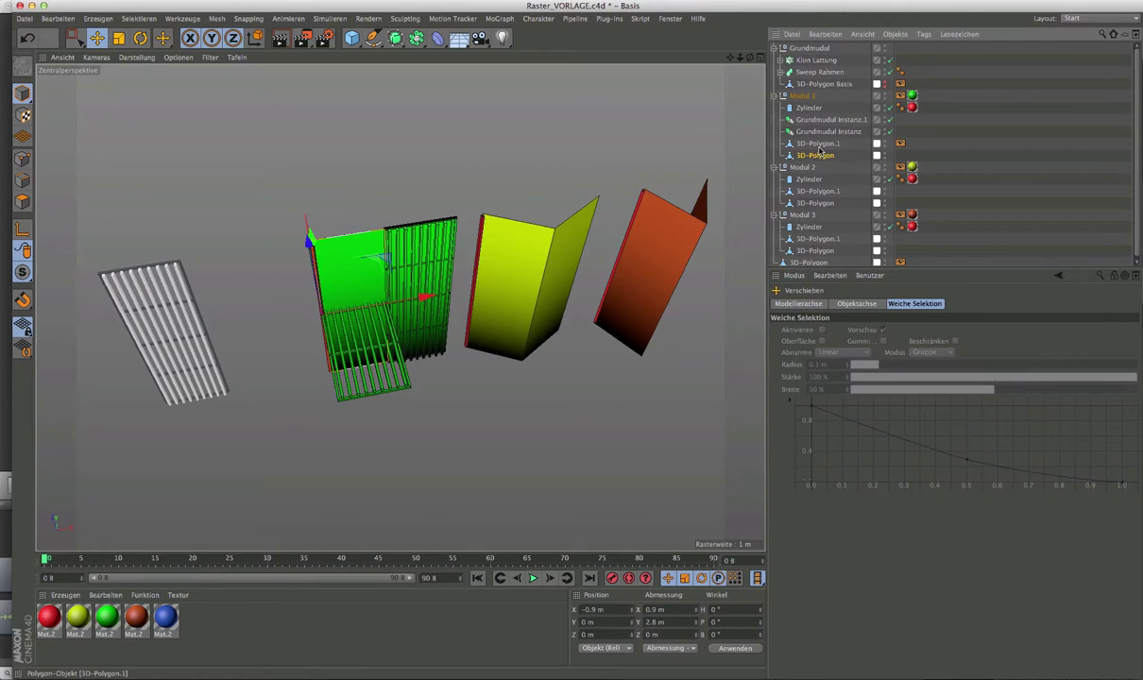
pyautogui.keyDown('alt'); pyautogui.moveTo(397, 283); pyautogui.dragTo(327, 323); pyautogui.keyUp('alt')
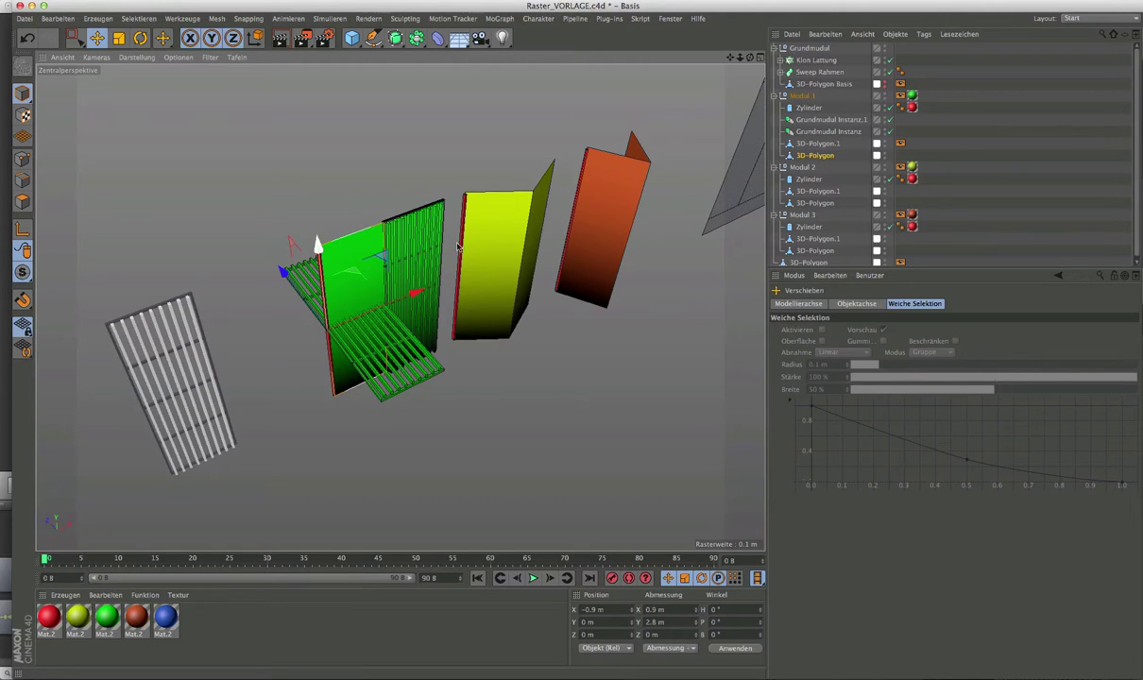
pyautogui.click(817, 143)
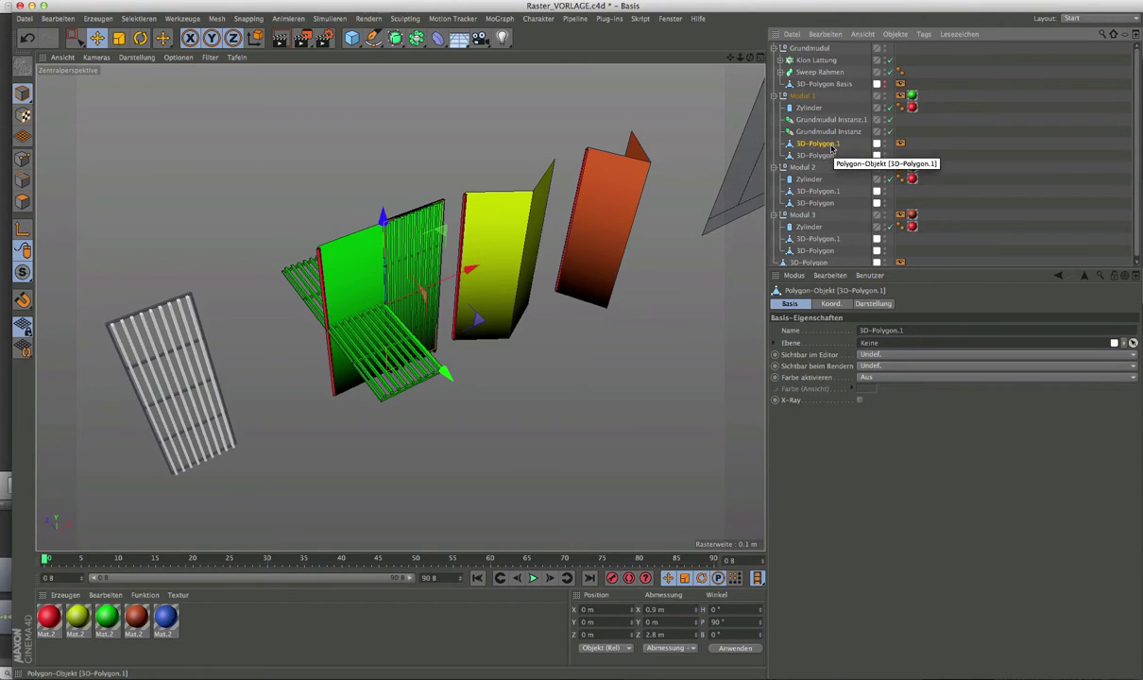
# Delete Modul 1's two solid green panels and select Grundmudul Instanz.1
pyautogui.keyDown('shift'); pyautogui.click(818, 155); pyautogui.keyUp('shift')
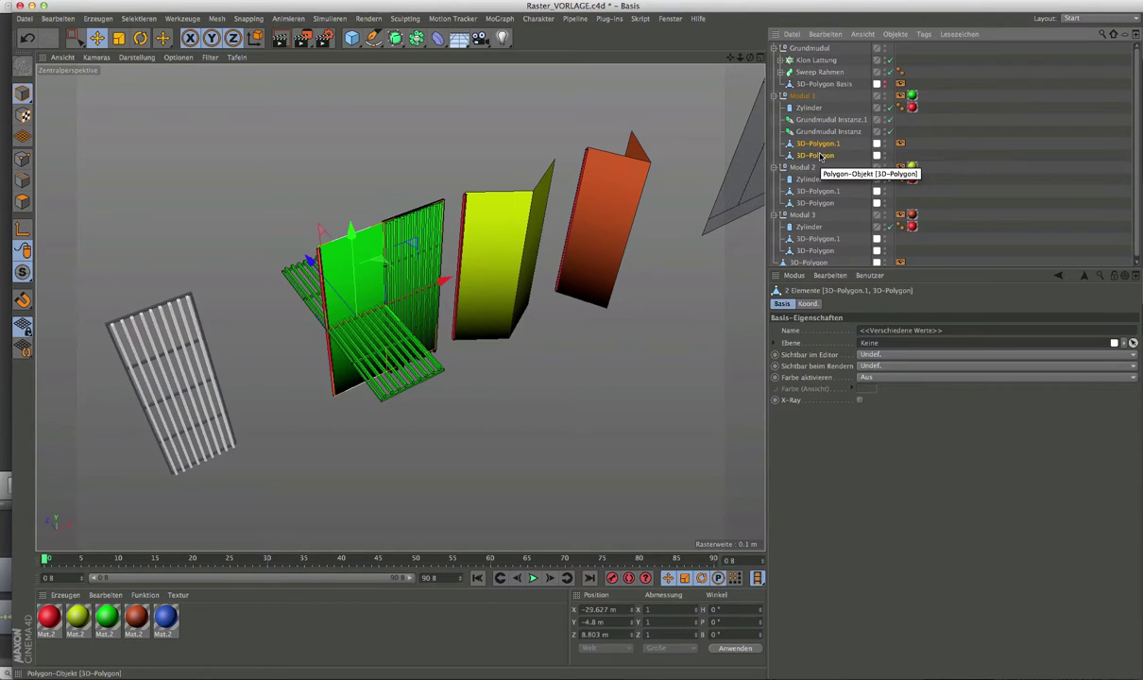
pyautogui.press('Delete')
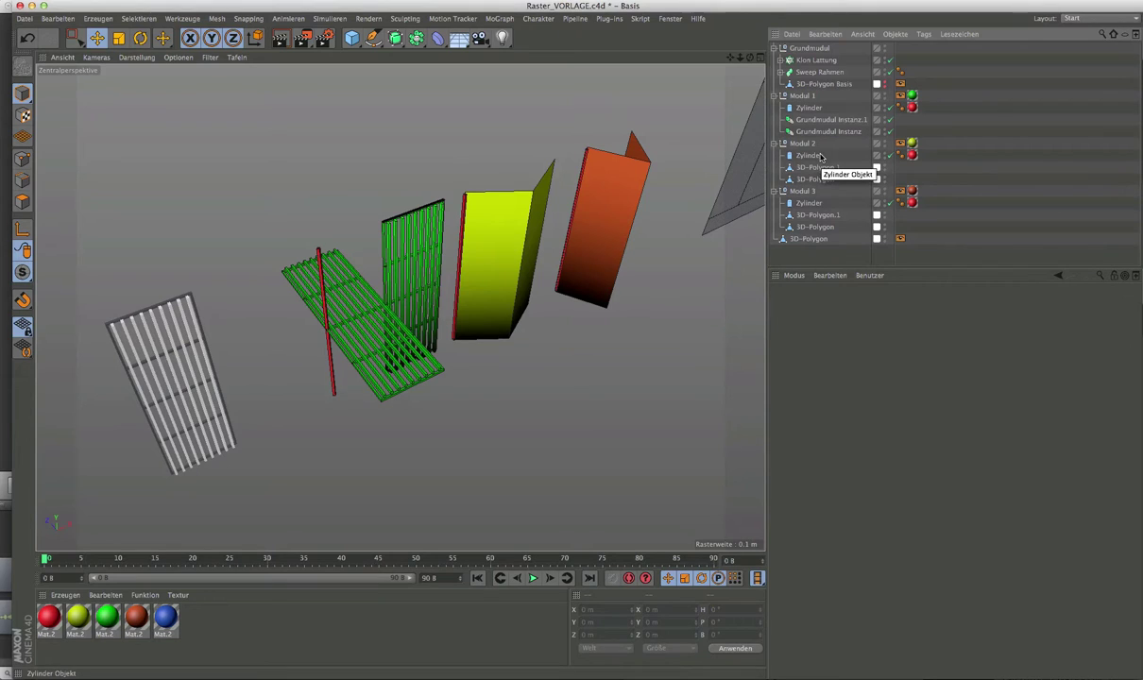
pyautogui.click(844, 121)
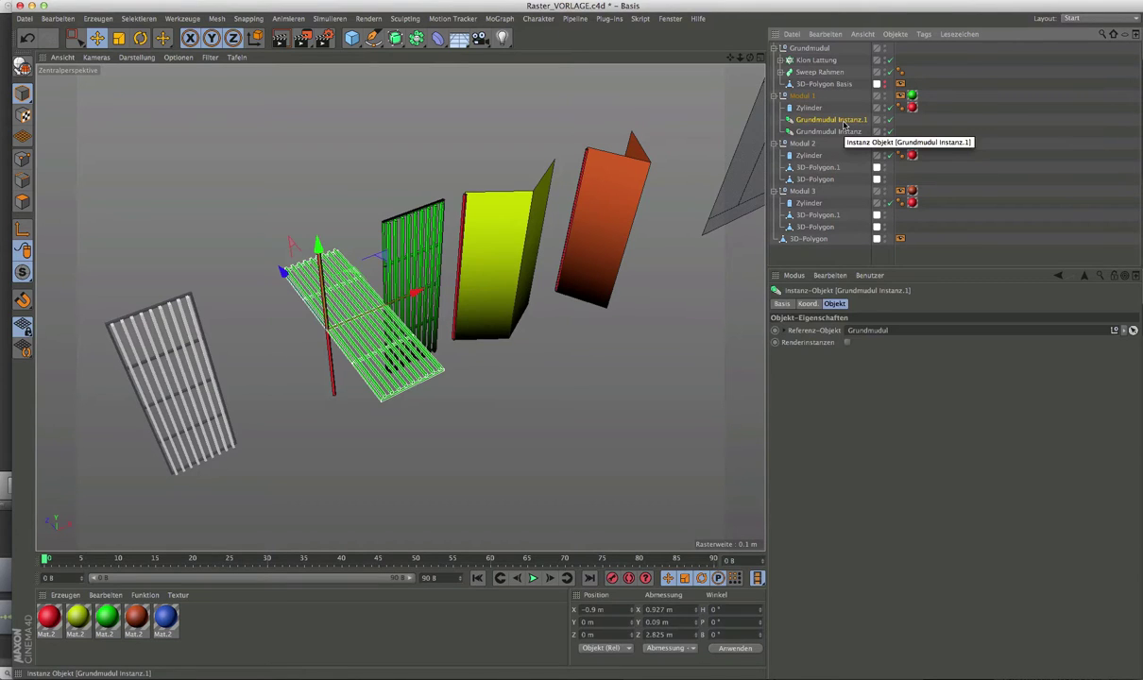
pyautogui.click(835, 131)
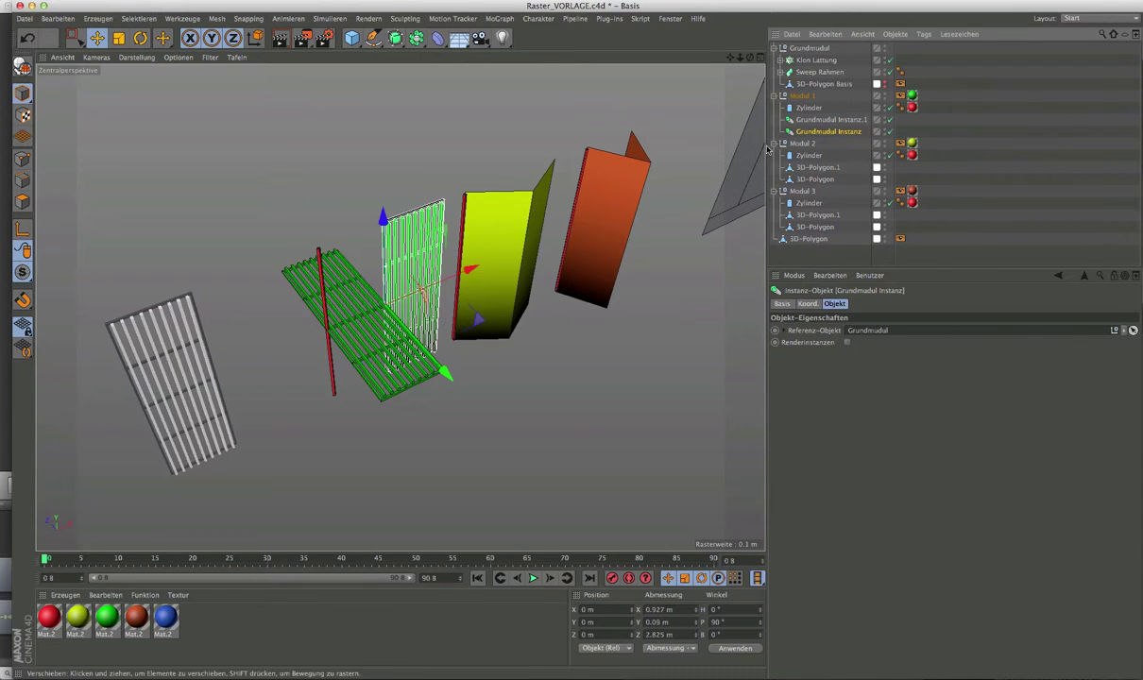
pyautogui.click(773, 119)
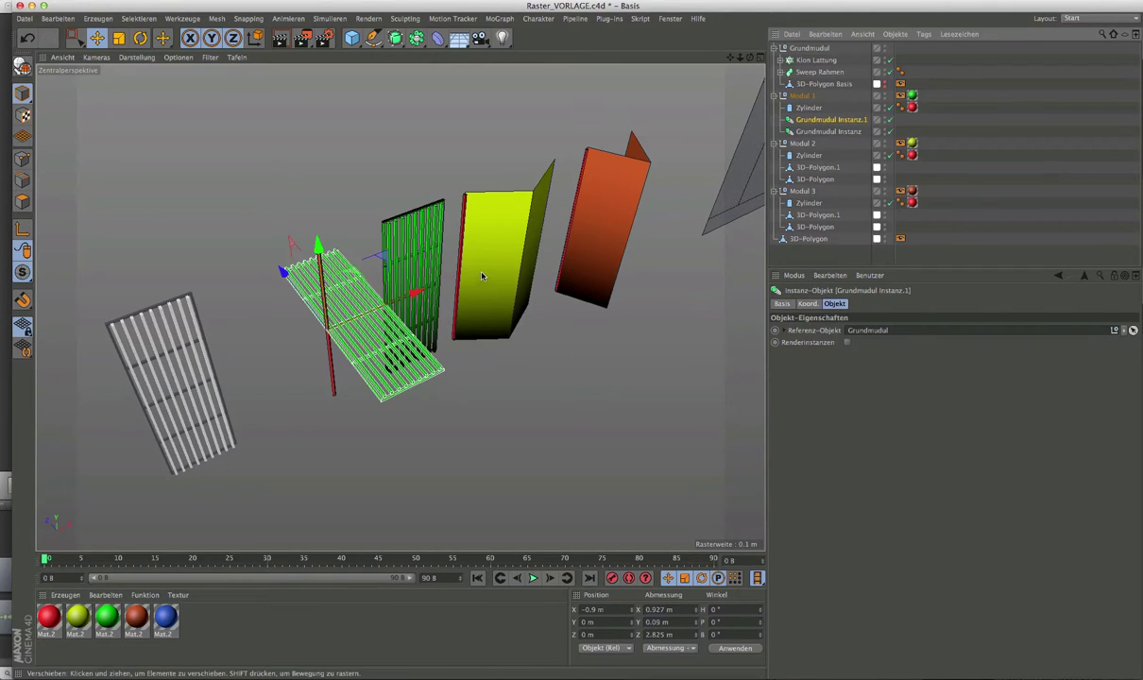
# Rotate Grundmudul Instanz.1 to P 90° so it stands upright
pyautogui.click(139, 38)
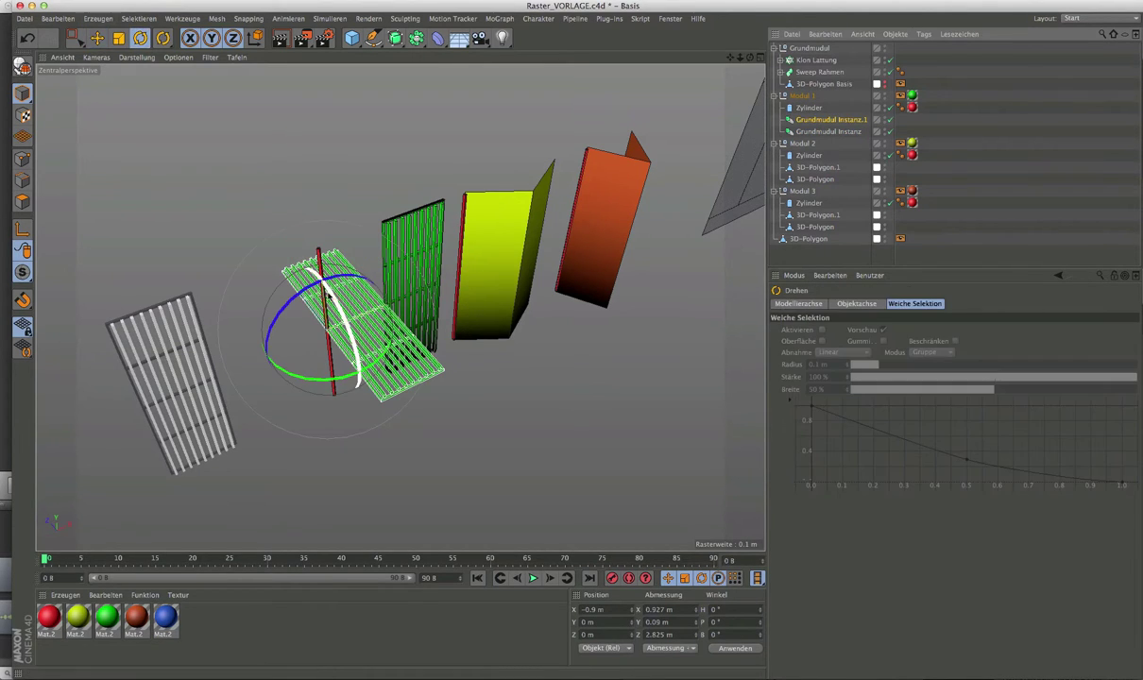
pyautogui.moveTo(334, 299); pyautogui.dragTo(351, 372)
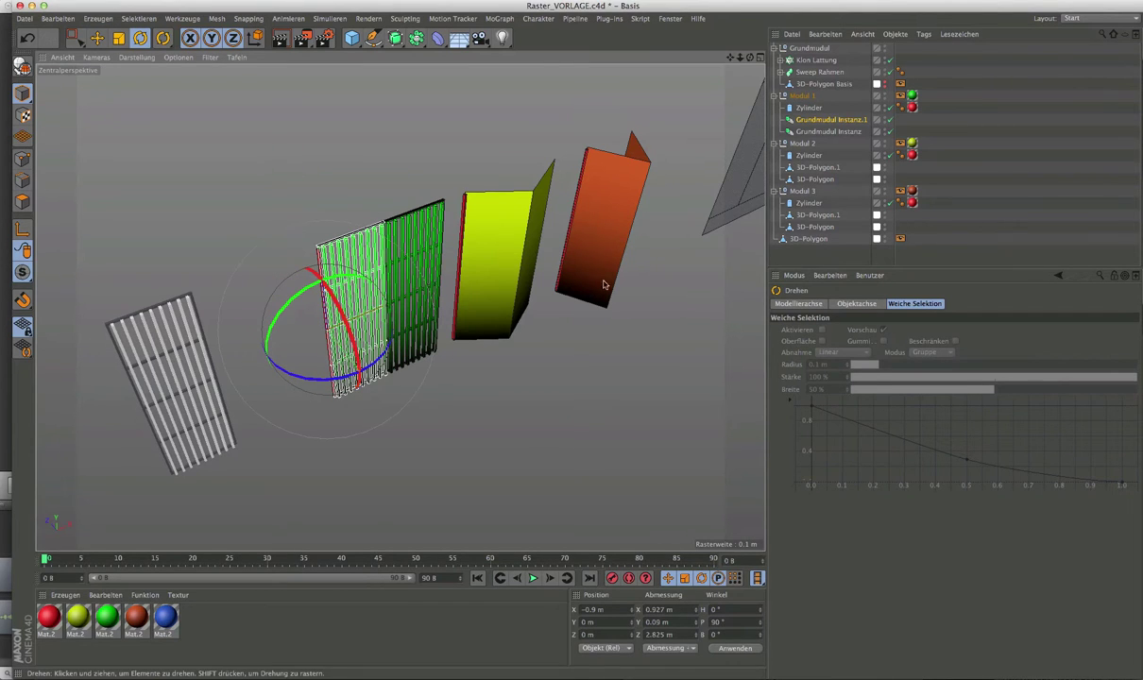
pyautogui.moveTo(332, 304)
pyautogui.keyDown('alt'); pyautogui.mouseDown()
pyautogui.moveTo(311, 304)
pyautogui.moveTo(321, 303)
pyautogui.mouseUp(); pyautogui.keyUp('alt')
pyautogui.scroll(5, 516, 253)
pyautogui.scroll(5, 517, 253)
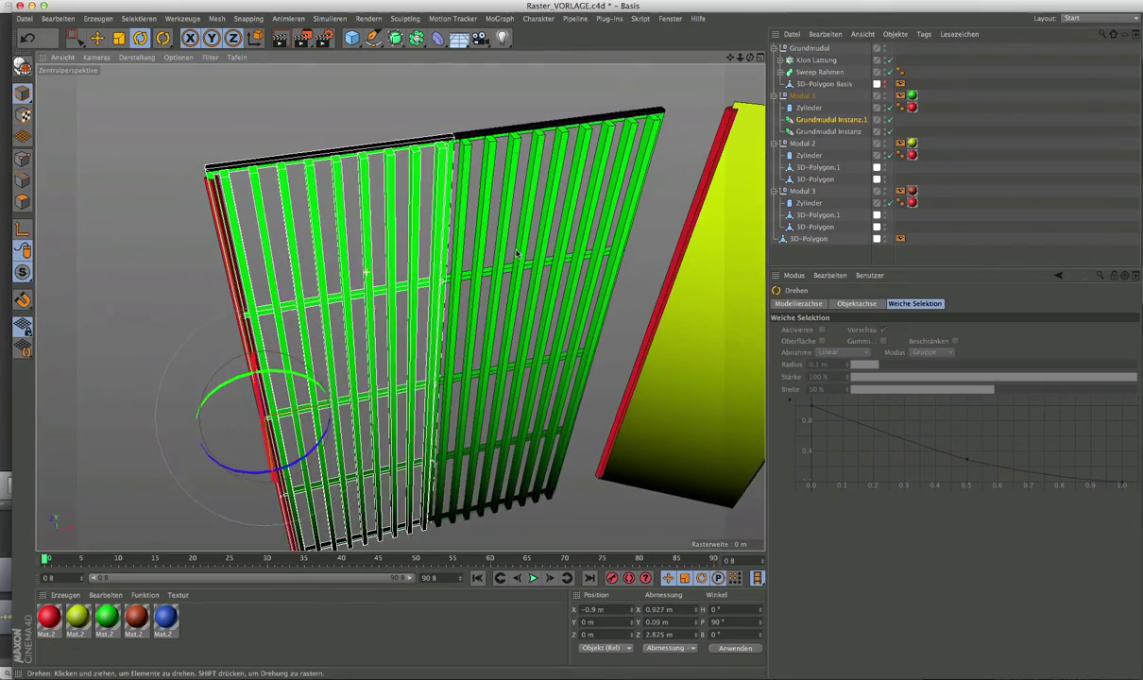
pyautogui.moveTo(517, 253)
pyautogui.keyDown('alt'); pyautogui.mouseDown()
pyautogui.moveTo(498, 238)
pyautogui.moveTo(425, 250)
pyautogui.moveTo(451, 226)
pyautogui.moveTo(431, 257)
pyautogui.mouseUp(); pyautogui.keyUp('alt')
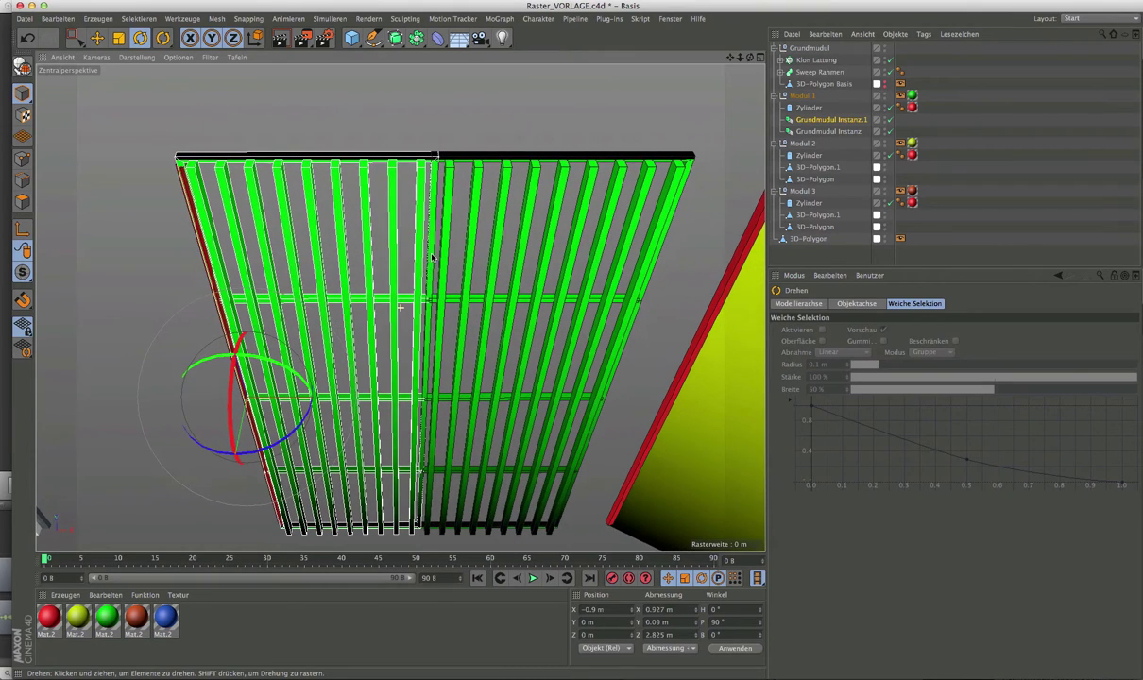
pyautogui.click(831, 253)
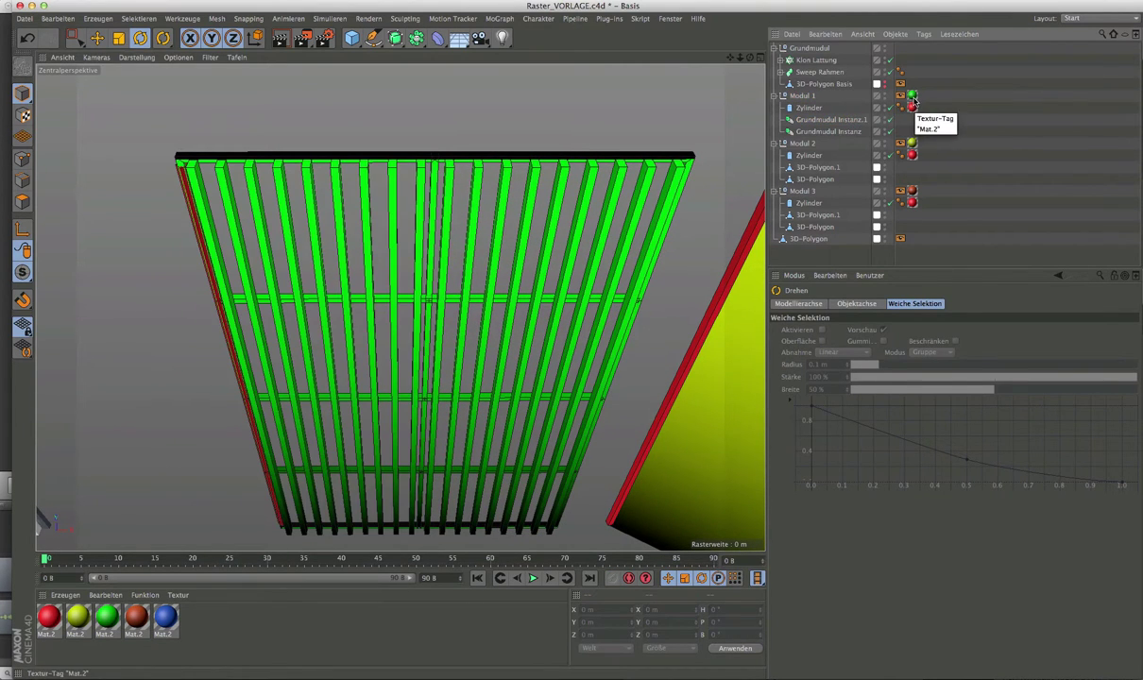
# Delete Modul 1's green Mat.2 material tag
pyautogui.click(912, 97)
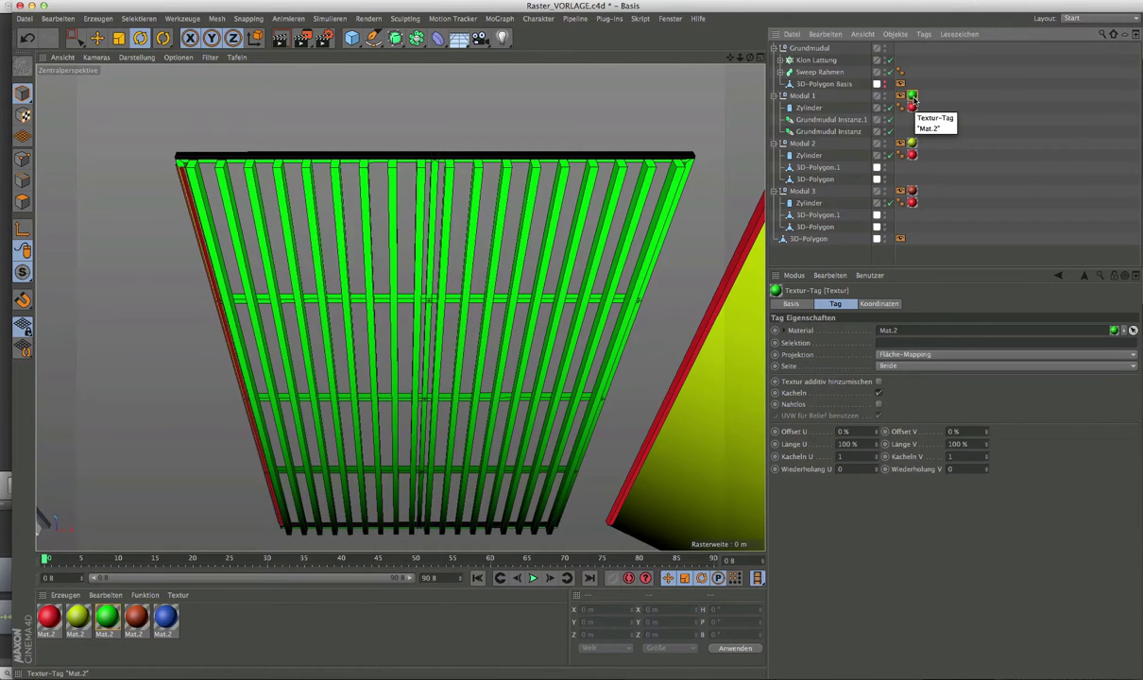
pyautogui.press('Delete')
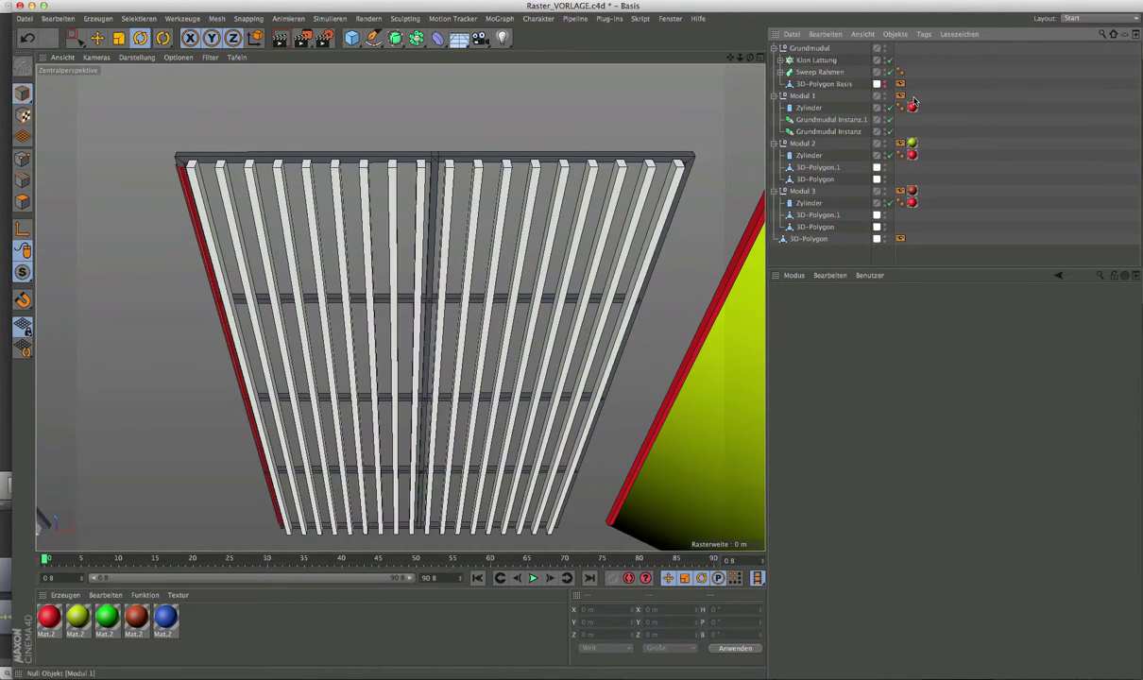
pyautogui.moveTo(461, 269)
pyautogui.keyDown('alt'); pyautogui.mouseDown()
pyautogui.moveTo(459, 224)
pyautogui.moveTo(442, 238)
pyautogui.mouseUp(); pyautogui.keyUp('alt')
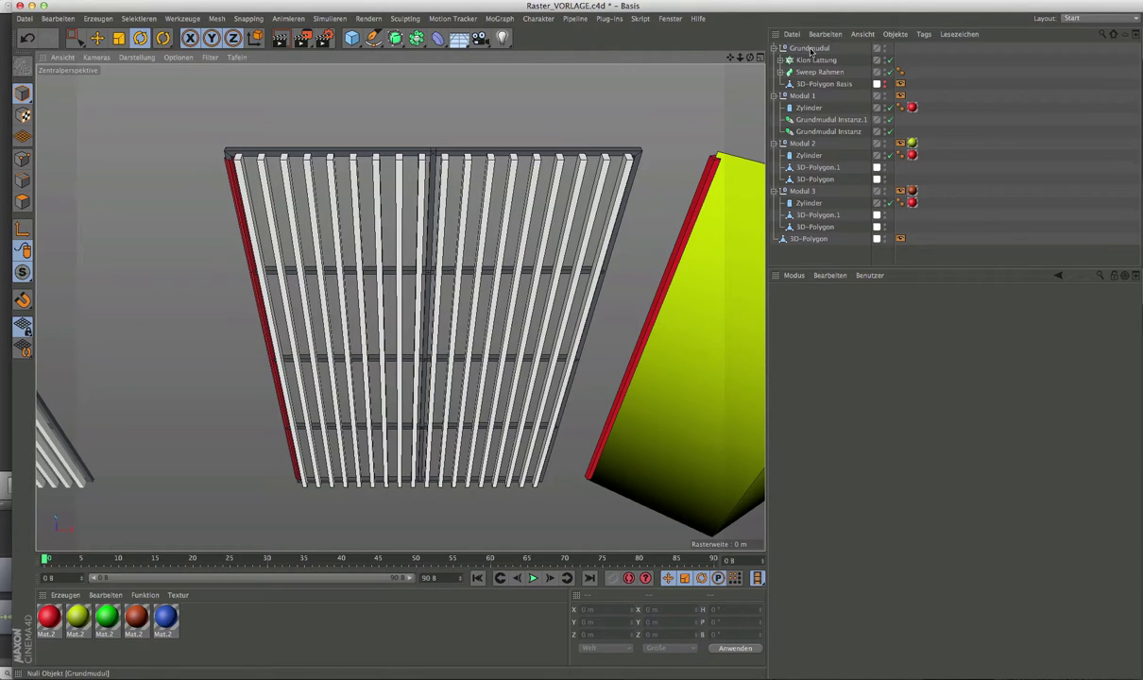
# Select Sweep Rahmen and frame the view on the left grid and grille module
pyautogui.click(819, 72)
pyautogui.keyDown('alt'); pyautogui.moveTo(454, 312); pyautogui.dragTo(418, 293); pyautogui.keyUp('alt')
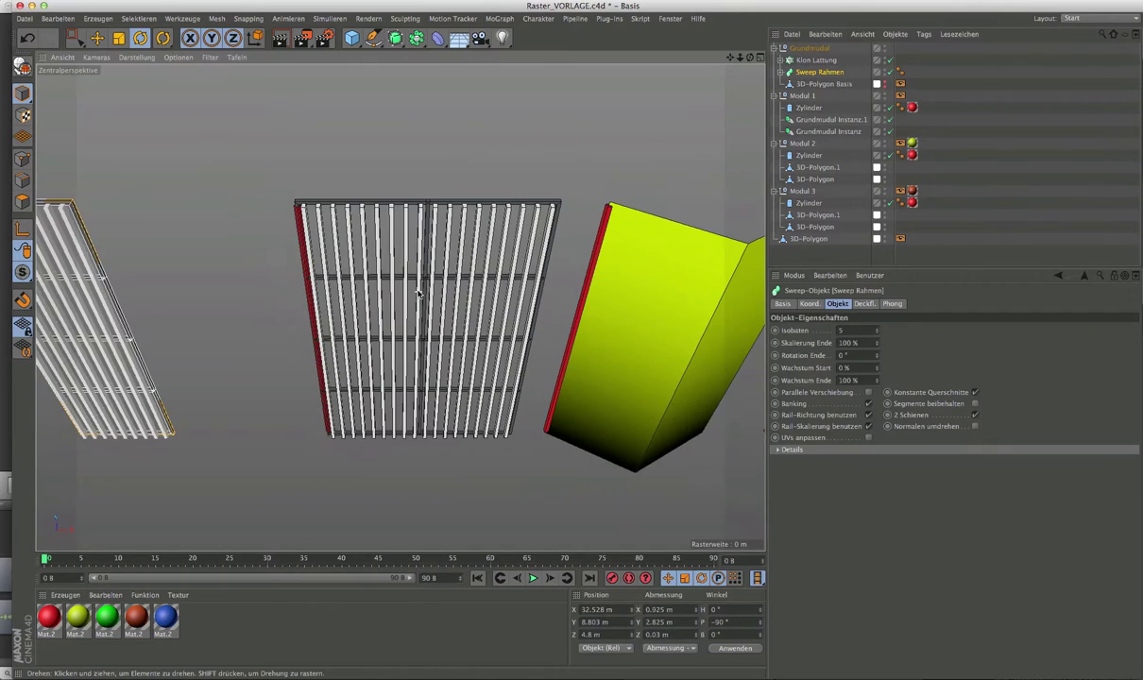
pyautogui.keyDown('alt'); pyautogui.moveTo(293, 314); pyautogui.dragTo(371, 344); pyautogui.keyUp('alt')
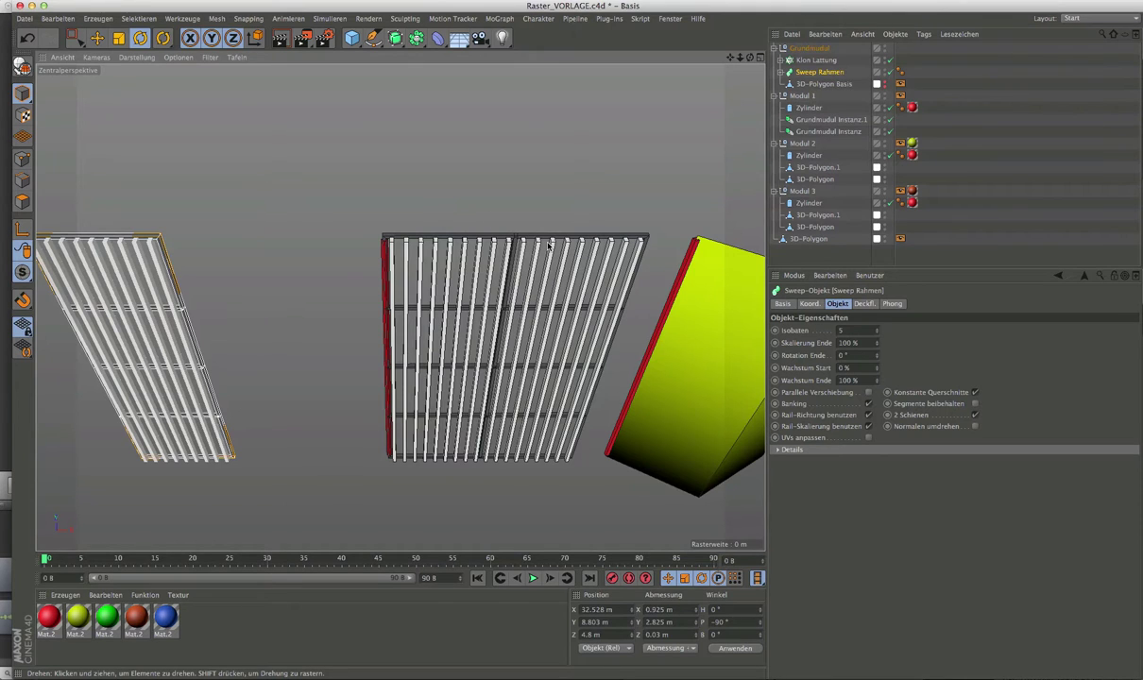
pyautogui.scroll(2, 524, 234)
pyautogui.scroll(2, 543, 241)
pyautogui.scroll(2, 548, 244)
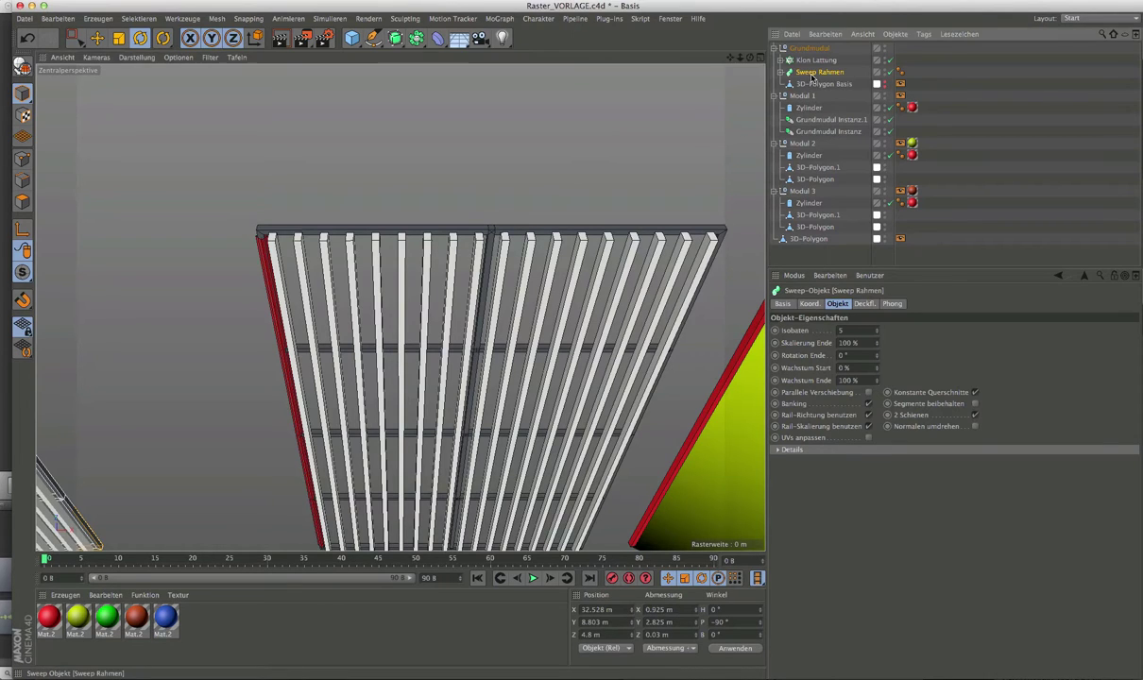
# Select Sweep Rahmen's 3D-Polygon.1.Spline path and pull the view back to show all panels
pyautogui.click(779, 73)
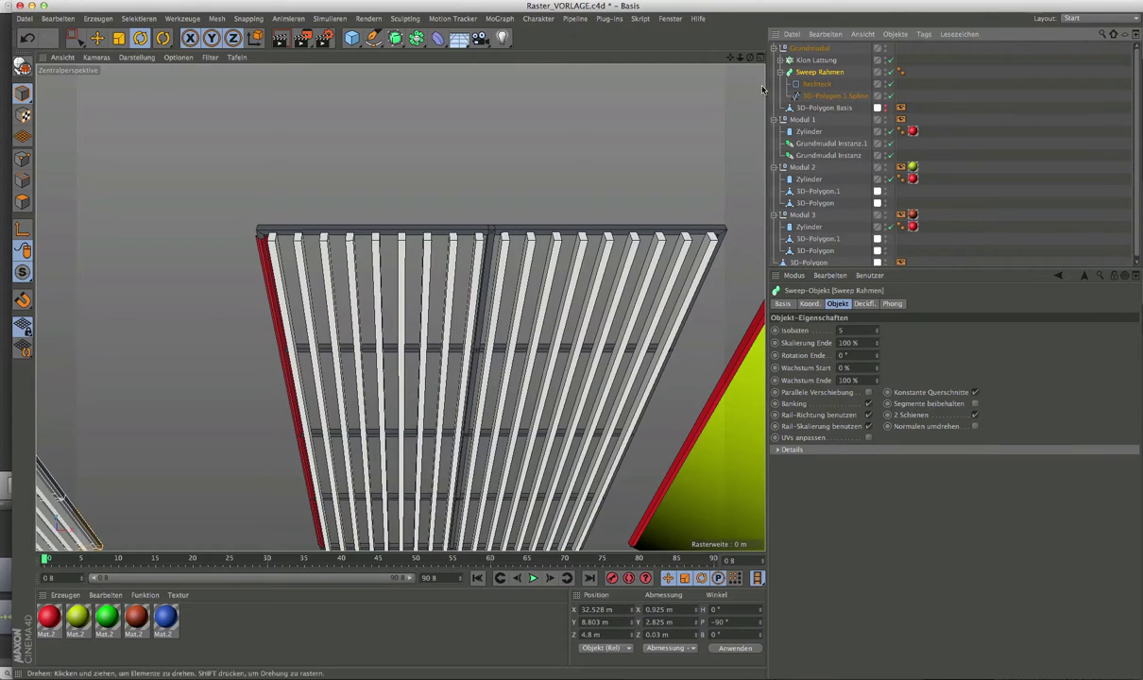
pyautogui.click(812, 99)
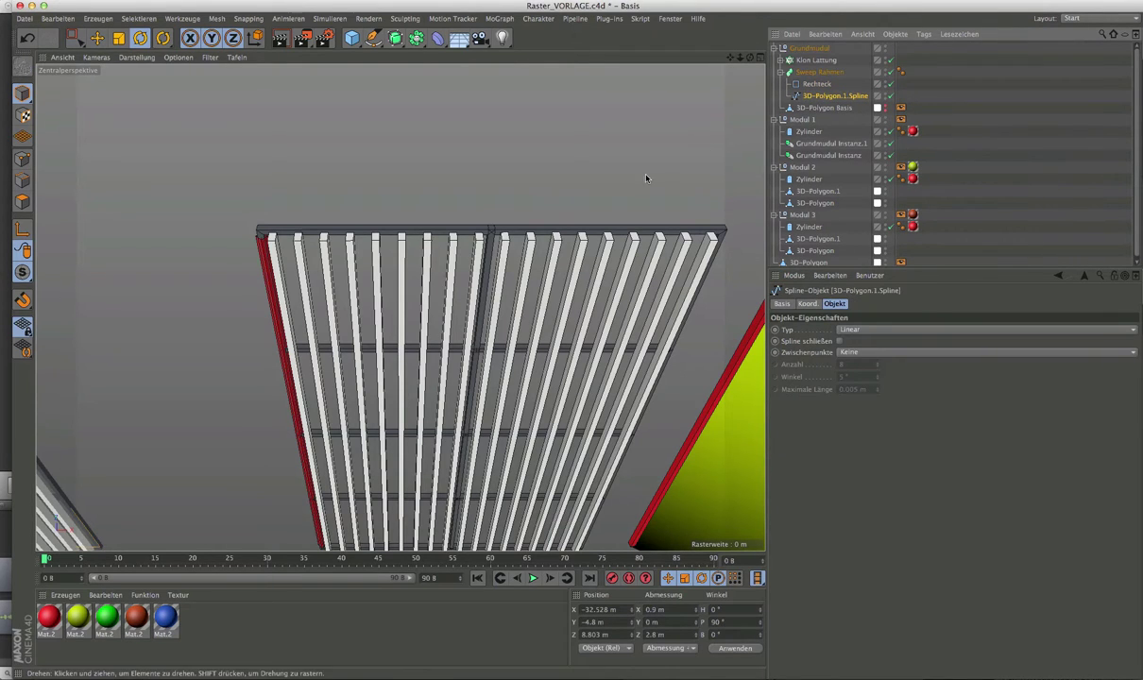
pyautogui.hotkey('ctrl', 'shift', 'z')
pyautogui.hotkey('ctrl', 'shift', 'z')
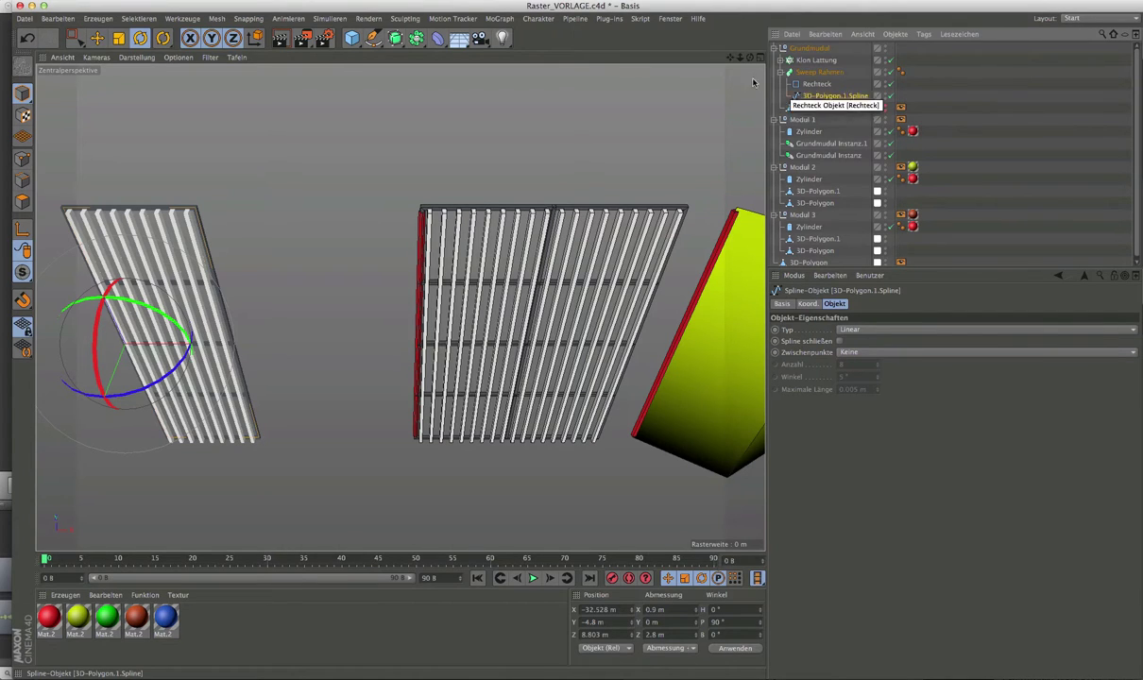
# Centre the frame spline's axis on its points with Achse zentrieren
pyautogui.click(219, 21)
pyautogui.moveTo(237, 132)
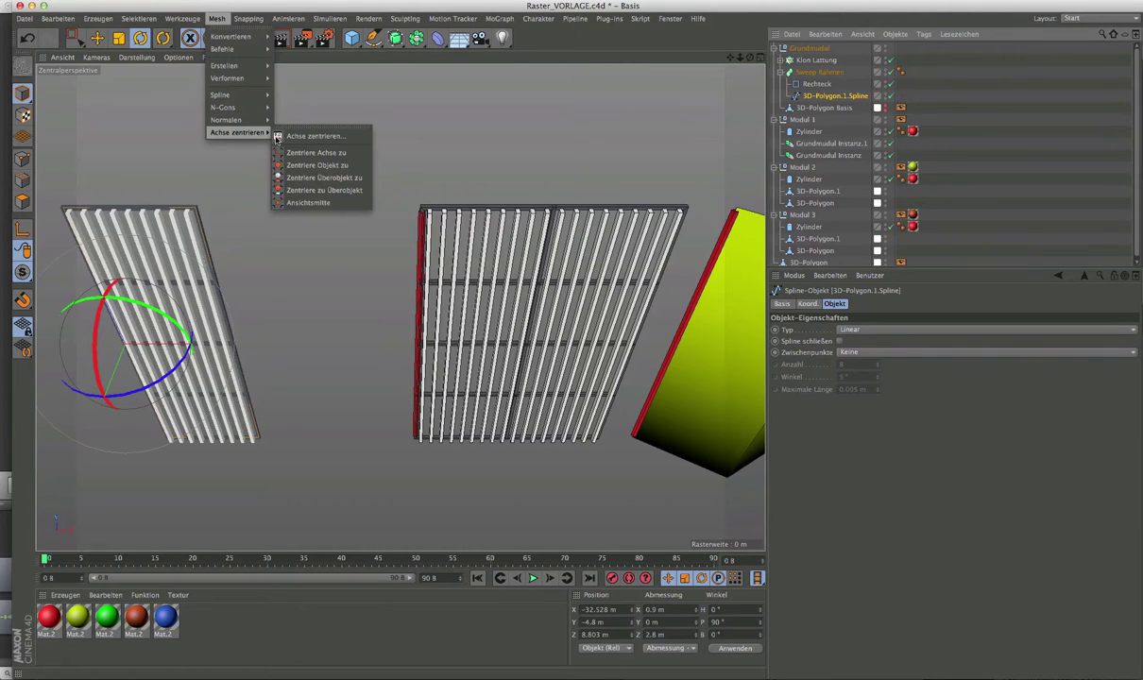
pyautogui.click(313, 136)
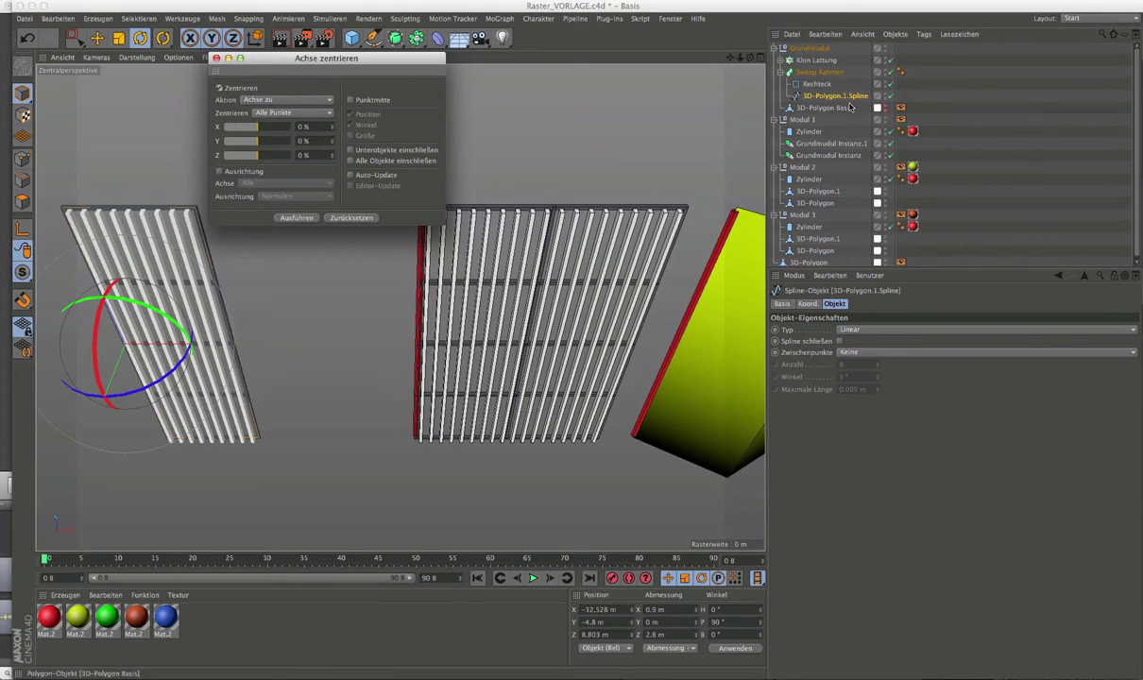
pyautogui.click(302, 220)
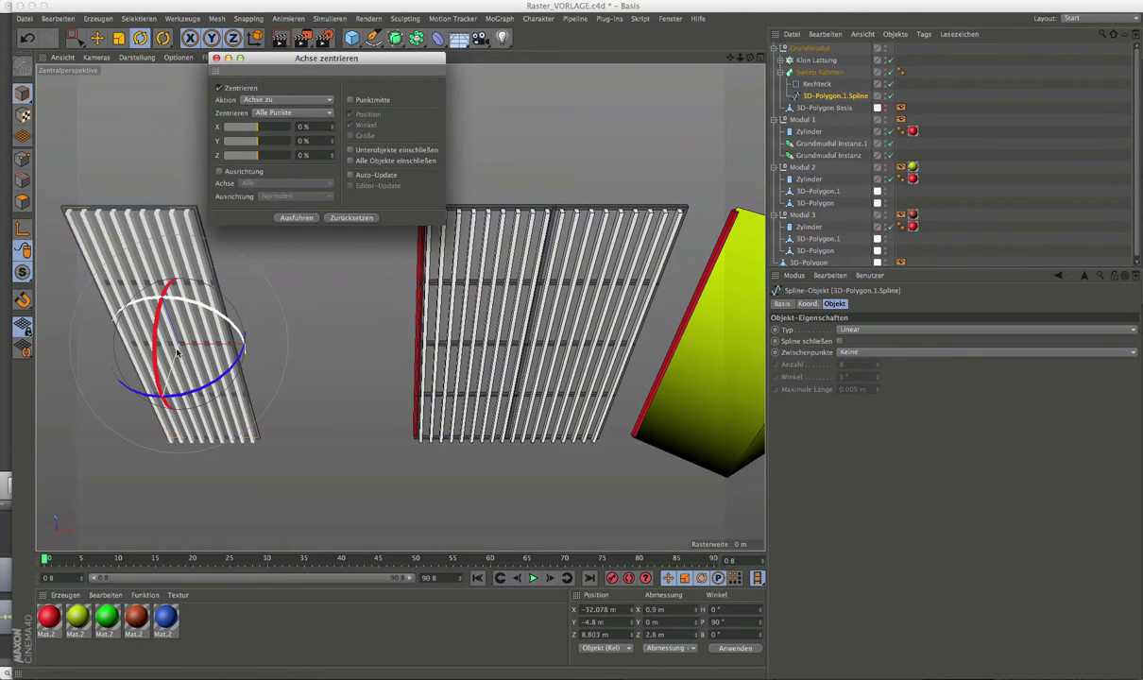
pyautogui.click(216, 57)
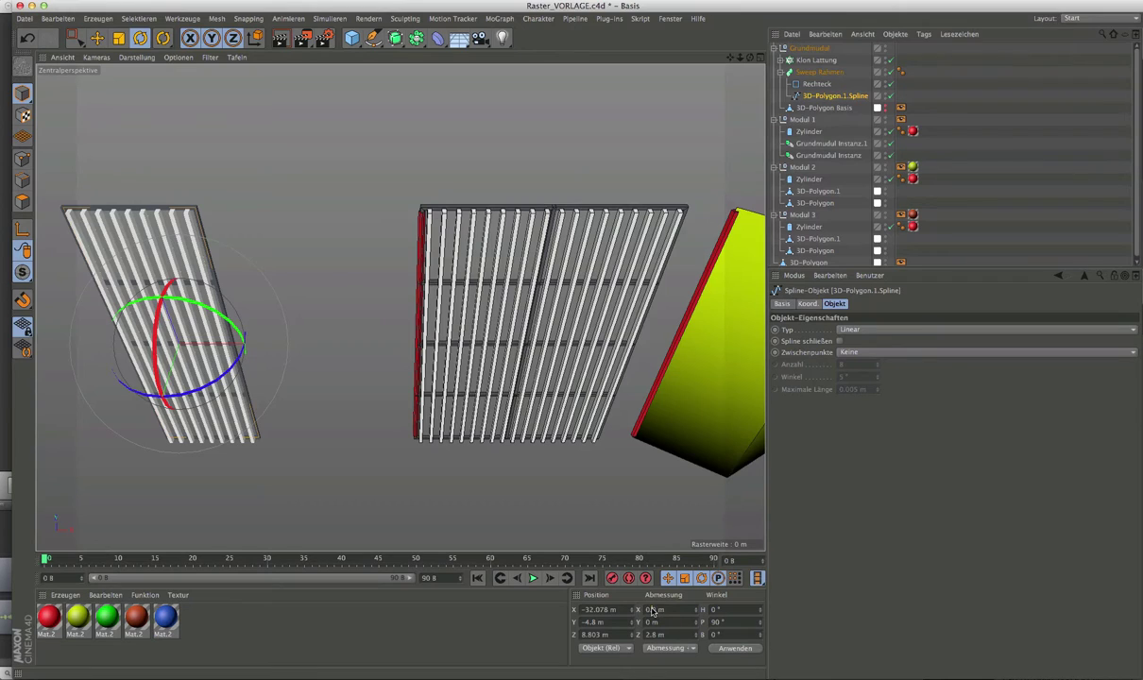
# Set the frame spline's X size to 0.825 and inspect the re-spaced rods
pyautogui.doubleClick(656, 610)
pyautogui.write('0.825')
pyautogui.press('Return')
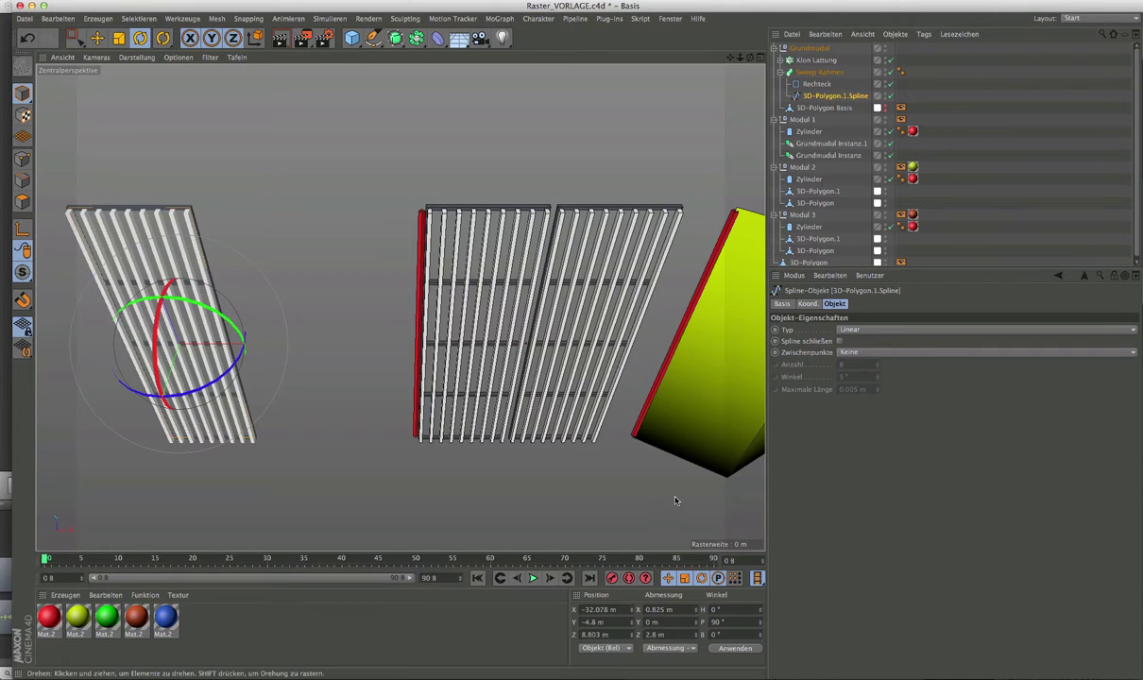
pyautogui.scroll(3, 606, 252)
pyautogui.scroll(3, 607, 252)
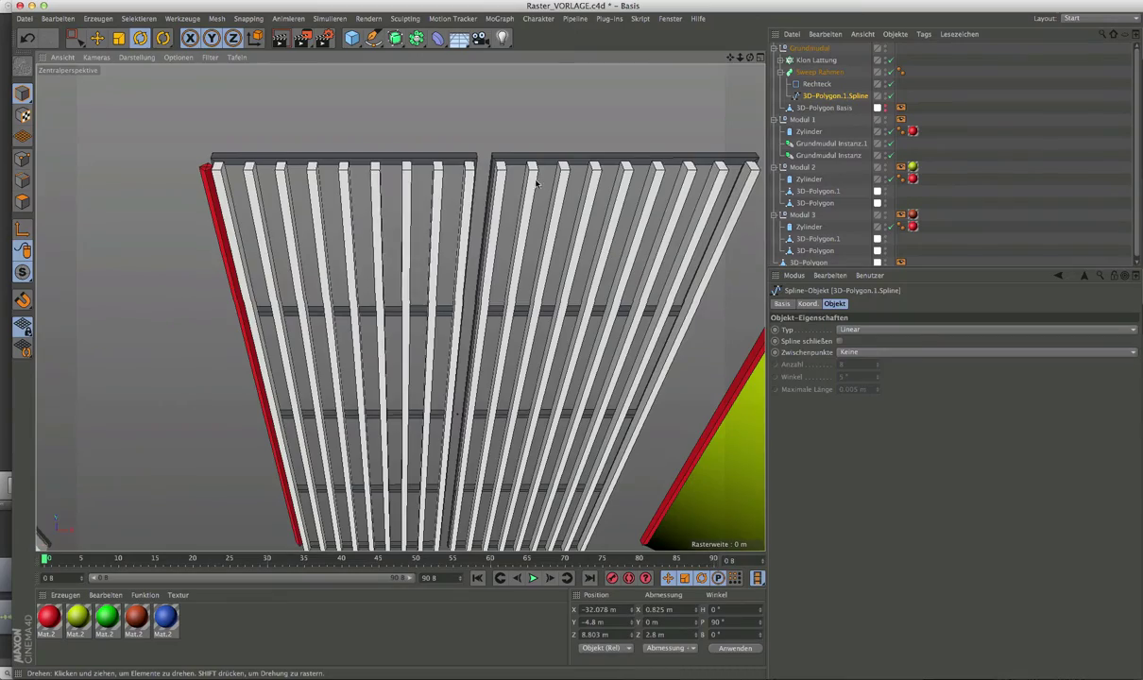
pyautogui.scroll(1, 517, 192)
pyautogui.moveTo(518, 192)
pyautogui.keyDown('alt'); pyautogui.mouseDown()
pyautogui.moveTo(536, 193)
pyautogui.moveTo(469, 210)
pyautogui.mouseUp(); pyautogui.keyUp('alt')
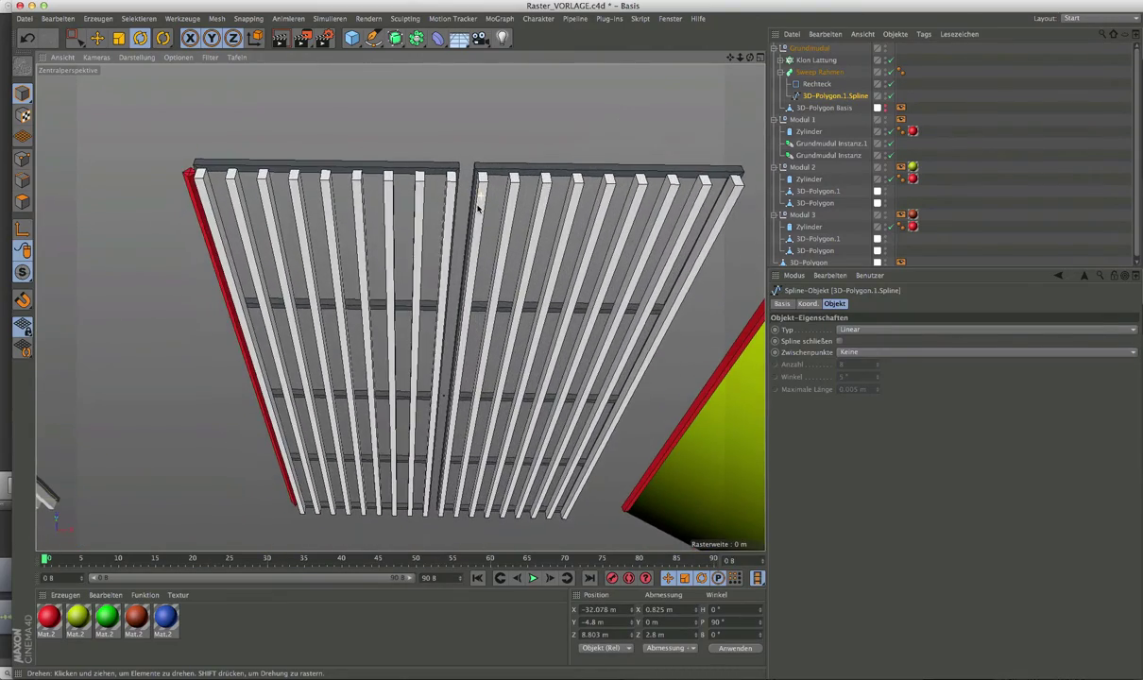
pyautogui.scroll(-3, 470, 209)
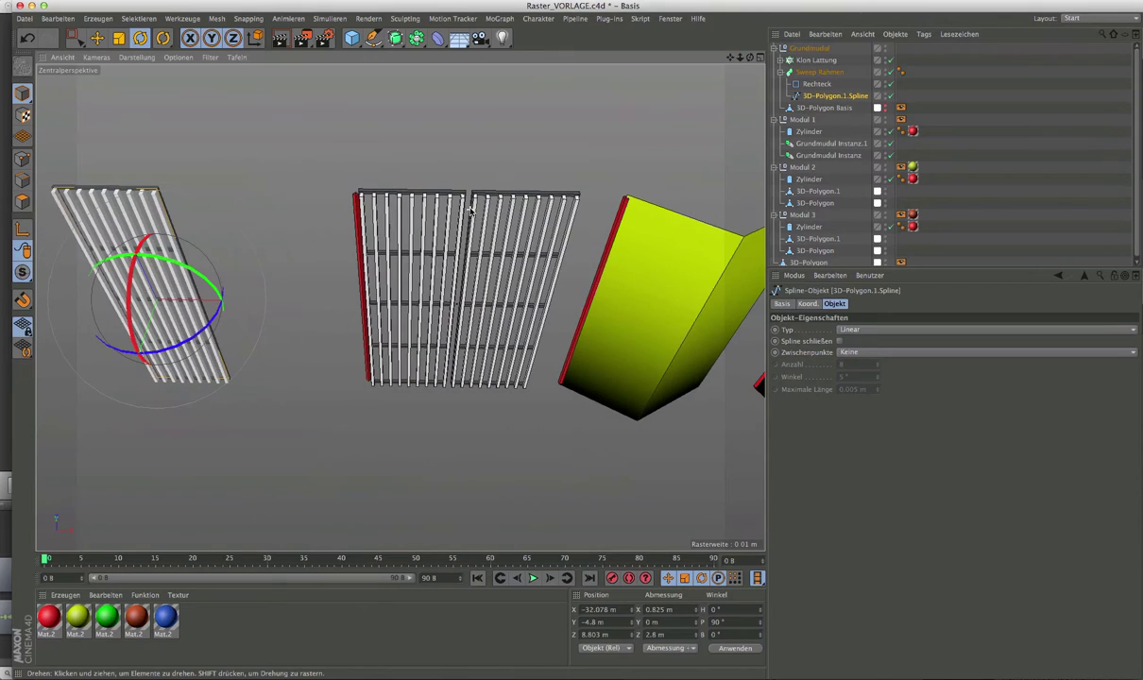
# Collapse Sweep Rahmen in the Object Manager and select Modul 1's cylinder
pyautogui.click(780, 72)
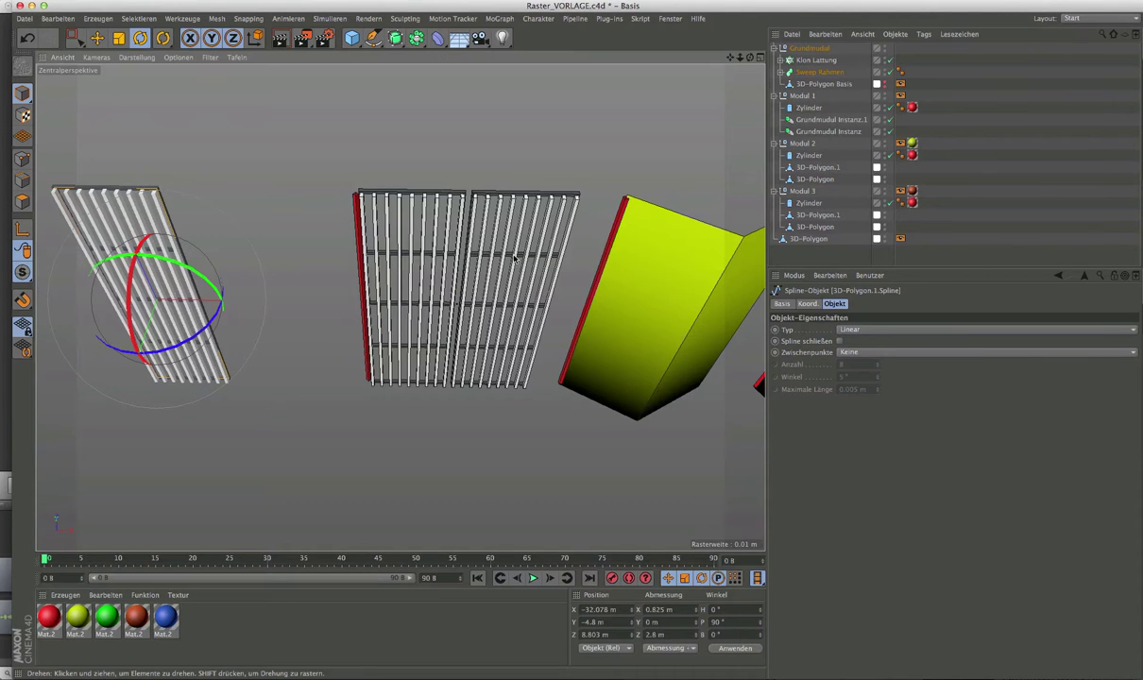
pyautogui.moveTo(480, 248)
pyautogui.keyDown('alt'); pyautogui.mouseDown()
pyautogui.moveTo(480, 260)
pyautogui.moveTo(460, 218)
pyautogui.moveTo(437, 210)
pyautogui.moveTo(395, 304)
pyautogui.mouseUp(); pyautogui.keyUp('alt')
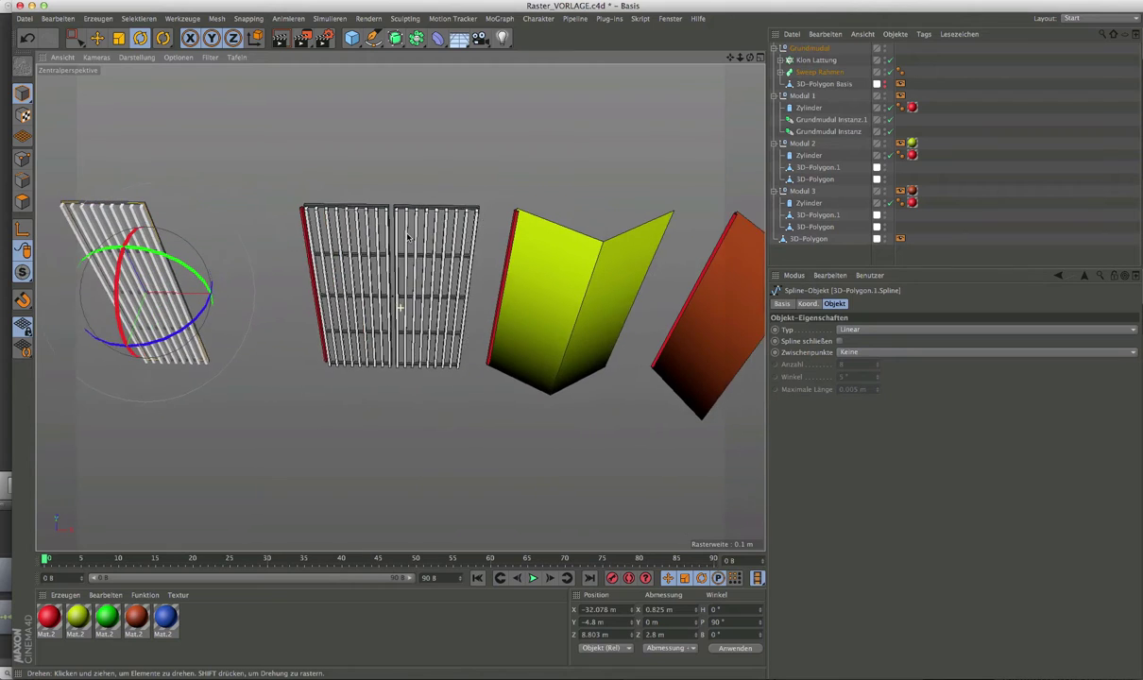
pyautogui.click(804, 108)
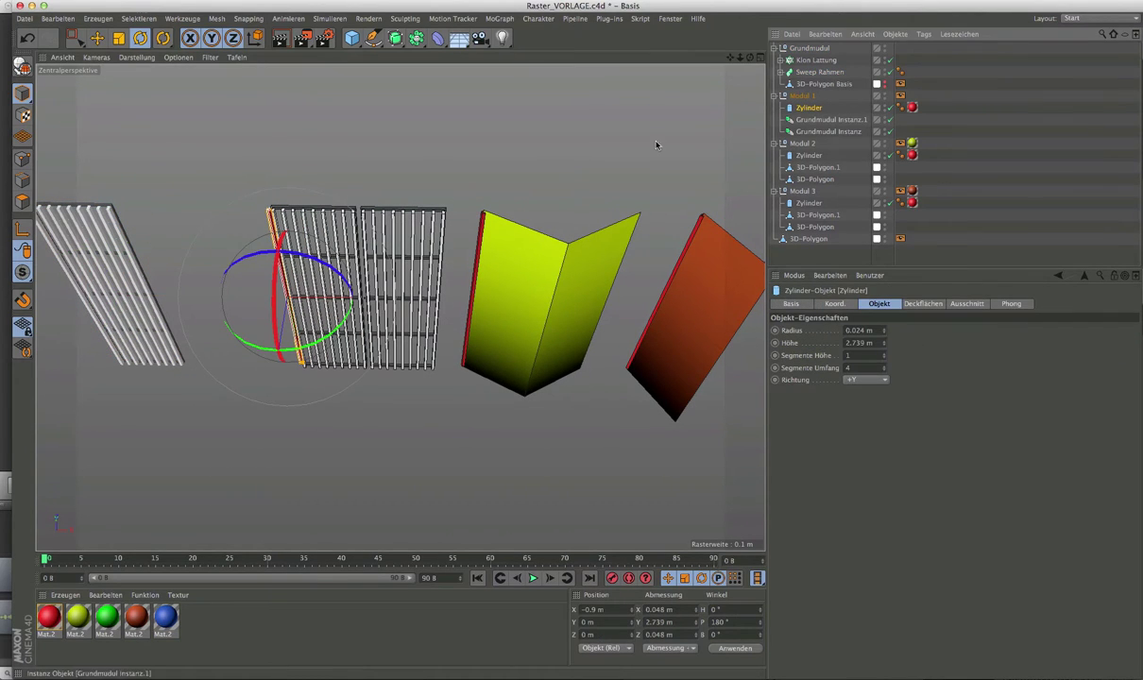
# Set the cylinder's Segmente Umfang to 6
pyautogui.scroll(4, 304, 228)
pyautogui.scroll(2, 304, 228)
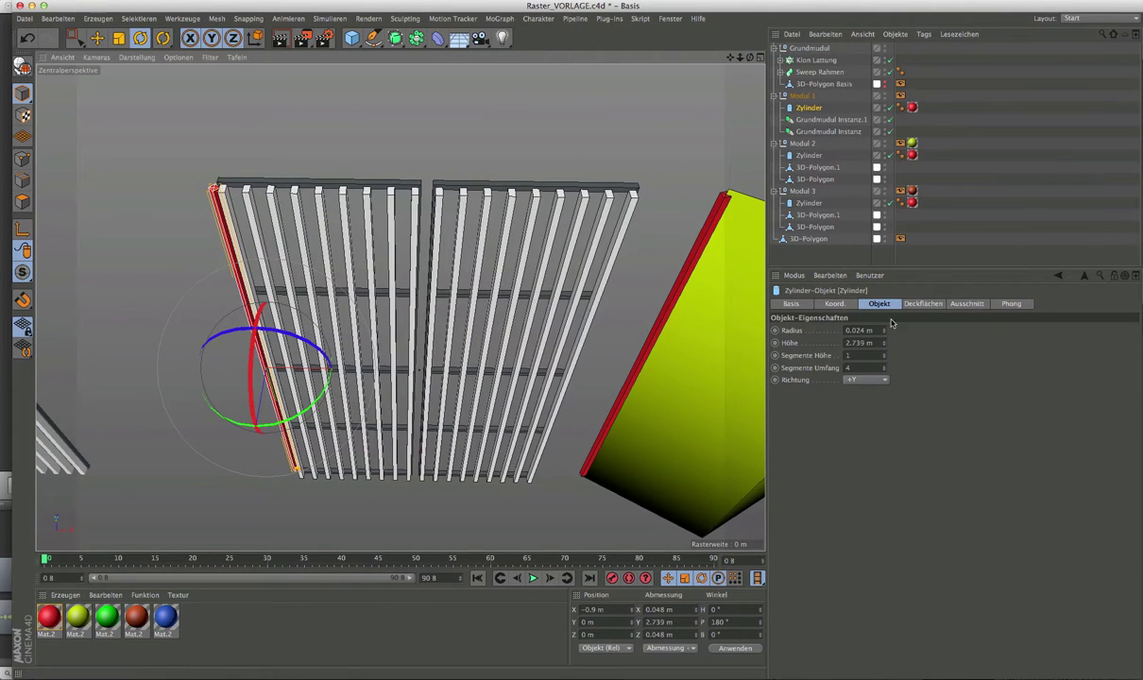
pyautogui.click(848, 367)
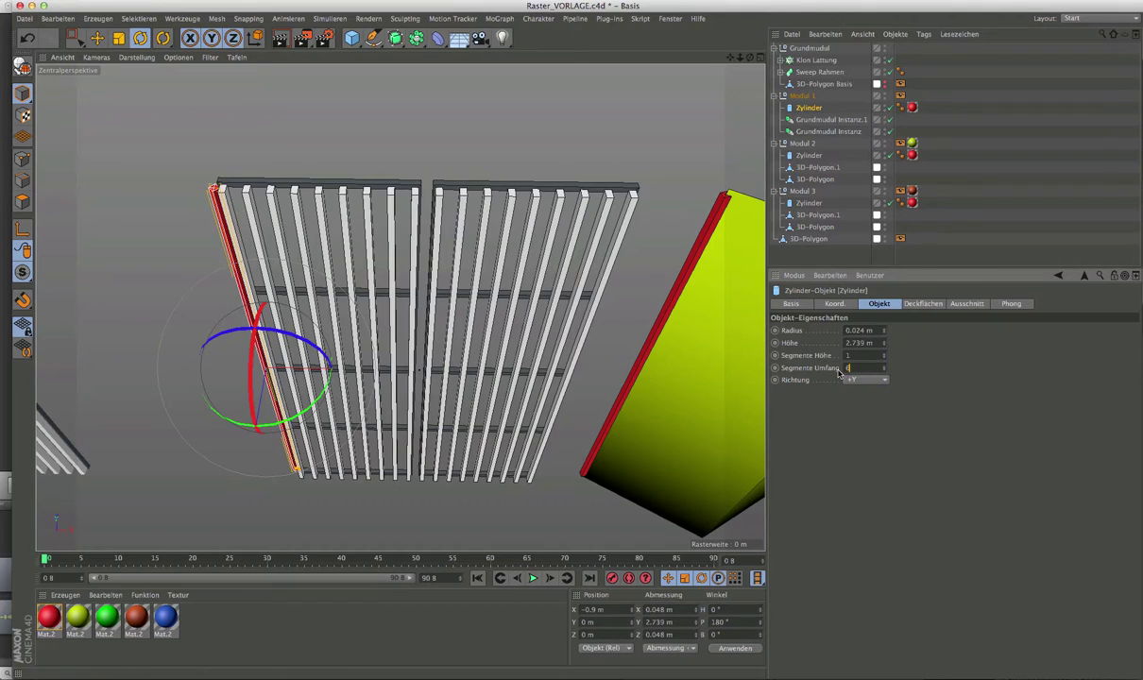
pyautogui.press('Return')
pyautogui.click(180, 180)
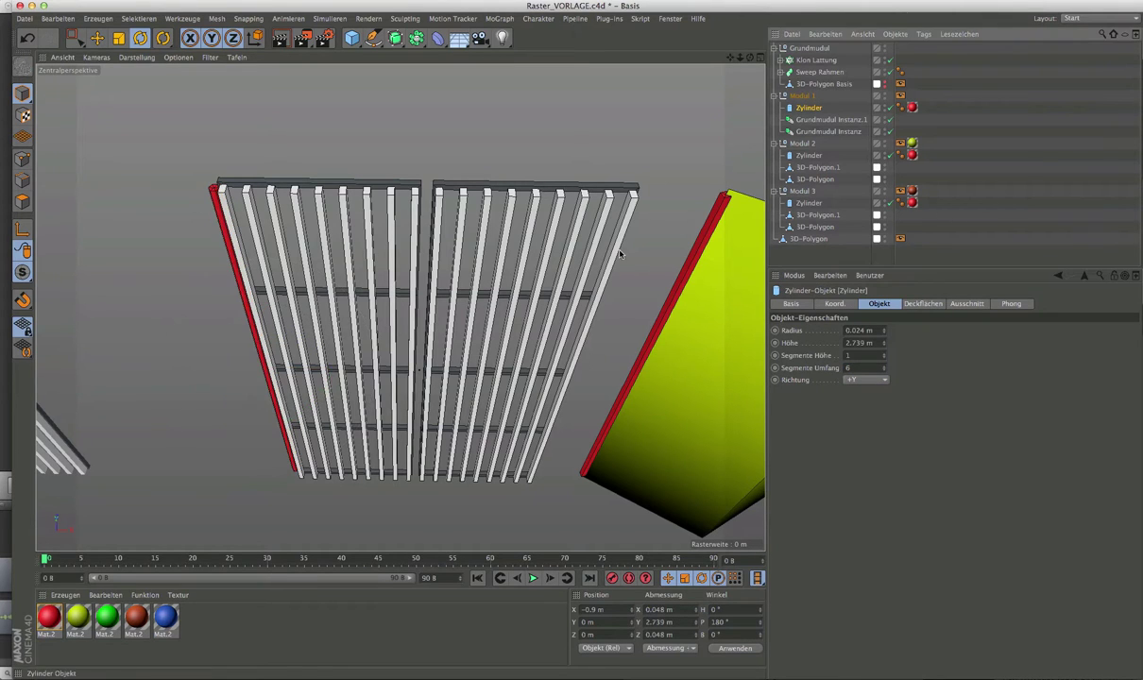
# Orbit around the lattice panels to inspect them, then select Modul 1
pyautogui.keyDown('alt'); pyautogui.moveTo(218, 192); pyautogui.dragTo(322, 197); pyautogui.keyUp('alt')
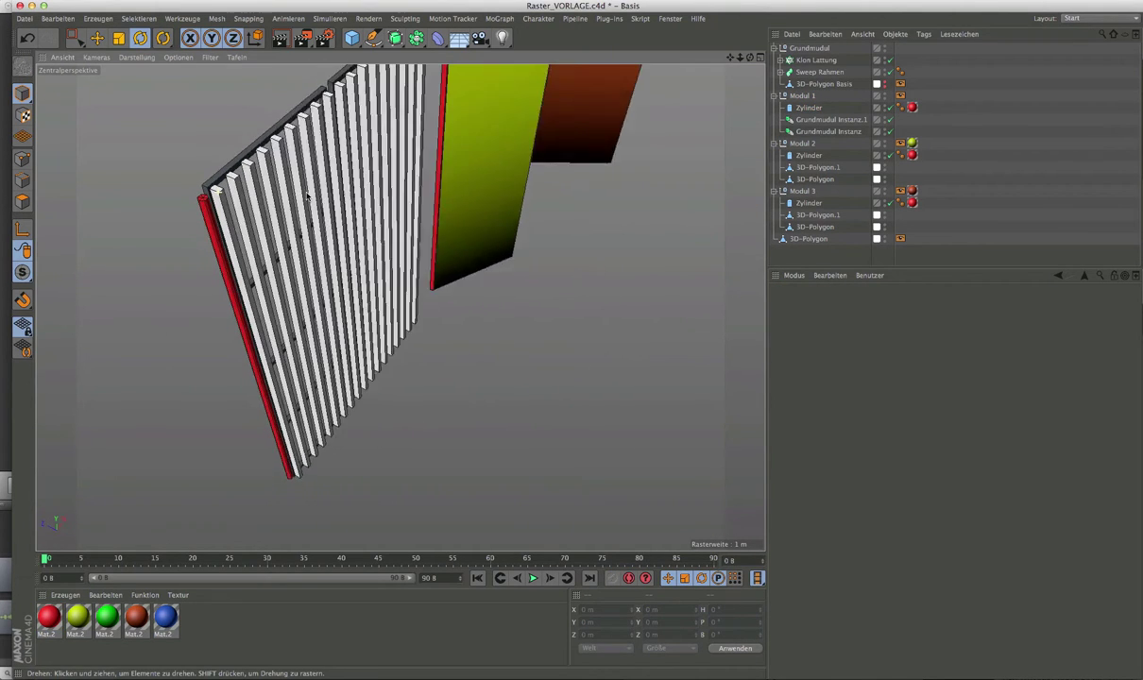
pyautogui.keyDown('alt'); pyautogui.moveTo(322, 196); pyautogui.dragTo(243, 249, button='right'); pyautogui.keyUp('alt')
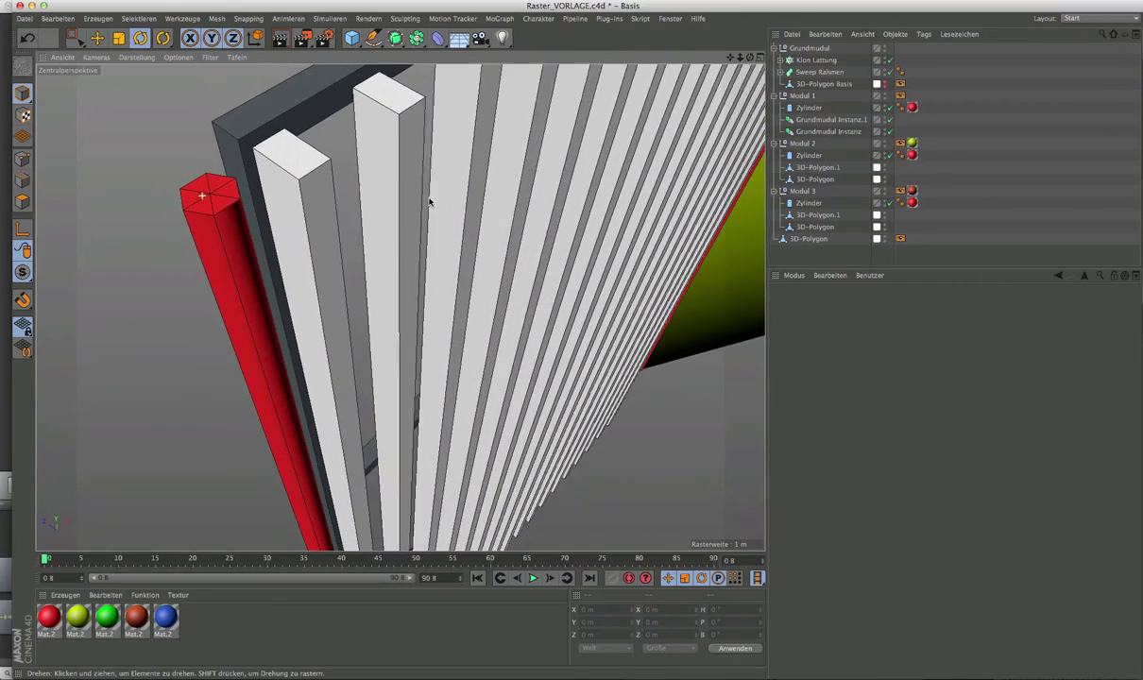
pyautogui.keyDown('alt'); pyautogui.moveTo(243, 249); pyautogui.dragTo(268, 353); pyautogui.keyUp('alt')
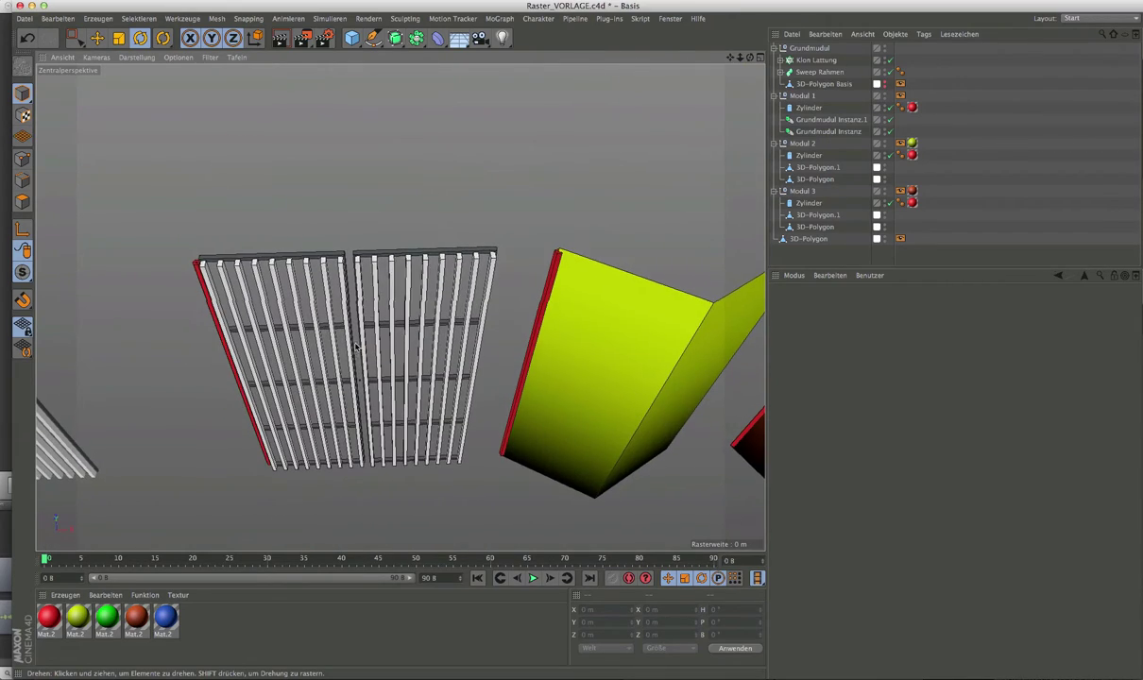
pyautogui.keyDown('alt'); pyautogui.moveTo(268, 353); pyautogui.dragTo(374, 313, button='middle'); pyautogui.keyUp('alt')
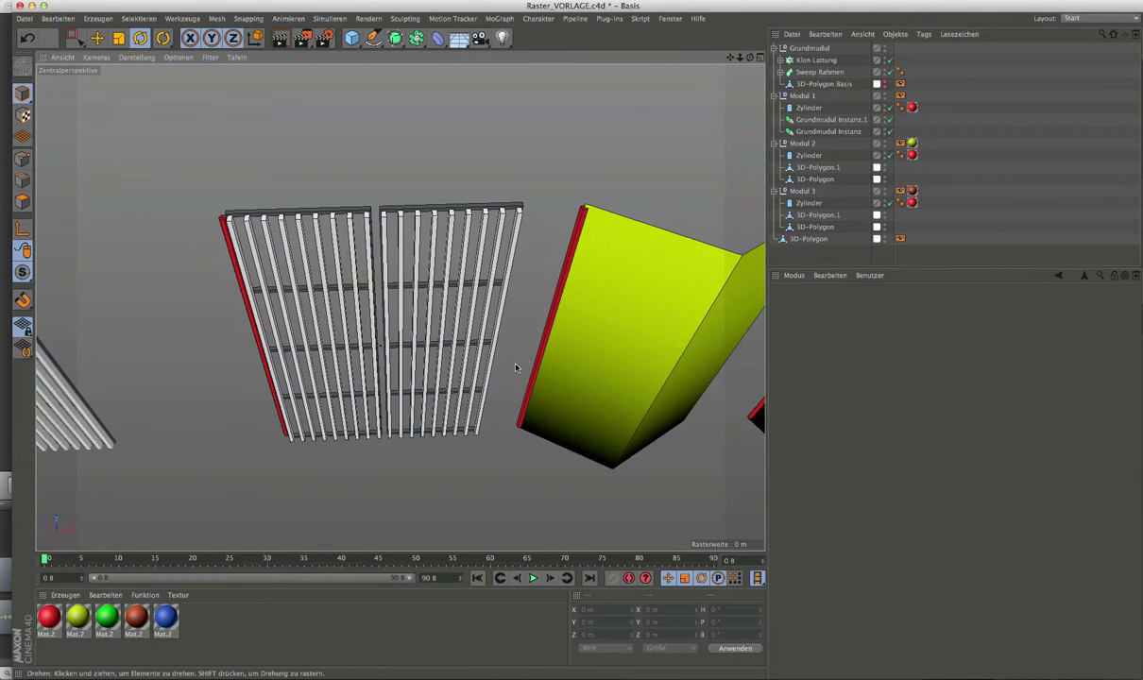
pyautogui.scroll(-5, 529, 361)
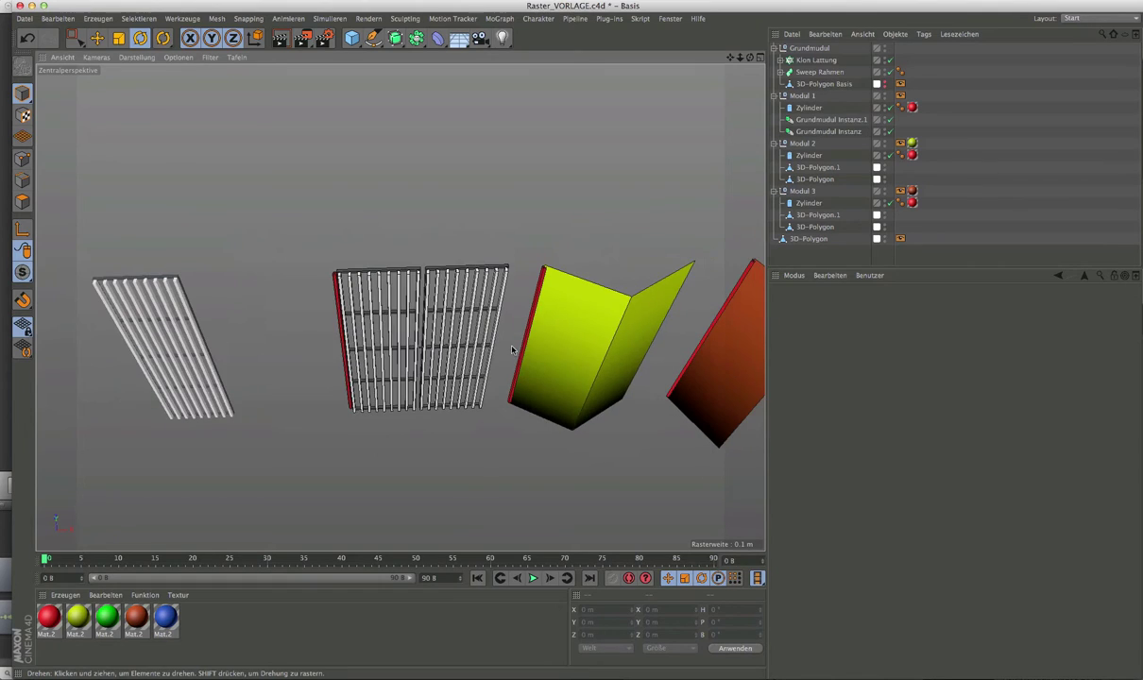
pyautogui.keyDown('alt'); pyautogui.moveTo(529, 360); pyautogui.dragTo(500, 335, button='middle'); pyautogui.keyUp('alt')
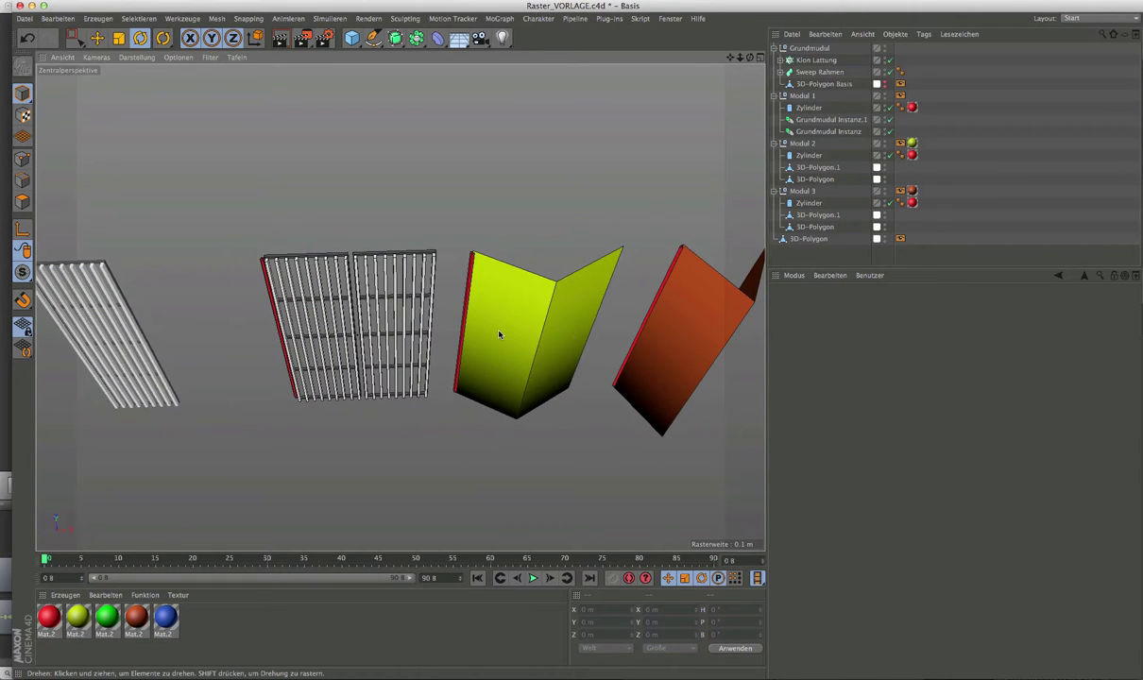
pyautogui.click(802, 96)
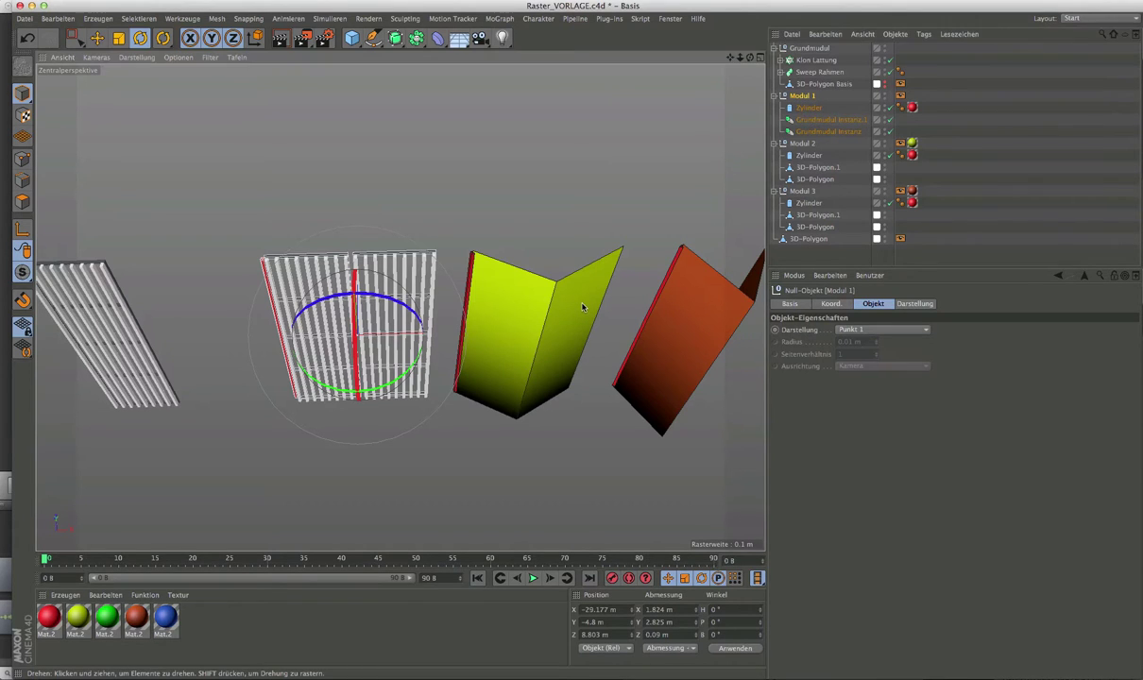
# Drag Grundmodul Instanz from Modul 1 into the Modul 2 group
pyautogui.moveTo(583, 306)
pyautogui.keyDown('alt'); pyautogui.mouseDown()
pyautogui.moveTo(545, 308)
pyautogui.moveTo(562, 235)
pyautogui.mouseUp(); pyautogui.keyUp('alt')
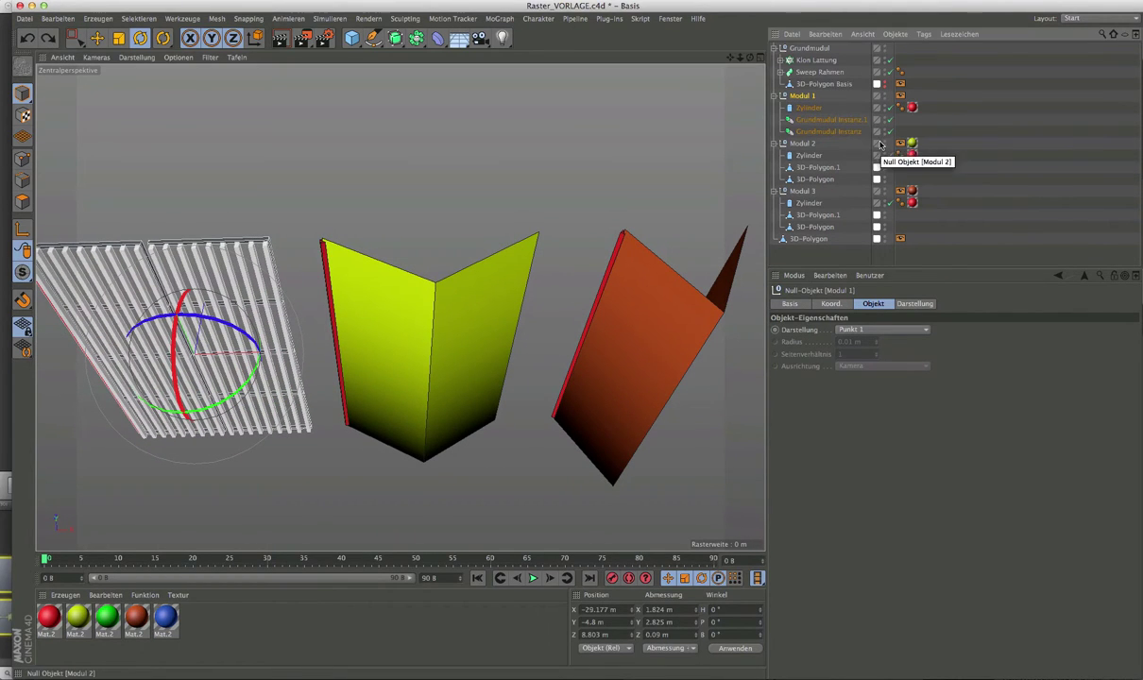
pyautogui.click(850, 120)
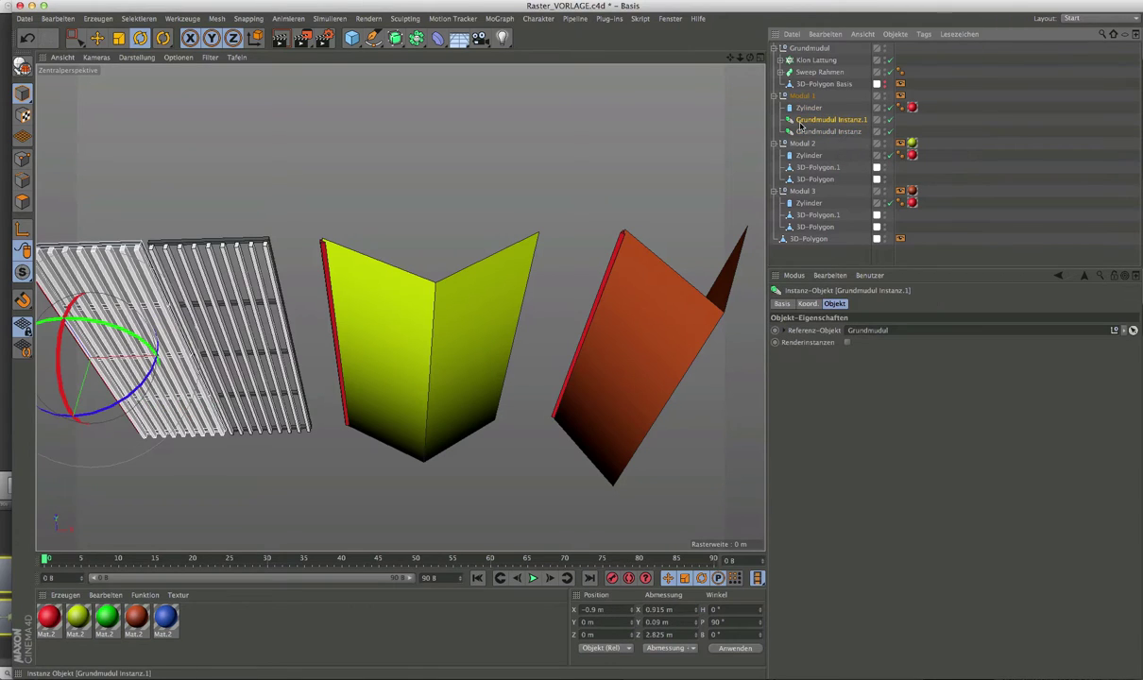
pyautogui.click(804, 131)
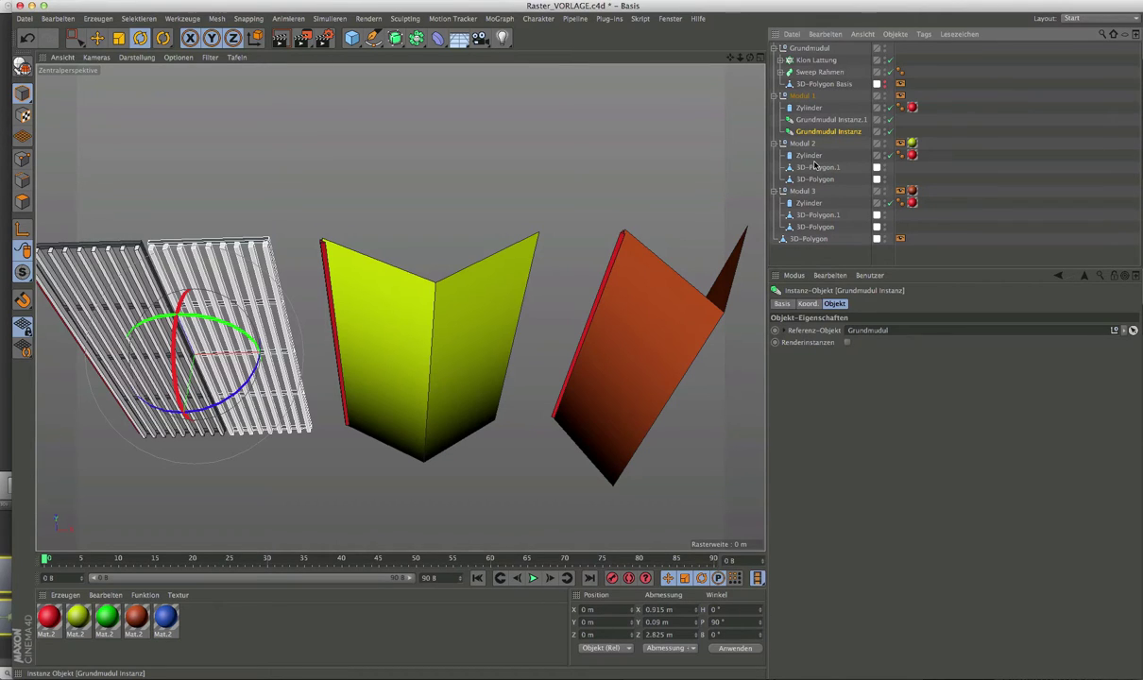
pyautogui.moveTo(814, 166); pyautogui.dragTo(815, 162)
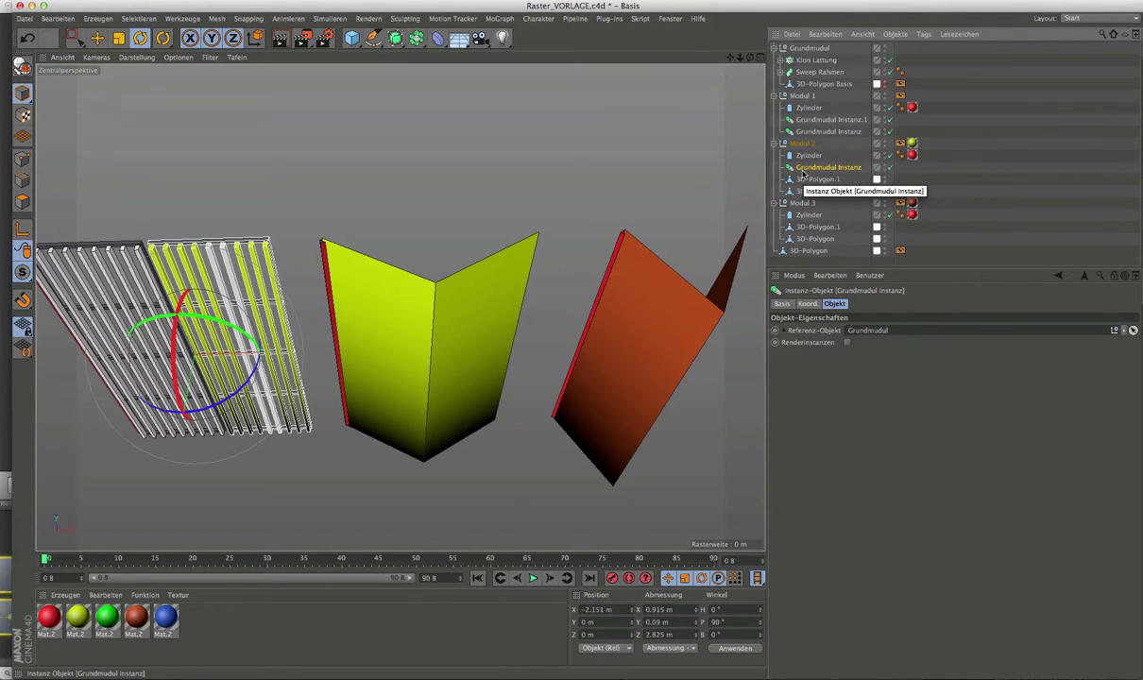
pyautogui.click(162, 38)
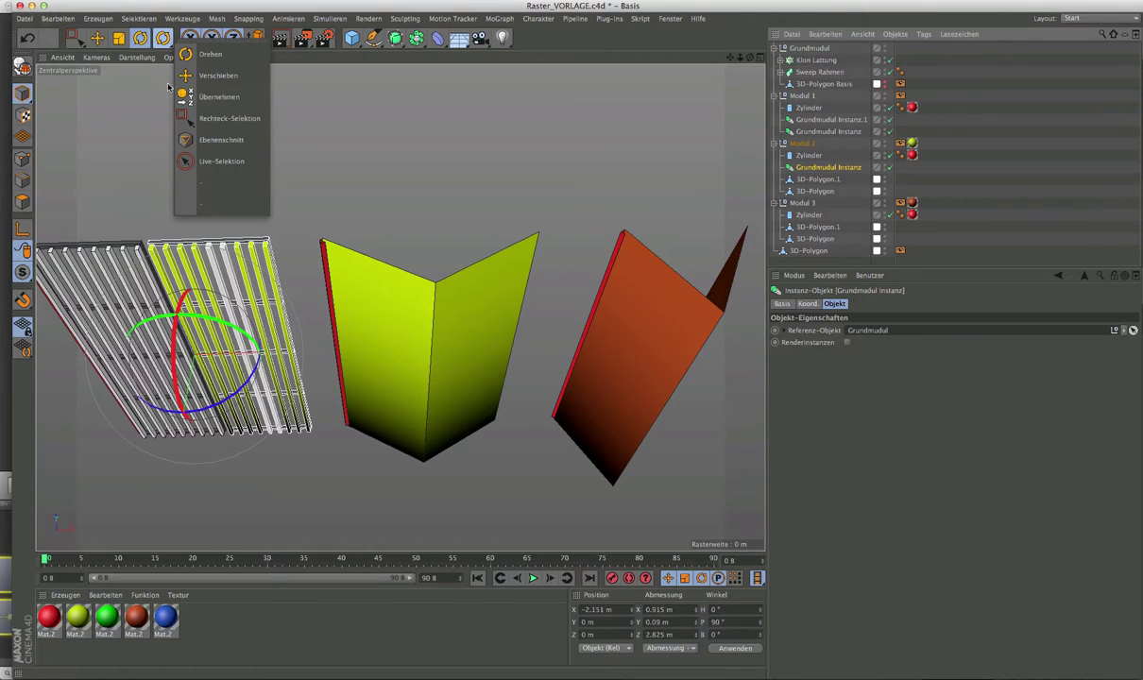
# Fit Grundmudul Instanz.1 and a duplicate instance onto the two yellow Modul 2 panels
pyautogui.click(212, 99)
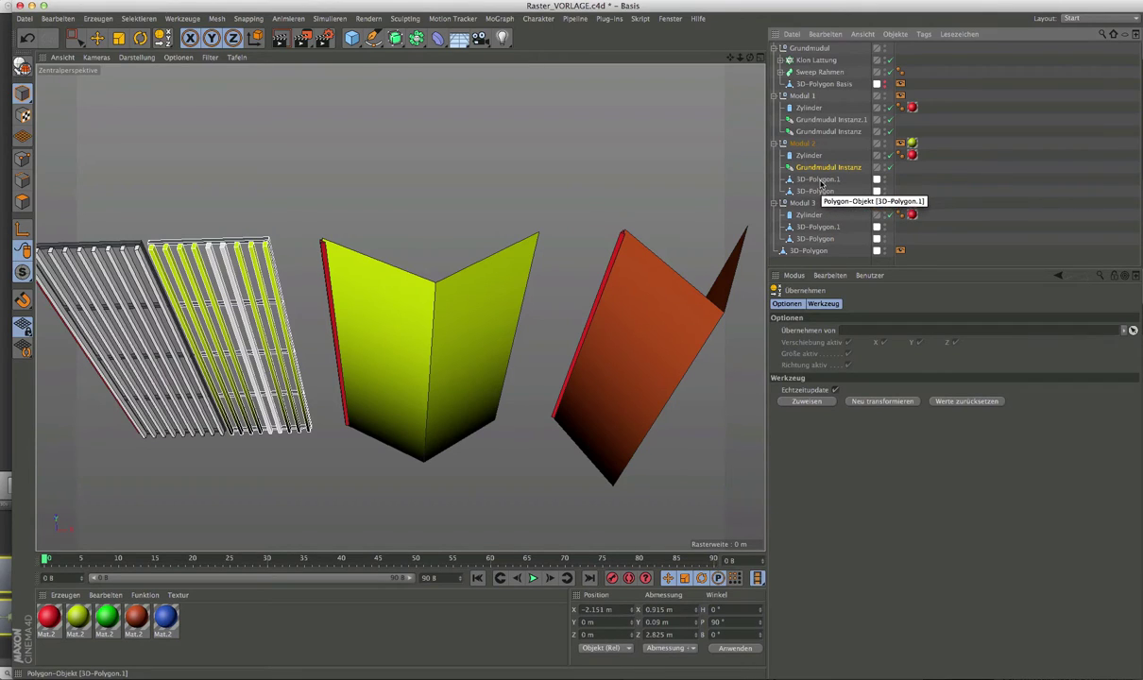
pyautogui.moveTo(819, 183); pyautogui.dragTo(859, 330)
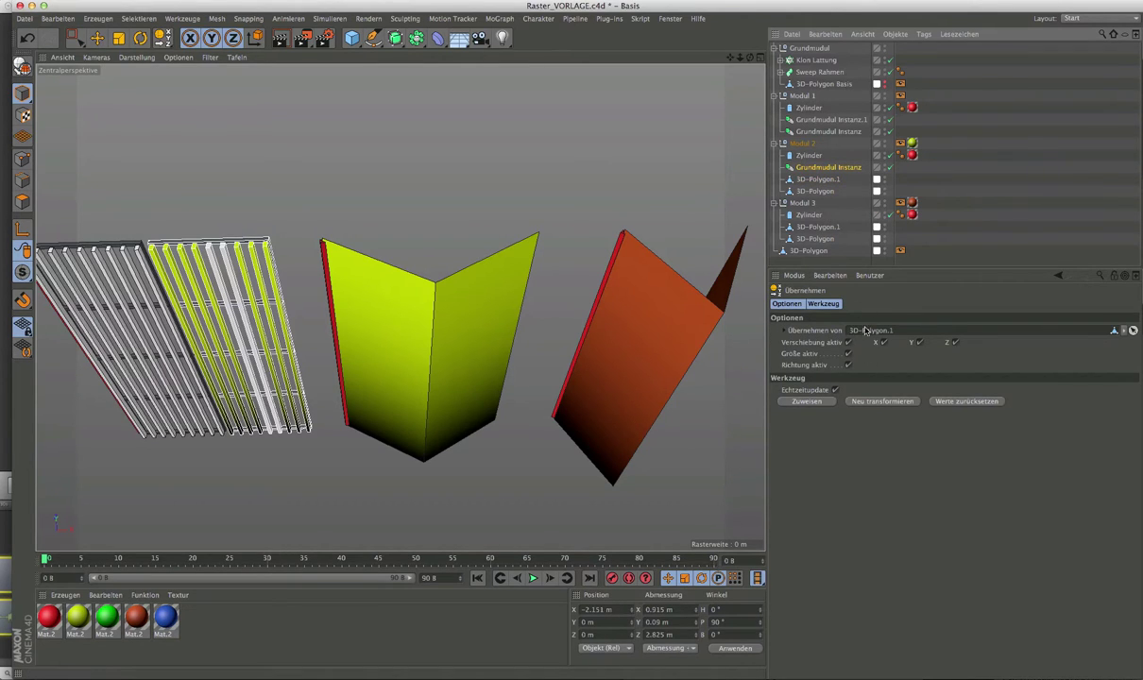
pyautogui.click(882, 401)
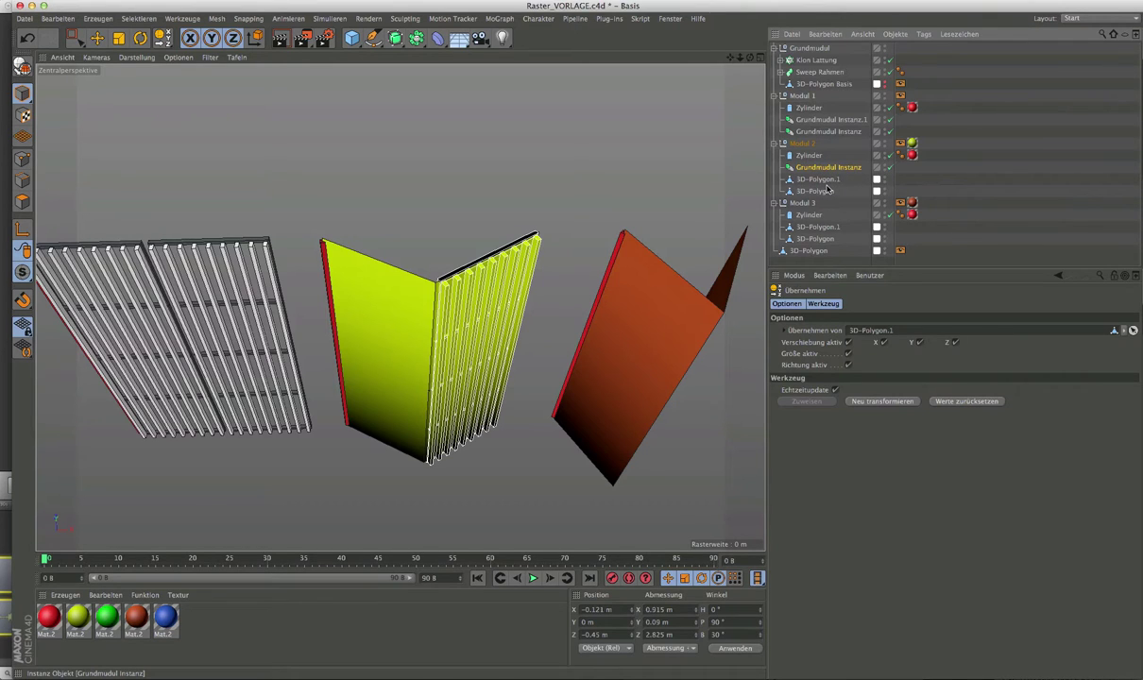
pyautogui.keyDown('ctrl'); pyautogui.moveTo(827, 189); pyautogui.dragTo(828, 188); pyautogui.keyUp('ctrl')
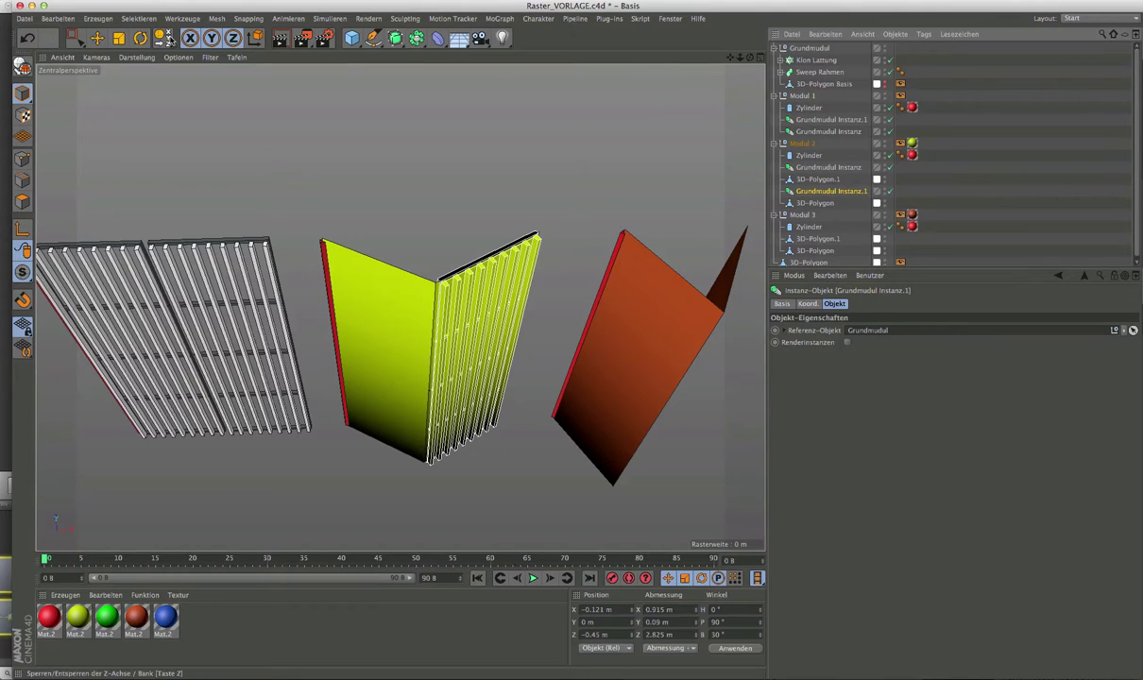
pyautogui.click(162, 37)
pyautogui.click(780, 200)
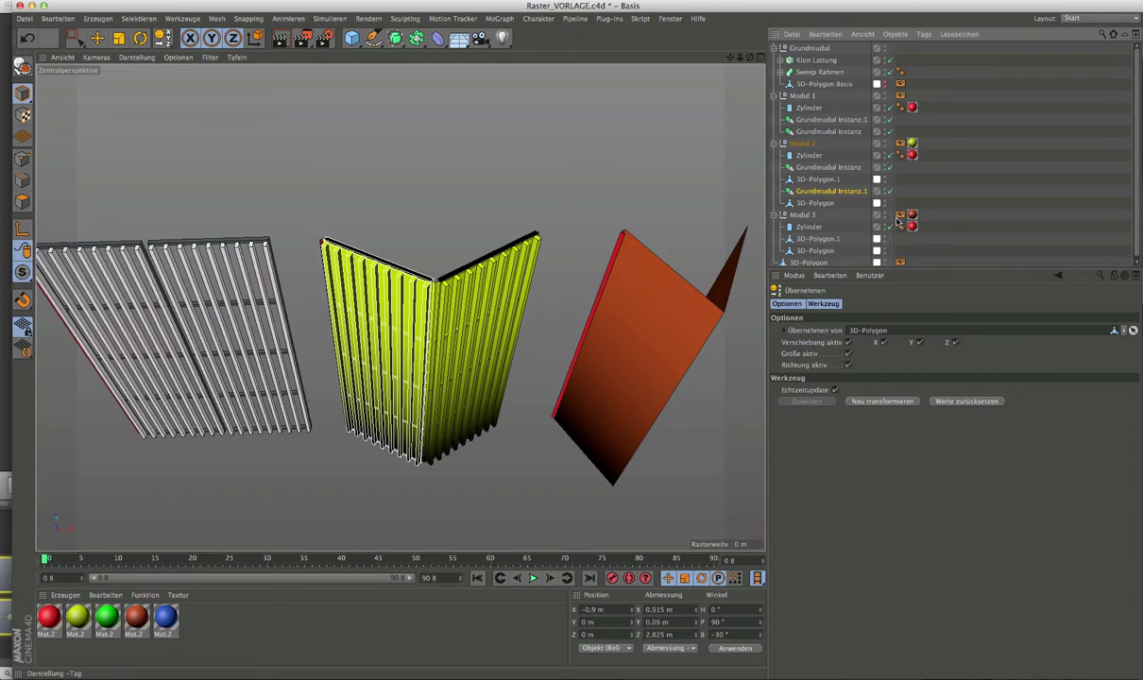
# Delete the 3D-Polygon.1 and 3D-Polygon helper objects under Modul 2
pyautogui.click(820, 179)
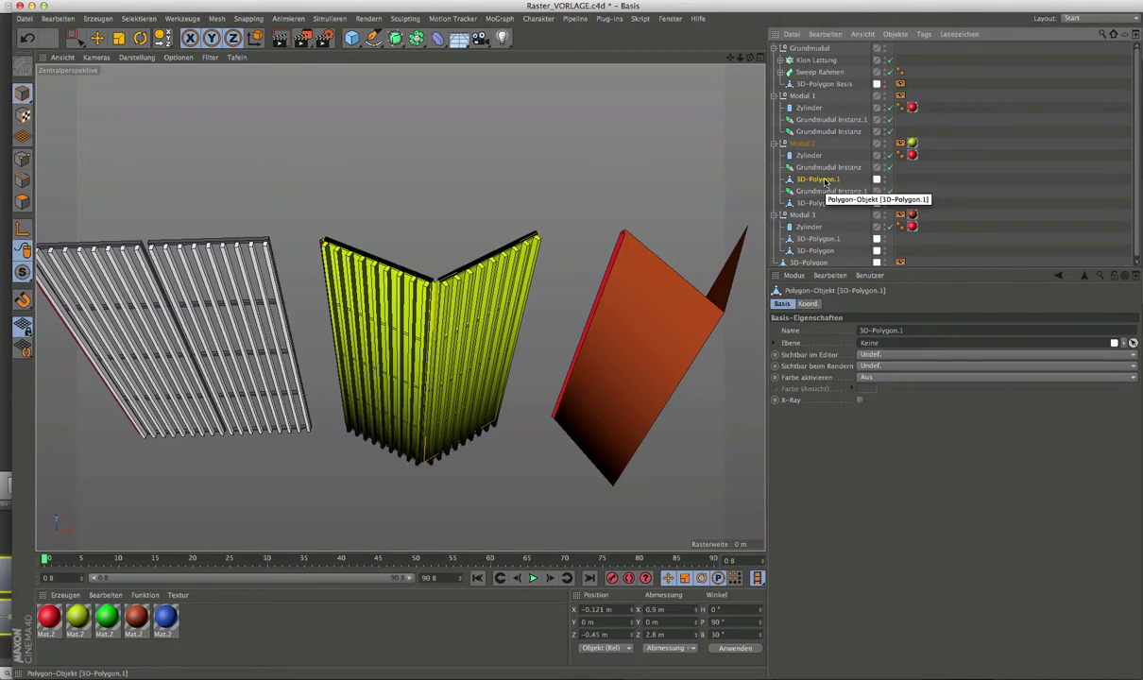
pyautogui.press('Delete')
pyautogui.click(818, 192)
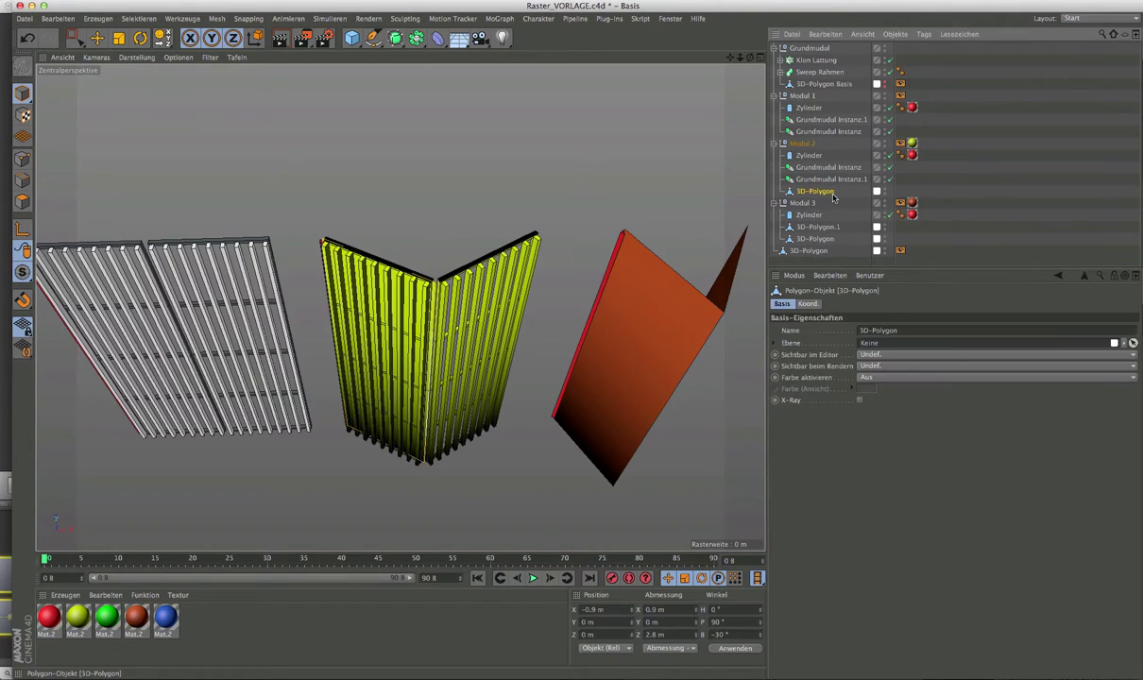
pyautogui.press('Delete')
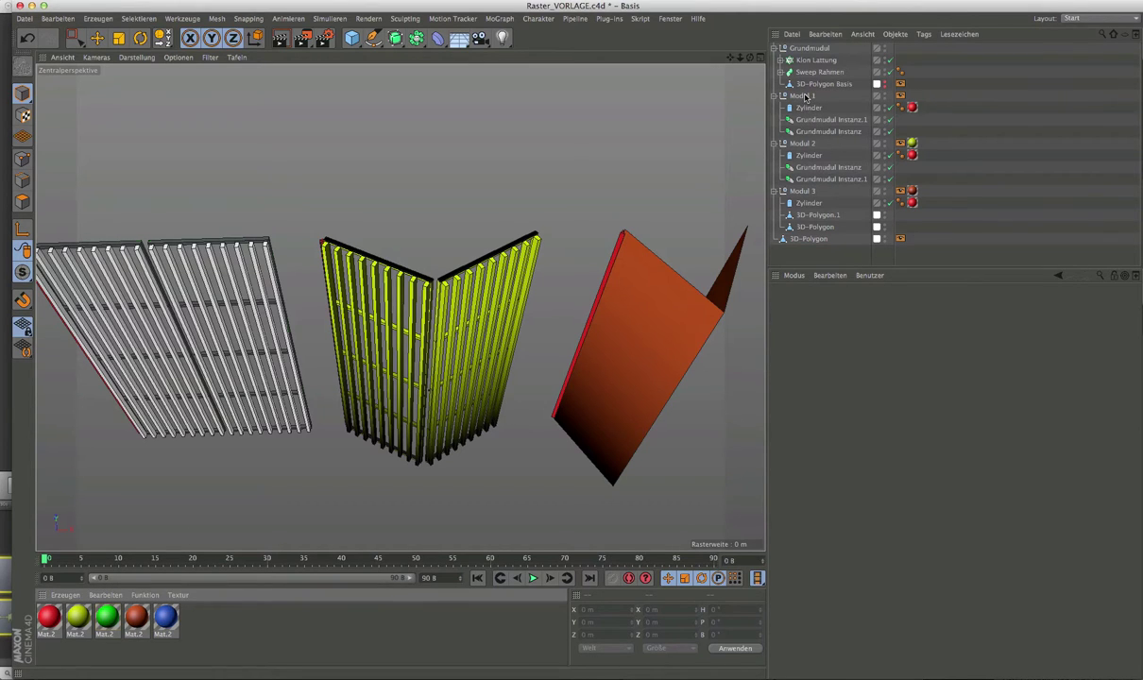
# Give Modul 1 the green material, recentre the view, and select Modul 2's lath instance
pyautogui.moveTo(805, 98); pyautogui.dragTo(805, 97)
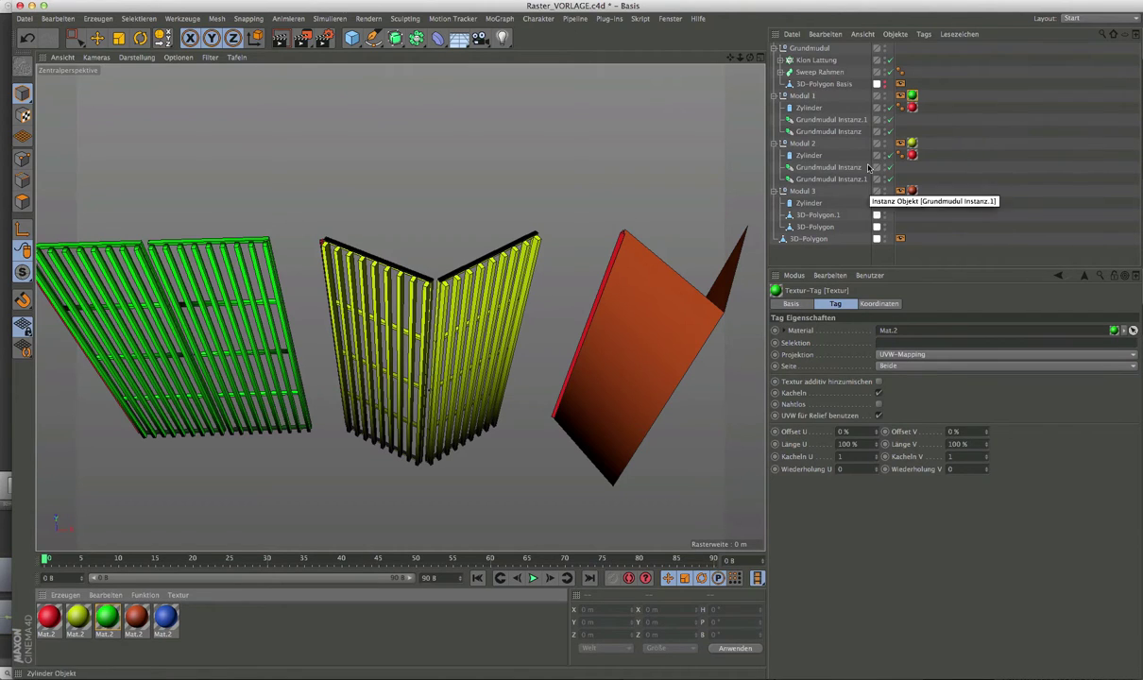
pyautogui.moveTo(730, 57); pyautogui.dragTo(566, 43)
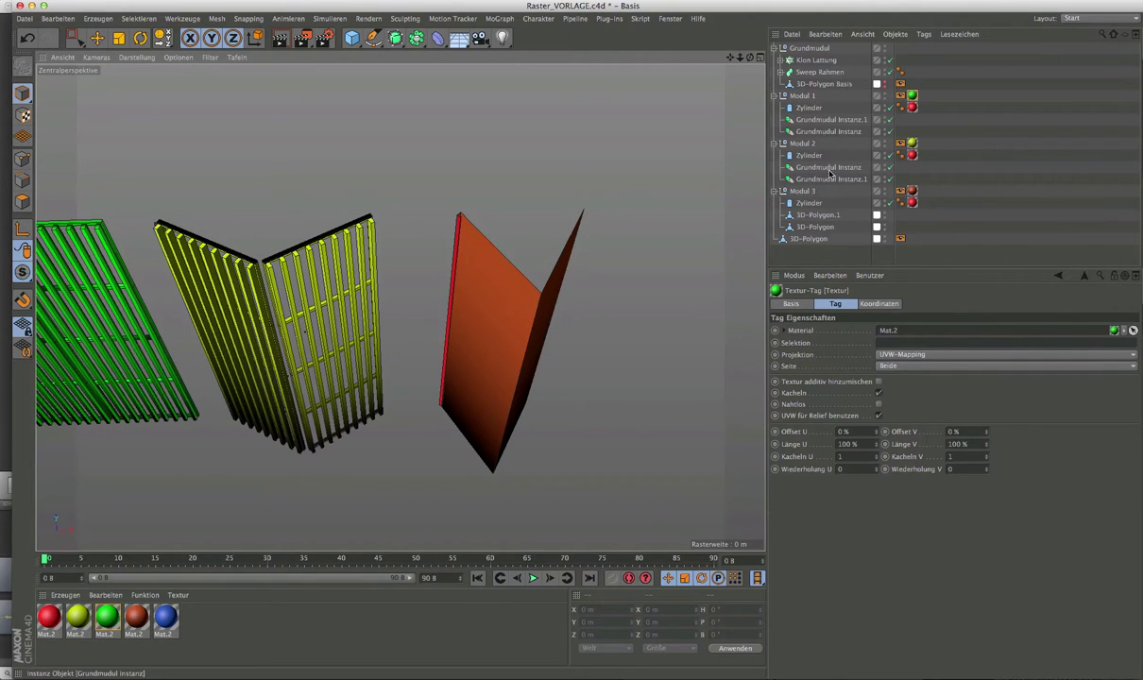
pyautogui.click(829, 167)
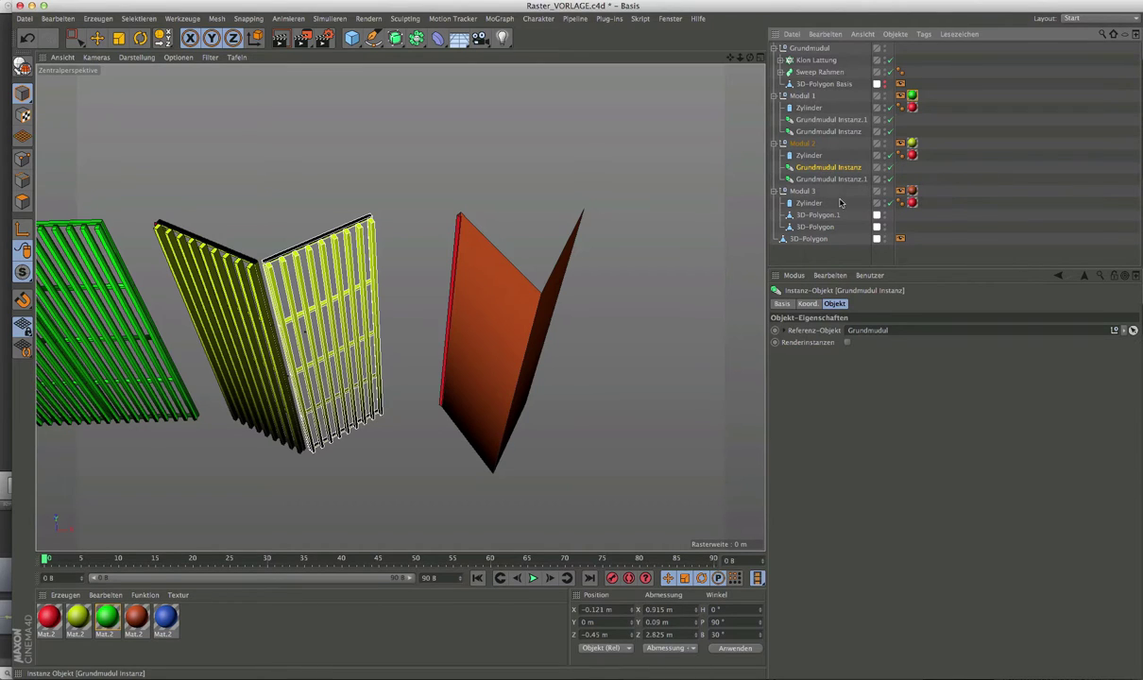
# Copy the lath instance into Modul 3 twice, fitting one to 3D-Polygon.1 and one to 3D-Polygon
pyautogui.moveTo(822, 167); pyautogui.dragTo(814, 216)
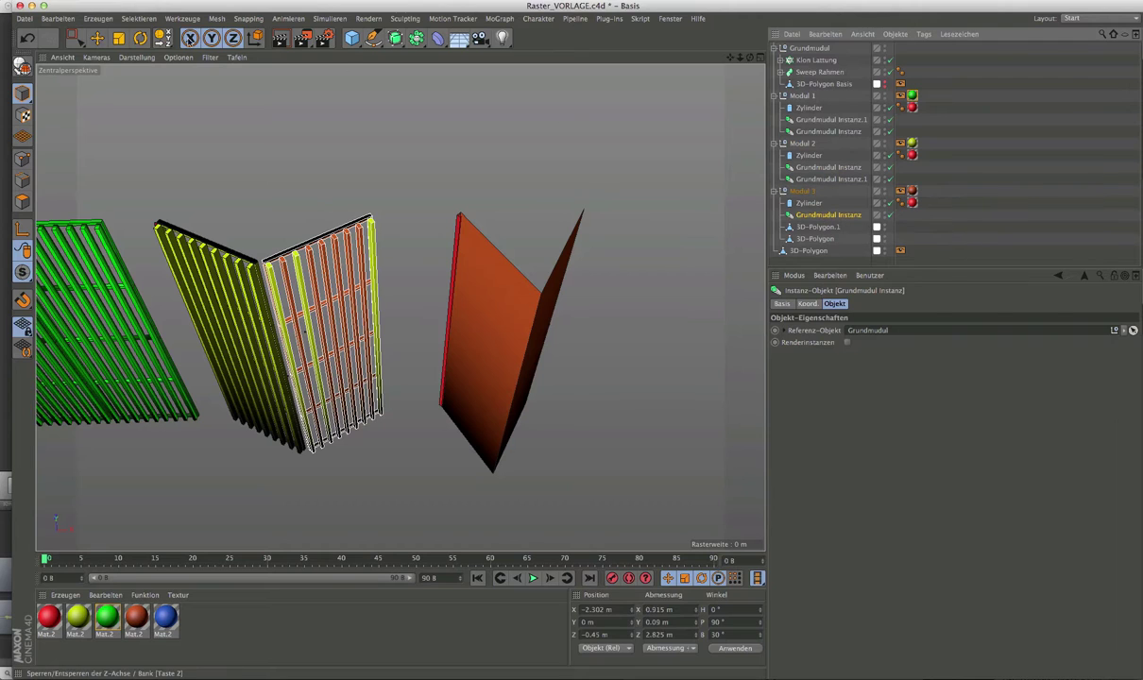
pyautogui.click(162, 37)
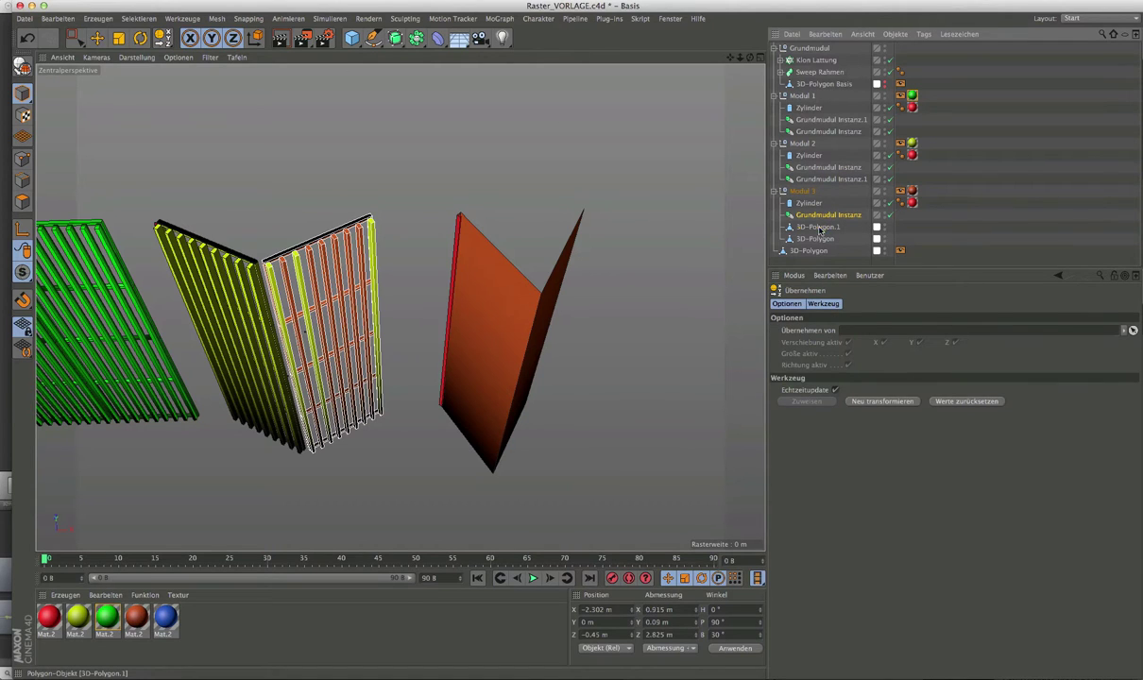
pyautogui.moveTo(820, 229); pyautogui.dragTo(850, 330)
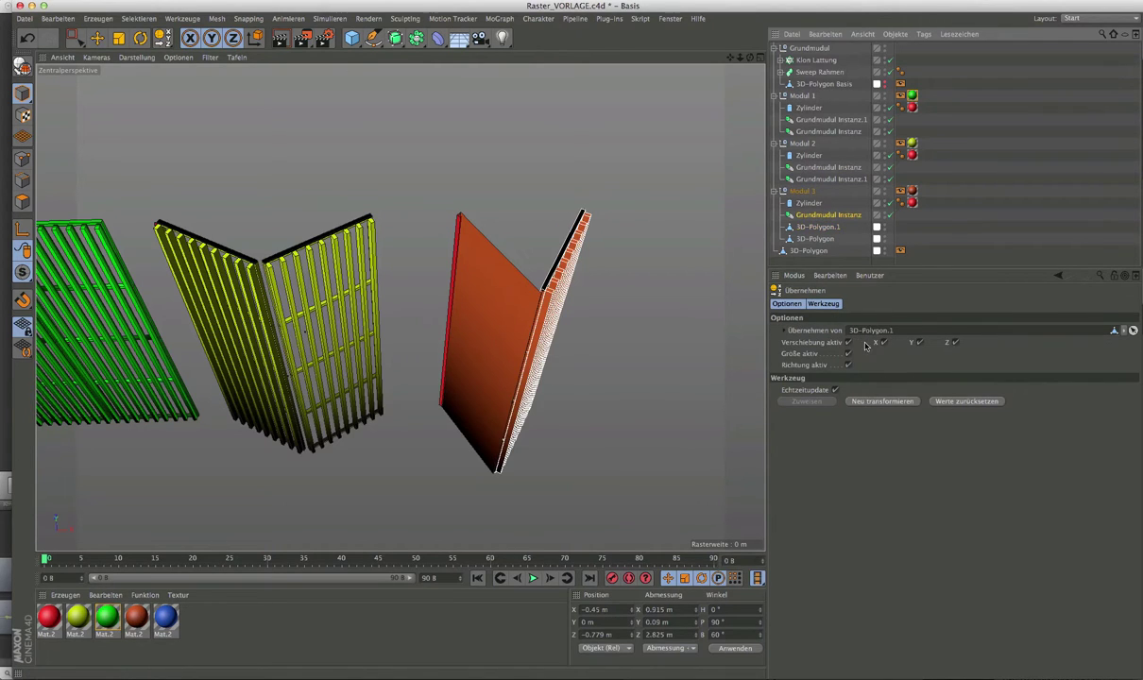
pyautogui.keyDown('ctrl'); pyautogui.moveTo(827, 215); pyautogui.dragTo(828, 236); pyautogui.keyUp('ctrl')
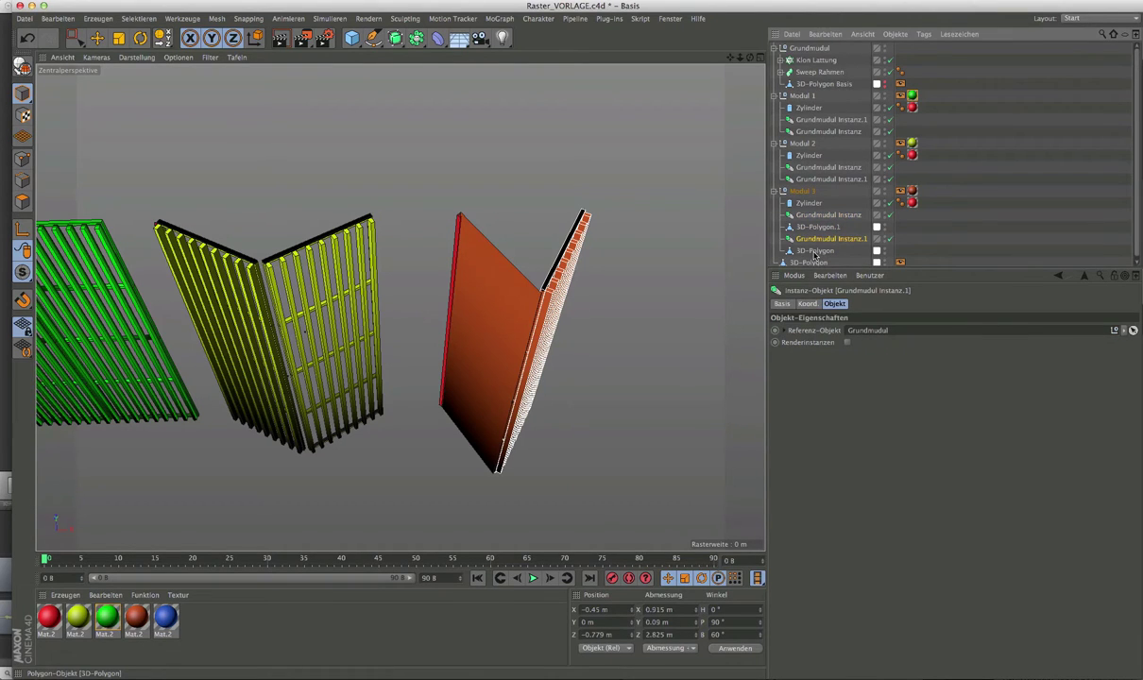
pyautogui.moveTo(815, 252); pyautogui.dragTo(867, 330)
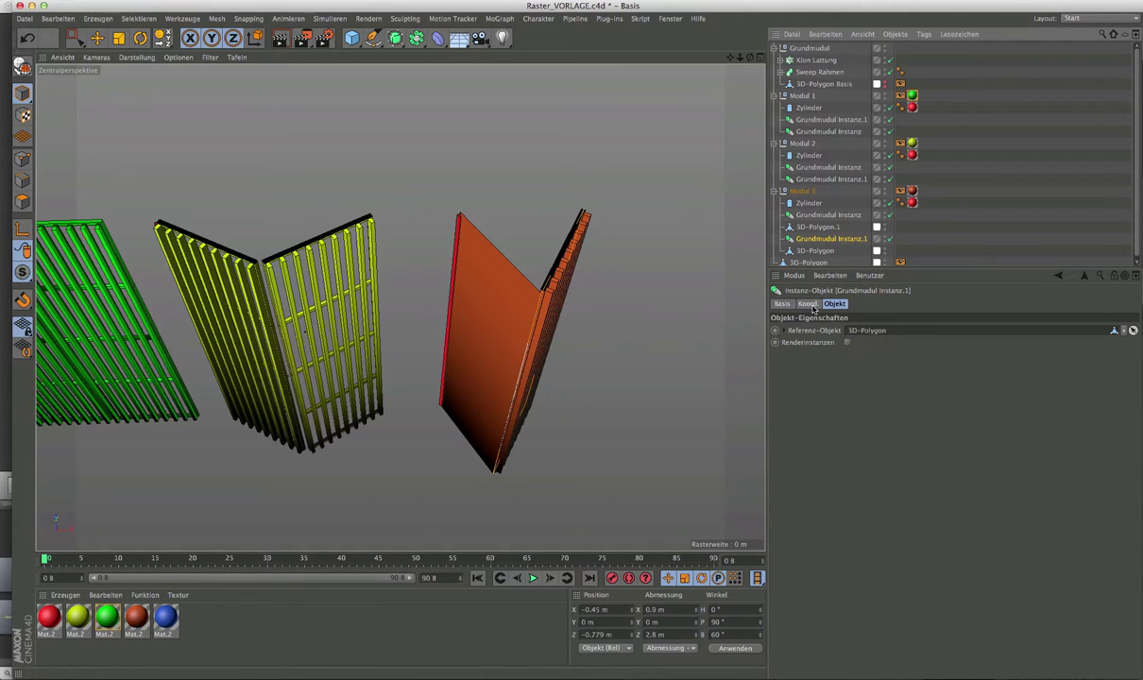
pyautogui.hotkey('ctrl', 'z')
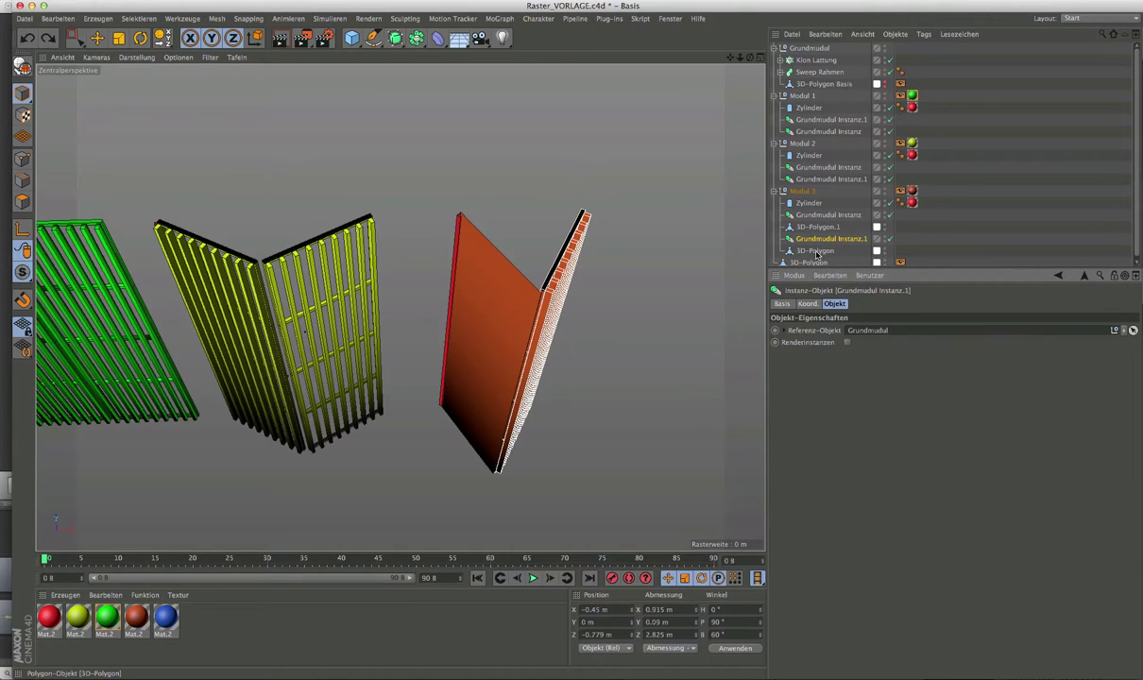
pyautogui.hotkey('ctrl', 'shift', 't')
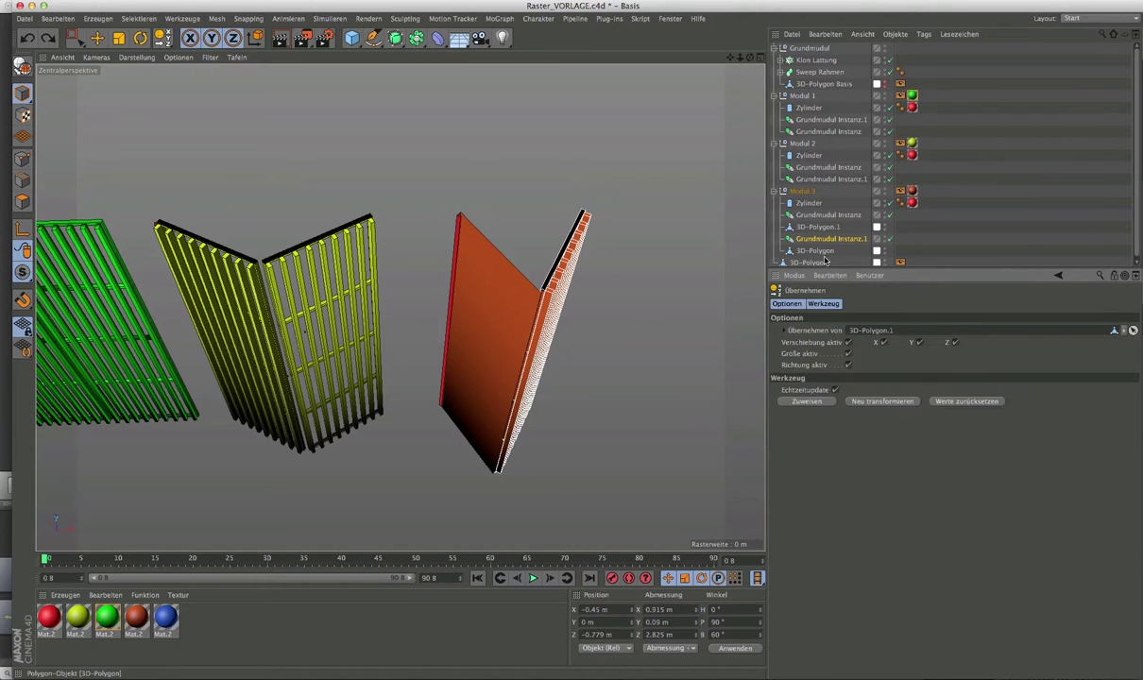
pyautogui.click(820, 252)
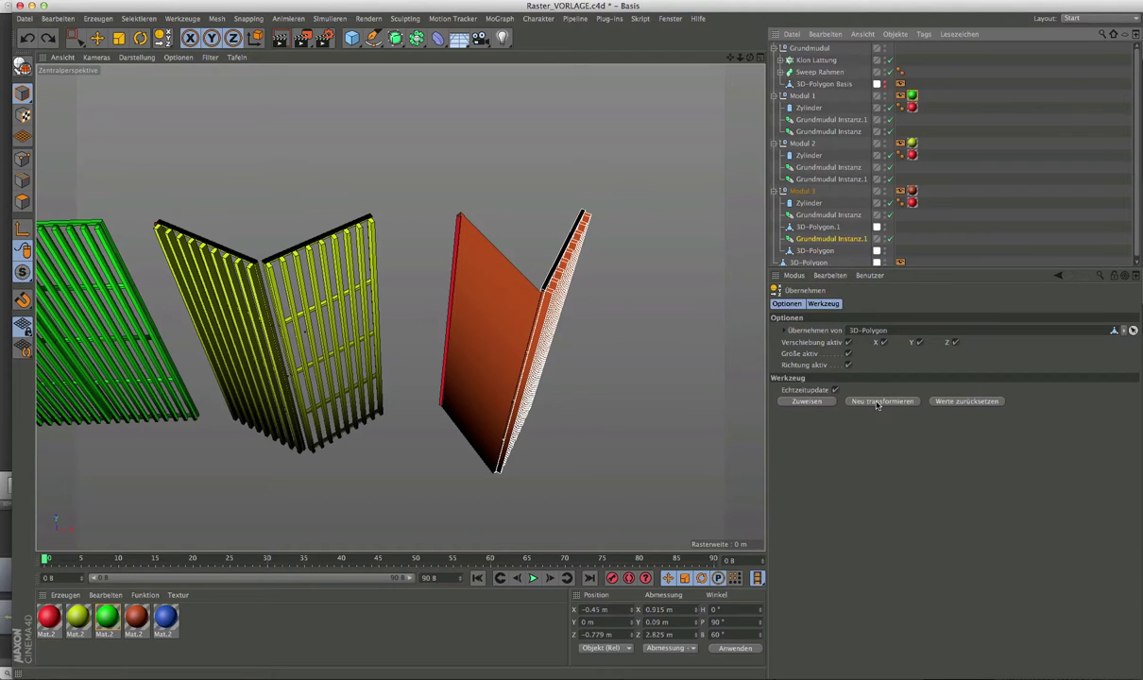
pyautogui.click(807, 400)
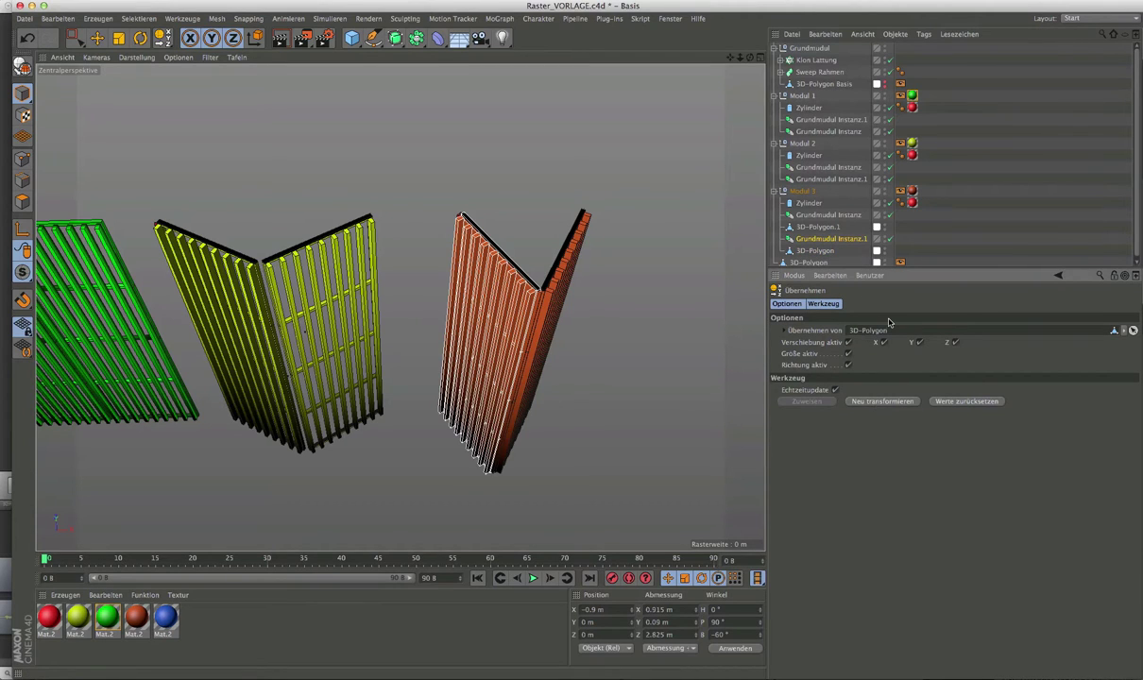
# Delete Modul 3's 3D-Polygon and 3D-Polygon.1 helpers, then orbit to check the orange corner
pyautogui.click(818, 251)
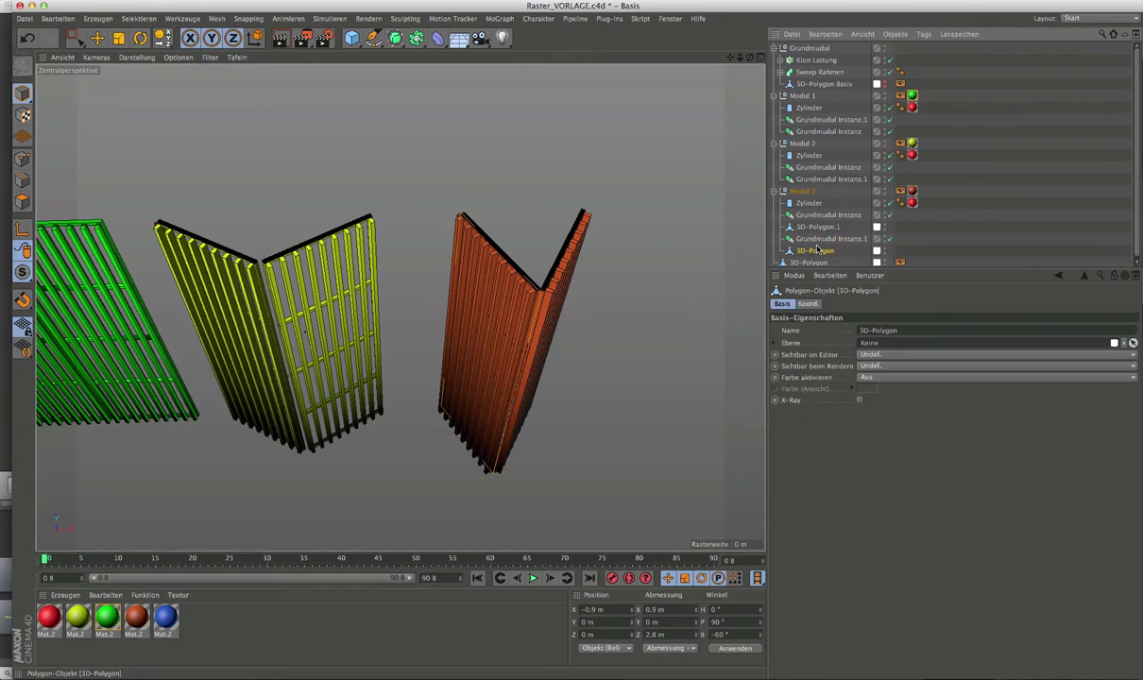
pyautogui.press('Delete')
pyautogui.click(825, 227)
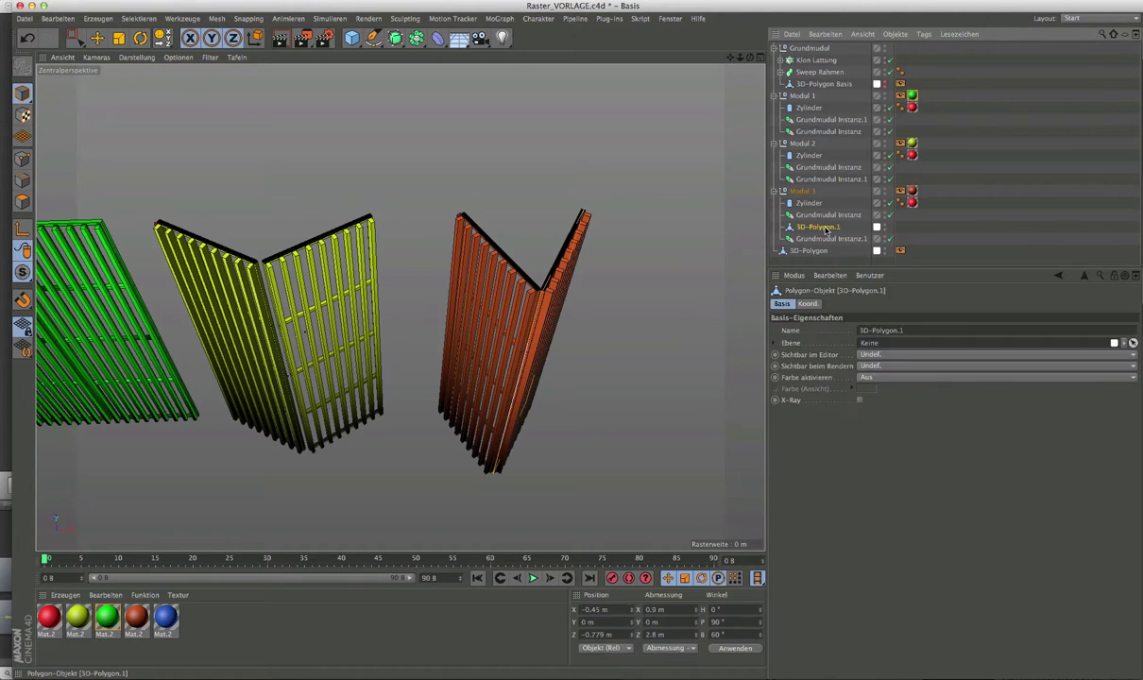
pyautogui.press('Delete')
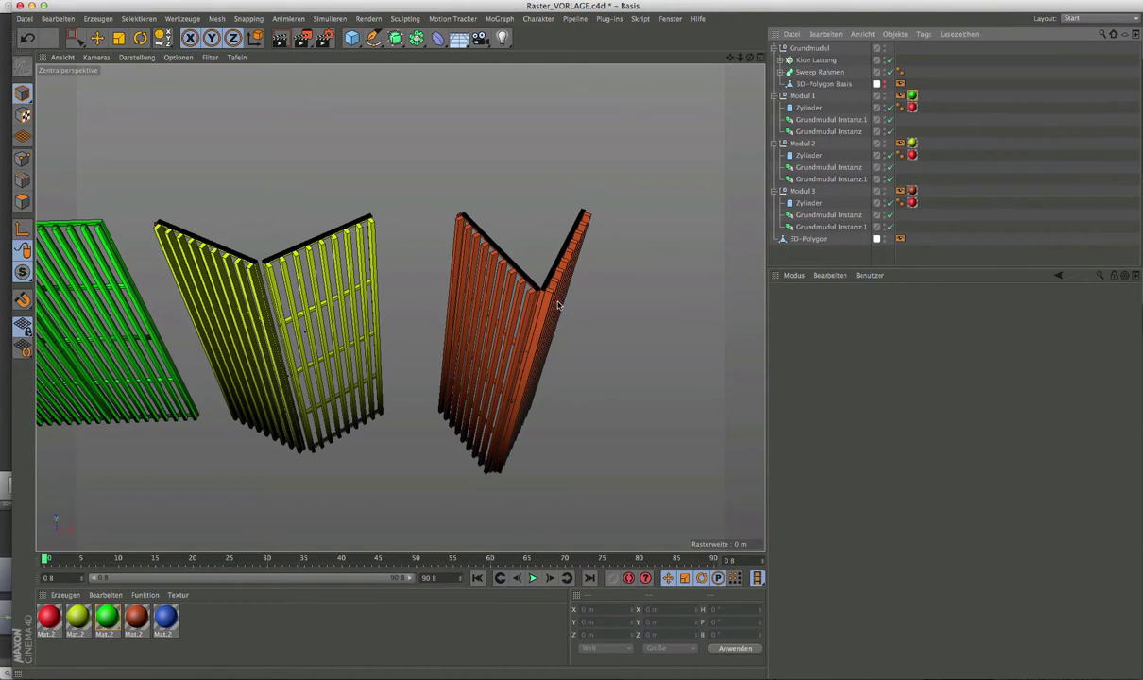
pyautogui.keyDown('alt'); pyautogui.moveTo(558, 304); pyautogui.dragTo(553, 300); pyautogui.keyUp('alt')
pyautogui.scroll(5, 619, 295)
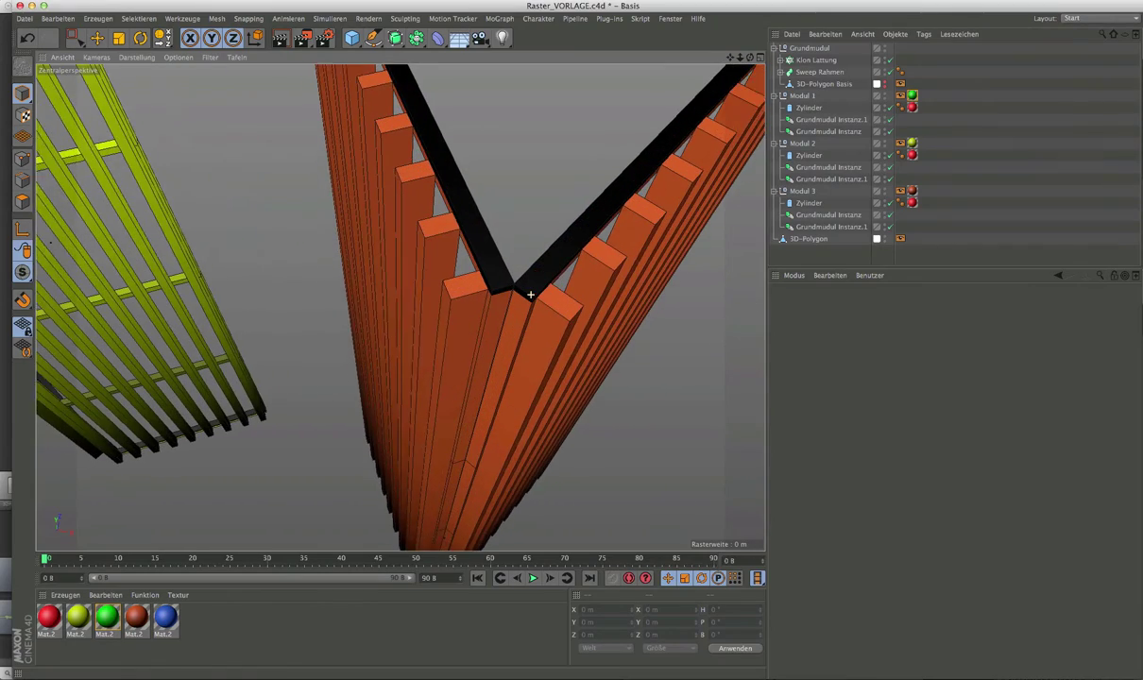
pyautogui.moveTo(467, 311)
pyautogui.keyDown('alt'); pyautogui.mouseDown()
pyautogui.moveTo(464, 357)
pyautogui.moveTo(483, 300)
pyautogui.moveTo(520, 304)
pyautogui.moveTo(508, 288)
pyautogui.moveTo(510, 302)
pyautogui.moveTo(429, 338)
pyautogui.moveTo(414, 274)
pyautogui.moveTo(374, 256)
pyautogui.mouseUp(); pyautogui.keyUp('alt')
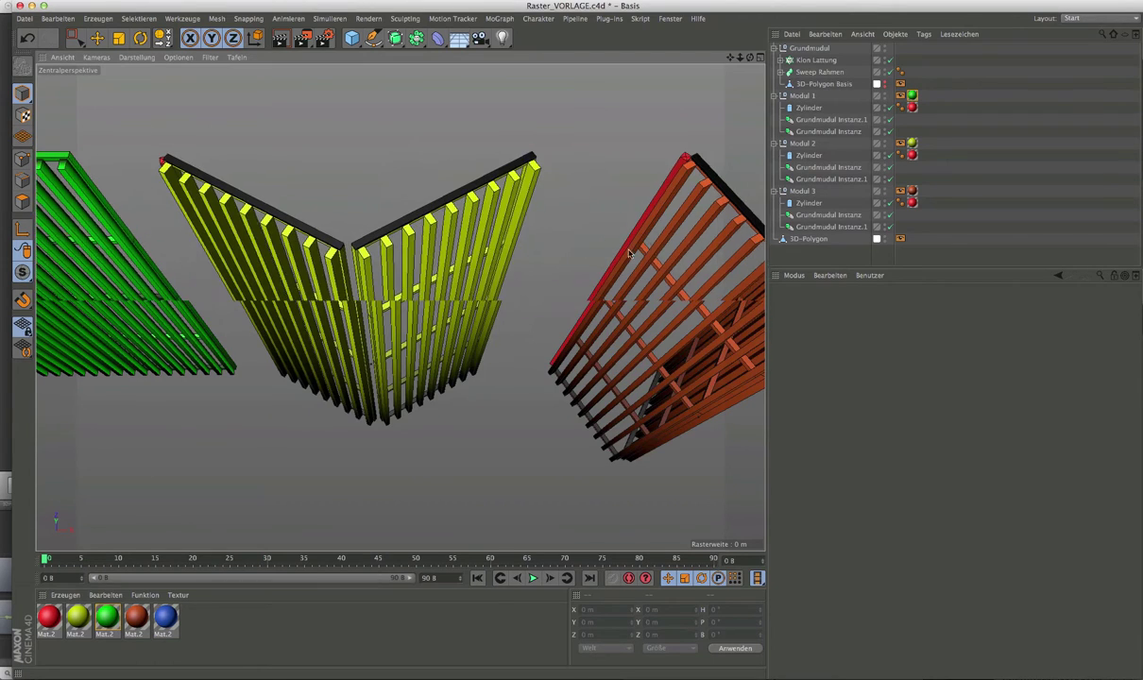
pyautogui.keyDown('alt'); pyautogui.moveTo(462, 257); pyautogui.dragTo(419, 249); pyautogui.keyUp('alt')
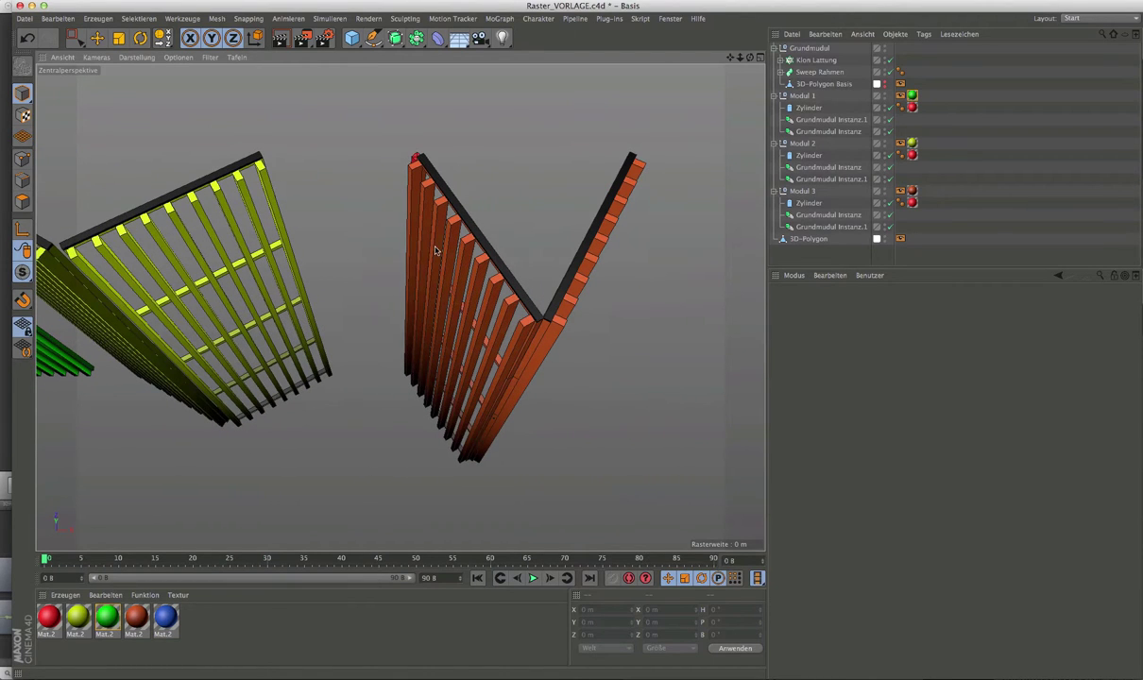
pyautogui.scroll(-2, 430, 248)
pyautogui.scroll(-2, 430, 248)
pyautogui.scroll(-1, 430, 247)
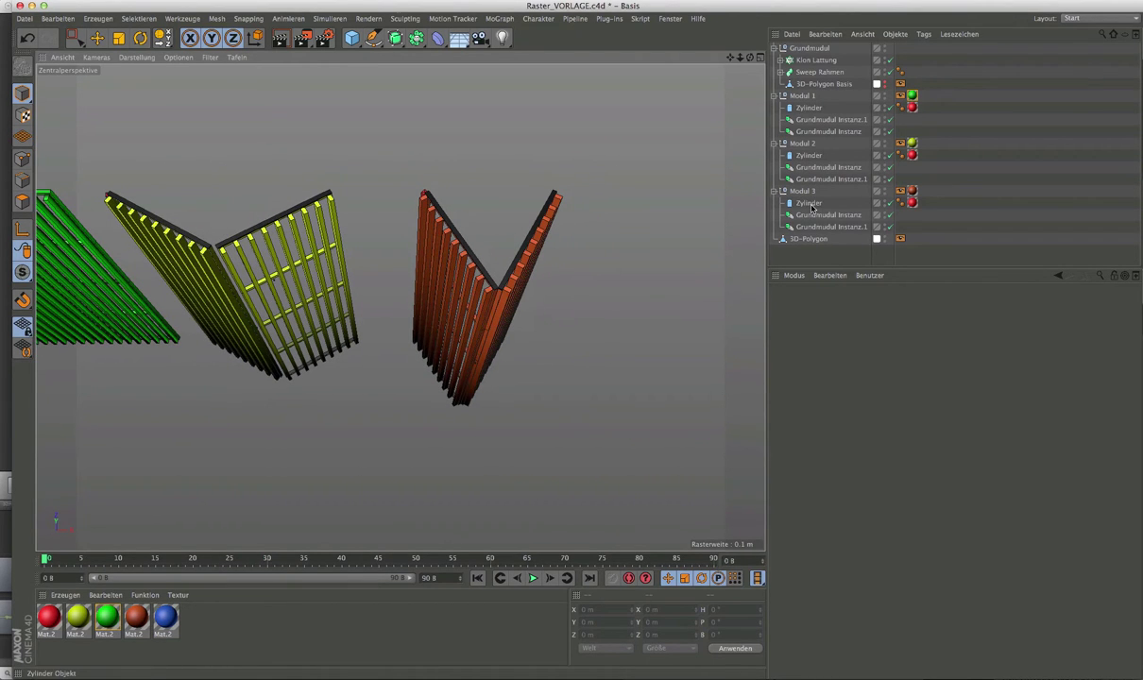
pyautogui.click(809, 203)
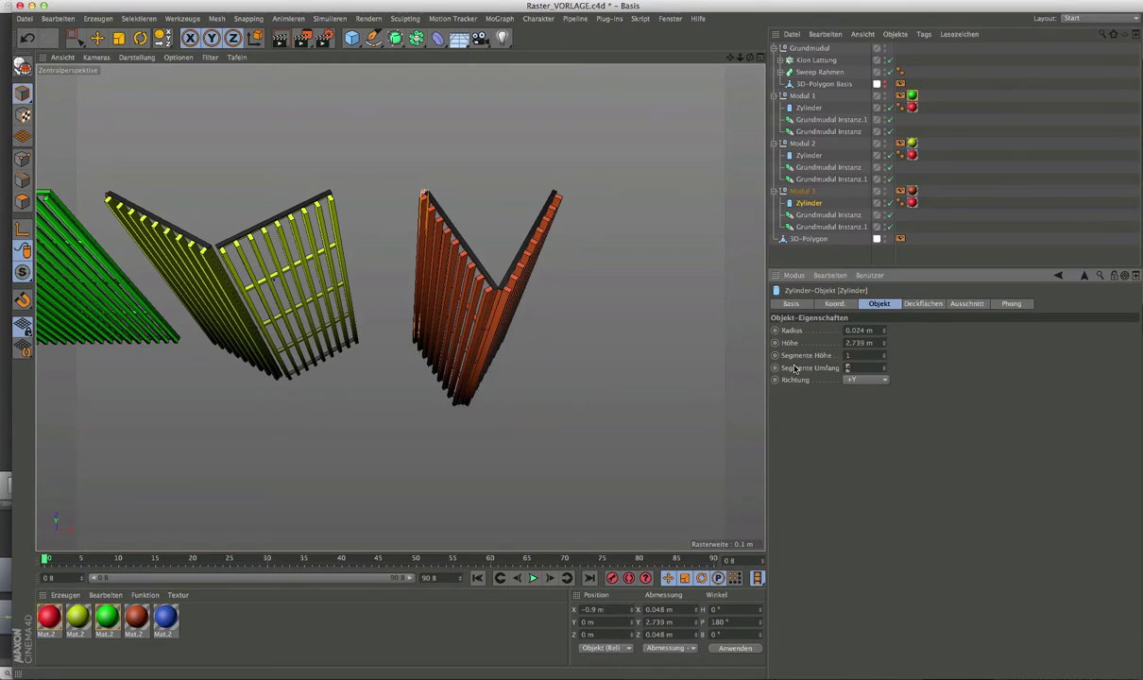
pyautogui.click(808, 155)
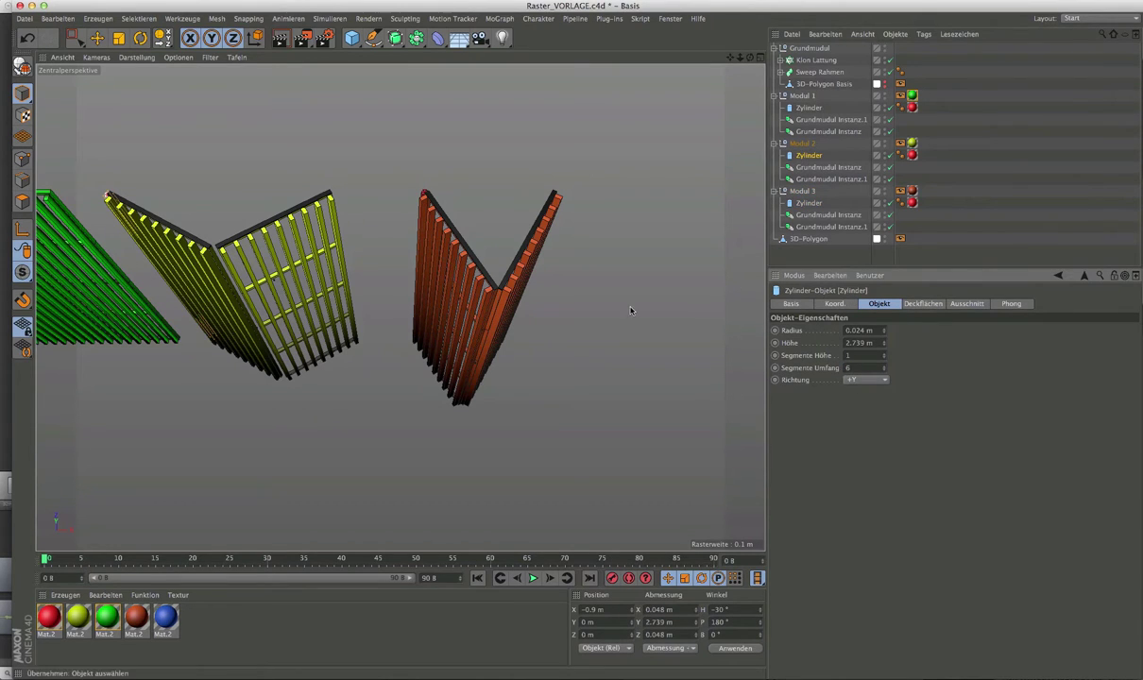
pyautogui.keyDown('alt'); pyautogui.moveTo(421, 275); pyautogui.dragTo(472, 283); pyautogui.keyUp('alt')
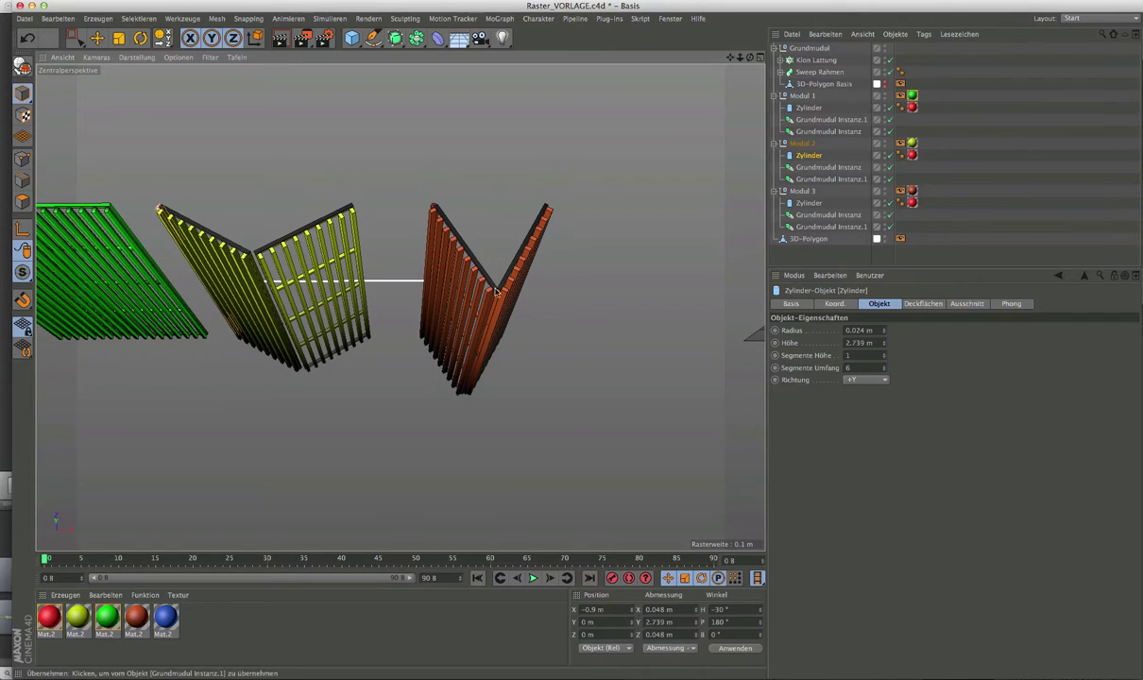
pyautogui.click(800, 191)
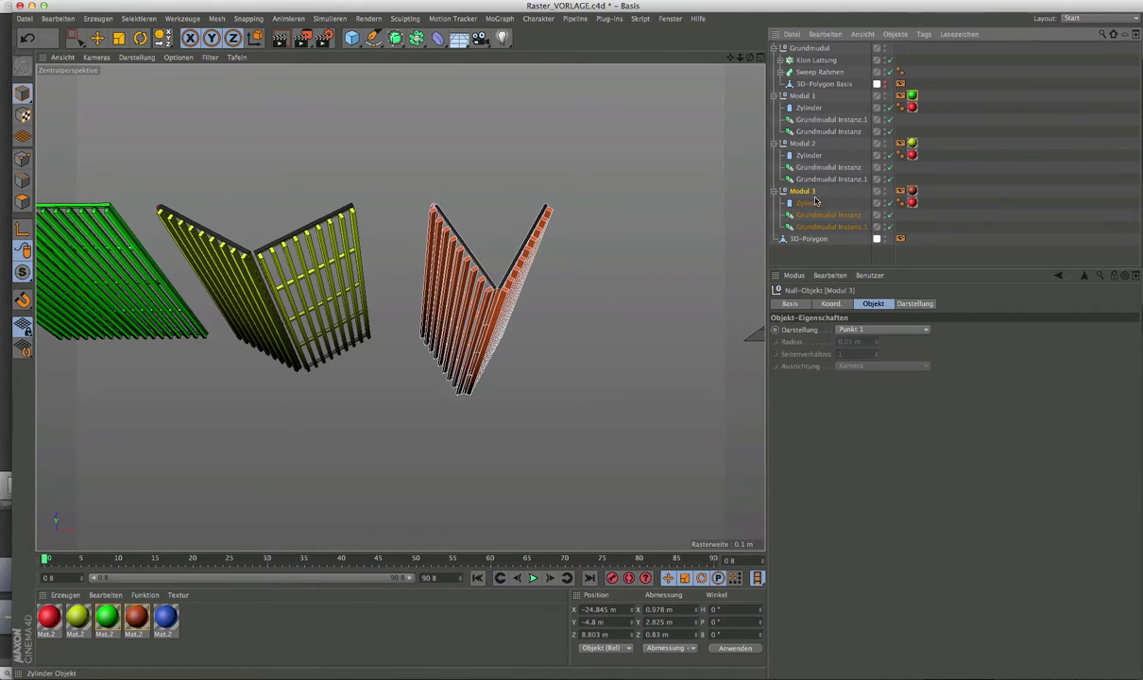
# Duplicate the Modul 3 group and place the copy, Modul 3.1, right below Modul 3
pyautogui.hotkey('ctrl', 'c')
pyautogui.hotkey('ctrl', 'v')
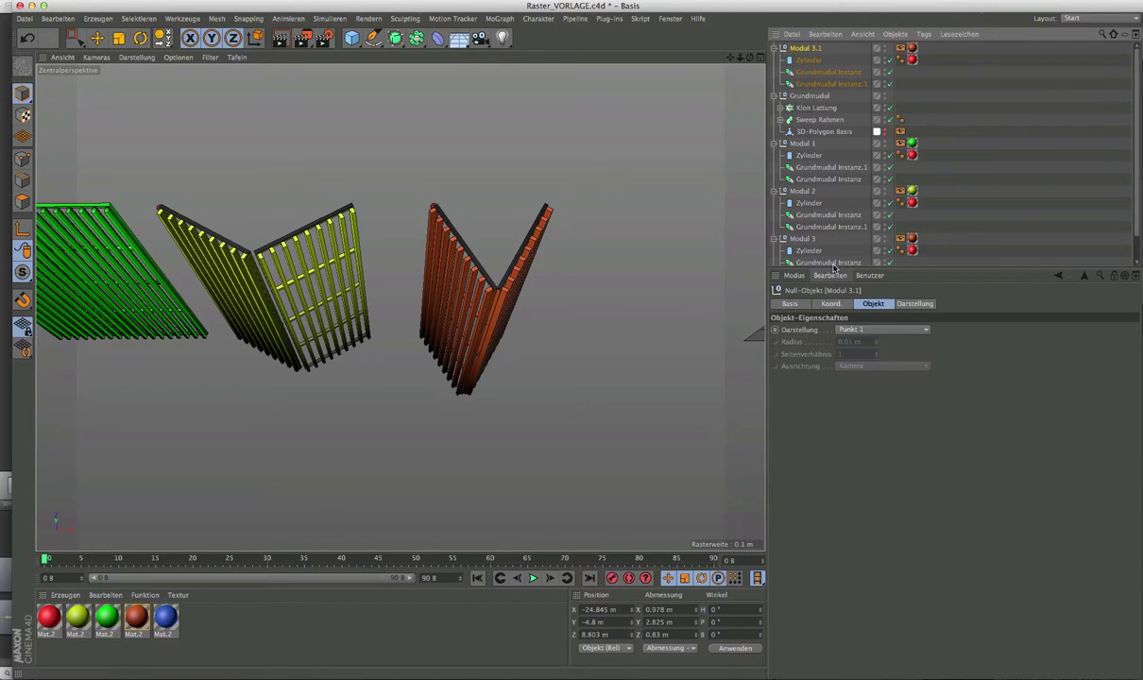
pyautogui.moveTo(821, 318); pyautogui.dragTo(819, 395)
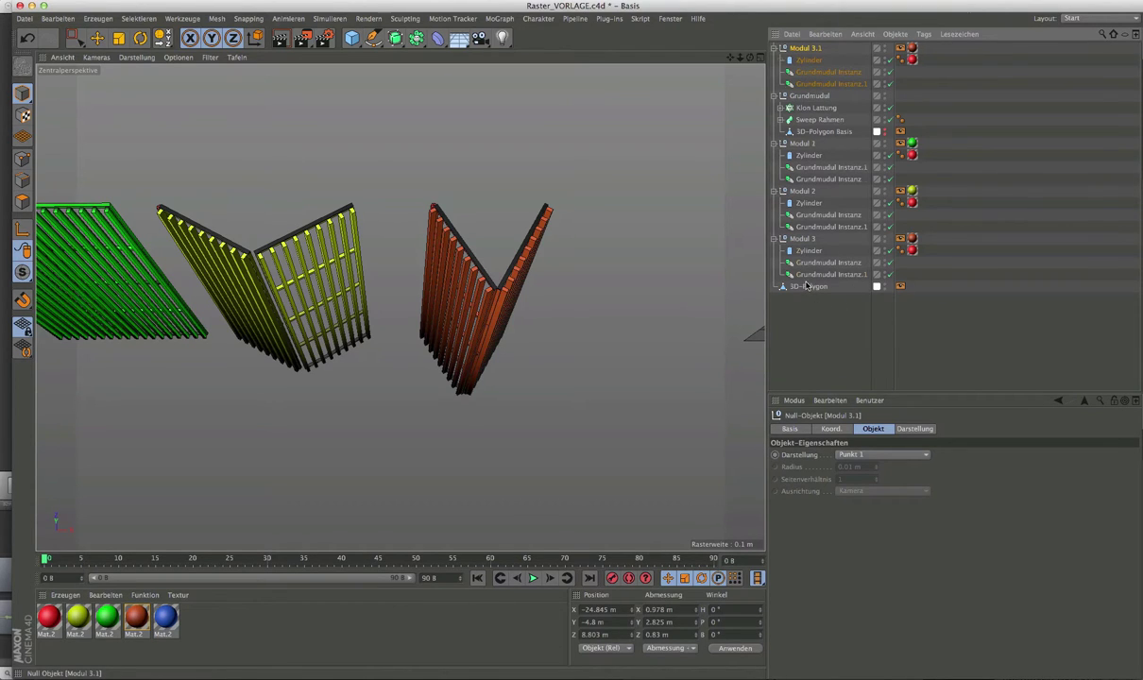
pyautogui.moveTo(805, 287); pyautogui.dragTo(799, 289)
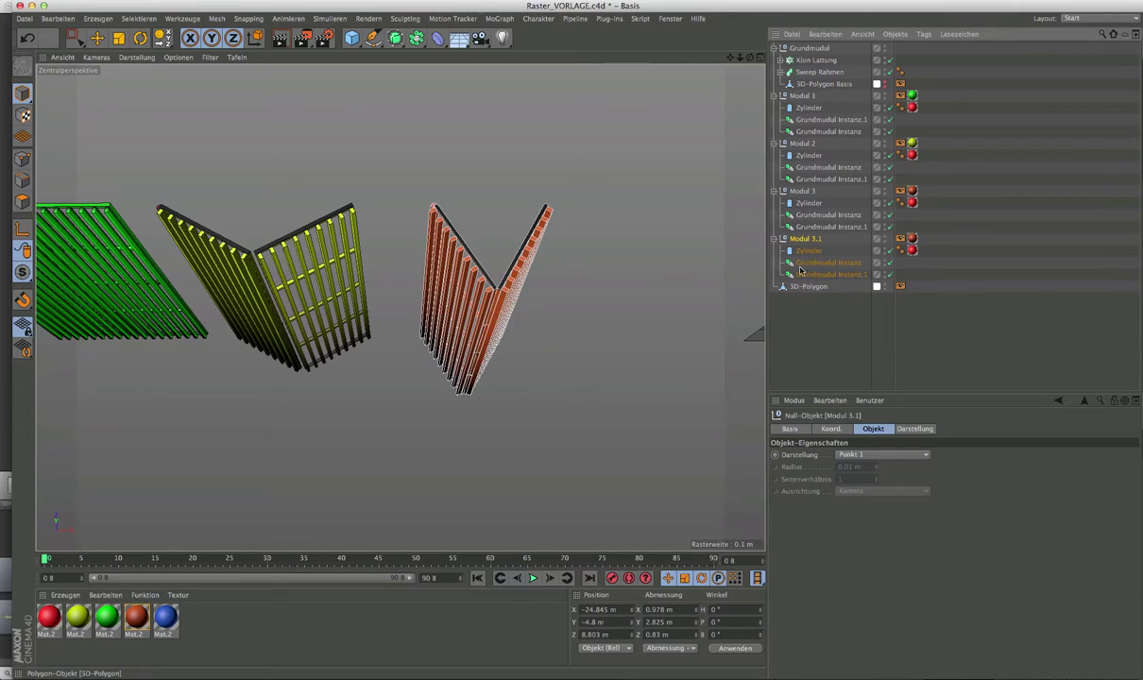
# Collapse Modul 1, 2 and 3 in the hierarchy and rename Modul 3.1 to Modul 4
pyautogui.click(773, 95)
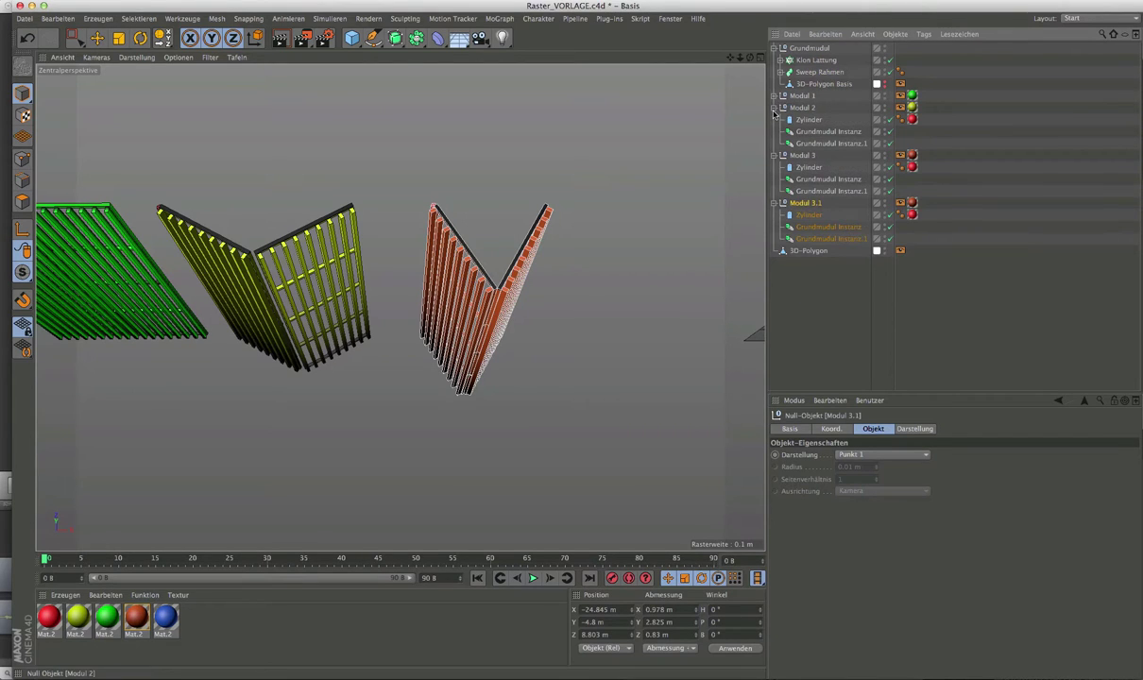
pyautogui.click(773, 109)
pyautogui.click(774, 120)
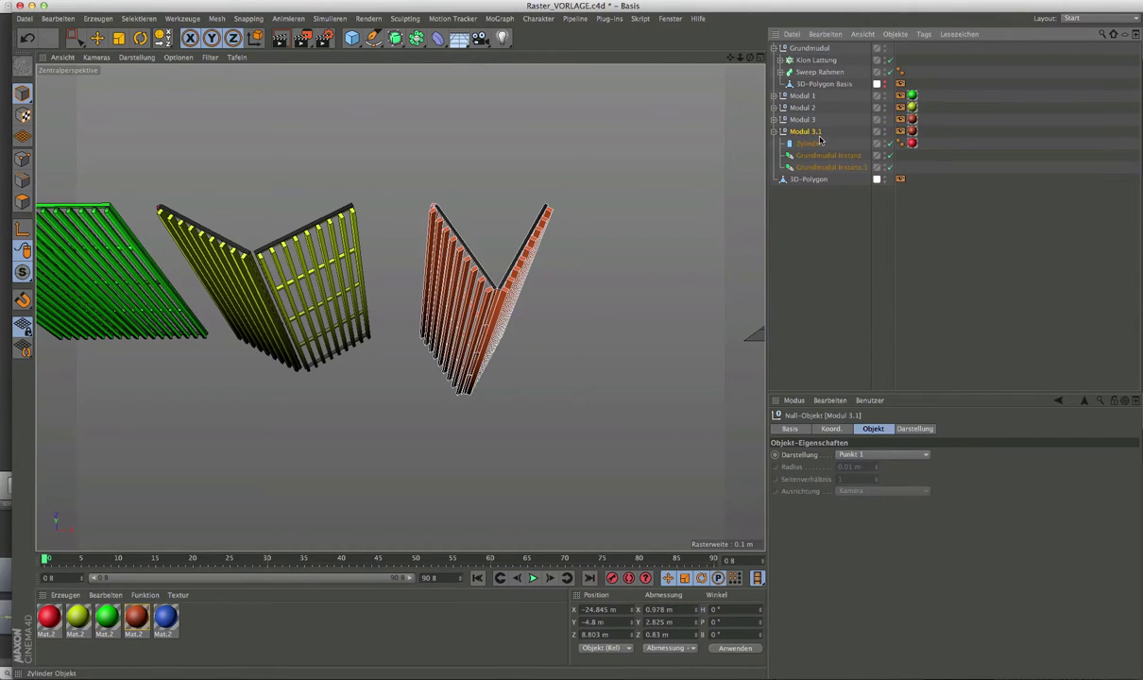
pyautogui.doubleClick(810, 132)
pyautogui.write('4')
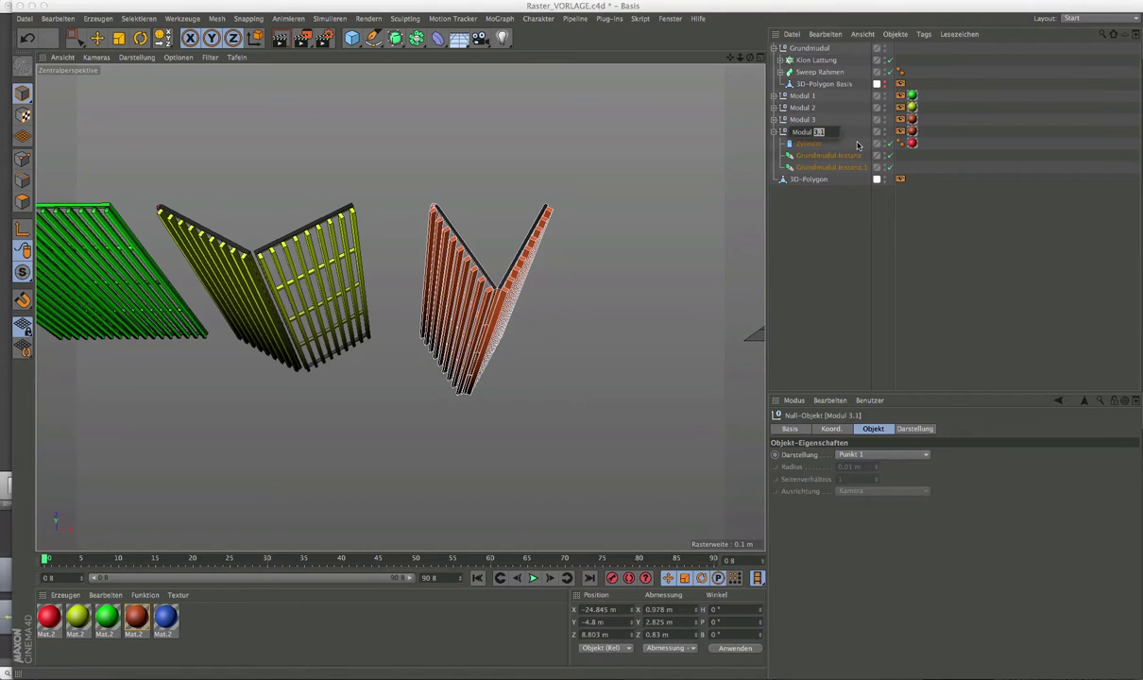
pyautogui.press('Return')
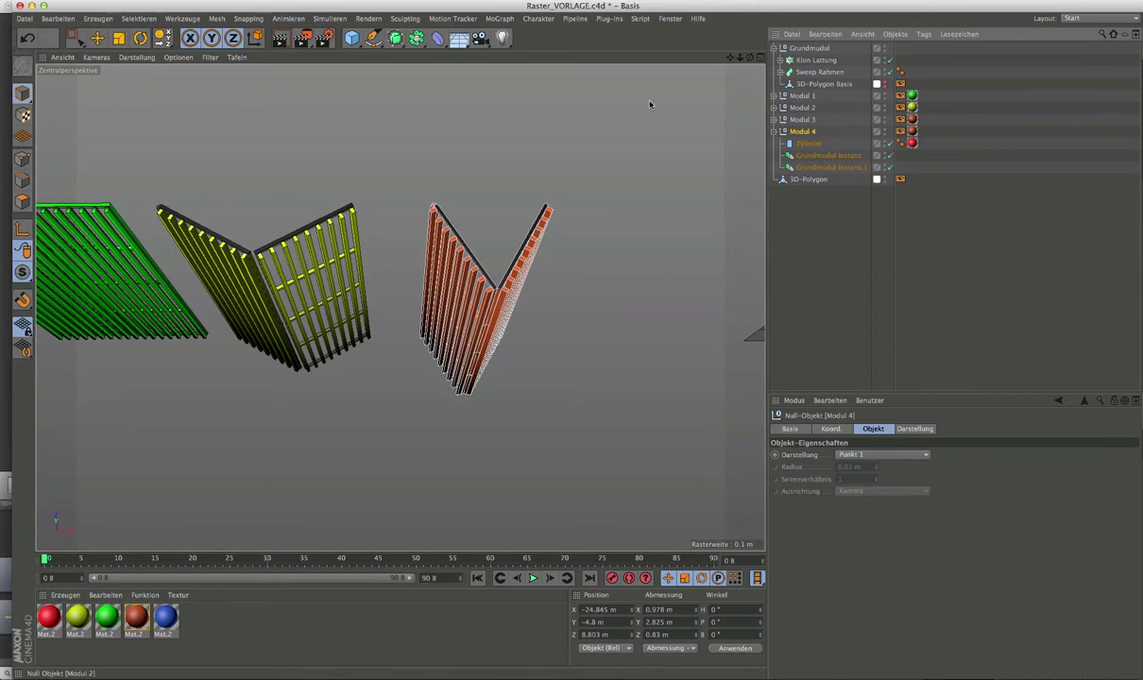
# Move Modul 4 slightly to the right along X
pyautogui.click(96, 37)
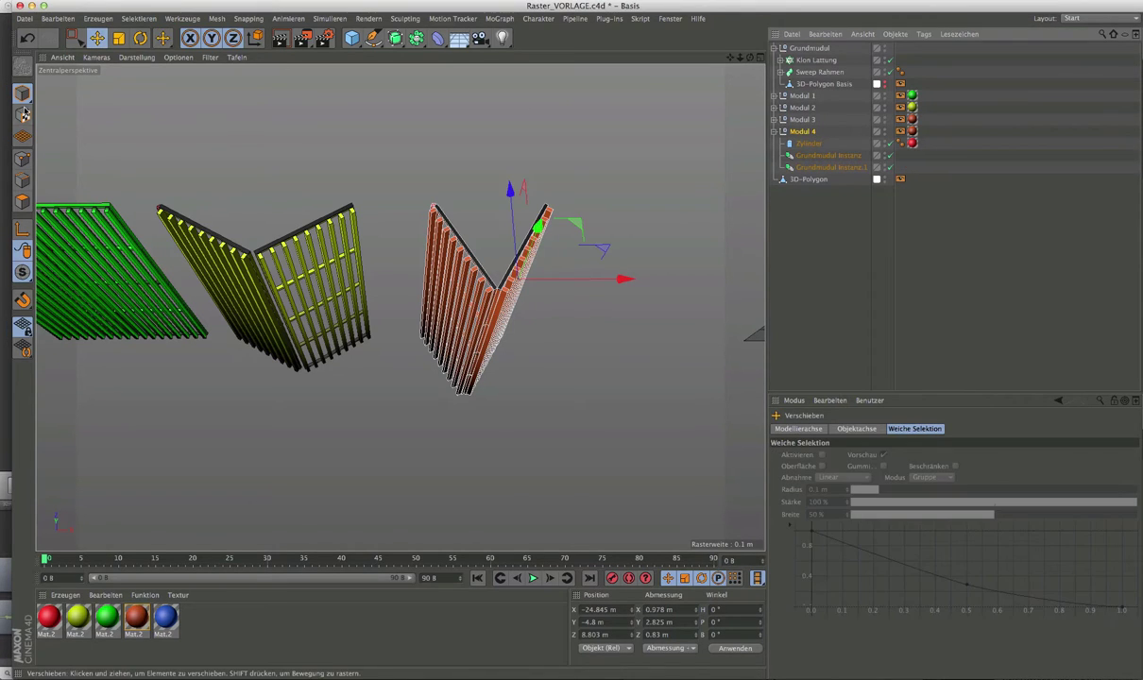
pyautogui.moveTo(624, 278); pyautogui.dragTo(831, 298)
pyautogui.keyDown('alt'); pyautogui.moveTo(480, 273); pyautogui.dragTo(340, 276, button='middle'); pyautogui.keyUp('alt')
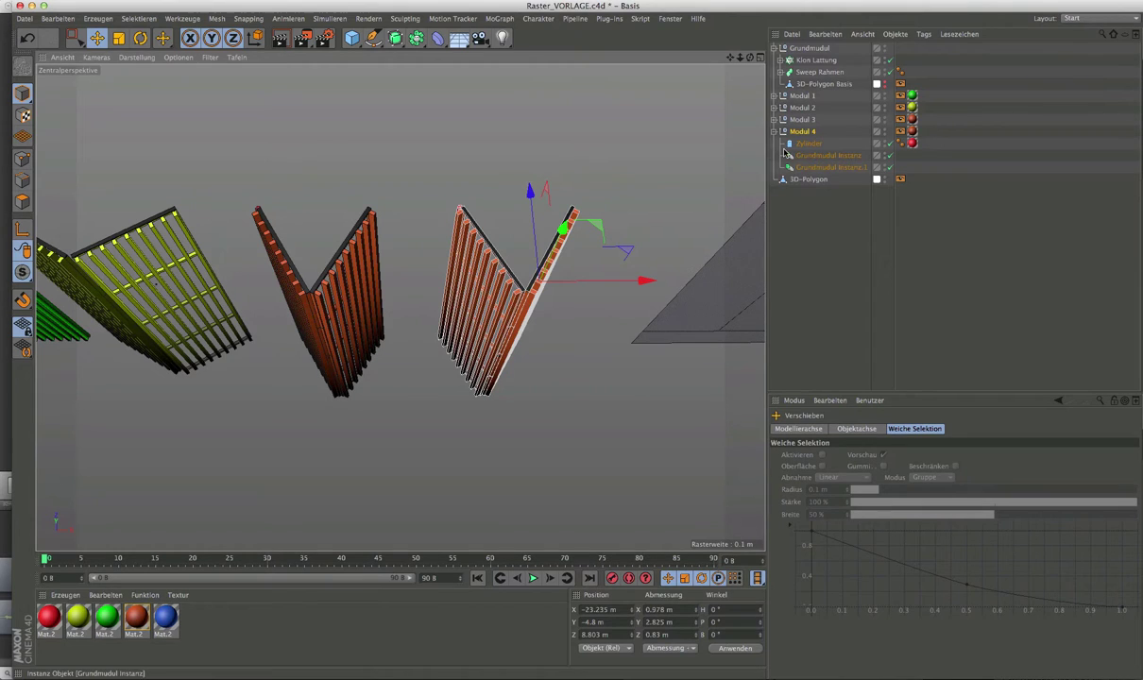
# Select Modul 4's Grundmodul Instanz and Instanz.1 panels and orbit around to inspect them
pyautogui.click(809, 156)
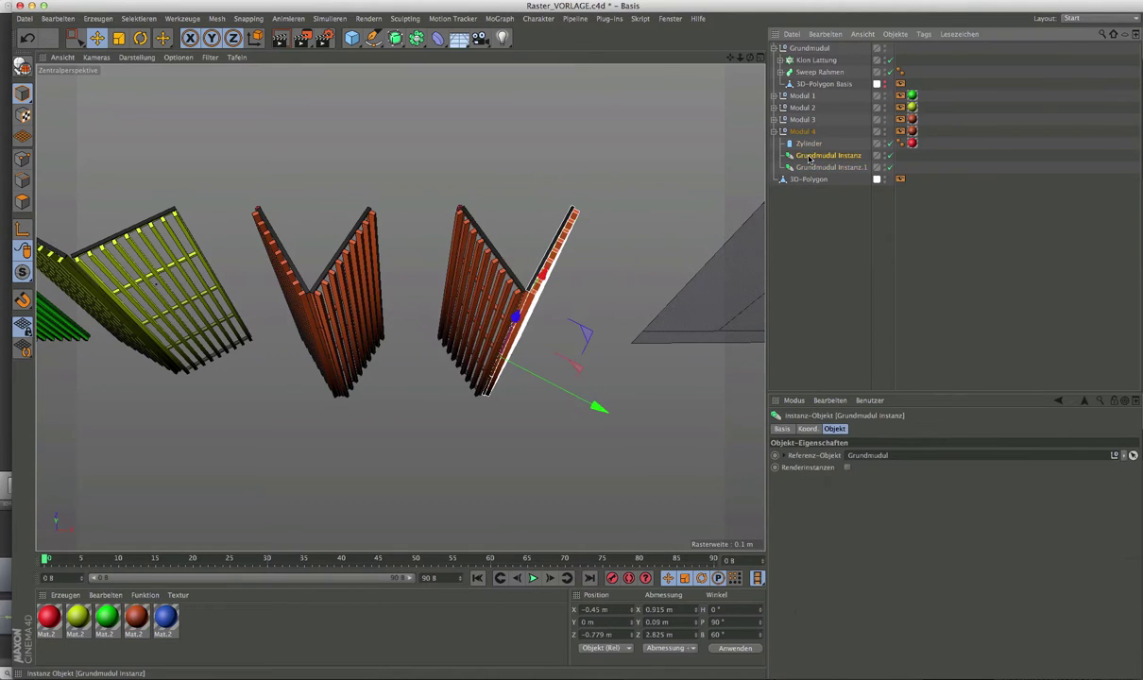
pyautogui.scroll(-1, 505, 217)
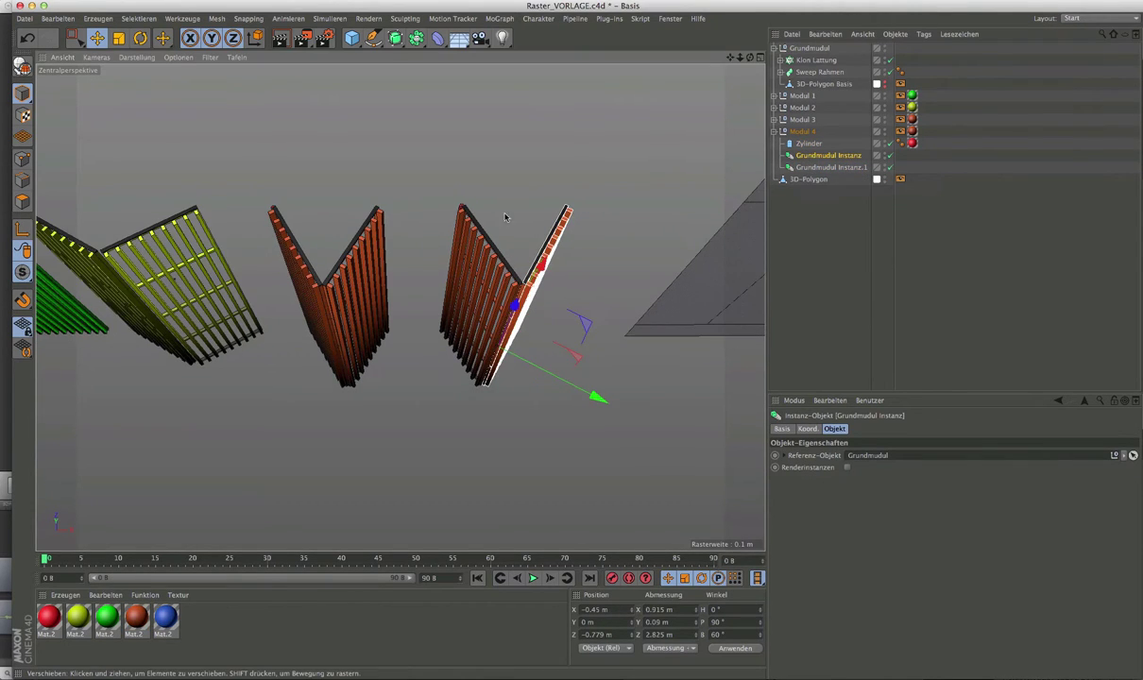
pyautogui.scroll(2, 505, 218)
pyautogui.scroll(2, 519, 223)
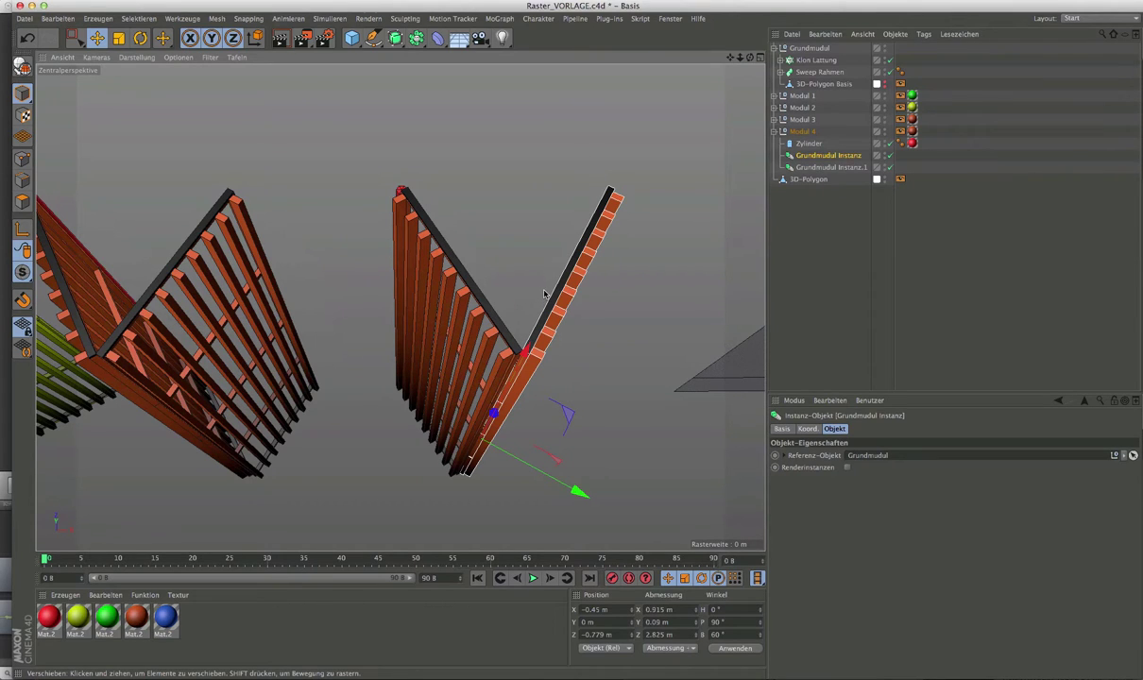
pyautogui.click(820, 168)
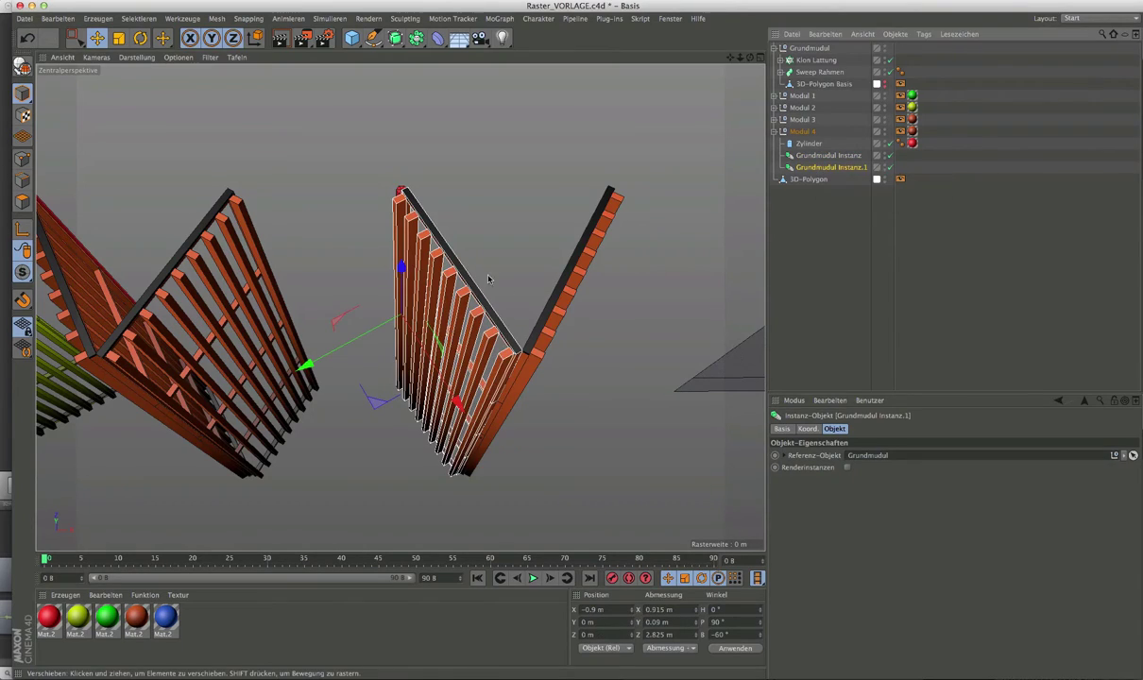
pyautogui.moveTo(489, 278)
pyautogui.keyDown('alt'); pyautogui.mouseDown()
pyautogui.moveTo(730, 293)
pyautogui.moveTo(545, 287)
pyautogui.mouseUp(); pyautogui.keyUp('alt')
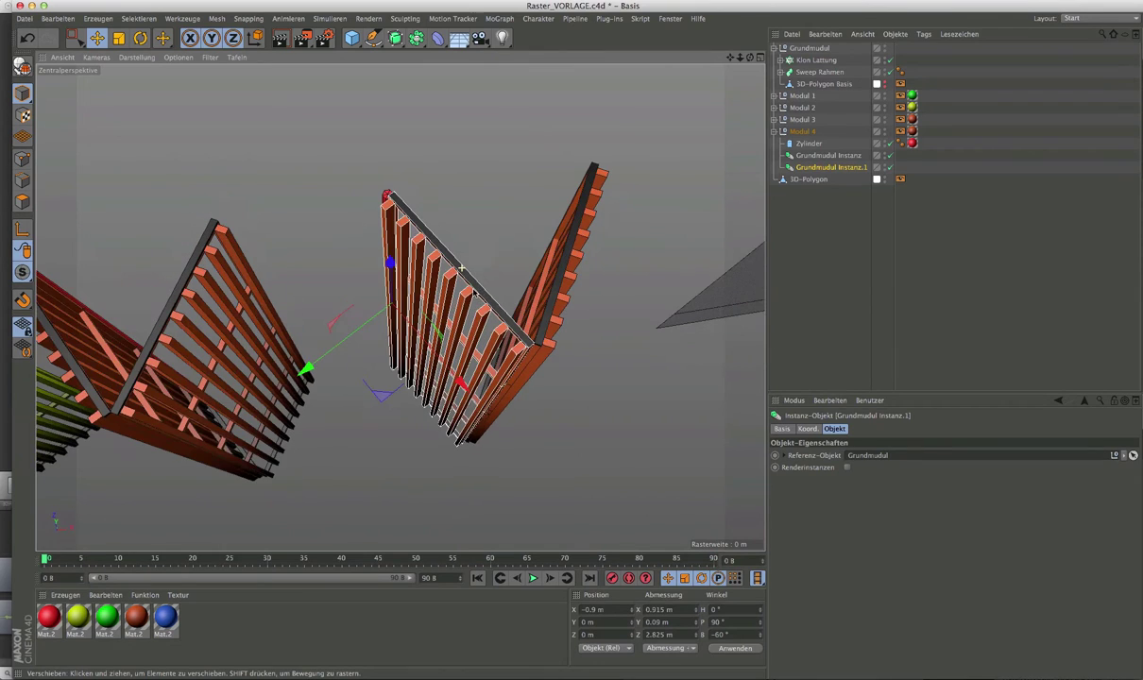
pyautogui.keyDown('alt'); pyautogui.moveTo(464, 307); pyautogui.dragTo(420, 261); pyautogui.keyUp('alt')
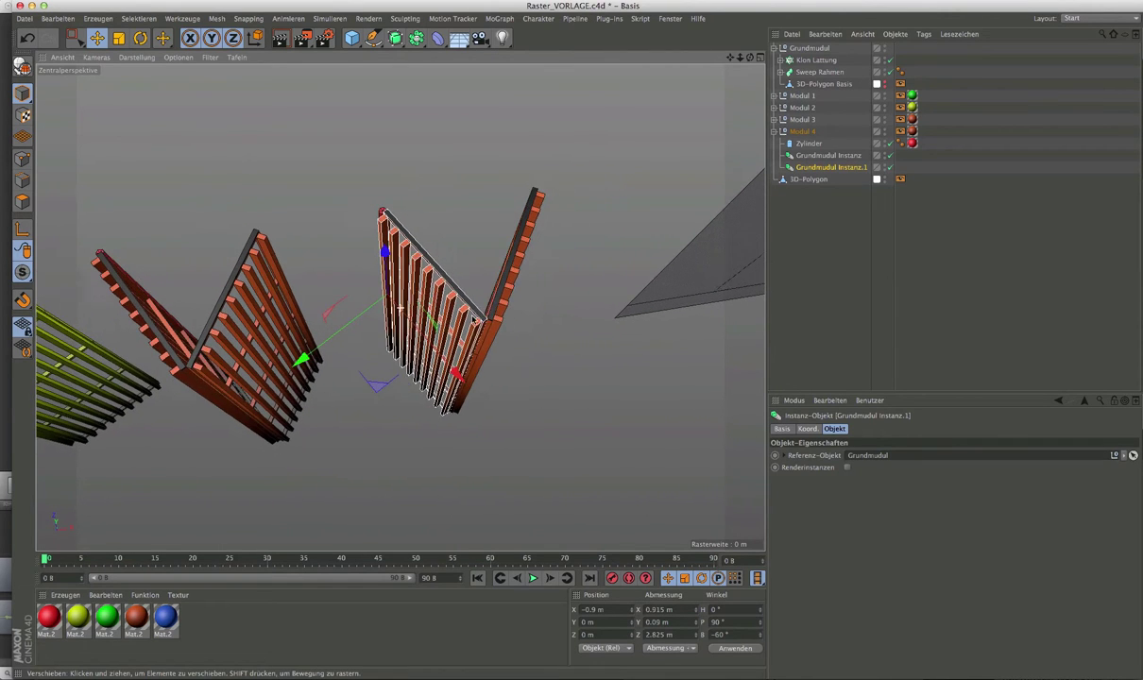
pyautogui.keyDown('alt'); pyautogui.moveTo(474, 309); pyautogui.dragTo(682, 263); pyautogui.keyUp('alt')
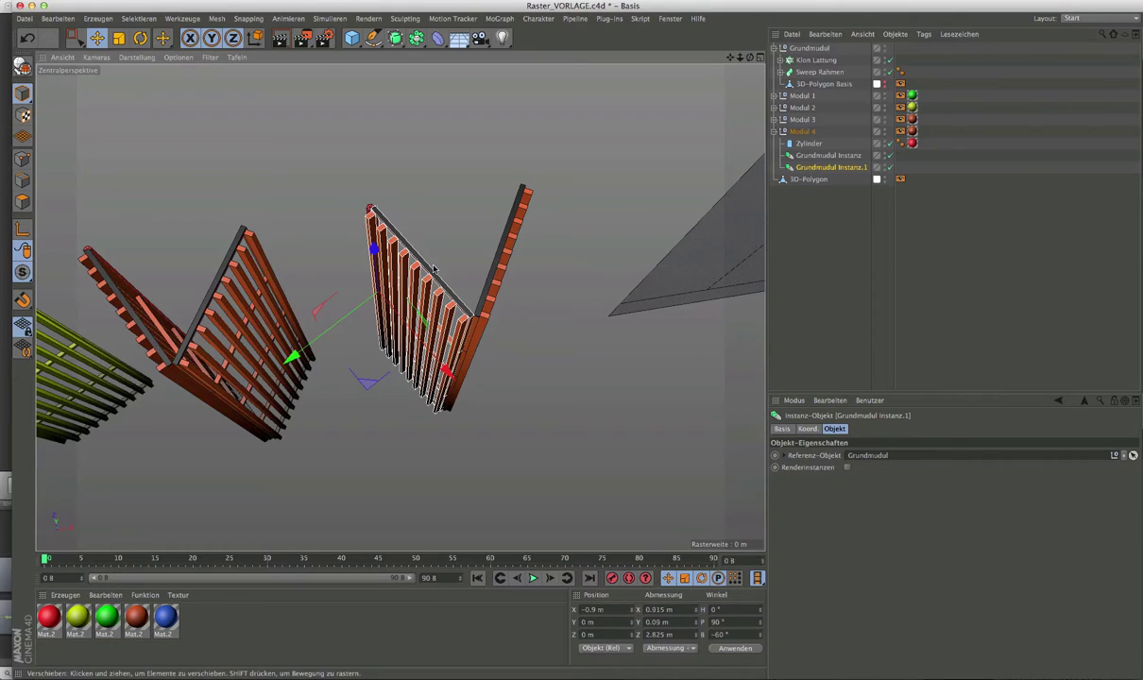
pyautogui.moveTo(434, 270)
pyautogui.keyDown('alt'); pyautogui.mouseDown()
pyautogui.moveTo(433, 346)
pyautogui.moveTo(421, 326)
pyautogui.moveTo(436, 275)
pyautogui.moveTo(515, 256)
pyautogui.moveTo(527, 266)
pyautogui.moveTo(357, 271)
pyautogui.moveTo(430, 265)
pyautogui.moveTo(535, 285)
pyautogui.moveTo(434, 267)
pyautogui.mouseUp(); pyautogui.keyUp('alt')
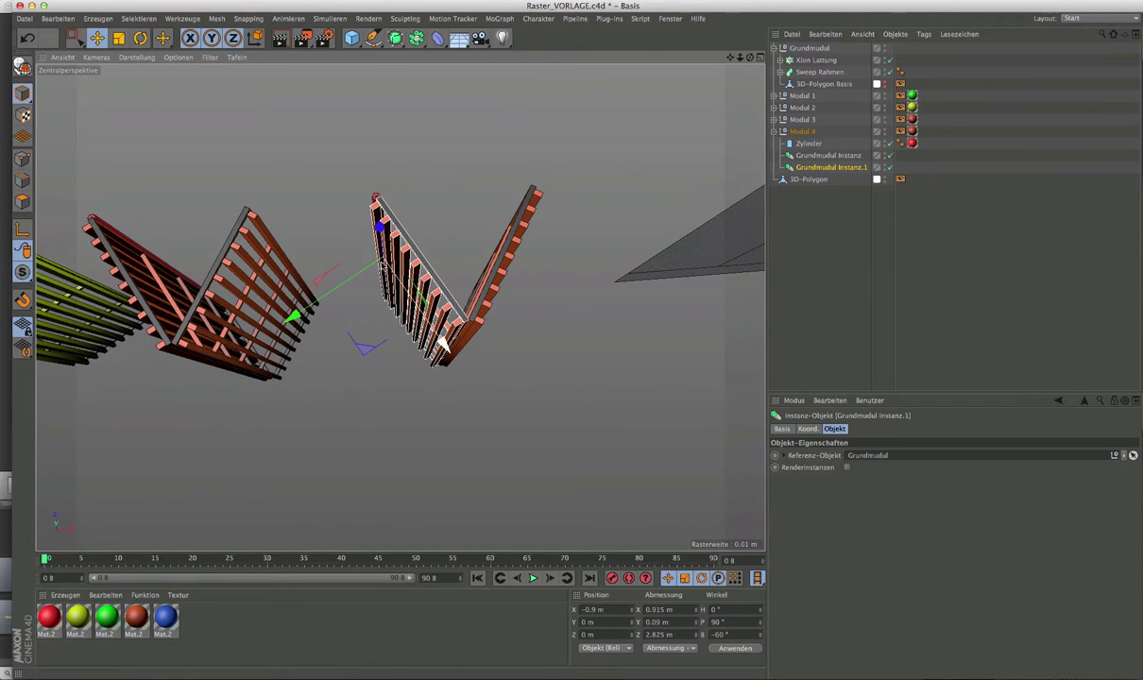
pyautogui.moveTo(439, 332)
pyautogui.keyDown('alt'); pyautogui.mouseDown()
pyautogui.moveTo(565, 254)
pyautogui.moveTo(397, 265)
pyautogui.mouseUp(); pyautogui.keyUp('alt')
# Make Grundmodul Instanz a child of Grundmodul Instanz.1
pyautogui.click(827, 155)
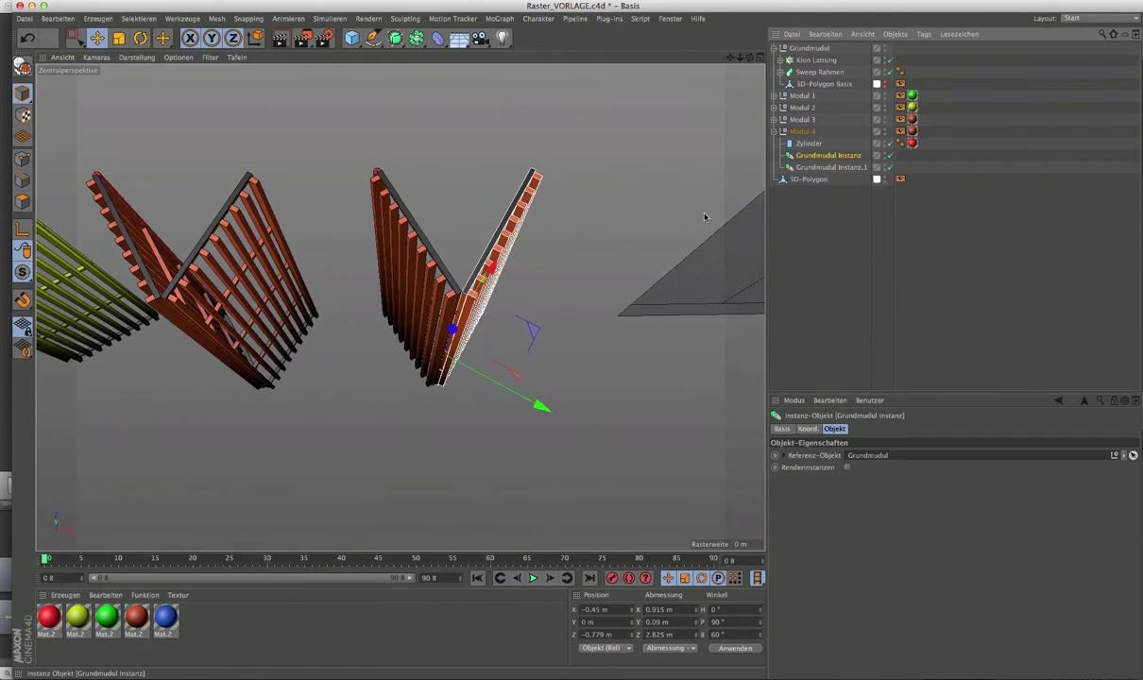
pyautogui.moveTo(470, 330)
pyautogui.keyDown('alt'); pyautogui.mouseDown()
pyautogui.moveTo(388, 367)
pyautogui.moveTo(524, 370)
pyautogui.mouseUp(); pyautogui.keyUp('alt')
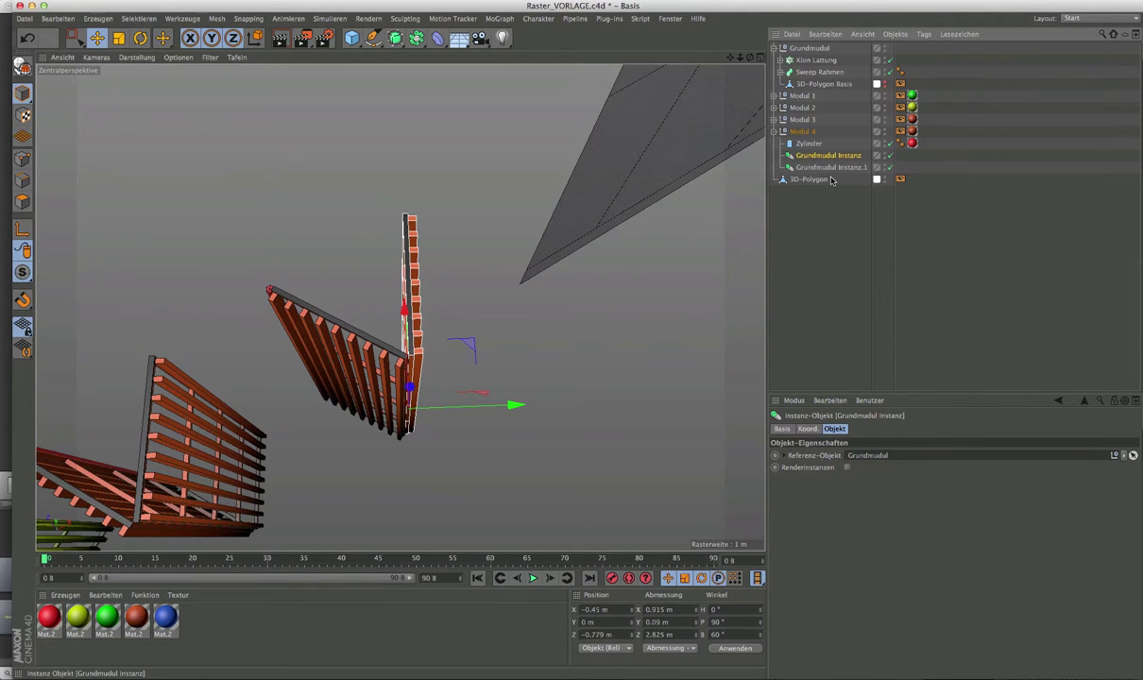
pyautogui.moveTo(836, 170); pyautogui.dragTo(835, 168)
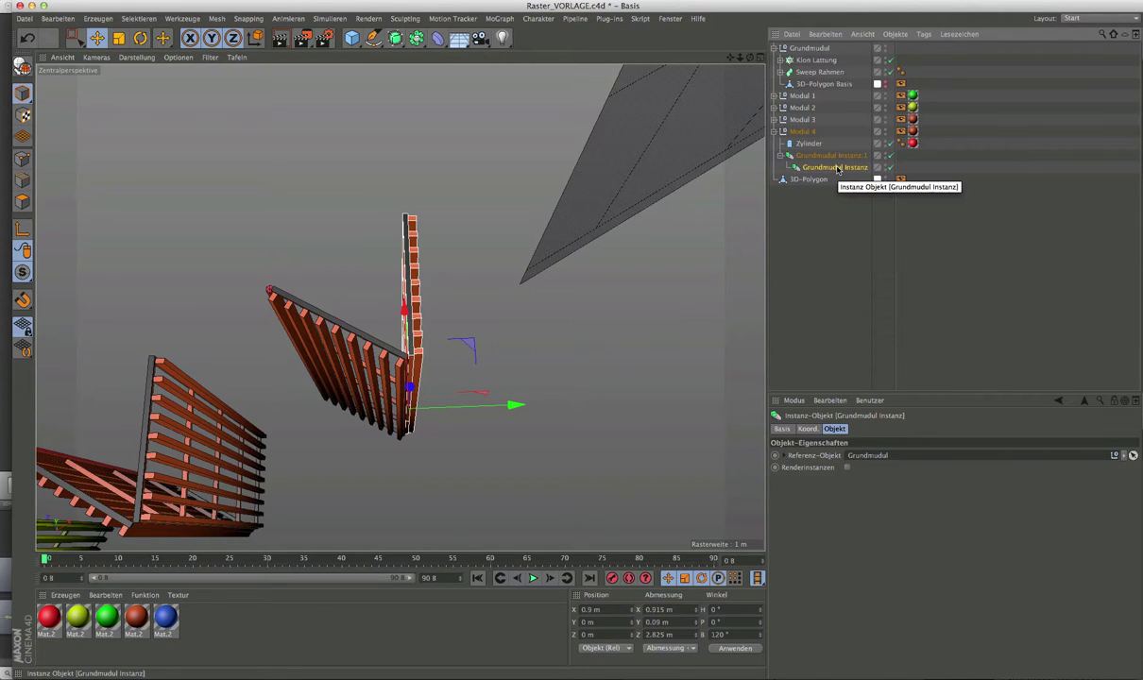
# Rotate Grundmodul Instanz.1 on its hinge to B -90°
pyautogui.click(833, 156)
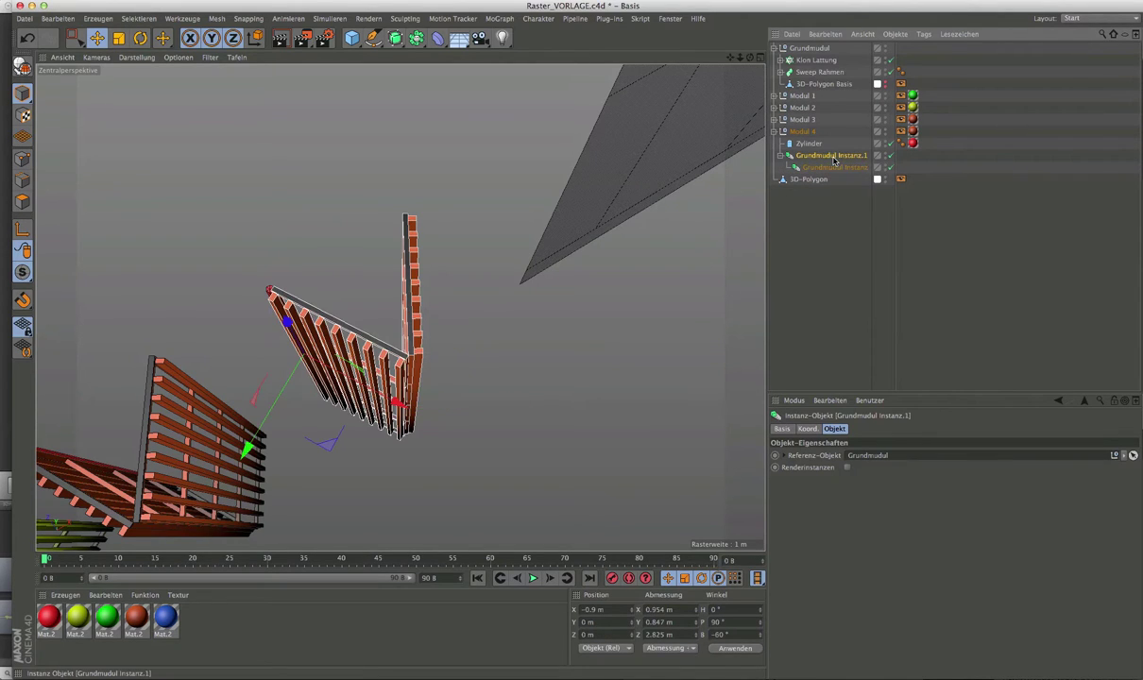
pyautogui.keyDown('alt'); pyautogui.moveTo(459, 317); pyautogui.dragTo(431, 238); pyautogui.keyUp('alt')
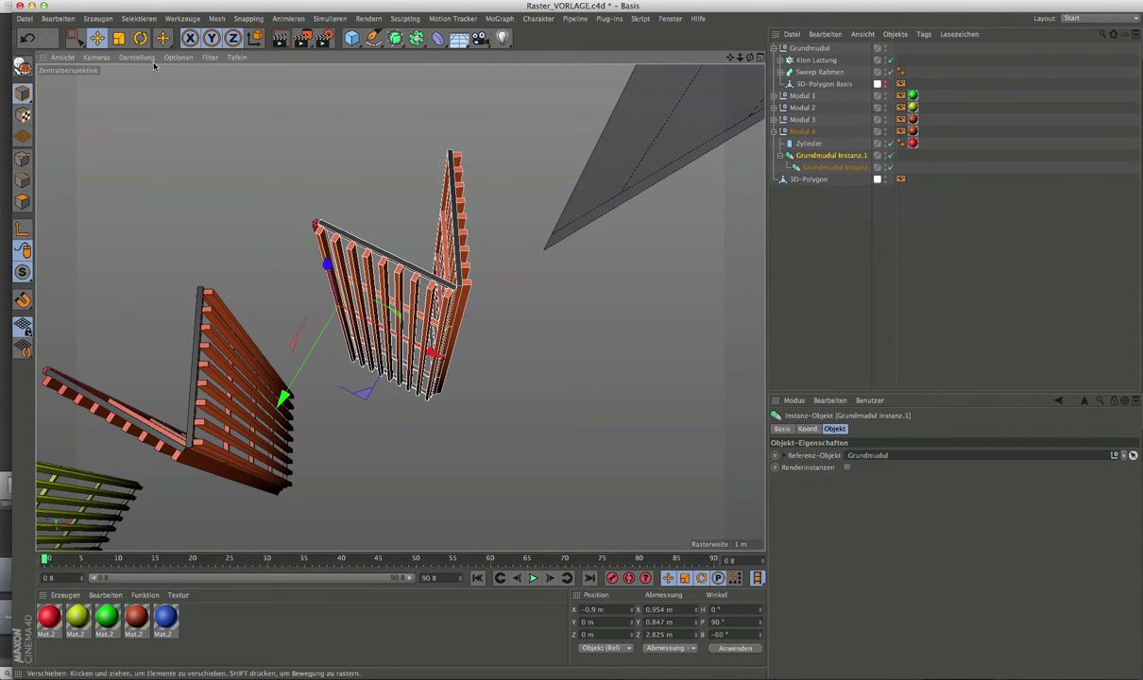
pyautogui.press('r')
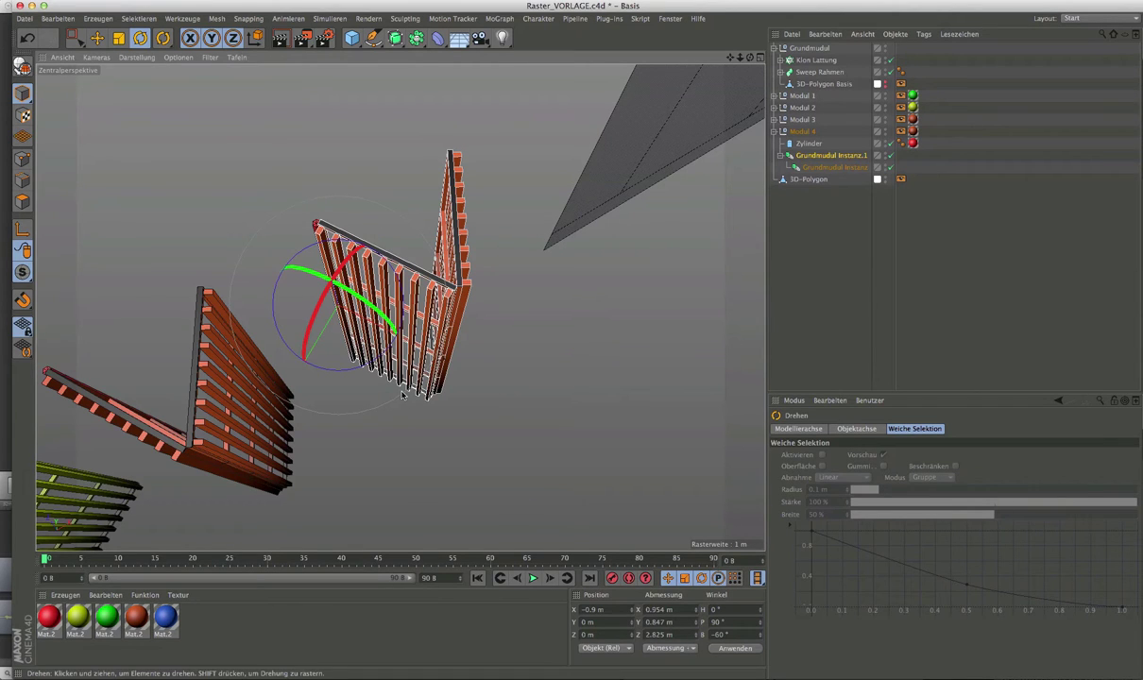
pyautogui.moveTo(351, 376)
pyautogui.mouseDown()
pyautogui.moveTo(326, 381)
pyautogui.moveTo(382, 354)
pyautogui.moveTo(345, 351)
pyautogui.moveTo(356, 332)
pyautogui.mouseUp()
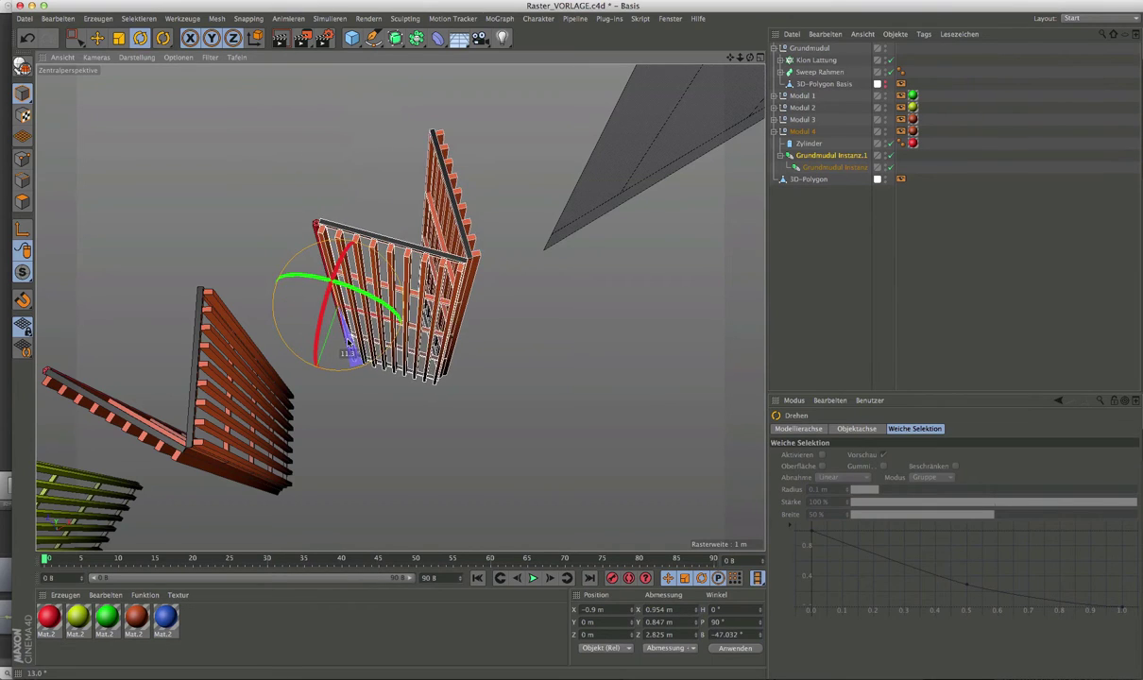
pyautogui.moveTo(356, 333); pyautogui.dragTo(320, 362)
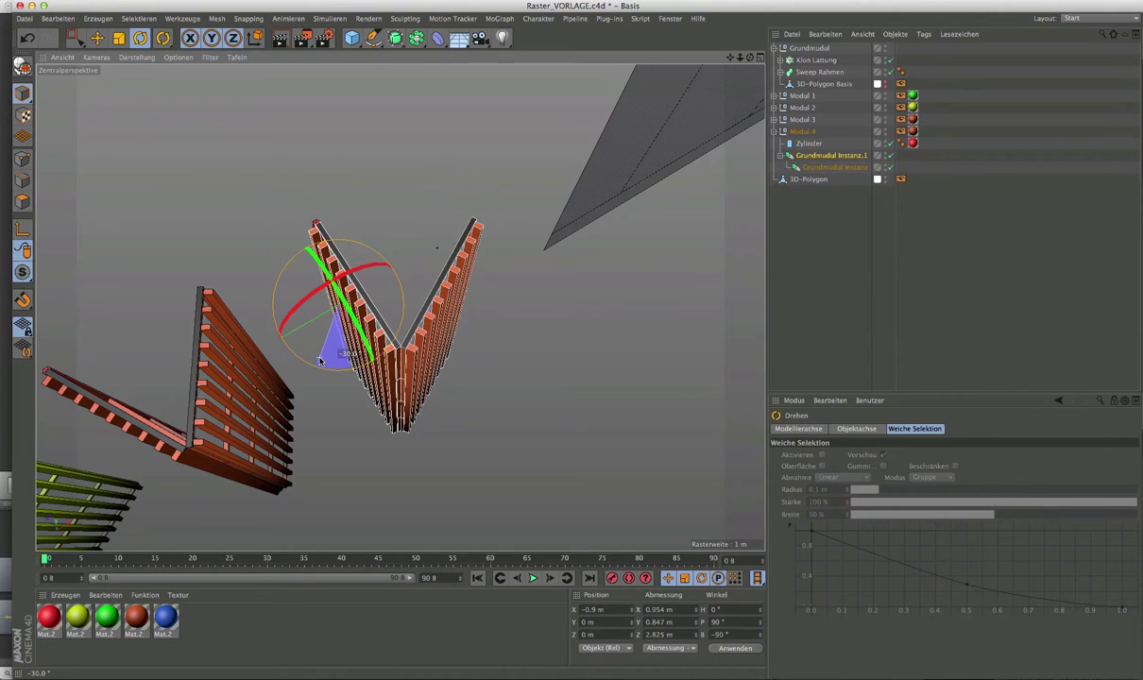
pyautogui.moveTo(320, 362); pyautogui.dragTo(320, 362)
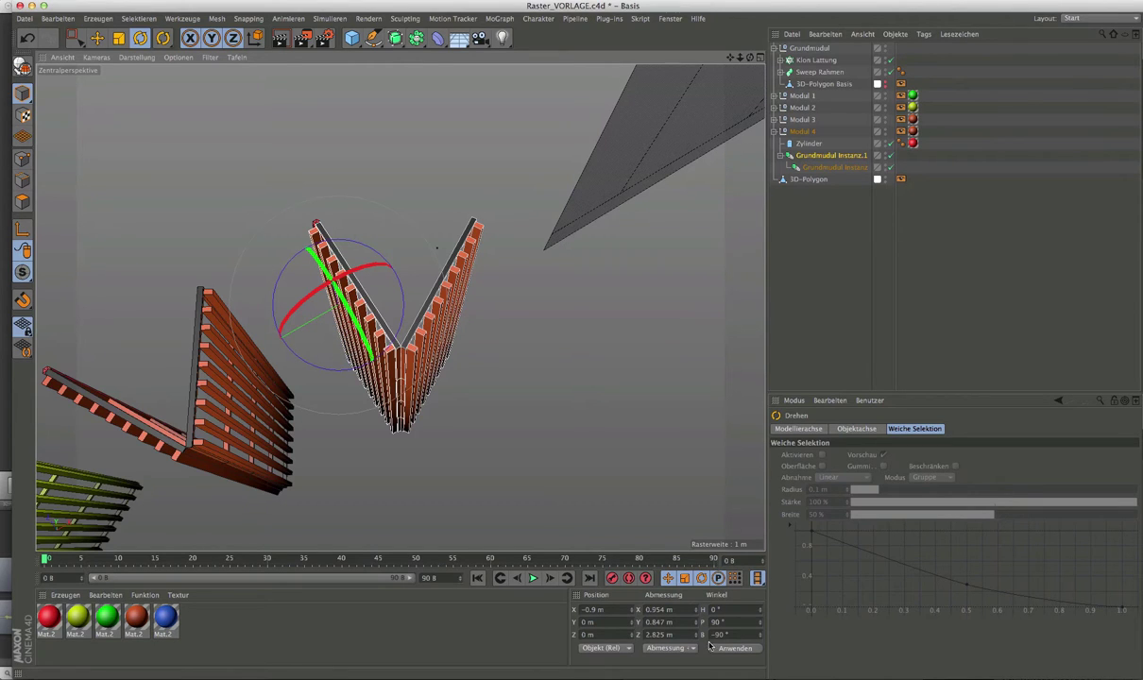
# Rotate the child Grundmodul Instanz panel toward 150° and nudge it slightly down along Y
pyautogui.click(835, 167)
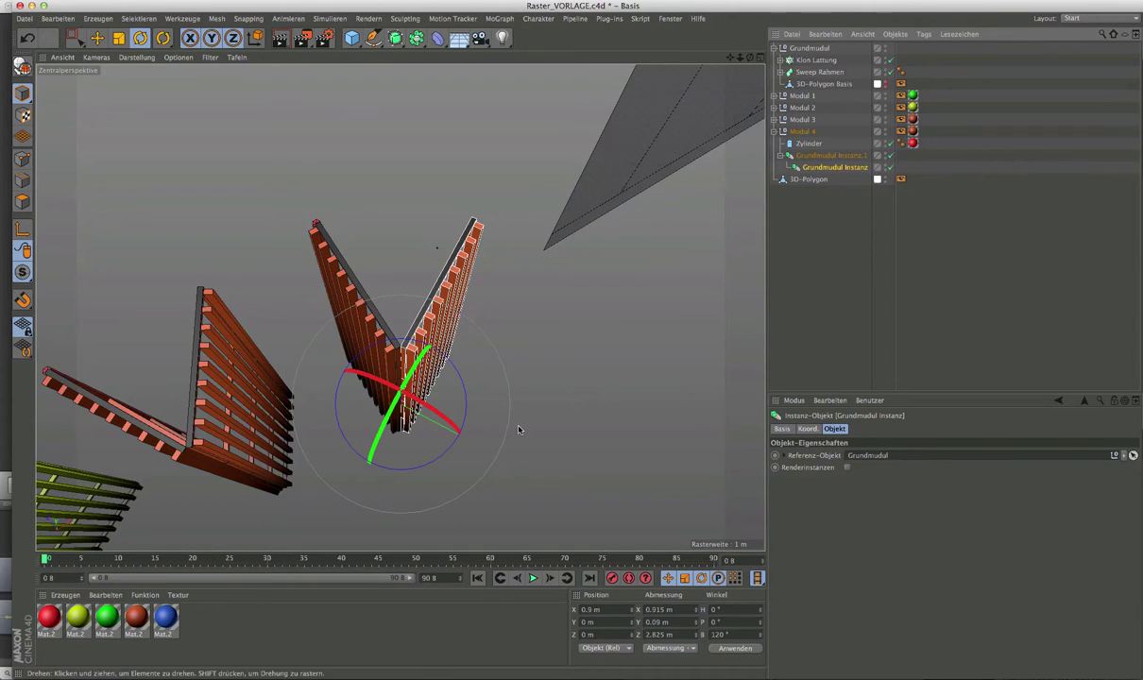
pyautogui.moveTo(439, 458); pyautogui.dragTo(457, 395)
pyautogui.scroll(3, 456, 396)
pyautogui.scroll(2, 411, 350)
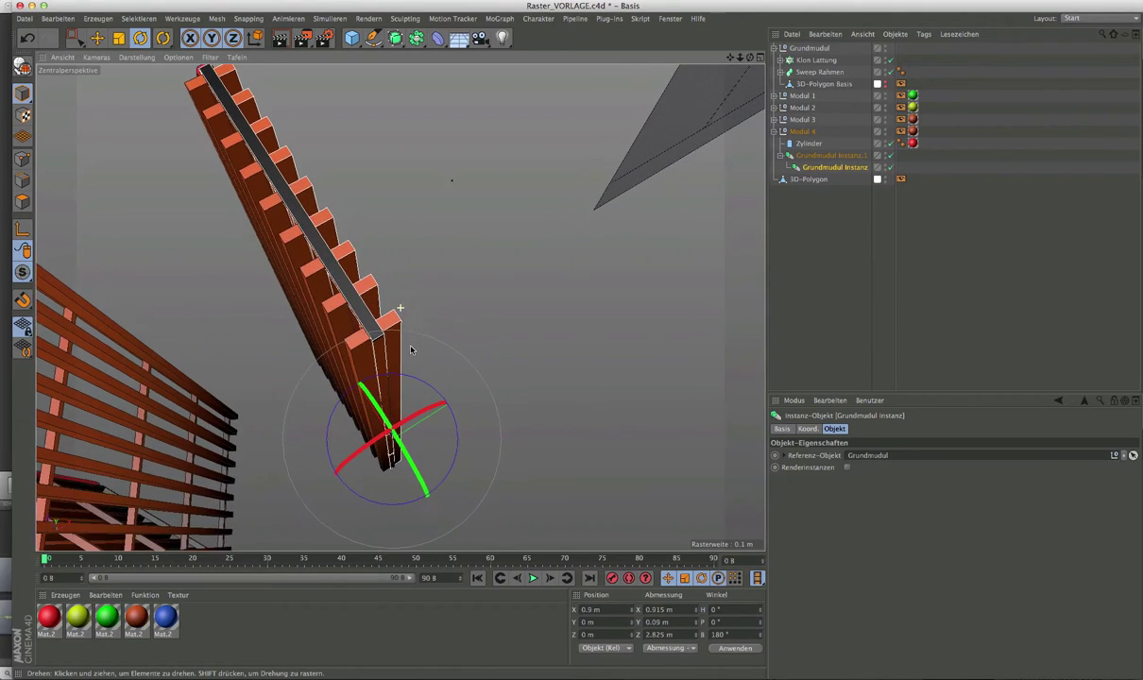
pyautogui.moveTo(411, 350)
pyautogui.keyDown('alt'); pyautogui.mouseDown()
pyautogui.moveTo(396, 346)
pyautogui.moveTo(396, 306)
pyautogui.moveTo(400, 326)
pyautogui.moveTo(360, 323)
pyautogui.moveTo(358, 294)
pyautogui.moveTo(306, 290)
pyautogui.mouseUp(); pyautogui.keyUp('alt')
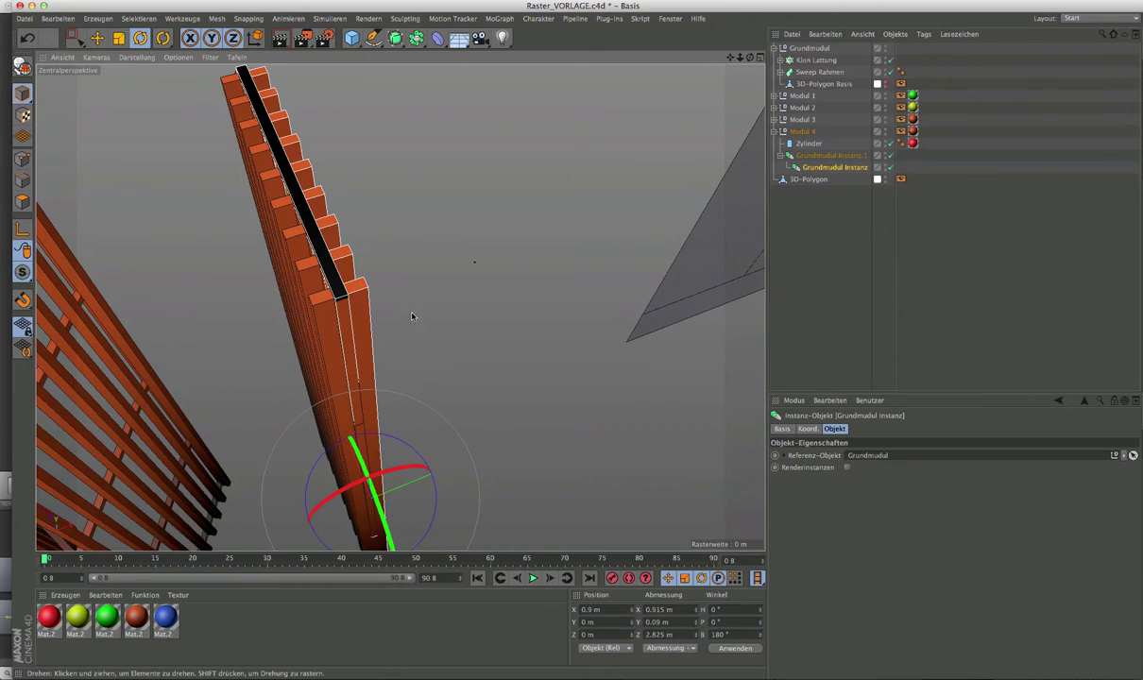
pyautogui.click(97, 38)
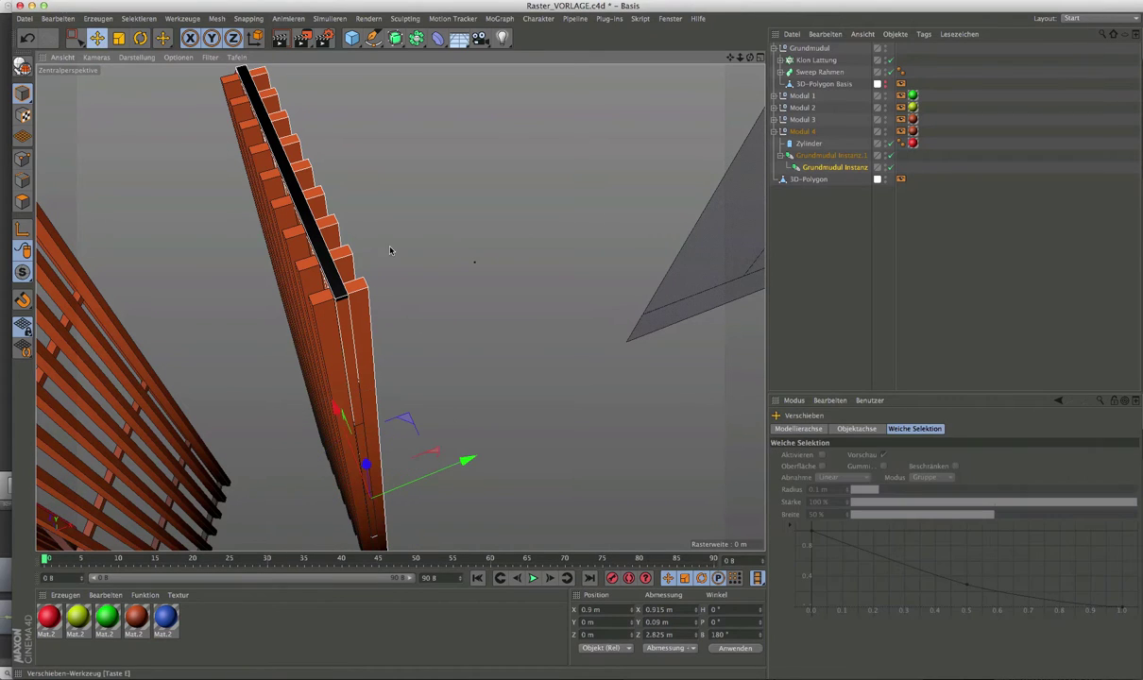
pyautogui.moveTo(466, 460); pyautogui.dragTo(477, 457)
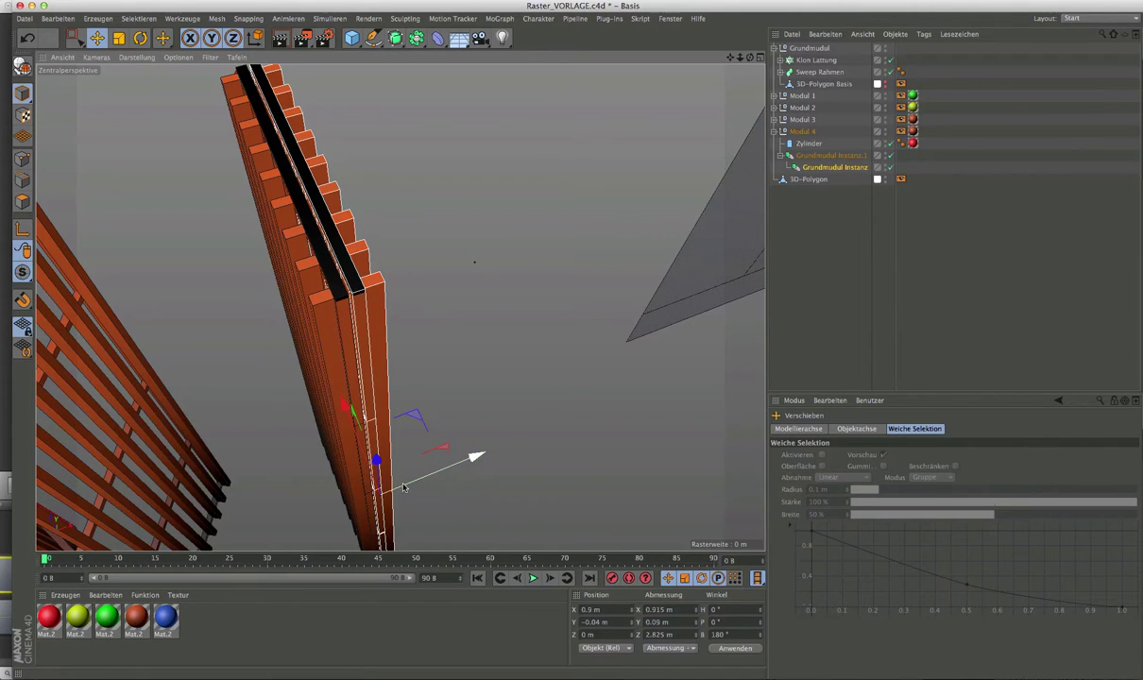
pyautogui.moveTo(357, 300)
pyautogui.keyDown('alt'); pyautogui.mouseDown()
pyautogui.moveTo(284, 265)
pyautogui.moveTo(336, 300)
pyautogui.mouseUp(); pyautogui.keyUp('alt')
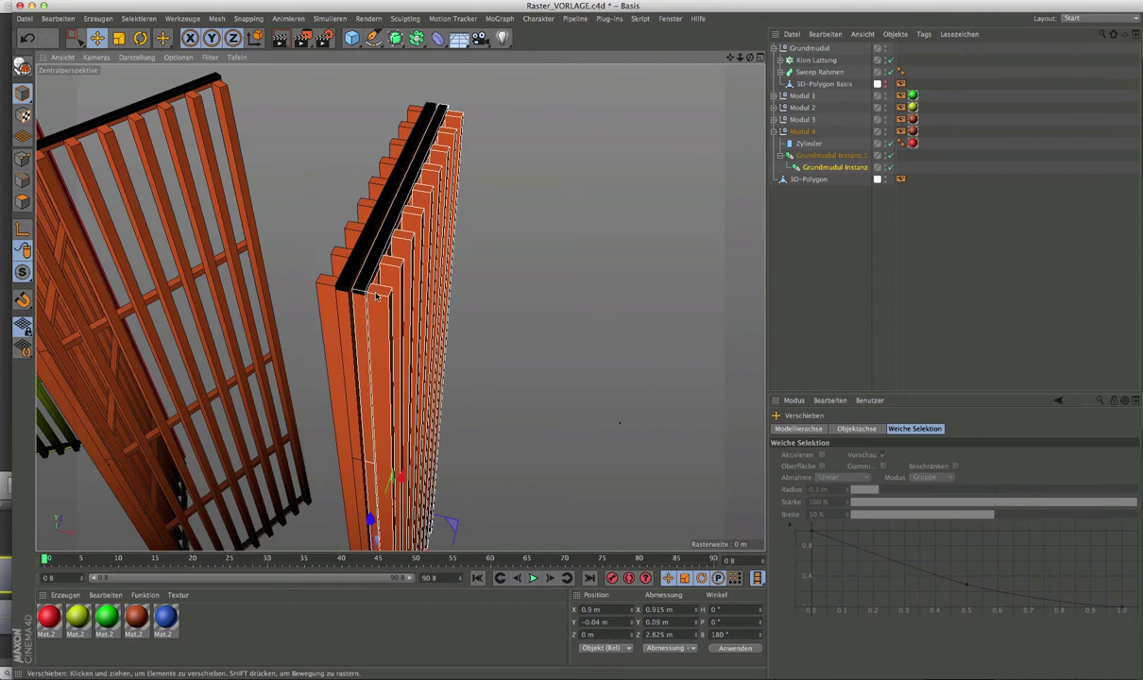
pyautogui.scroll(-3, 386, 314)
pyautogui.scroll(-3, 373, 330)
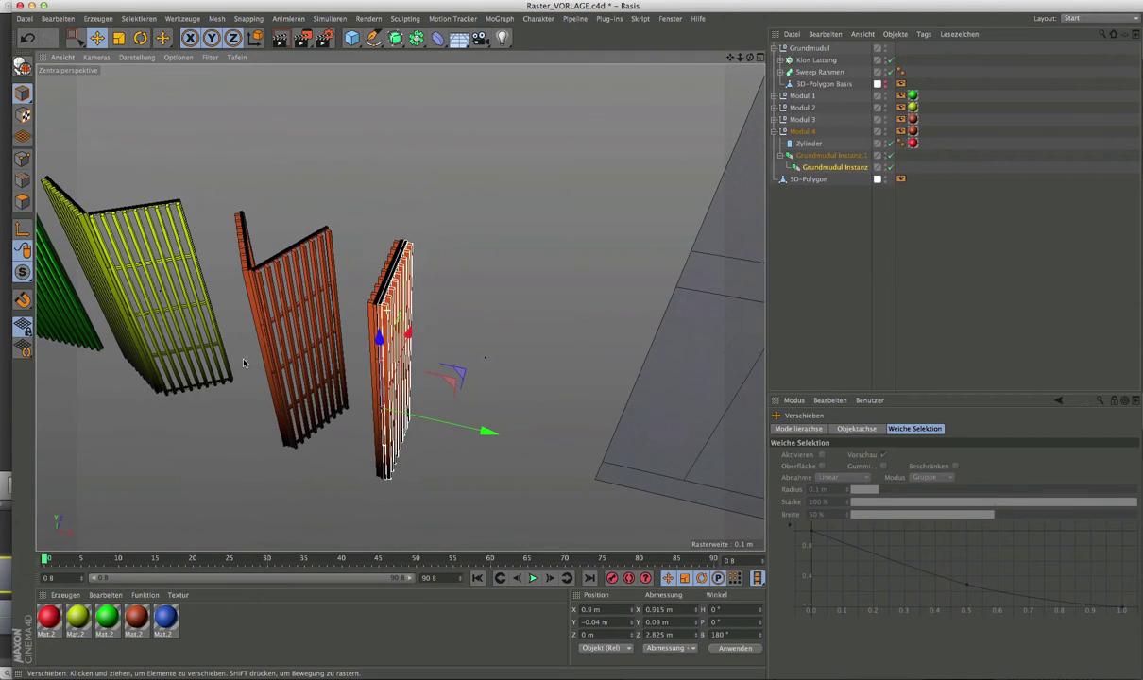
pyautogui.scroll(-2, 362, 350)
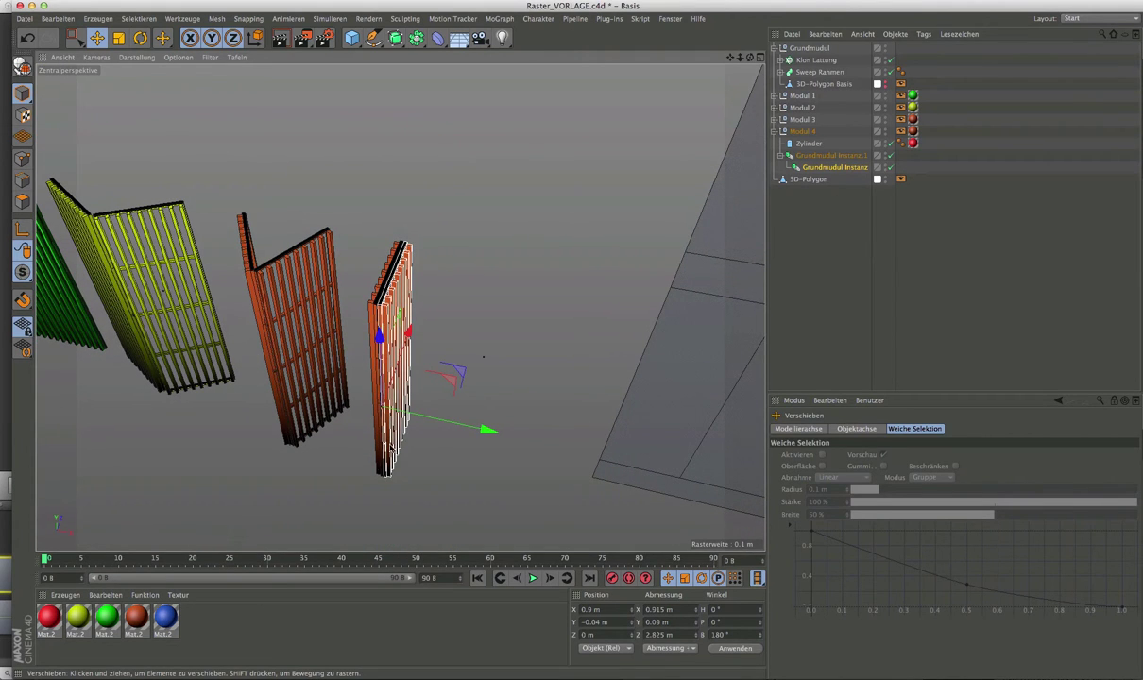
pyautogui.keyDown('alt'); pyautogui.moveTo(371, 423); pyautogui.dragTo(408, 343); pyautogui.keyUp('alt')
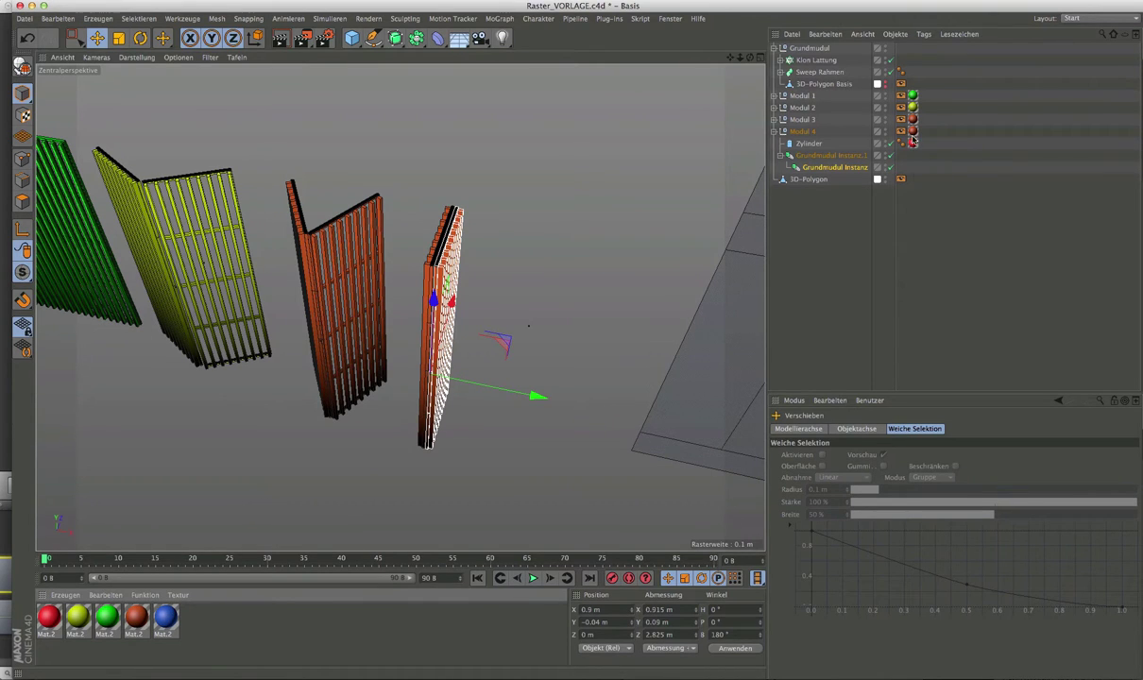
# Apply the blue material to Modul 4, deselect, and collapse Modul 4's children
pyautogui.moveTo(914, 135); pyautogui.dragTo(913, 132)
pyautogui.click(857, 273)
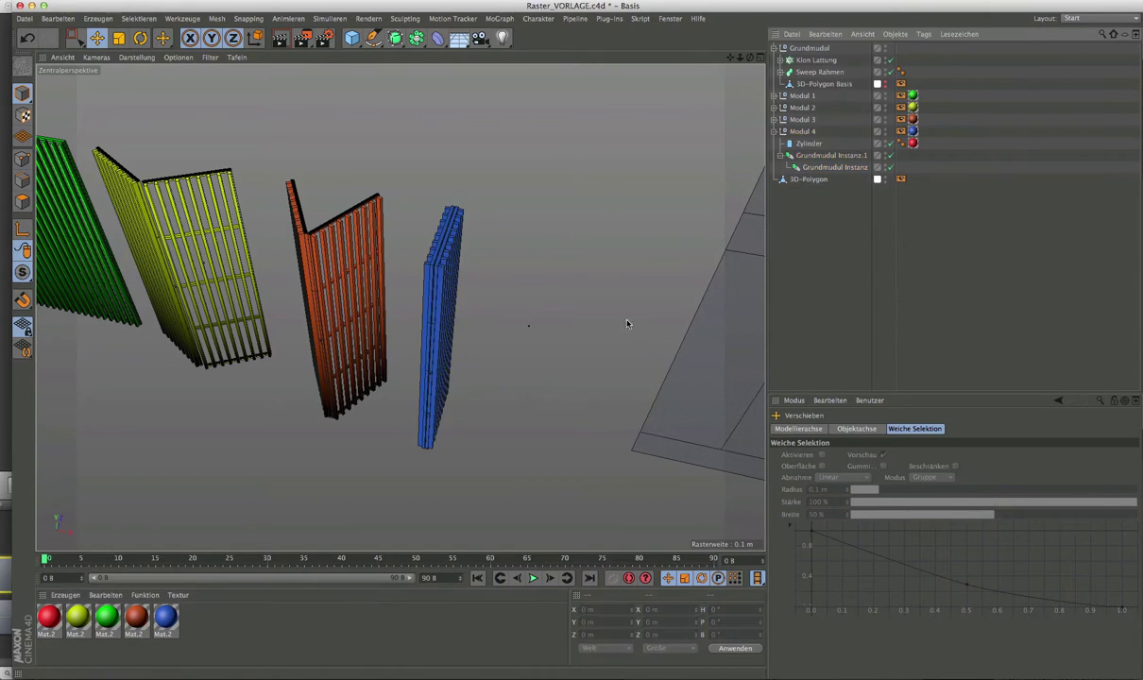
pyautogui.moveTo(627, 321)
pyautogui.keyDown('alt'); pyautogui.mouseDown()
pyautogui.moveTo(557, 354)
pyautogui.moveTo(500, 360)
pyautogui.moveTo(525, 348)
pyautogui.moveTo(484, 328)
pyautogui.moveTo(586, 330)
pyautogui.mouseUp(); pyautogui.keyUp('alt')
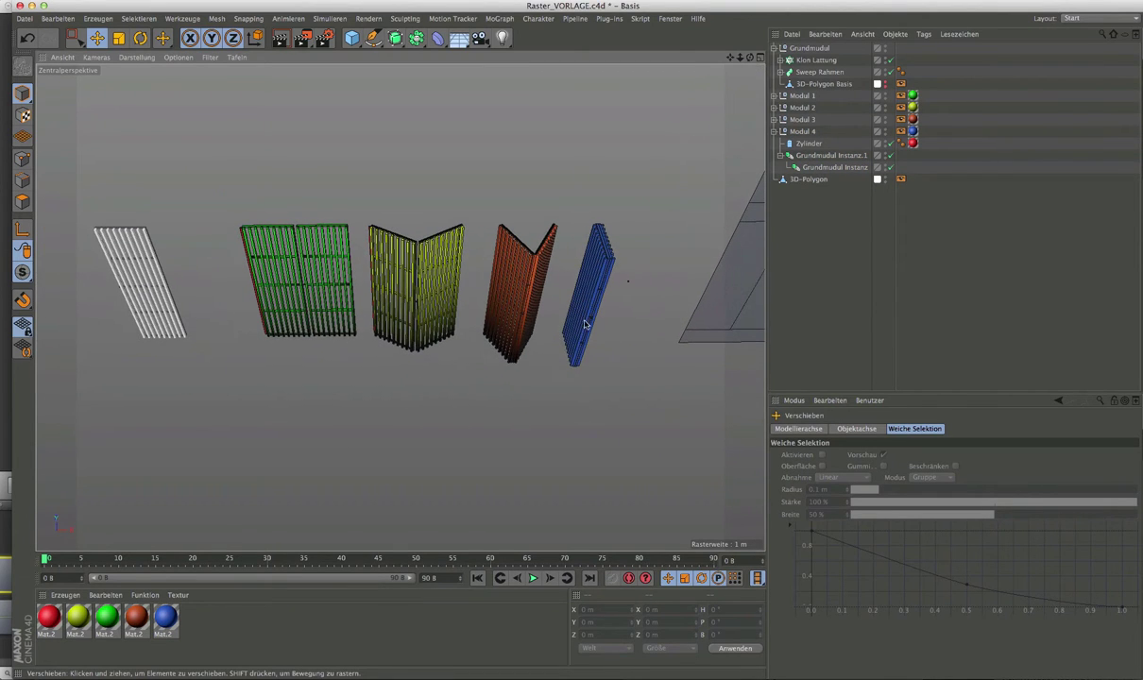
pyautogui.click(774, 132)
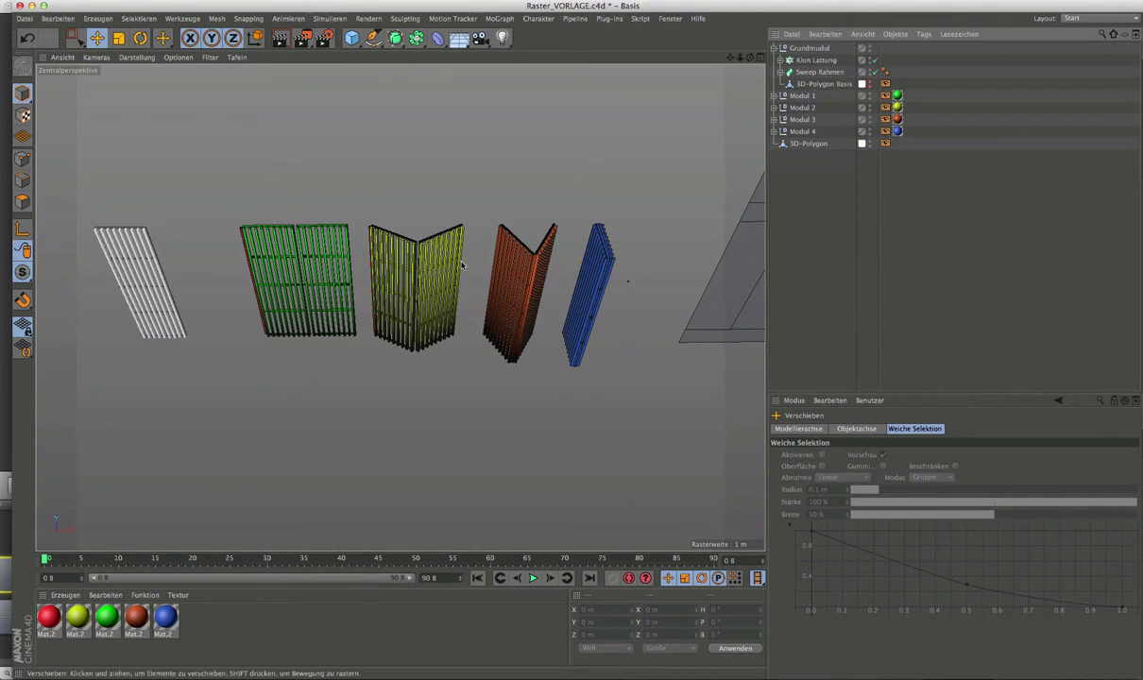
pyautogui.click(807, 49)
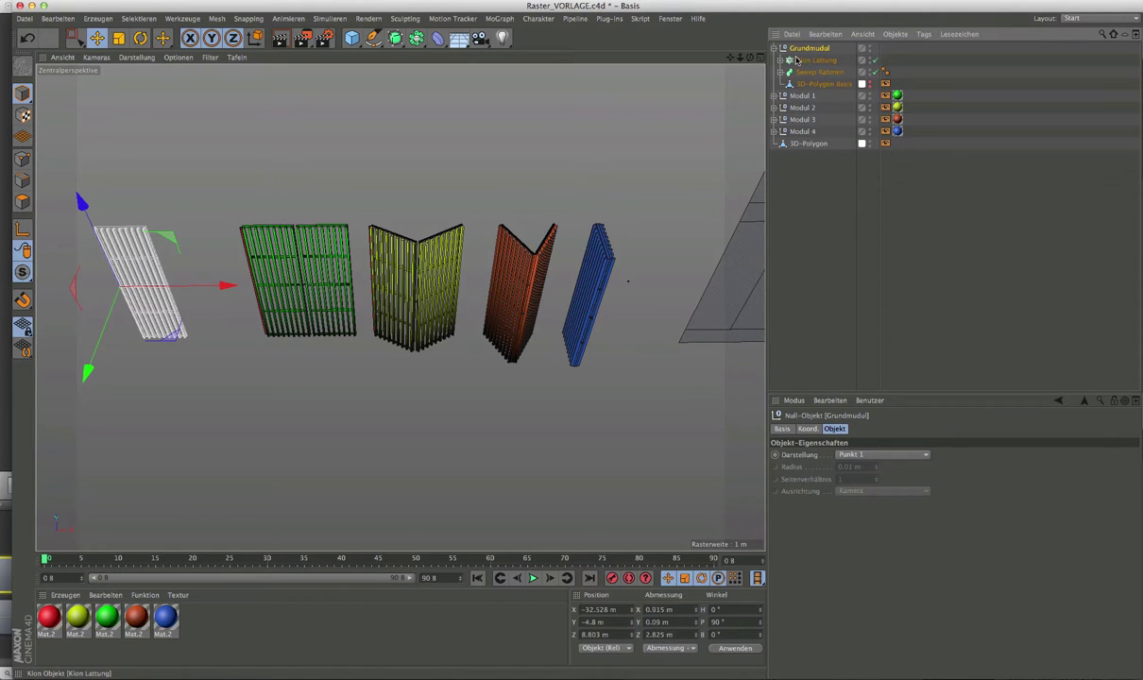
# Collapse Grundmodul and rename Modul 1 and Modul 2 to Klappmodul 1 and Klappmodul 2
pyautogui.click(774, 48)
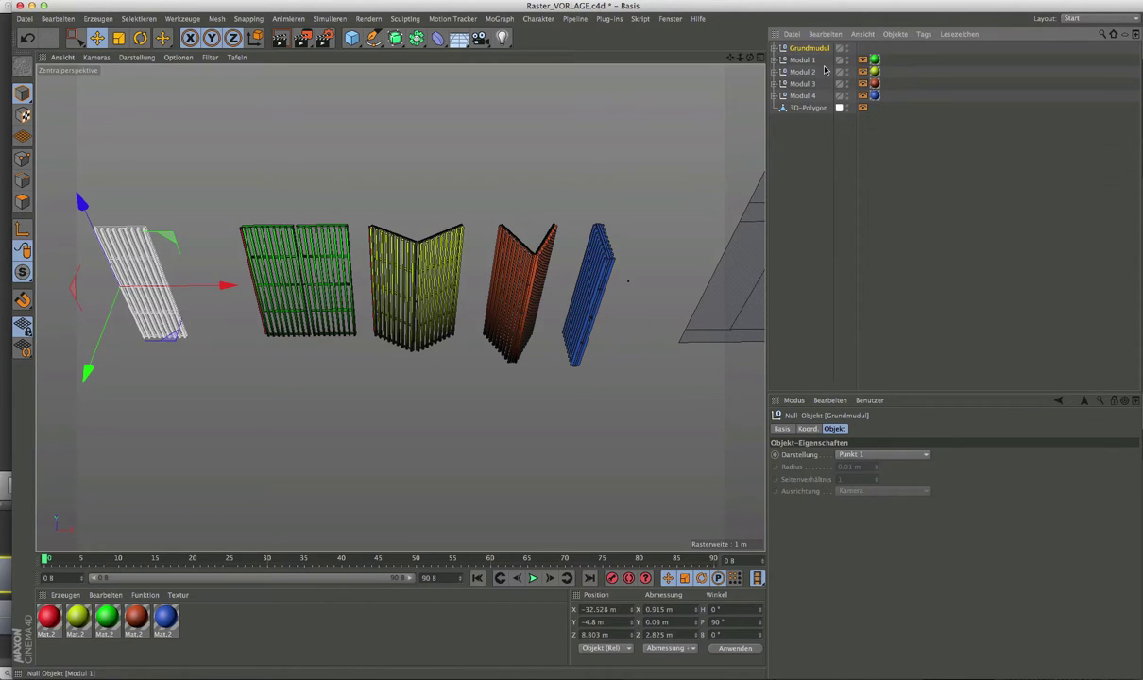
pyautogui.click(804, 60)
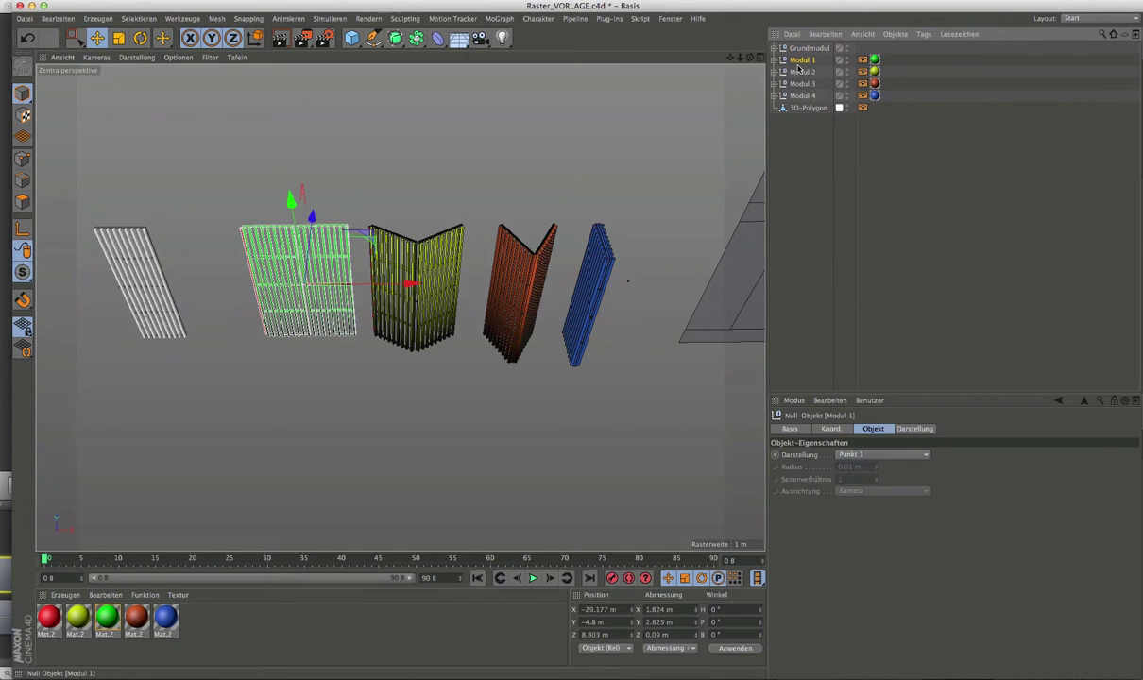
pyautogui.doubleClick(802, 60)
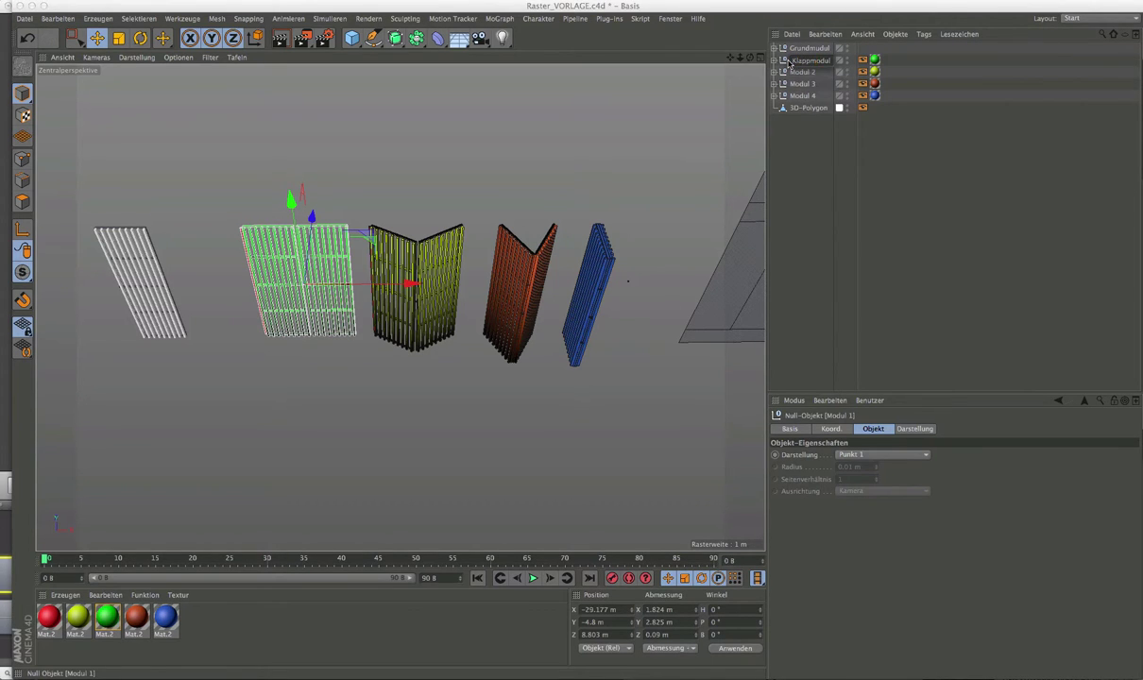
pyautogui.press('BackSpace')
pyautogui.press('BackSpace')
pyautogui.write('1')
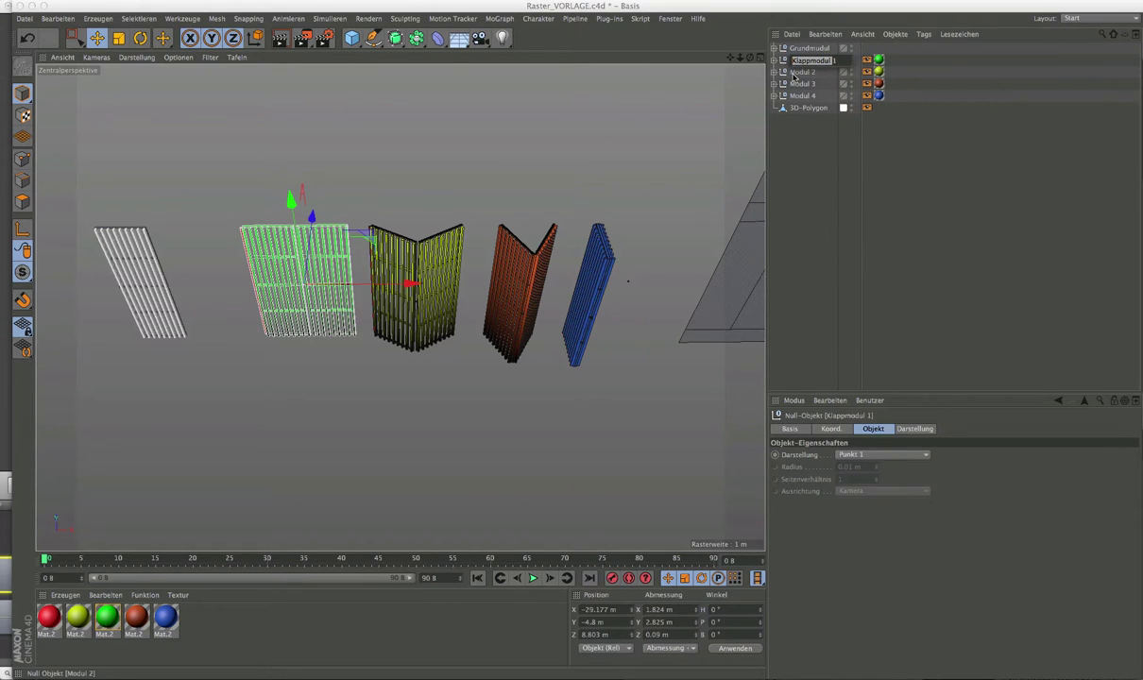
pyautogui.click(814, 73)
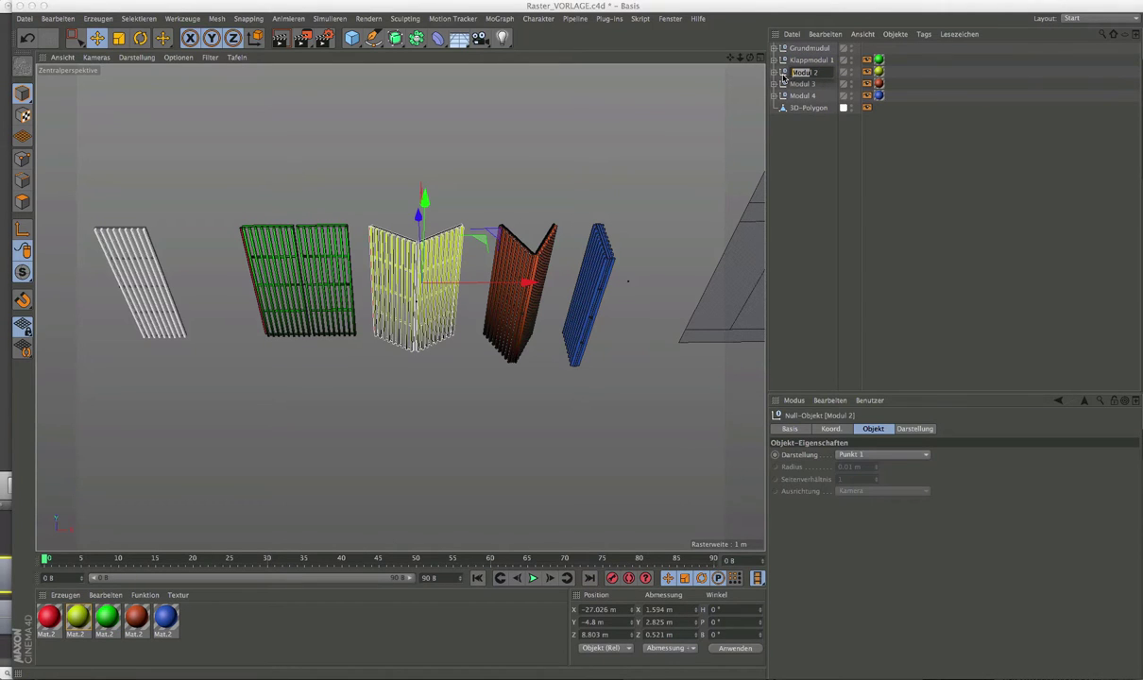
pyautogui.write('Klappmodul')
pyautogui.press('Return')
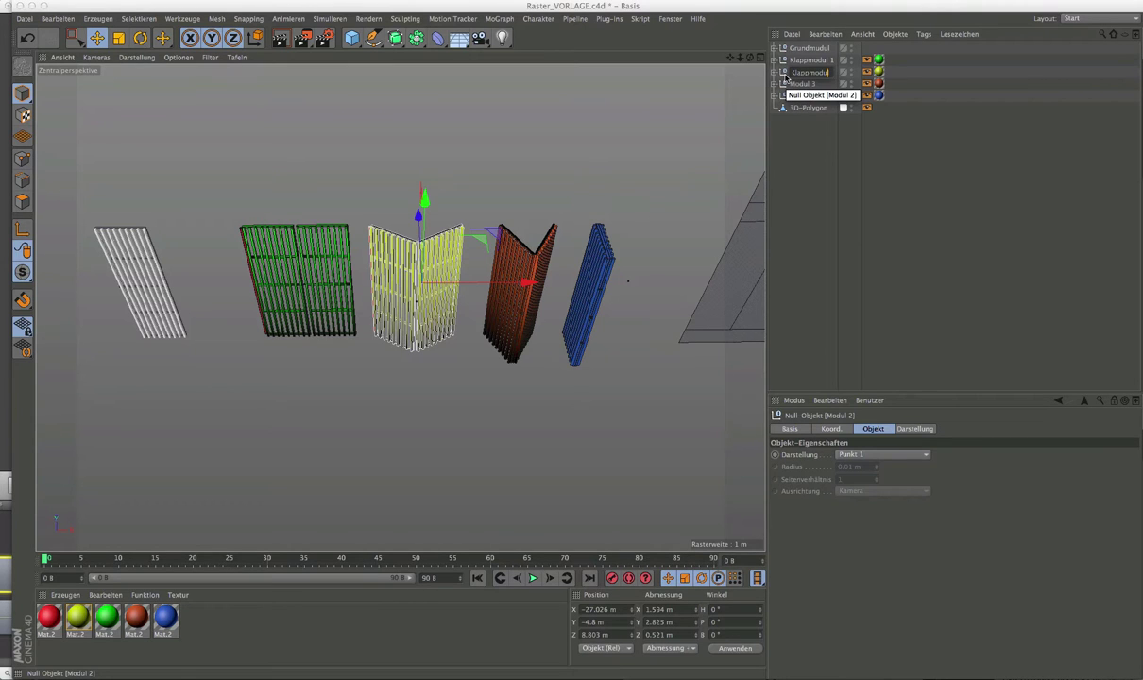
# Rename Modul 3 and Modul 4 to Klappmodul 3 and Klappmodul 4
pyautogui.doubleClick(805, 85)
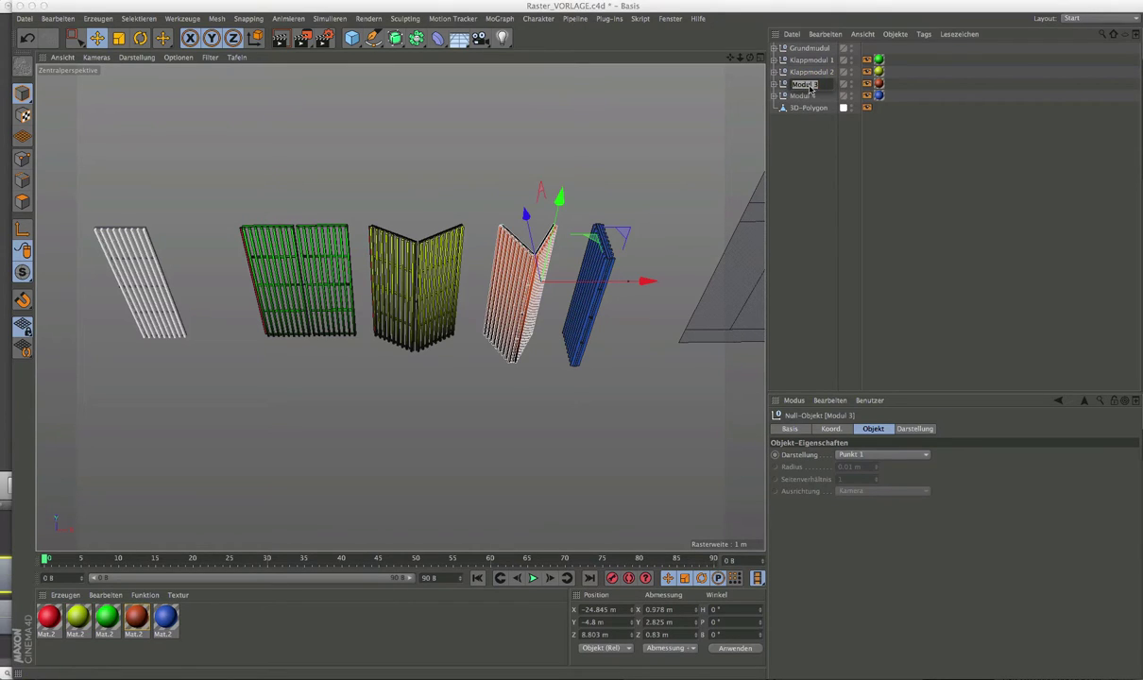
pyautogui.write('Klappmodul')
pyautogui.press('Return')
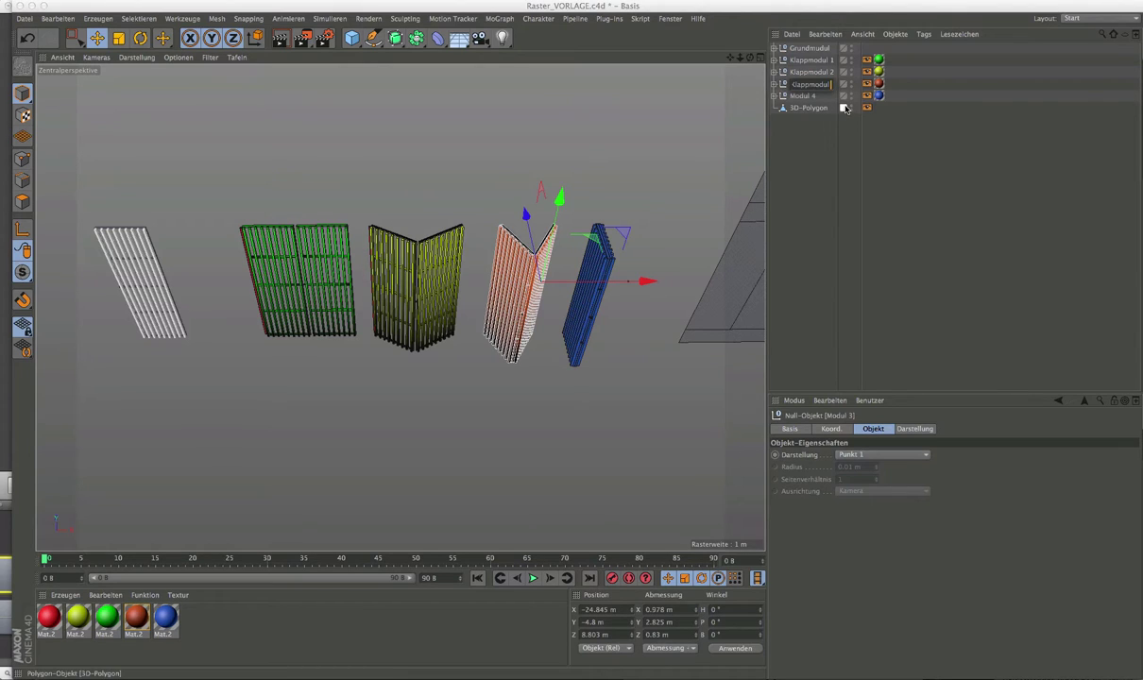
pyautogui.doubleClick(810, 97)
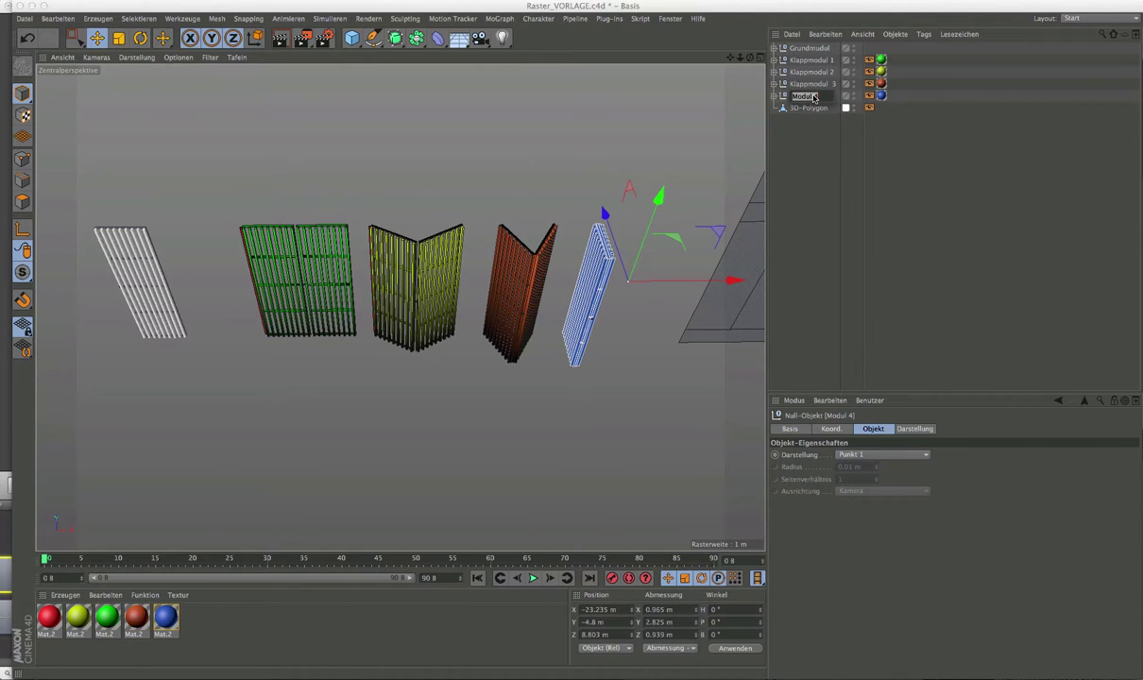
pyautogui.write('Klappmodul 4')
pyautogui.press('Return')
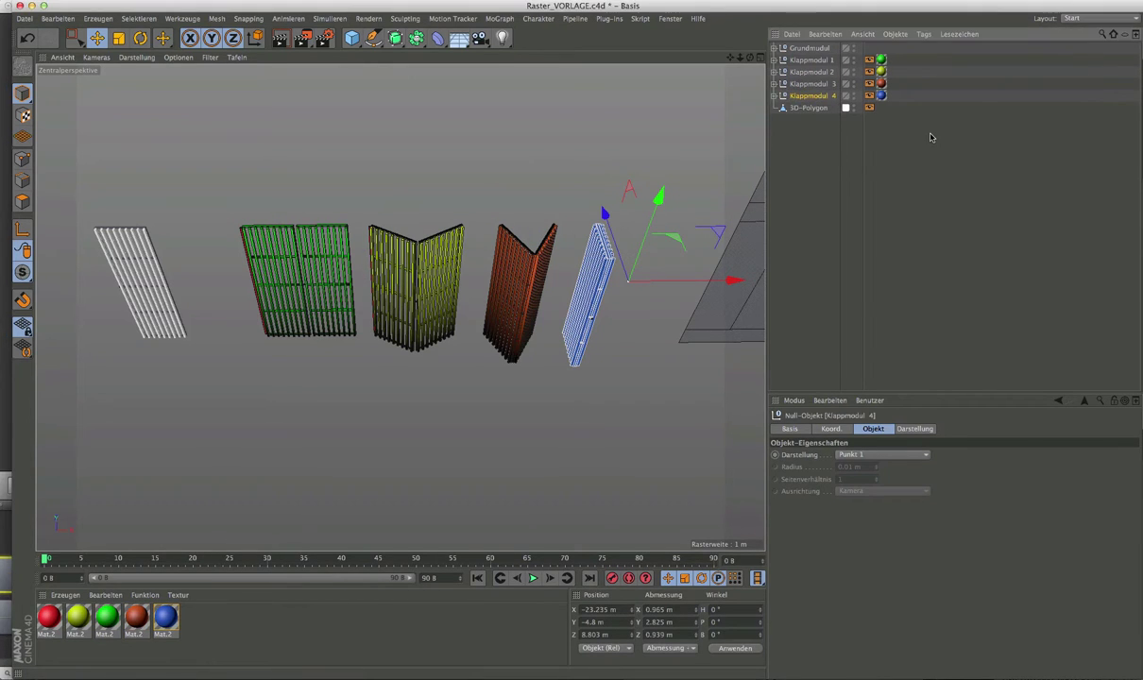
pyautogui.click(830, 220)
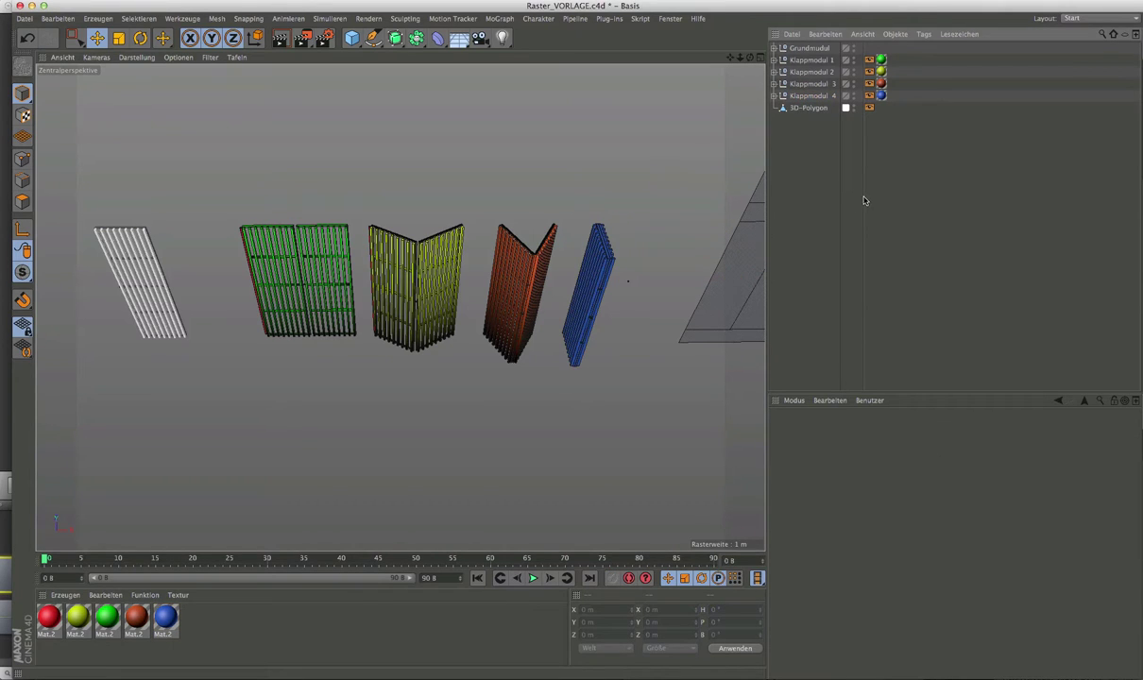
# Create an Instanz of Grundmodul and move it along X beside the white lath panel
pyautogui.moveTo(863, 202); pyautogui.dragTo(889, 203)
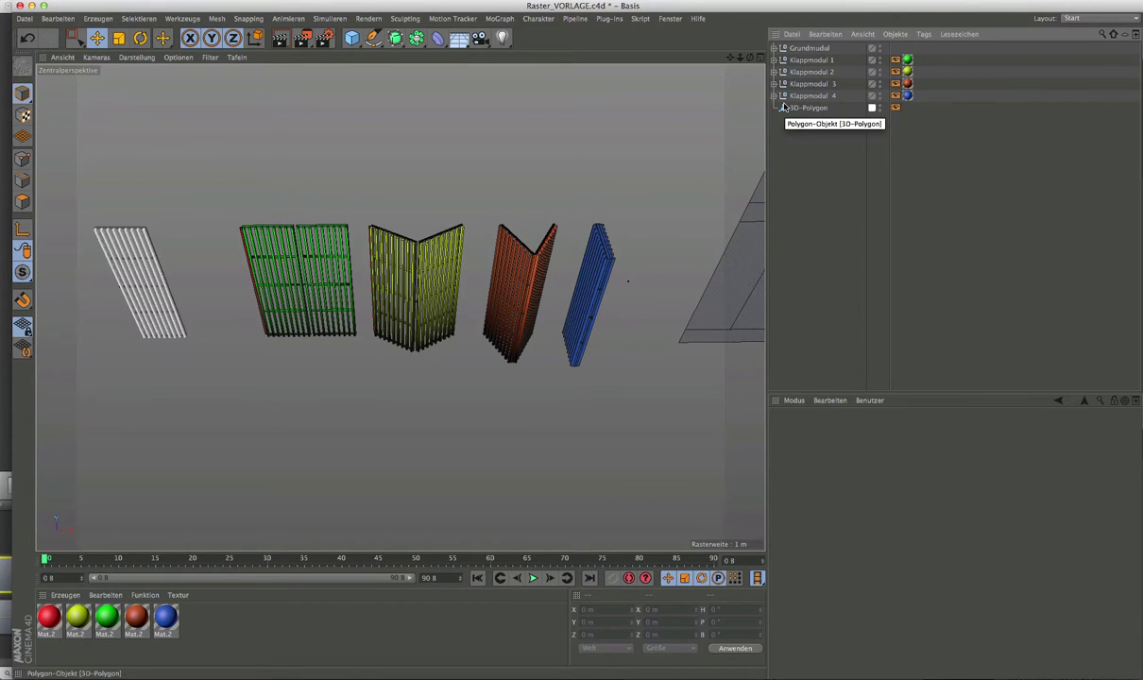
pyautogui.moveTo(528, 283)
pyautogui.keyDown('alt'); pyautogui.mouseDown()
pyautogui.moveTo(367, 281)
pyautogui.moveTo(381, 343)
pyautogui.moveTo(497, 332)
pyautogui.moveTo(525, 286)
pyautogui.mouseUp(); pyautogui.keyUp('alt')
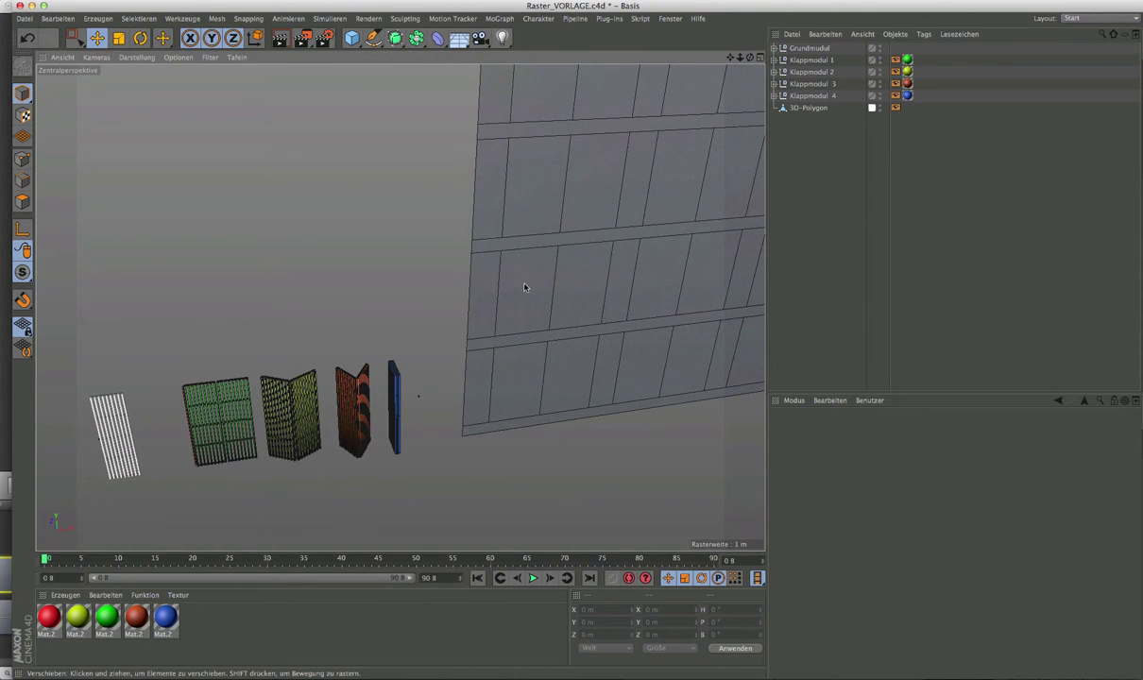
pyautogui.click(808, 49)
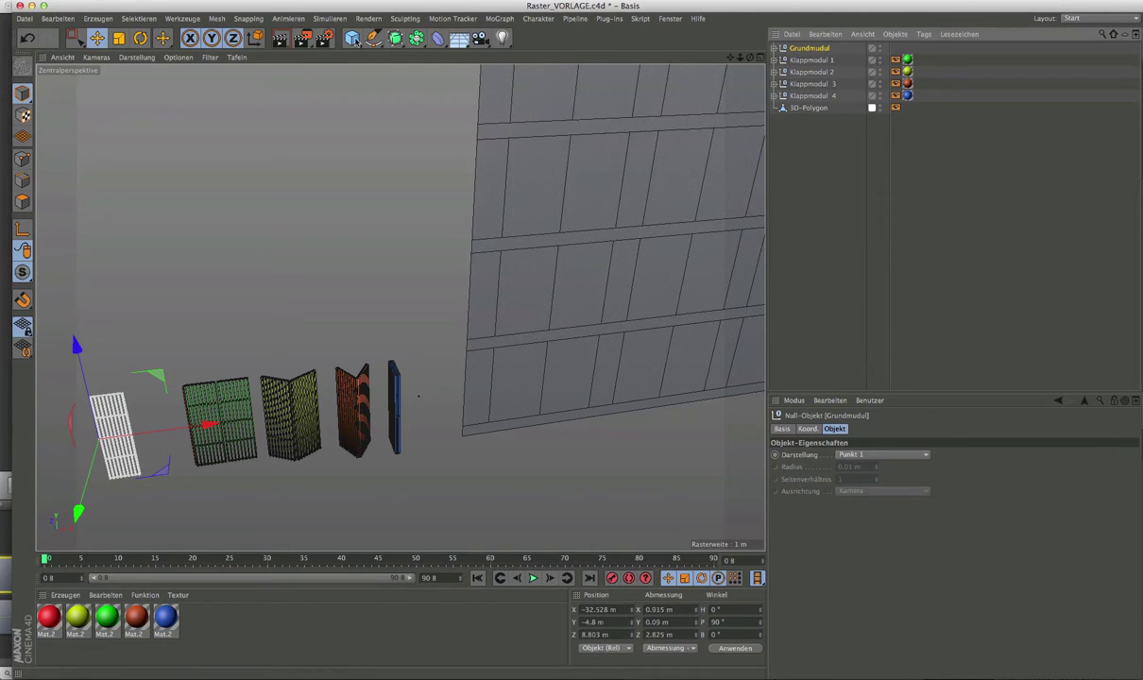
pyautogui.moveTo(420, 47); pyautogui.dragTo(635, 72)
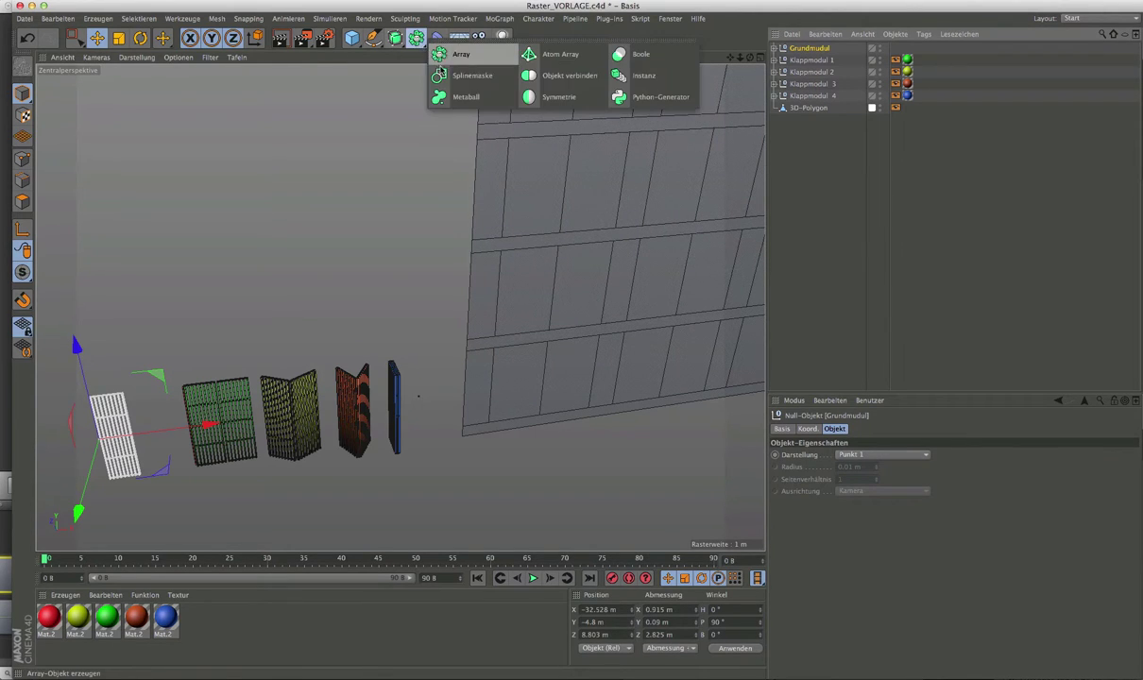
pyautogui.click(650, 73)
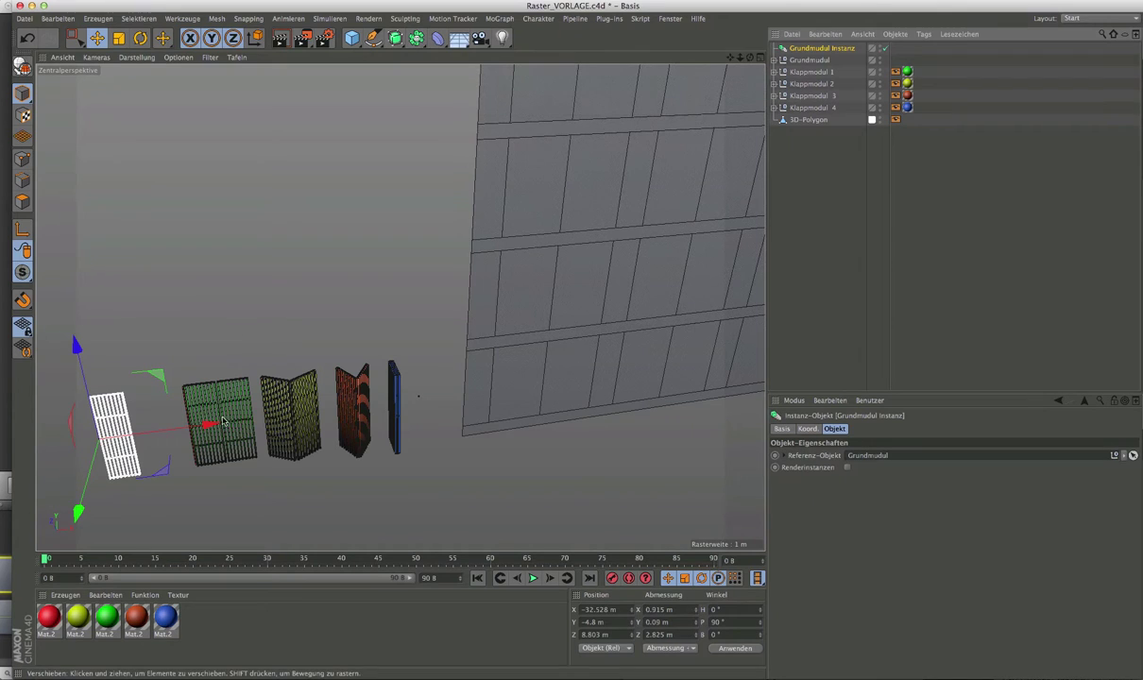
pyautogui.moveTo(212, 423); pyautogui.dragTo(251, 419)
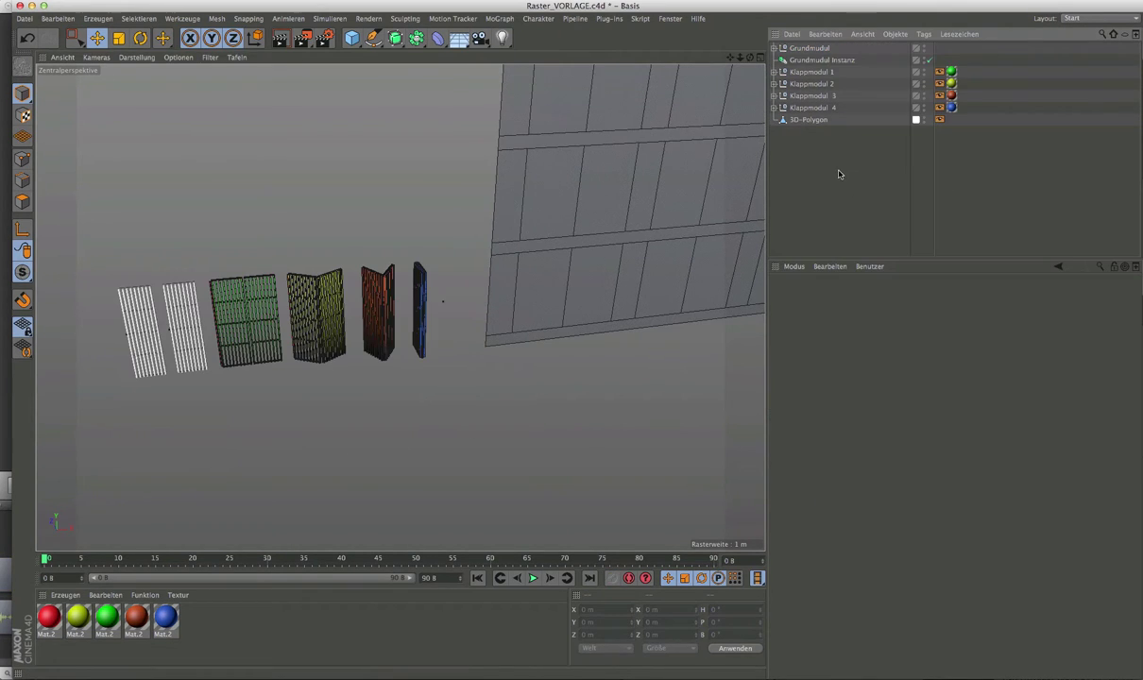
# Add a MoGraph Klon cloner and switch its mode from Linear to Objekt
pyautogui.click(498, 17)
pyautogui.click(528, 154)
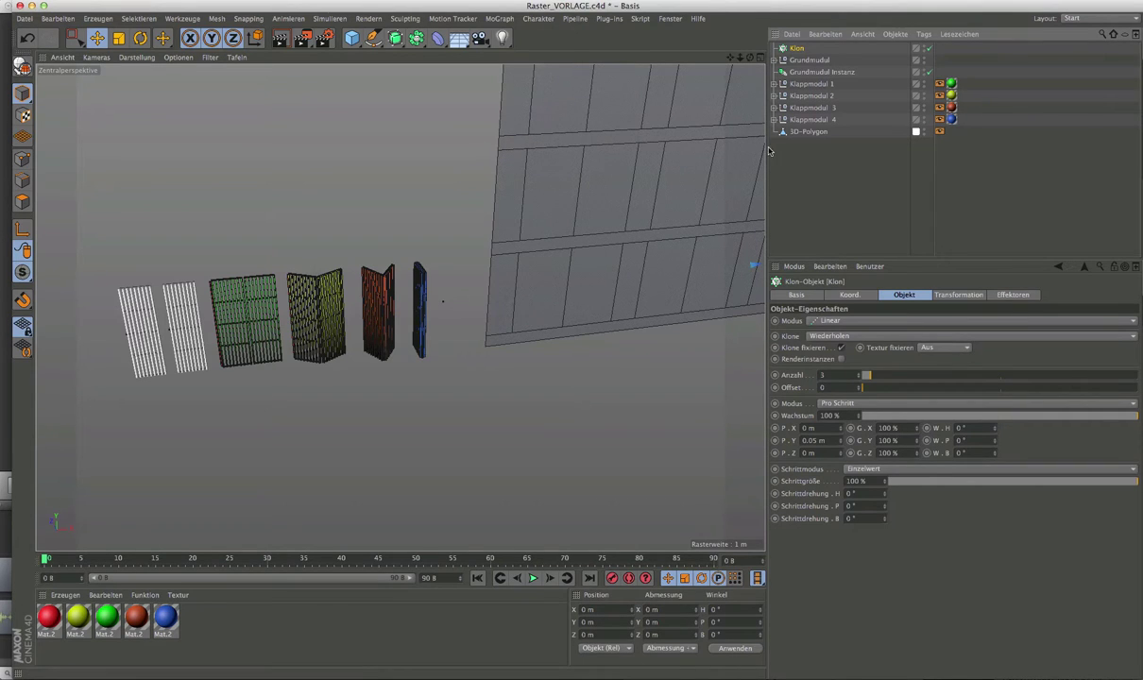
pyautogui.click(840, 325)
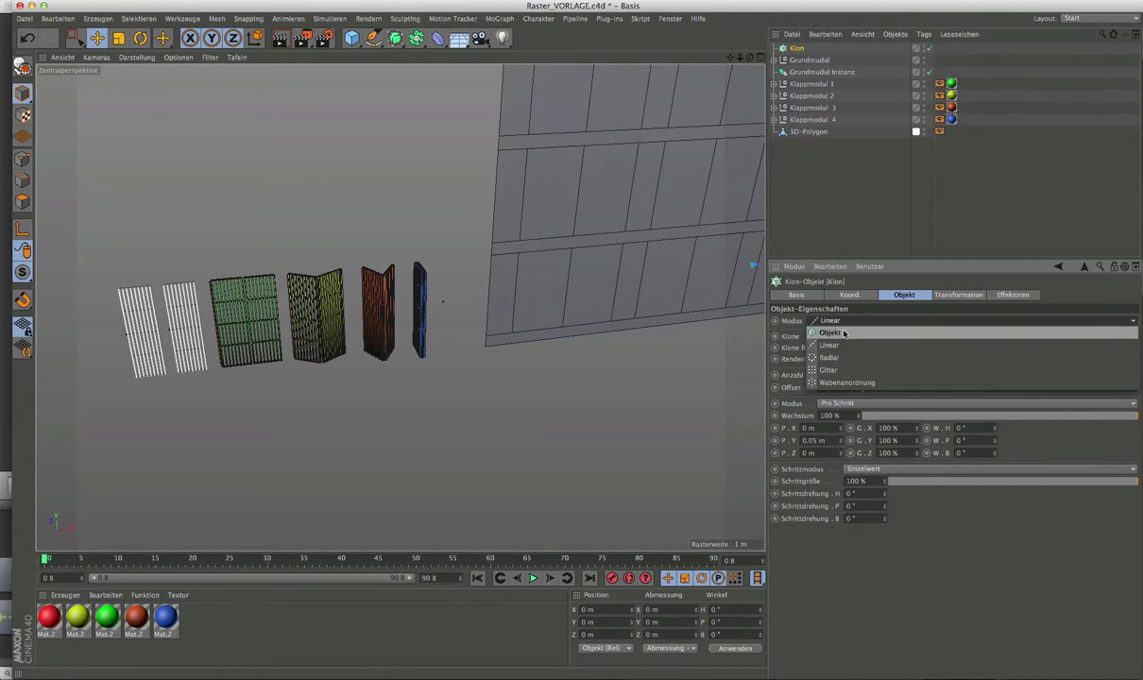
pyautogui.click(829, 332)
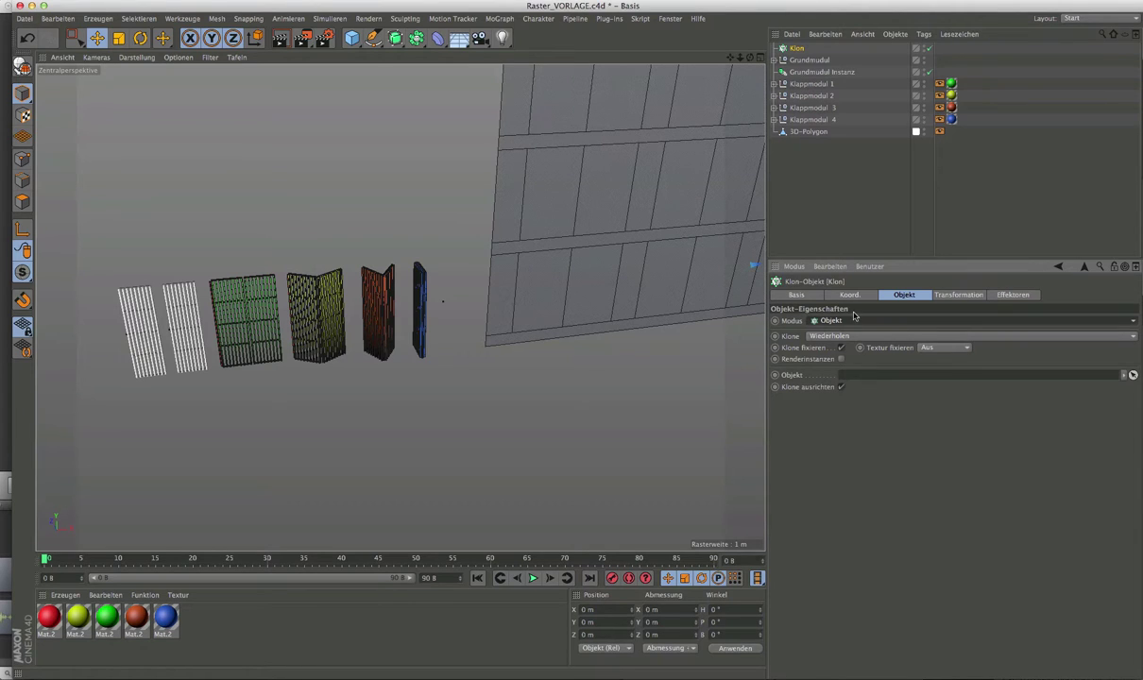
pyautogui.click(812, 133)
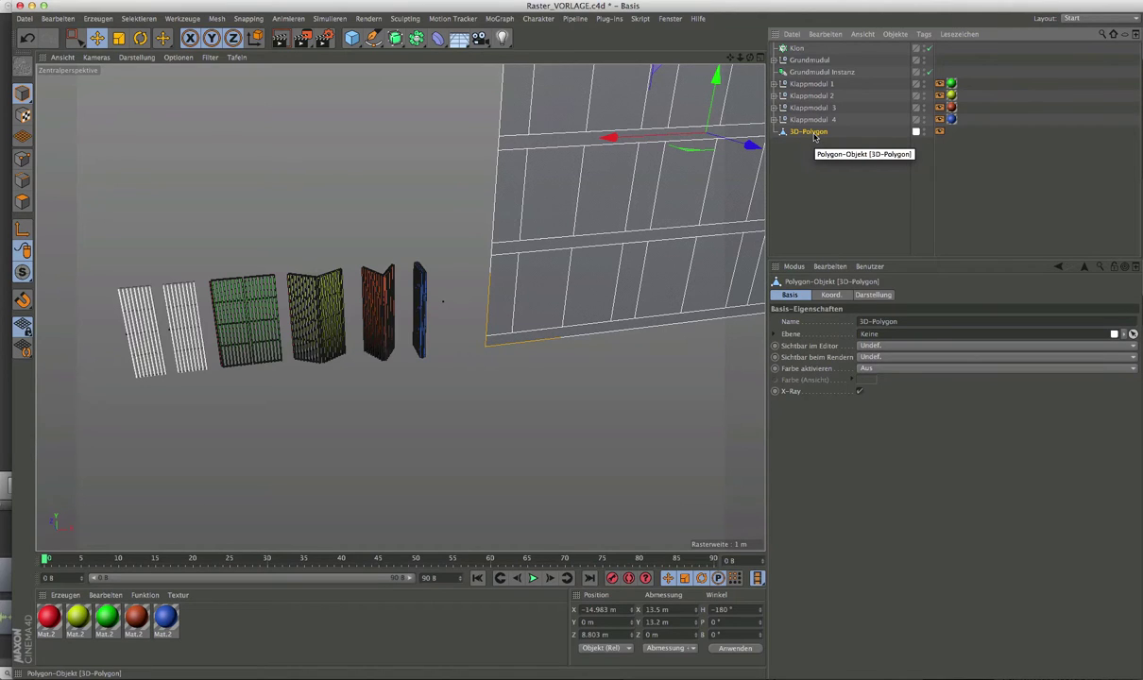
# Rename the wall polygon object to '3D-Polygon zur Modulplatzierung'
pyautogui.doubleClick(809, 132)
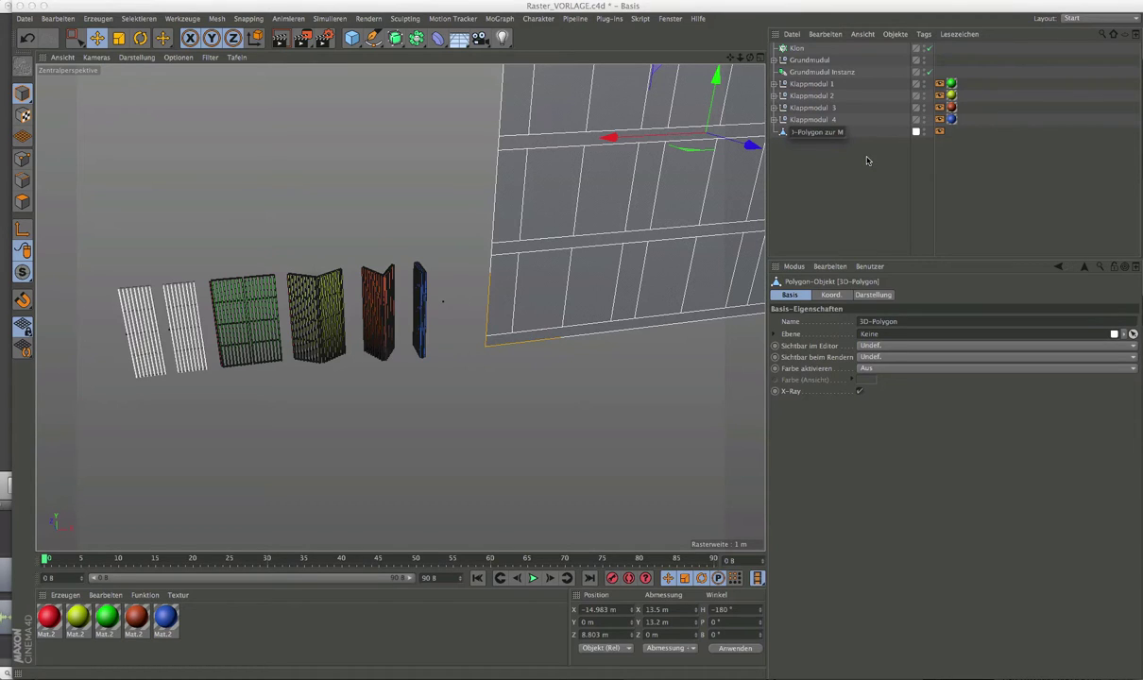
pyautogui.write('r Modulpl')
pyautogui.write('attier')
pyautogui.write('ung')
pyautogui.press('Return')
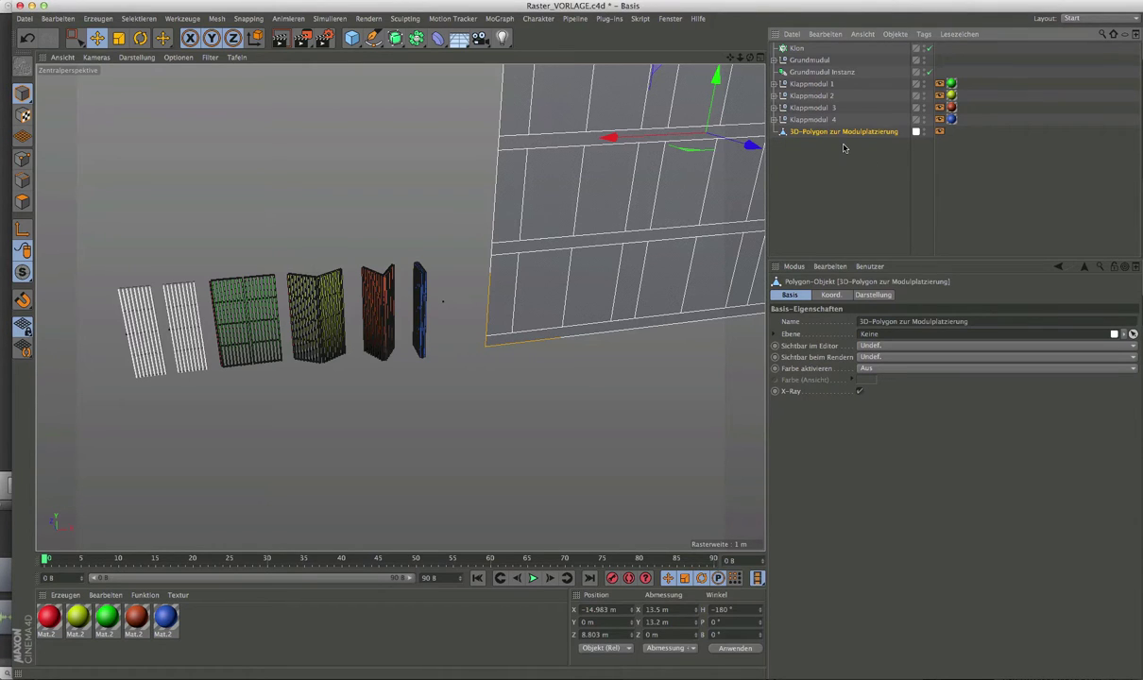
# Frame and centre the wall in the view, then activate the Live Selection tool
pyautogui.press('o')
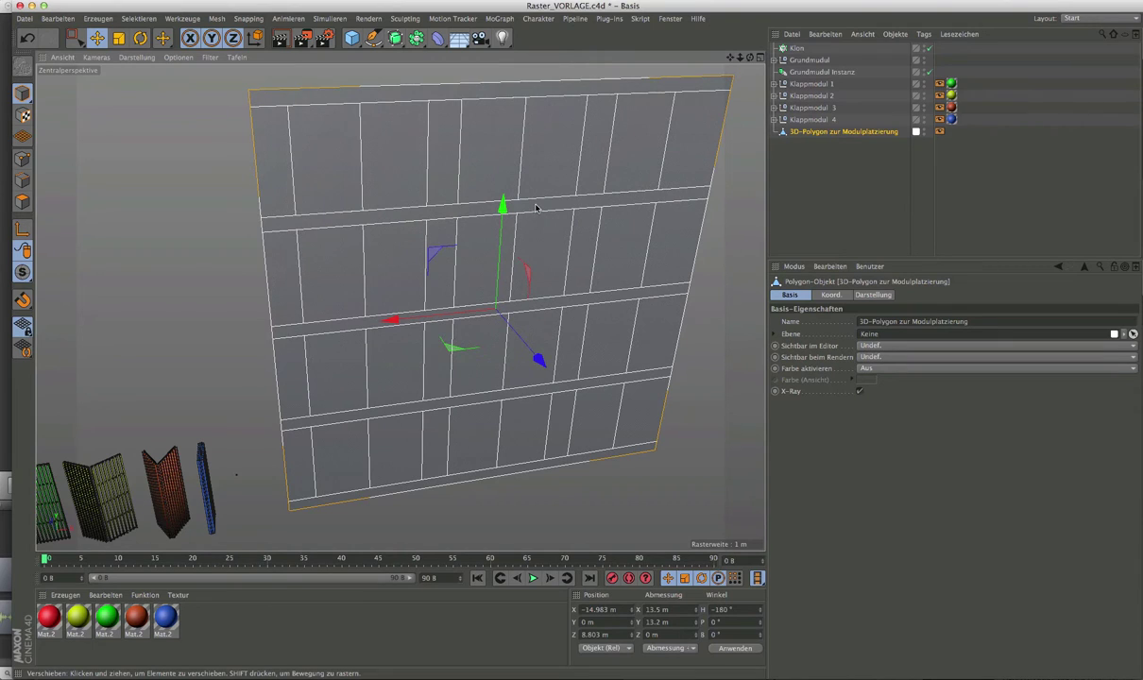
pyautogui.keyDown('alt'); pyautogui.moveTo(535, 207); pyautogui.dragTo(526, 216); pyautogui.keyUp('alt')
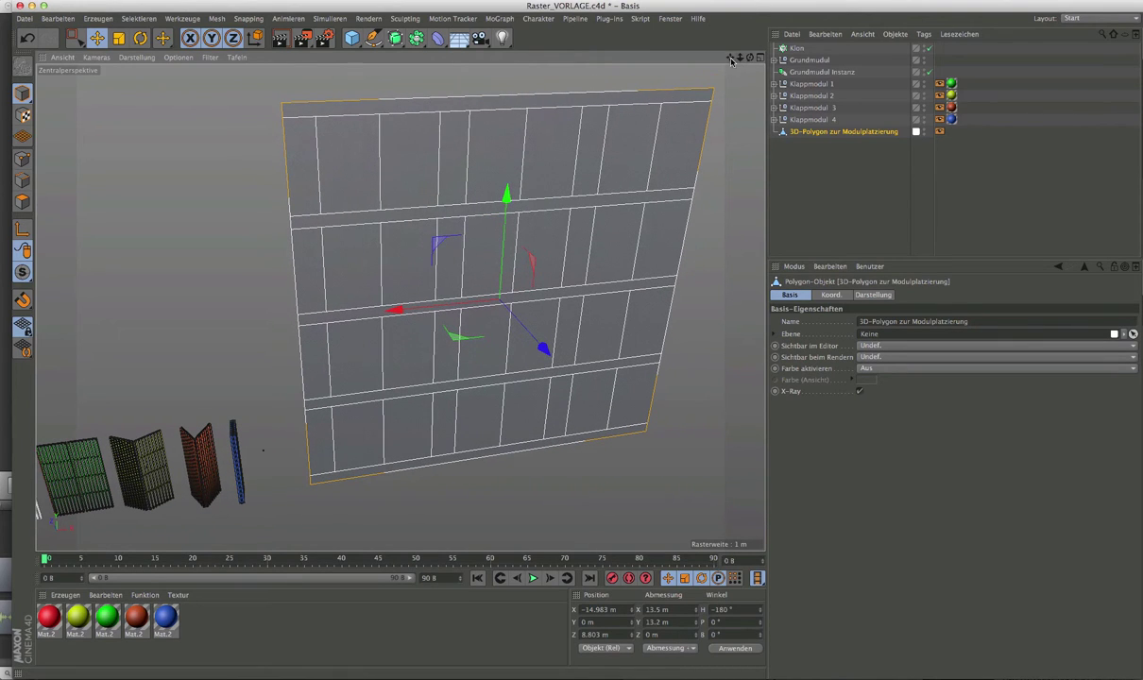
pyautogui.moveTo(729, 61); pyautogui.dragTo(697, 75)
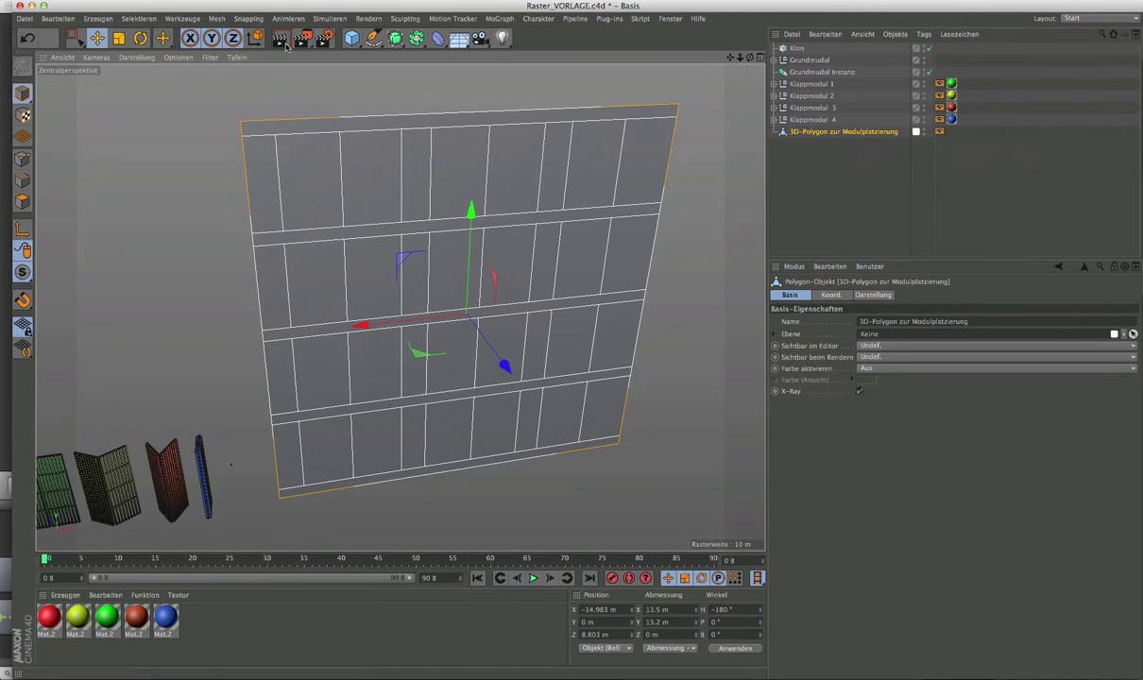
pyautogui.moveTo(72, 38); pyautogui.dragTo(113, 58)
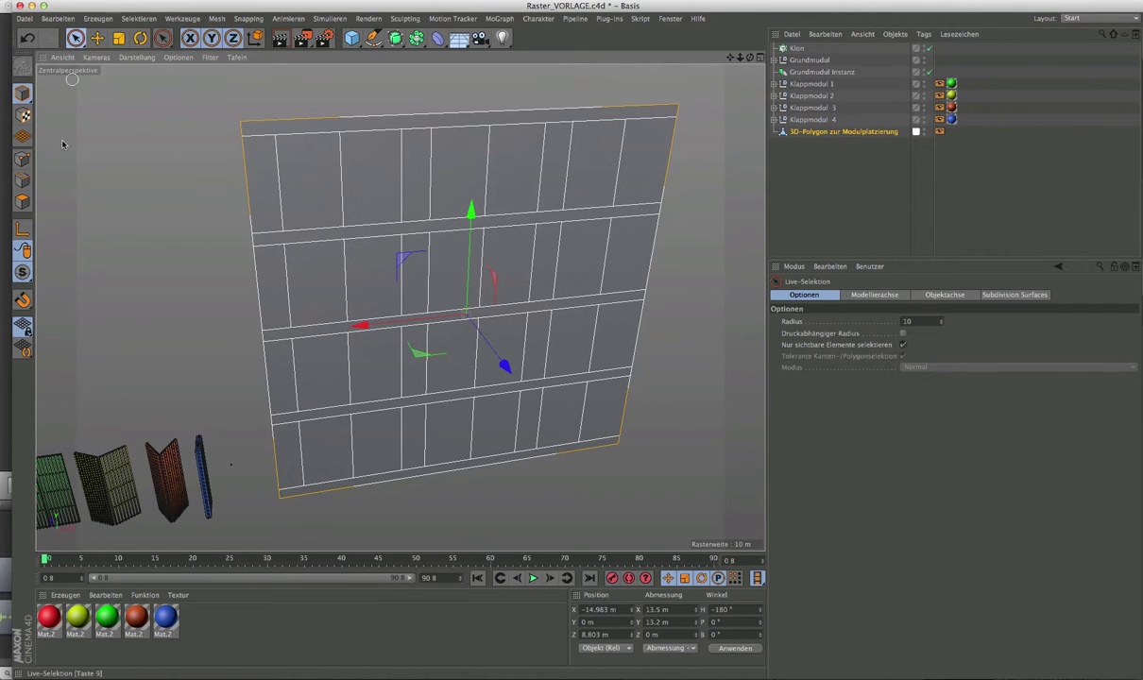
# Switch to Polygon mode and select the left column's wall faces in all four rows
pyautogui.click(25, 200)
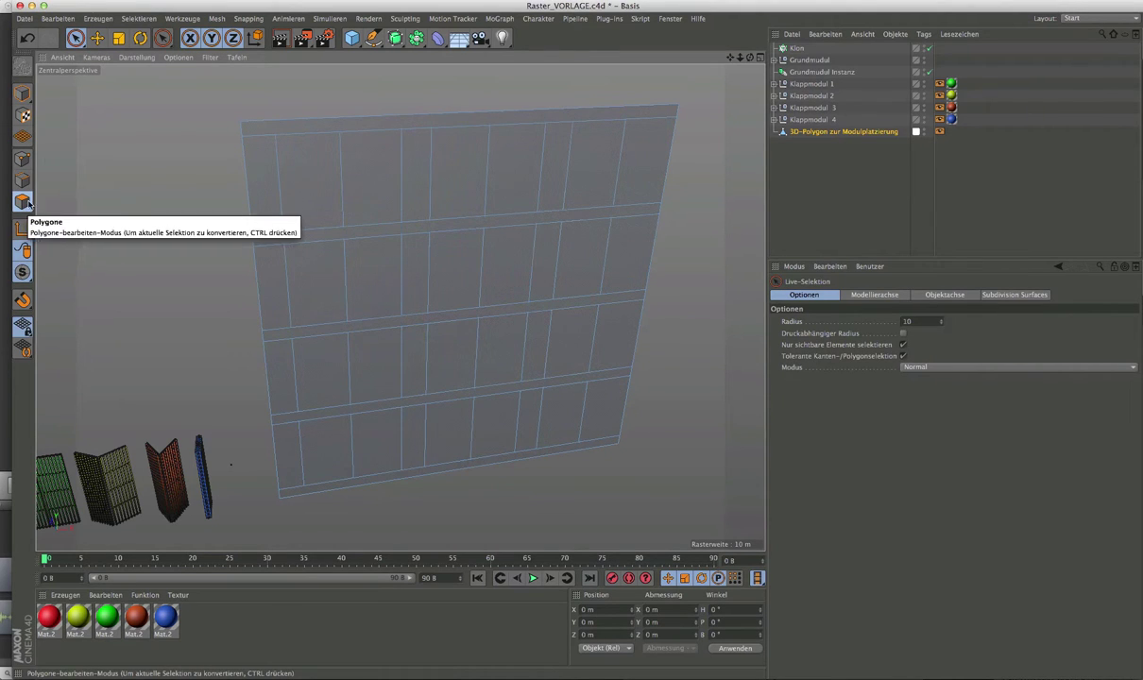
pyautogui.click(251, 191)
pyautogui.click(257, 195)
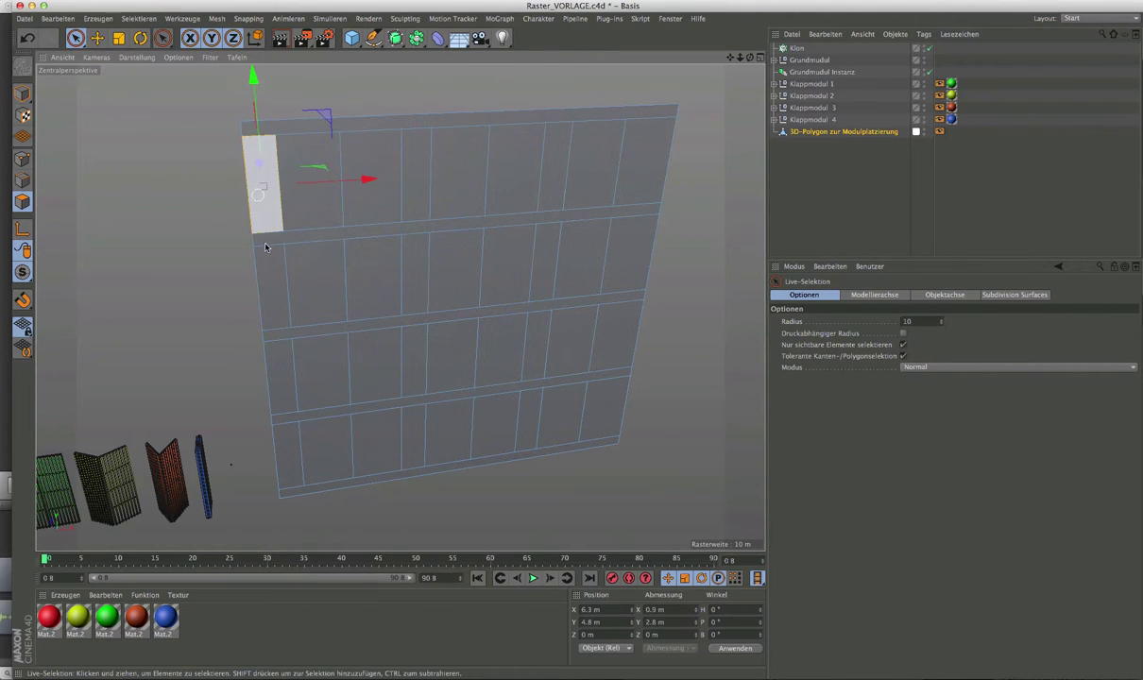
pyautogui.keyDown('shift'); pyautogui.click(258, 274); pyautogui.keyUp('shift')
pyautogui.keyDown('shift'); pyautogui.click(276, 375); pyautogui.keyUp('shift')
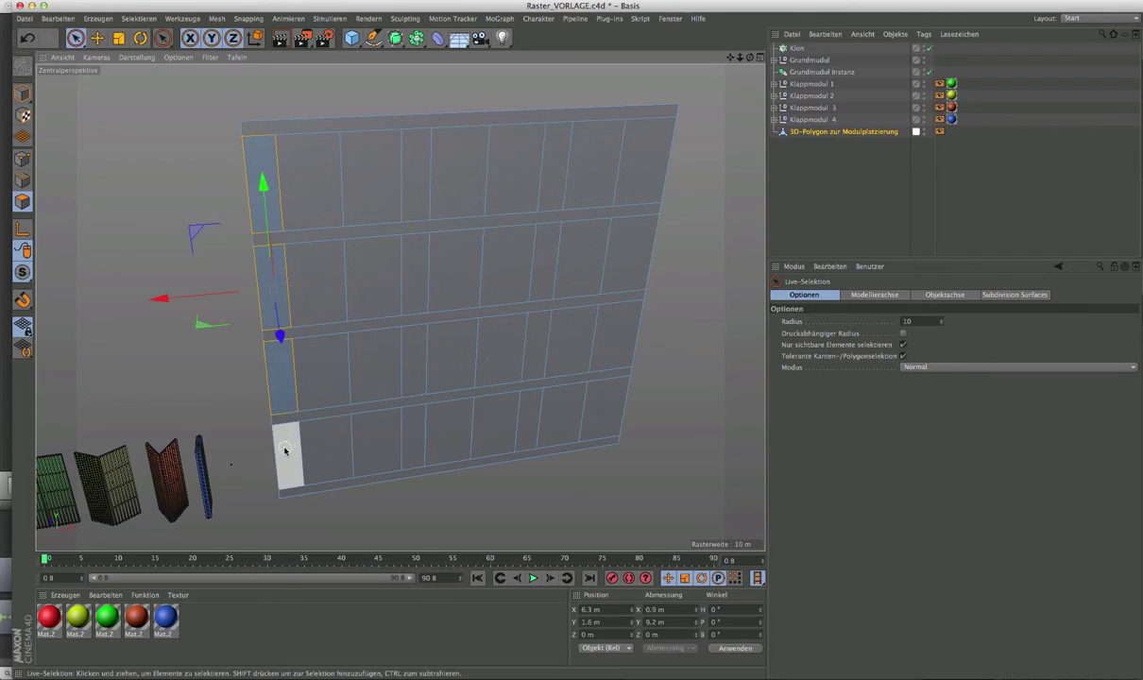
pyautogui.keyDown('shift'); pyautogui.click(286, 452); pyautogui.keyUp('shift')
# Add the middle and right columns' faces in all four rows to the selection
pyautogui.keyDown('shift'); pyautogui.click(412, 434); pyautogui.keyUp('shift')
pyautogui.keyDown('shift'); pyautogui.click(413, 373); pyautogui.keyUp('shift')
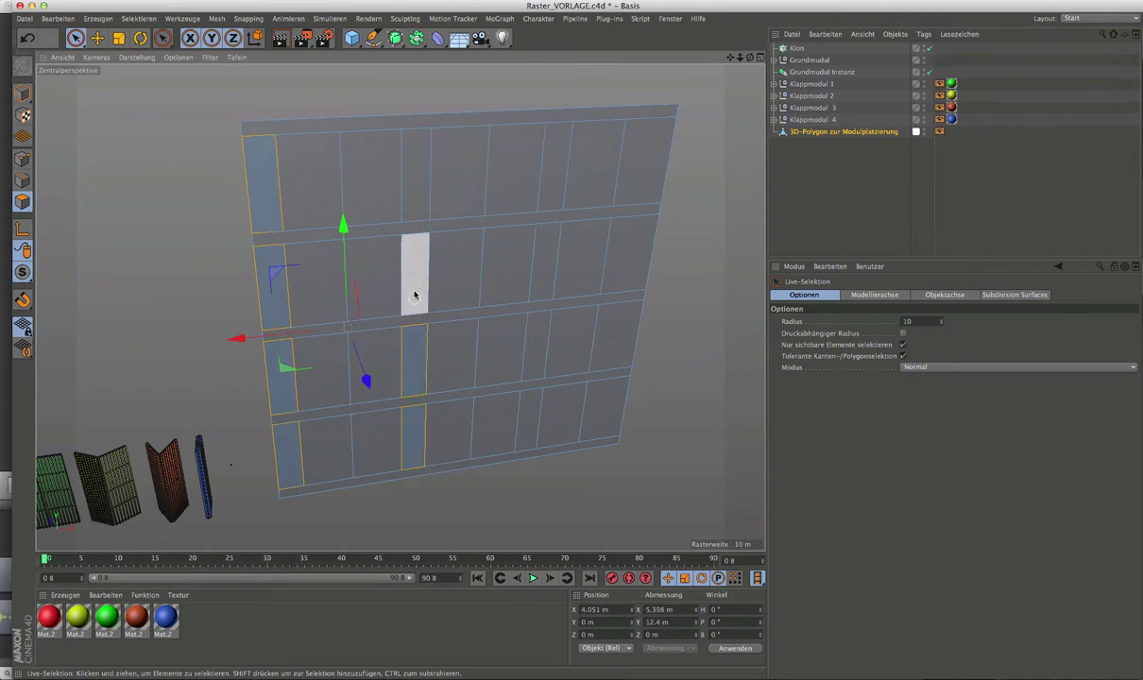
pyautogui.keyDown('shift'); pyautogui.click(408, 273); pyautogui.keyUp('shift')
pyautogui.keyDown('shift'); pyautogui.click(413, 194); pyautogui.keyUp('shift')
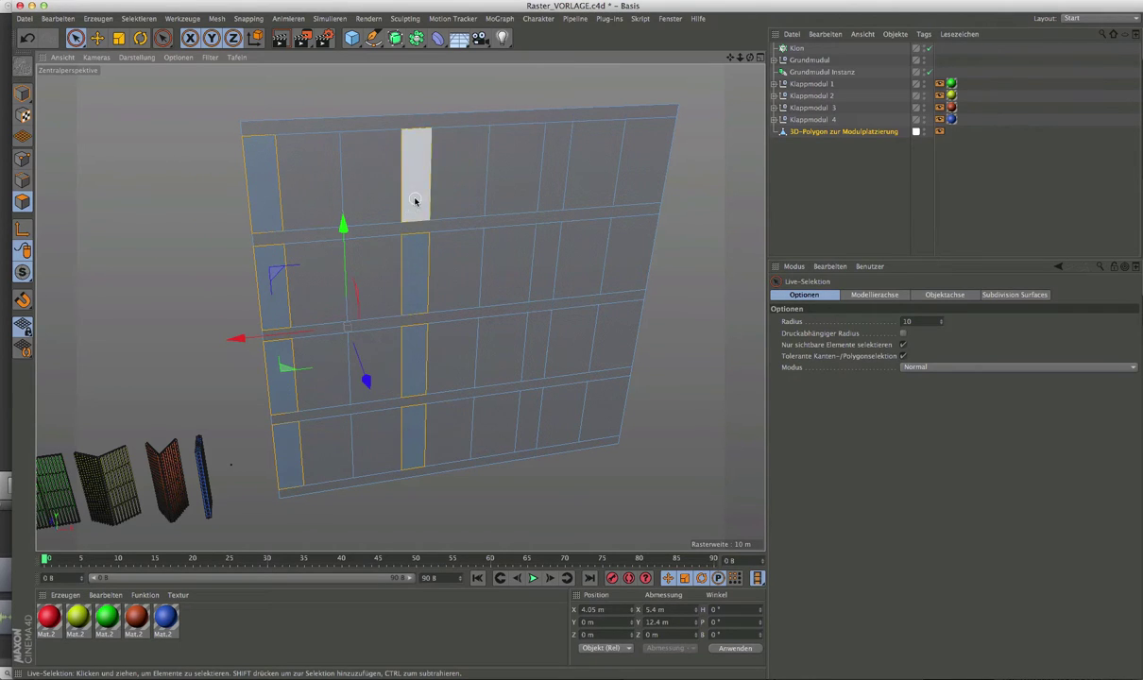
pyautogui.keyDown('shift'); pyautogui.click(544, 178); pyautogui.keyUp('shift')
pyautogui.keyDown('shift'); pyautogui.click(538, 259); pyautogui.keyUp('shift')
pyautogui.keyDown('shift'); pyautogui.click(533, 357); pyautogui.keyUp('shift')
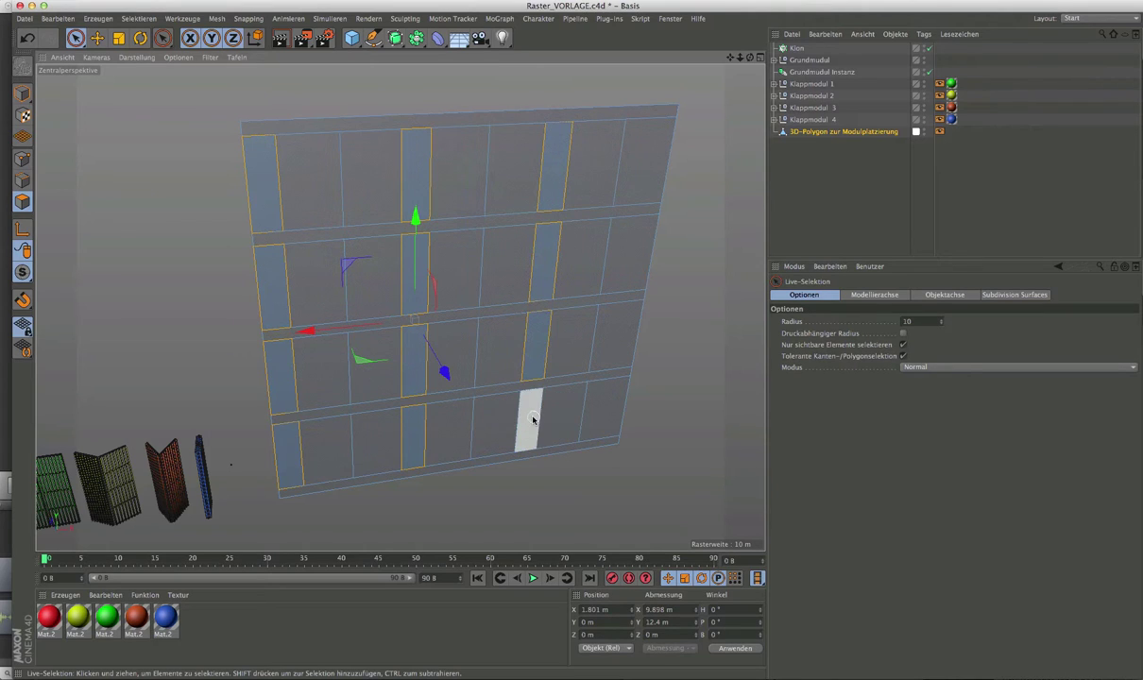
pyautogui.keyDown('shift'); pyautogui.click(523, 414); pyautogui.keyUp('shift')
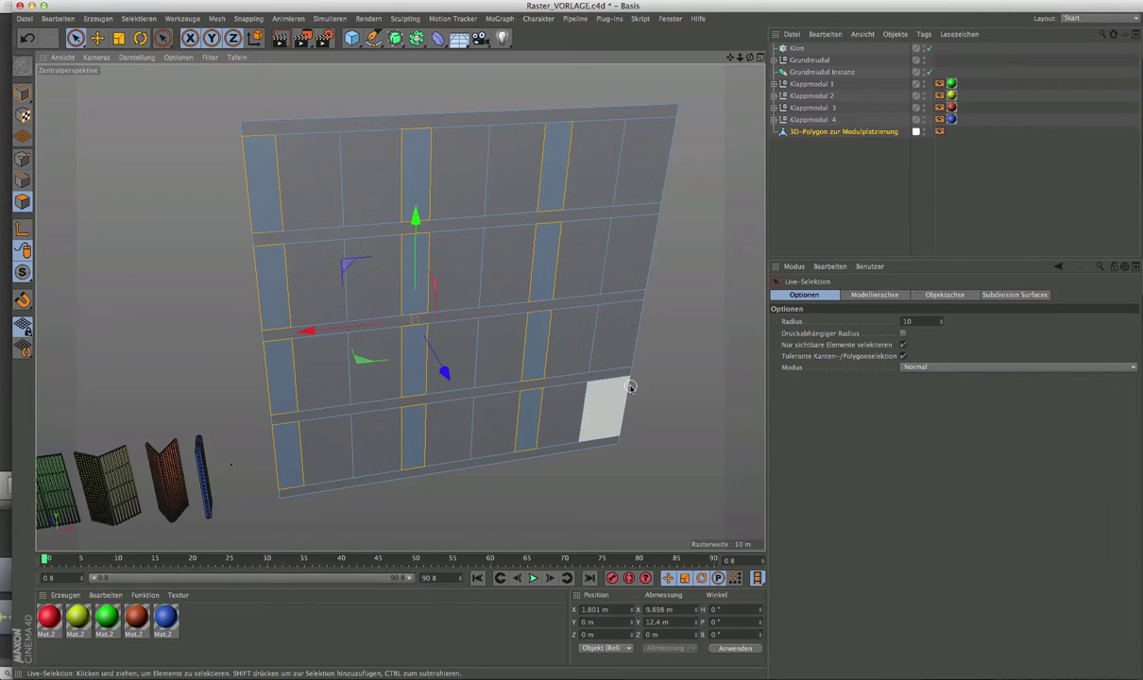
# Freeze the face selection via Selektieren > Selektion einfrieren into a Polygon-Auswahl tag
pyautogui.click(126, 19)
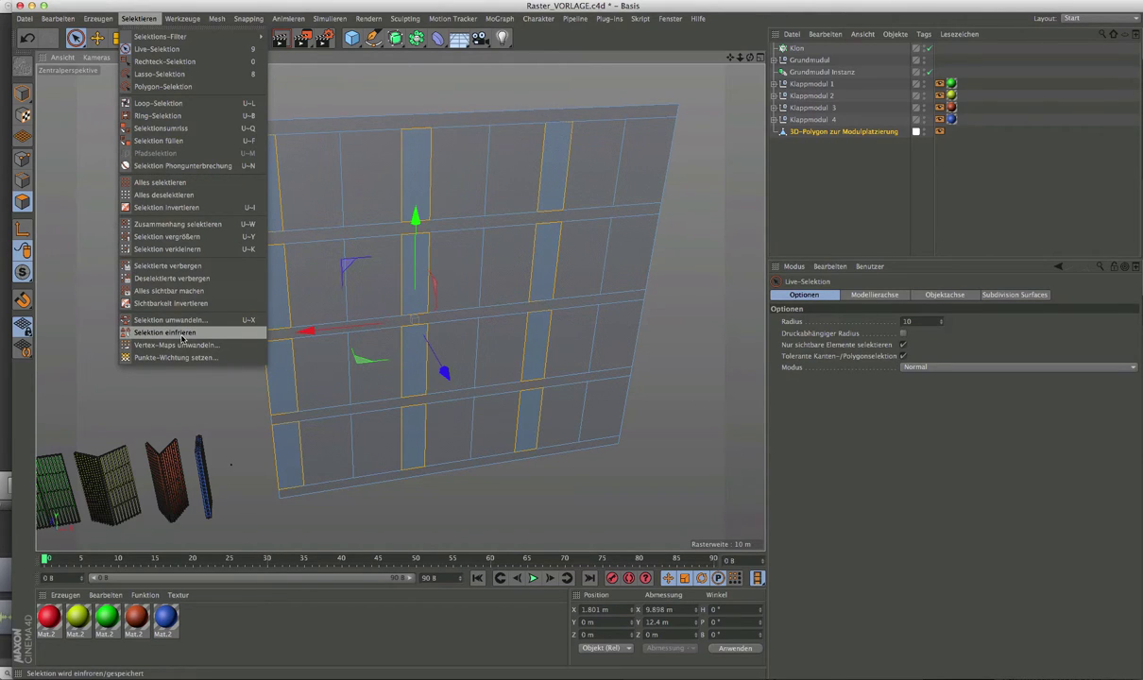
pyautogui.click(173, 333)
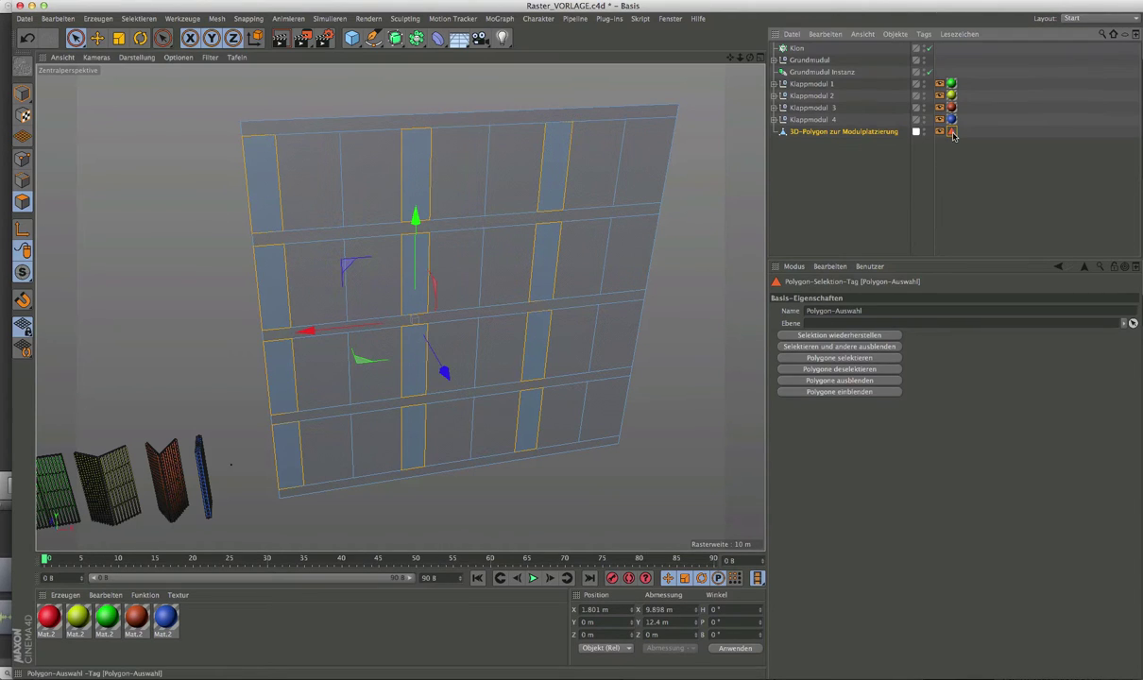
# Rename the Polygon-Auswahl tag to 'feststehend'
pyautogui.doubleClick(831, 311)
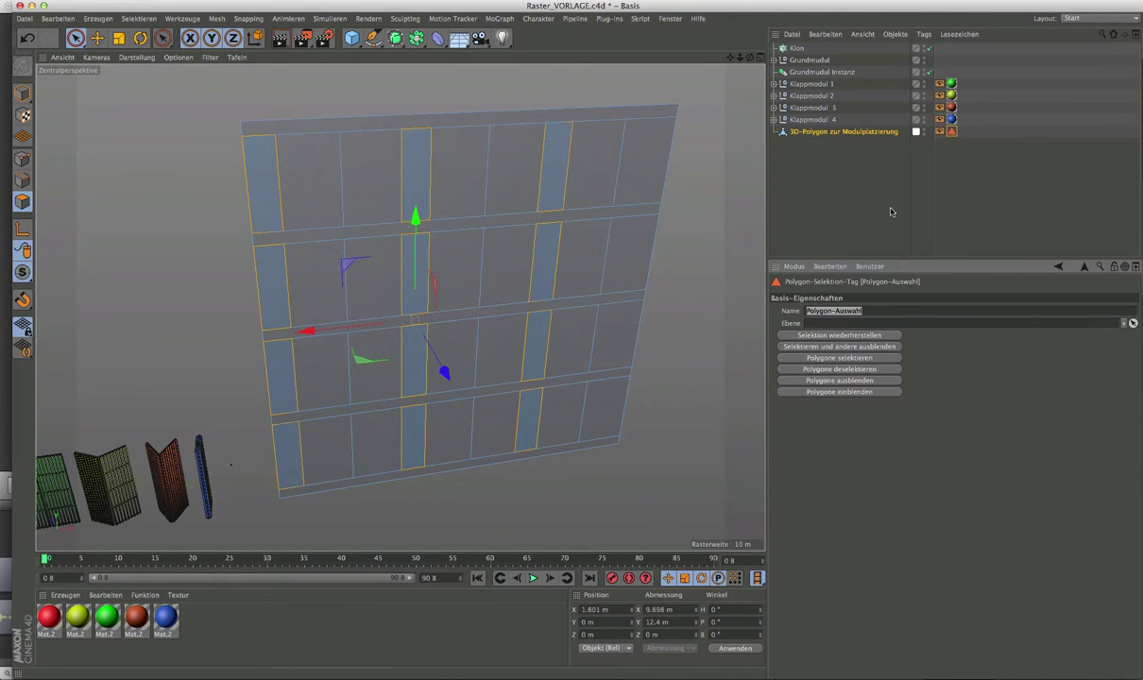
pyautogui.write('feststehend')
pyautogui.click(951, 133)
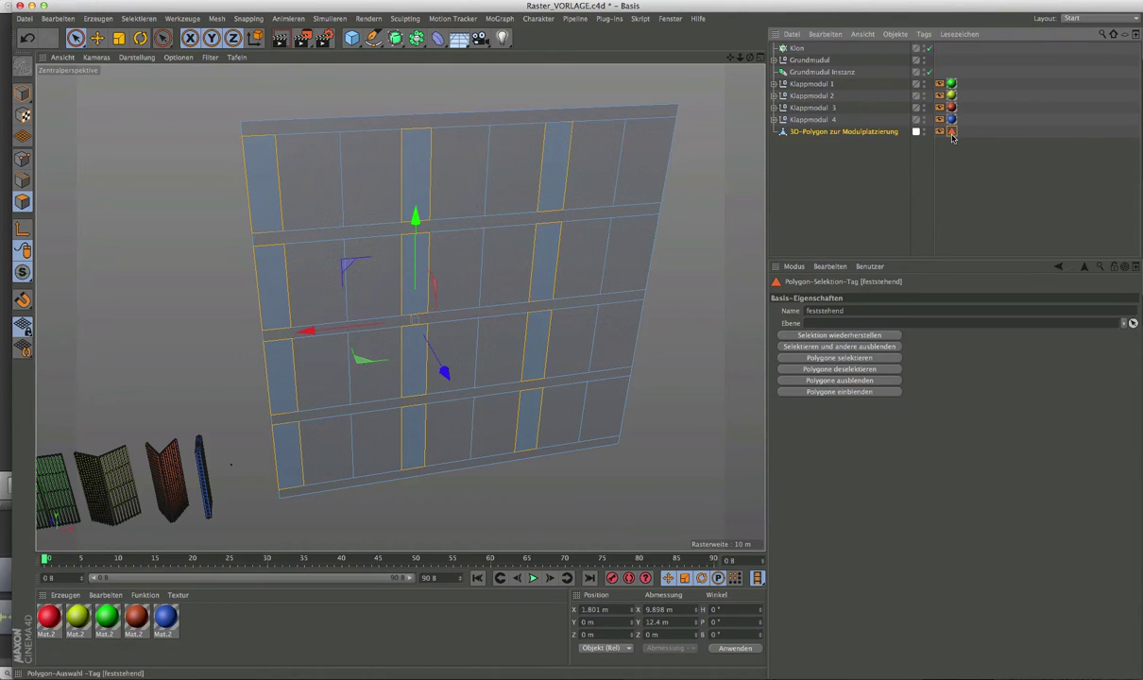
# Set the Klon cloner's Objekt to the placement wall and its Selektion to feststehend
pyautogui.click(796, 48)
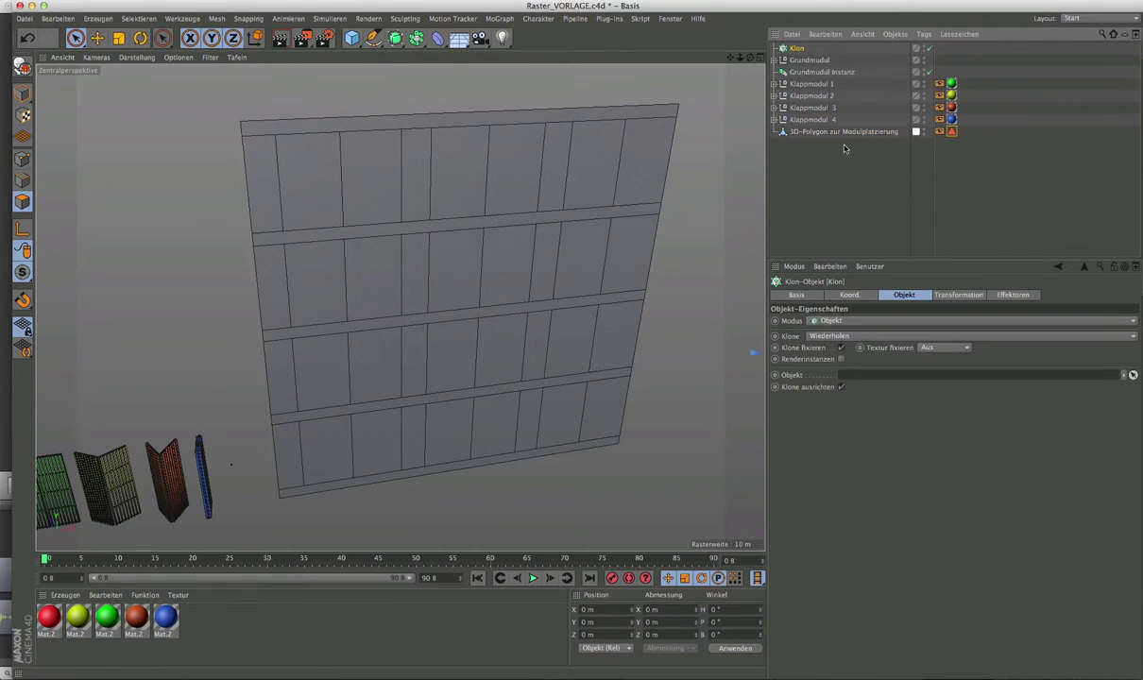
pyautogui.moveTo(809, 134); pyautogui.dragTo(854, 377)
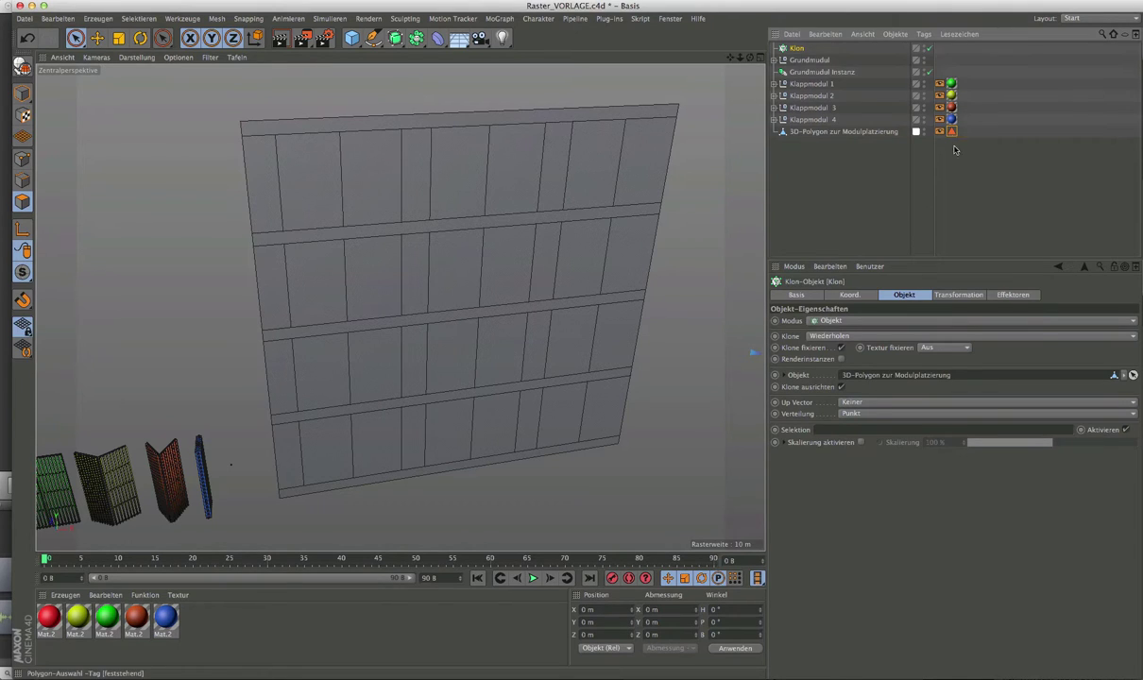
pyautogui.moveTo(954, 149); pyautogui.dragTo(833, 436)
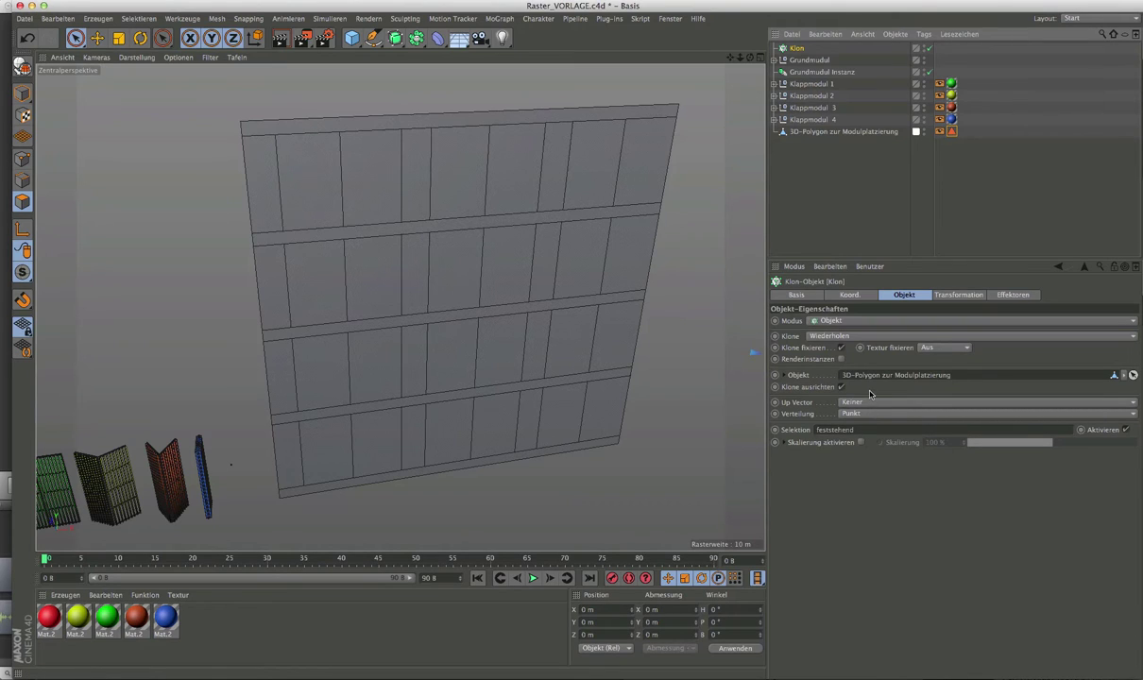
pyautogui.click(818, 72)
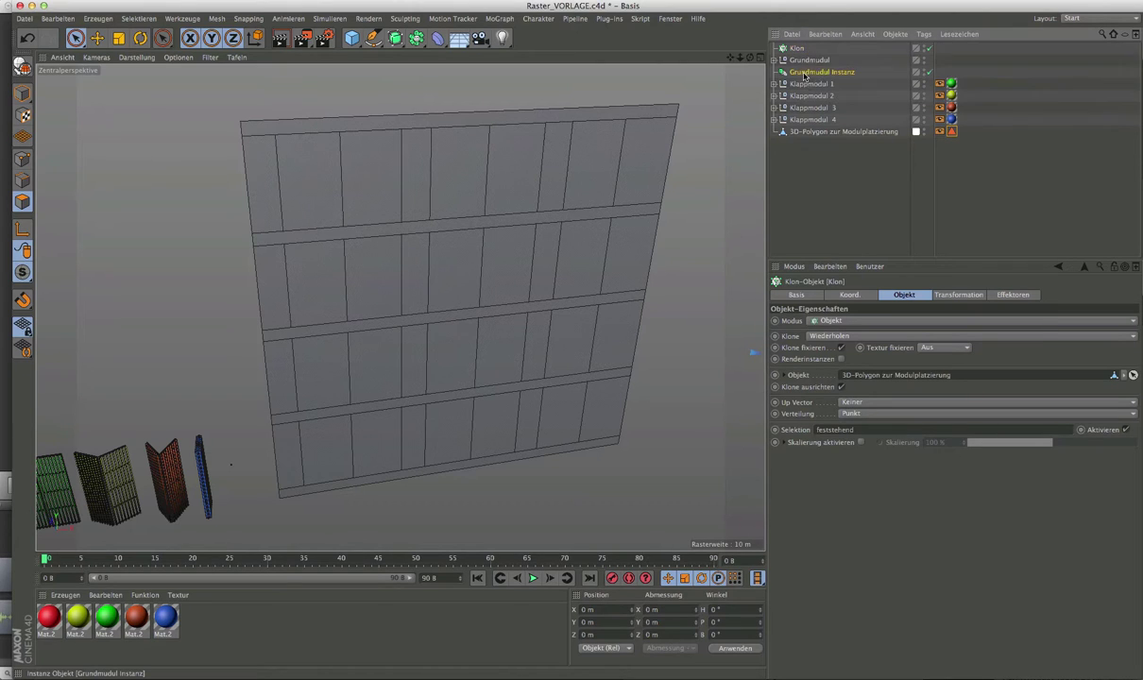
# Place Grundmodul Instanz under Klon and reselect Klon to show its attributes
pyautogui.moveTo(795, 51); pyautogui.dragTo(797, 53)
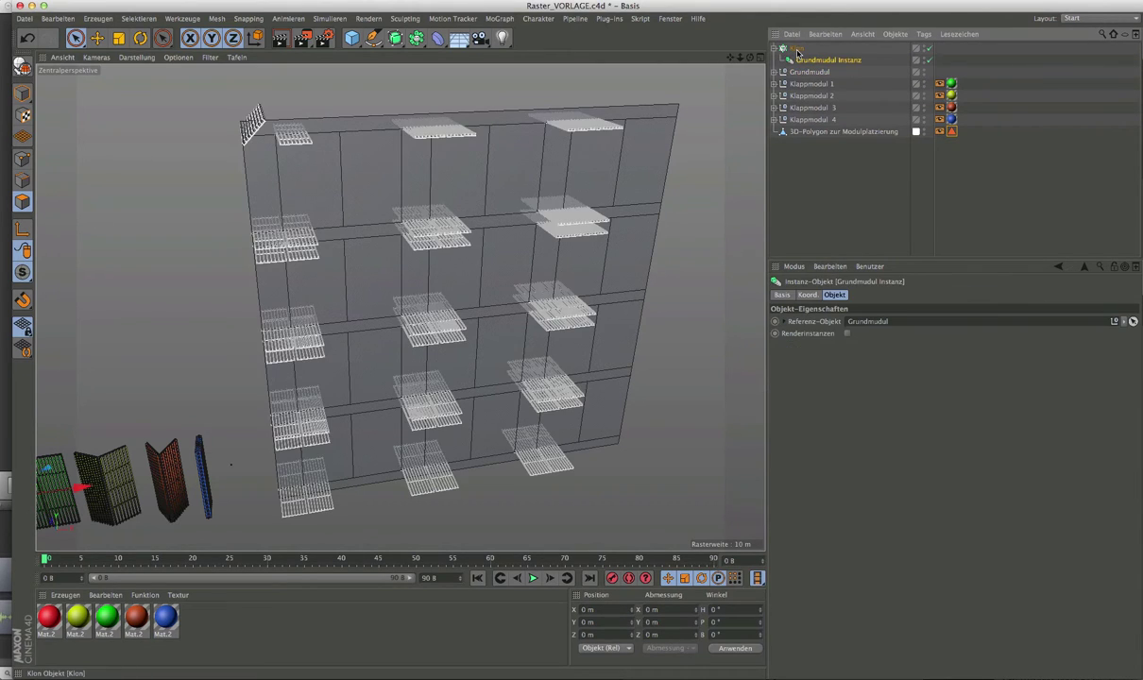
pyautogui.click(796, 50)
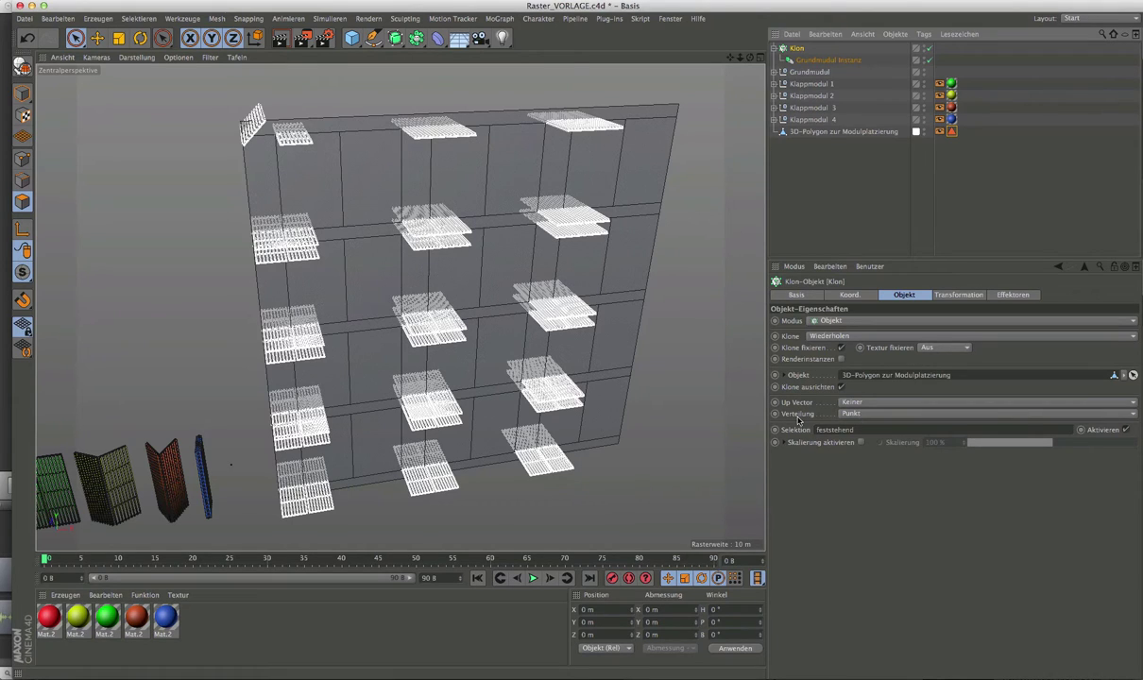
# Set the Klon distribution to Polygonmitte and zoom out to see the clones
pyautogui.click(861, 416)
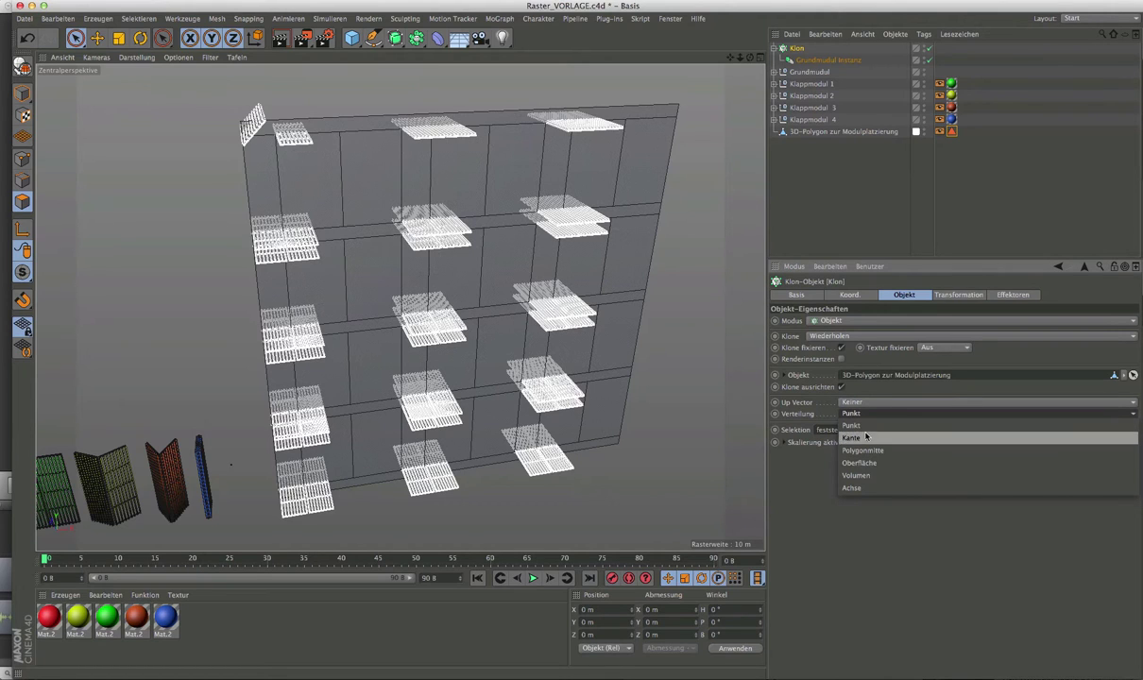
pyautogui.click(863, 450)
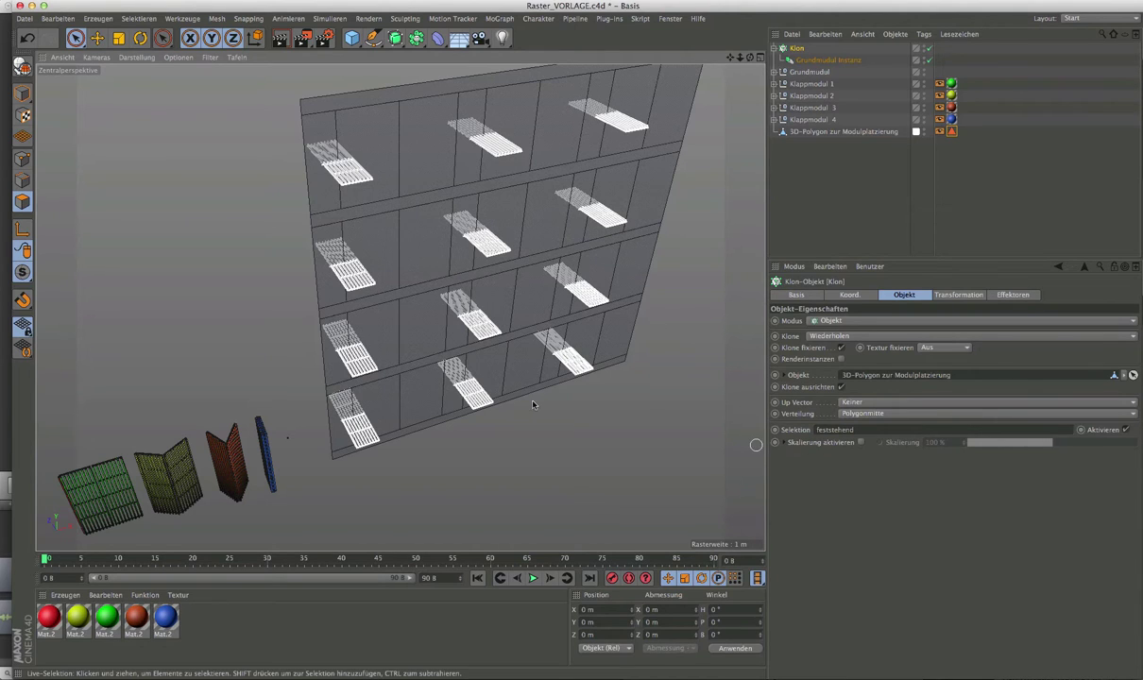
pyautogui.keyDown('alt'); pyautogui.moveTo(436, 367); pyautogui.dragTo(524, 375, button='middle'); pyautogui.keyUp('alt')
pyautogui.scroll(-2, 524, 376)
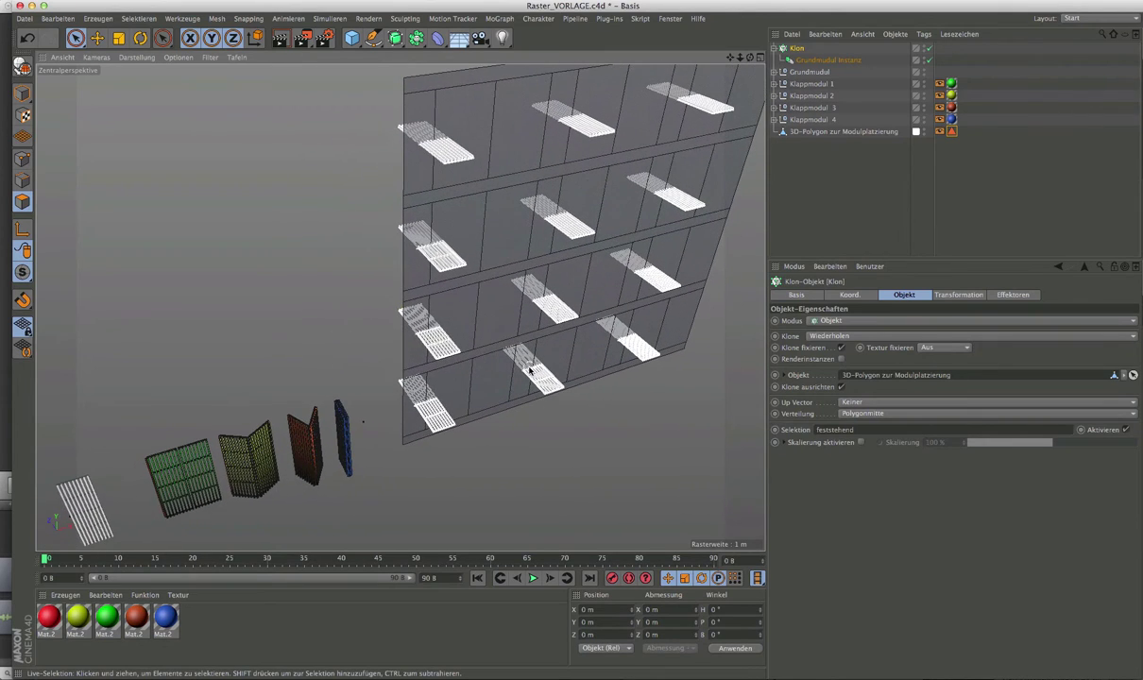
pyautogui.scroll(-2, 524, 376)
pyautogui.scroll(-2, 521, 376)
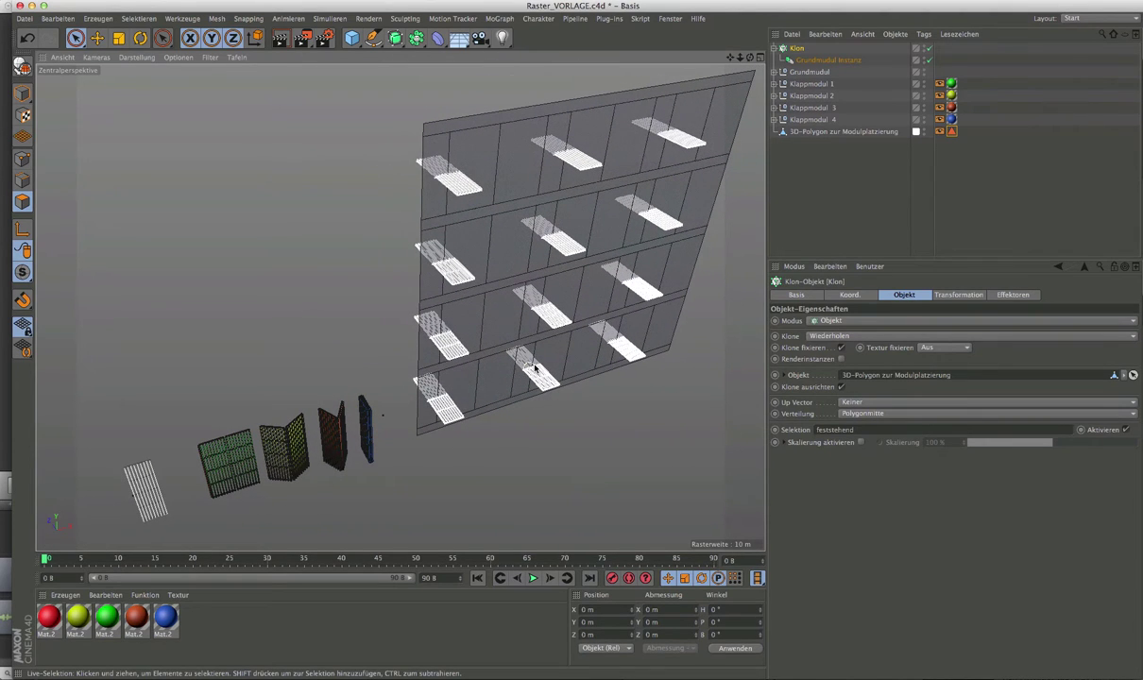
# Select Grundmodul and orbit and zoom to inspect the clones on the wall cells
pyautogui.click(804, 73)
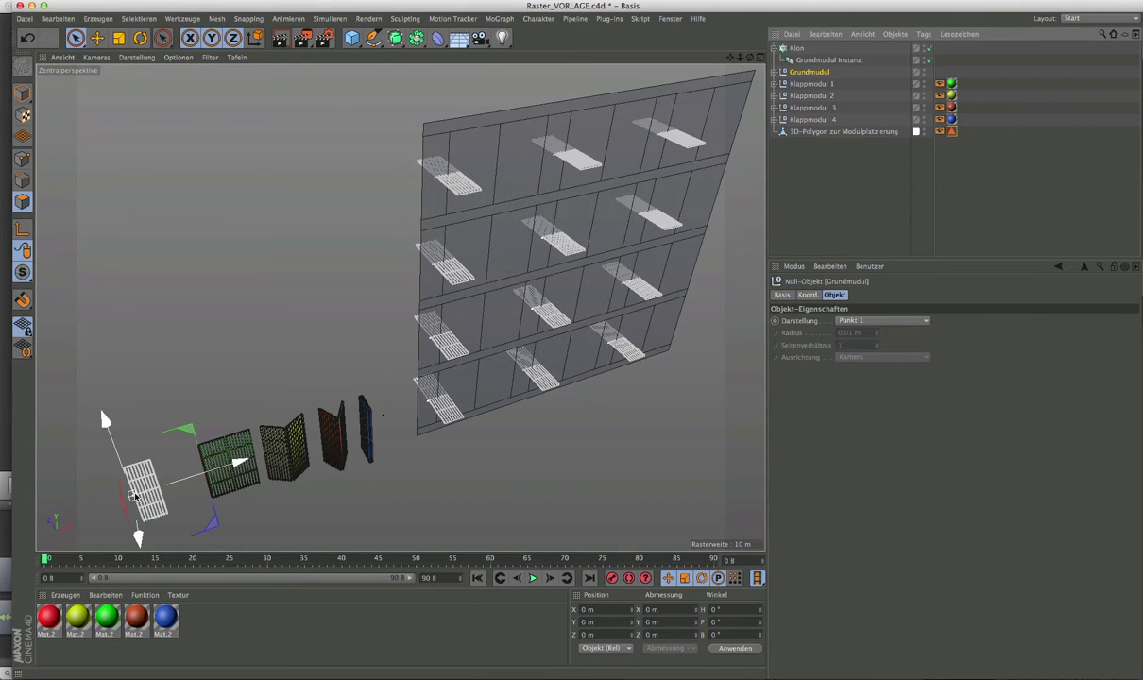
pyautogui.moveTo(135, 496)
pyautogui.keyDown('alt'); pyautogui.mouseDown()
pyautogui.moveTo(200, 494)
pyautogui.moveTo(175, 482)
pyautogui.mouseUp(); pyautogui.keyUp('alt')
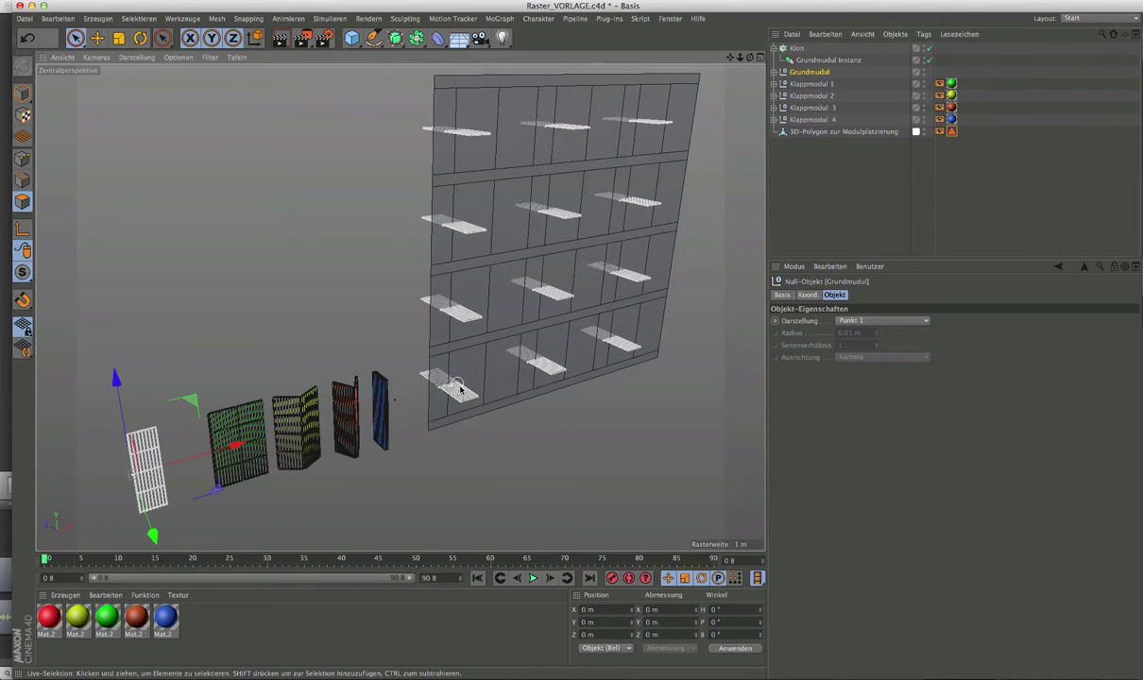
pyautogui.scroll(2, 441, 394)
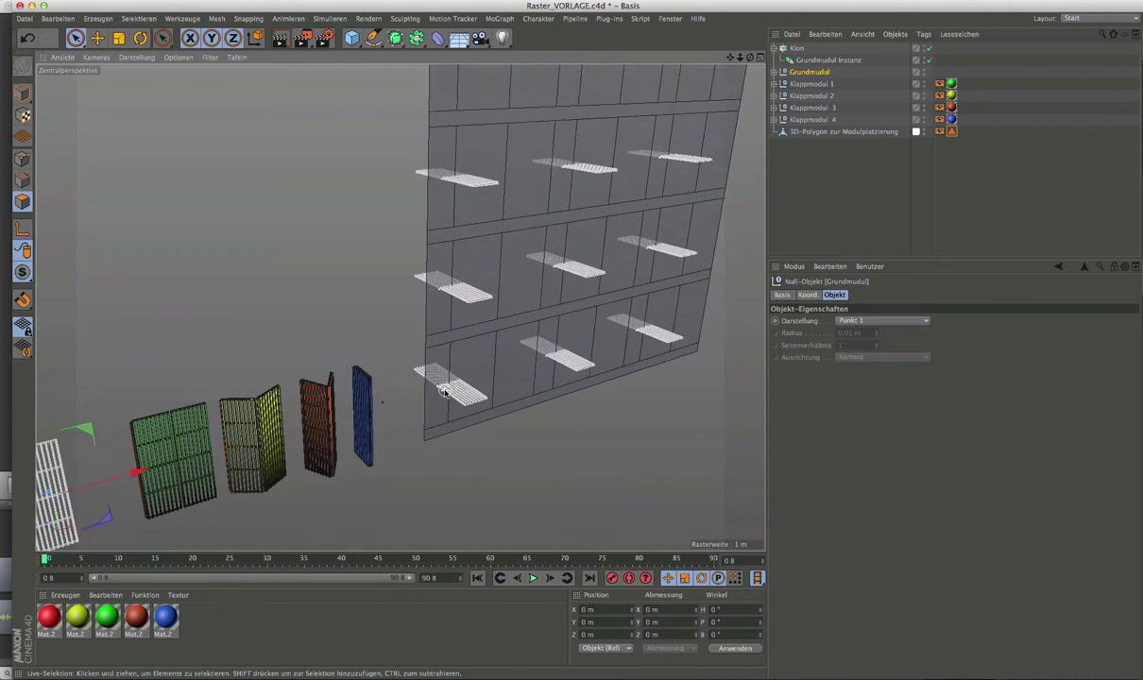
pyautogui.scroll(2, 439, 392)
pyautogui.scroll(2, 435, 392)
pyautogui.scroll(2, 427, 394)
pyautogui.moveTo(426, 394)
pyautogui.keyDown('alt'); pyautogui.mouseDown()
pyautogui.moveTo(395, 390)
pyautogui.moveTo(450, 388)
pyautogui.moveTo(406, 354)
pyautogui.moveTo(390, 375)
pyautogui.mouseUp(); pyautogui.keyUp('alt')
pyautogui.scroll(-3, 450, 388)
pyautogui.scroll(-3, 449, 388)
pyautogui.scroll(1, 418, 377)
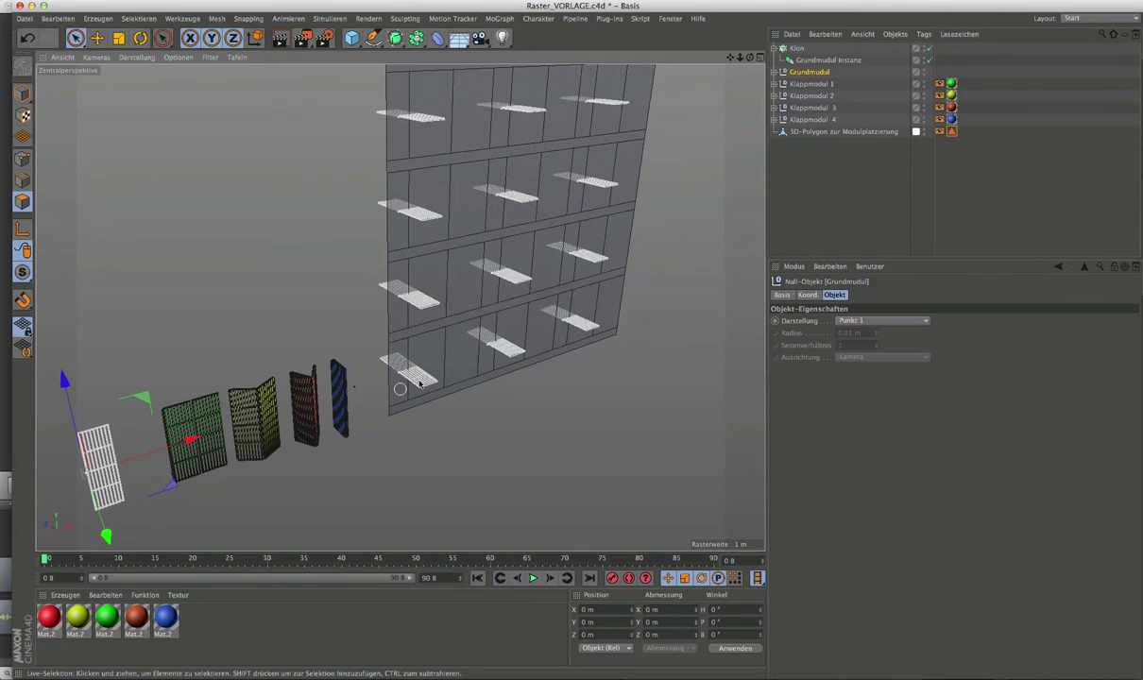
pyautogui.scroll(2, 399, 356)
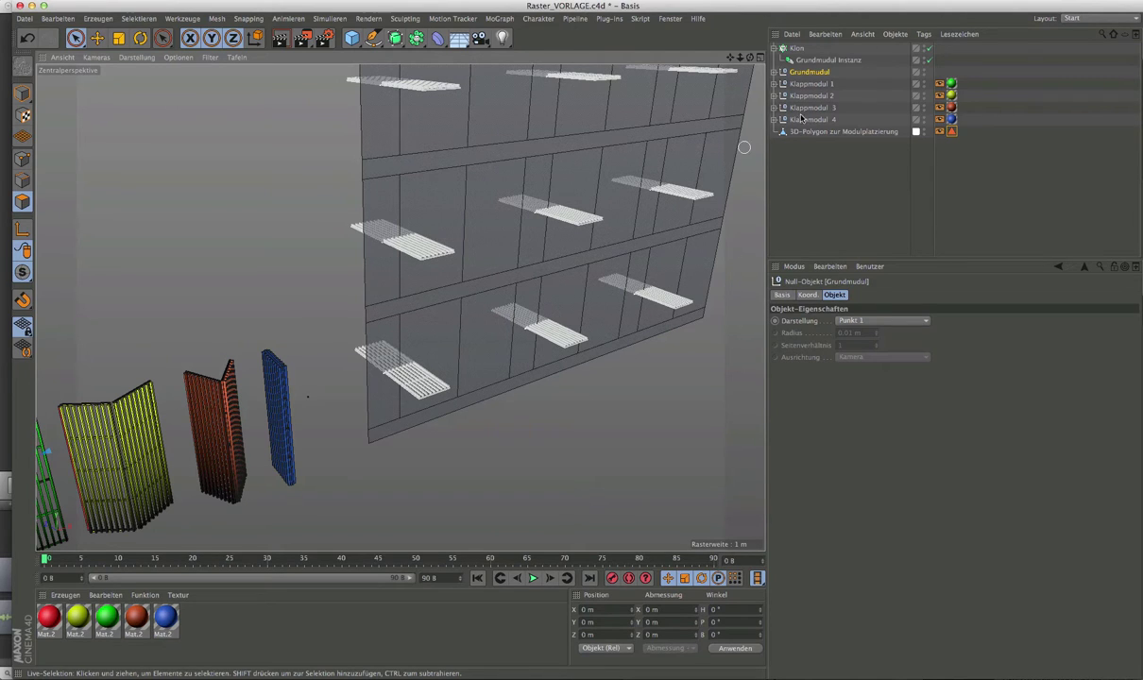
# Rotate all clones to P 90° in the Klon Transformation tab, discarding trial bank tilts
pyautogui.click(797, 48)
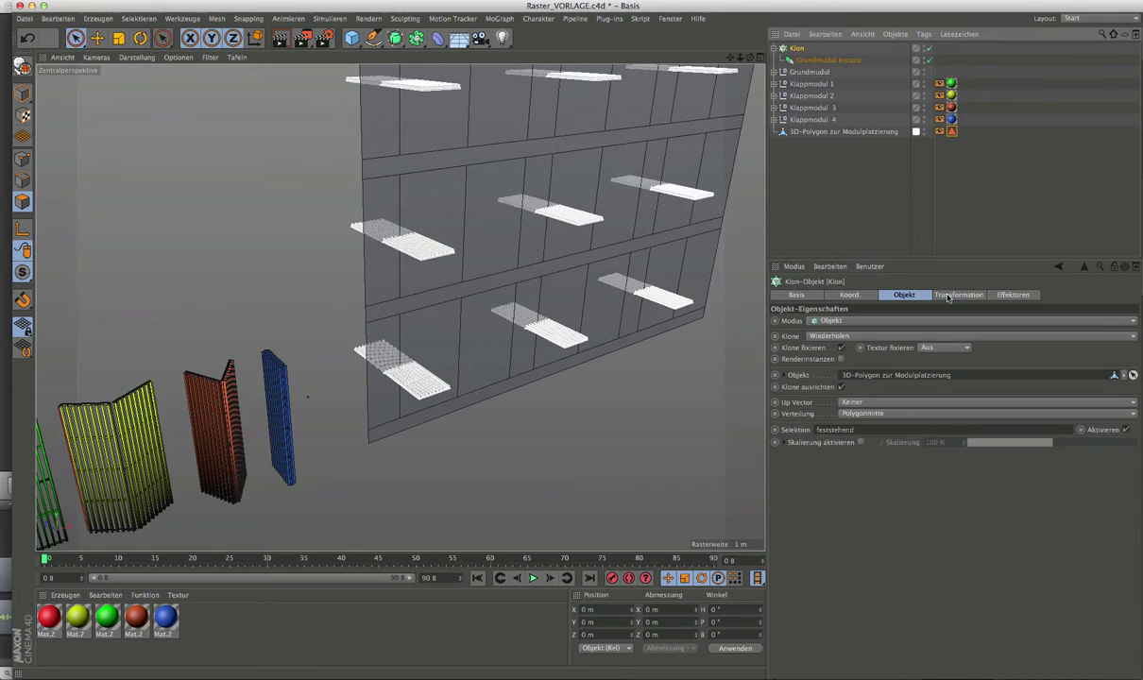
pyautogui.click(957, 295)
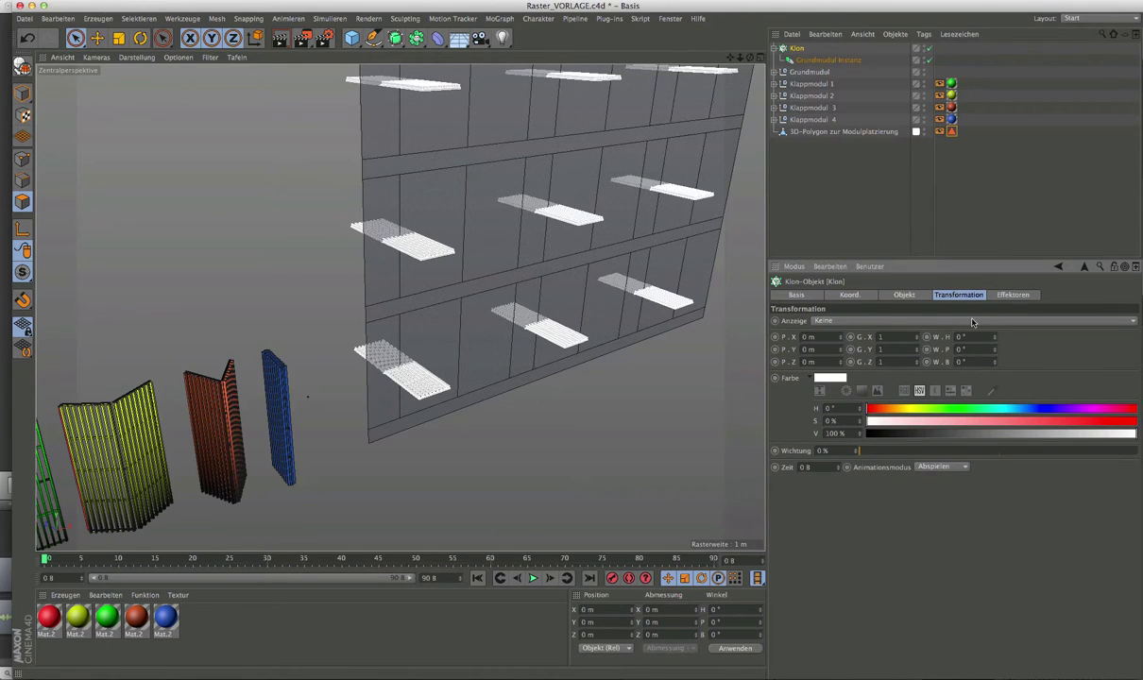
pyautogui.moveTo(994, 363); pyautogui.dragTo(993, 387)
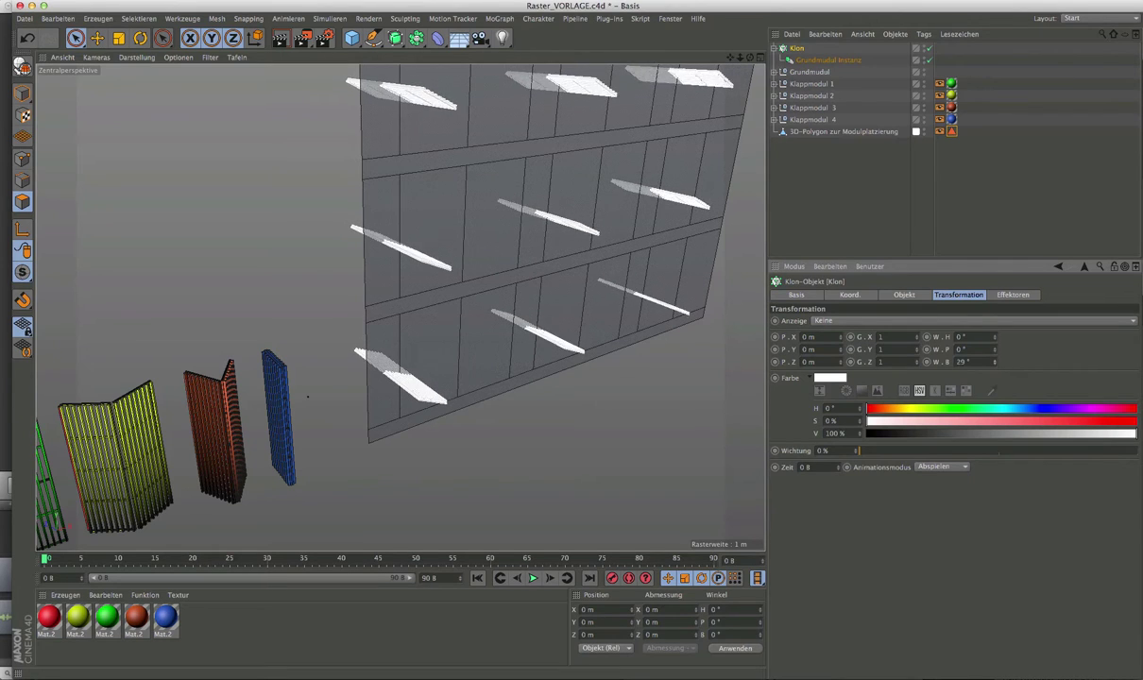
pyautogui.hotkey('ctrl', 'z')
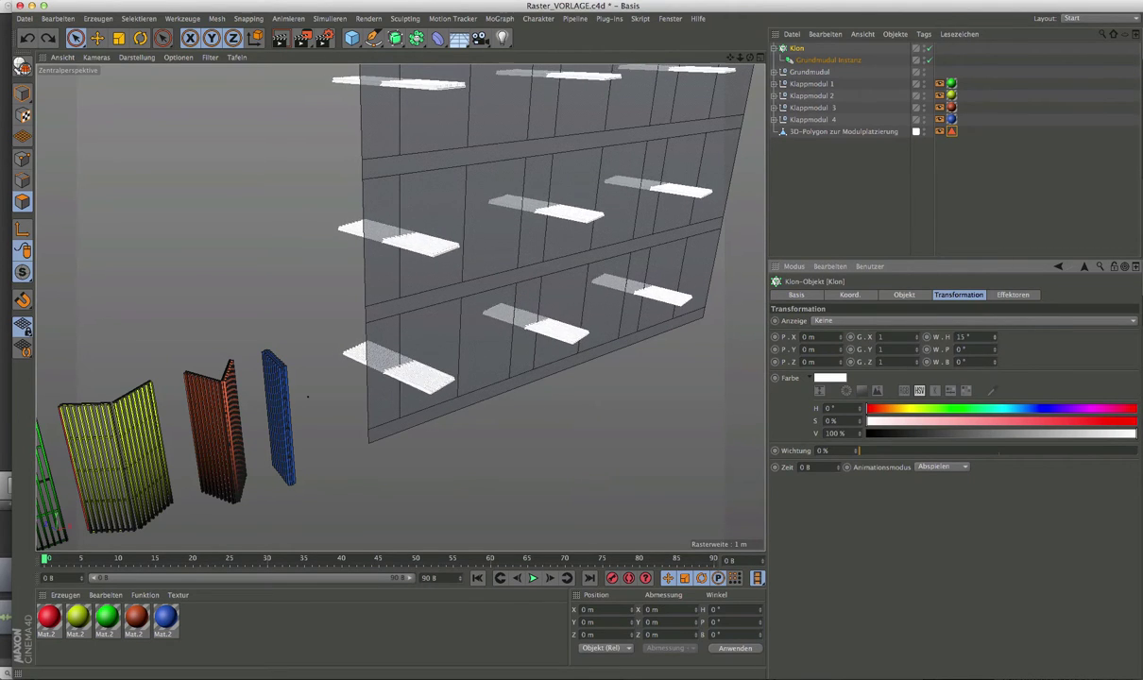
pyautogui.hotkey('ctrl', 'z')
pyautogui.moveTo(994, 362)
pyautogui.mouseDown()
pyautogui.moveTo(993, 311)
pyautogui.moveTo(994, 335)
pyautogui.mouseUp()
pyautogui.hotkey('ctrl', 'z')
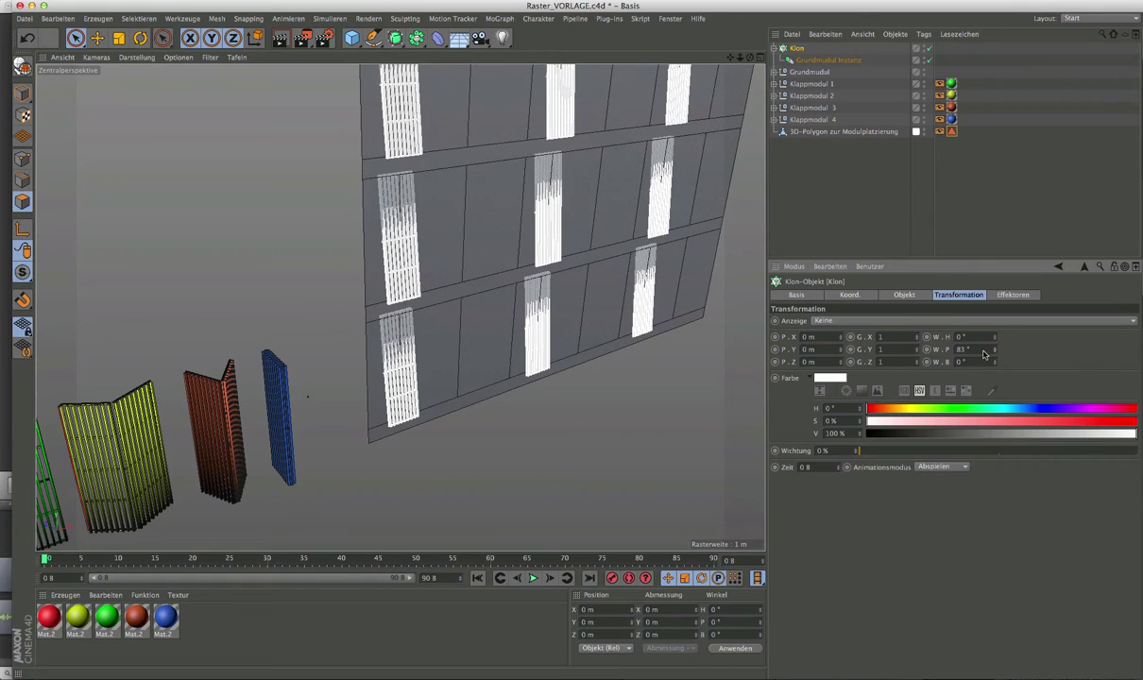
pyautogui.write('90')
pyautogui.press('Return')
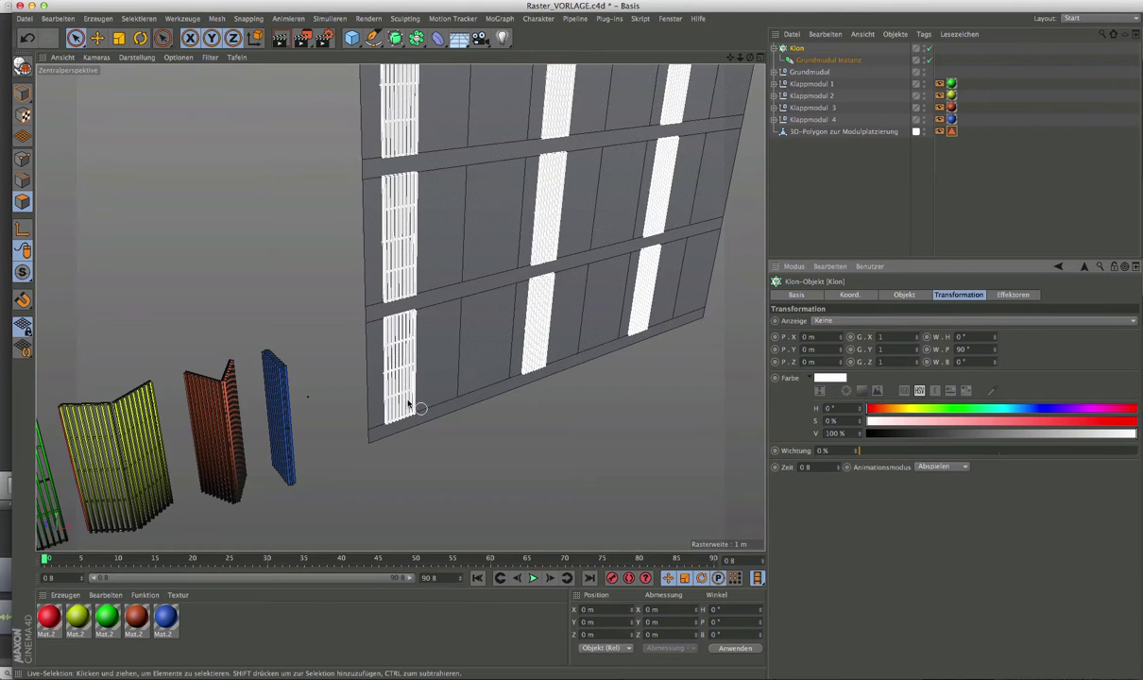
# Zoom in on the lath panels and set the cloner's P.X offset to -0.45 m
pyautogui.keyDown('alt'); pyautogui.moveTo(408, 400); pyautogui.dragTo(369, 387); pyautogui.keyUp('alt')
pyautogui.keyDown('alt'); pyautogui.moveTo(369, 387); pyautogui.dragTo(757, 344, button='right'); pyautogui.keyUp('alt')
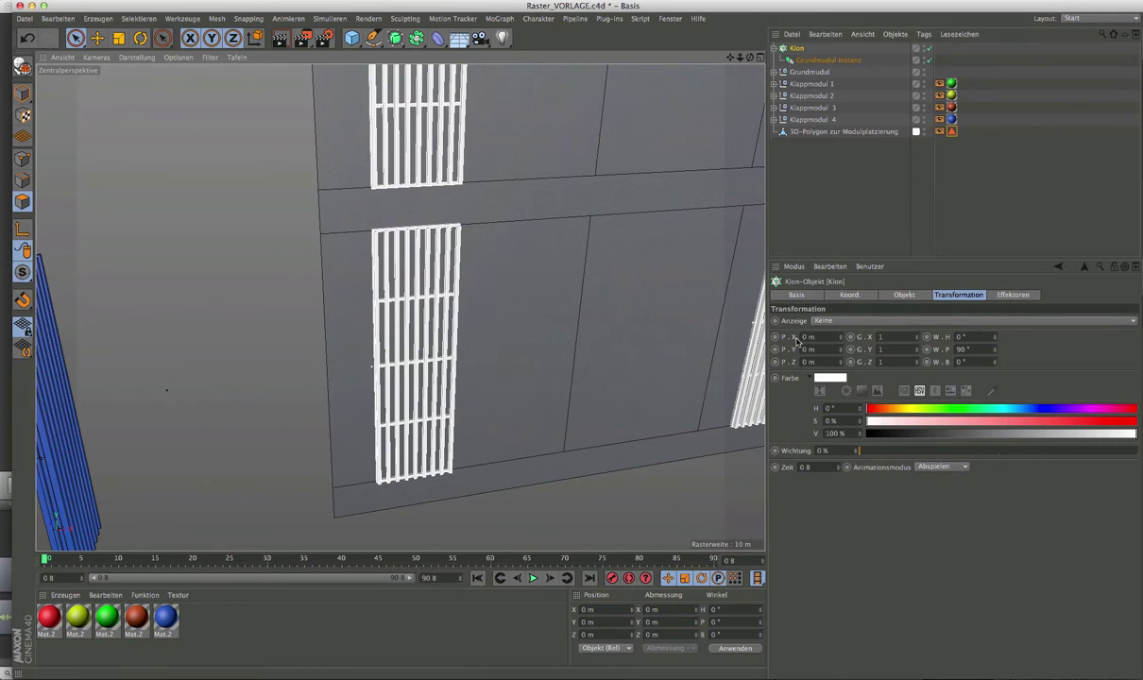
pyautogui.click(803, 337)
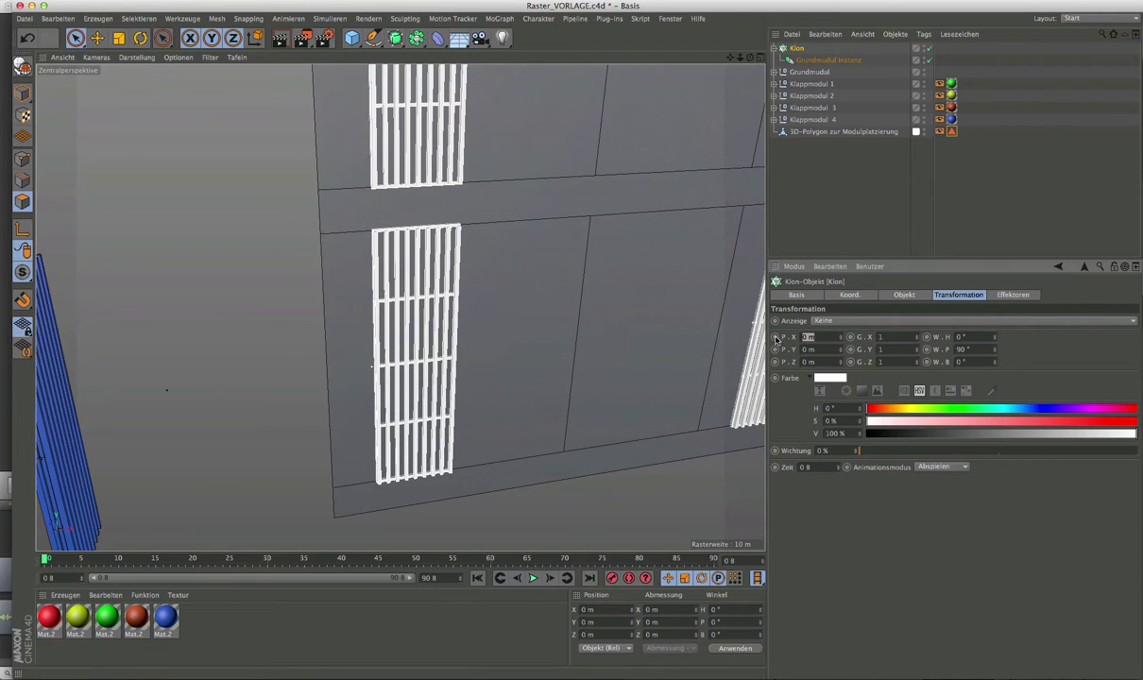
pyautogui.press('BackSpace')
pyautogui.write('-0.45')
pyautogui.press('Return')
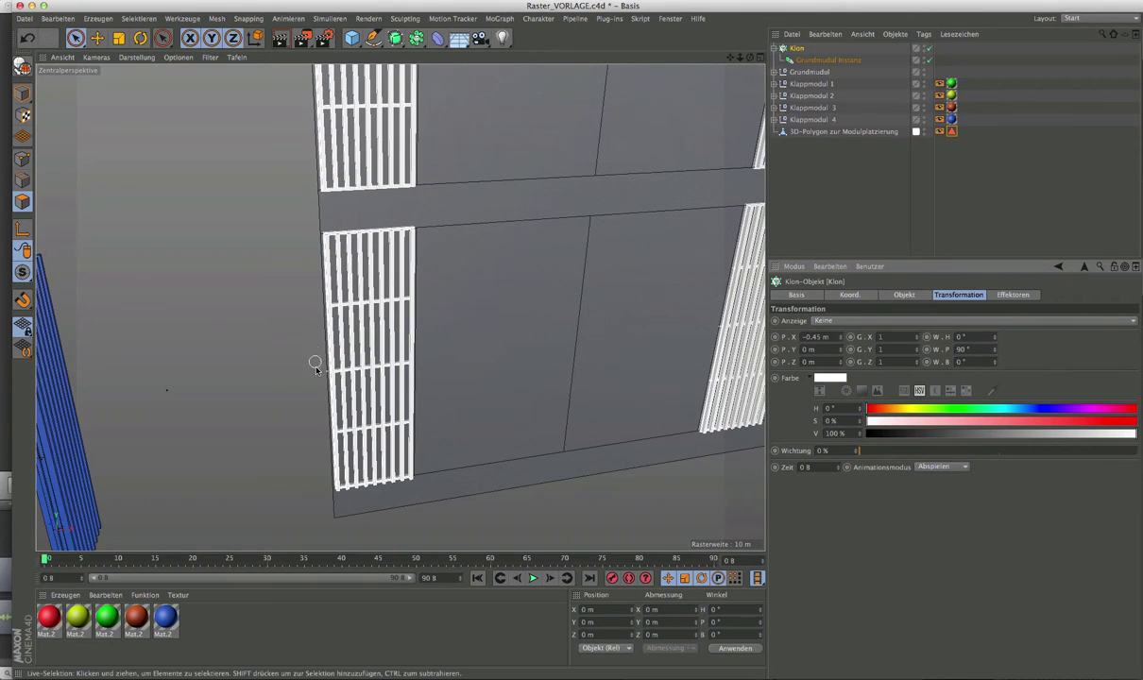
# Zoom out and pan to check the shifted panels across the whole wall
pyautogui.scroll(3, 319, 363)
pyautogui.scroll(3, 319, 369)
pyautogui.scroll(-2, 321, 373)
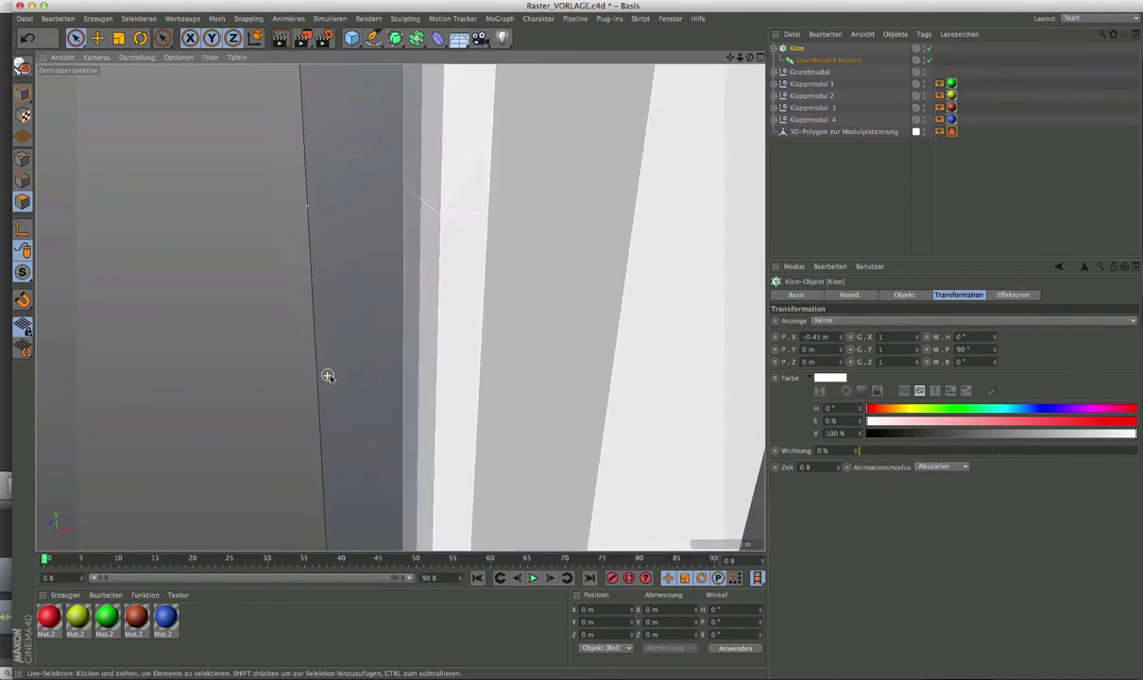
pyautogui.scroll(-1, 327, 377)
pyautogui.scroll(-2, 331, 376)
pyautogui.scroll(-1, 331, 376)
pyautogui.scroll(-1, 332, 376)
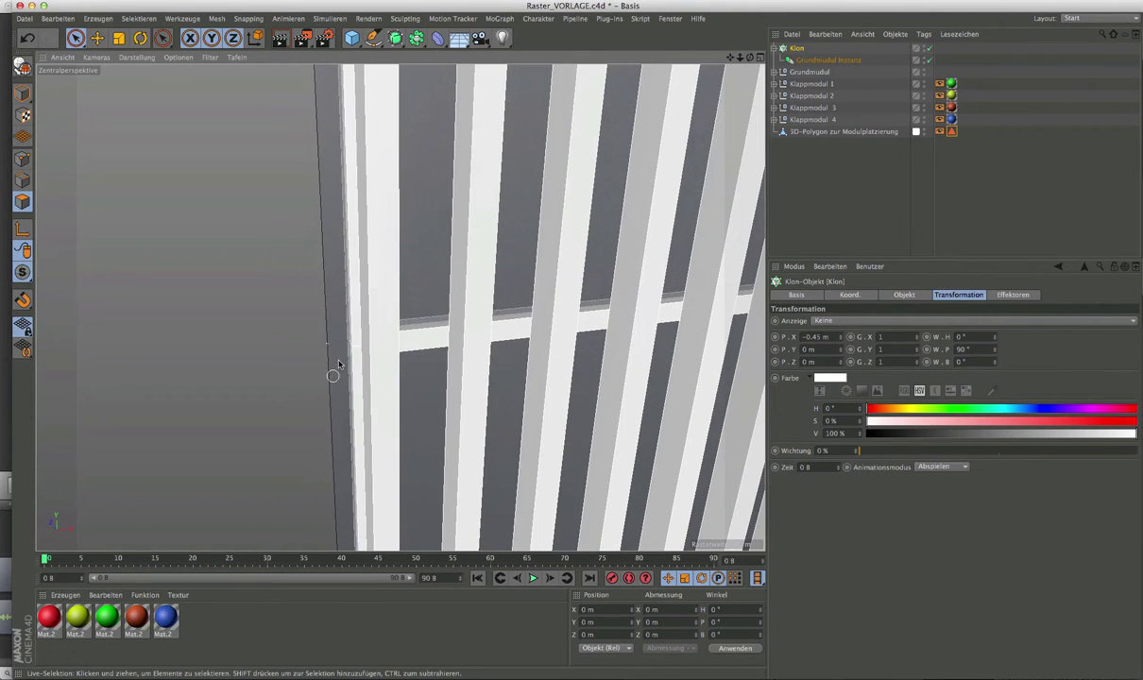
pyautogui.scroll(-2, 326, 350)
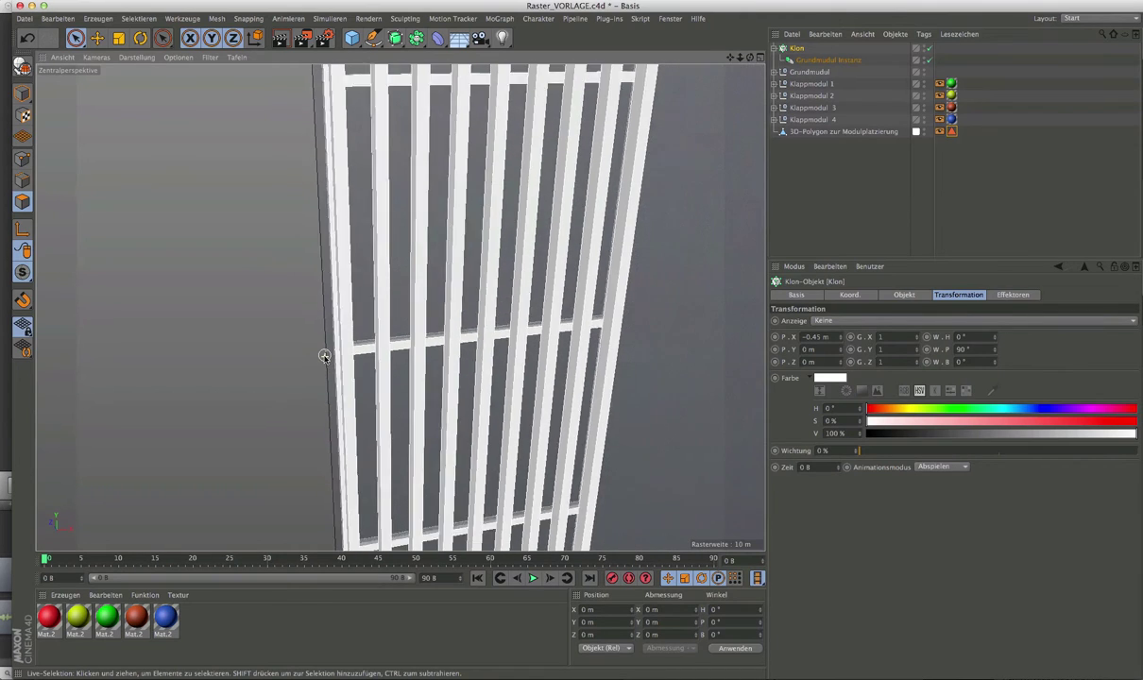
pyautogui.scroll(-2, 326, 353)
pyautogui.scroll(-2, 323, 356)
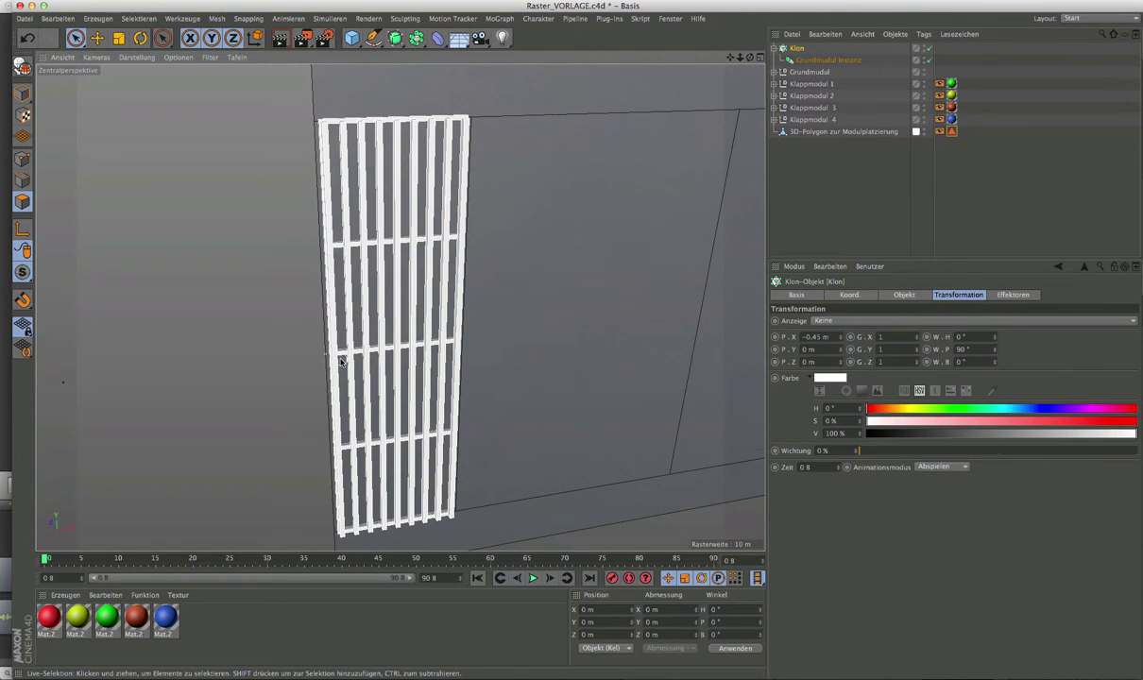
pyautogui.scroll(-3, 326, 342)
pyautogui.scroll(-3, 330, 349)
pyautogui.scroll(-2, 341, 362)
pyautogui.scroll(-2, 340, 360)
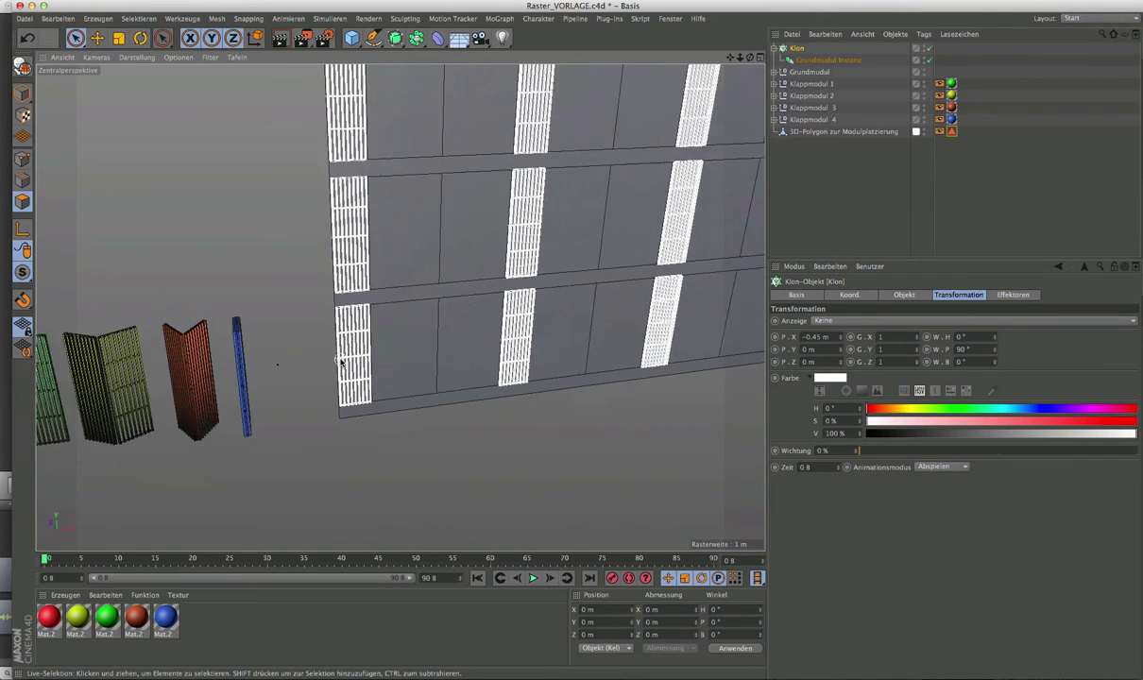
pyautogui.scroll(-2, 342, 360)
pyautogui.scroll(-2, 406, 377)
pyautogui.moveTo(405, 404); pyautogui.dragTo(403, 429, button='middle')
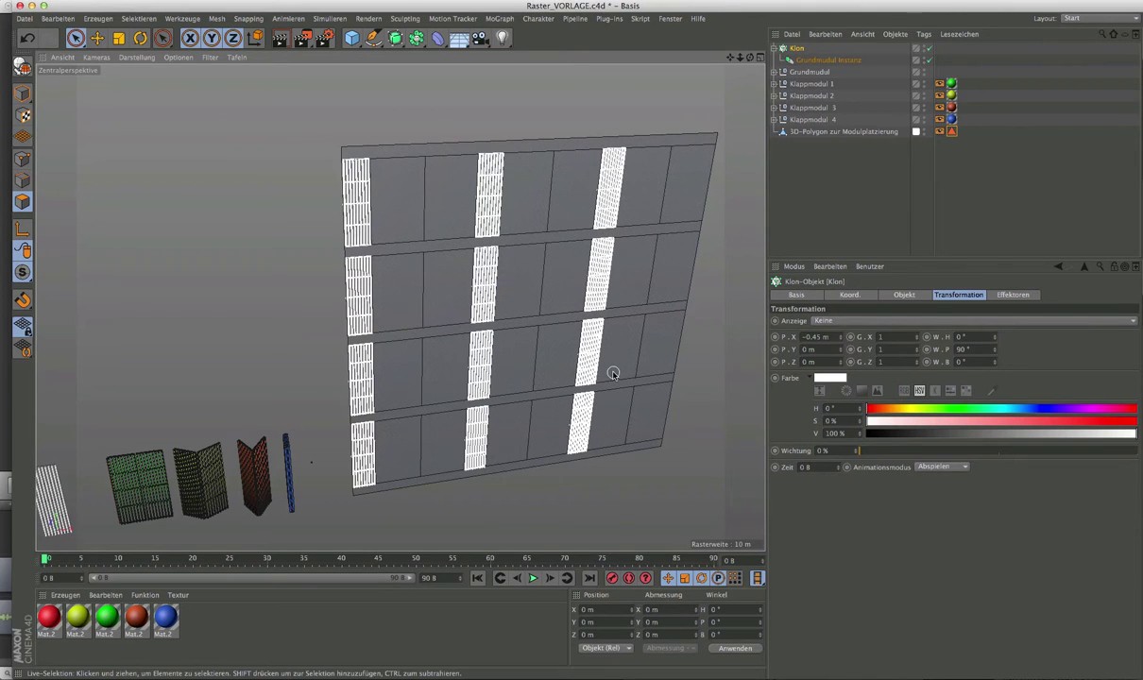
pyautogui.click(809, 85)
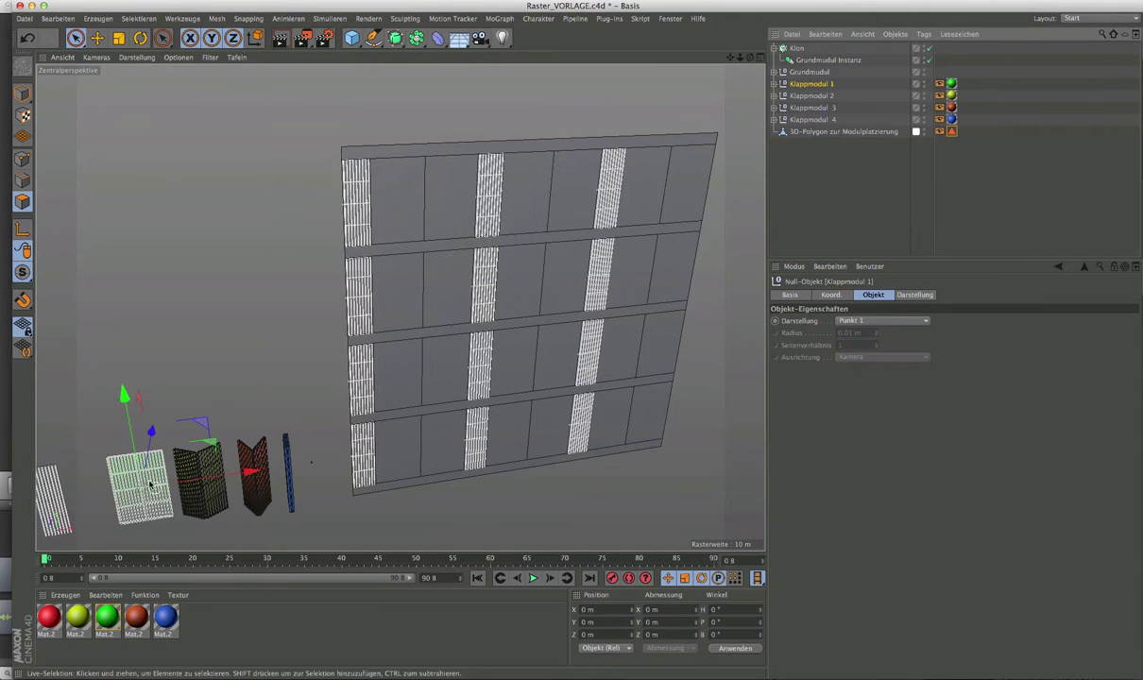
pyautogui.click(807, 97)
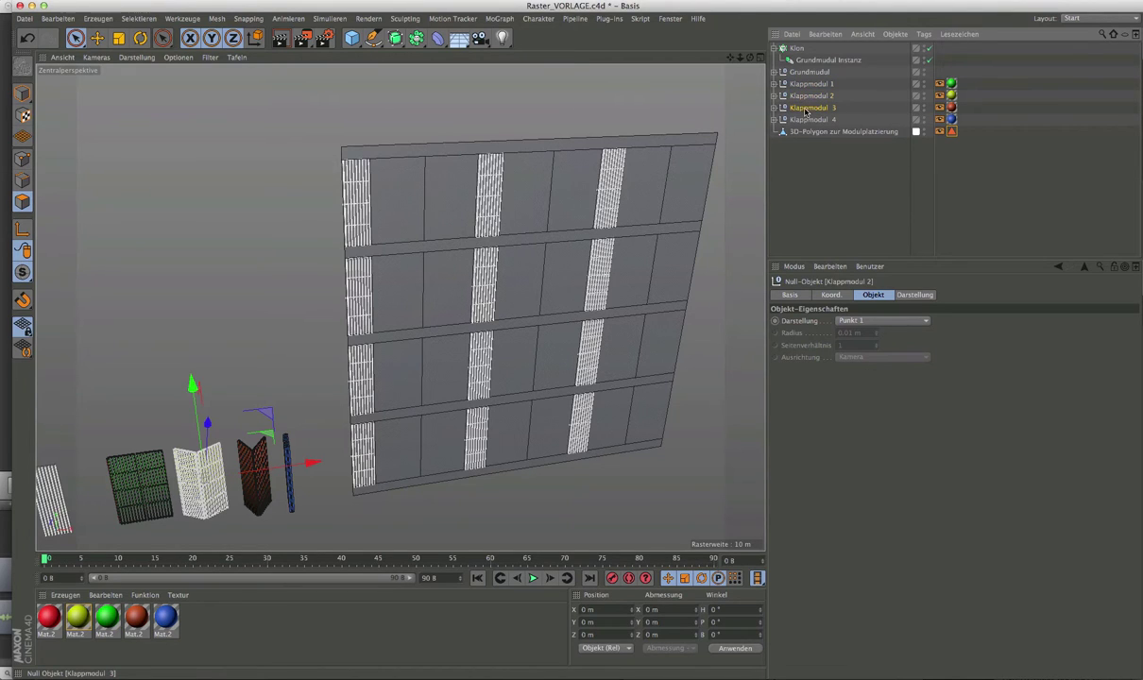
pyautogui.click(806, 109)
pyautogui.click(797, 120)
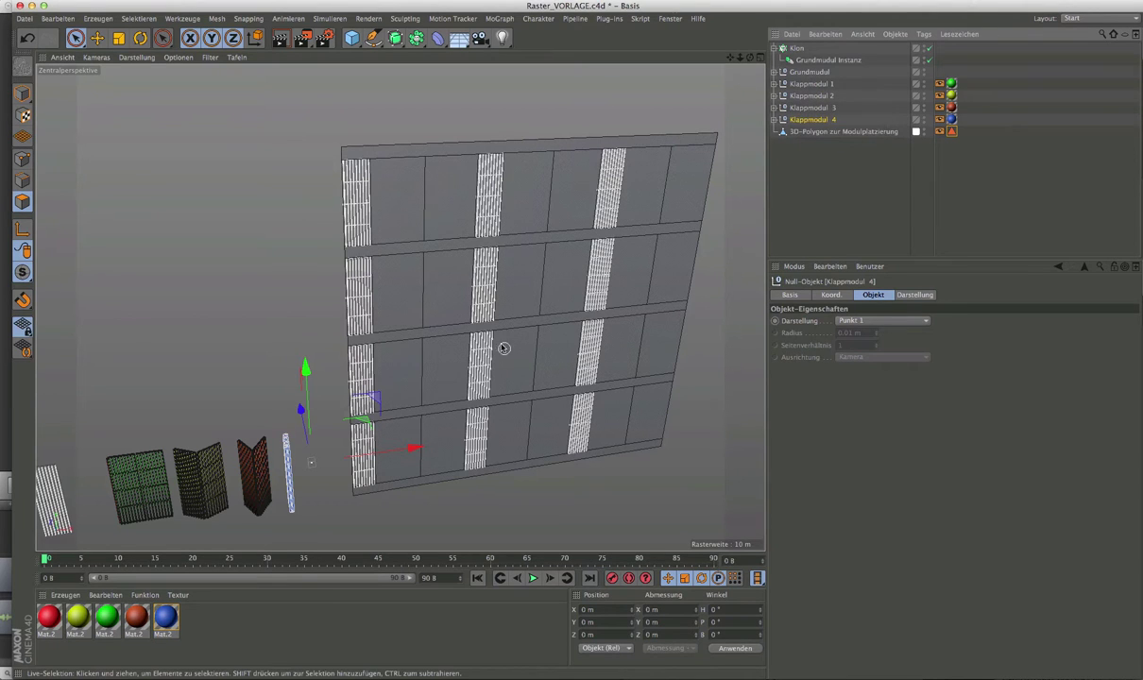
pyautogui.keyDown('alt'); pyautogui.moveTo(504, 348); pyautogui.dragTo(411, 299, button='middle'); pyautogui.keyUp('alt')
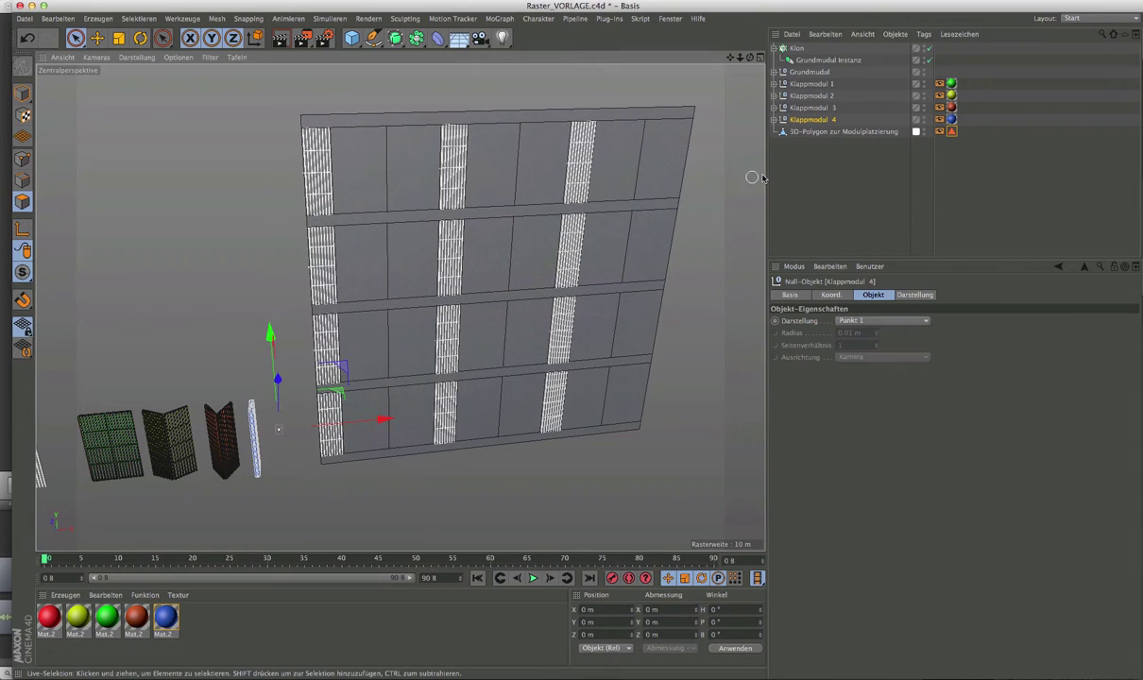
pyautogui.click(811, 158)
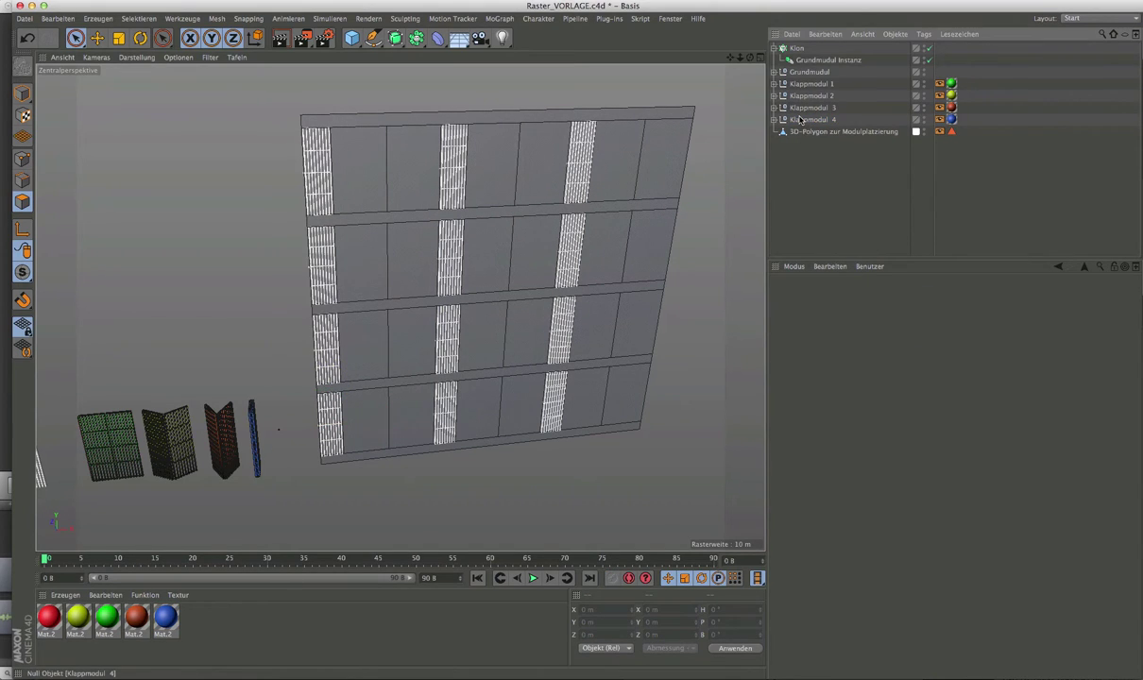
# Rename the cloner to 'Klon feststehende Module' and paste a duplicate of it
pyautogui.click(796, 49)
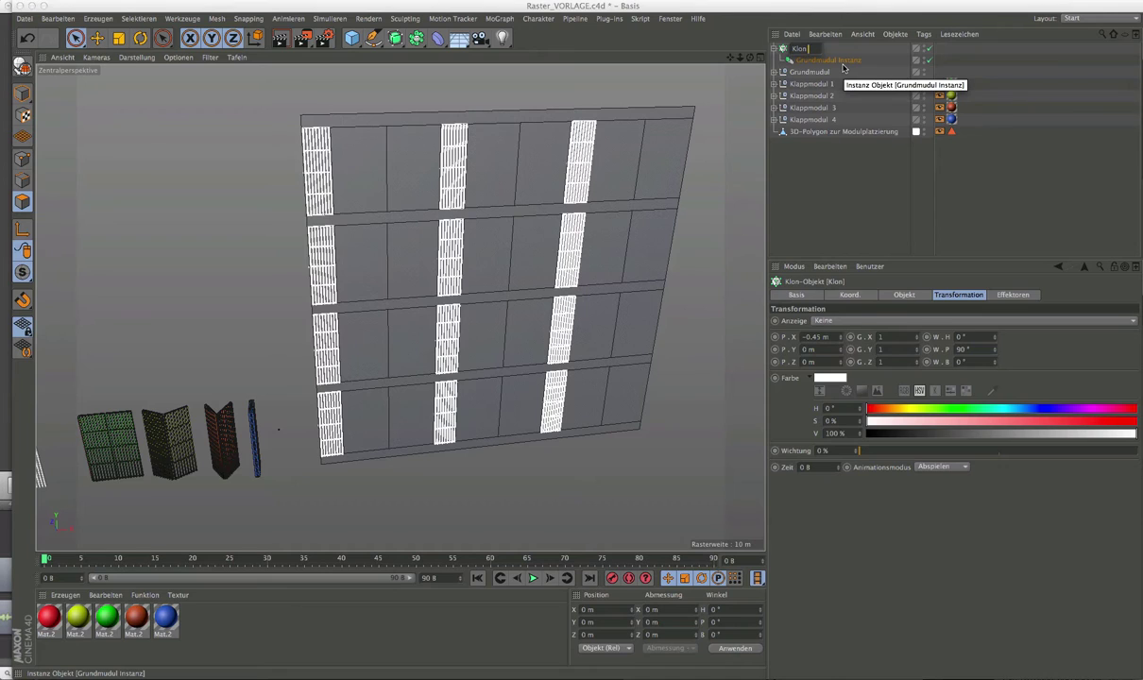
pyautogui.write('fest')
pyautogui.write('Mod')
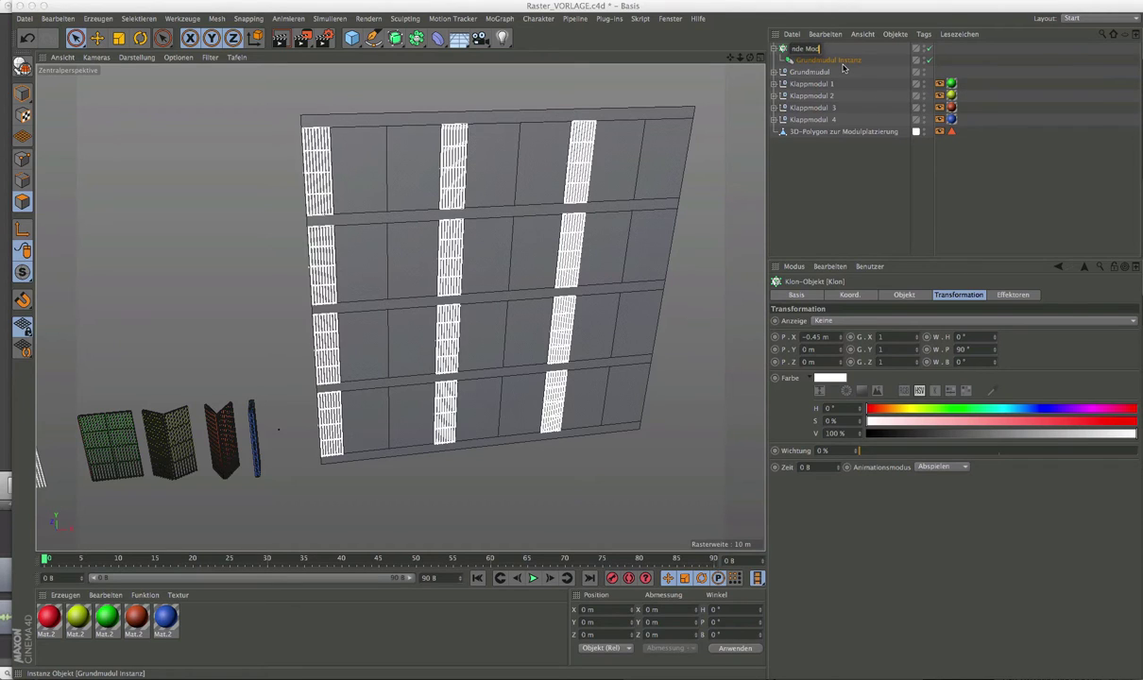
pyautogui.write('ule')
pyautogui.press('Return')
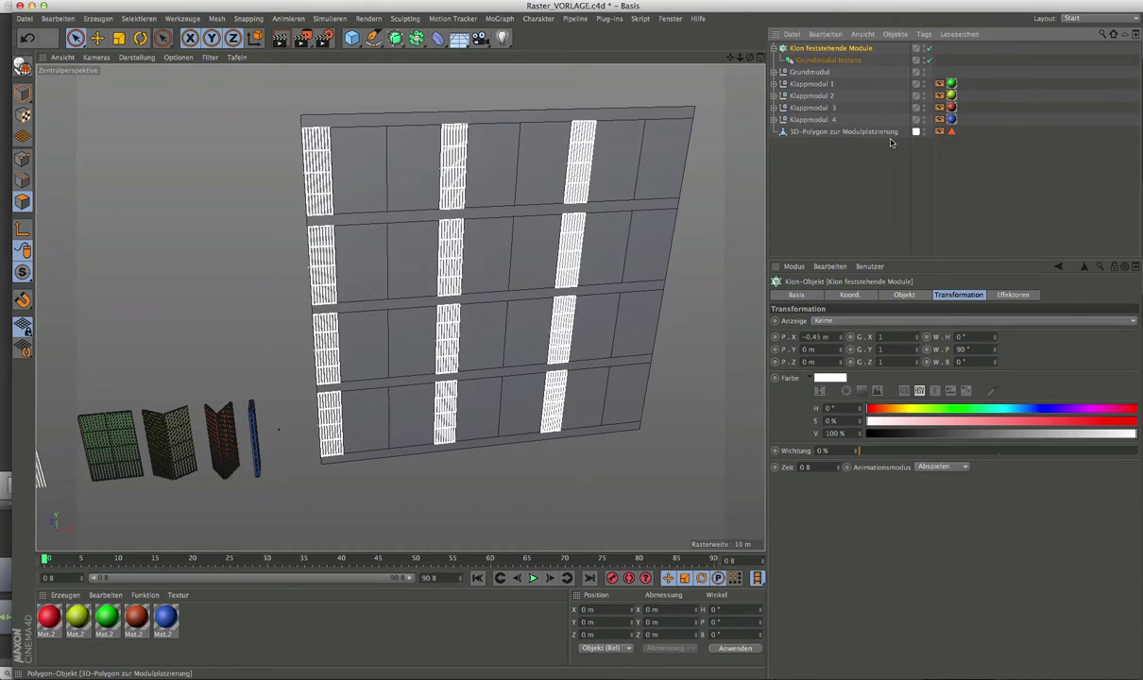
pyautogui.hotkey('ctrl', 'v')
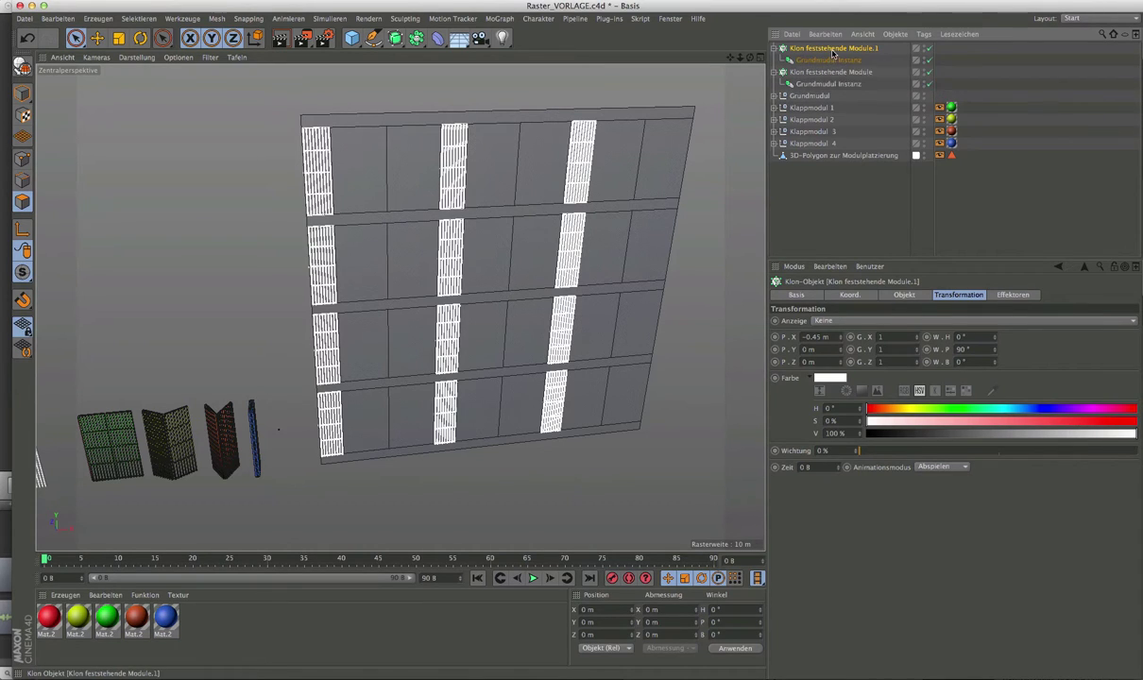
# Rename the cloner copy to 'Klon links anschlagend' and delete the Grundmodul Instanz inside it
pyautogui.doubleClick(812, 50)
pyautogui.moveTo(808, 53); pyautogui.dragTo(896, 55)
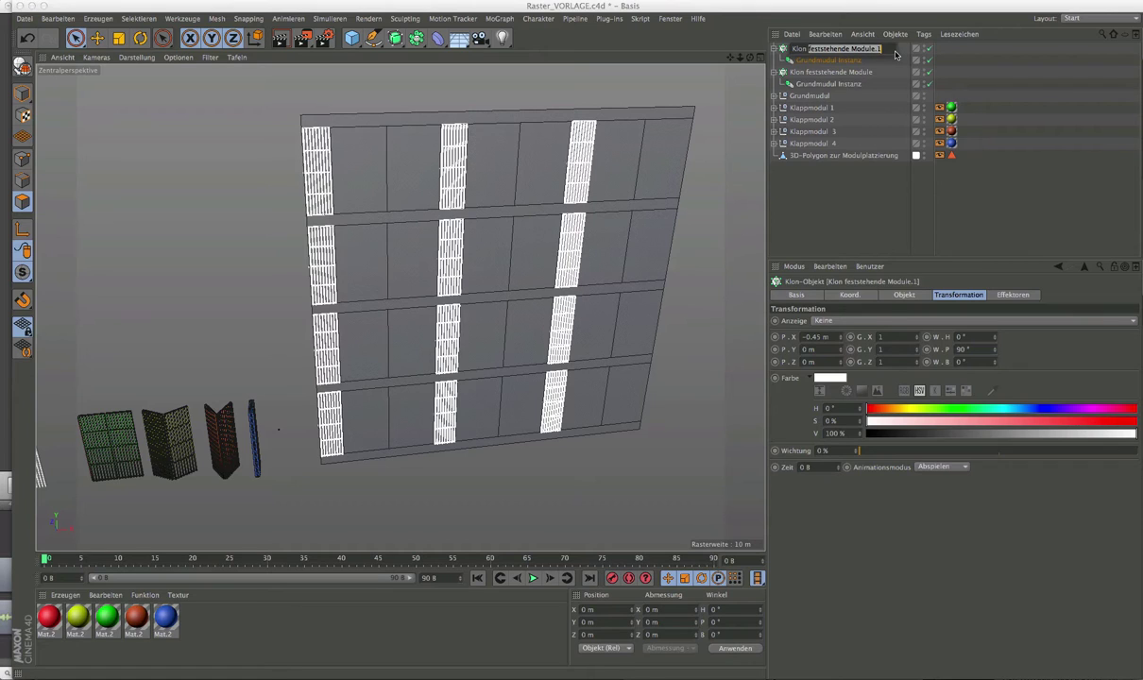
pyautogui.press('BackSpace')
pyautogui.press('Return')
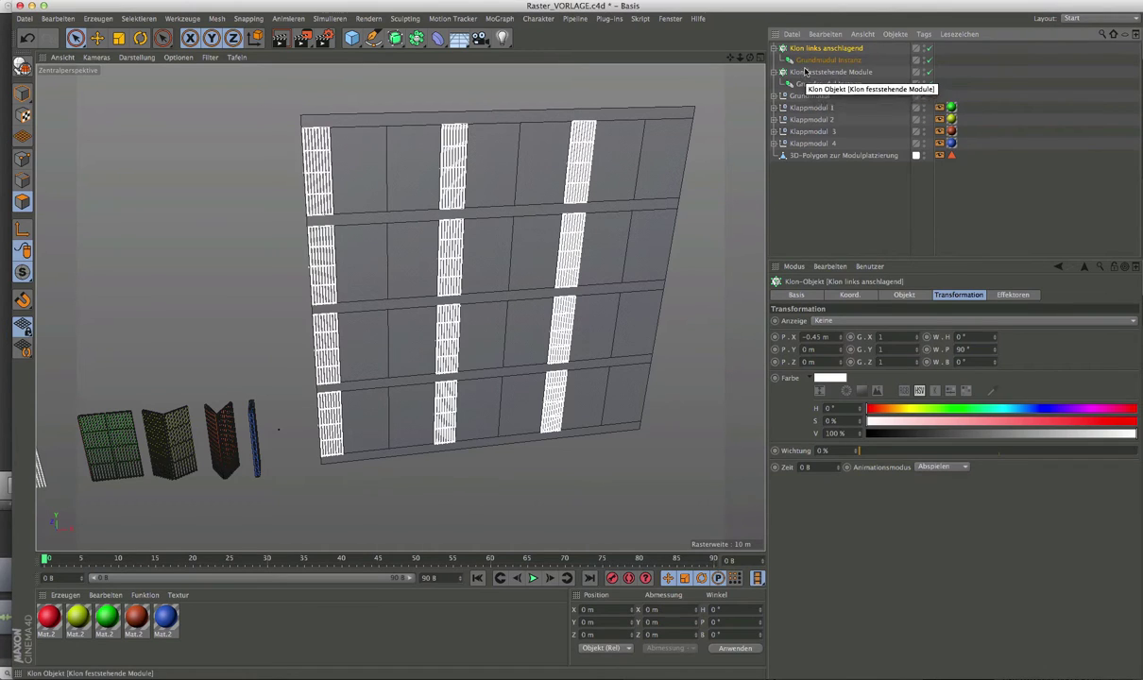
pyautogui.click(826, 60)
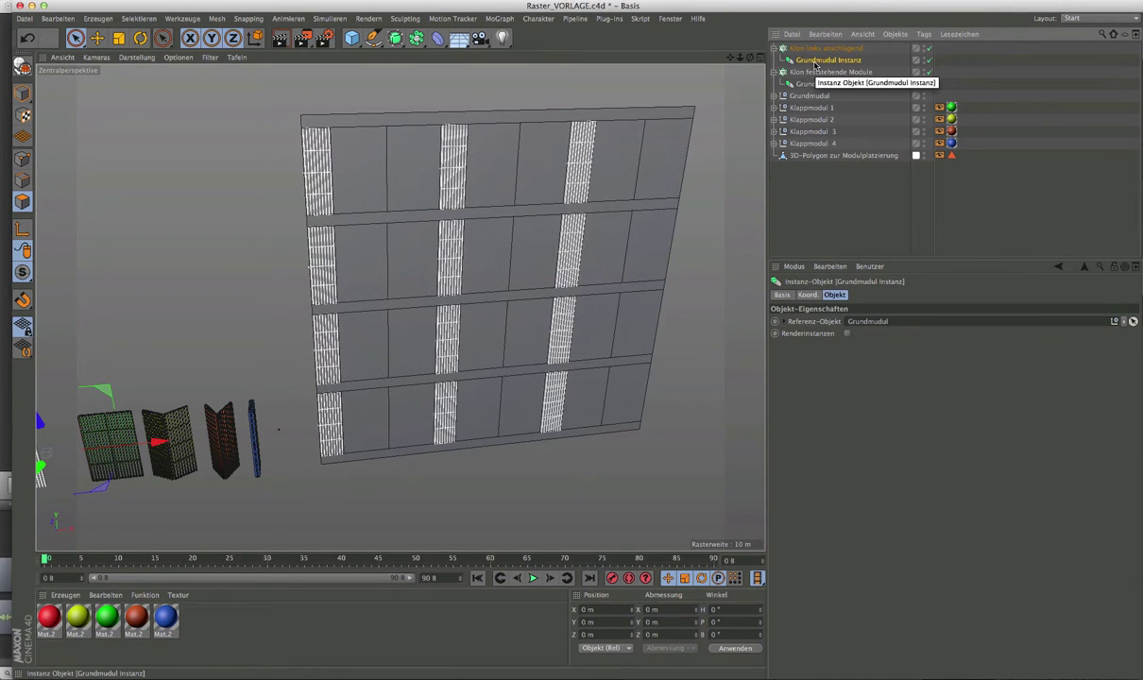
pyautogui.press('Delete')
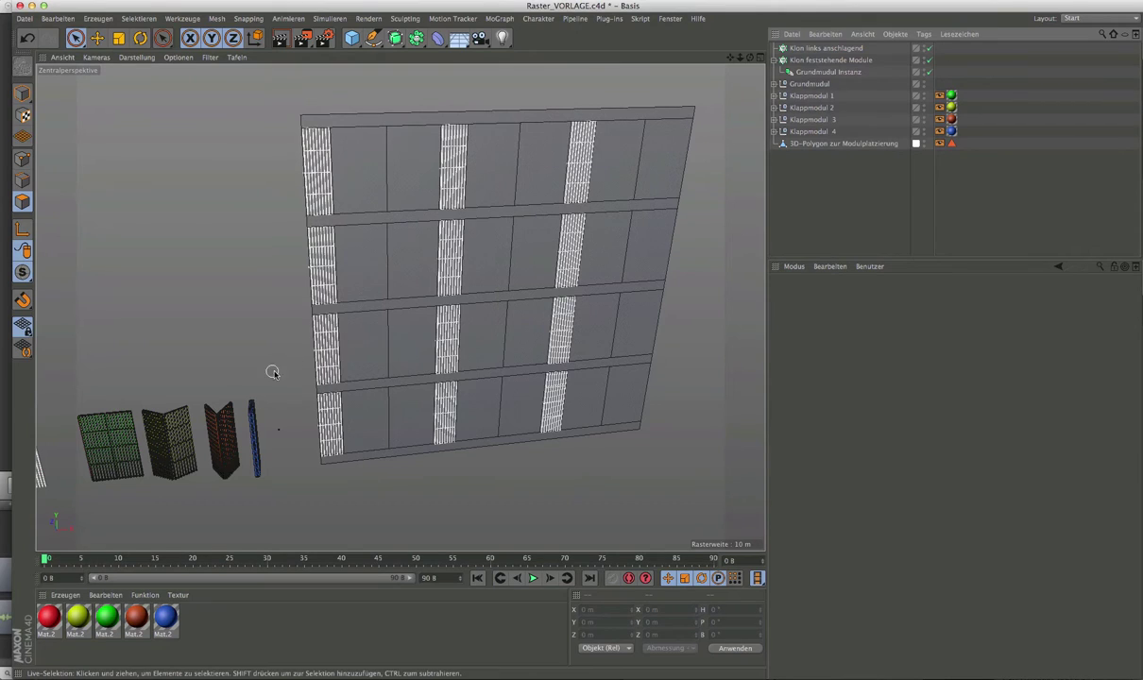
# Create instances of Klappmodul 1 and Klappmodul 2
pyautogui.click(814, 96)
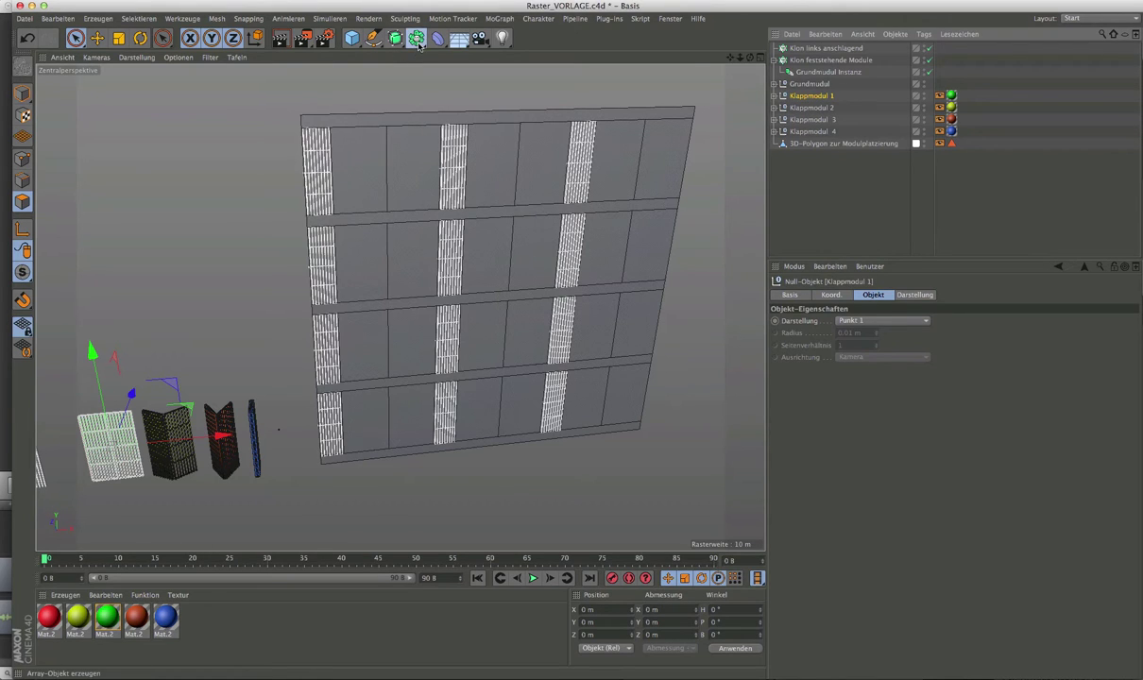
pyautogui.click(417, 40)
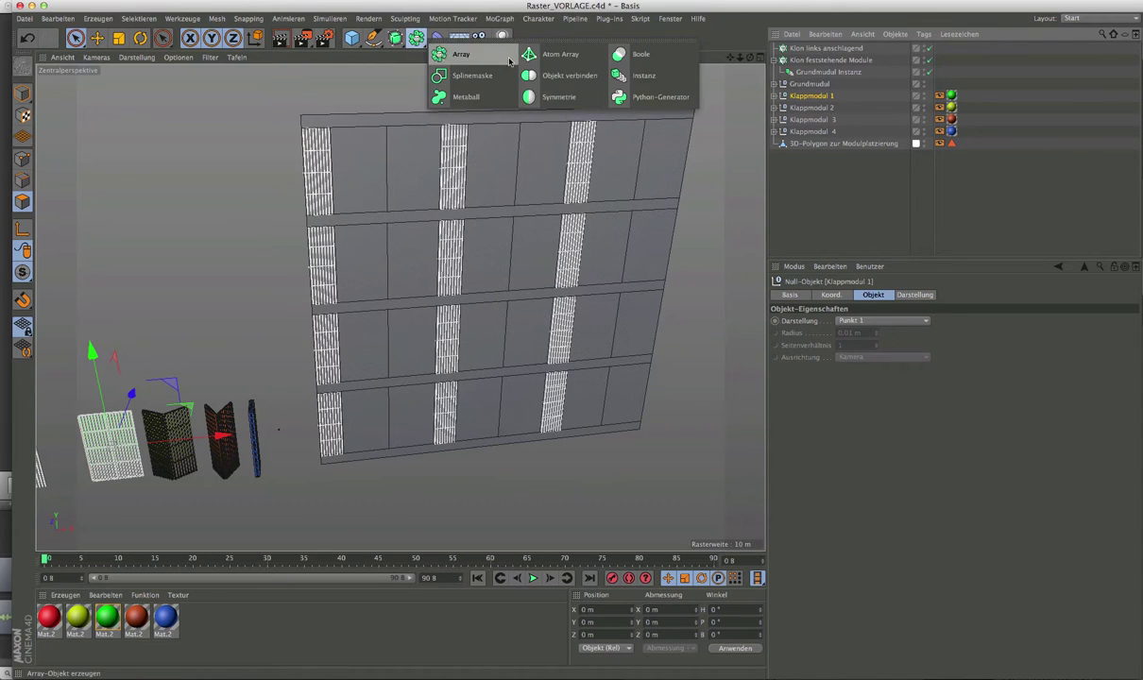
pyautogui.click(637, 78)
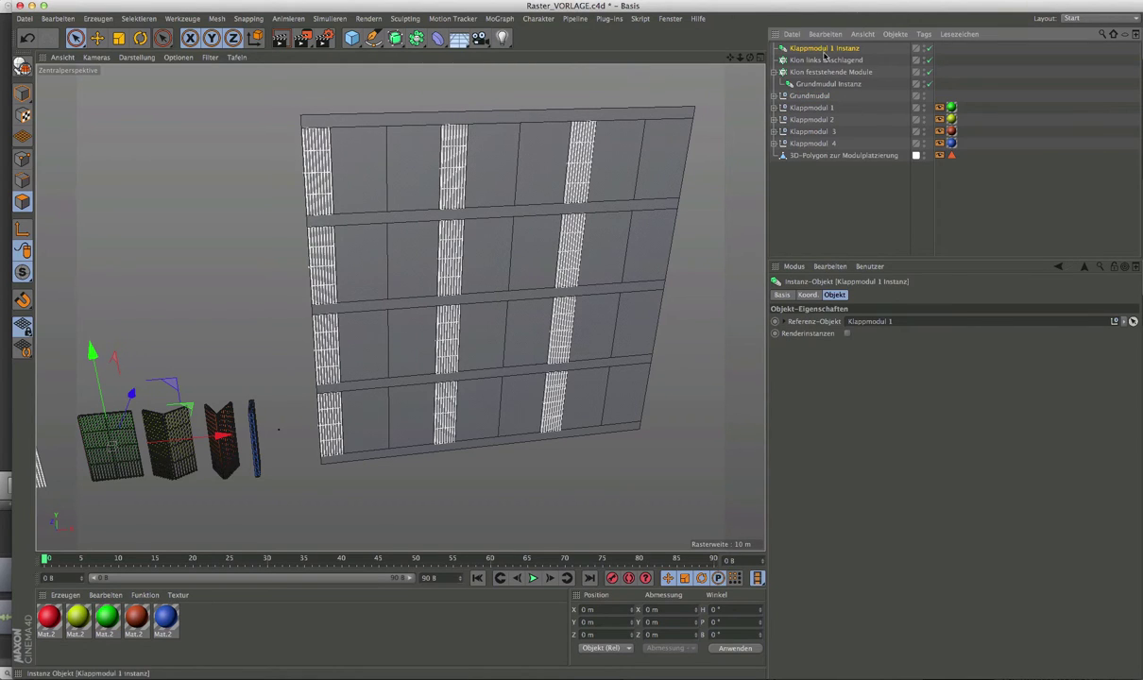
pyautogui.click(813, 121)
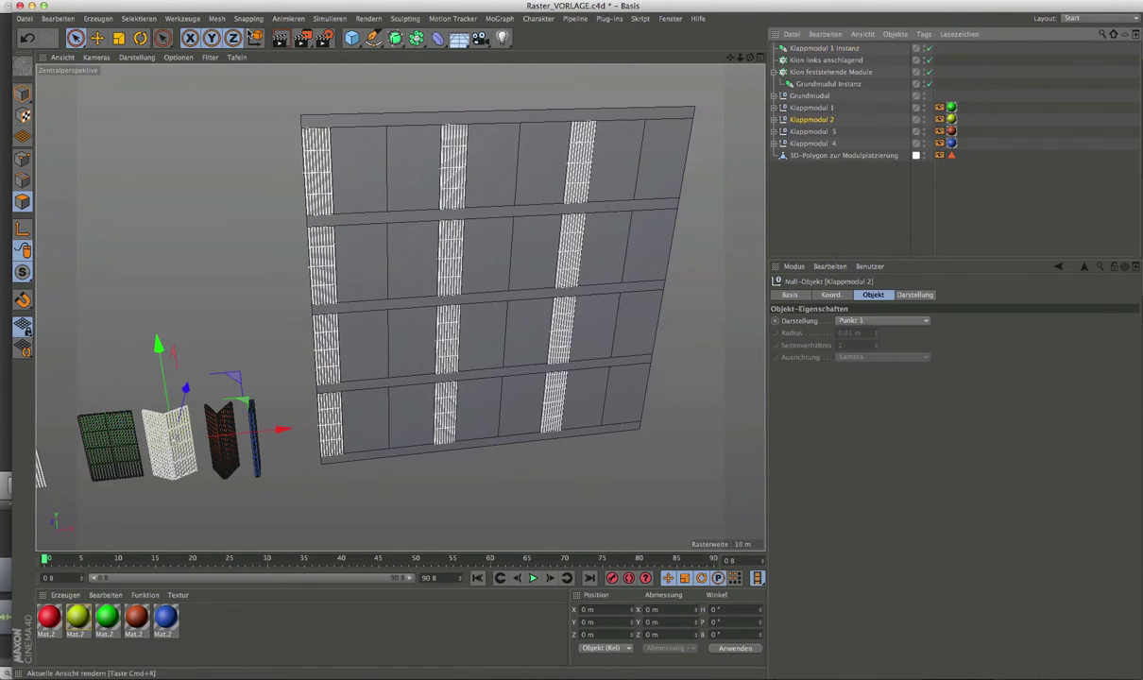
pyautogui.click(416, 40)
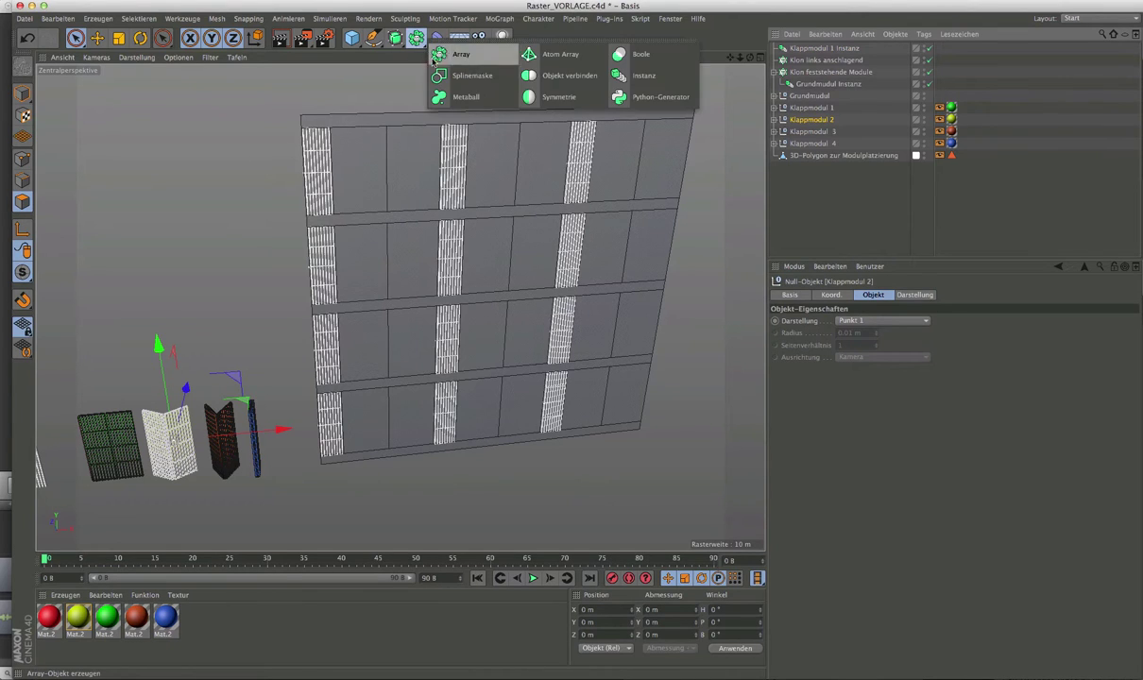
pyautogui.click(637, 77)
# Create instances of Klappmodul 3 and Klappmodul 4
pyautogui.click(831, 143)
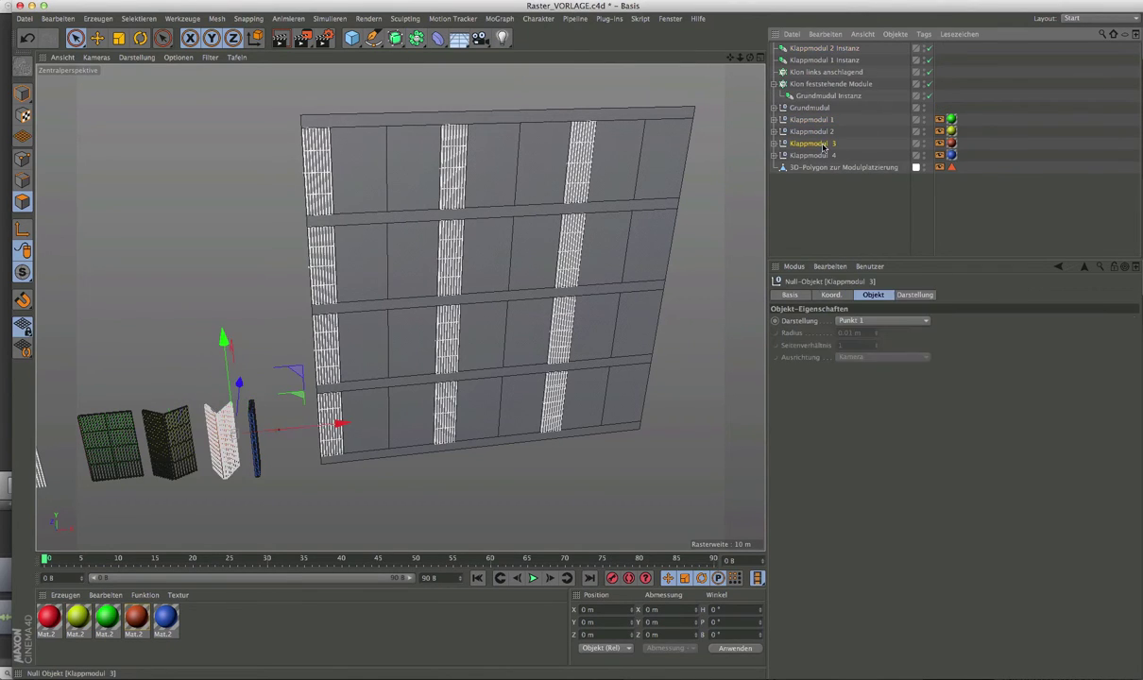
pyautogui.click(417, 40)
pyautogui.click(642, 78)
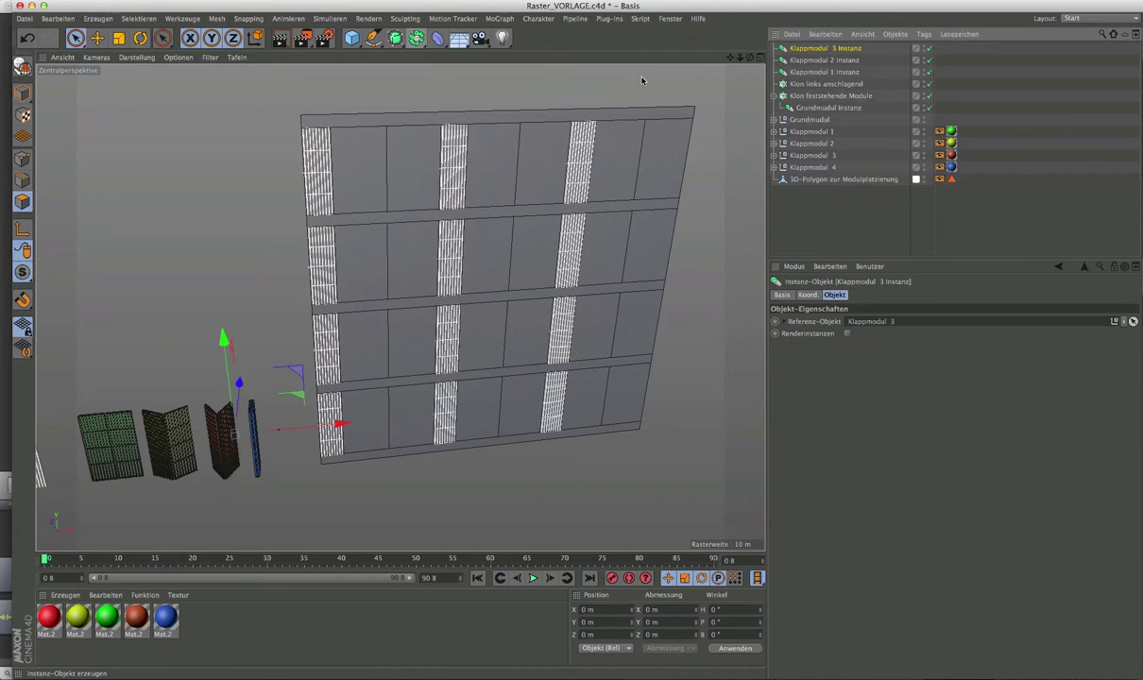
pyautogui.click(818, 167)
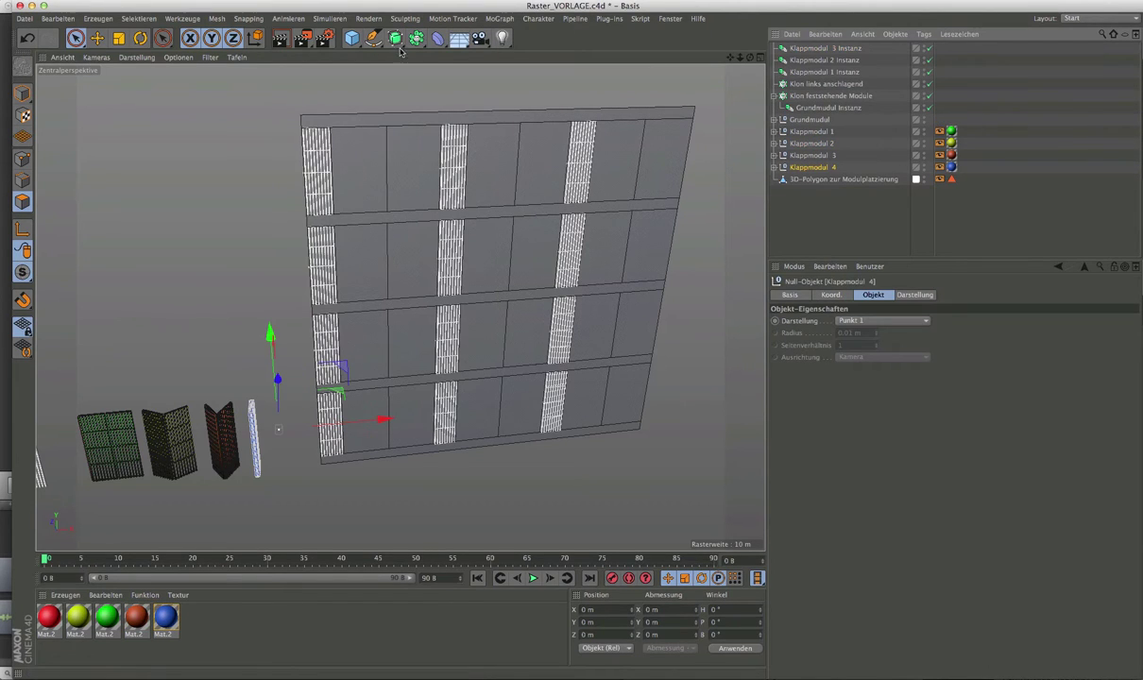
pyautogui.click(416, 39)
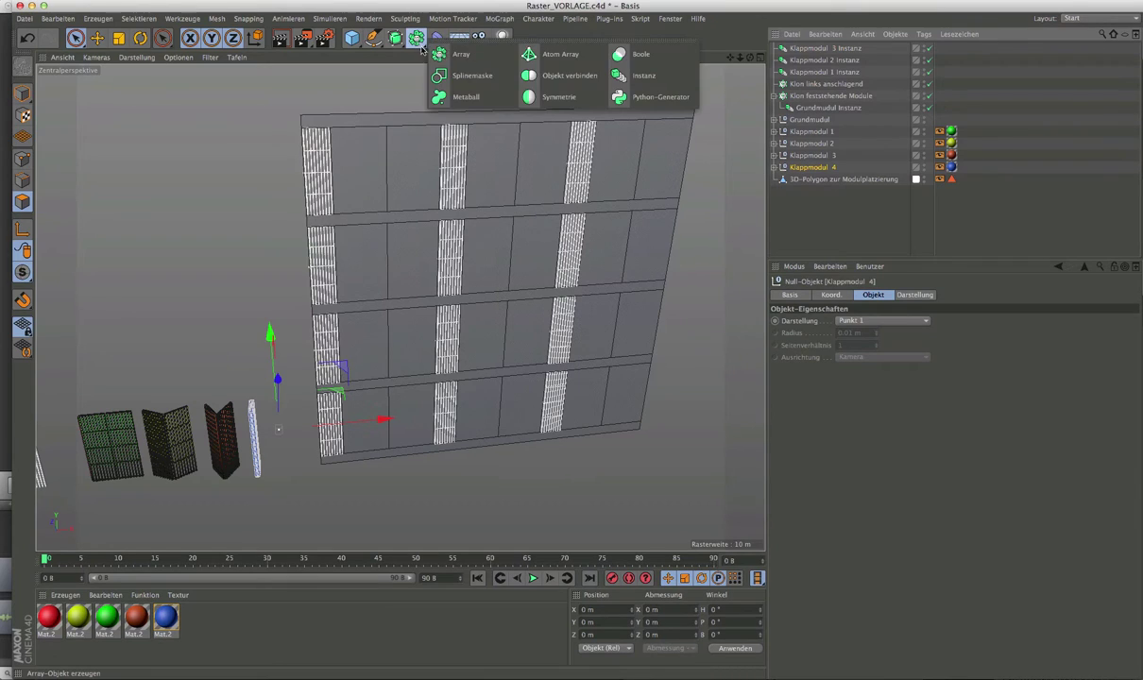
pyautogui.click(609, 76)
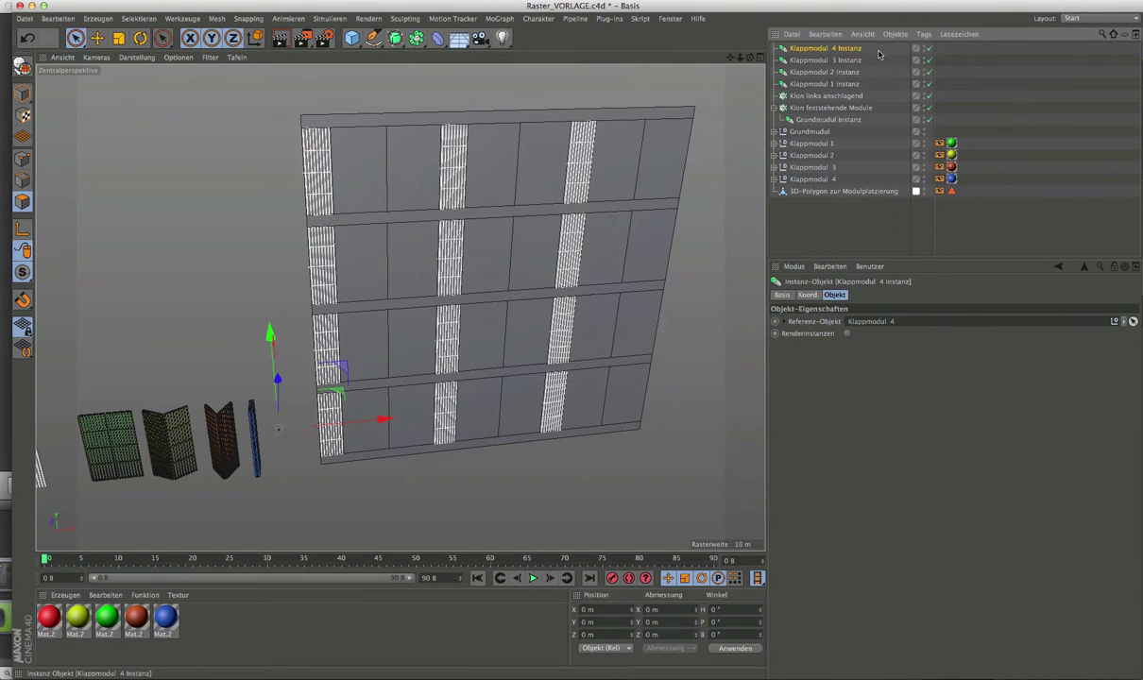
# Parent the four Klappmodul instances under Klon links anschlagend and select the cloner
pyautogui.moveTo(831, 44); pyautogui.dragTo(779, 90)
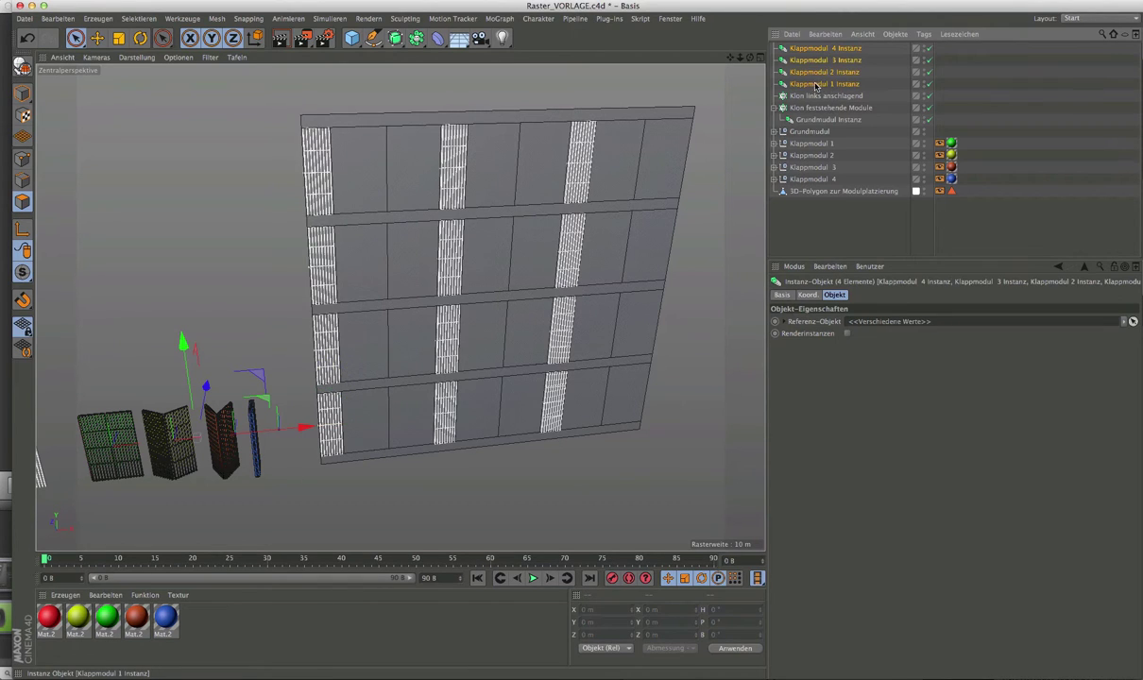
pyautogui.moveTo(841, 98); pyautogui.dragTo(841, 97)
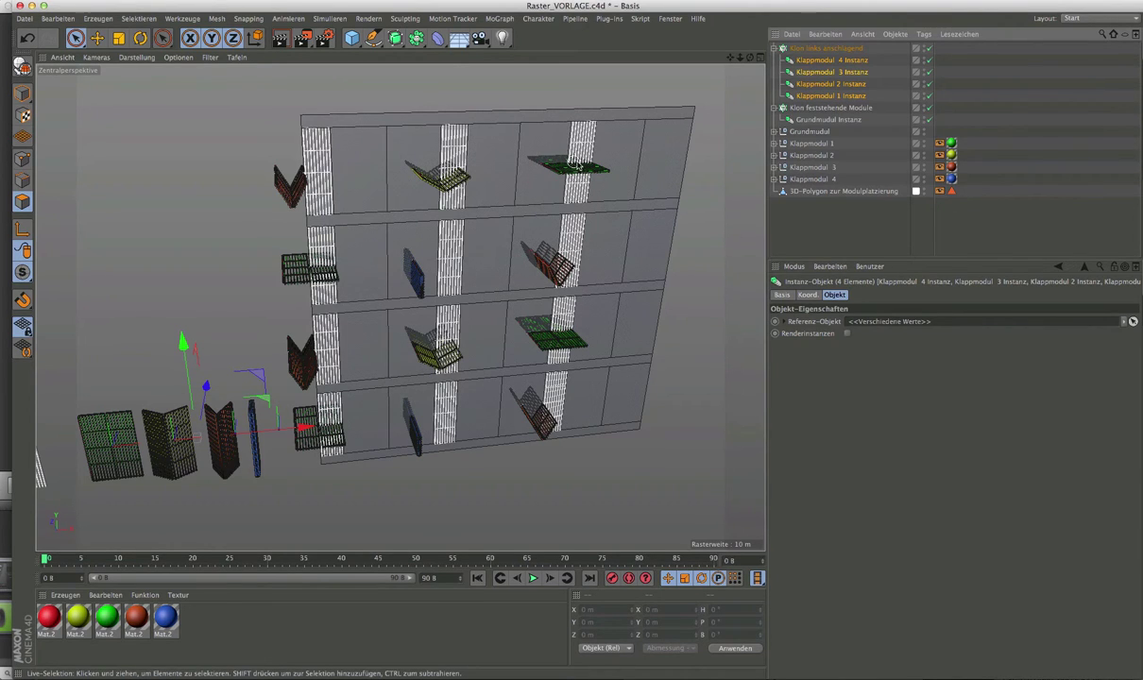
pyautogui.click(727, 127)
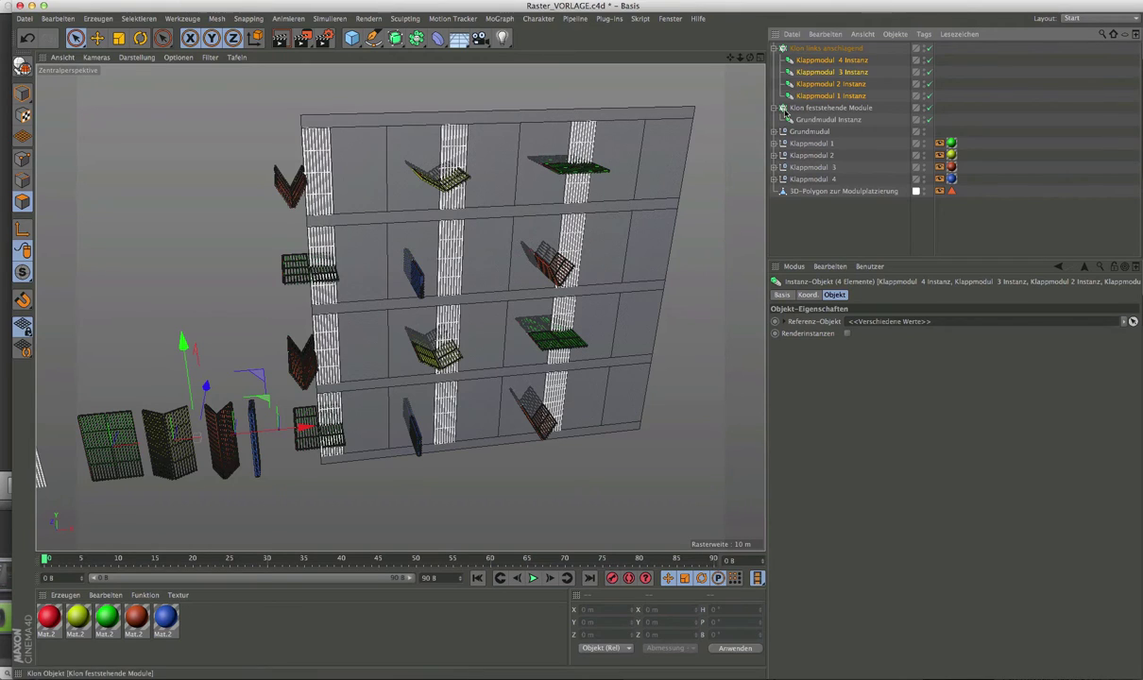
pyautogui.click(826, 47)
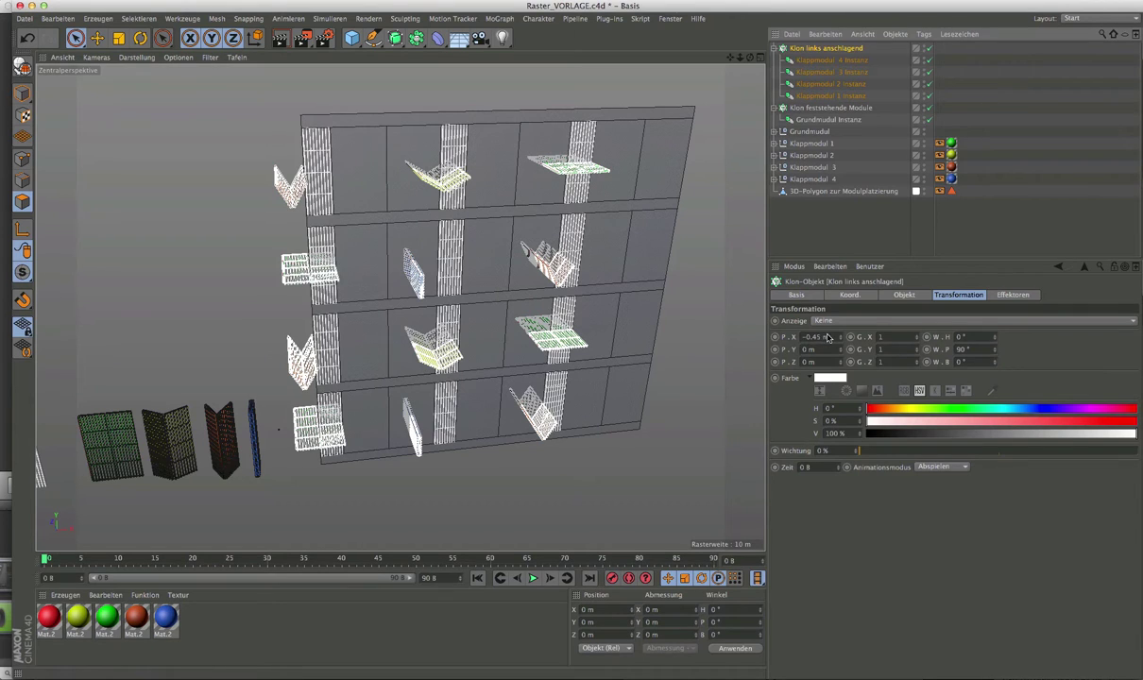
# Set the cloner's transformation P.X to 0 m and W.P rotation to 0°
pyautogui.moveTo(831, 337); pyautogui.dragTo(789, 337)
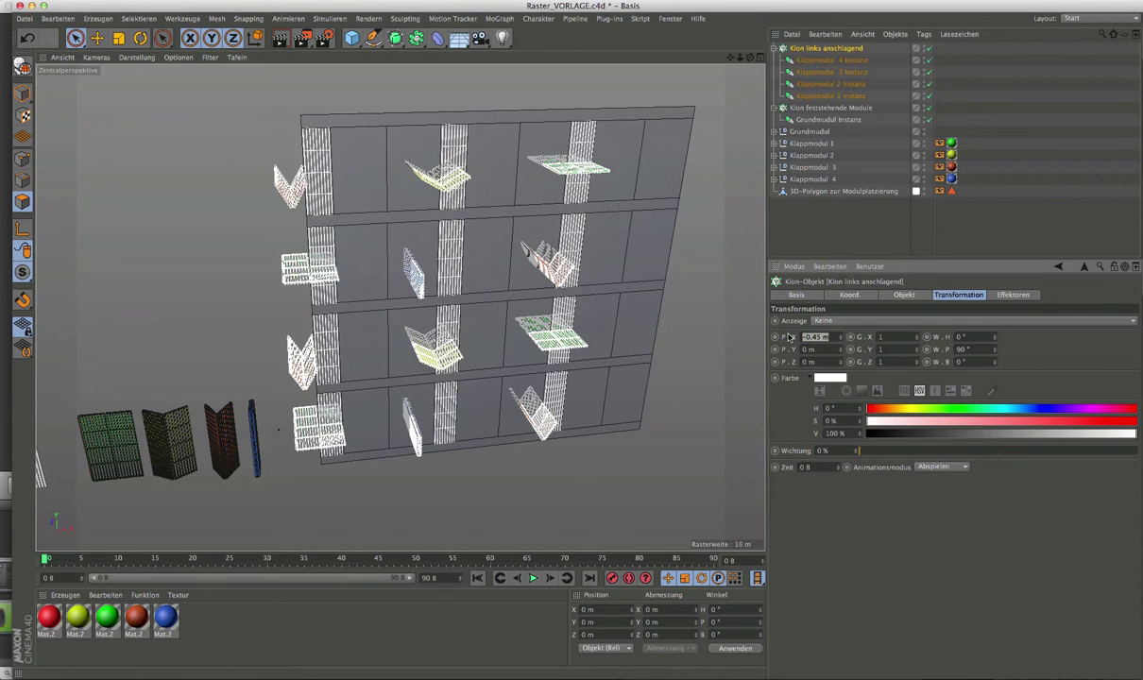
pyautogui.write('0')
pyautogui.press('Return')
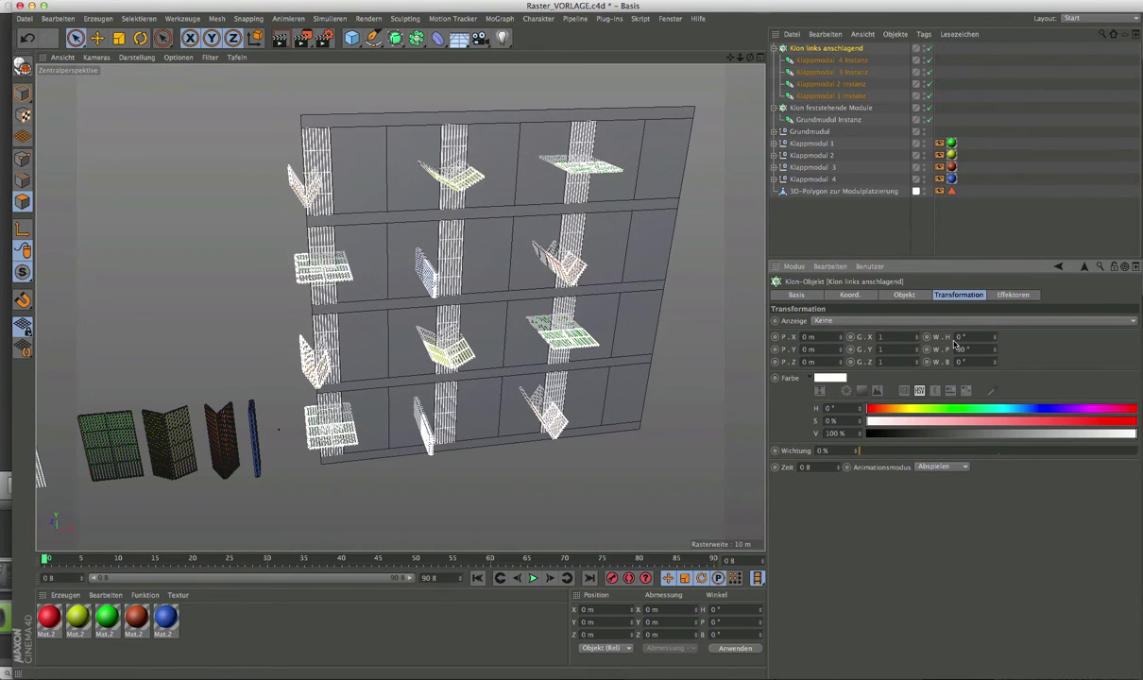
pyautogui.moveTo(977, 354); pyautogui.dragTo(943, 354)
pyautogui.write('0')
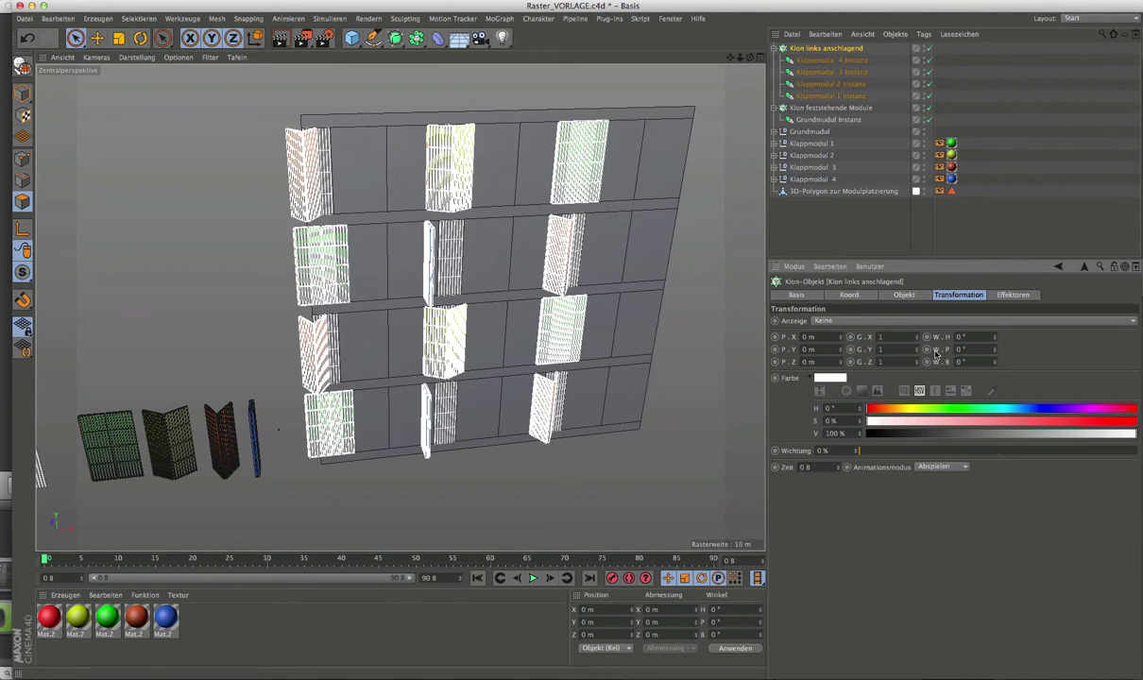
pyautogui.click(901, 296)
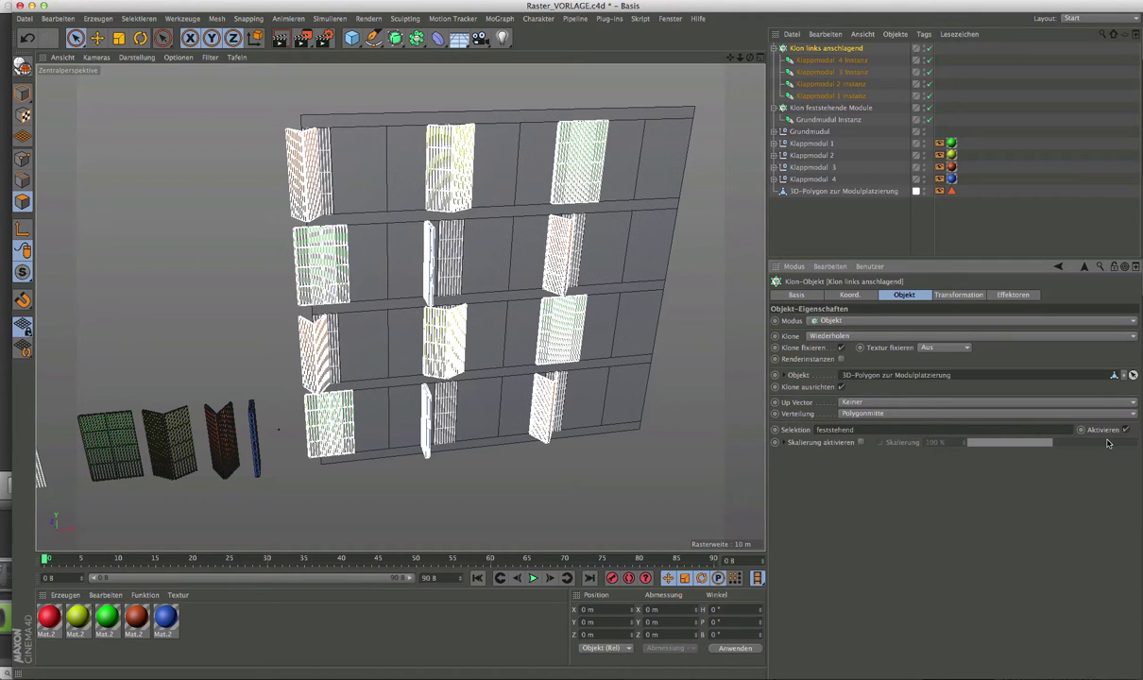
# On 3D-Polygon zur Modulplatzierung, select ten wall cells across the left, middle and right columns
pyautogui.click(861, 192)
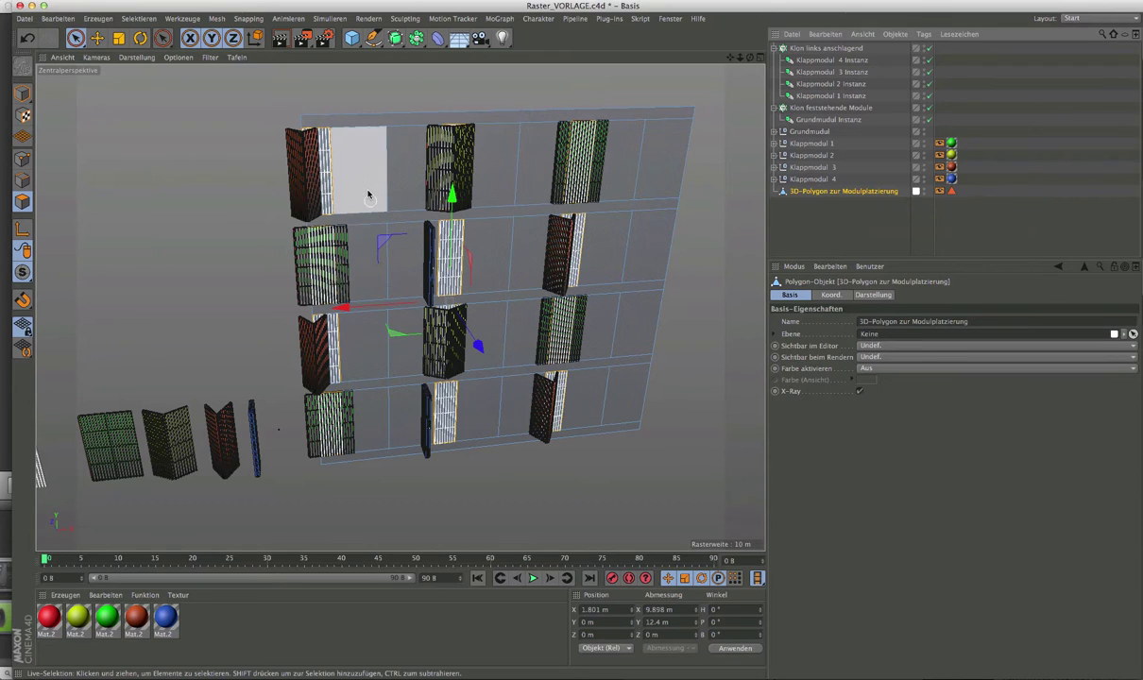
pyautogui.click(368, 196)
pyautogui.keyDown('shift'); pyautogui.click(364, 253); pyautogui.keyUp('shift')
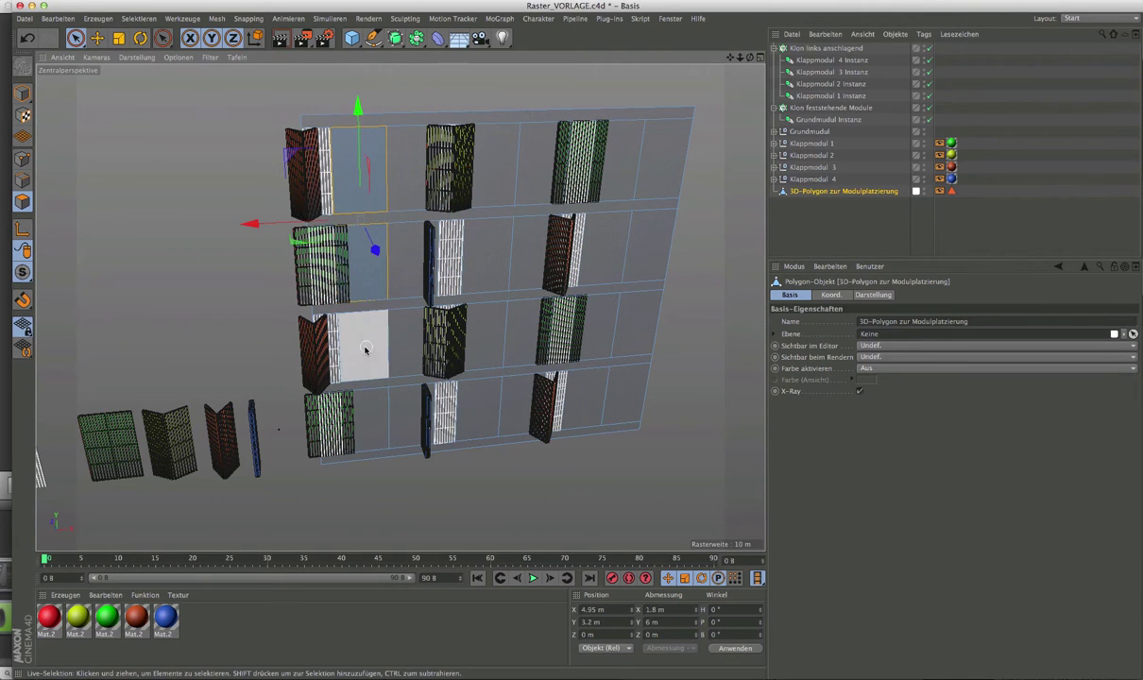
pyautogui.keyDown('shift'); pyautogui.click(365, 350); pyautogui.keyUp('shift')
pyautogui.keyDown('shift'); pyautogui.click(373, 416); pyautogui.keyUp('shift')
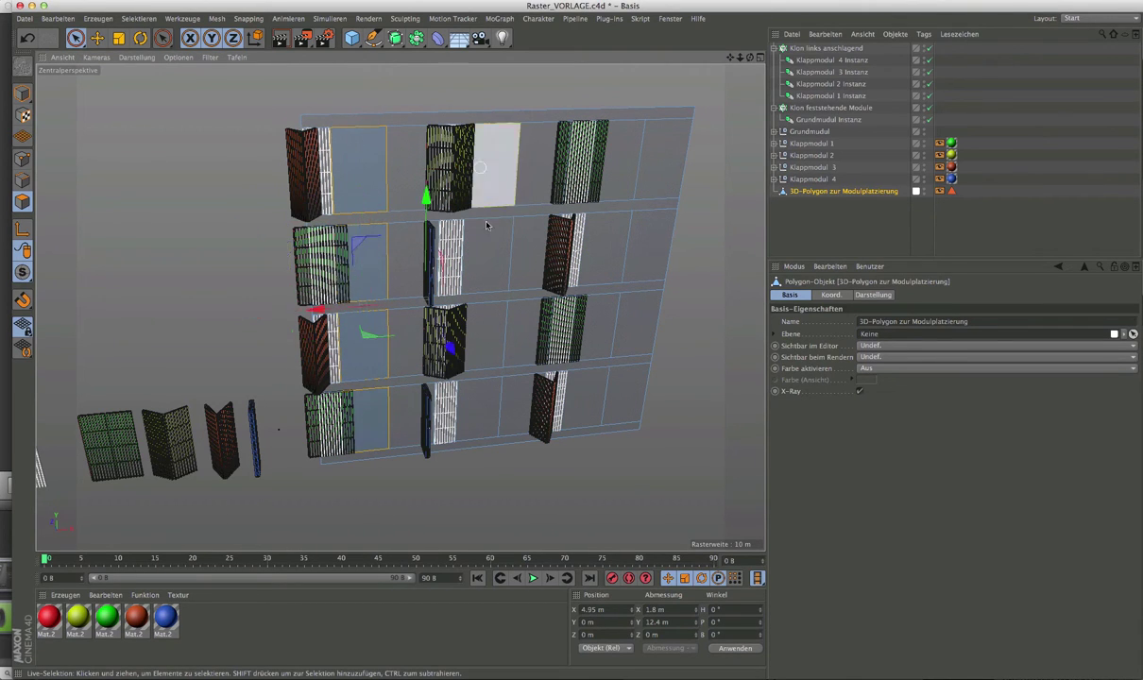
pyautogui.keyDown('shift'); pyautogui.click(479, 253); pyautogui.keyUp('shift')
pyautogui.keyDown('shift'); pyautogui.click(473, 331); pyautogui.keyUp('shift')
pyautogui.keyDown('shift'); pyautogui.click(486, 397); pyautogui.keyUp('shift')
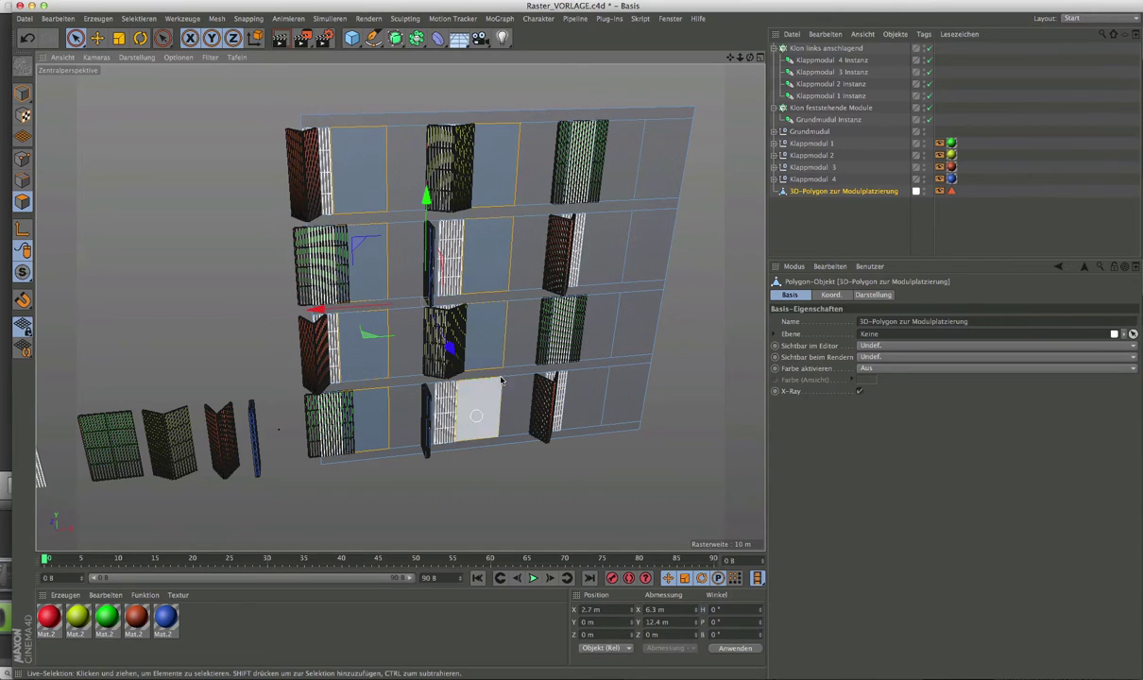
pyautogui.keyDown('shift'); pyautogui.click(612, 156); pyautogui.keyUp('shift')
pyautogui.keyDown('shift'); pyautogui.click(599, 247); pyautogui.keyUp('shift')
pyautogui.keyDown('shift'); pyautogui.click(595, 335); pyautogui.keyUp('shift')
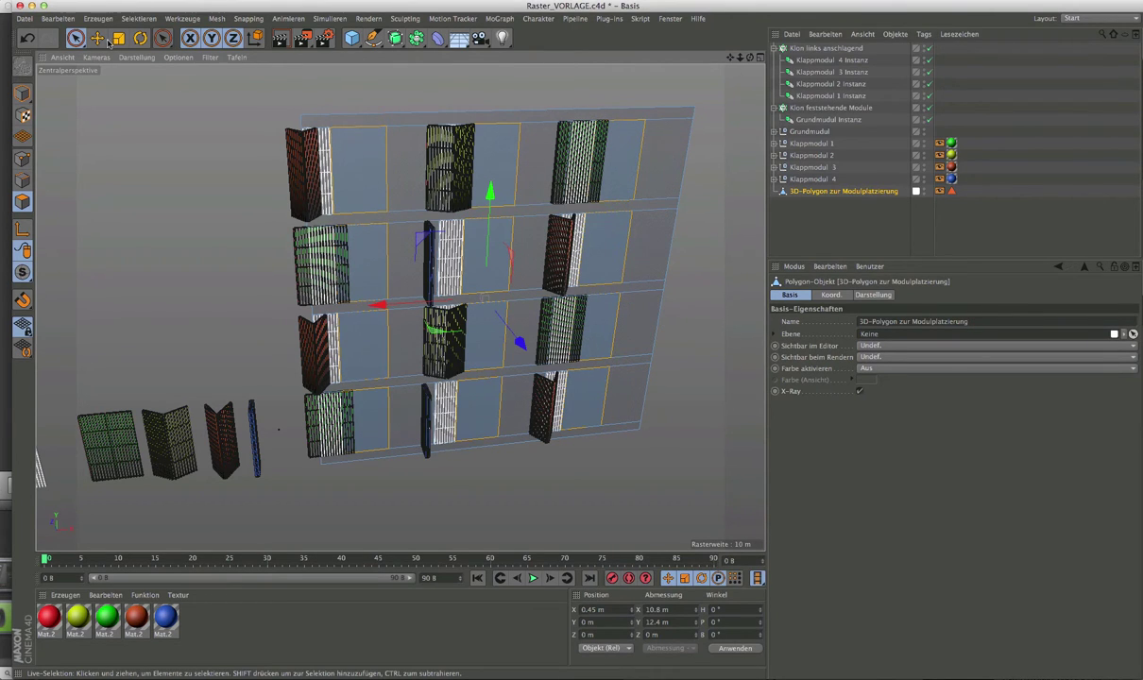
# Freeze the selected cells as a polygon selection tag named 'links'
pyautogui.click(139, 18)
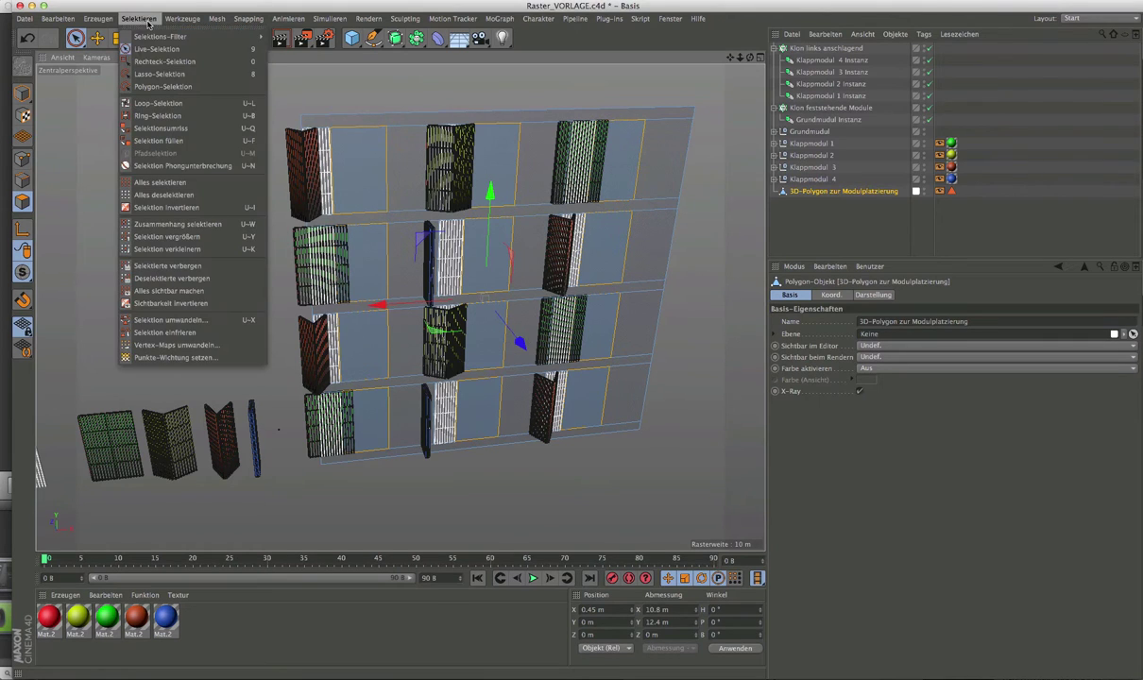
pyautogui.click(174, 333)
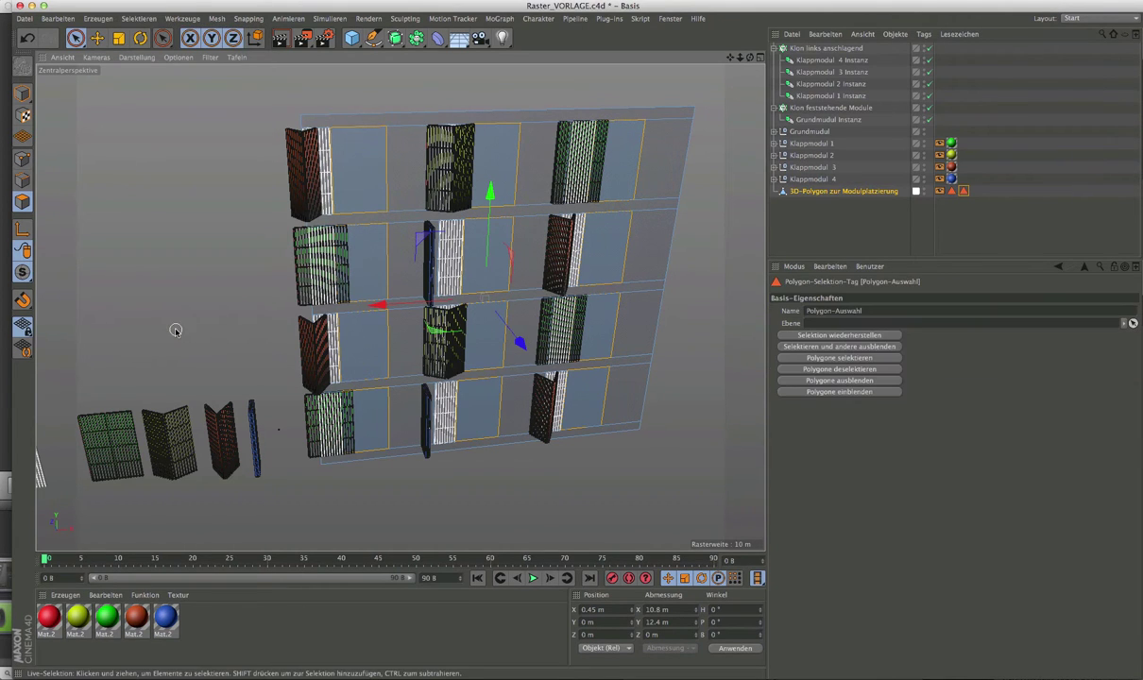
pyautogui.click(865, 313)
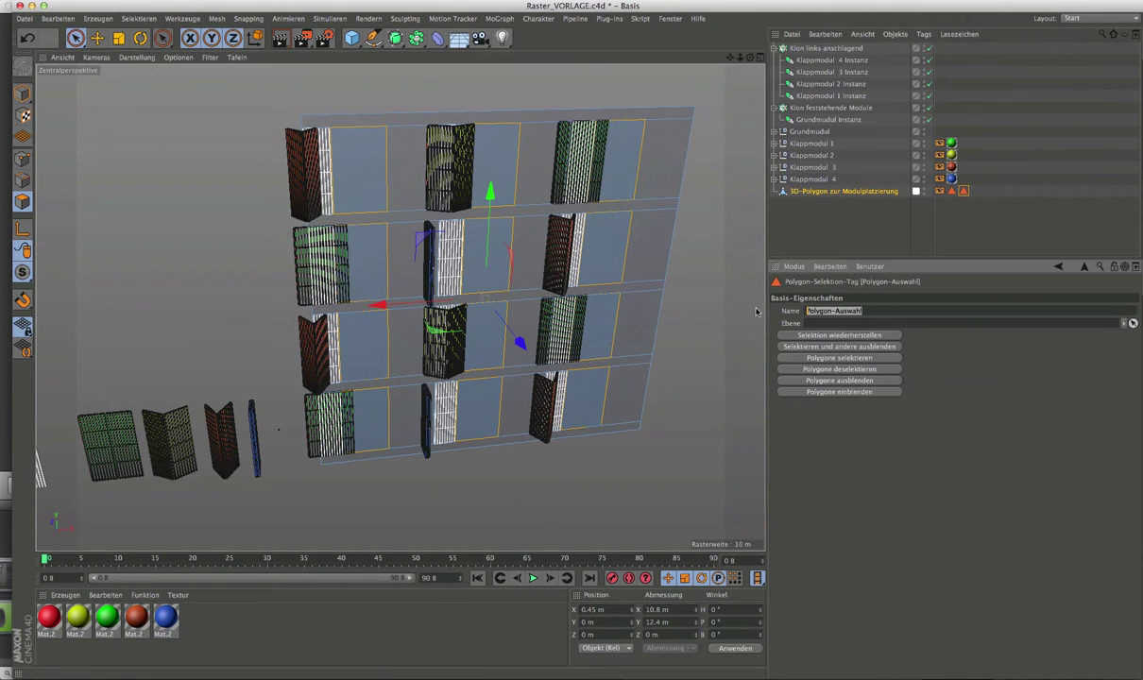
pyautogui.press('BackSpace')
pyautogui.write('links')
pyautogui.press('Return')
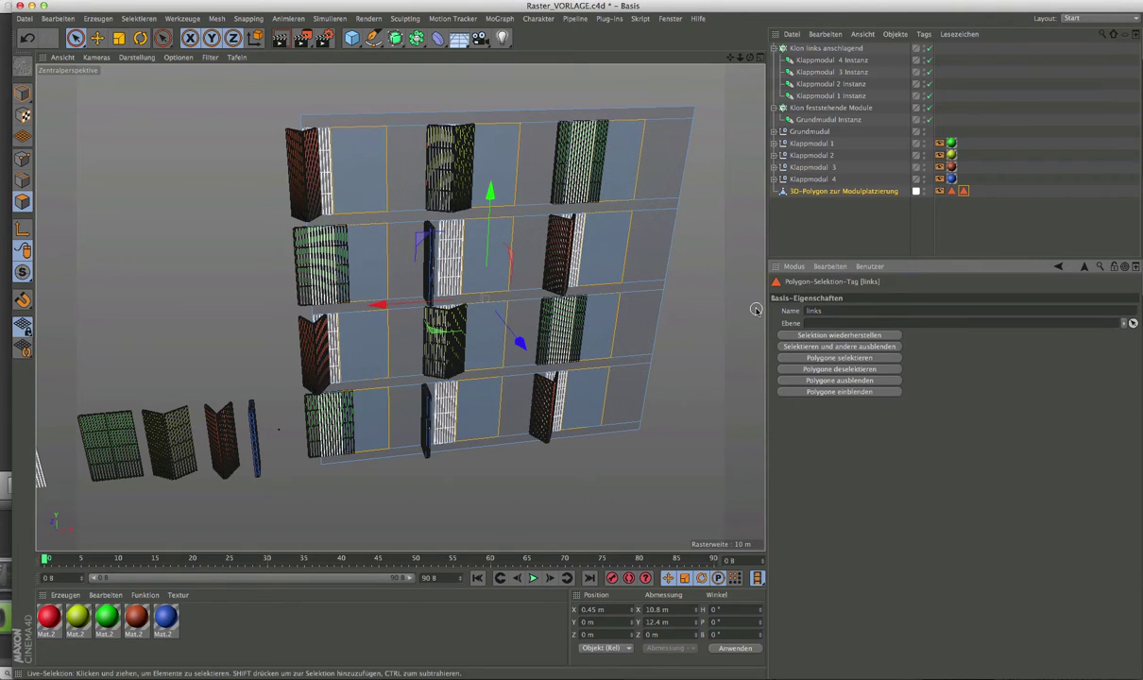
pyautogui.click(826, 48)
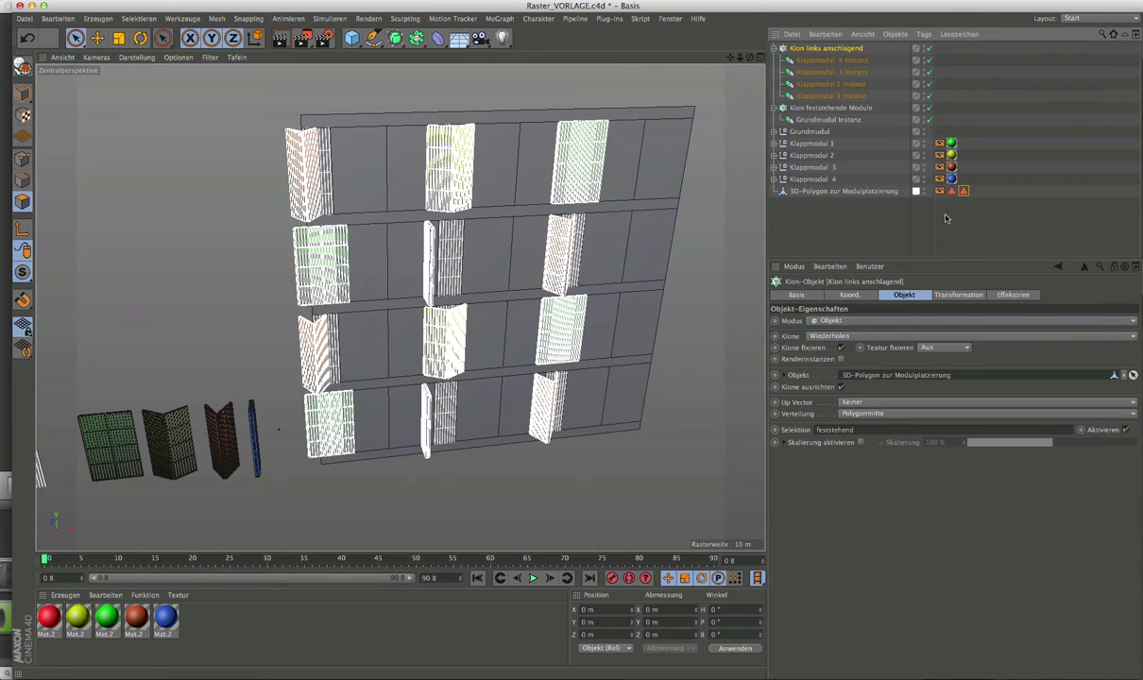
# Put the 'links' tag in the cloner's Selektion field and orbit the viewport to check the wall
pyautogui.moveTo(963, 190); pyautogui.dragTo(852, 432)
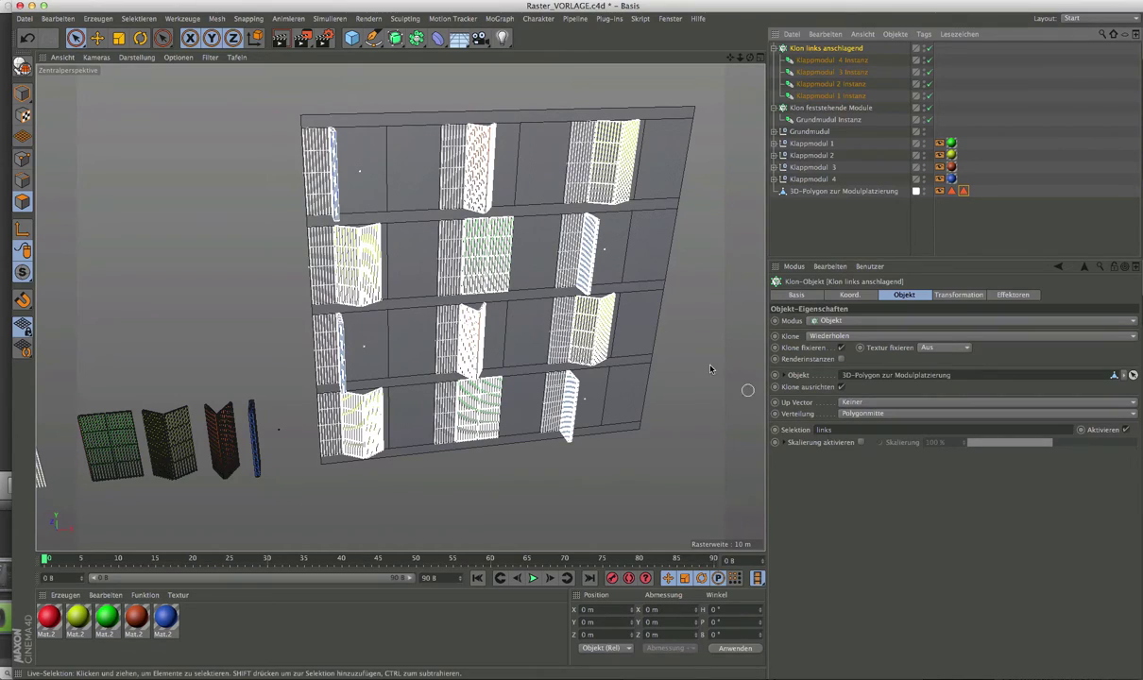
pyautogui.keyDown('alt'); pyautogui.moveTo(352, 223); pyautogui.dragTo(345, 199); pyautogui.keyUp('alt')
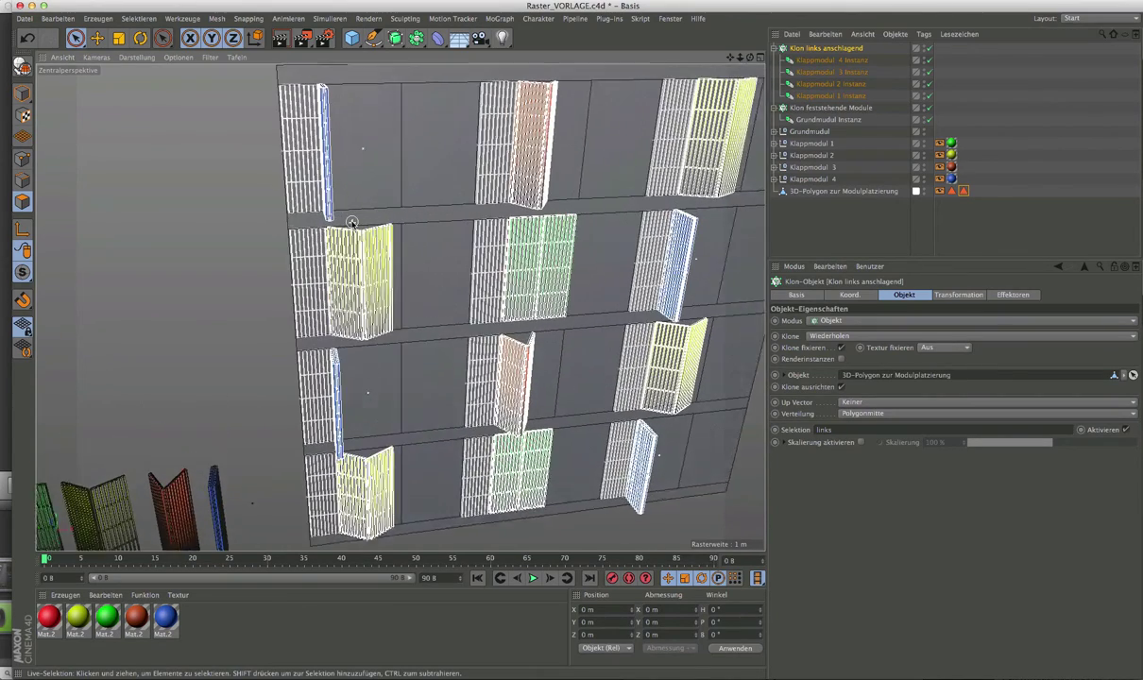
pyautogui.click(849, 232)
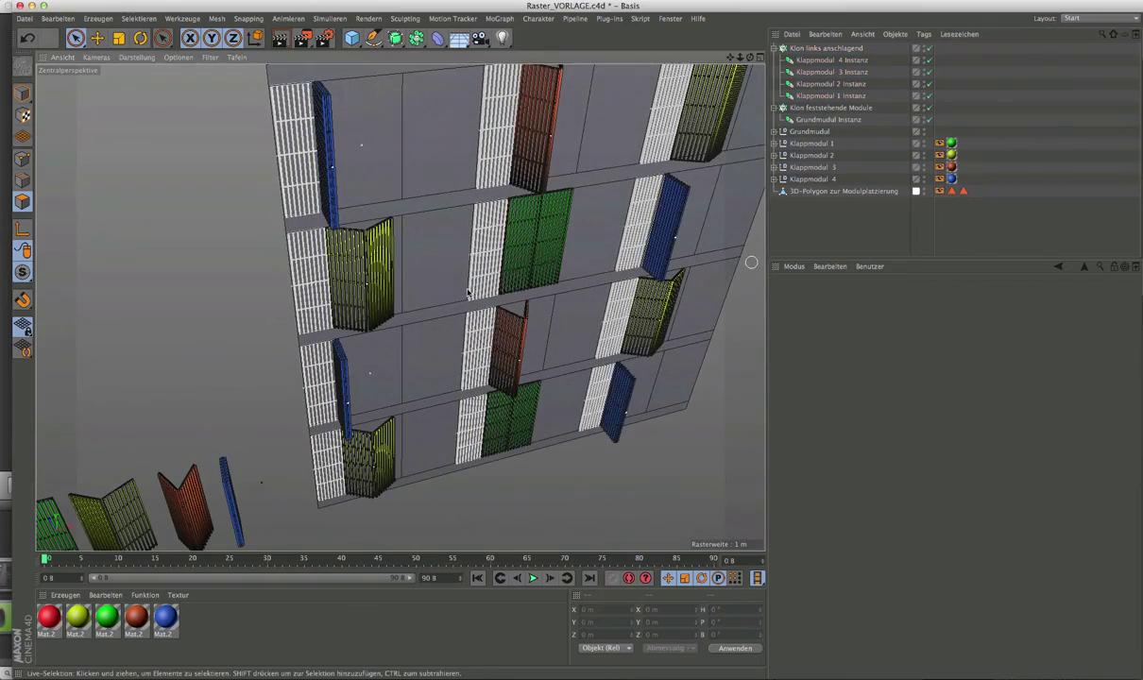
pyautogui.moveTo(351, 283)
pyautogui.keyDown('alt'); pyautogui.mouseDown()
pyautogui.moveTo(349, 295)
pyautogui.moveTo(350, 231)
pyautogui.moveTo(401, 224)
pyautogui.moveTo(354, 229)
pyautogui.moveTo(310, 304)
pyautogui.mouseUp(); pyautogui.keyUp('alt')
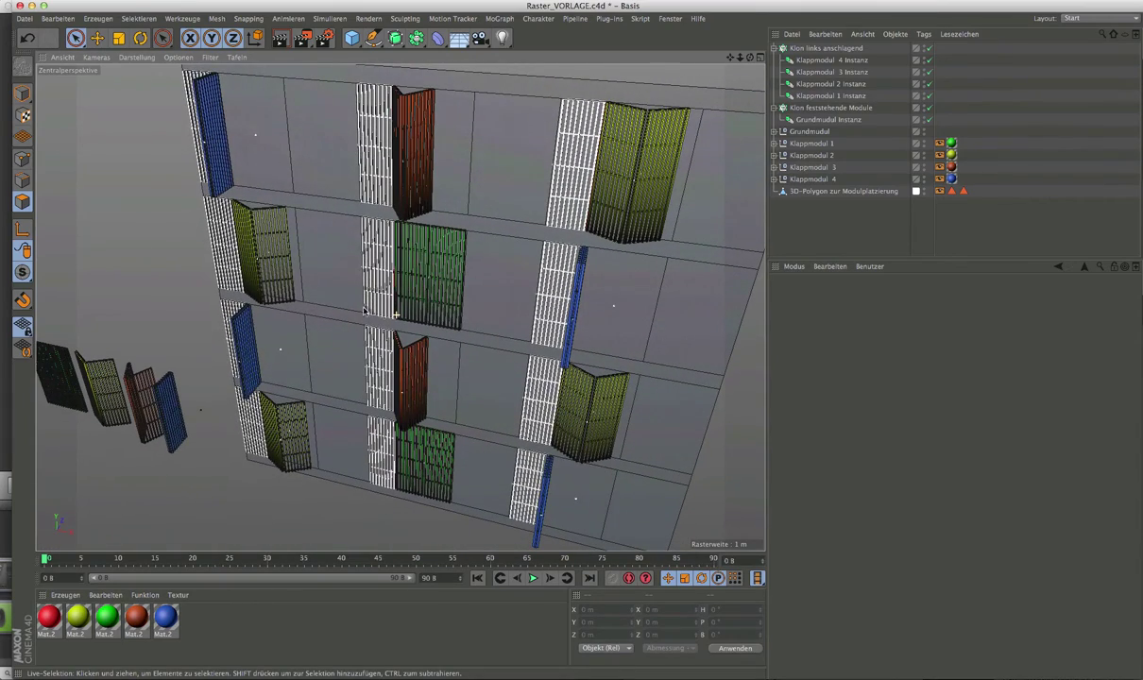
pyautogui.scroll(-3, 363, 311)
pyautogui.scroll(-2, 358, 306)
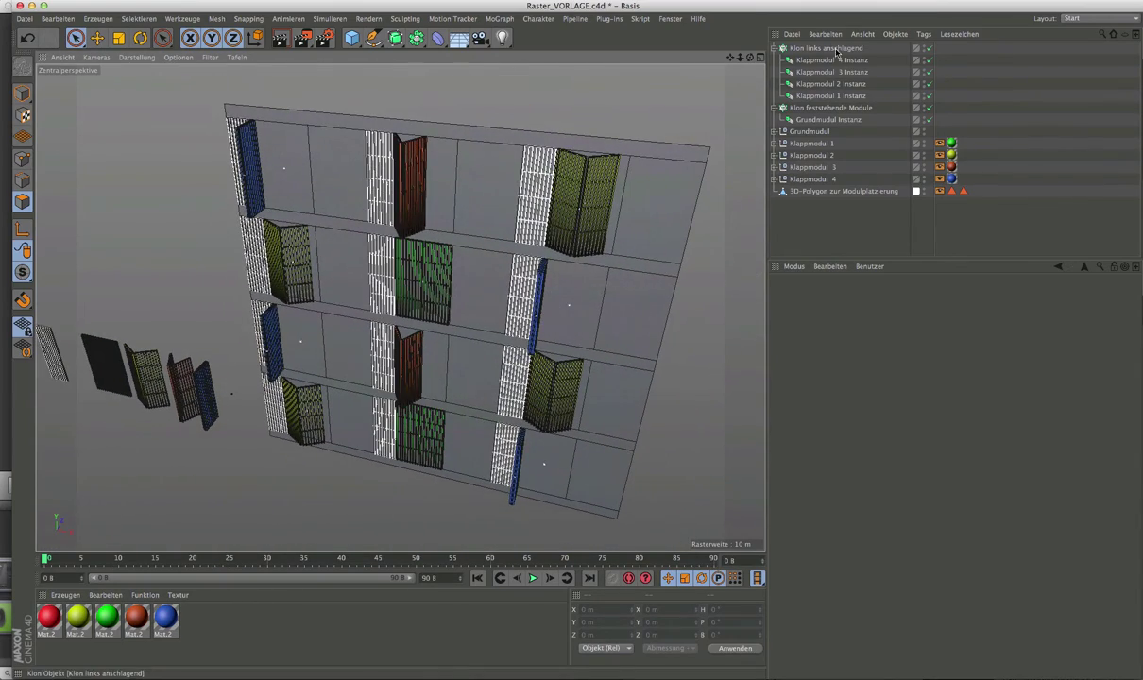
pyautogui.click(831, 48)
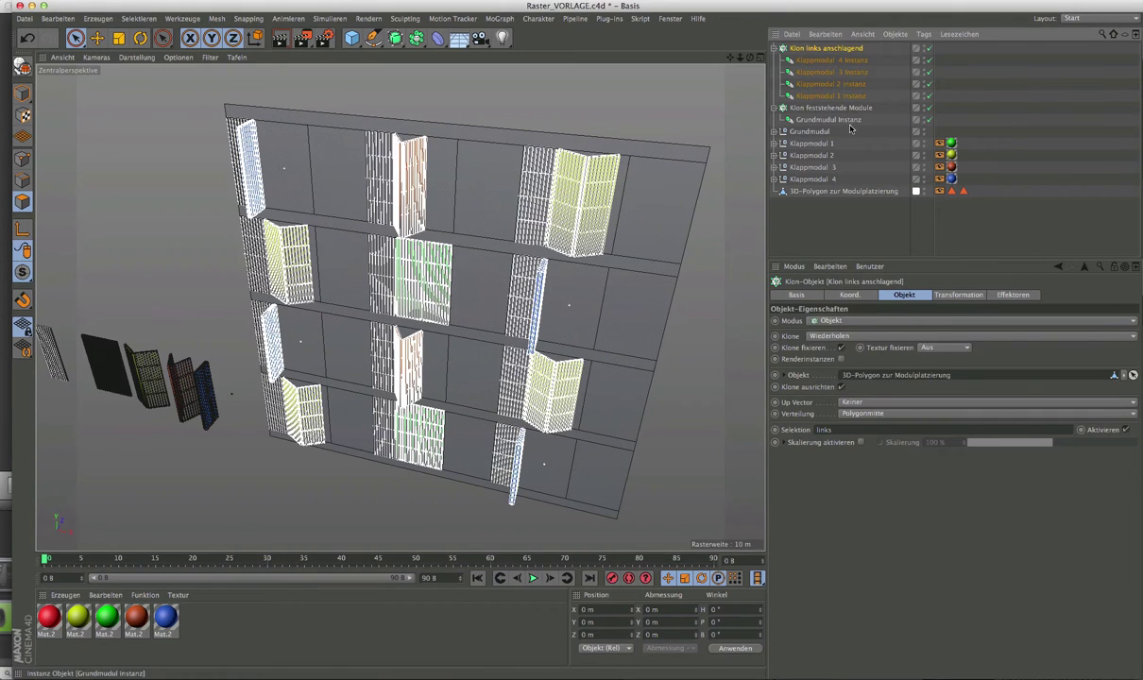
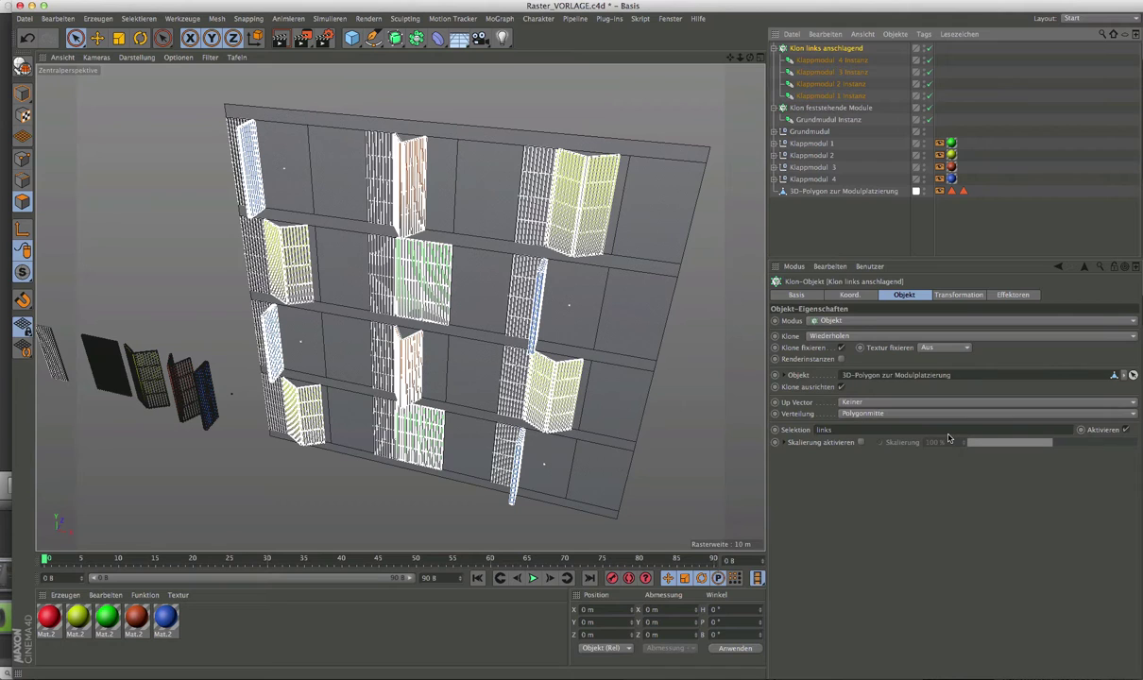
# On the placement polygon, live-select the ten facade cells meant for right-hinged shutters
pyautogui.click(843, 190)
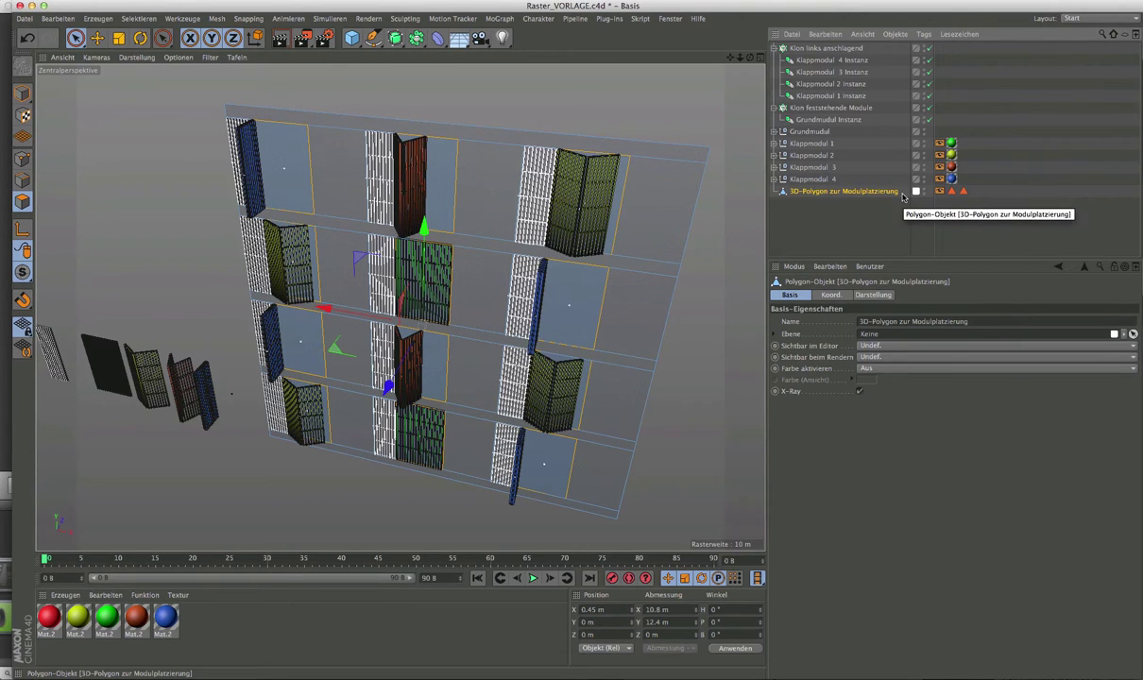
pyautogui.click(336, 189)
pyautogui.keyDown('shift'); pyautogui.click(342, 264); pyautogui.keyUp('shift')
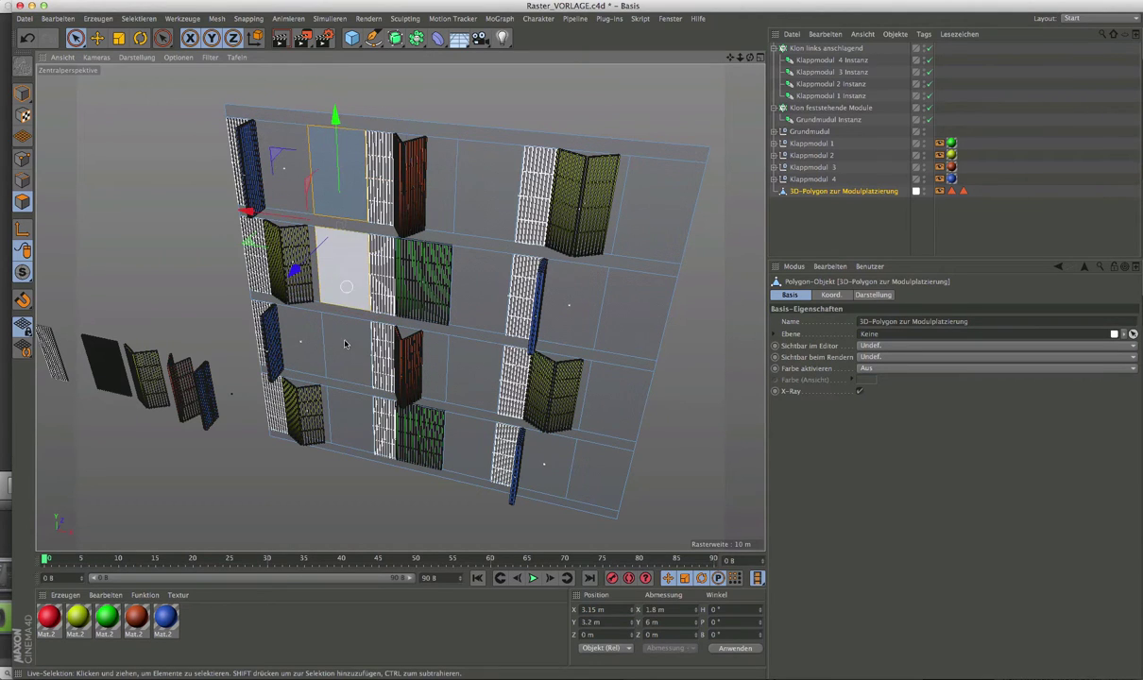
pyautogui.keyDown('shift'); pyautogui.click(338, 335); pyautogui.keyUp('shift')
pyautogui.keyDown('shift'); pyautogui.click(351, 415); pyautogui.keyUp('shift')
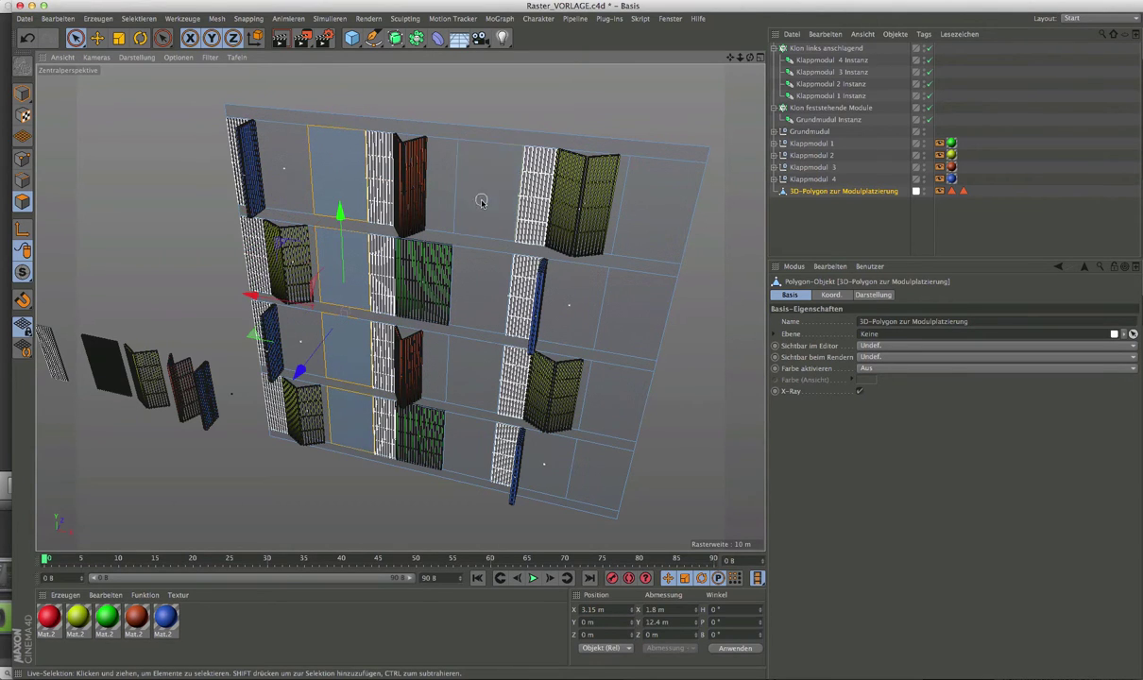
pyautogui.keyDown('shift'); pyautogui.click(477, 194); pyautogui.keyUp('shift')
pyautogui.keyDown('shift'); pyautogui.click(472, 385); pyautogui.keyUp('shift')
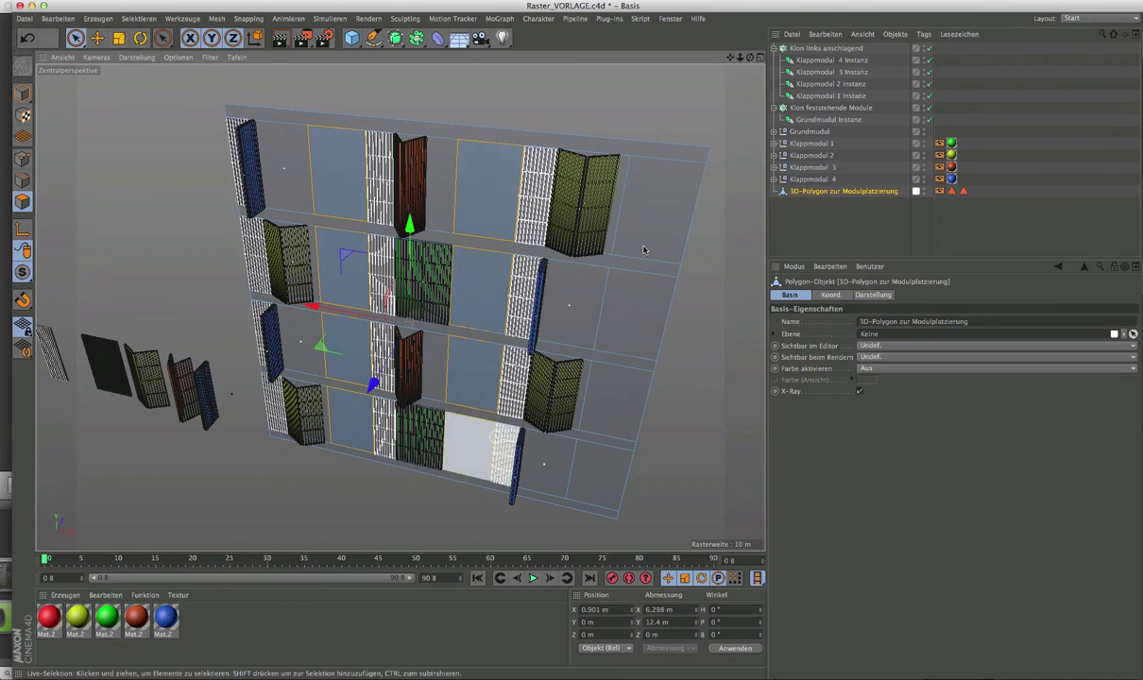
pyautogui.keyDown('shift'); pyautogui.click(656, 203); pyautogui.keyUp('shift')
pyautogui.keyDown('shift'); pyautogui.click(637, 311); pyautogui.keyUp('shift')
pyautogui.keyDown('shift'); pyautogui.click(604, 395); pyautogui.keyUp('shift')
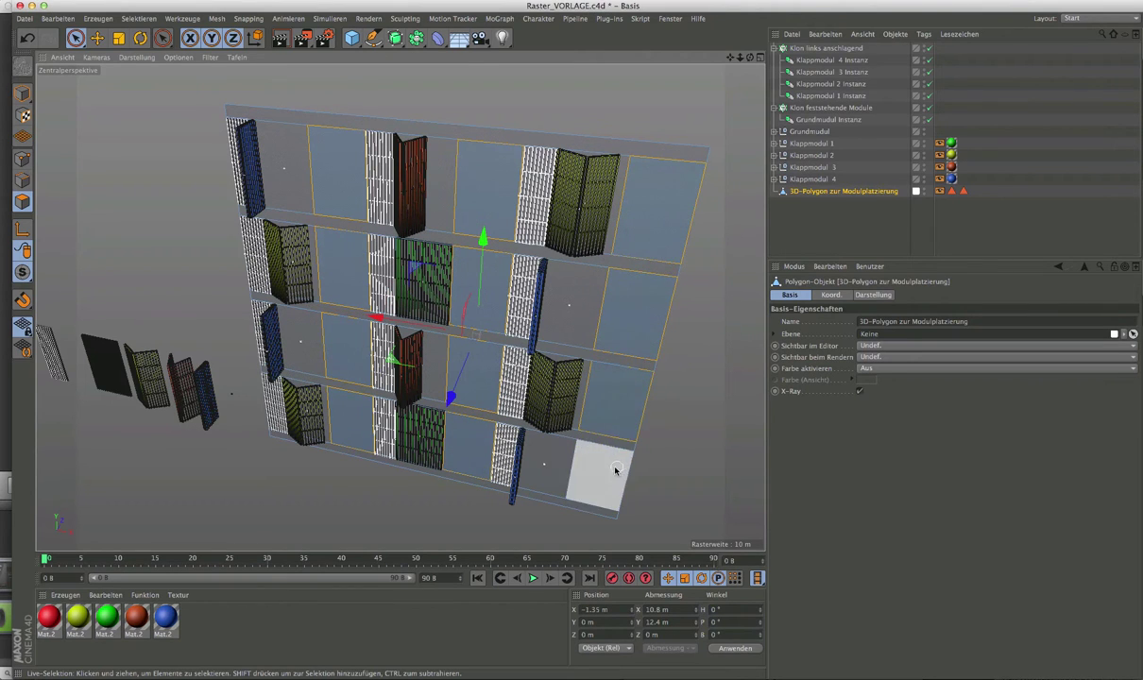
pyautogui.keyDown('shift'); pyautogui.click(590, 453); pyautogui.keyUp('shift')
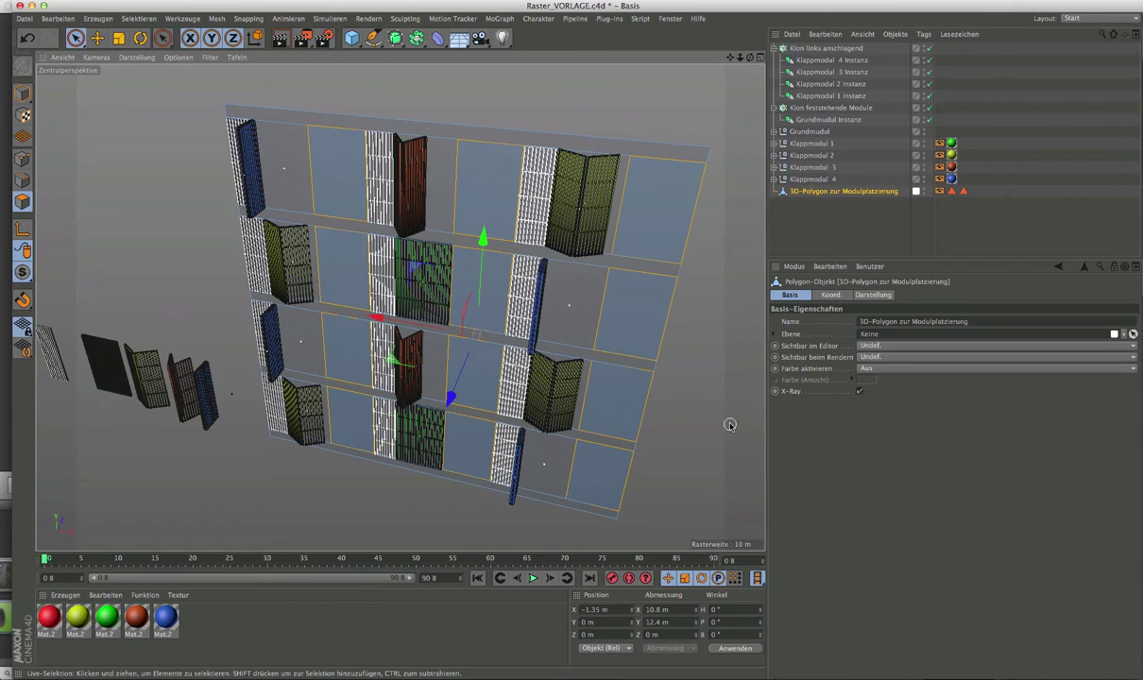
# Freeze the chosen cells as a polygon selection tag named 'rechts'
pyautogui.click(137, 21)
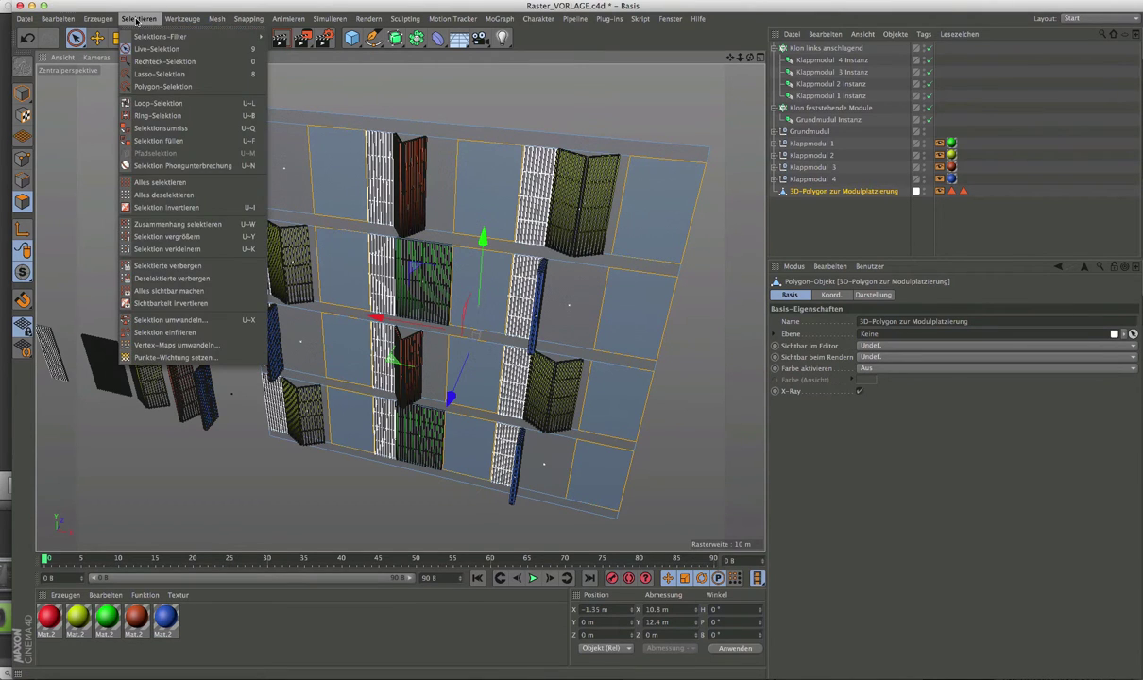
pyautogui.click(164, 332)
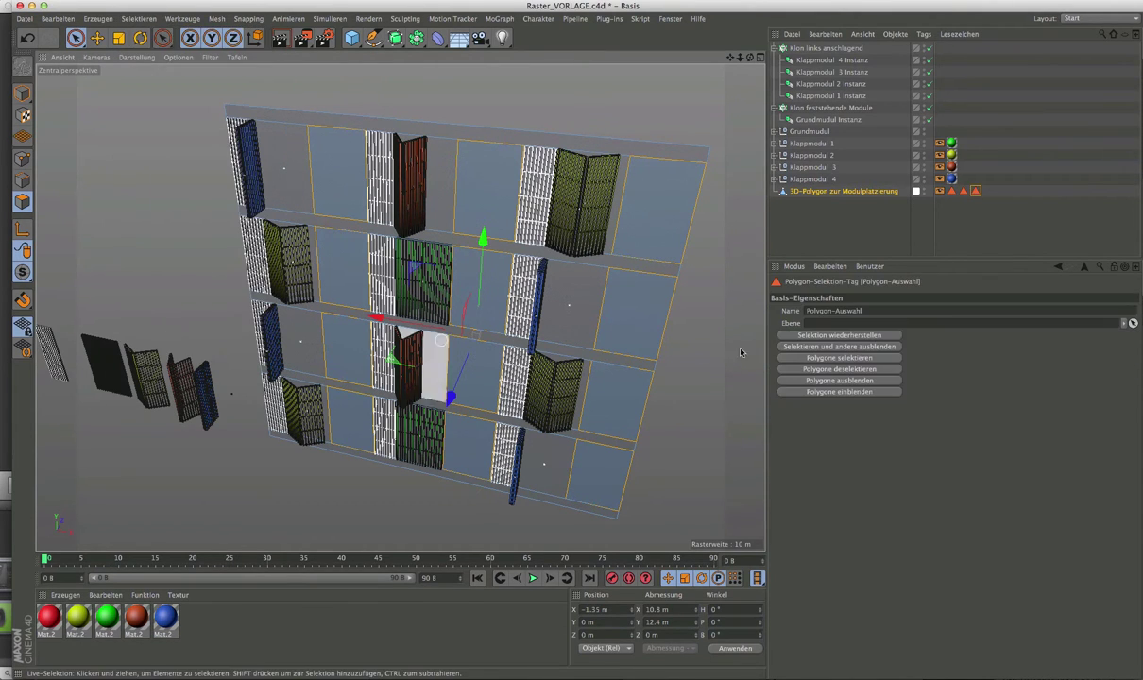
pyautogui.click(879, 311)
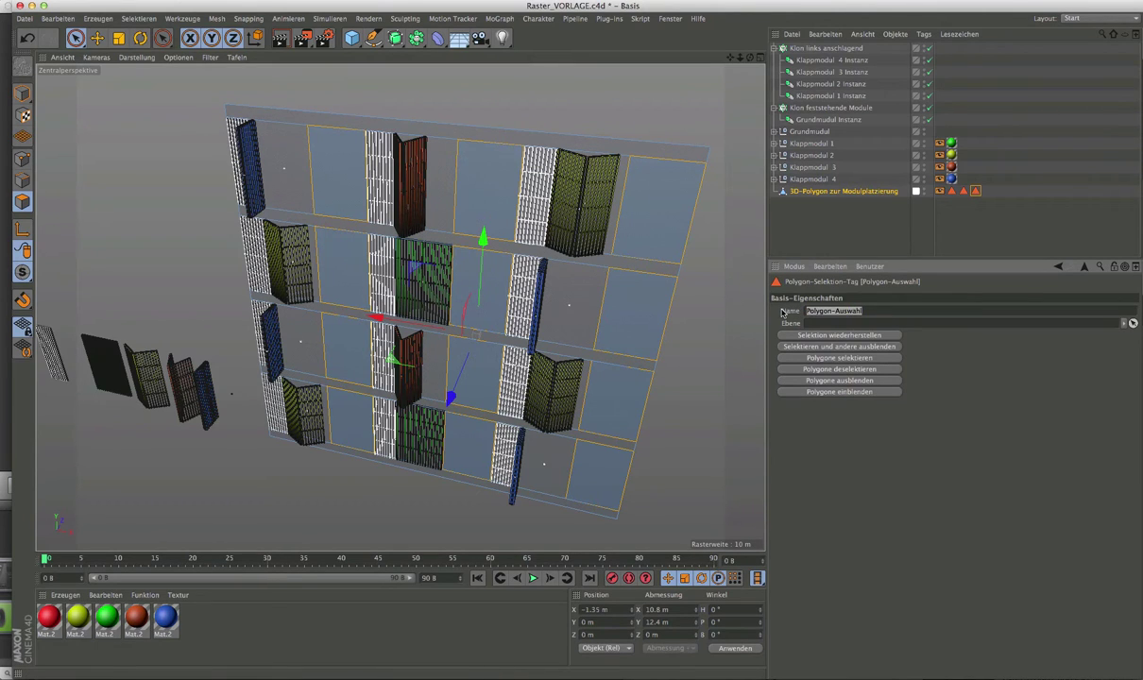
pyautogui.write('red')
pyautogui.press('Return')
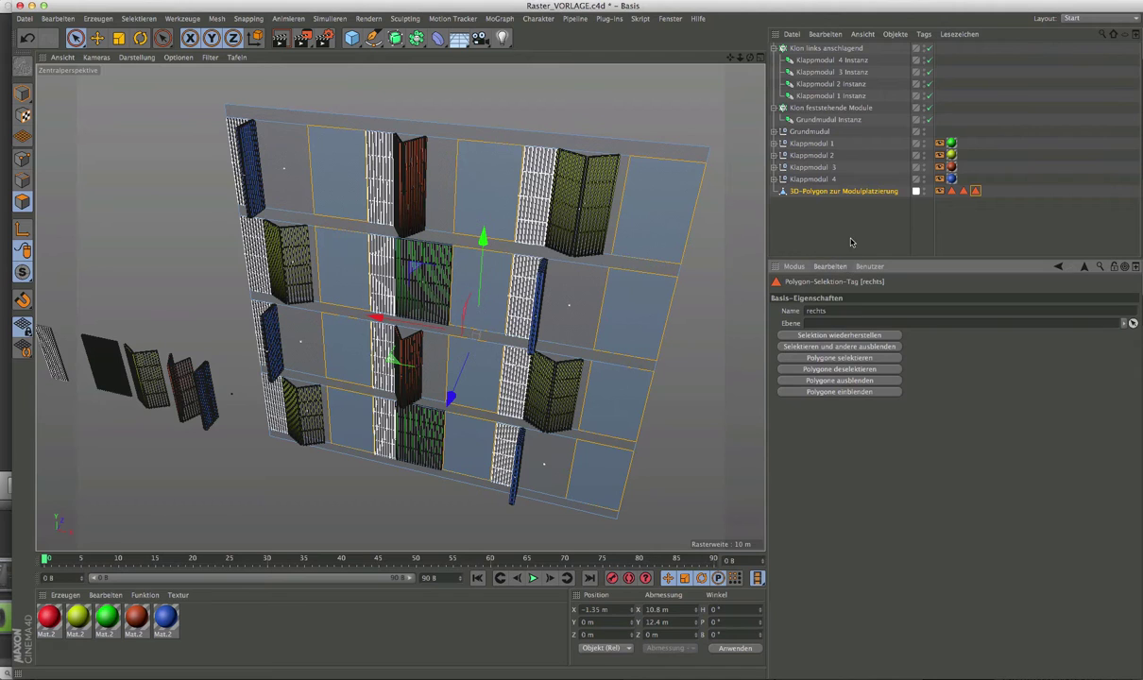
# Duplicate Klon links anschlagend as 'Klon rechts anschlagend' and give it the 'rechts' selection
pyautogui.click(826, 48)
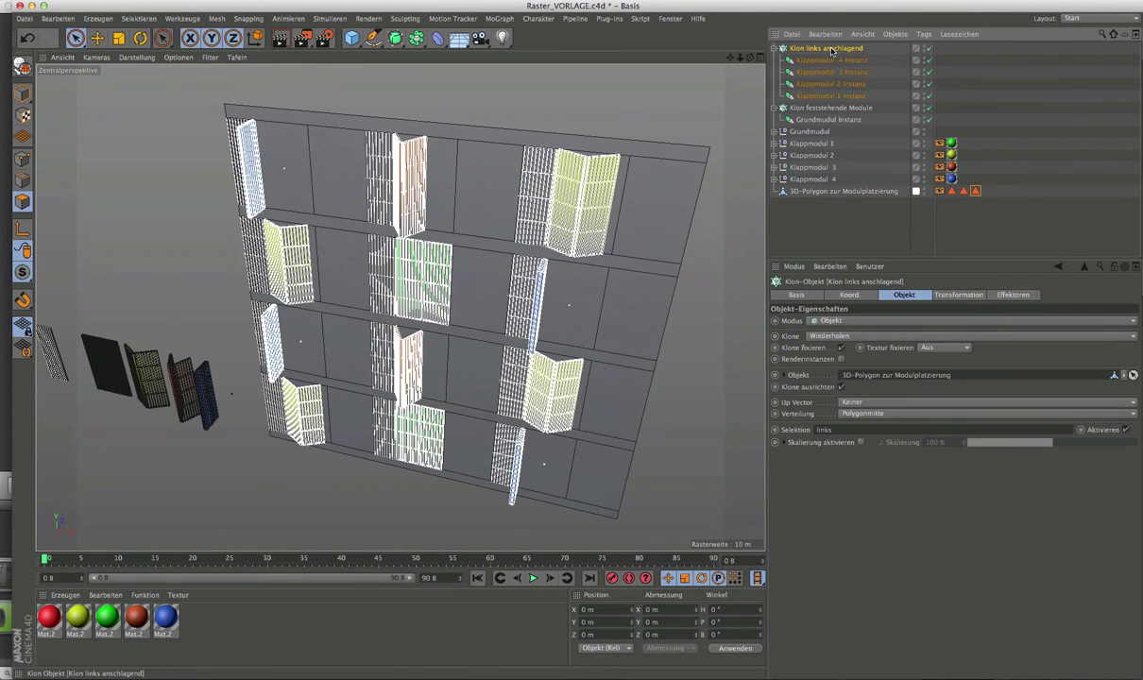
pyautogui.keyDown('ctrl'); pyautogui.moveTo(831, 50); pyautogui.dragTo(803, 49); pyautogui.keyUp('ctrl')
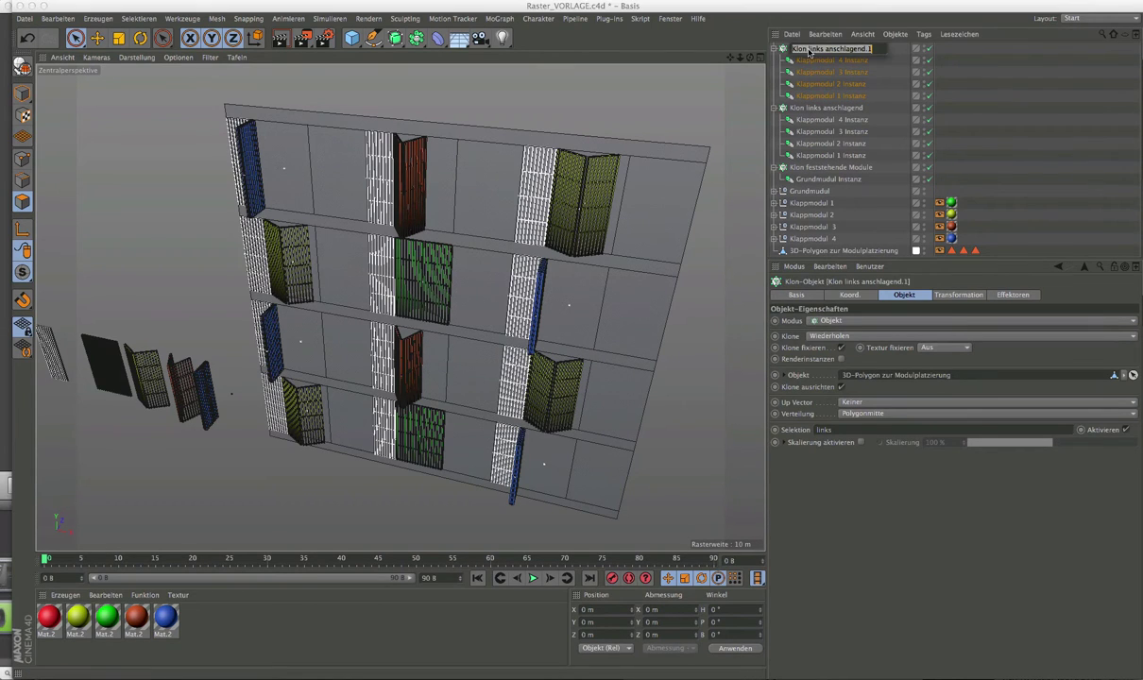
pyautogui.doubleClick(816, 49)
pyautogui.write('rechts')
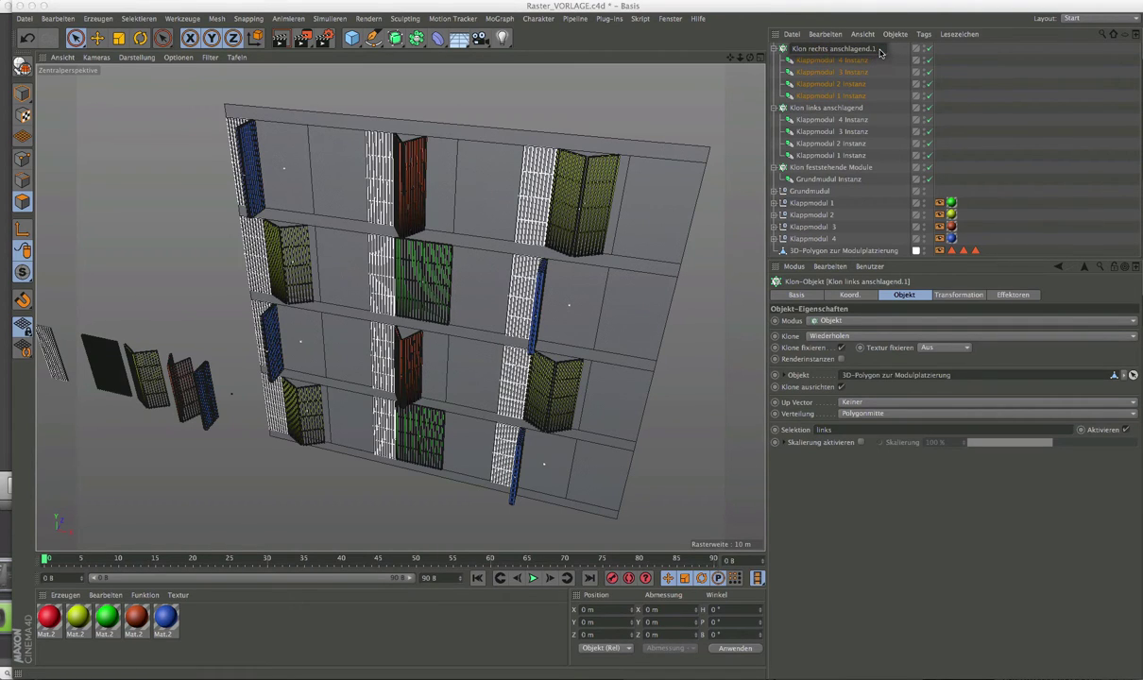
pyautogui.press('Return')
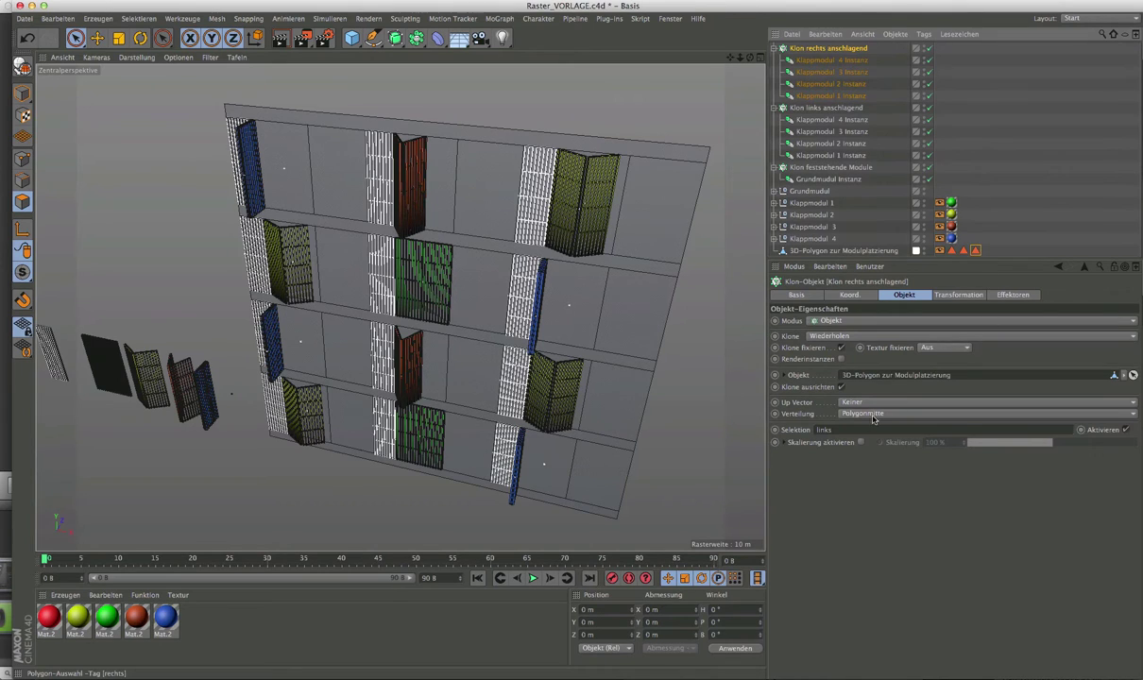
pyautogui.moveTo(976, 338); pyautogui.dragTo(832, 431)
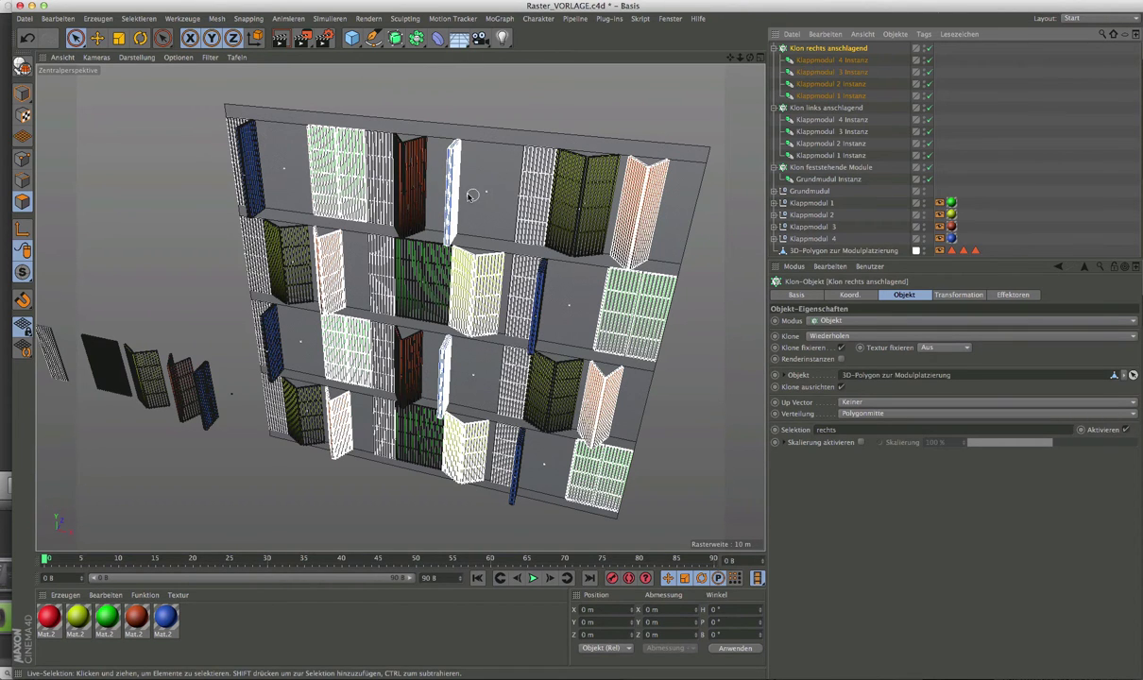
pyautogui.scroll(3, 451, 187)
pyautogui.scroll(3, 468, 195)
pyautogui.scroll(2, 468, 195)
pyautogui.scroll(2, 463, 203)
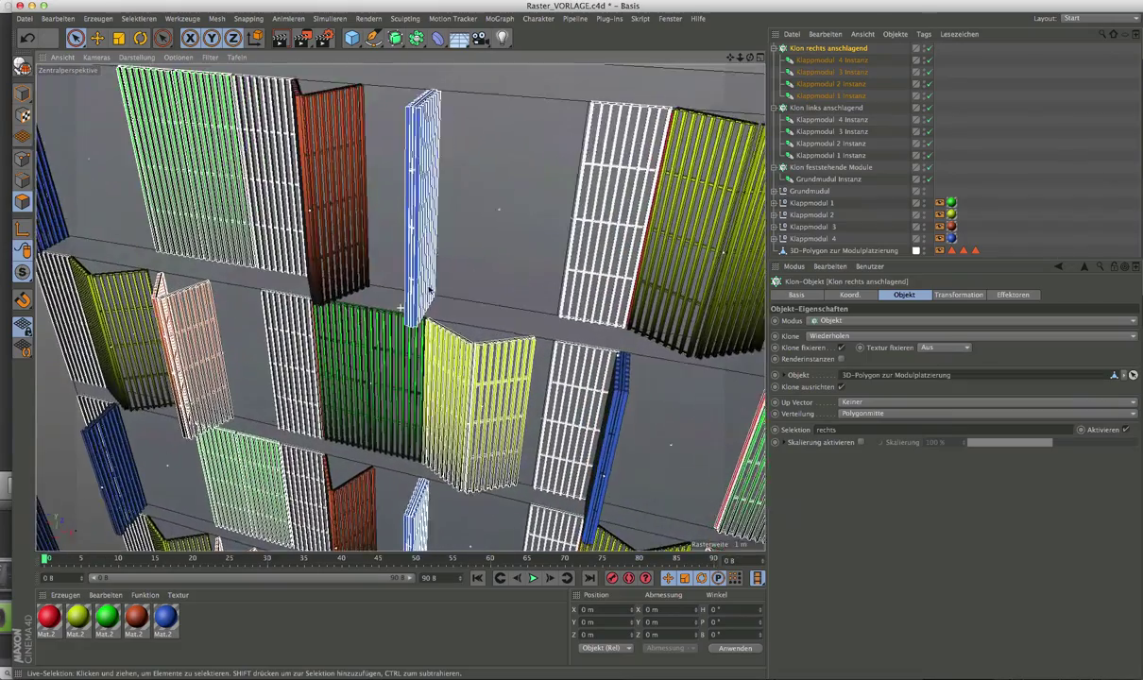
pyautogui.scroll(2, 448, 284)
pyautogui.scroll(1, 472, 307)
pyautogui.moveTo(478, 309)
pyautogui.keyDown('alt'); pyautogui.mouseDown()
pyautogui.moveTo(485, 303)
pyautogui.moveTo(451, 311)
pyautogui.moveTo(460, 321)
pyautogui.moveTo(514, 252)
pyautogui.moveTo(497, 199)
pyautogui.mouseUp(); pyautogui.keyUp('alt')
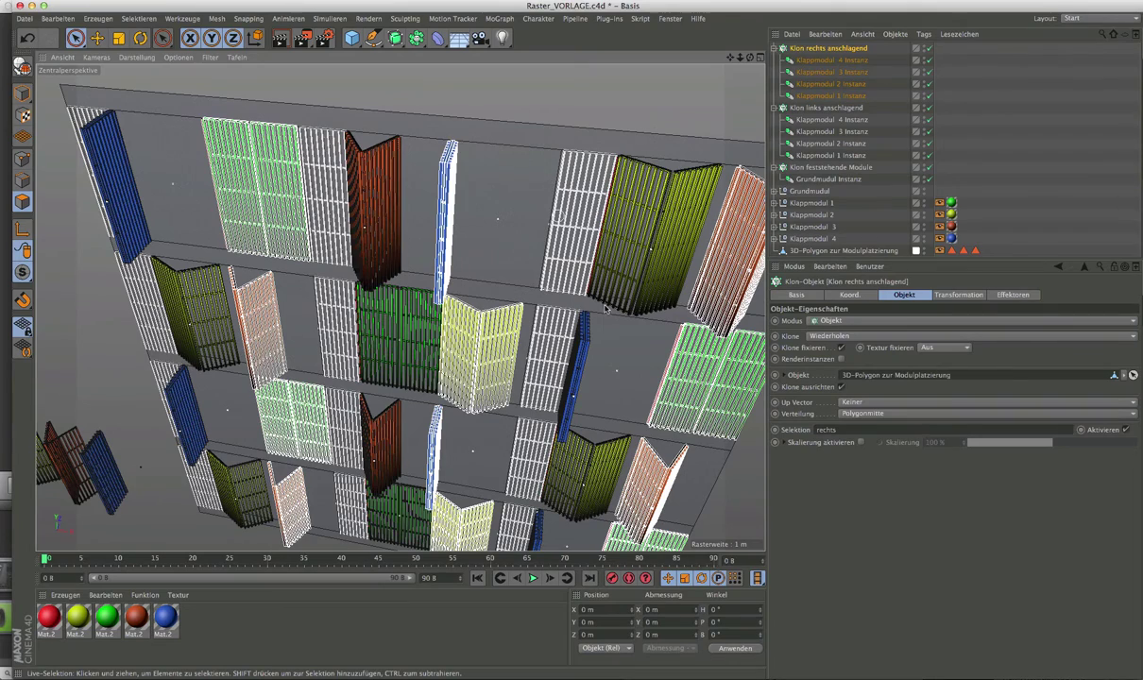
pyautogui.keyDown('alt'); pyautogui.moveTo(538, 319); pyautogui.dragTo(564, 210, button='middle'); pyautogui.keyUp('alt')
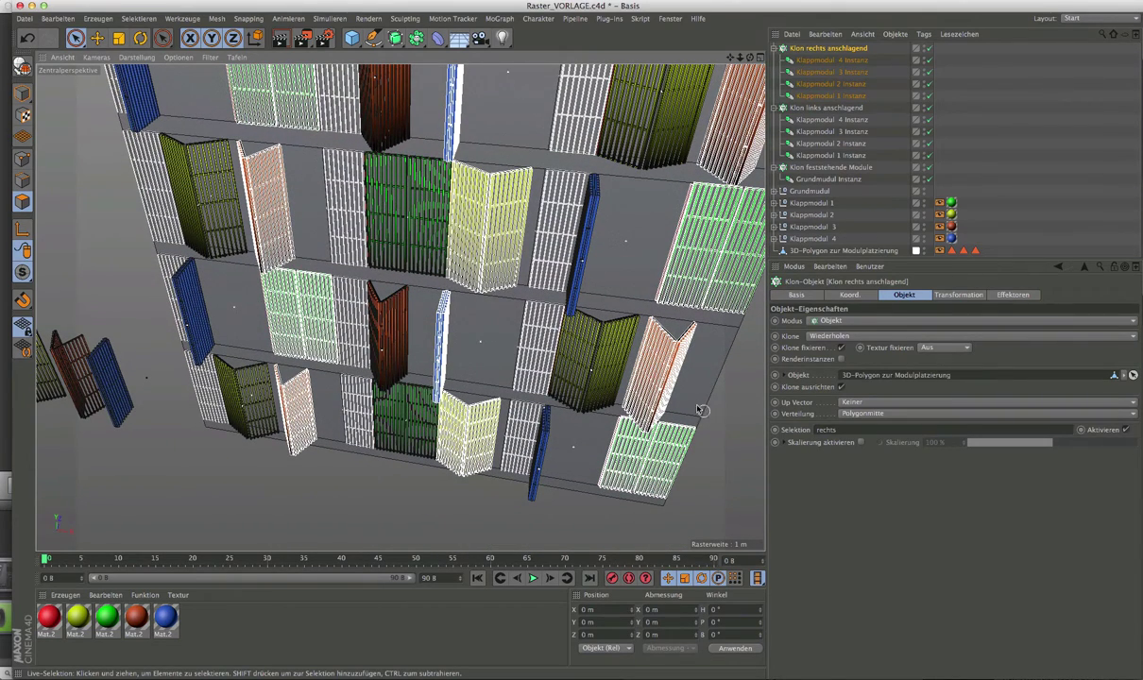
pyautogui.scroll(2, 641, 451)
pyautogui.scroll(3, 641, 451)
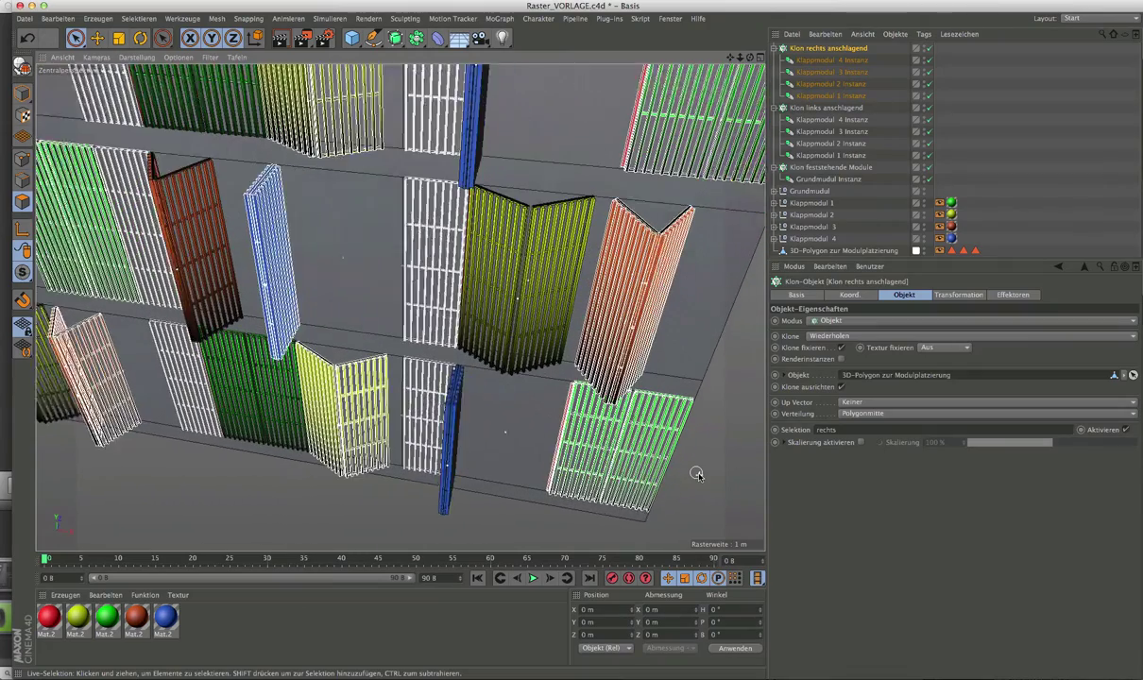
pyautogui.scroll(3, 641, 451)
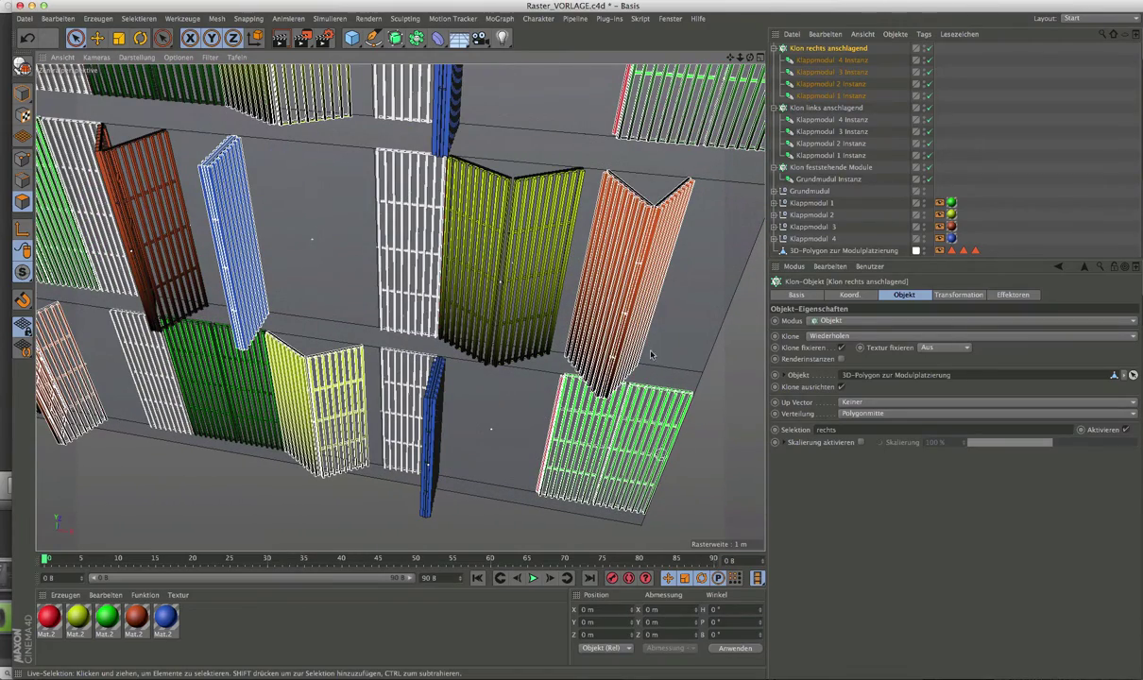
pyautogui.moveTo(645, 292)
pyautogui.keyDown('alt'); pyautogui.mouseDown()
pyautogui.moveTo(535, 318)
pyautogui.moveTo(533, 356)
pyautogui.mouseUp(); pyautogui.keyUp('alt')
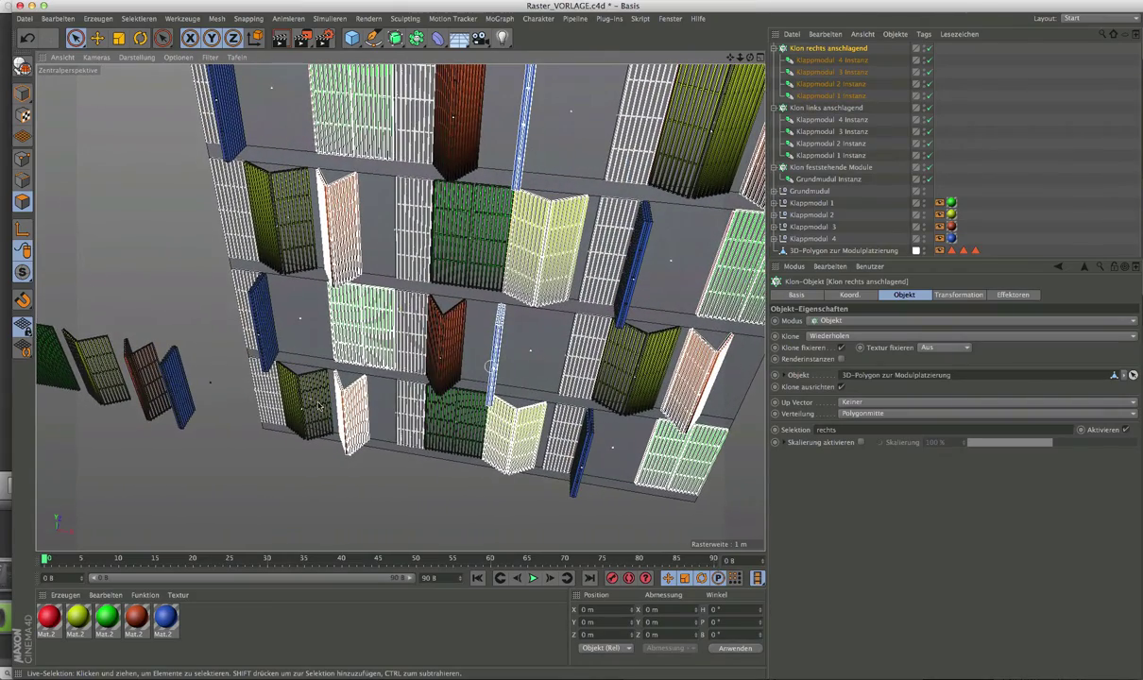
pyautogui.moveTo(164, 371)
pyautogui.keyDown('alt'); pyautogui.mouseDown()
pyautogui.moveTo(51, 373)
pyautogui.moveTo(155, 386)
pyautogui.moveTo(166, 358)
pyautogui.moveTo(229, 364)
pyautogui.mouseUp(); pyautogui.keyUp('alt')
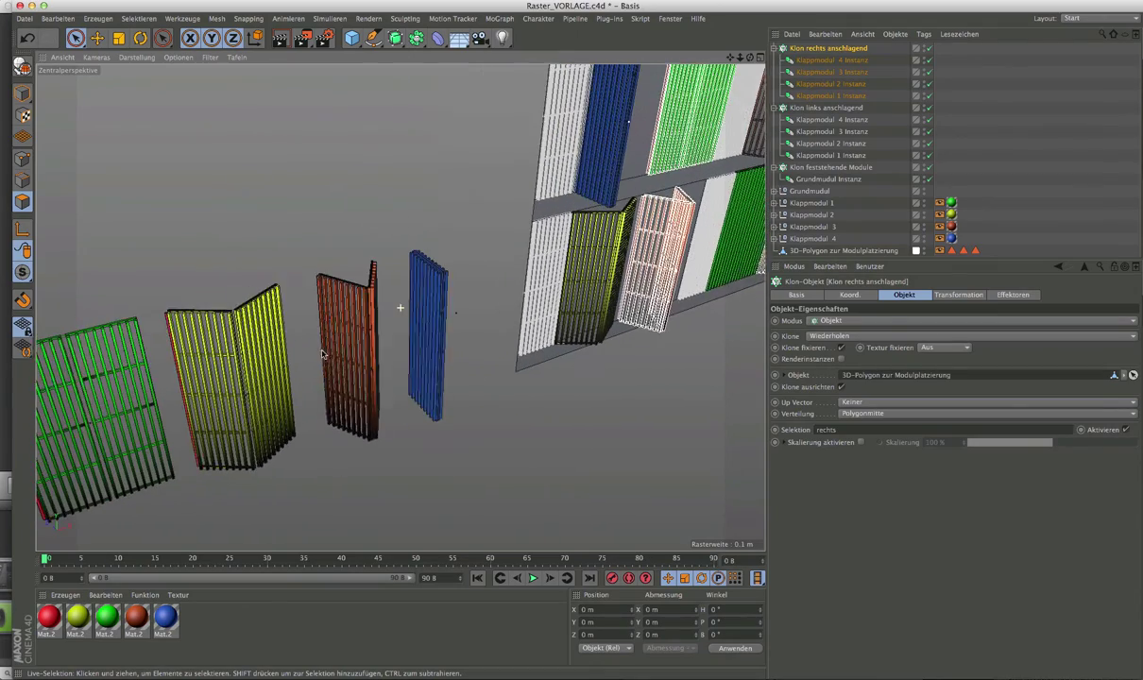
pyautogui.keyDown('alt'); pyautogui.moveTo(114, 344); pyautogui.dragTo(197, 332); pyautogui.keyUp('alt')
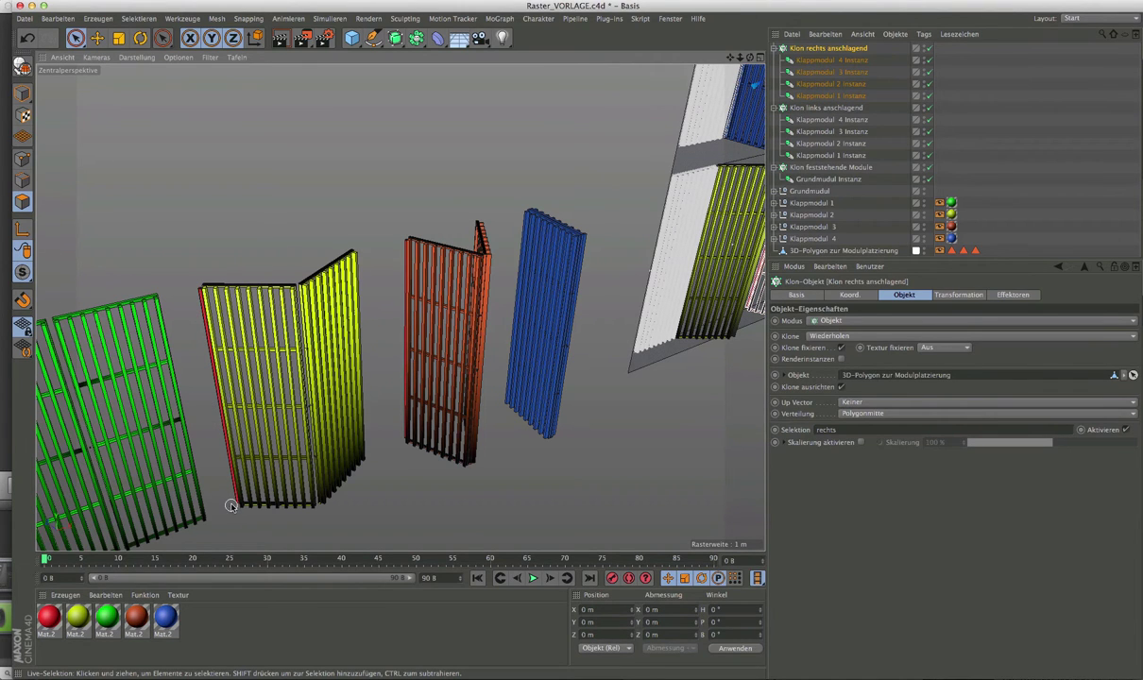
pyautogui.moveTo(198, 269)
pyautogui.keyDown('alt'); pyautogui.mouseDown()
pyautogui.moveTo(422, 233)
pyautogui.moveTo(468, 339)
pyautogui.mouseUp(); pyautogui.keyUp('alt')
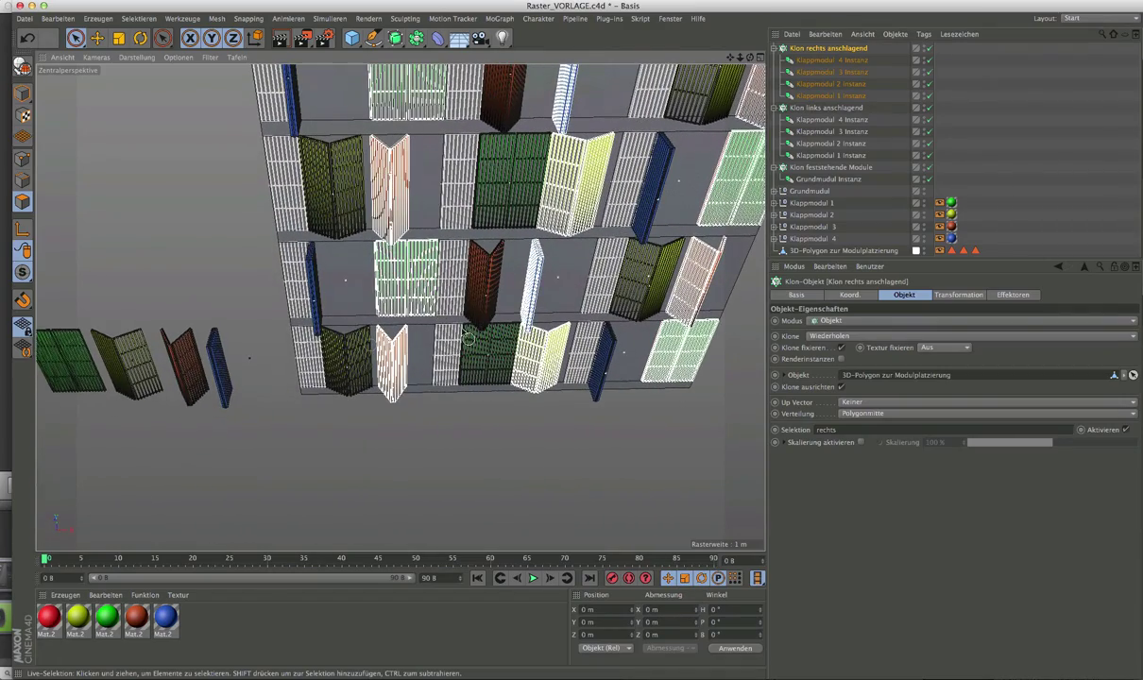
pyautogui.scroll(3, 406, 321)
pyautogui.scroll(3, 392, 316)
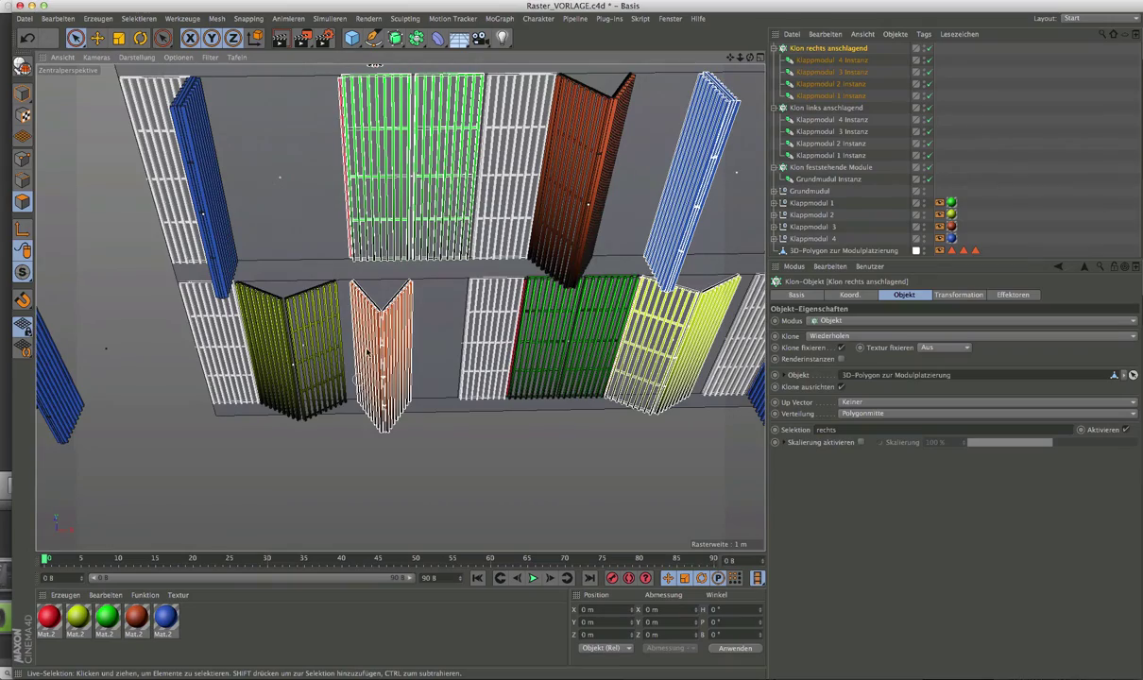
pyautogui.scroll(-2, 367, 351)
pyautogui.scroll(-2, 367, 359)
pyautogui.scroll(-2, 368, 373)
pyautogui.scroll(-2, 369, 386)
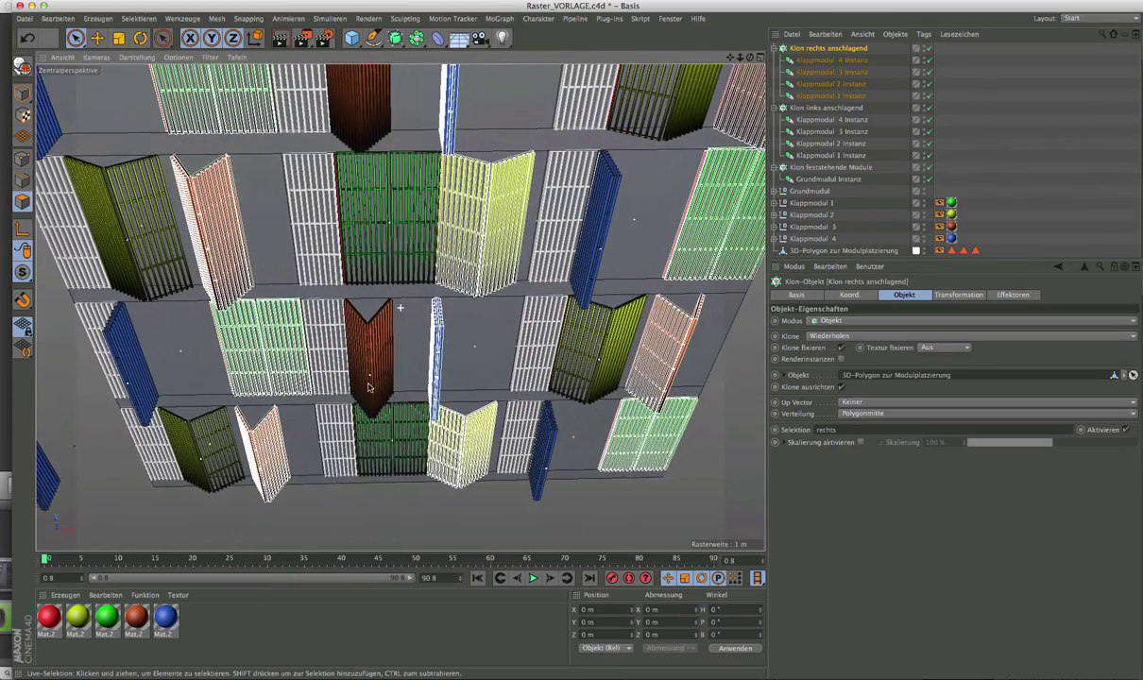
pyautogui.scroll(-2, 369, 387)
pyautogui.scroll(-2, 378, 382)
pyautogui.scroll(-3, 387, 377)
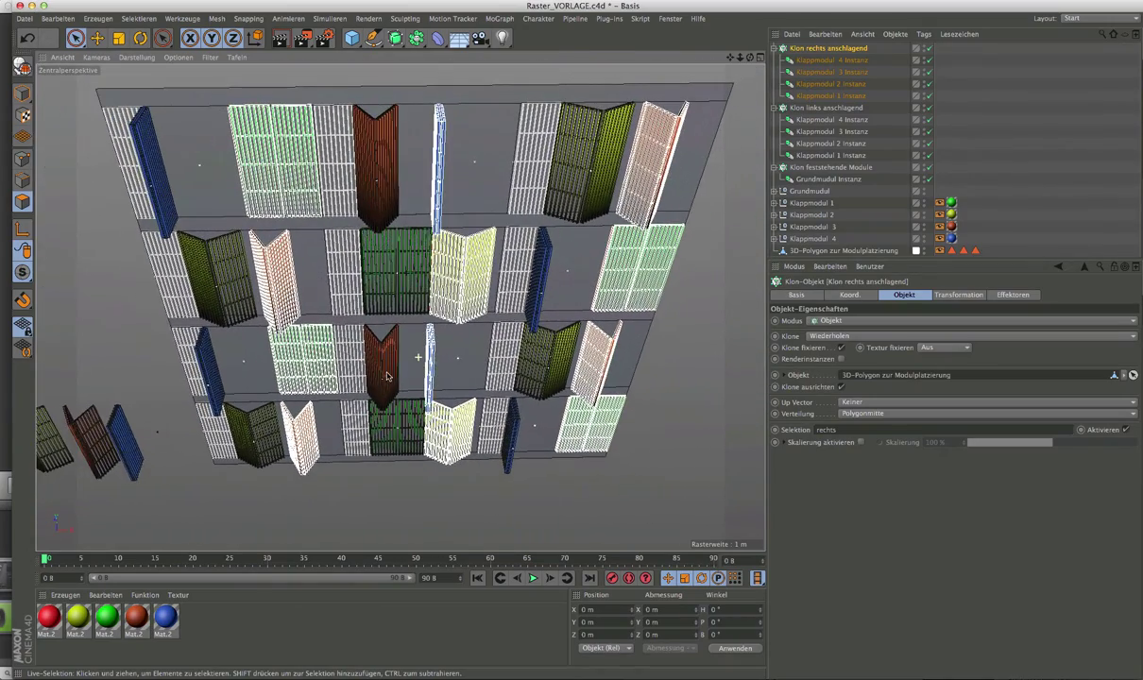
pyautogui.scroll(2, 406, 368)
pyautogui.scroll(1, 423, 377)
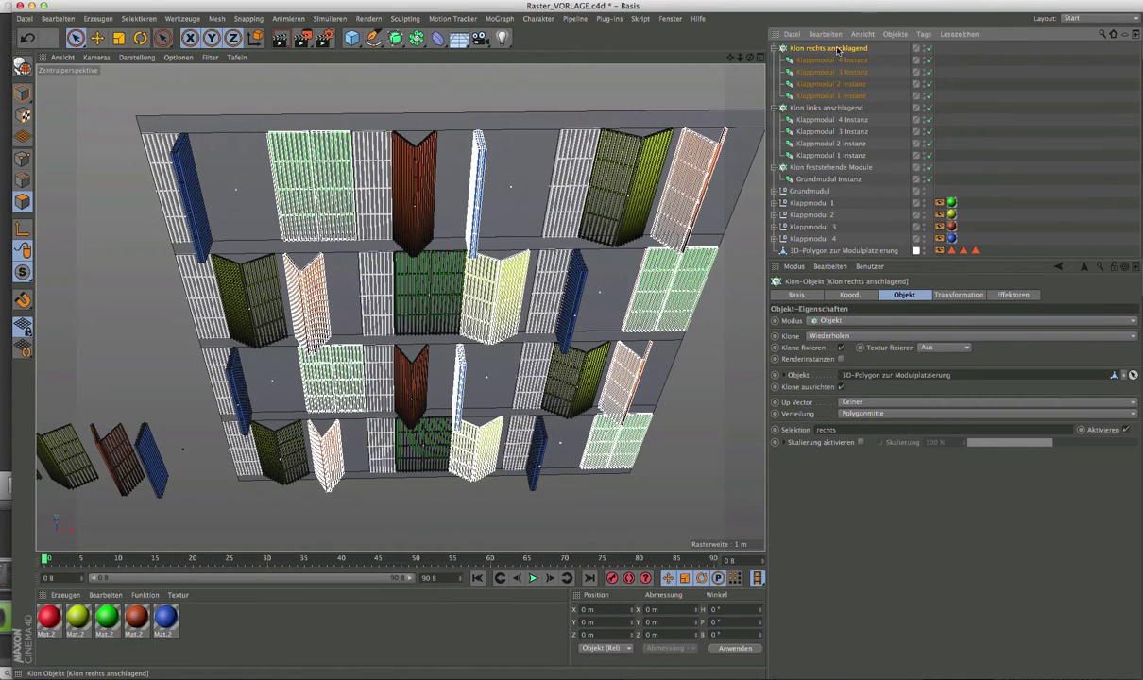
# Bring up the cloner's settings, then zoom and orbit to inspect the folded shutters from below
pyautogui.click(956, 296)
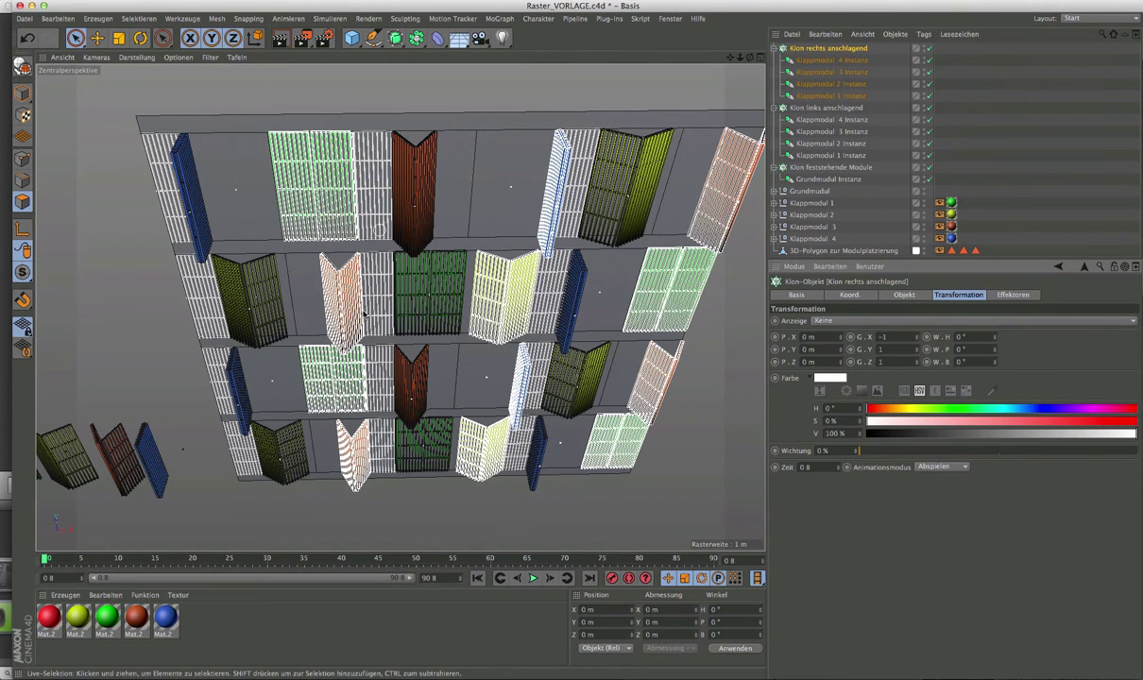
pyautogui.scroll(2, 321, 316)
pyautogui.scroll(2, 378, 288)
pyautogui.scroll(2, 425, 265)
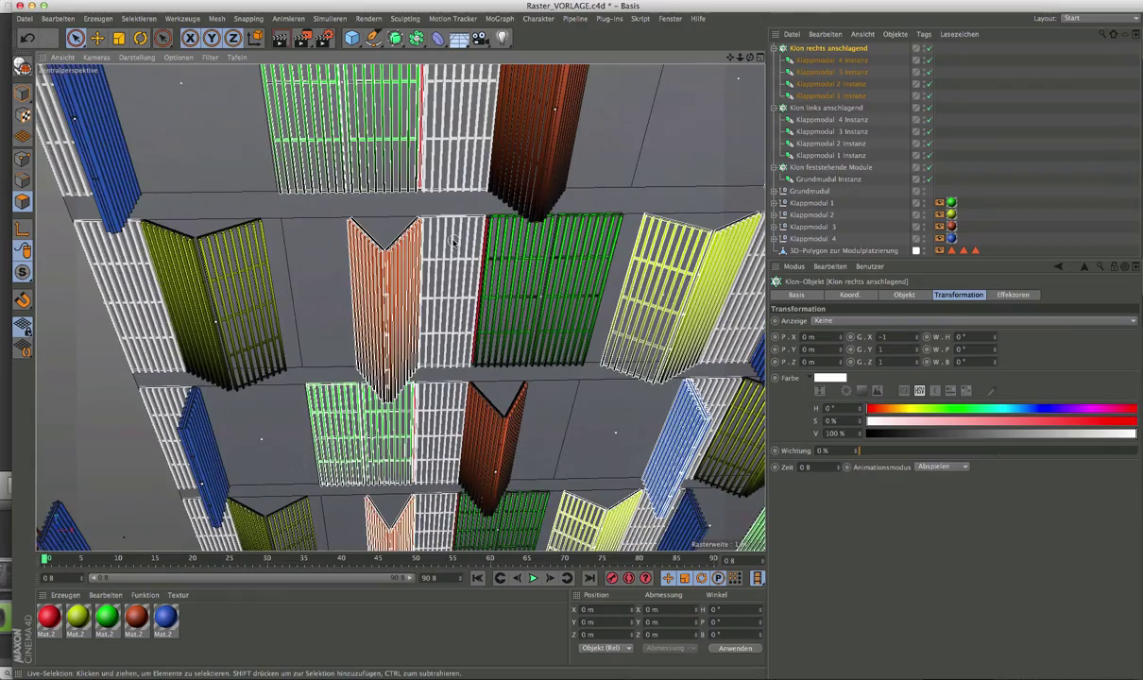
pyautogui.scroll(2, 434, 260)
pyautogui.scroll(-2, 433, 262)
pyautogui.scroll(2, 423, 244)
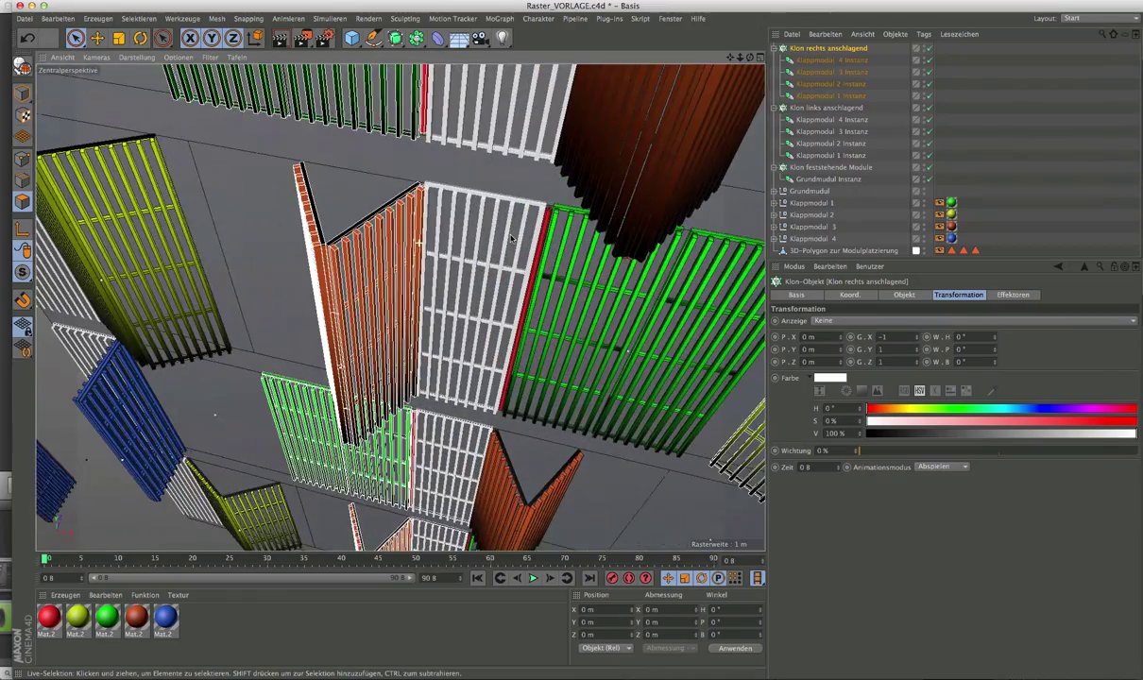
pyautogui.moveTo(422, 244)
pyautogui.keyDown('alt'); pyautogui.mouseDown()
pyautogui.moveTo(589, 231)
pyautogui.moveTo(552, 215)
pyautogui.mouseUp(); pyautogui.keyUp('alt')
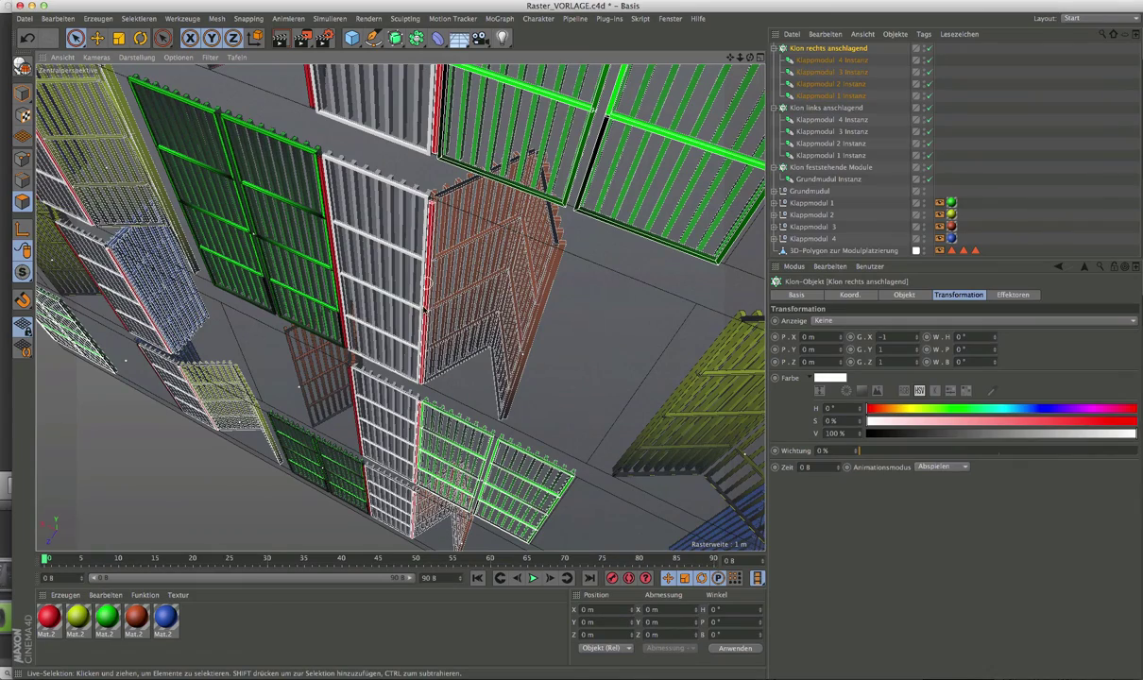
pyautogui.scroll(1, 422, 244)
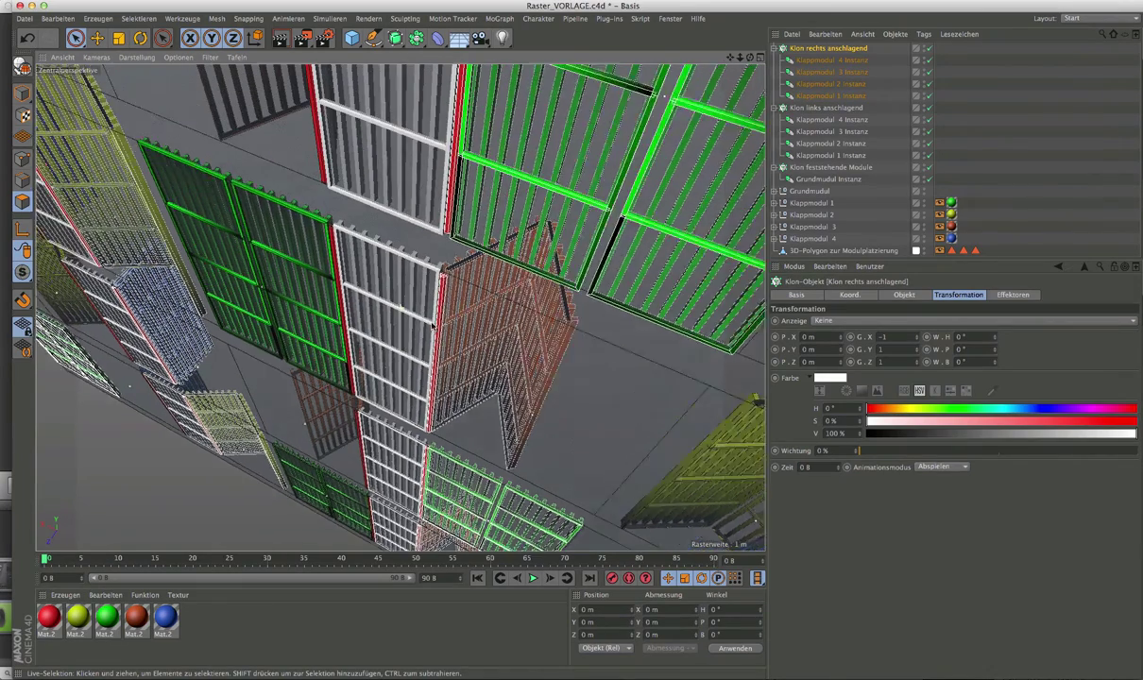
pyautogui.scroll(1, 422, 244)
pyautogui.scroll(1, 423, 243)
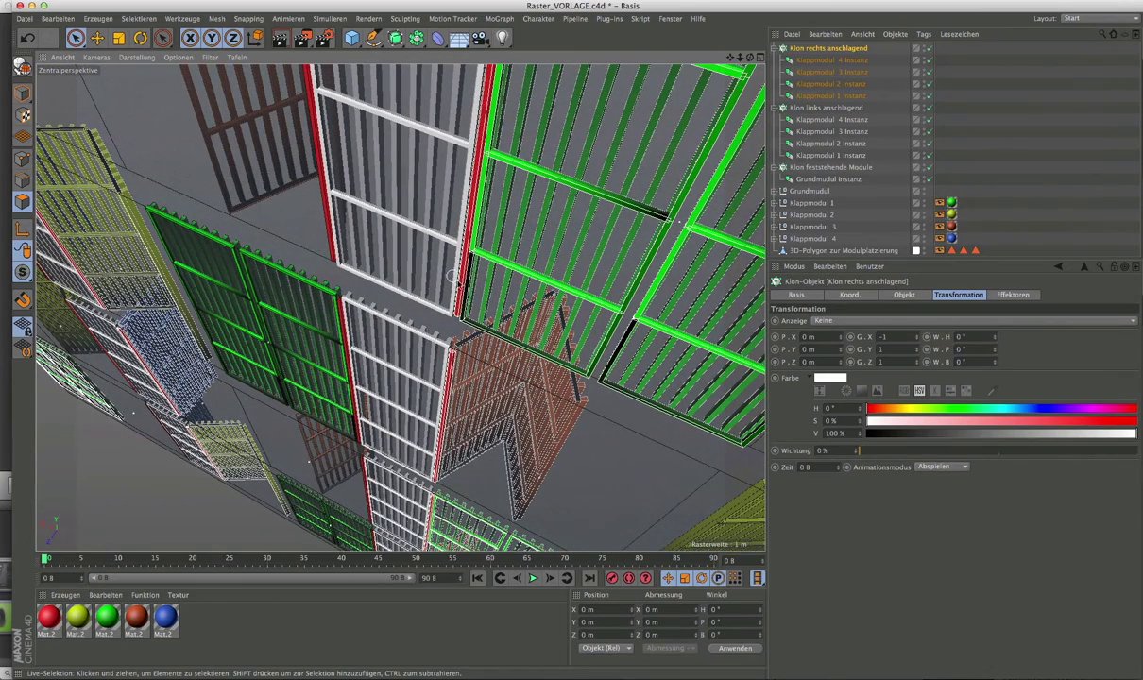
pyautogui.scroll(-2, 437, 251)
pyautogui.keyDown('alt'); pyautogui.moveTo(440, 251); pyautogui.dragTo(430, 252); pyautogui.keyUp('alt')
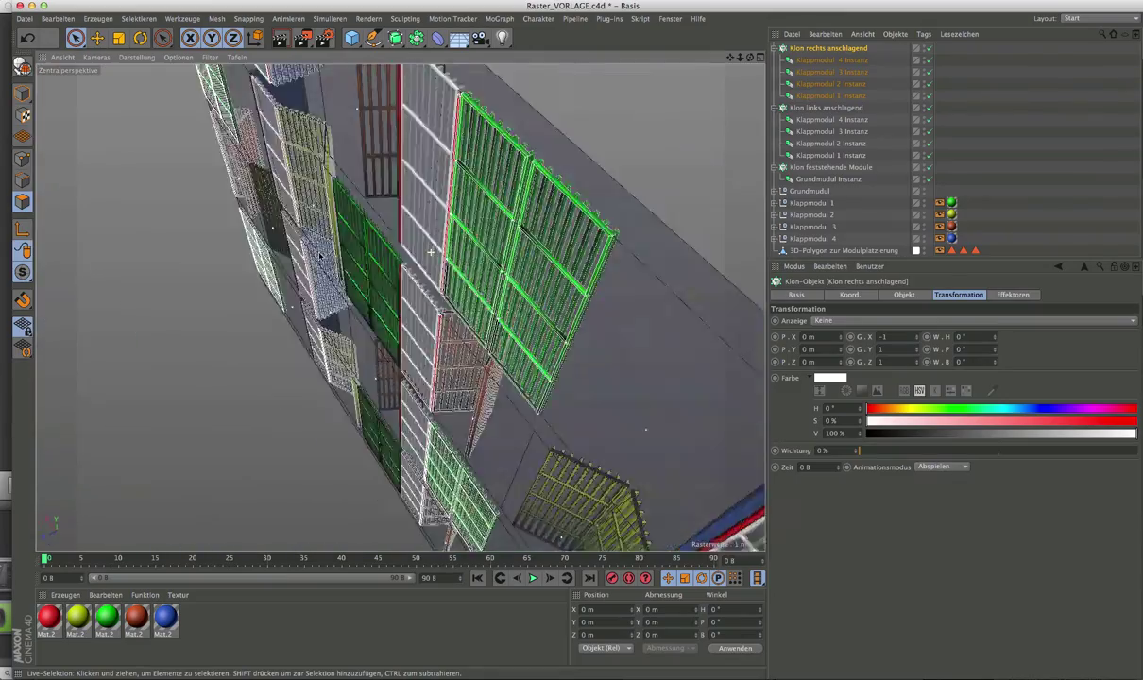
pyautogui.moveTo(319, 255)
pyautogui.keyDown('alt'); pyautogui.mouseDown()
pyautogui.moveTo(415, 342)
pyautogui.moveTo(491, 312)
pyautogui.mouseUp(); pyautogui.keyUp('alt')
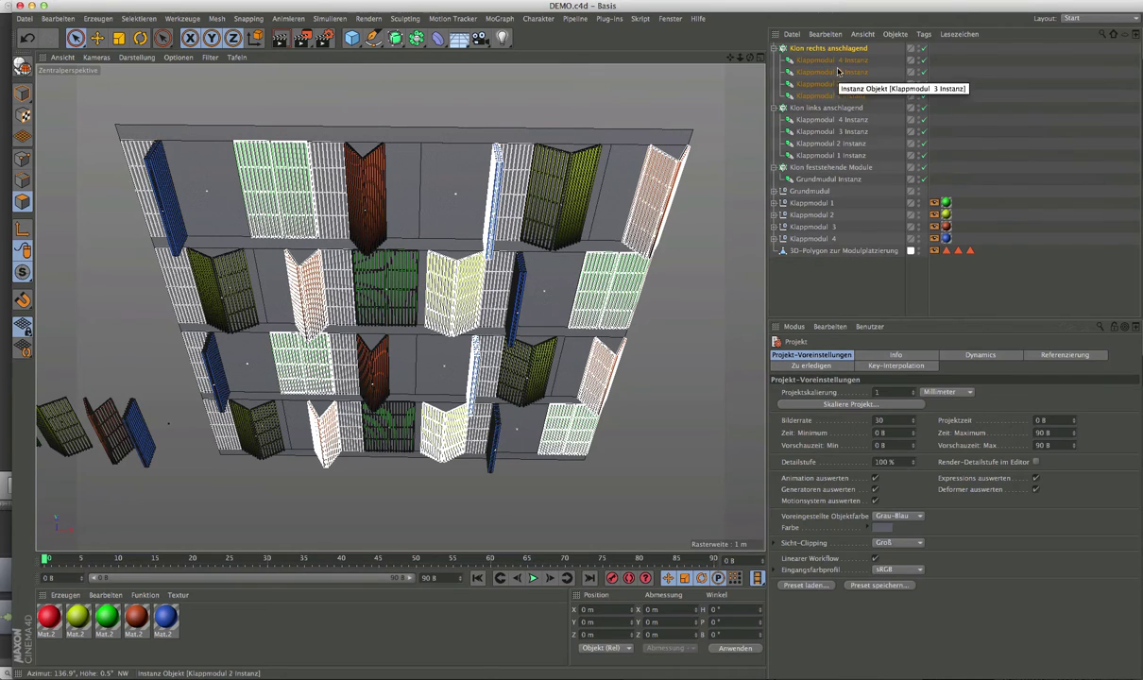
# Collapse the three Klon groups and add a Null just below Klon feststehende Module
pyautogui.click(774, 48)
pyautogui.click(775, 59)
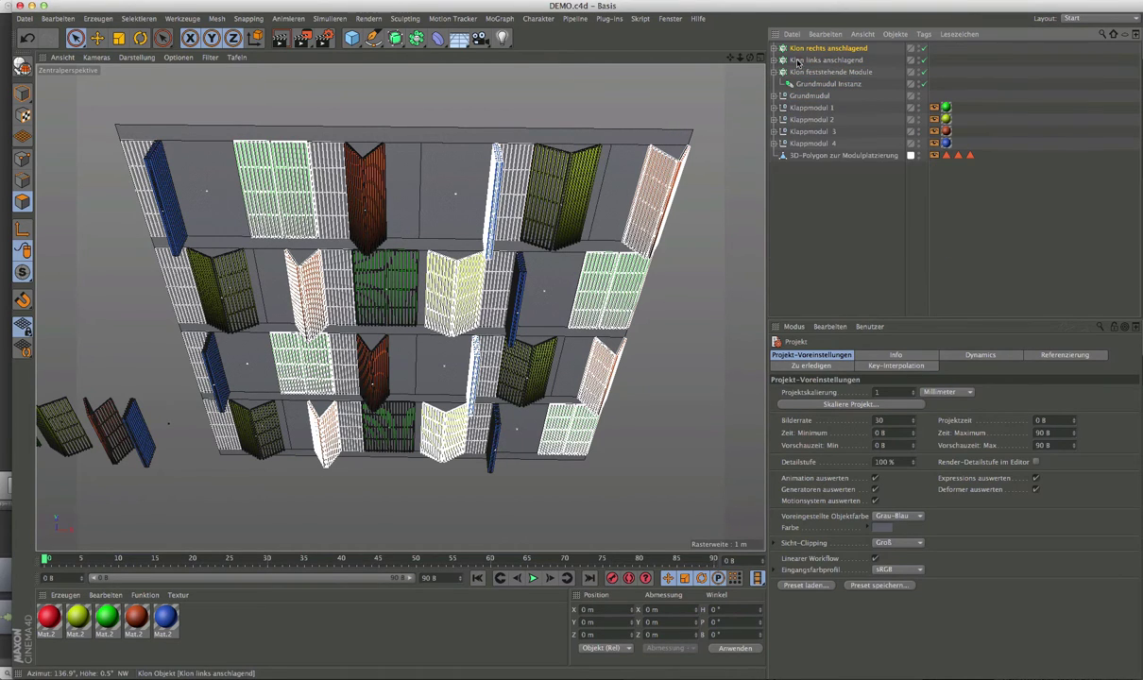
pyautogui.click(774, 72)
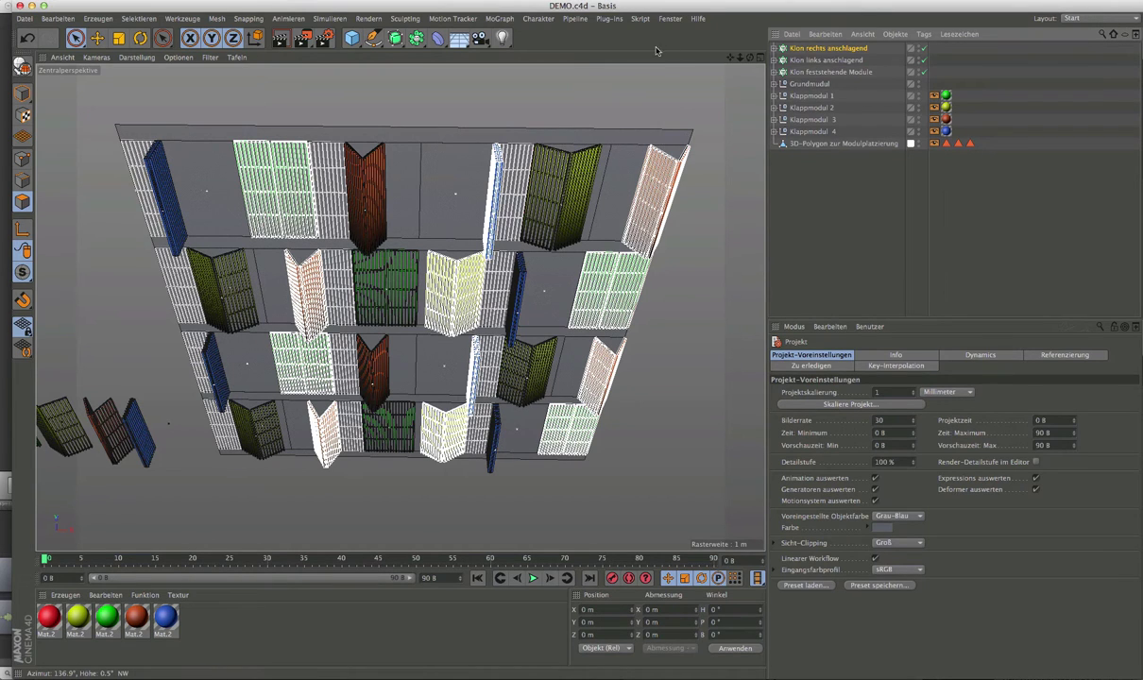
pyautogui.moveTo(362, 45); pyautogui.dragTo(378, 54)
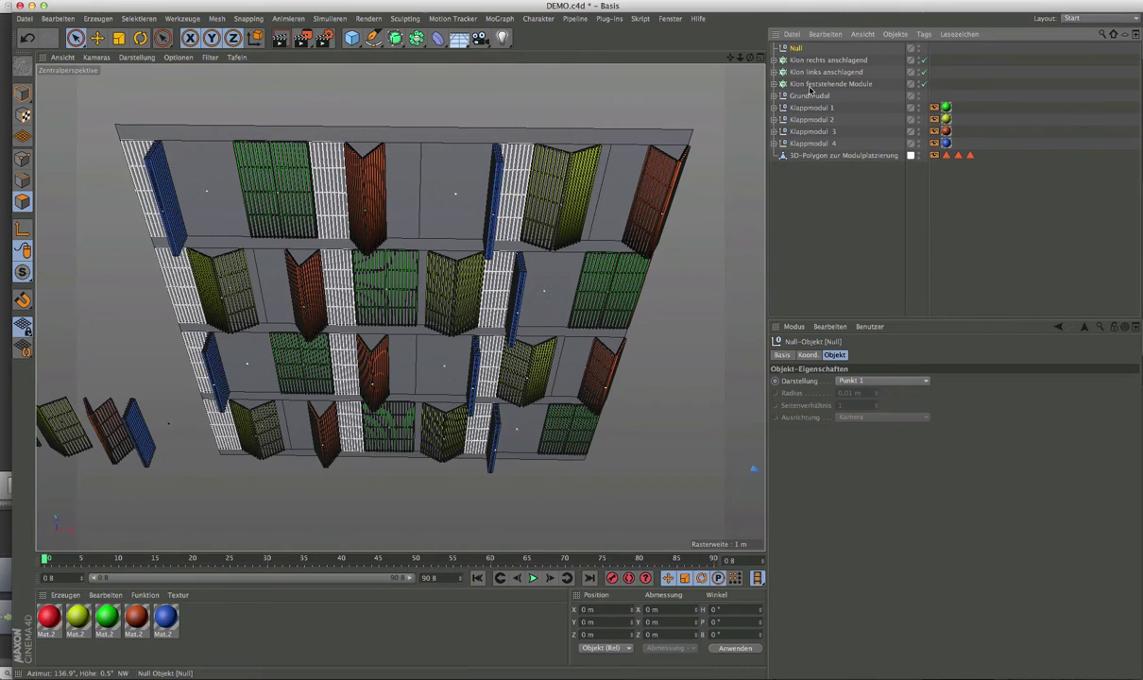
pyautogui.moveTo(803, 95); pyautogui.dragTo(808, 88)
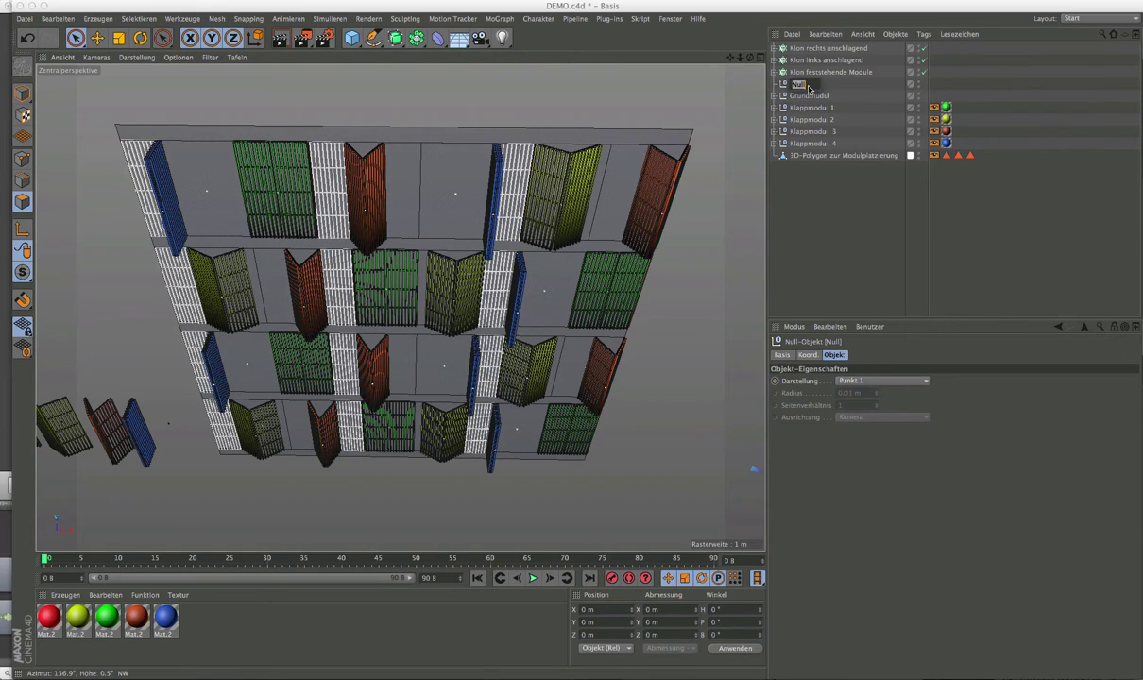
# Rename the new Null to 'MASTEROBJEKTE'
pyautogui.write('MS')
pyautogui.press('BackSpace')
pyautogui.write('AS')
pyautogui.press('Return')
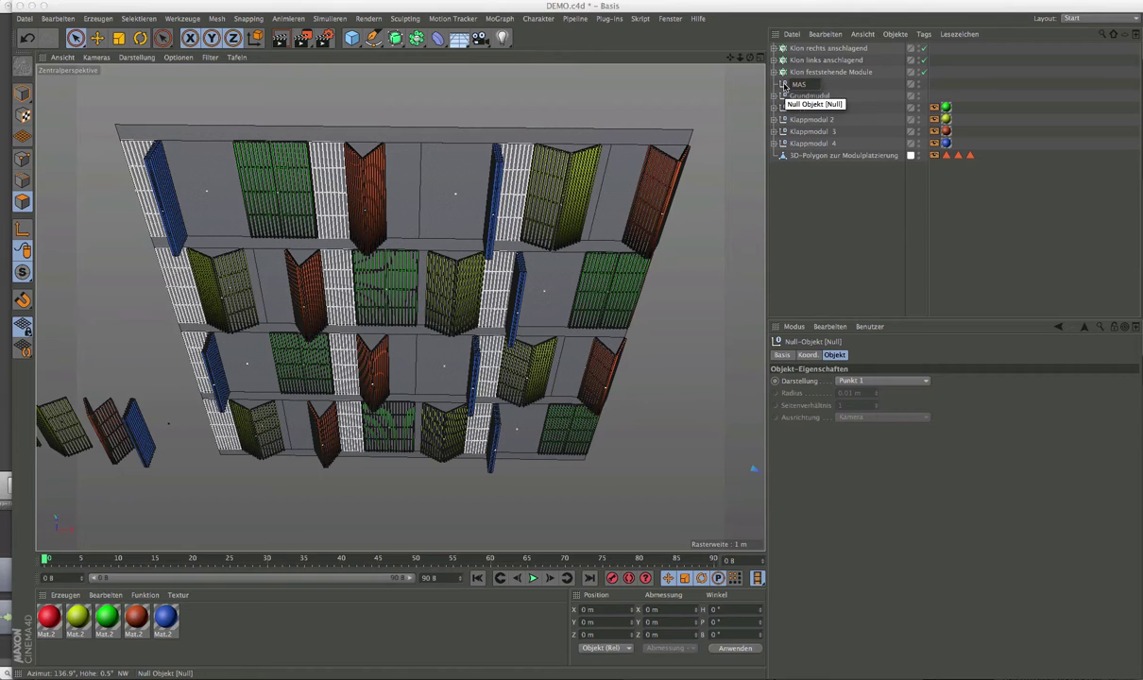
pyautogui.write('TER')
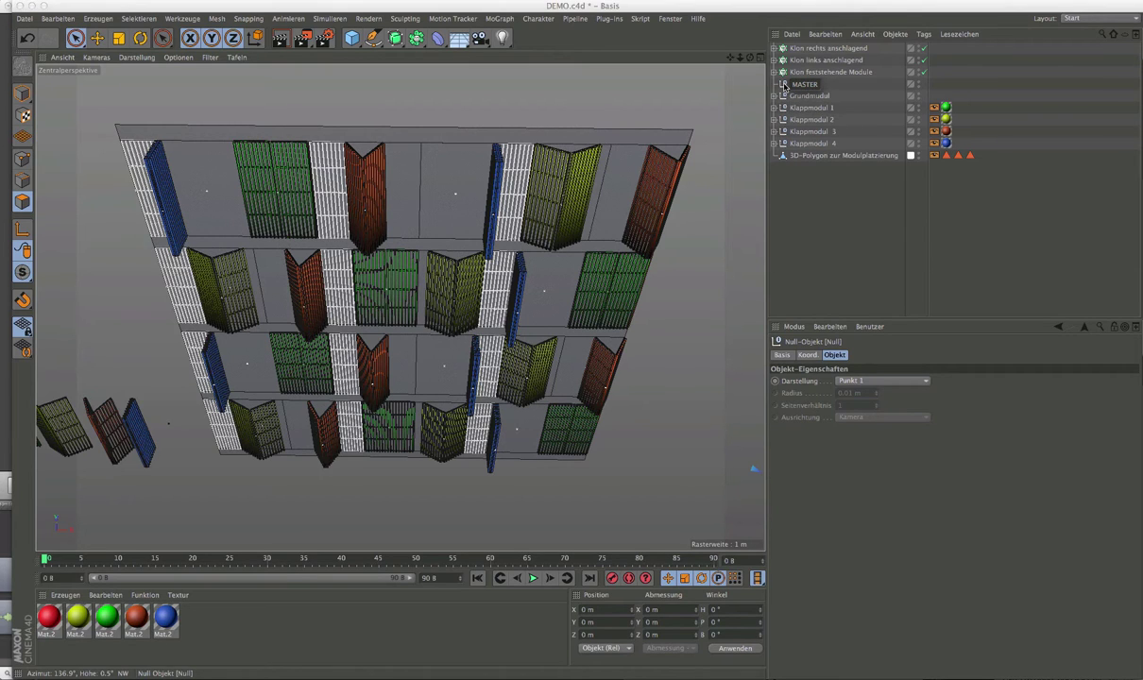
pyautogui.write('C')
pyautogui.write('EKTE')
pyautogui.press('Return')
# Move Grundmodul and Klappmodul 1–4 into MASTEROBJEKTE and hide it in the viewport
pyautogui.moveTo(848, 96); pyautogui.dragTo(794, 143)
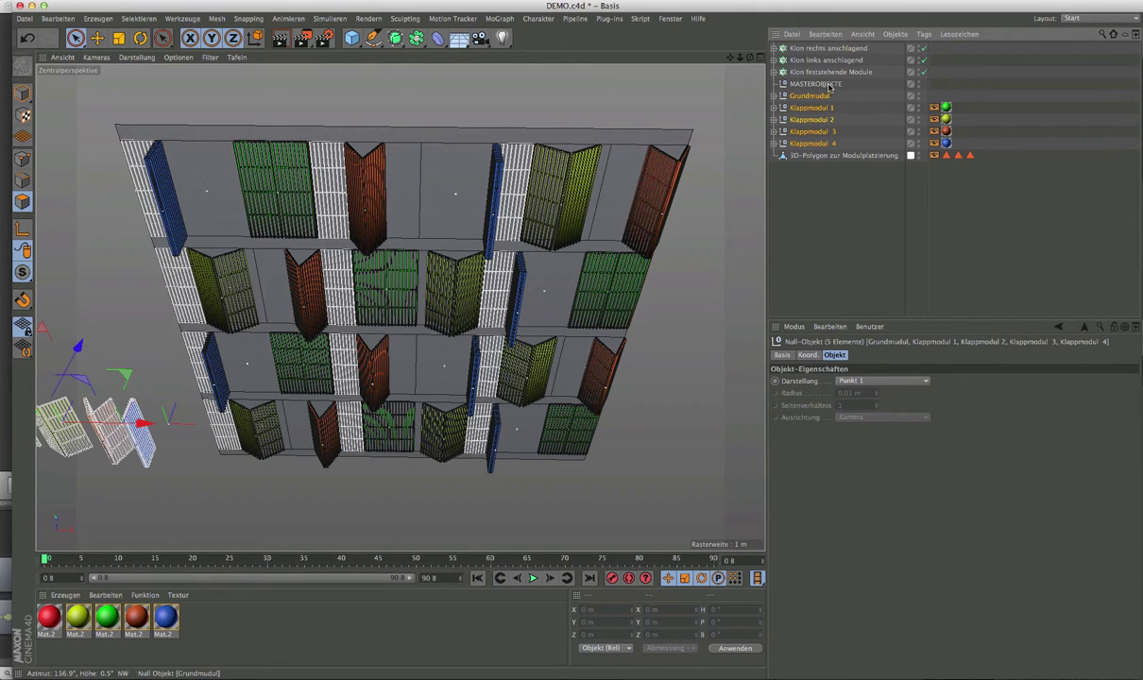
pyautogui.moveTo(831, 86); pyautogui.dragTo(829, 87)
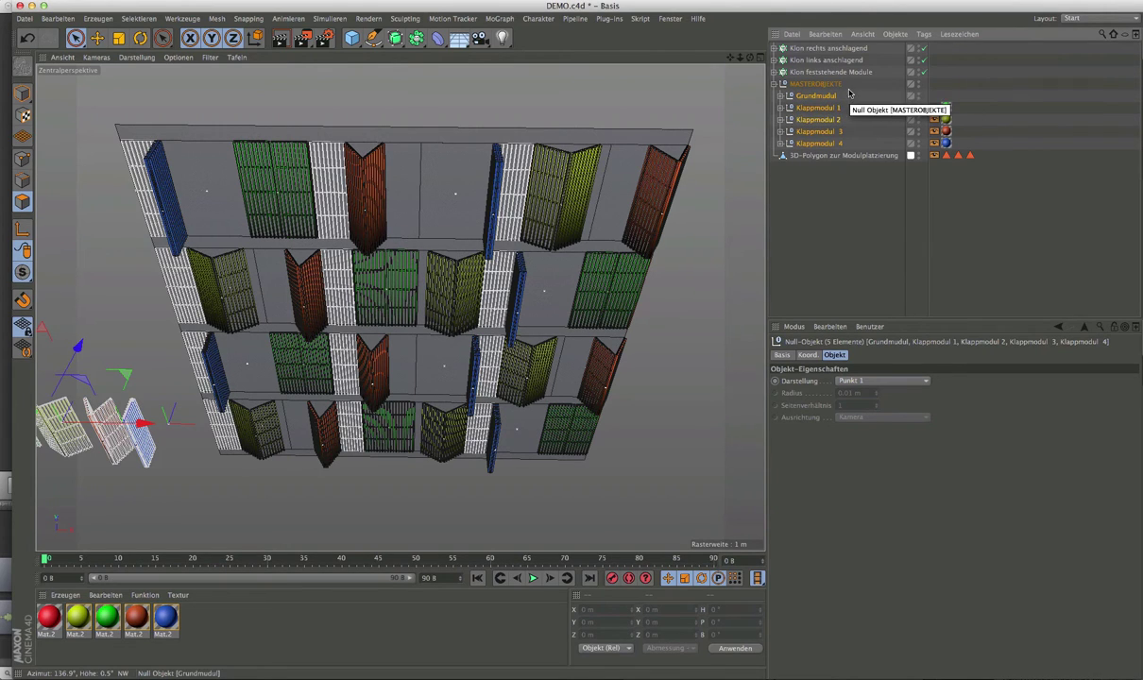
pyautogui.click(918, 85)
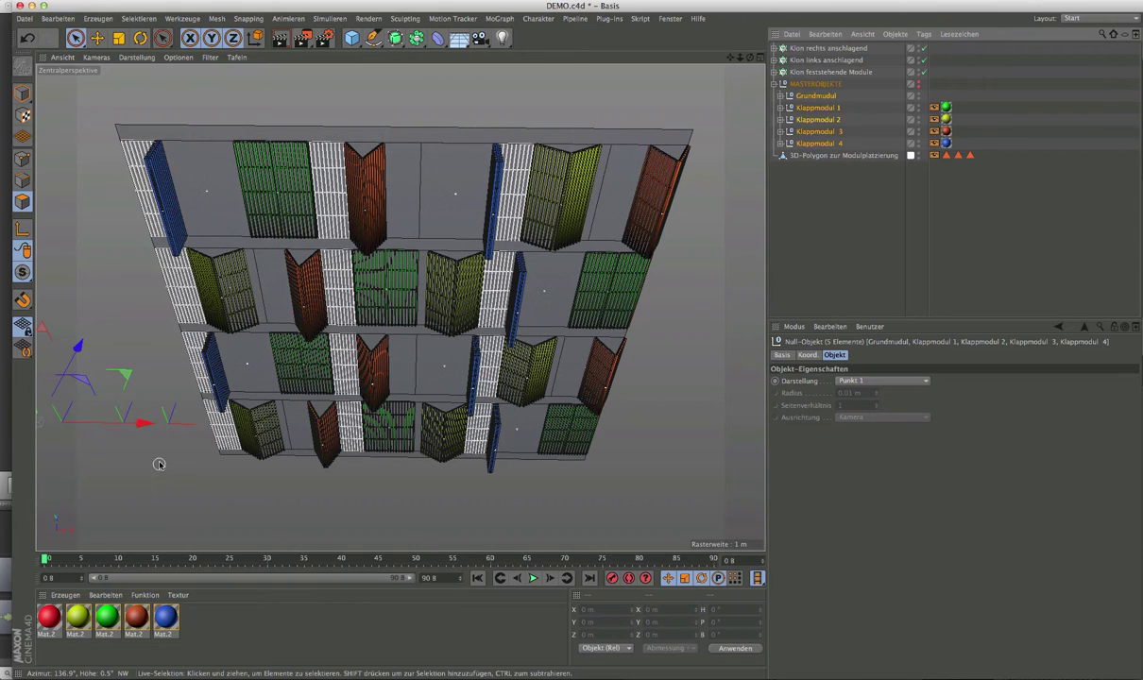
# Hide MASTEROBJEKTE from the render, collapse it, and select all five top-level facade objects
pyautogui.click(724, 215)
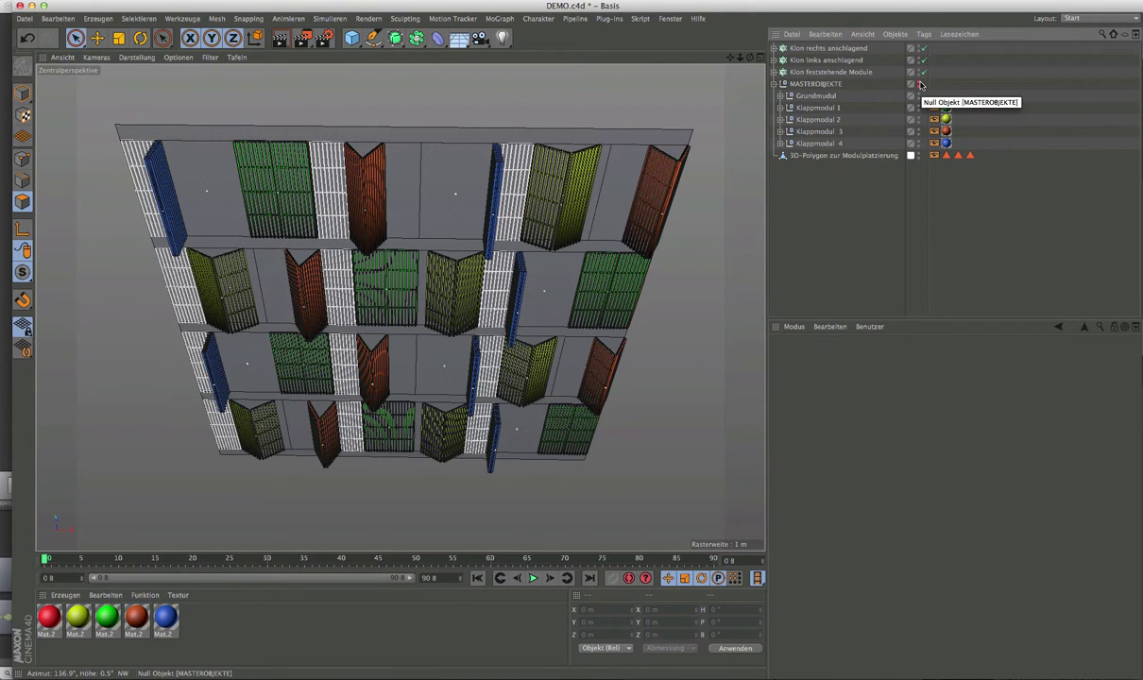
pyautogui.click(919, 84)
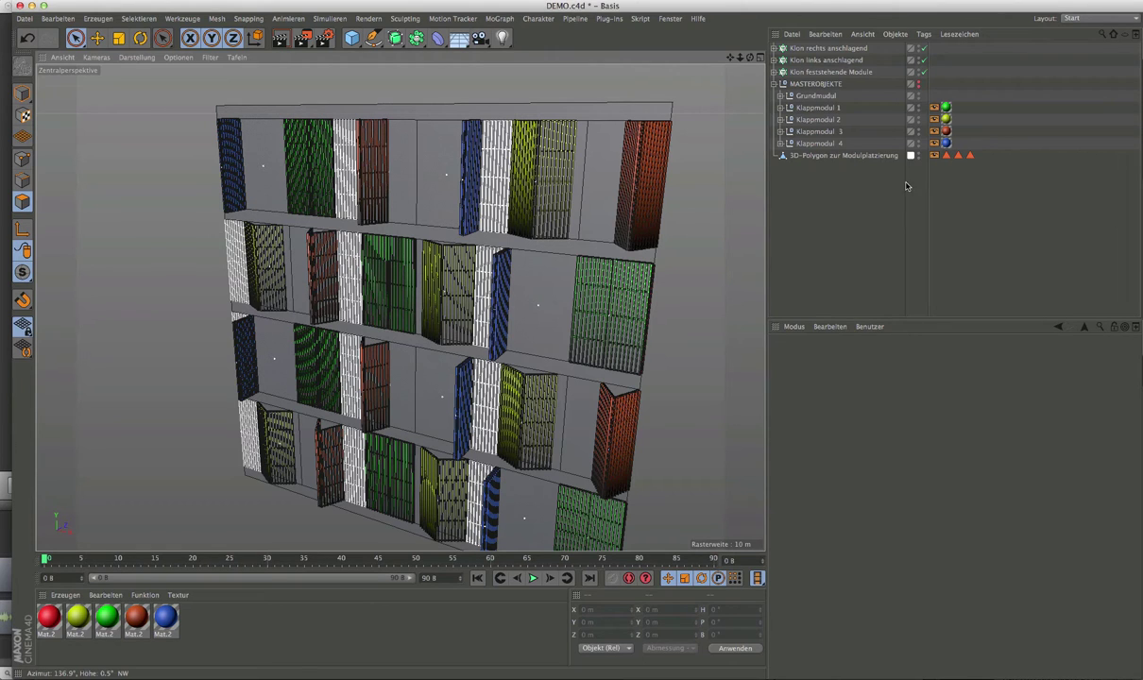
pyautogui.click(782, 84)
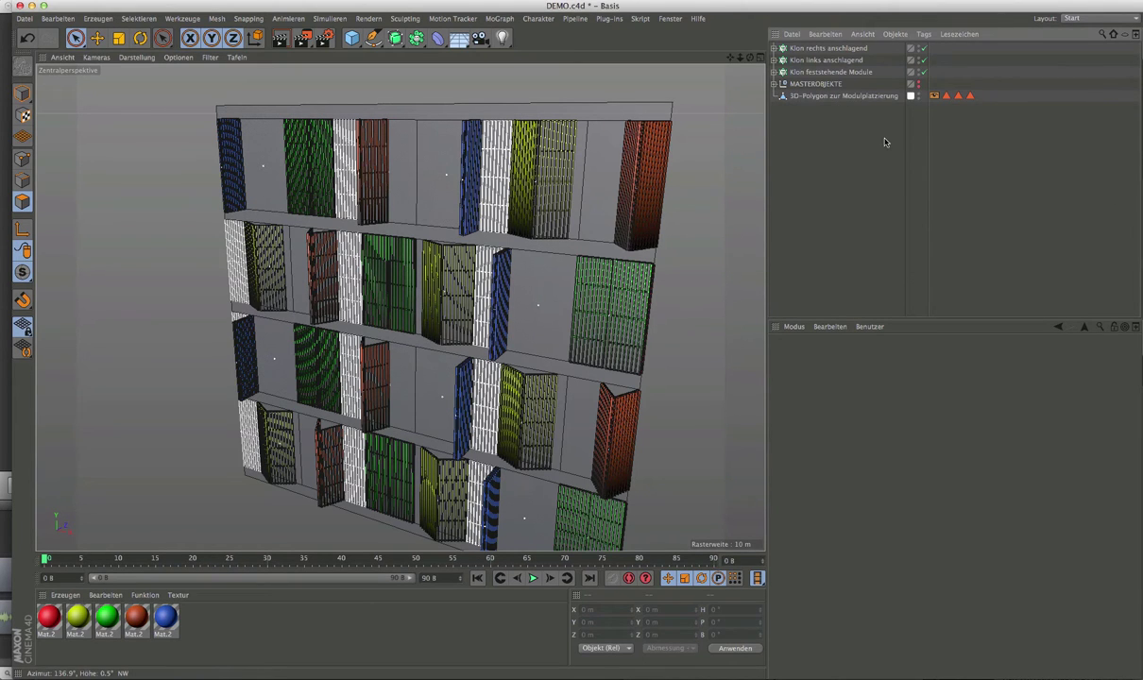
pyautogui.moveTo(820, 138); pyautogui.dragTo(755, 41)
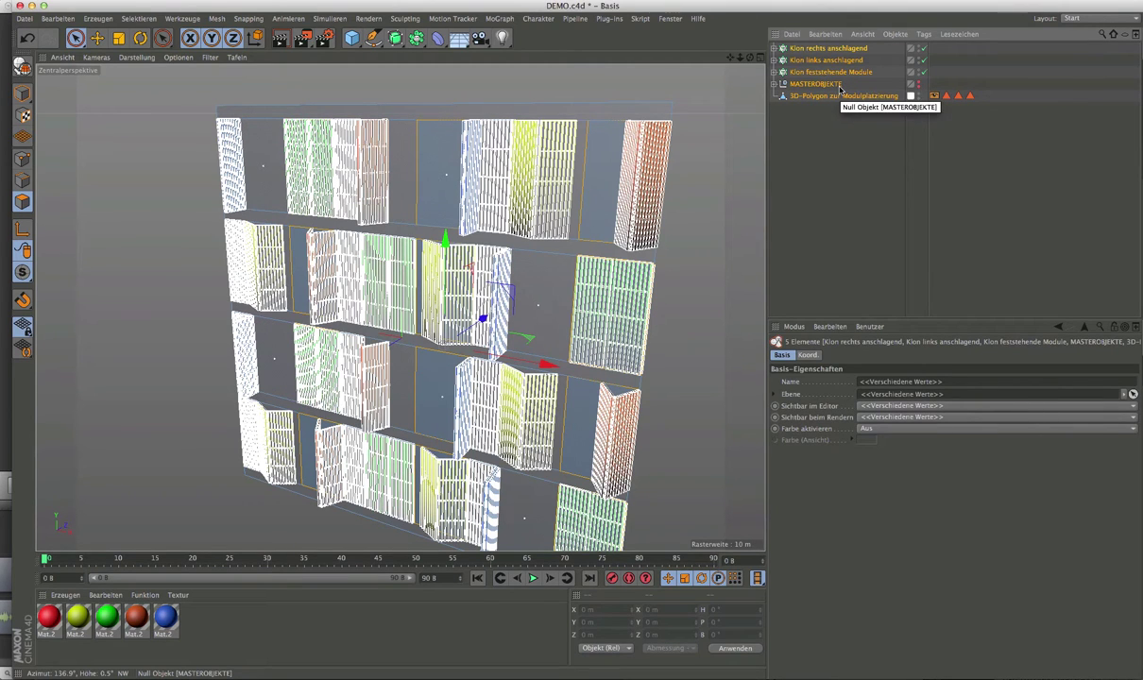
pyautogui.click(669, 19)
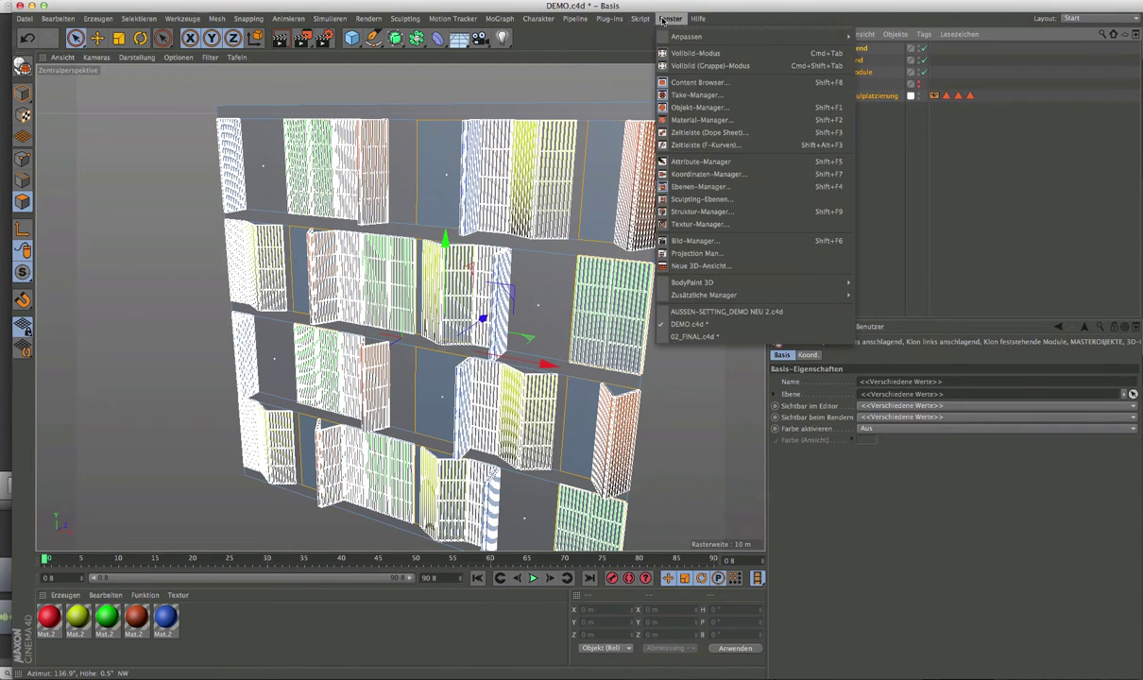
# Paste the five facade objects into AUSSEN-SETTING_DEMO NEU 2.c4d and expand Klon Raummodul
pyautogui.click(710, 313)
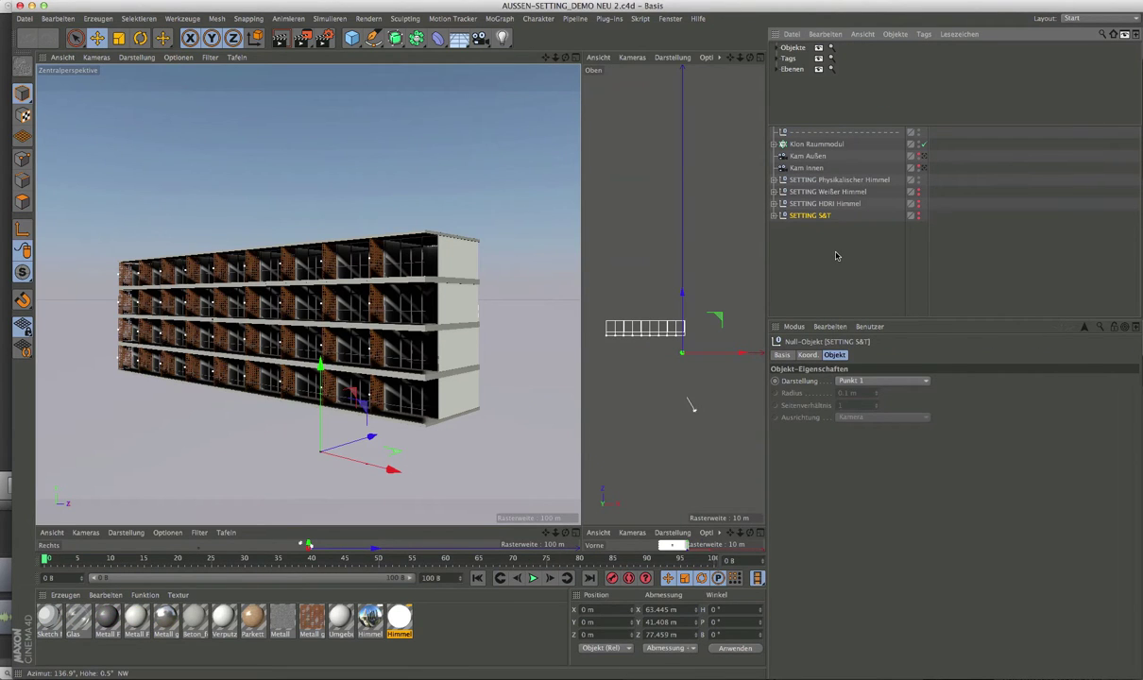
pyautogui.hotkey('ctrl', 'v')
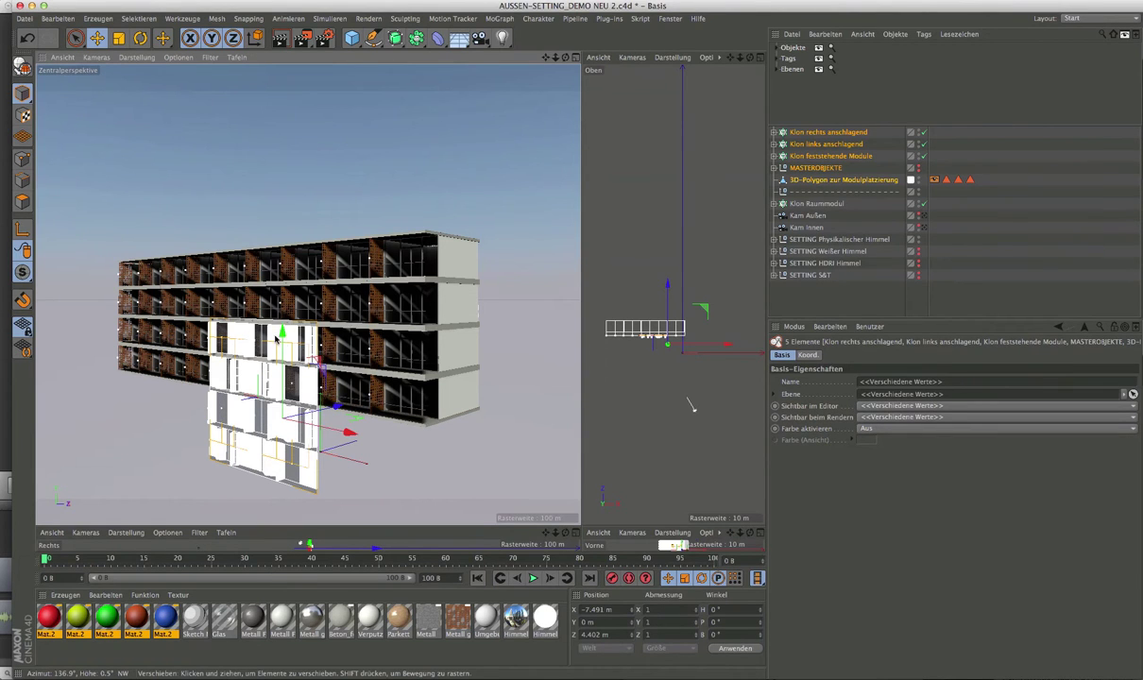
pyautogui.keyDown('alt'); pyautogui.moveTo(300, 337); pyautogui.dragTo(490, 393, button='right'); pyautogui.keyUp('alt')
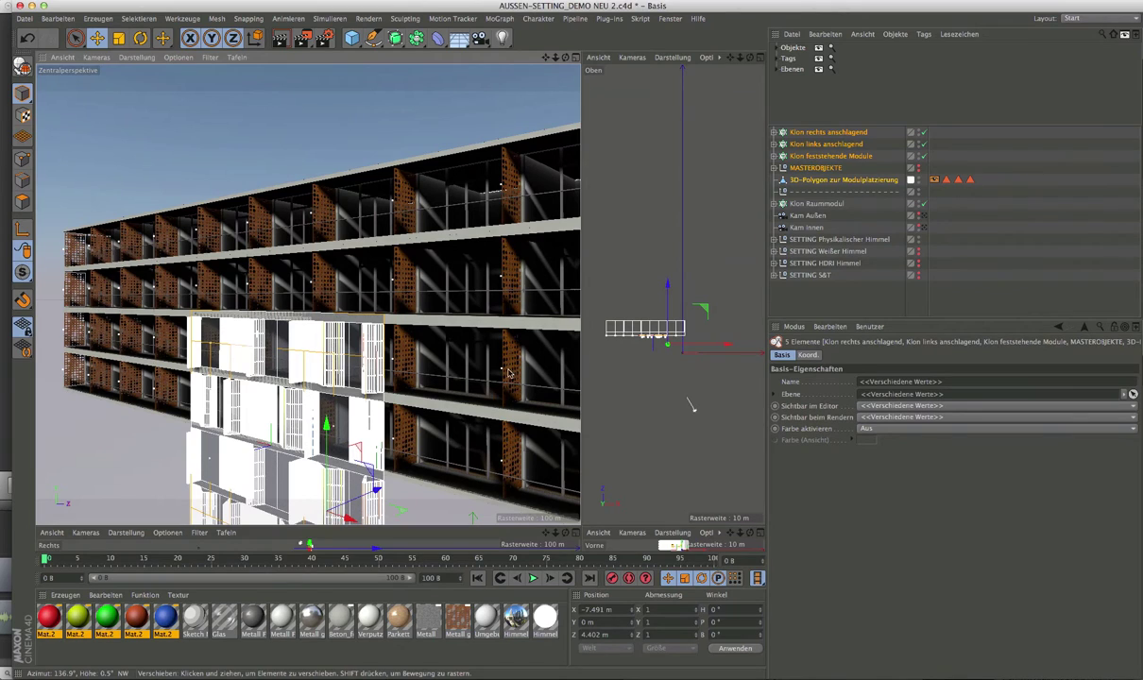
pyautogui.click(773, 203)
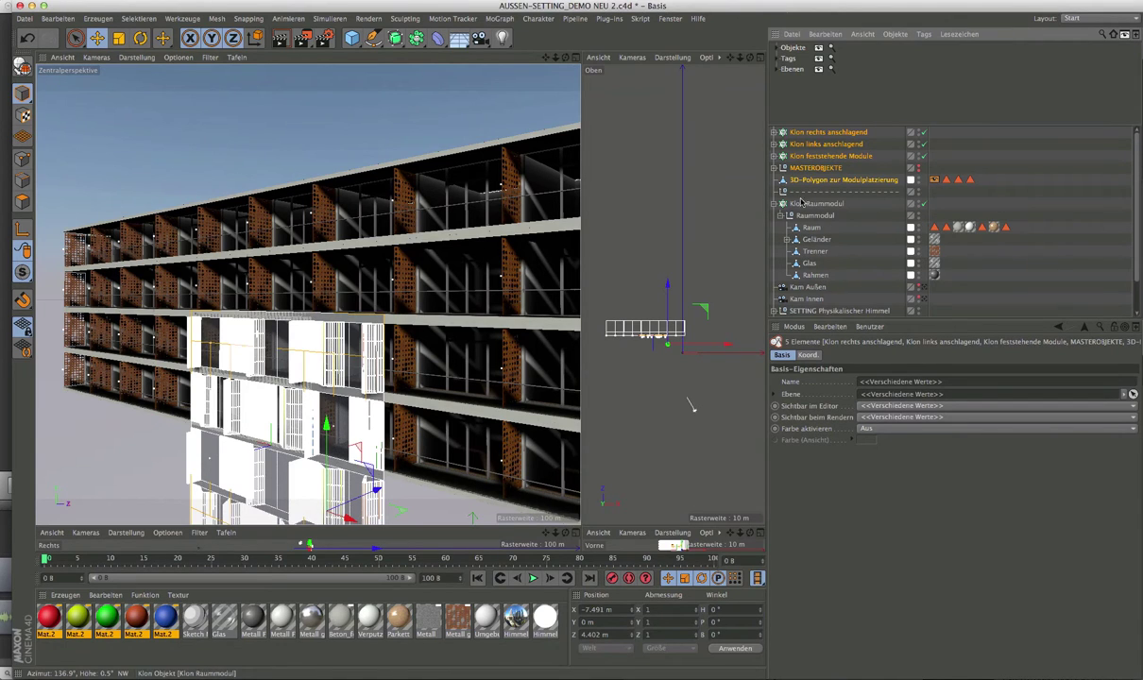
# Disable Klon Raummodul, hide the perforated Trenner panel, and inspect the single Raum module
pyautogui.click(922, 204)
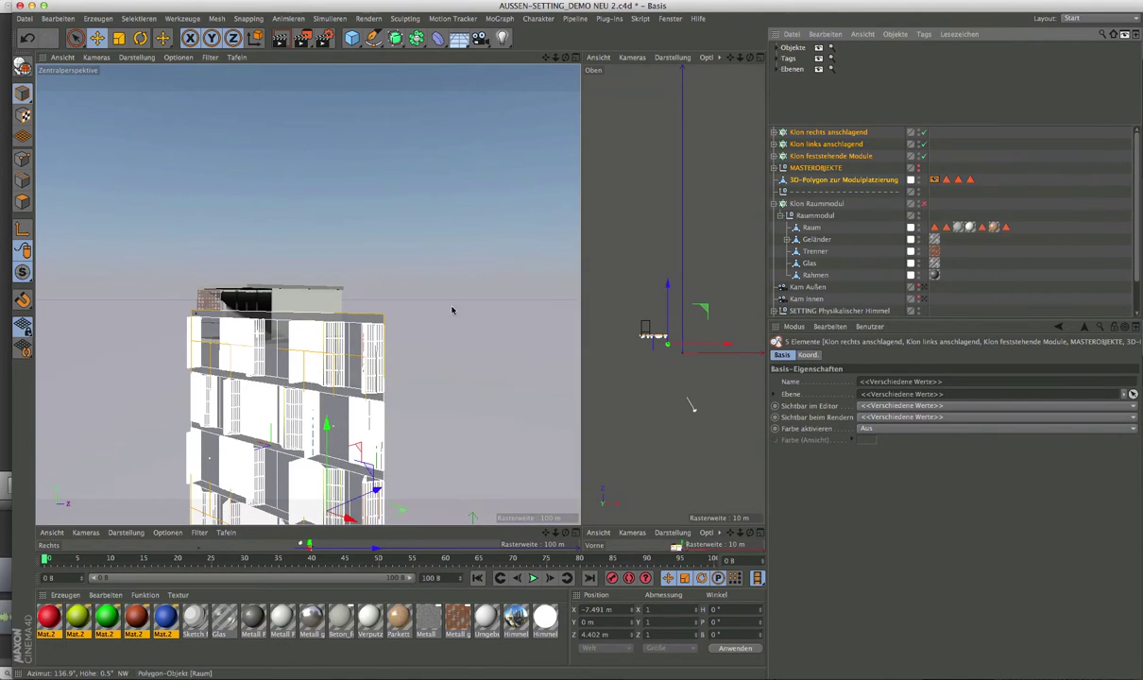
pyautogui.scroll(5, 206, 301)
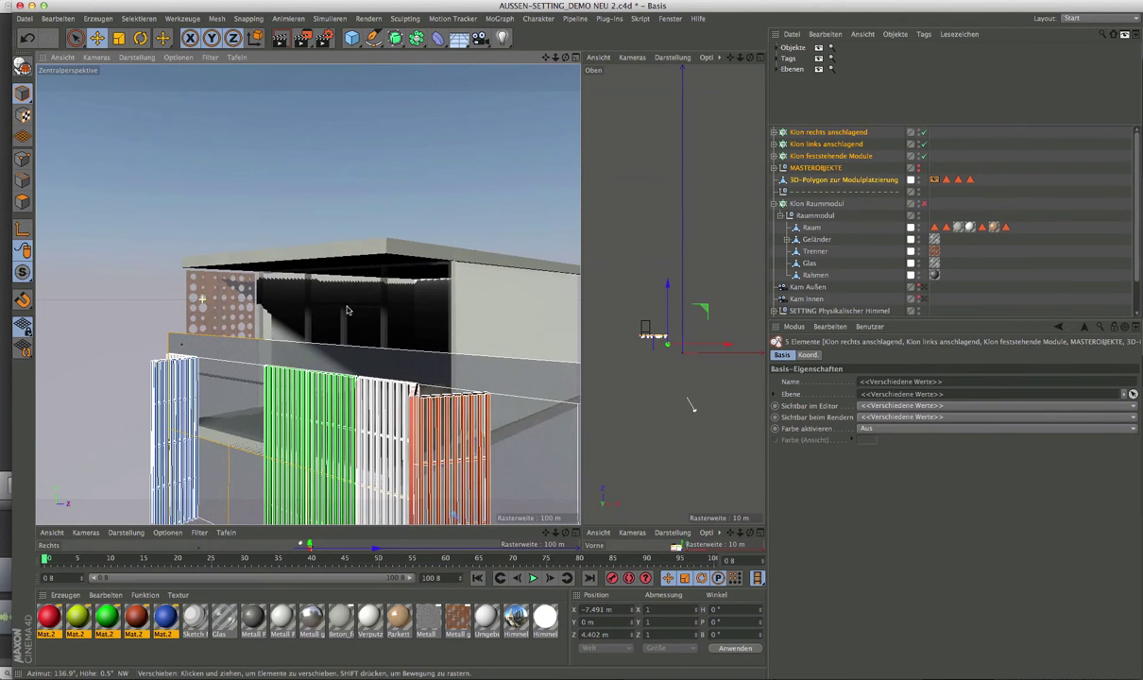
pyautogui.scroll(3, 289, 358)
pyautogui.moveTo(289, 358)
pyautogui.keyDown('alt'); pyautogui.mouseDown()
pyautogui.moveTo(241, 326)
pyautogui.moveTo(292, 345)
pyautogui.mouseUp(); pyautogui.keyUp('alt')
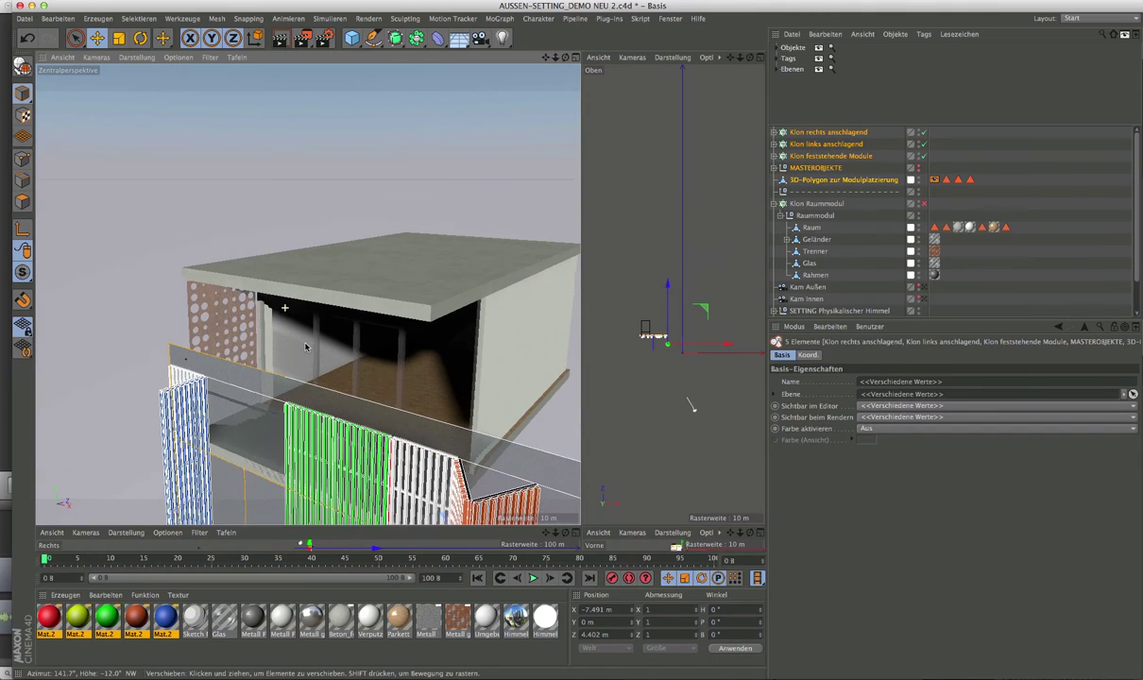
pyautogui.click(835, 251)
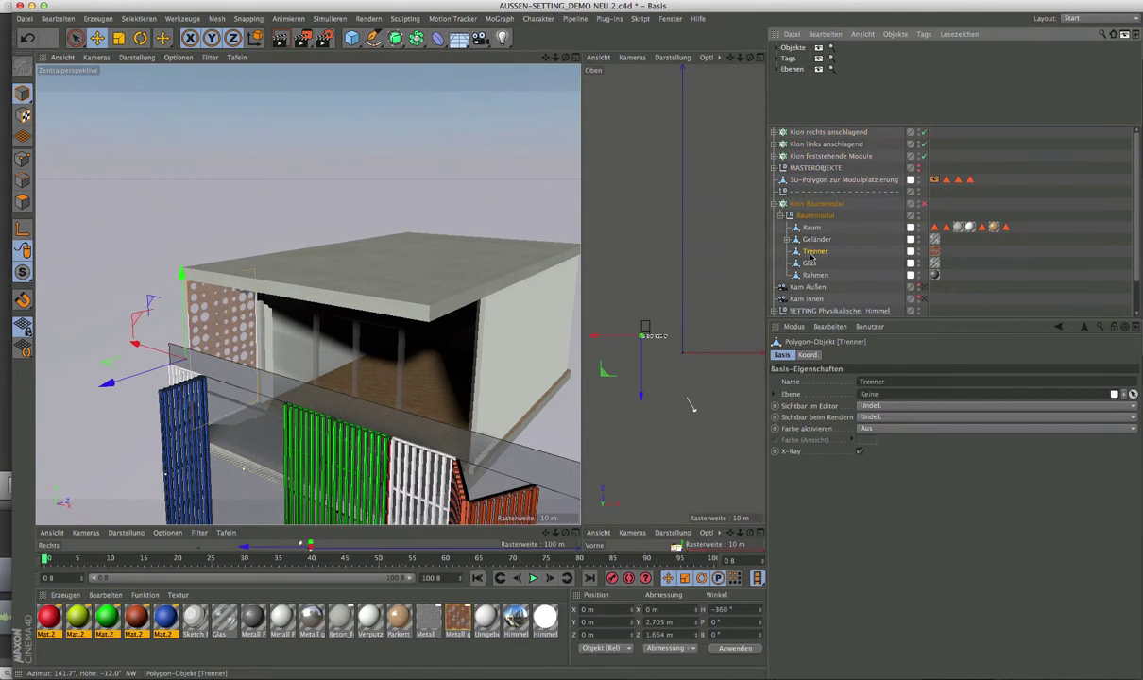
pyautogui.click(912, 248)
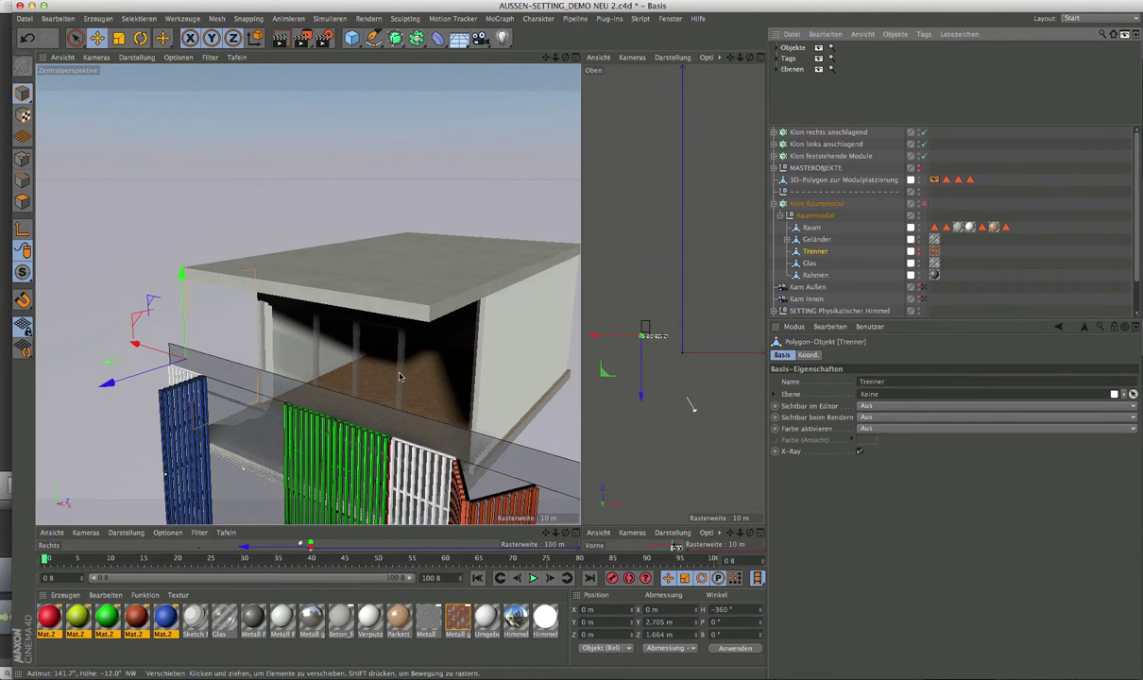
pyautogui.moveTo(365, 397)
pyautogui.keyDown('alt'); pyautogui.mouseDown()
pyautogui.moveTo(379, 340)
pyautogui.moveTo(383, 364)
pyautogui.moveTo(308, 338)
pyautogui.moveTo(299, 292)
pyautogui.moveTo(357, 345)
pyautogui.mouseUp(); pyautogui.keyUp('alt')
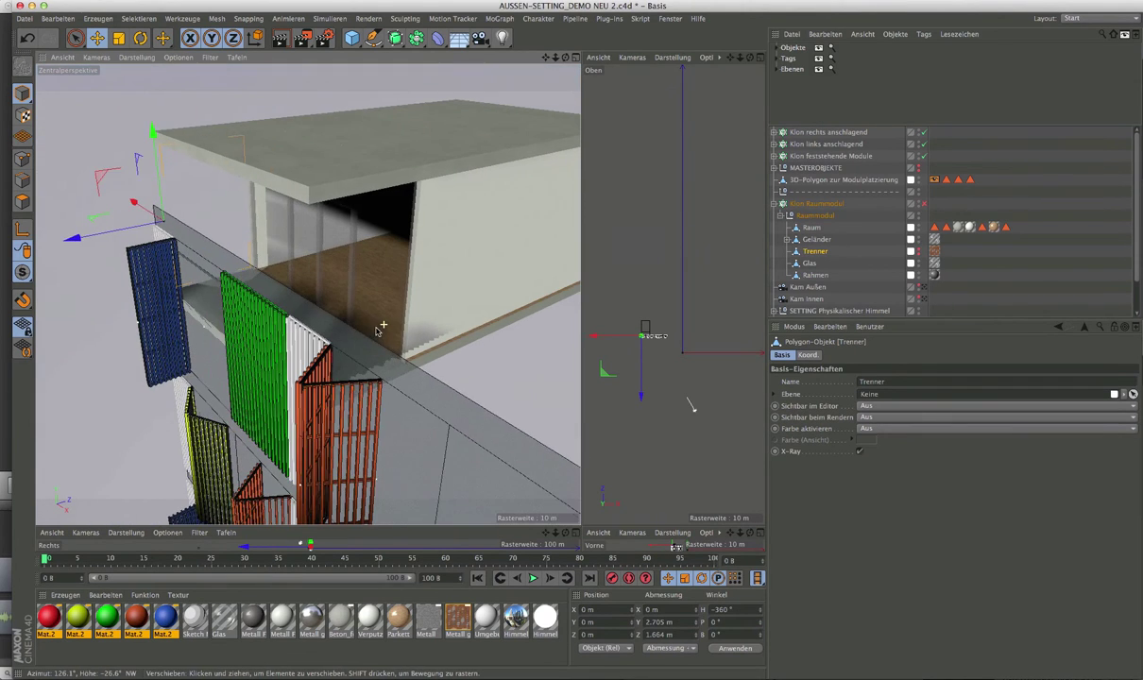
pyautogui.click(812, 227)
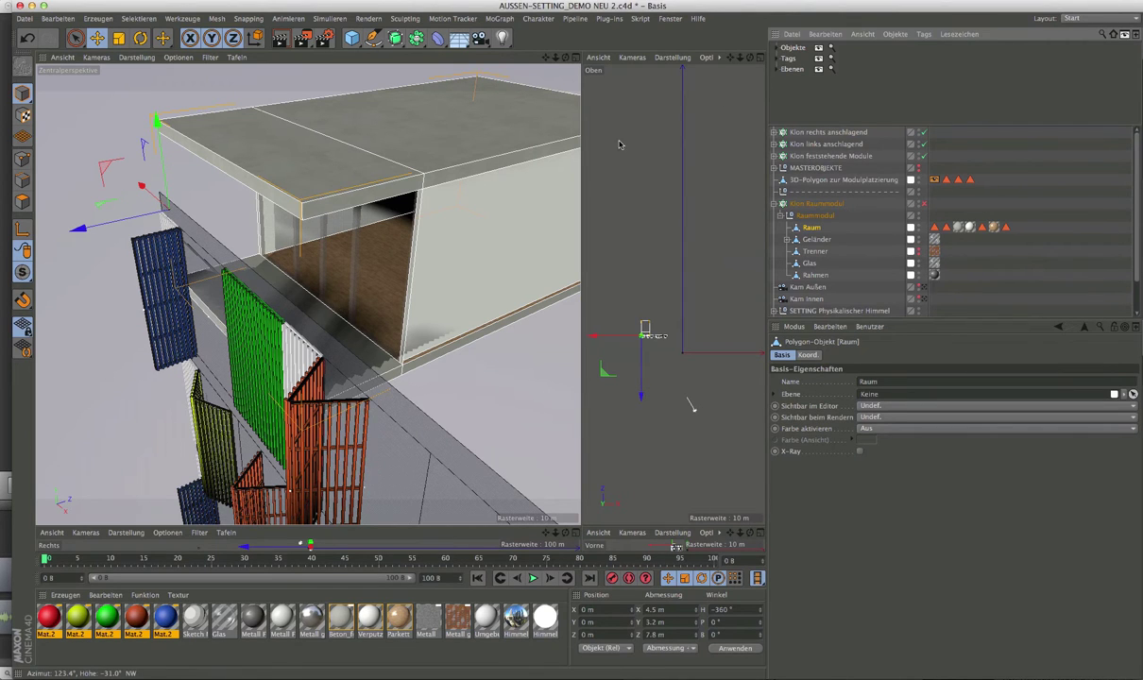
pyautogui.keyDown('alt'); pyautogui.moveTo(352, 318); pyautogui.dragTo(357, 319); pyautogui.keyUp('alt')
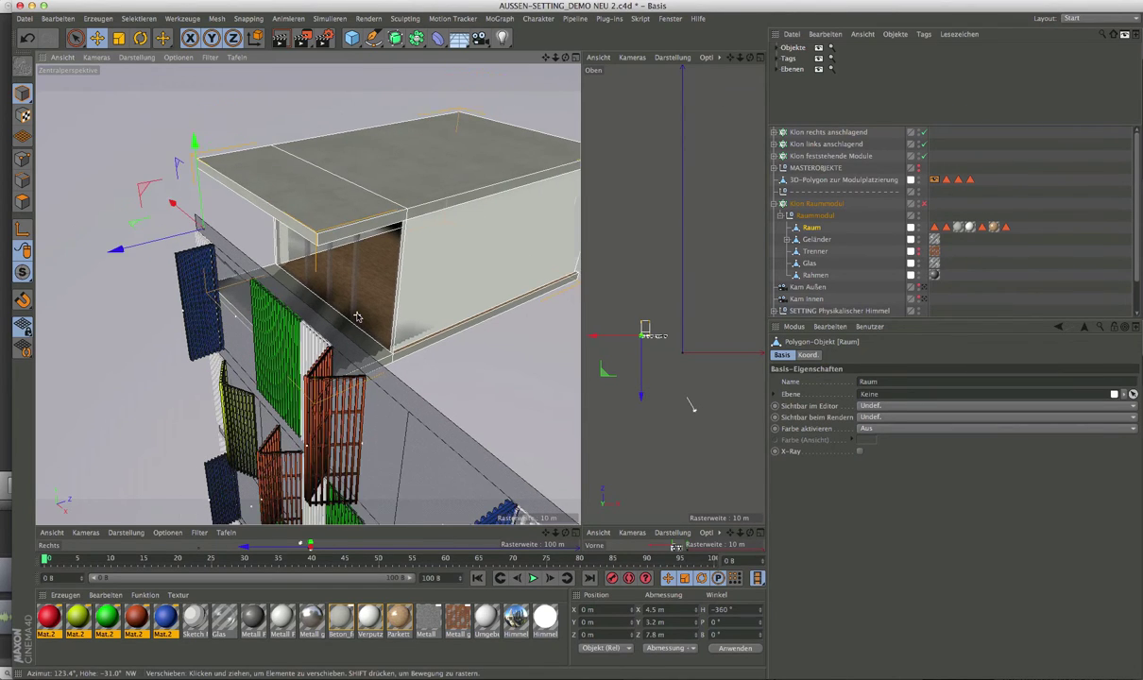
pyautogui.click(248, 73)
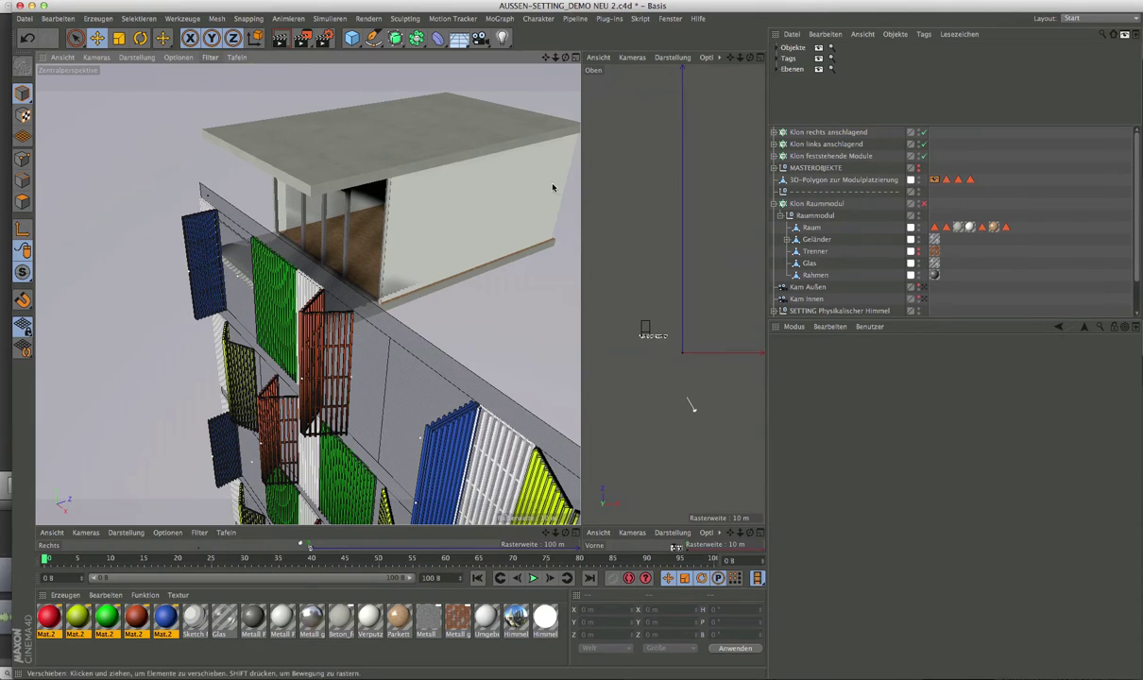
# Re-enable Klon Raummodul across all floors and turn on Erweitertes OpenGL in the viewport
pyautogui.click(924, 204)
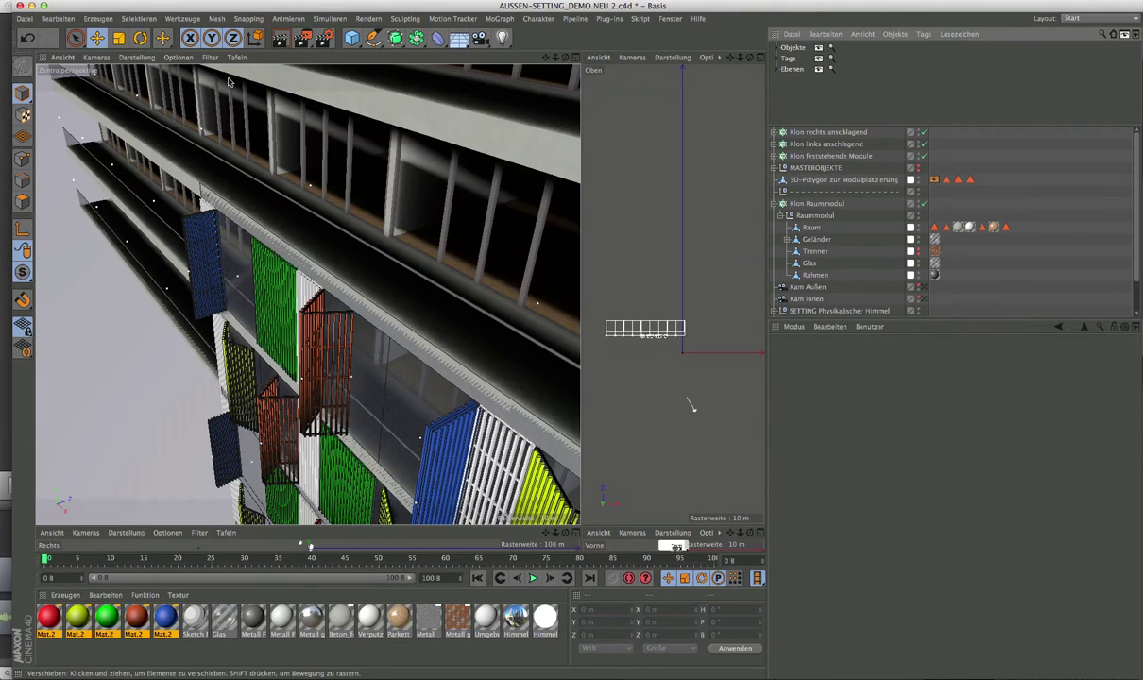
pyautogui.click(146, 59)
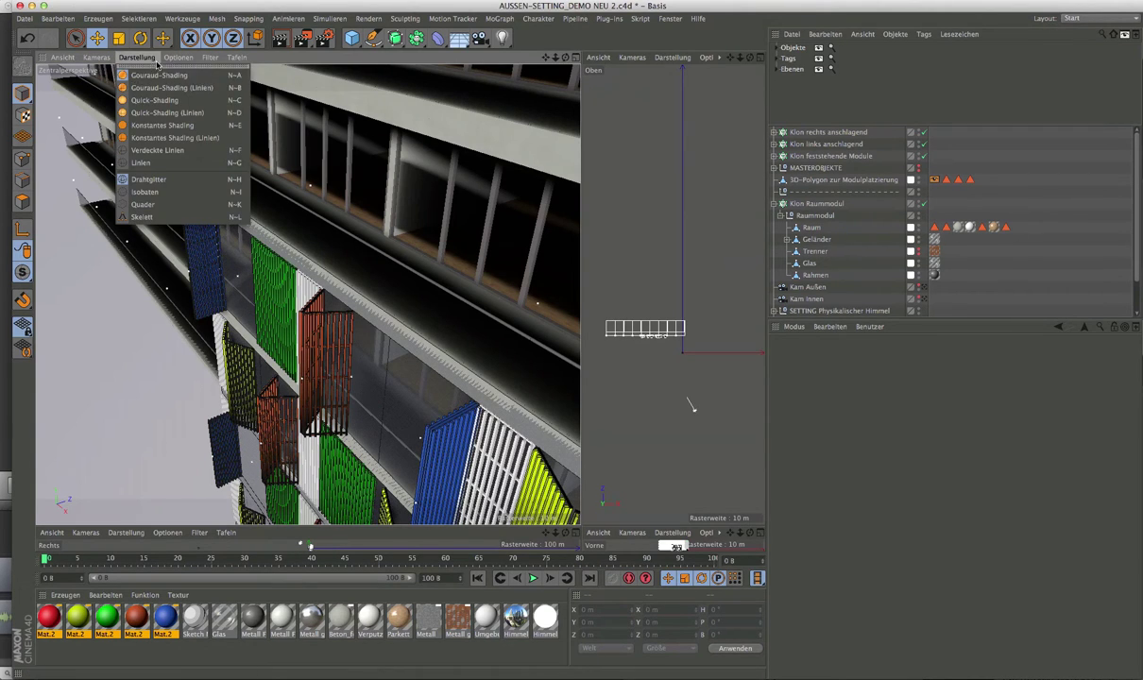
pyautogui.click(175, 59)
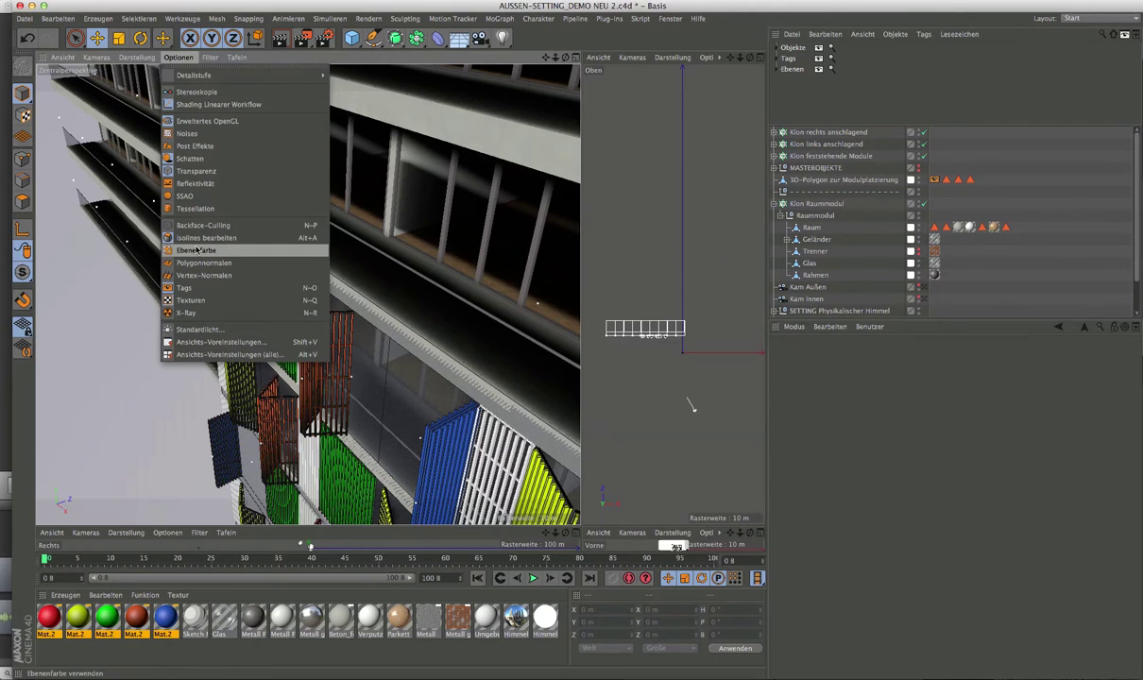
pyautogui.click(203, 124)
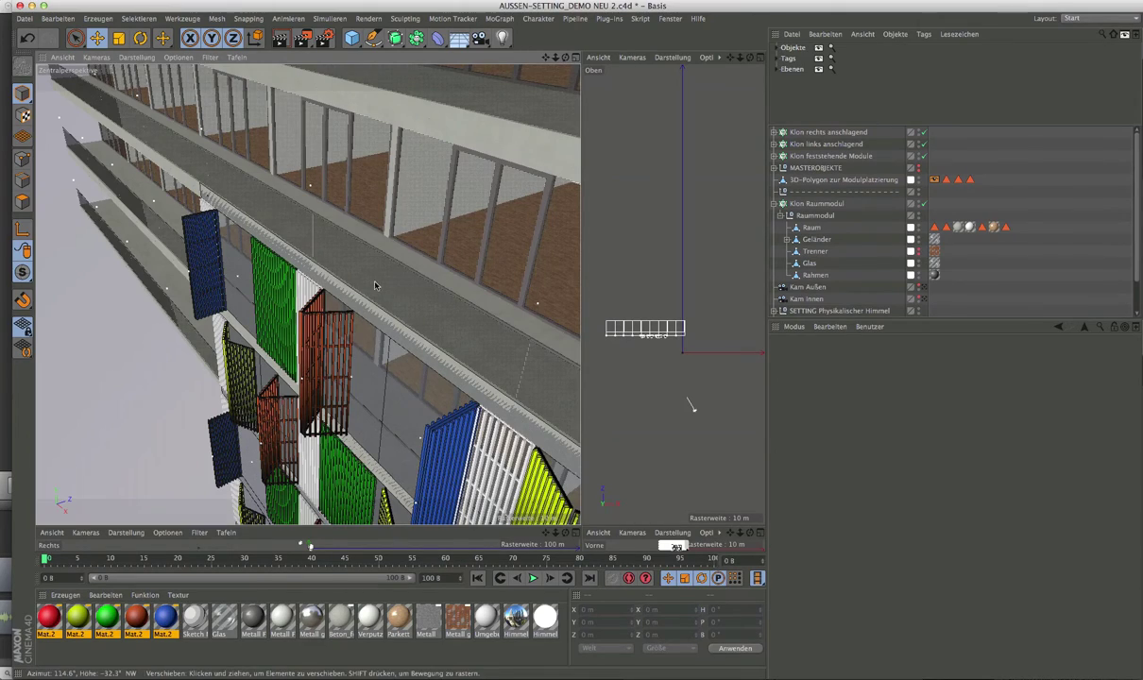
# Zoom out to view the whole building and collapse Klon Raummodul's children
pyautogui.keyDown('alt'); pyautogui.moveTo(407, 288); pyautogui.dragTo(433, 275); pyautogui.keyUp('alt')
pyautogui.scroll(-2, 433, 275)
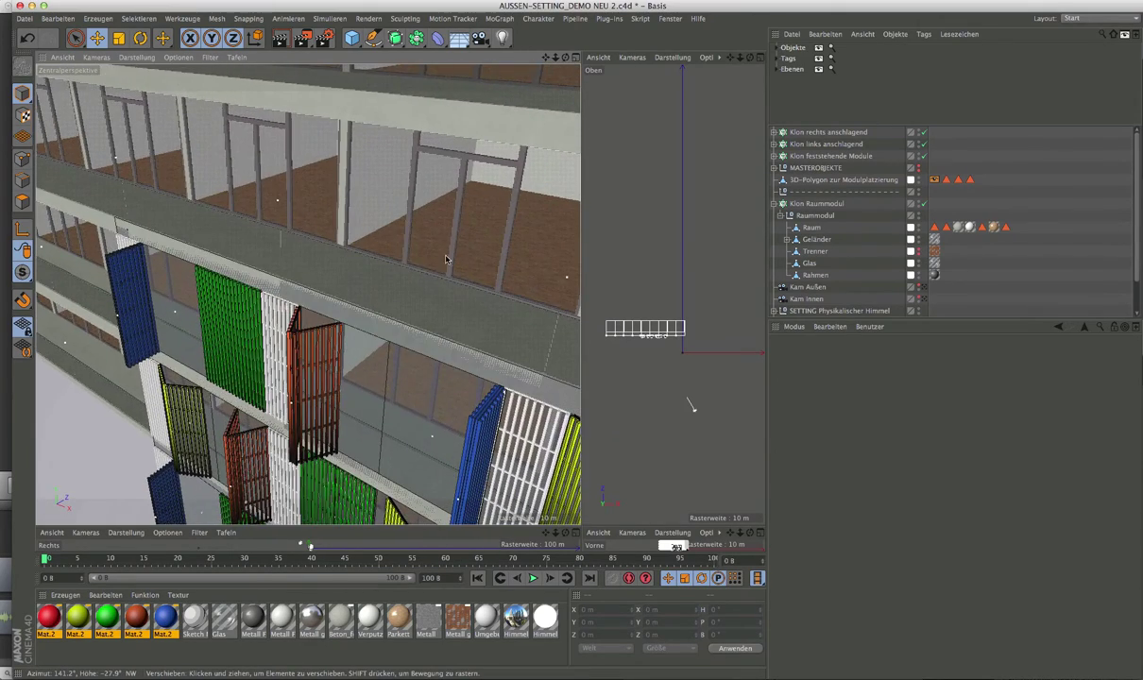
pyautogui.scroll(-2, 421, 255)
pyautogui.scroll(-2, 420, 255)
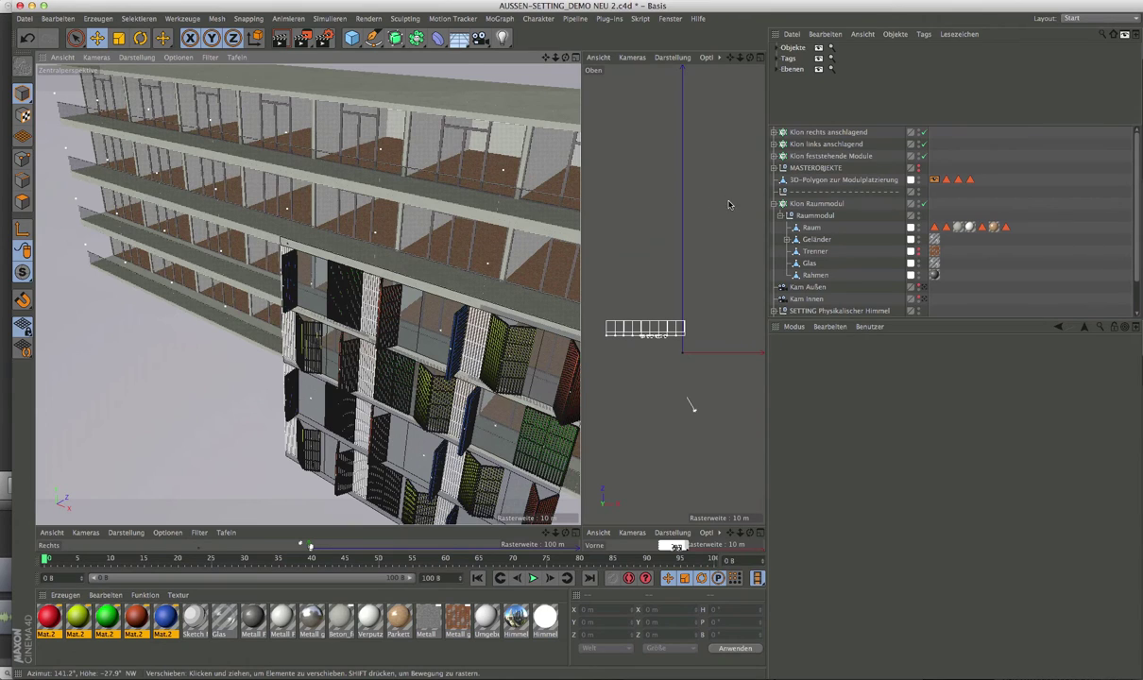
pyautogui.click(773, 204)
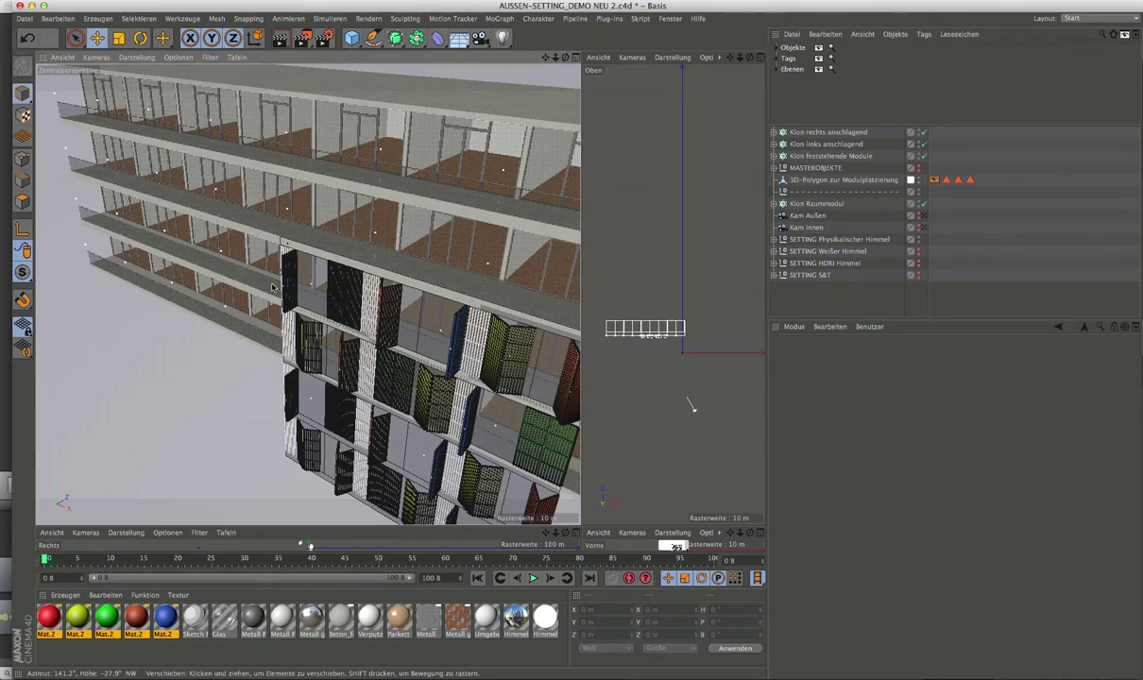
pyautogui.moveTo(424, 316)
pyautogui.keyDown('alt'); pyautogui.mouseDown()
pyautogui.moveTo(483, 268)
pyautogui.moveTo(383, 262)
pyautogui.mouseUp(); pyautogui.keyUp('alt')
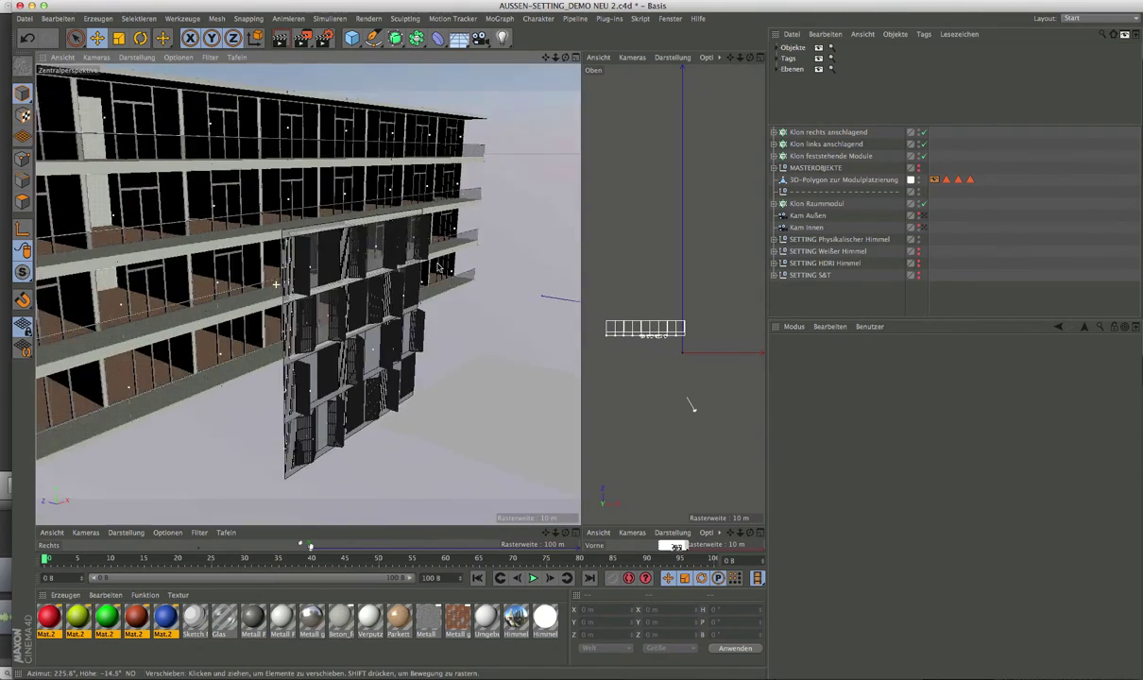
pyautogui.scroll(3, 325, 227)
pyautogui.scroll(2, 324, 236)
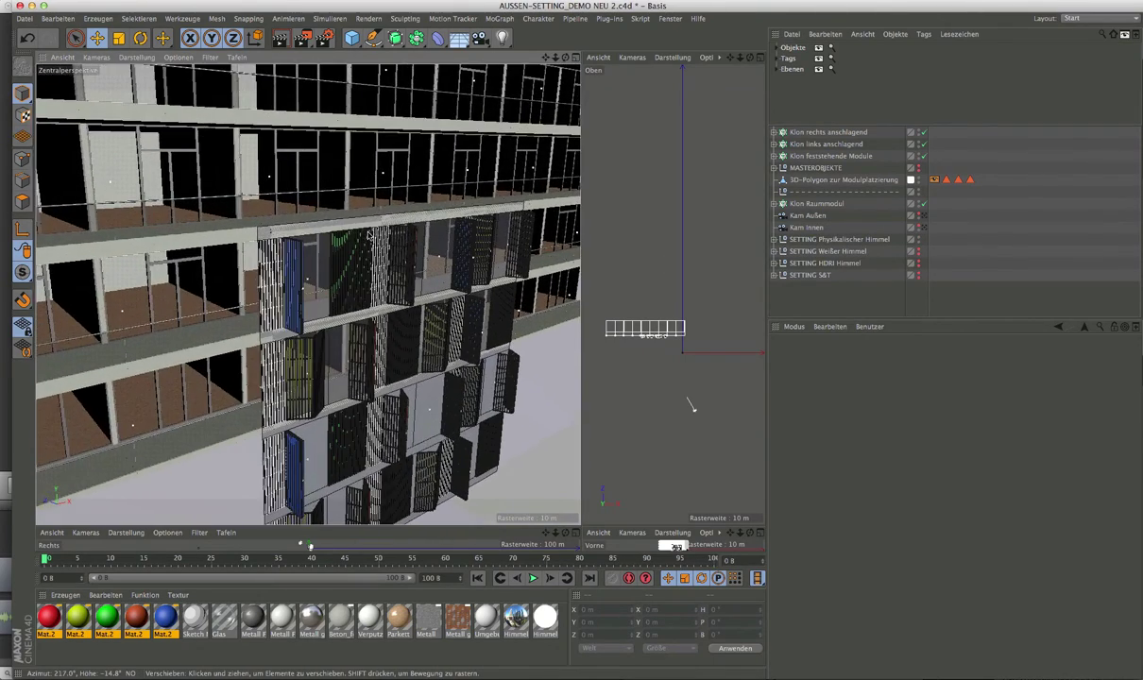
pyautogui.scroll(1, 324, 236)
pyautogui.scroll(1, 324, 236)
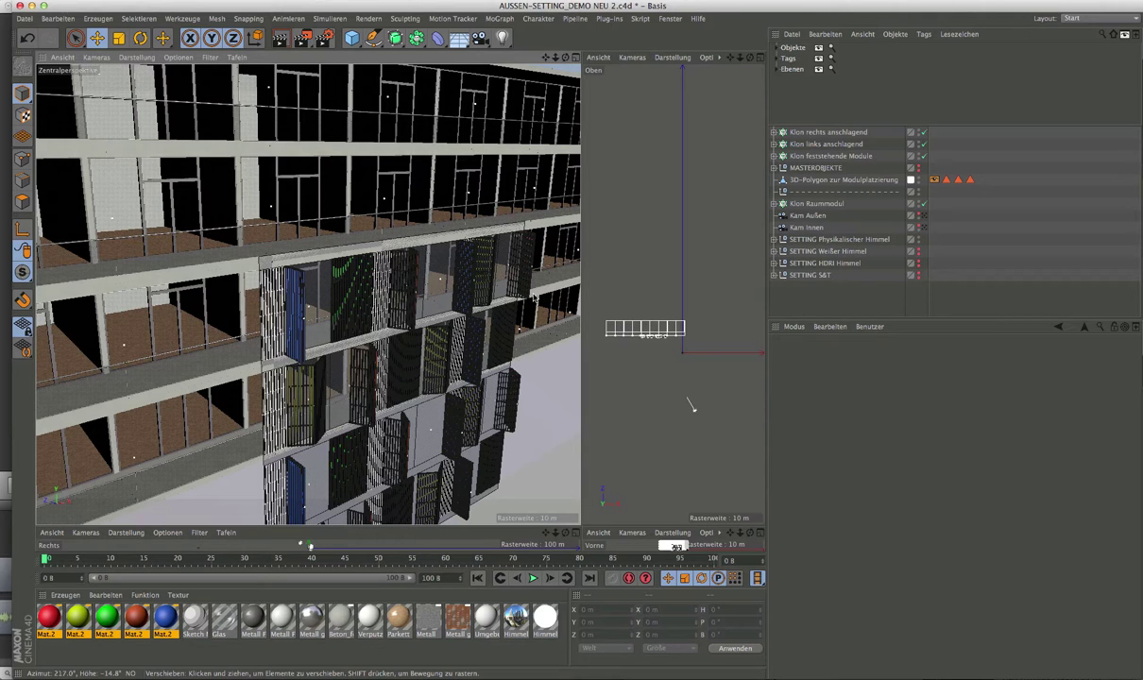
pyautogui.keyDown('alt'); pyautogui.moveTo(526, 296); pyautogui.dragTo(292, 281); pyautogui.keyUp('alt')
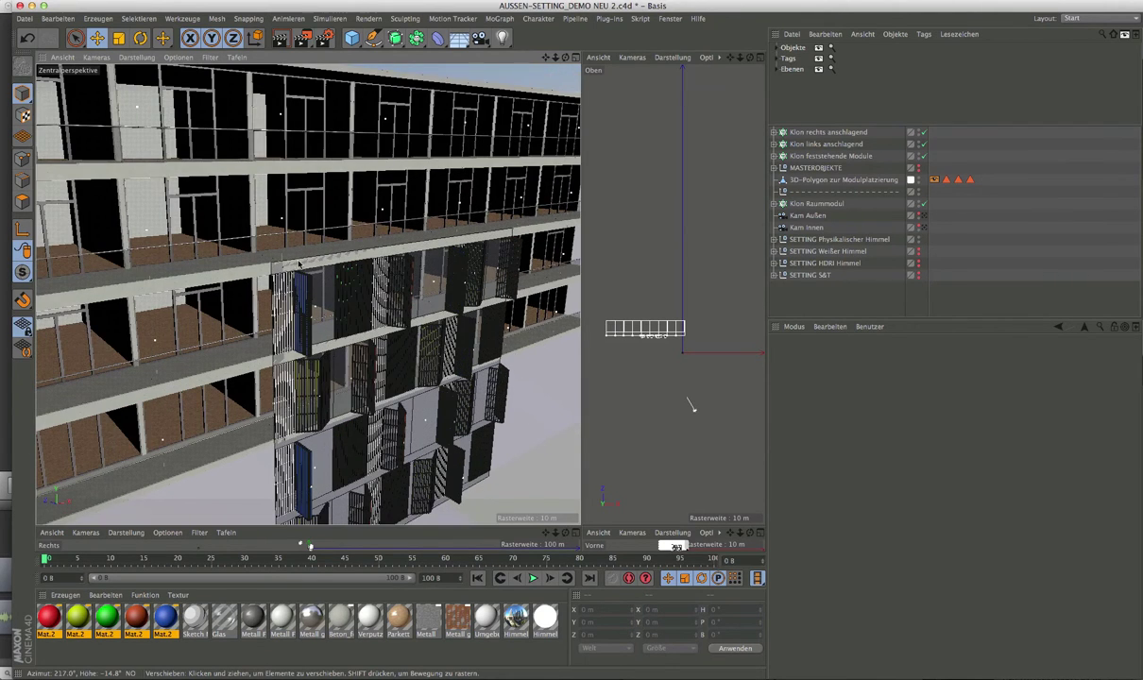
pyautogui.scroll(3, 298, 264)
pyautogui.scroll(3, 312, 276)
pyautogui.scroll(2, 323, 287)
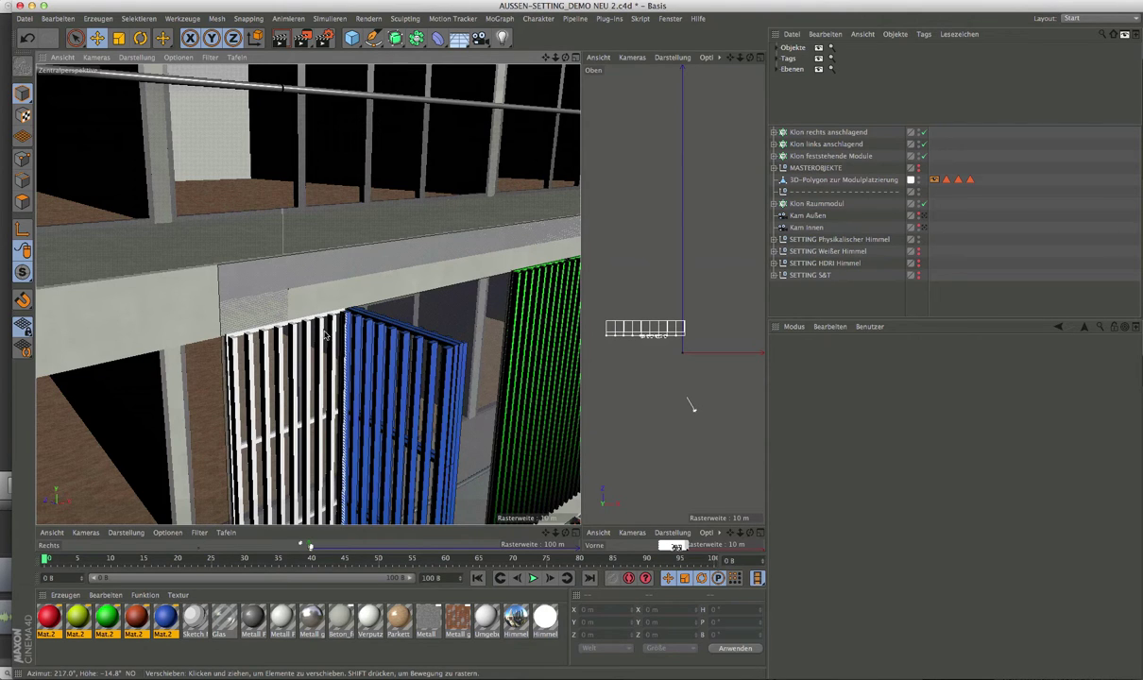
pyautogui.scroll(-2, 381, 270)
pyautogui.scroll(-3, 380, 271)
pyautogui.scroll(-3, 378, 264)
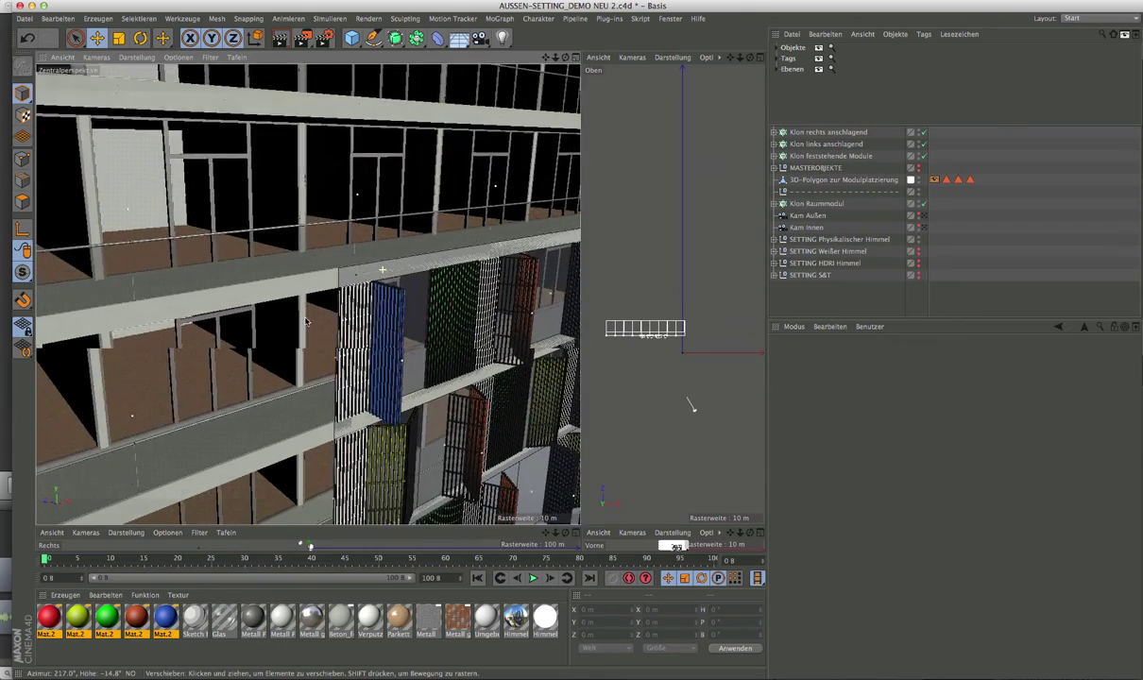
pyautogui.scroll(-3, 305, 322)
pyautogui.scroll(-3, 331, 285)
pyautogui.scroll(-2, 316, 237)
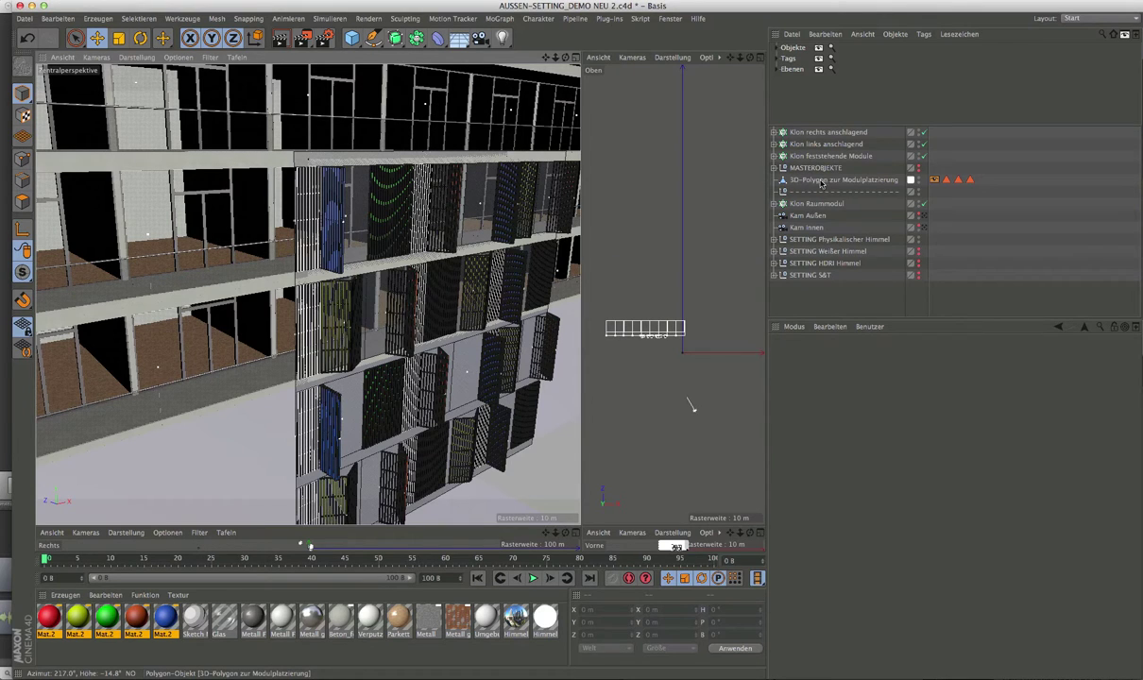
# Set the placement polygon's Y position to 6.4 m in the Coordinate Manager
pyautogui.click(820, 180)
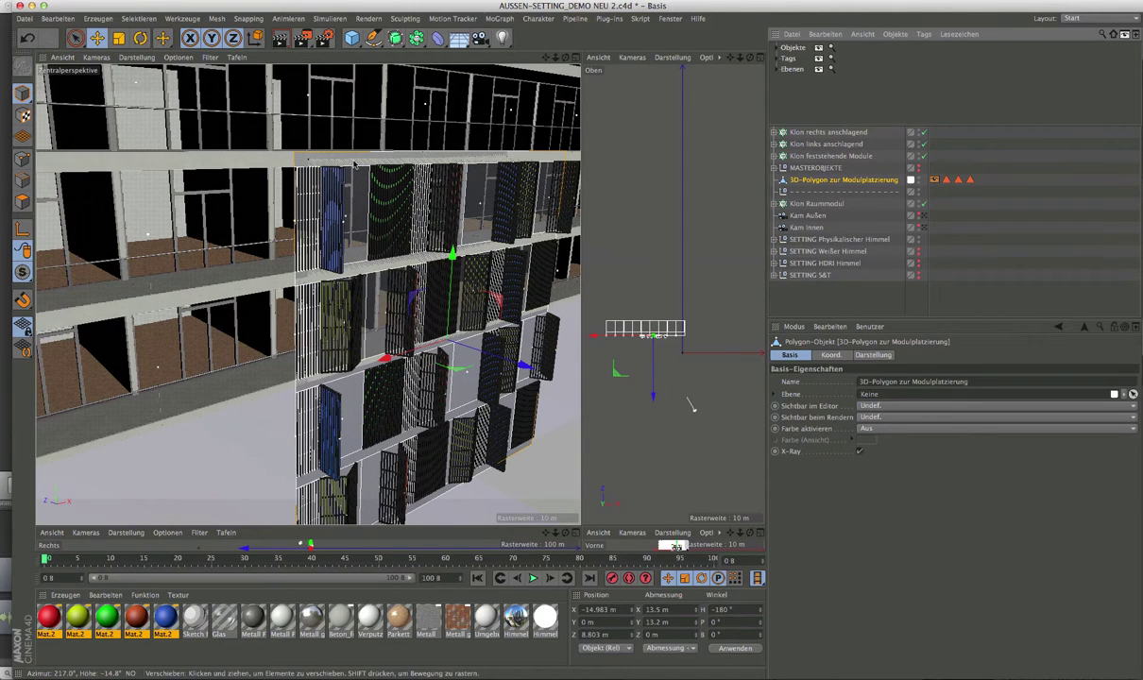
pyautogui.doubleClick(611, 624)
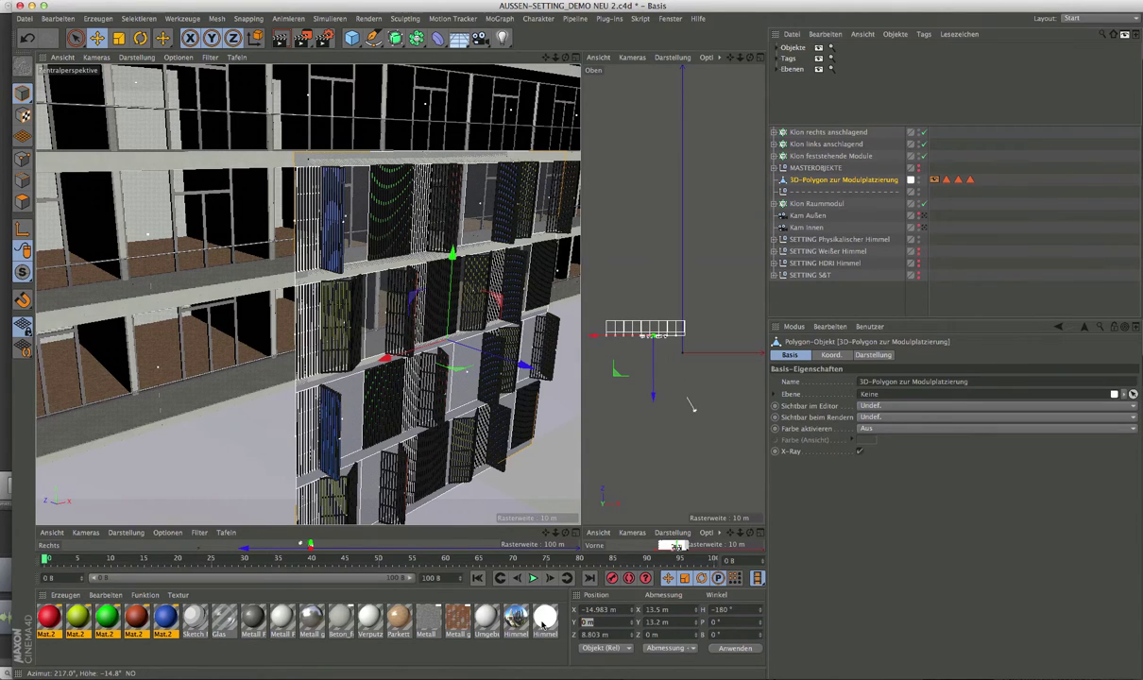
pyautogui.write('6.4')
pyautogui.click(734, 649)
pyautogui.scroll(3, 421, 265)
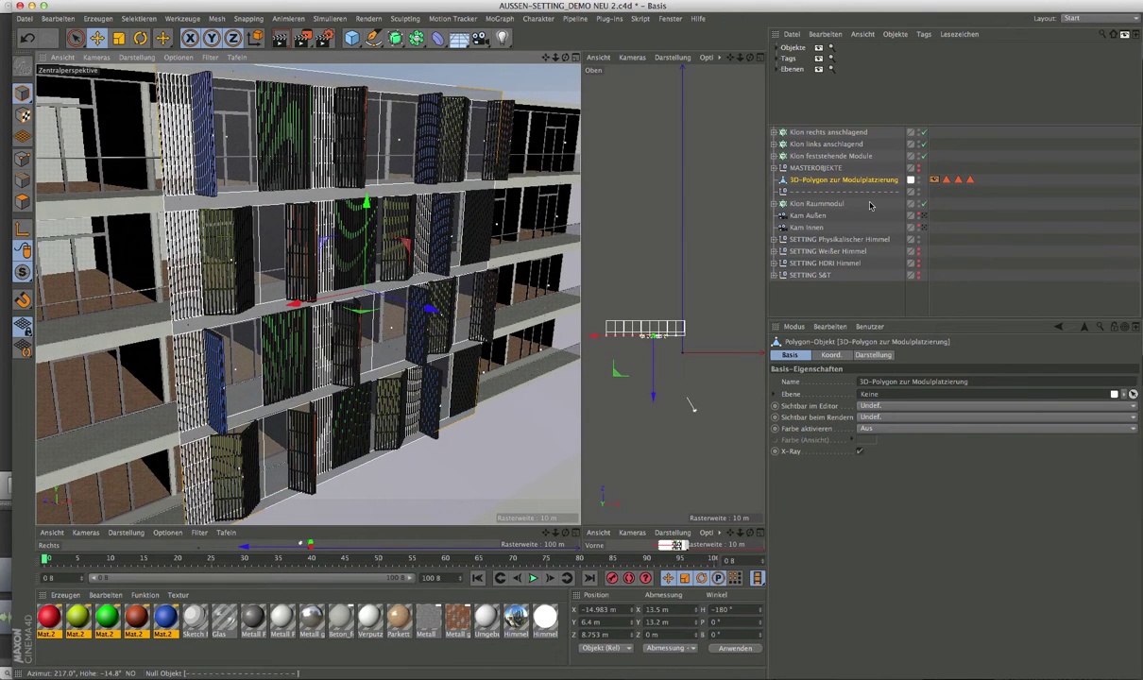
# In Polygon mode, select the facade strips spanning several floors, ready to move
pyautogui.click(23, 202)
pyautogui.click(402, 88)
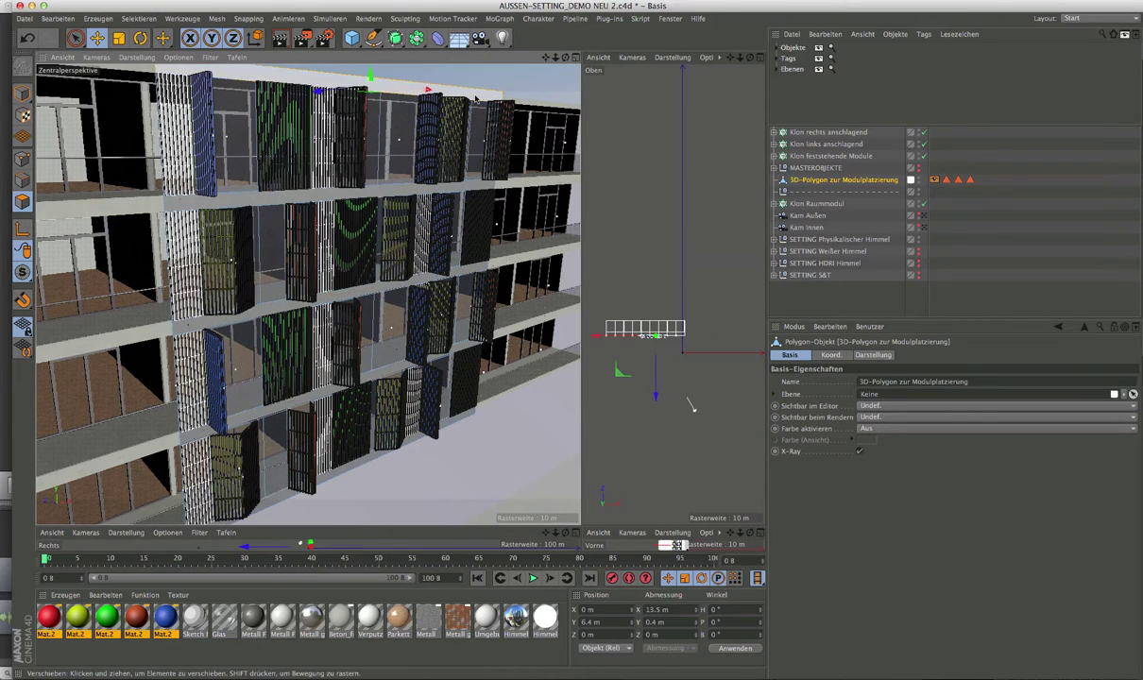
pyautogui.keyDown('shift'); pyautogui.click(173, 201); pyautogui.keyUp('shift')
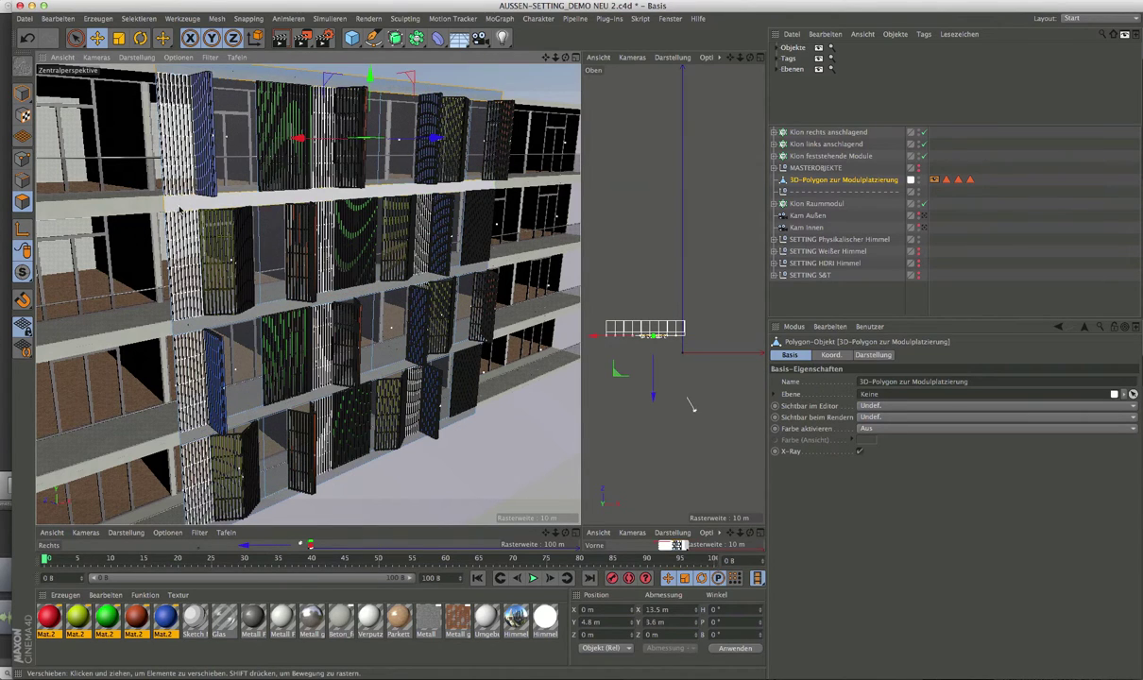
pyautogui.keyDown('shift'); pyautogui.click(197, 334); pyautogui.keyUp('shift')
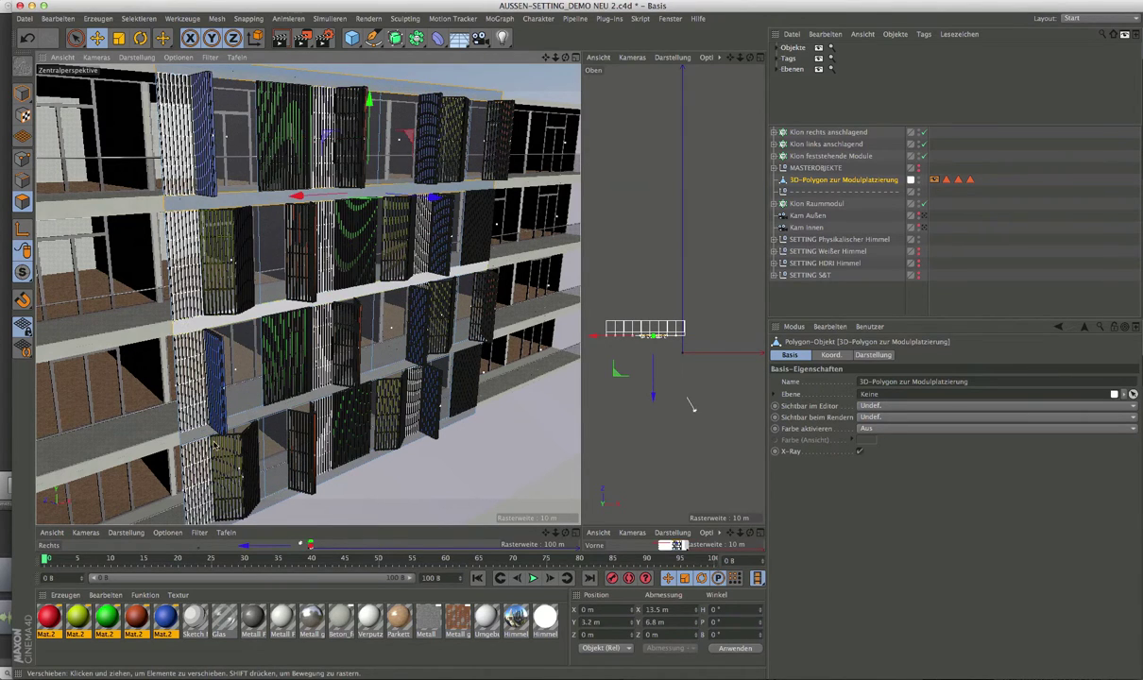
pyautogui.keyDown('shift'); pyautogui.click(331, 357); pyautogui.keyUp('shift')
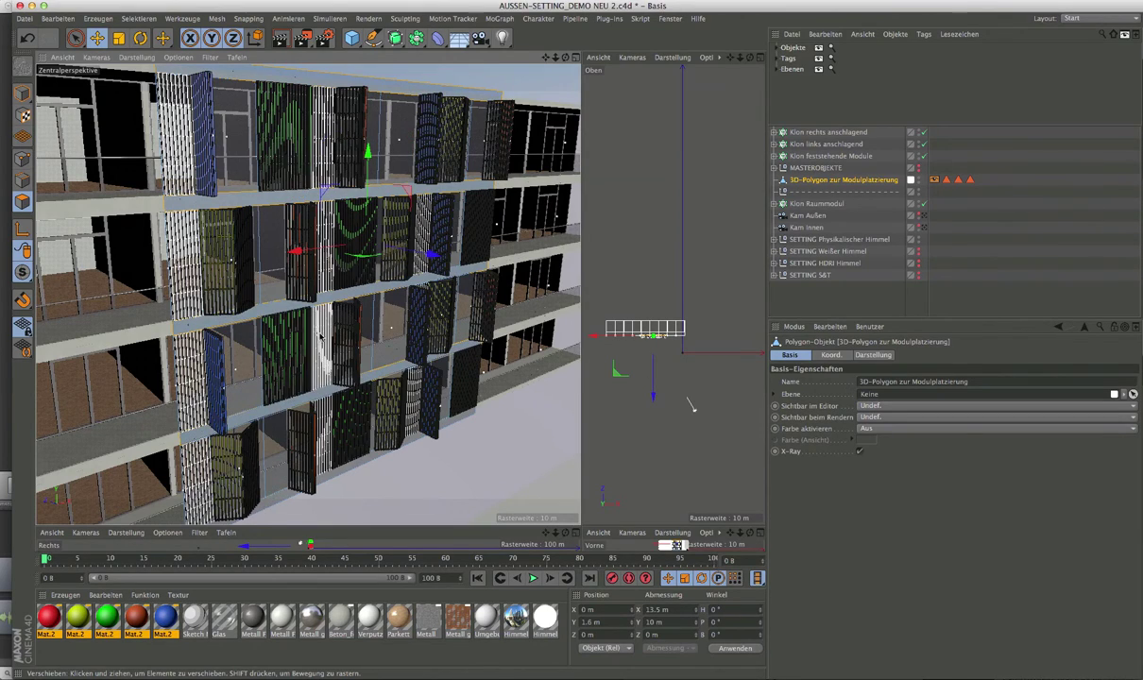
pyautogui.keyDown('alt'); pyautogui.moveTo(319, 335); pyautogui.dragTo(132, 110); pyautogui.keyUp('alt')
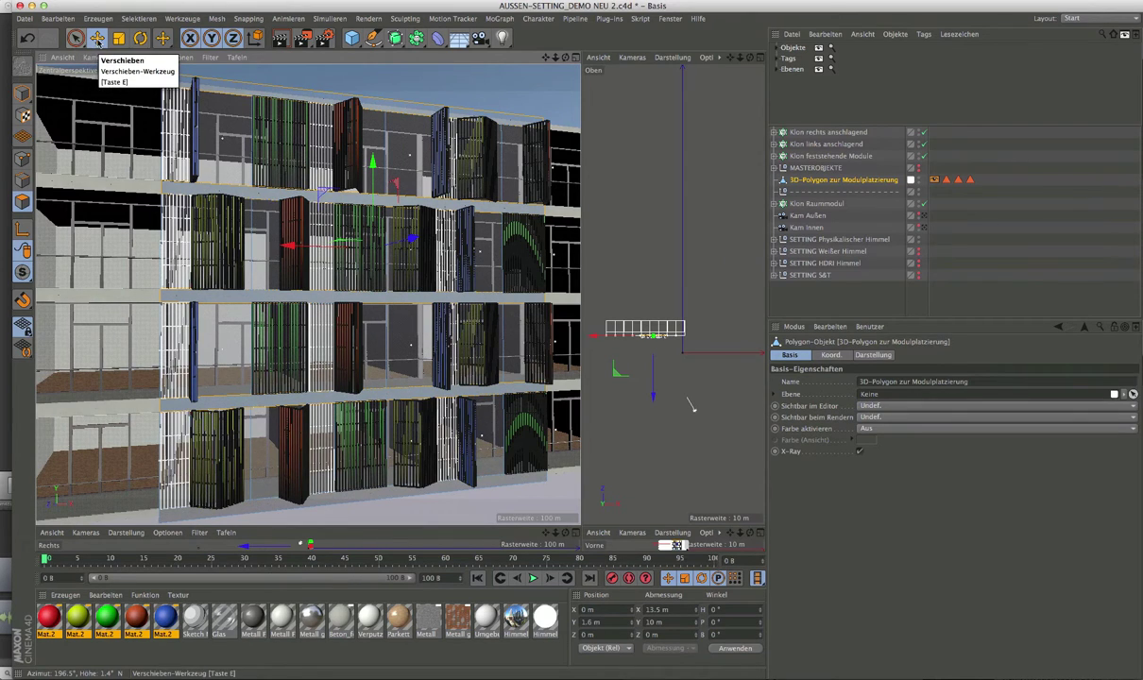
pyautogui.click(97, 38)
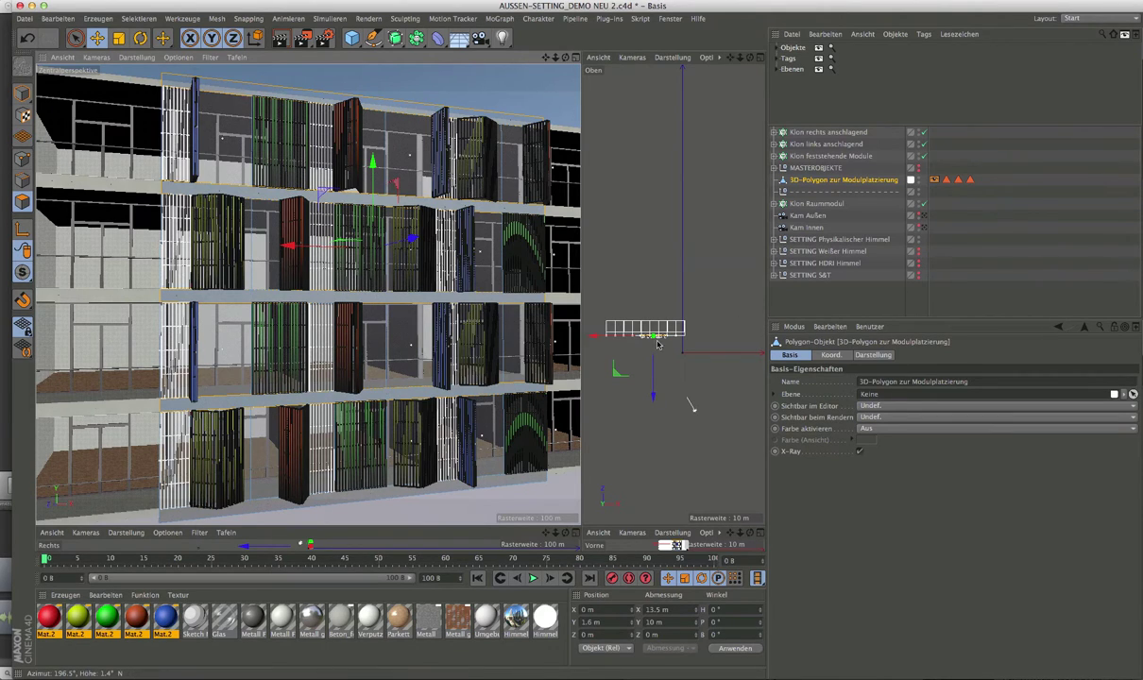
# Hide the placement polygon, give its .1 copy the Metall material, and delete its four other tags
pyautogui.rightClick(393, 104)
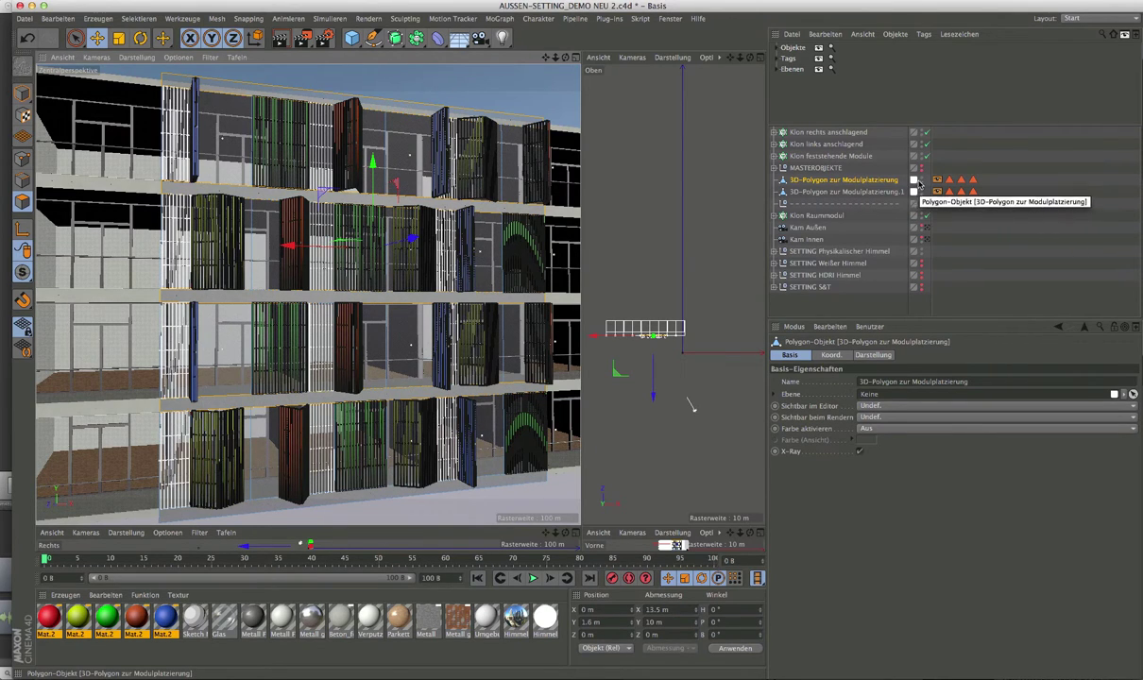
pyautogui.click(920, 179)
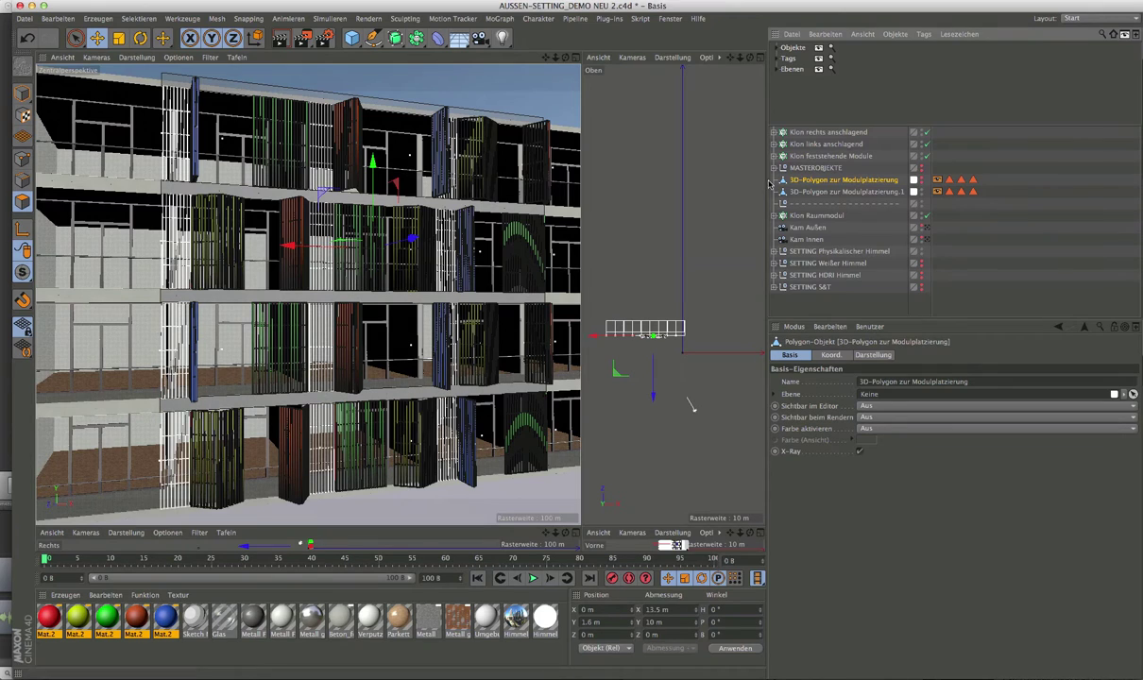
pyautogui.click(821, 193)
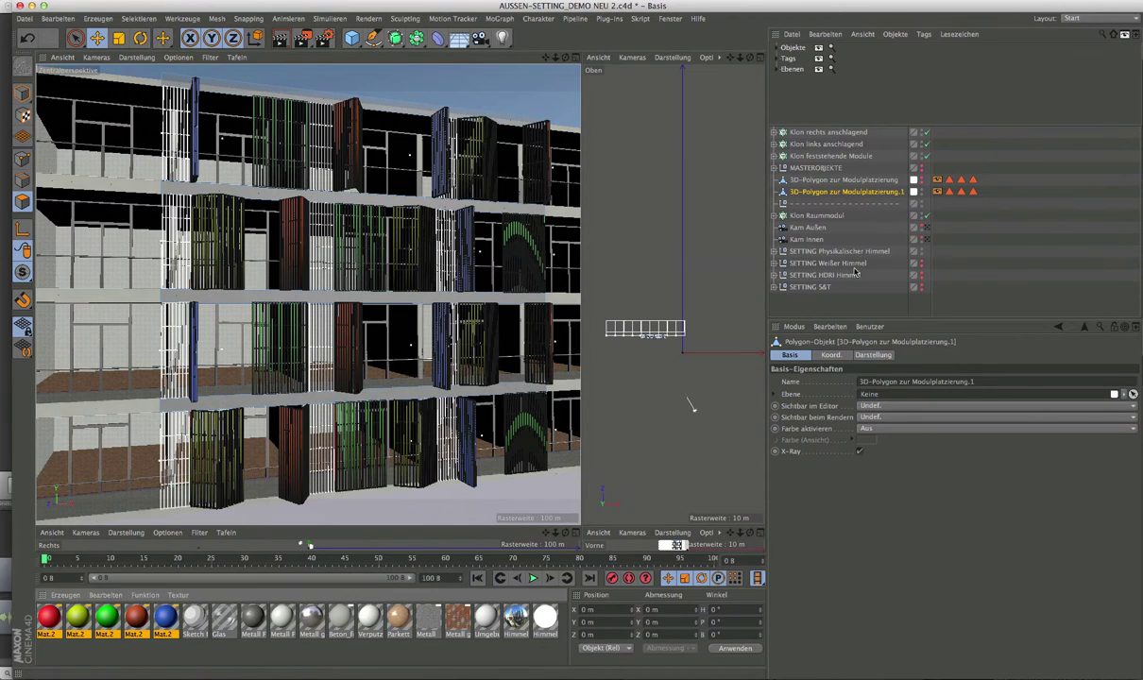
pyautogui.moveTo(873, 194); pyautogui.dragTo(873, 193)
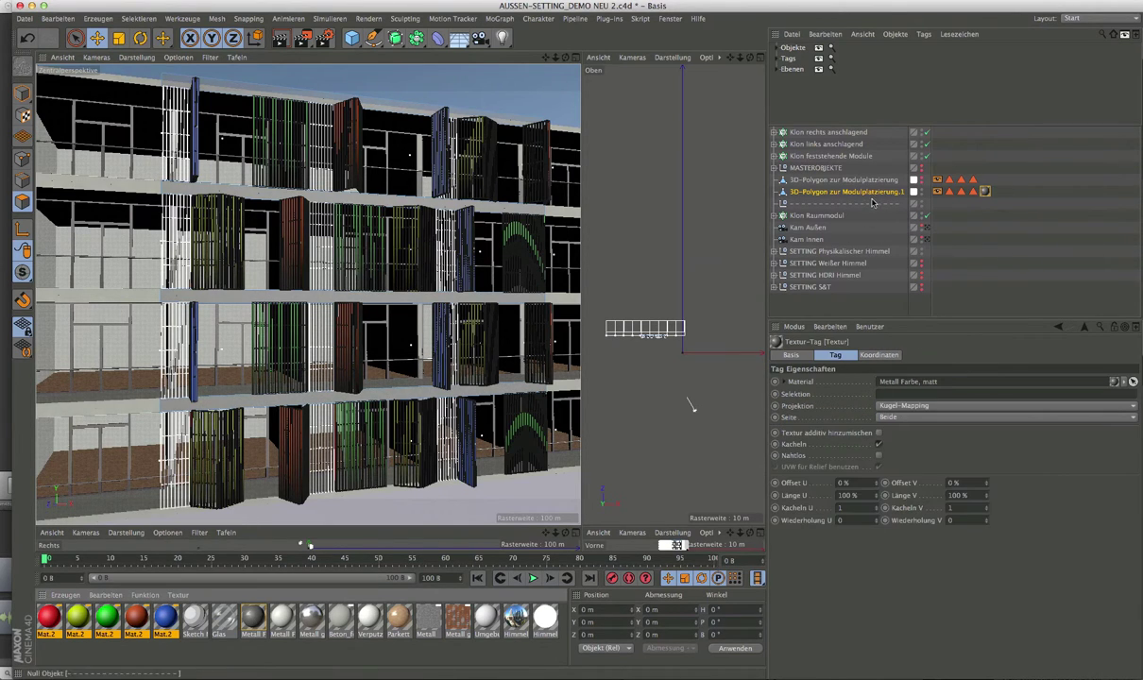
pyautogui.moveTo(940, 202); pyautogui.dragTo(977, 197)
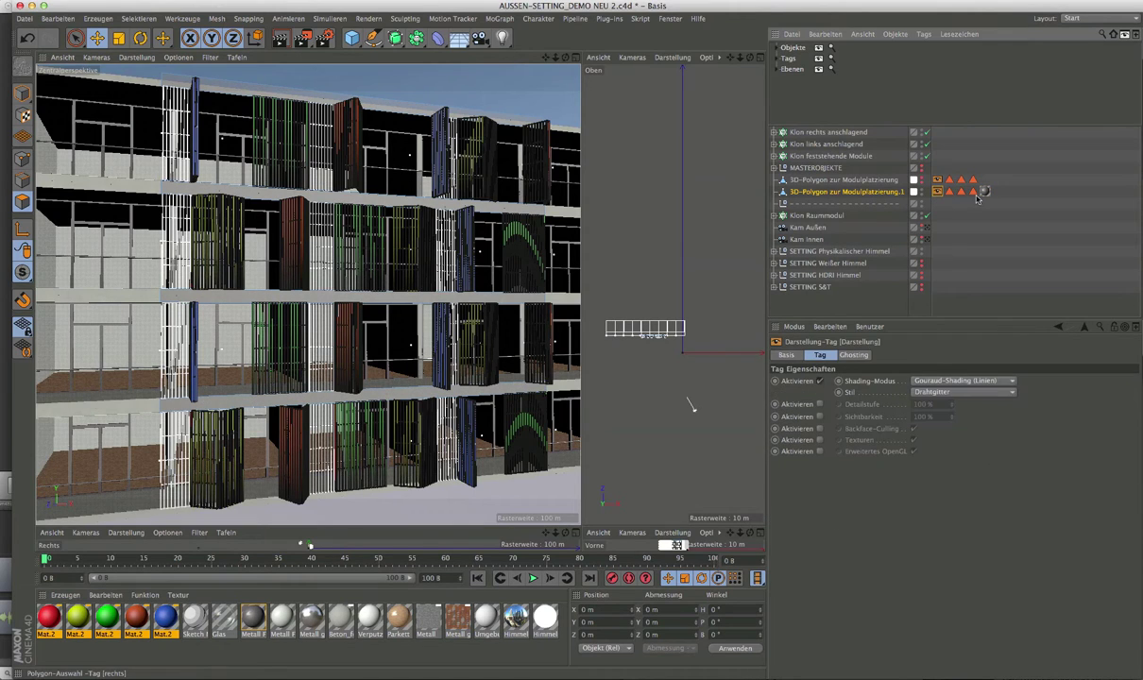
pyautogui.press('Delete')
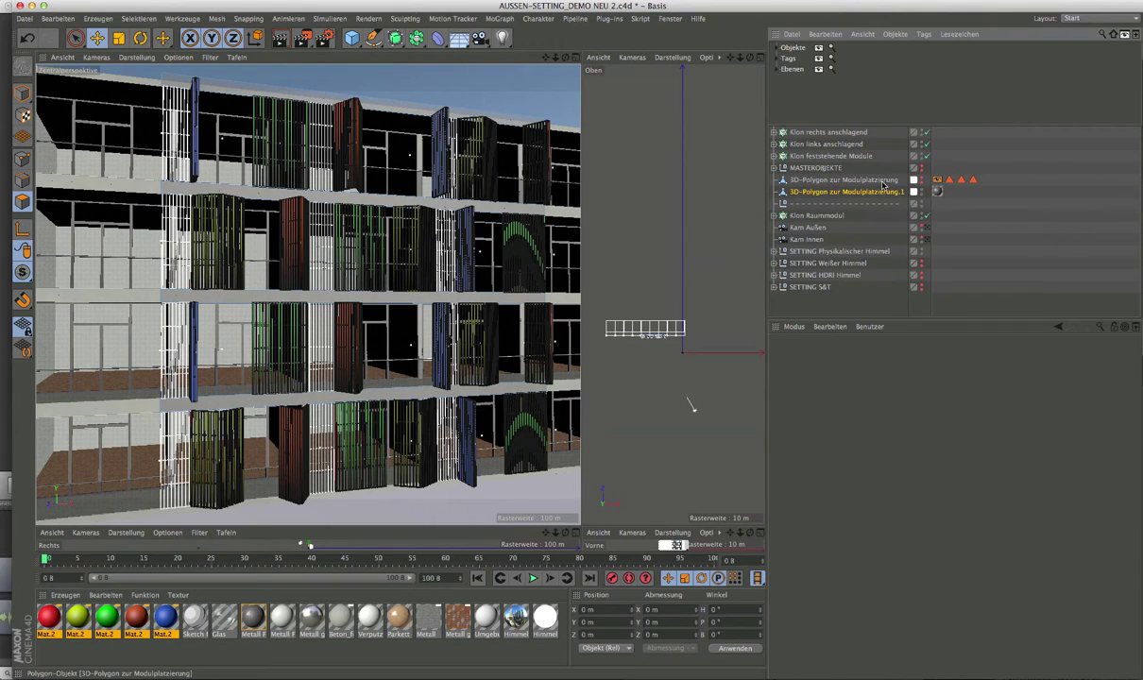
# Rename the copy Blech and switch off its X-Ray in Basis
pyautogui.doubleClick(795, 194)
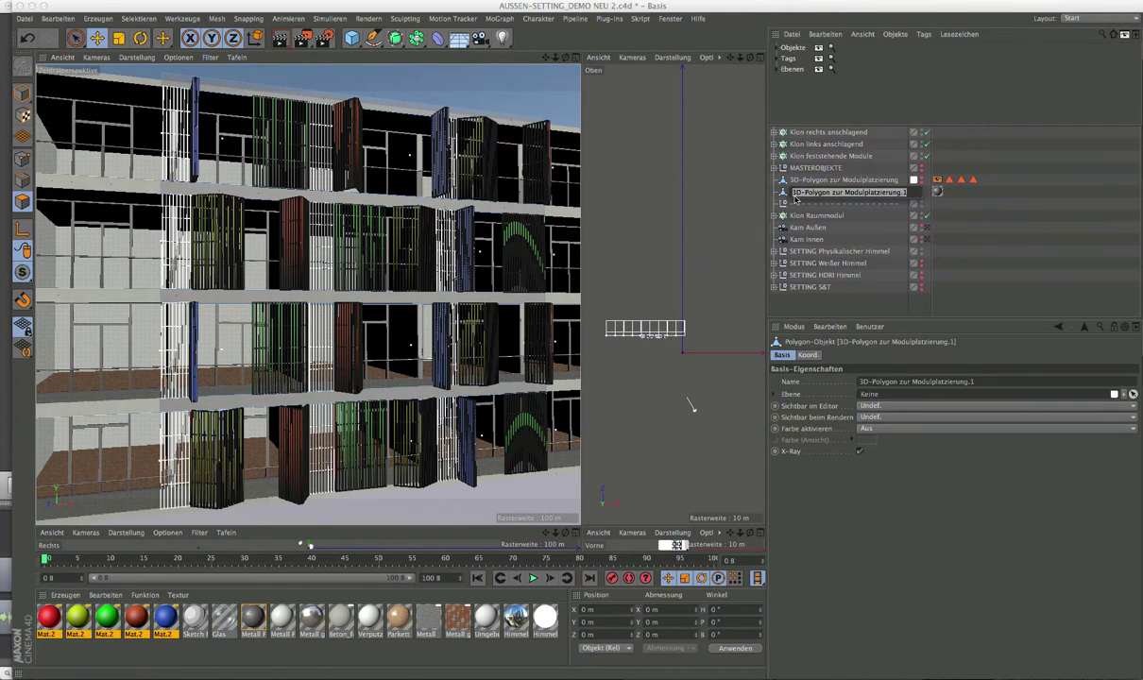
pyautogui.write('3D')
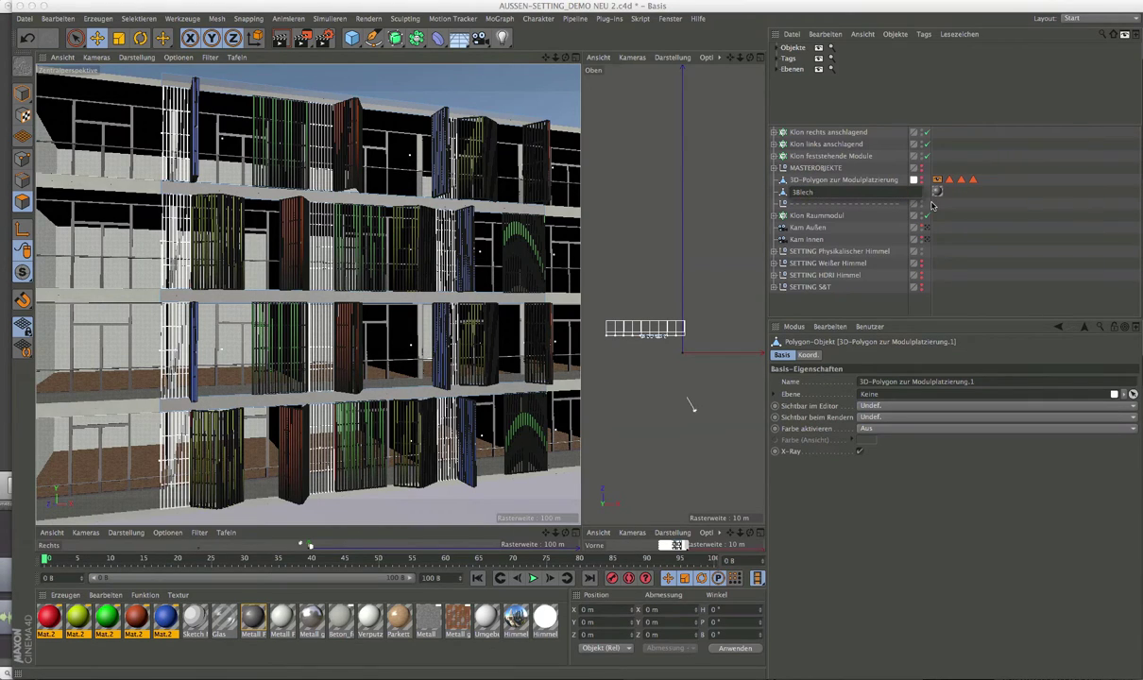
pyautogui.press('Return')
pyautogui.click(792, 194)
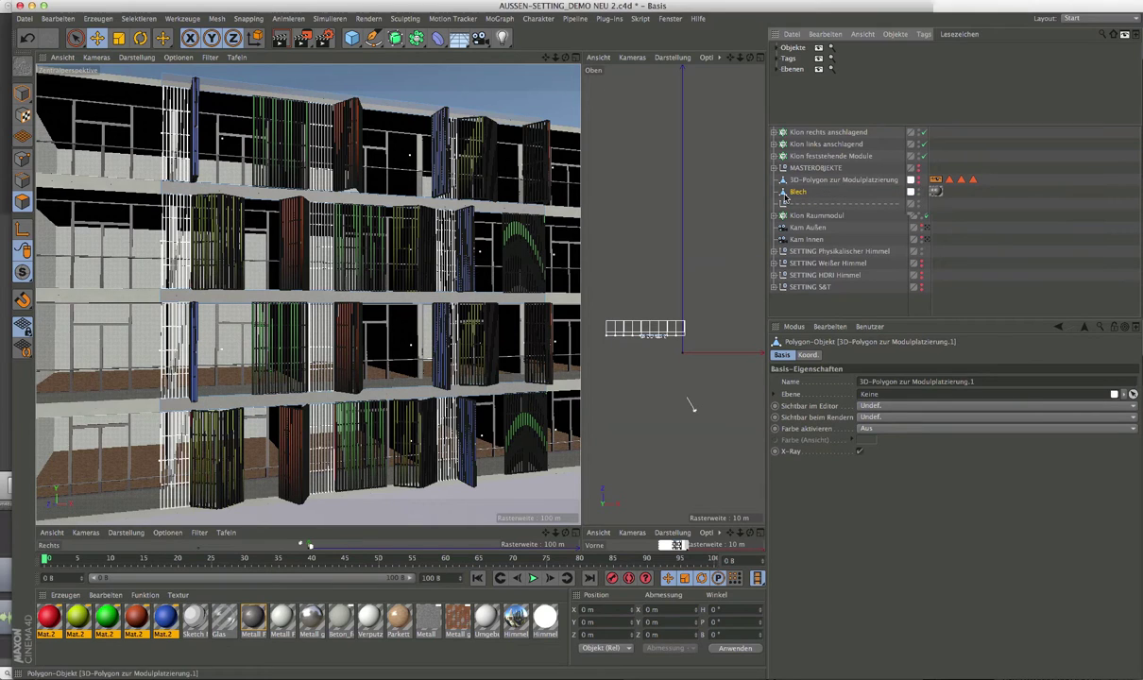
pyautogui.click(859, 452)
# Frame the facade close up and nearly head-on, and expand MASTEROBJEKTE to list its modules
pyautogui.keyDown('alt'); pyautogui.moveTo(321, 264); pyautogui.dragTo(808, 318); pyautogui.keyUp('alt')
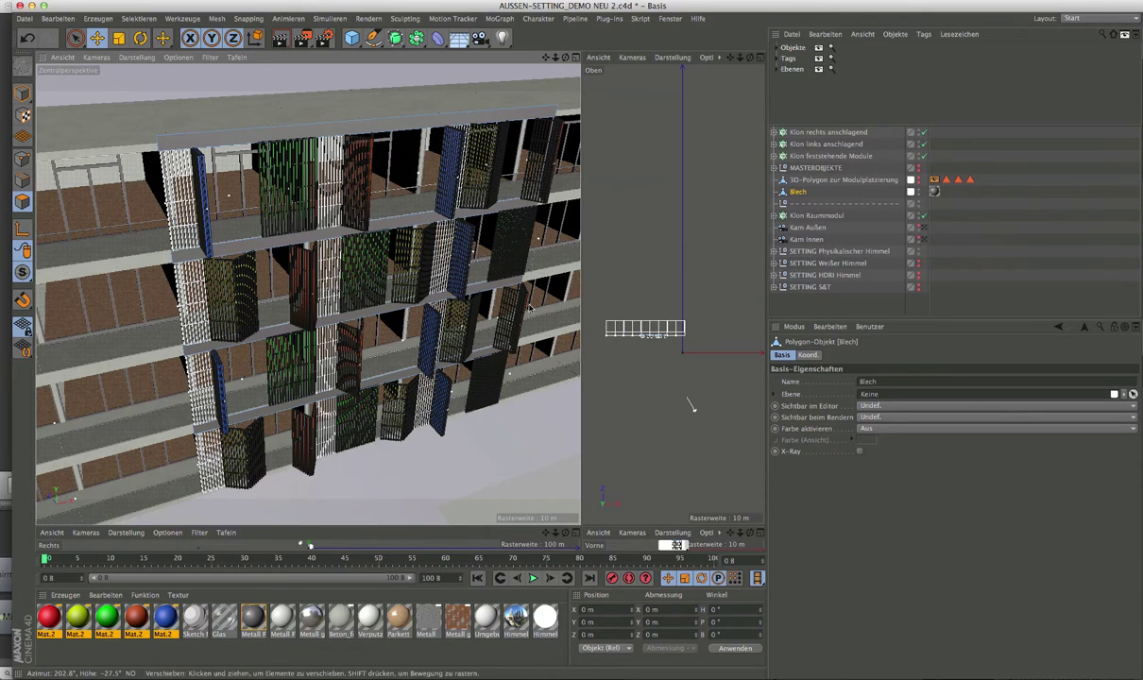
pyautogui.keyDown('alt'); pyautogui.moveTo(455, 328); pyautogui.dragTo(412, 285); pyautogui.keyUp('alt')
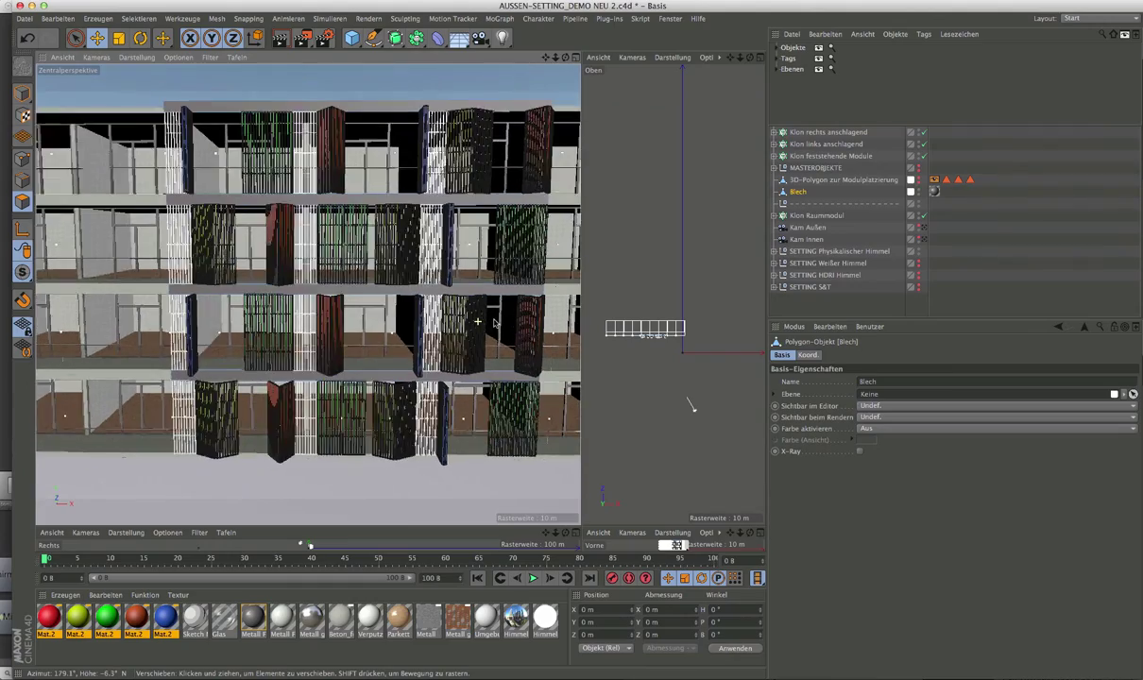
pyautogui.keyDown('alt'); pyautogui.moveTo(451, 307); pyautogui.dragTo(510, 327, button='right'); pyautogui.keyUp('alt')
pyautogui.moveTo(510, 327)
pyautogui.keyDown('alt'); pyautogui.mouseDown()
pyautogui.moveTo(475, 356)
pyautogui.moveTo(449, 329)
pyautogui.mouseUp(); pyautogui.keyUp('alt')
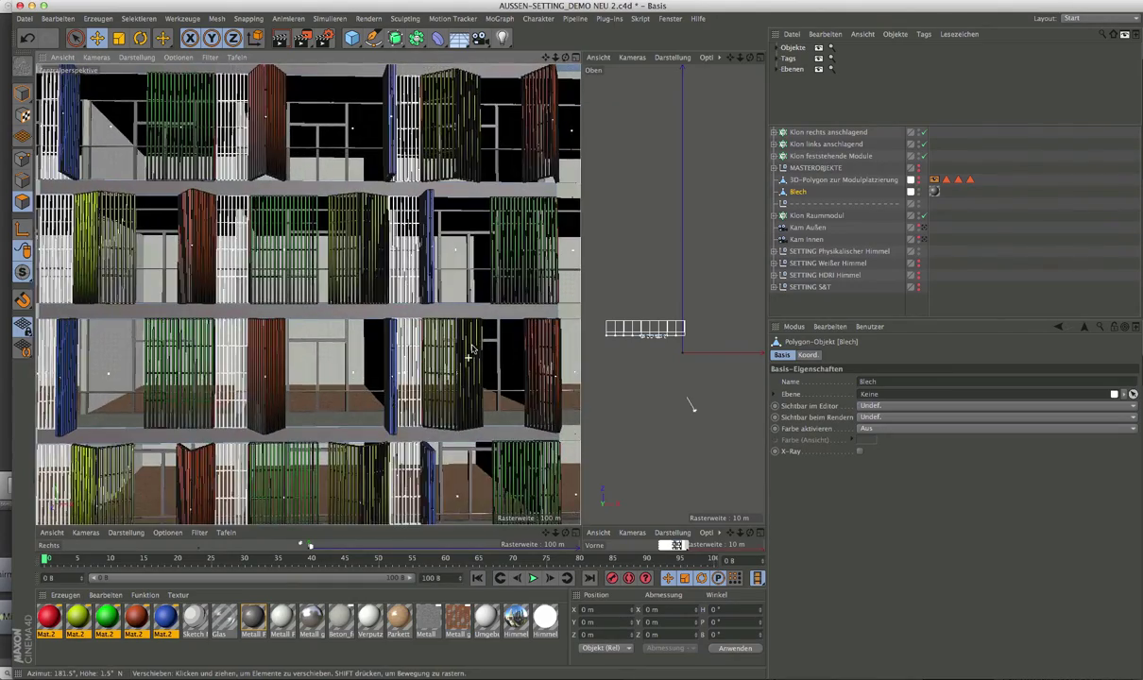
pyautogui.keyDown('alt'); pyautogui.moveTo(304, 301); pyautogui.dragTo(417, 366); pyautogui.keyUp('alt')
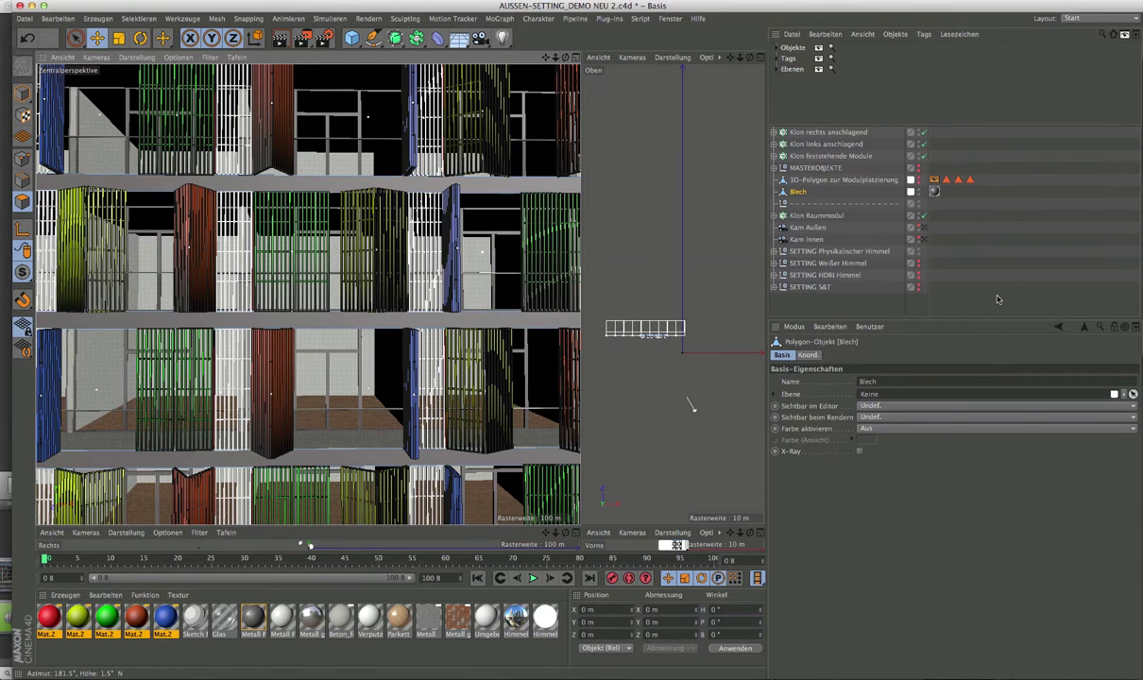
pyautogui.click(773, 168)
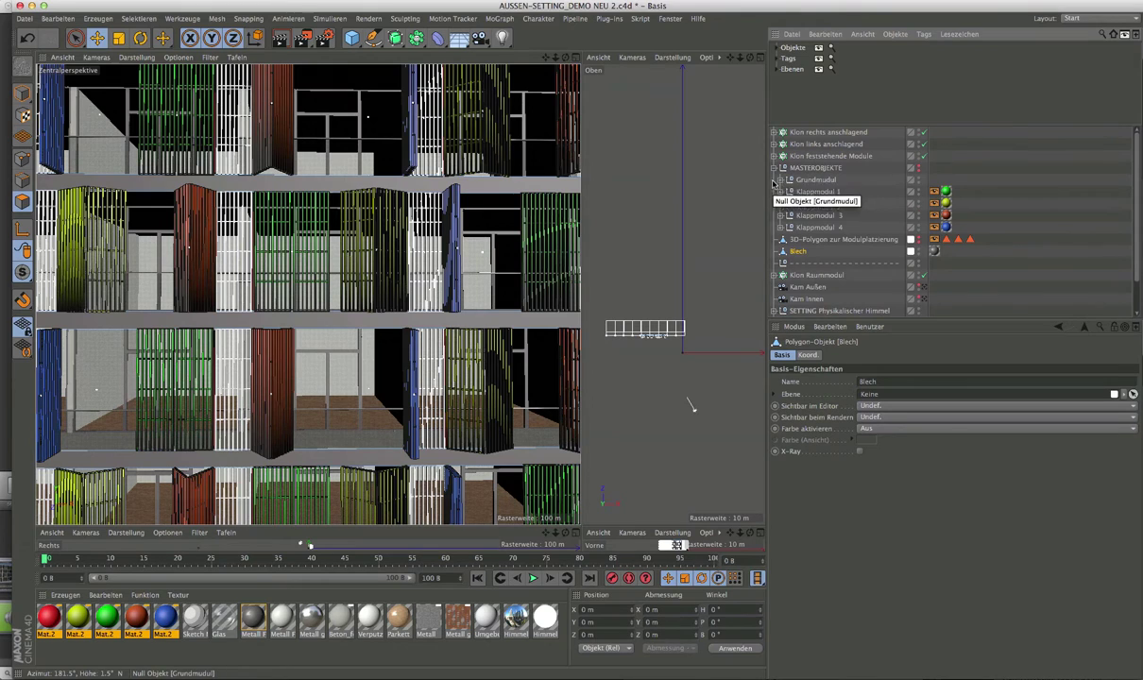
# Expand Grundmodul, then try the Metall material on Sweep Rahmen and undo it
pyautogui.click(783, 179)
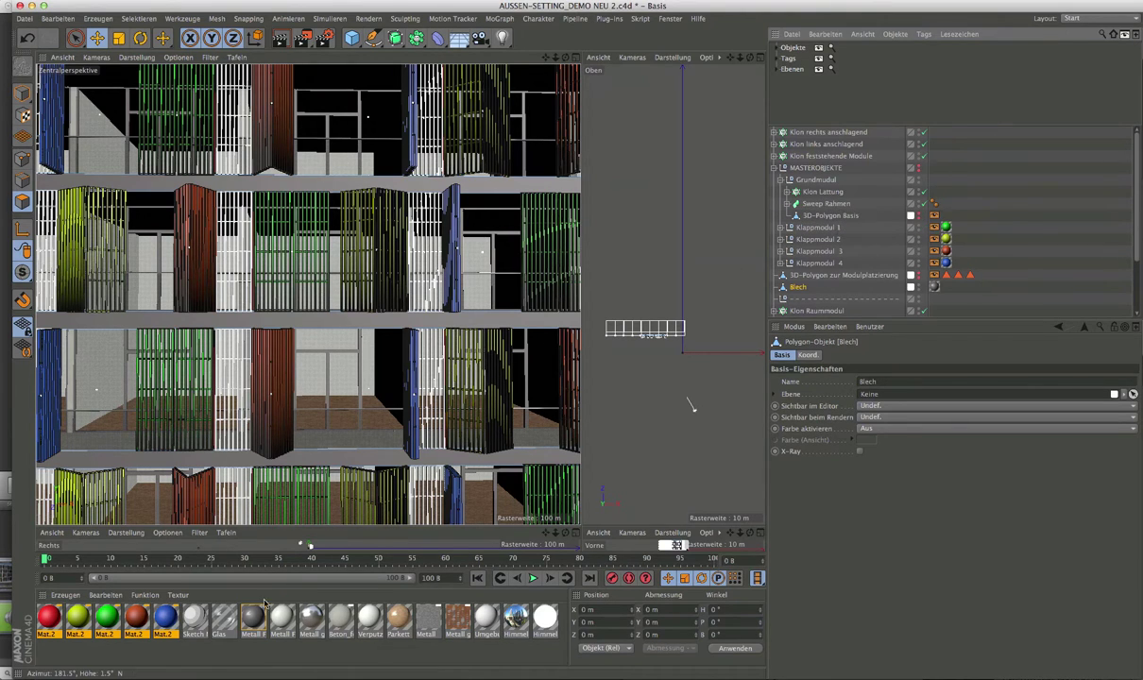
pyautogui.moveTo(825, 264); pyautogui.dragTo(826, 204)
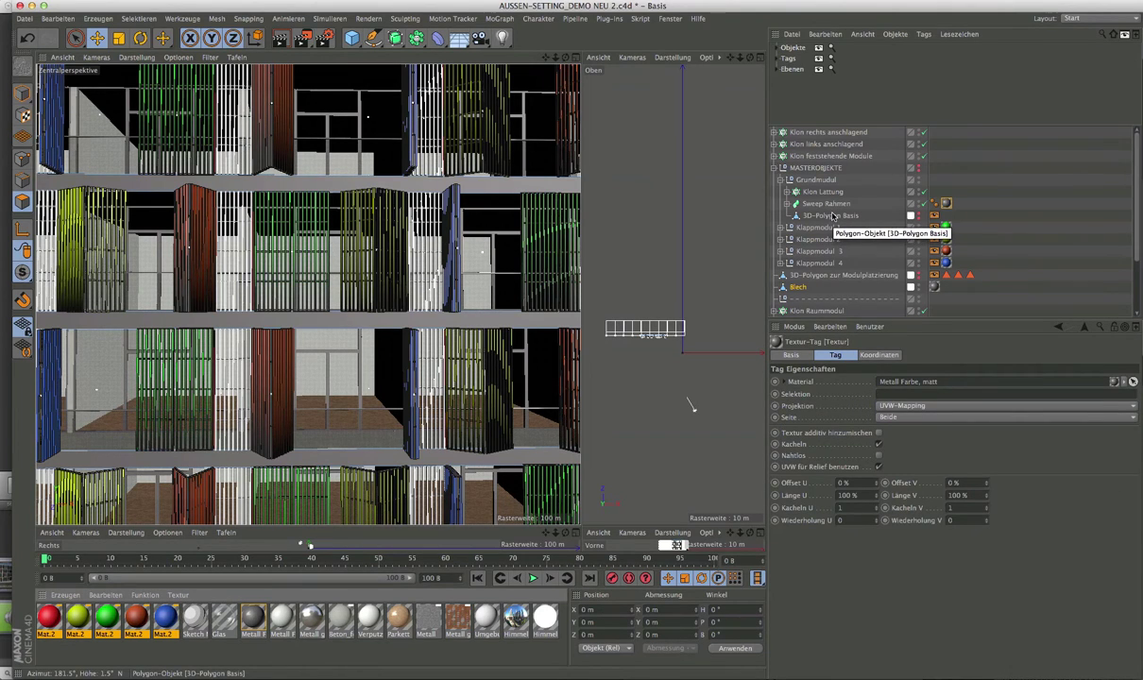
pyautogui.hotkey('ctrl', 'z')
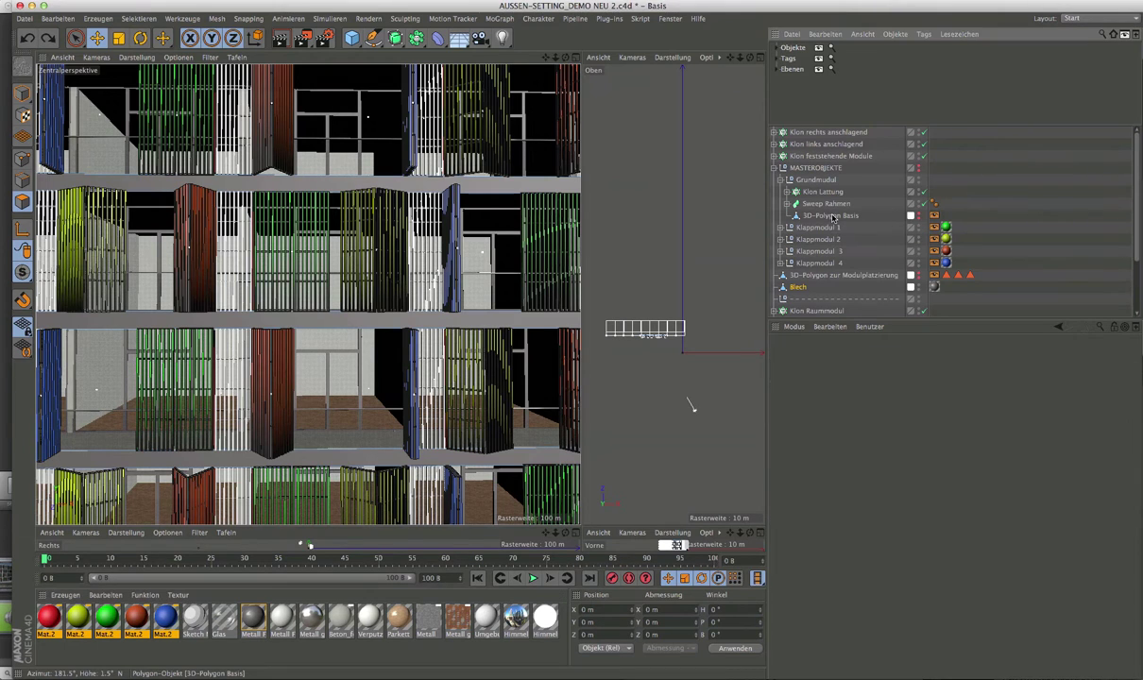
# Open Metall Farbe, matt, review its Reflektivität layers, and close the Material-Editor
pyautogui.doubleClick(251, 618)
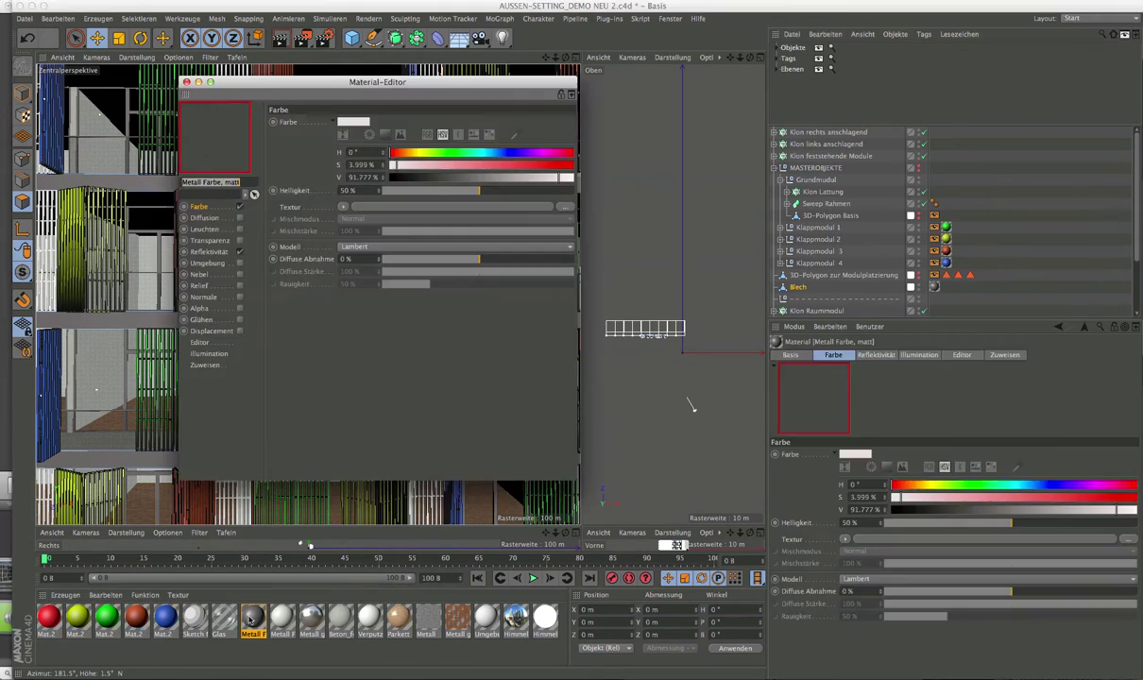
pyautogui.click(207, 253)
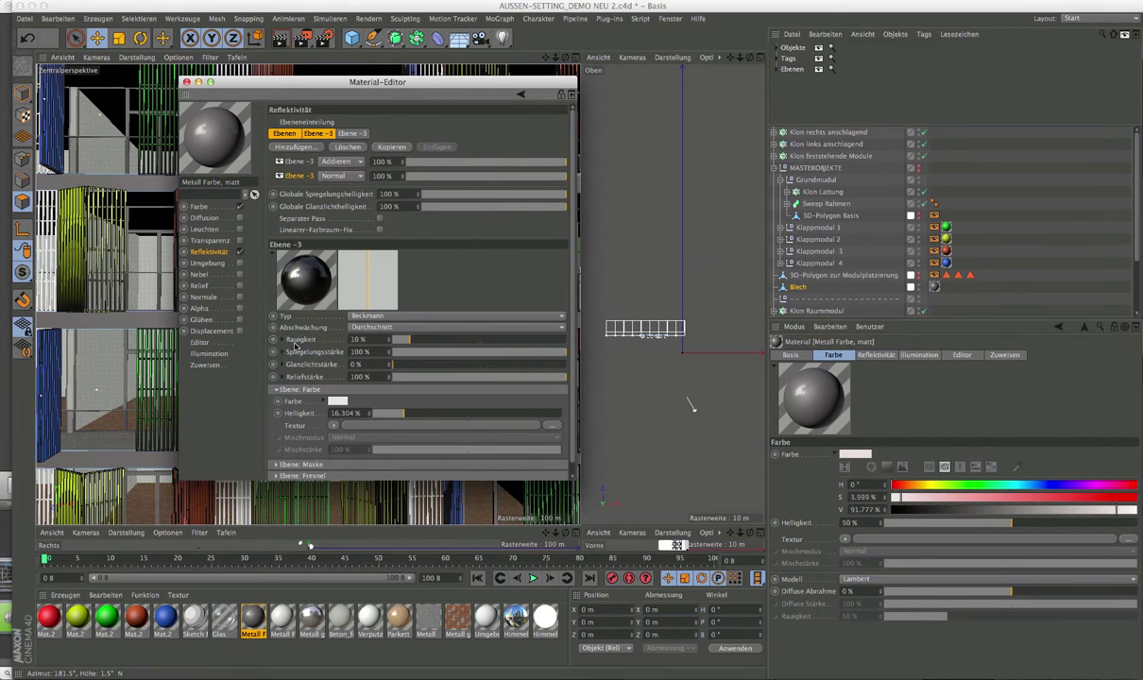
pyautogui.click(186, 83)
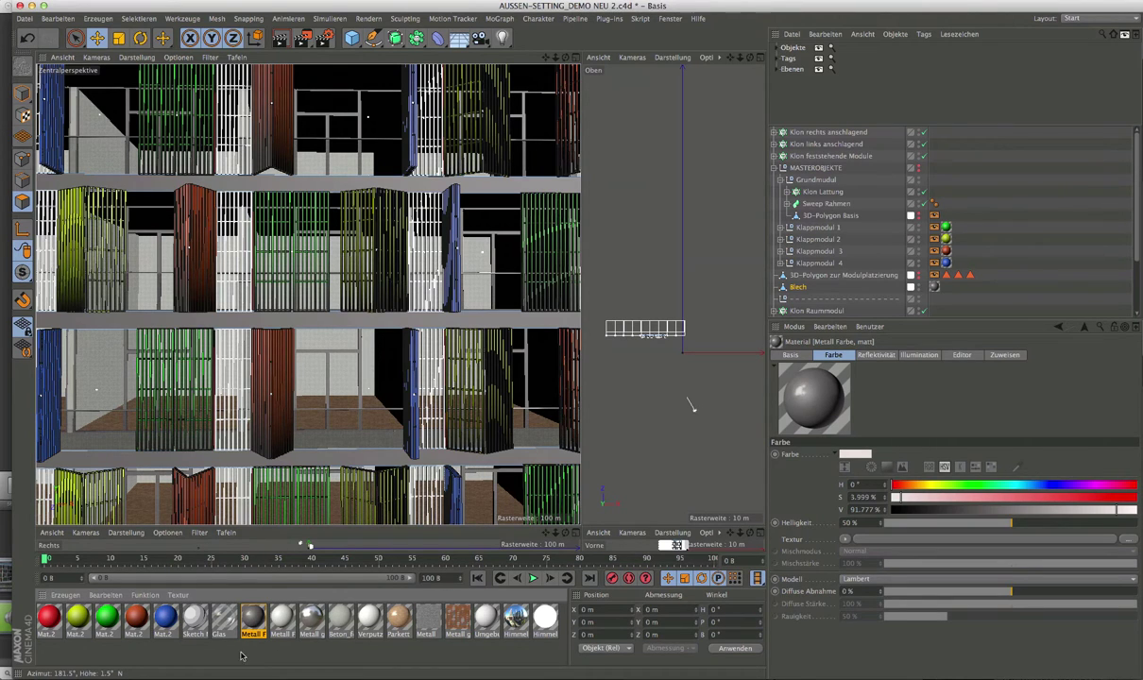
# Copy and paste the Metall Farbe, matt material and place the copy beside the original
pyautogui.click(104, 595)
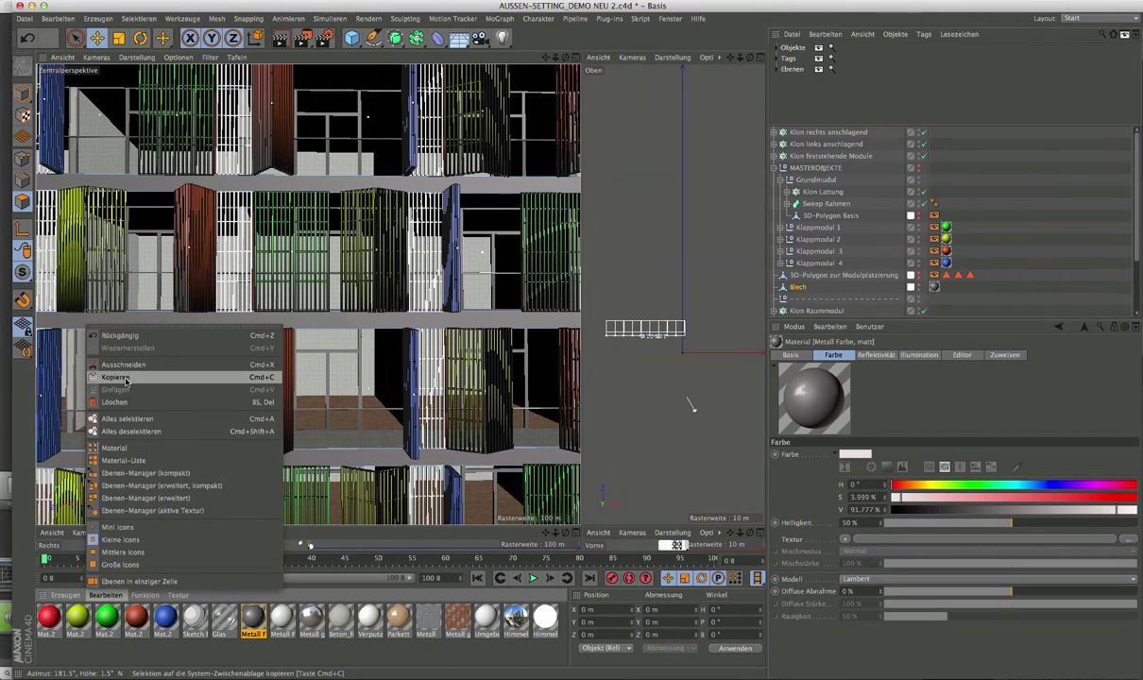
pyautogui.click(115, 377)
pyautogui.click(105, 595)
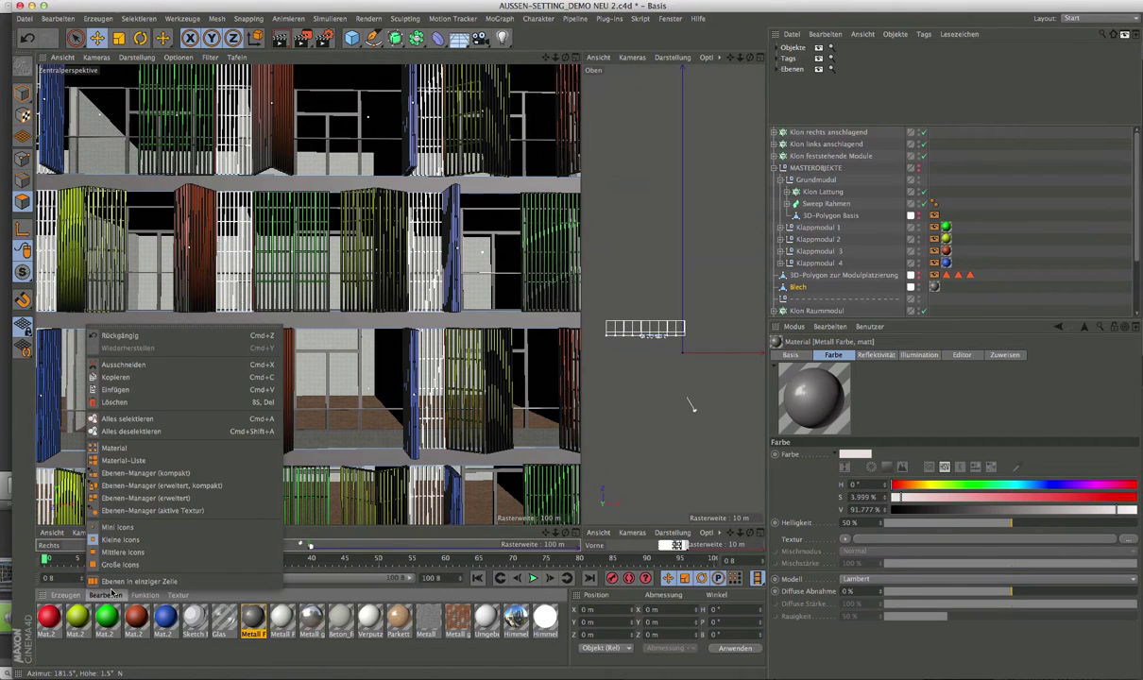
pyautogui.click(115, 389)
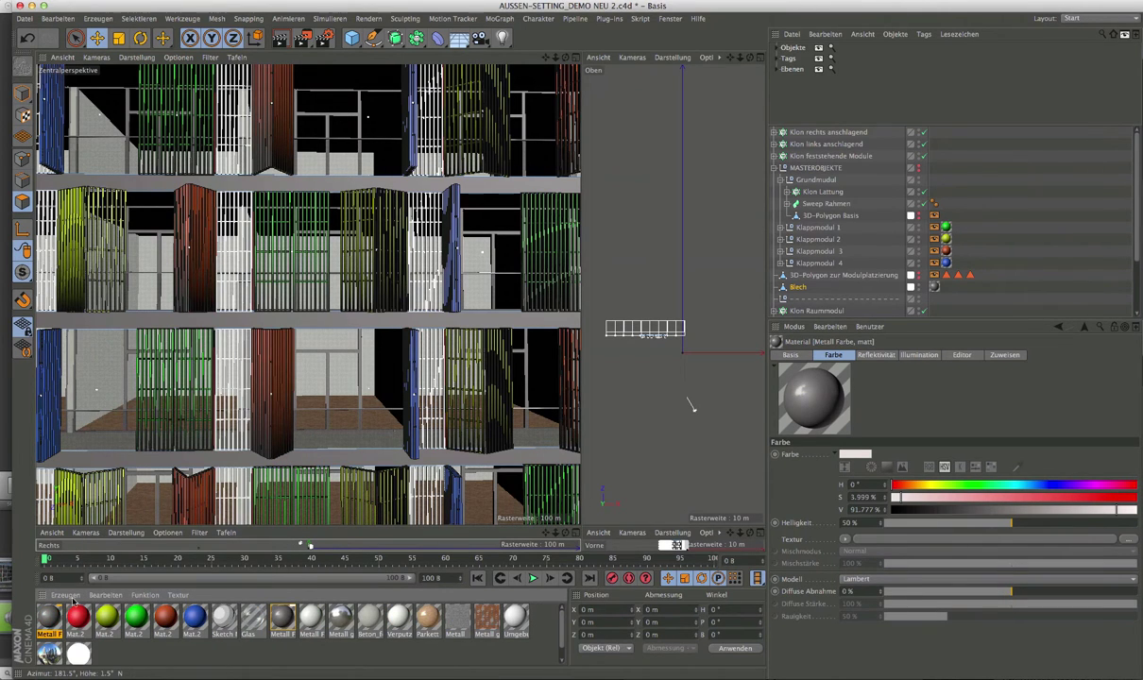
pyautogui.moveTo(48, 621); pyautogui.dragTo(282, 630)
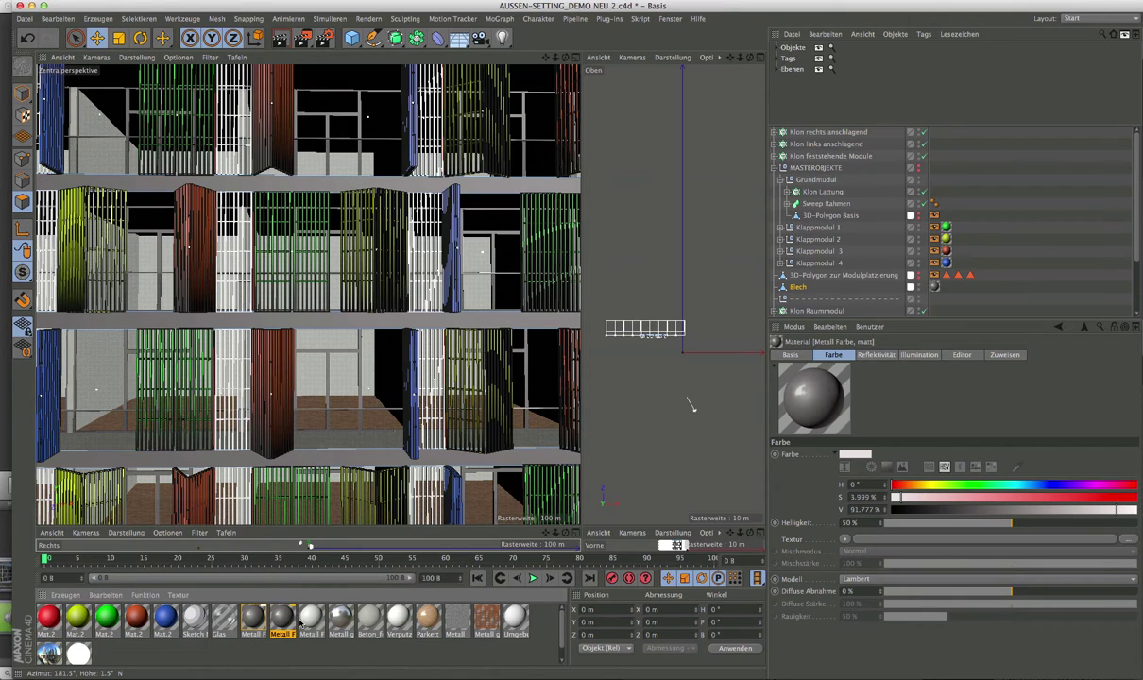
# Disable one Reflektivität layer in the copied material and close the editor
pyautogui.doubleClick(285, 621)
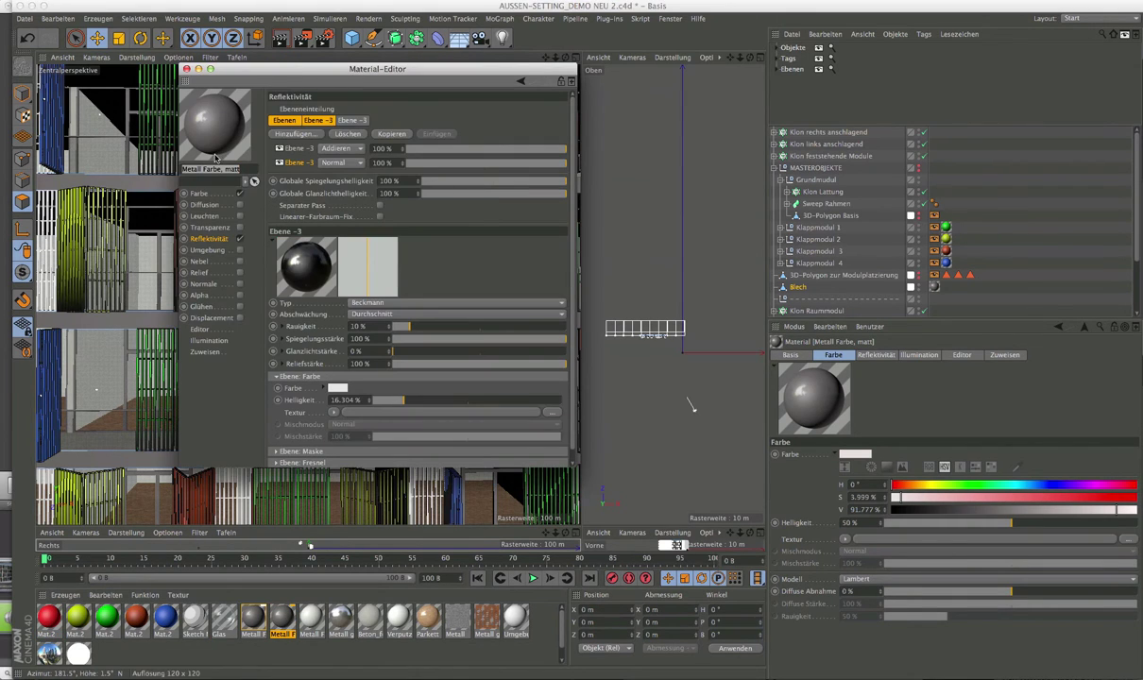
pyautogui.click(240, 239)
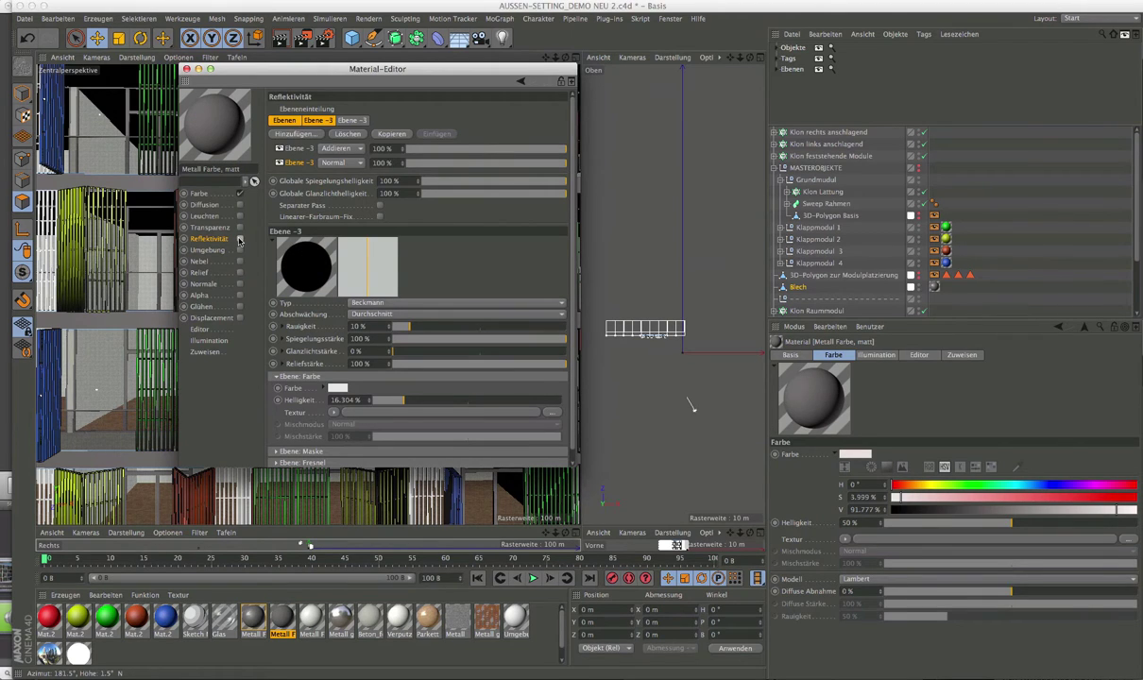
pyautogui.click(239, 239)
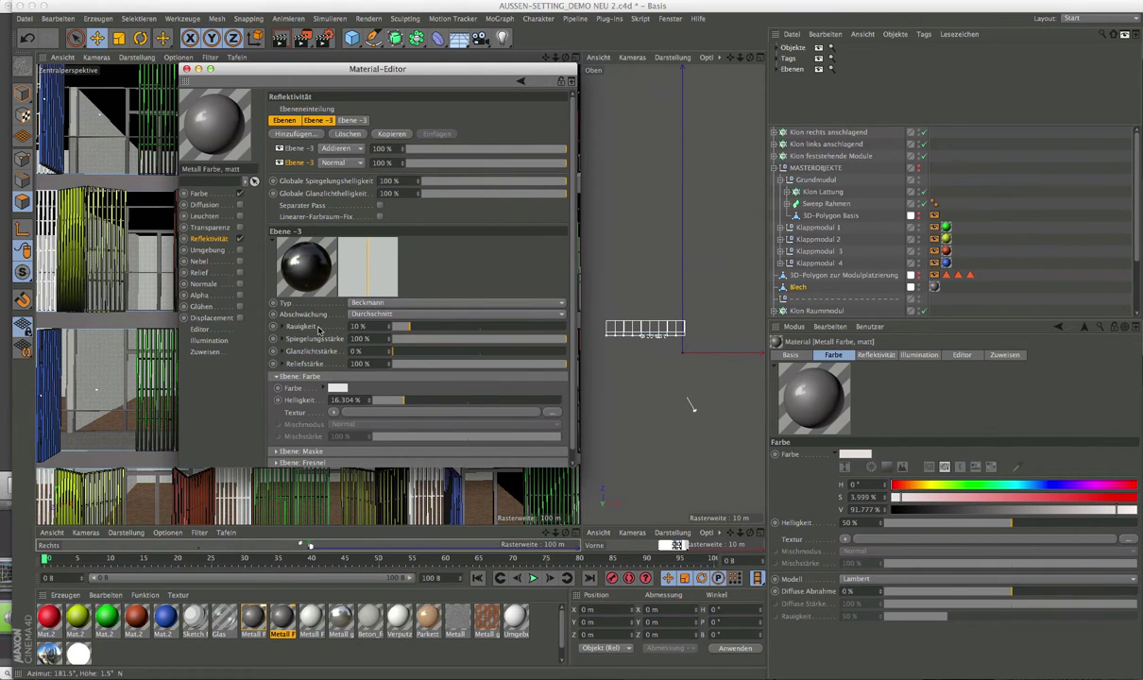
pyautogui.click(279, 163)
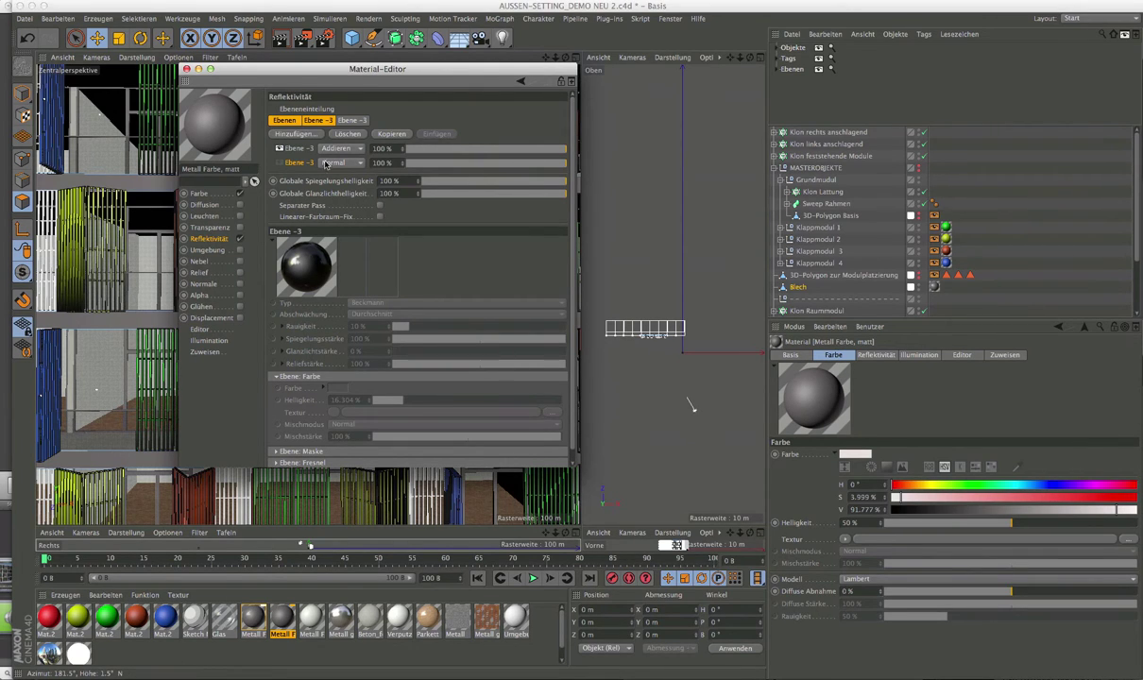
pyautogui.click(282, 150)
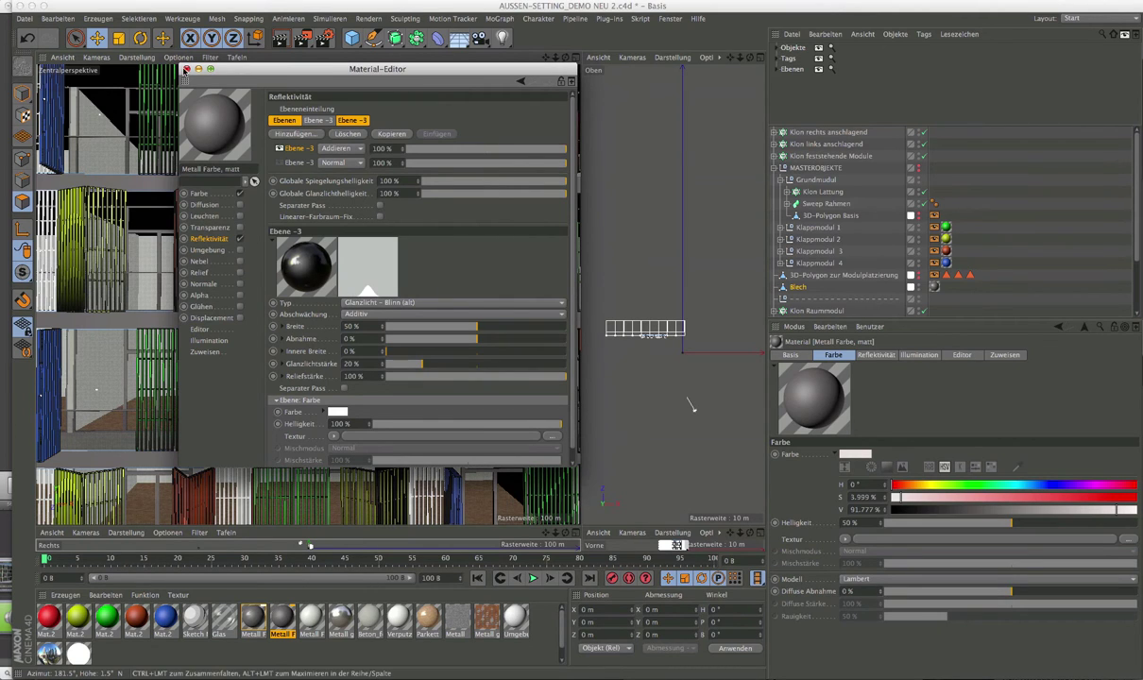
pyautogui.click(283, 618)
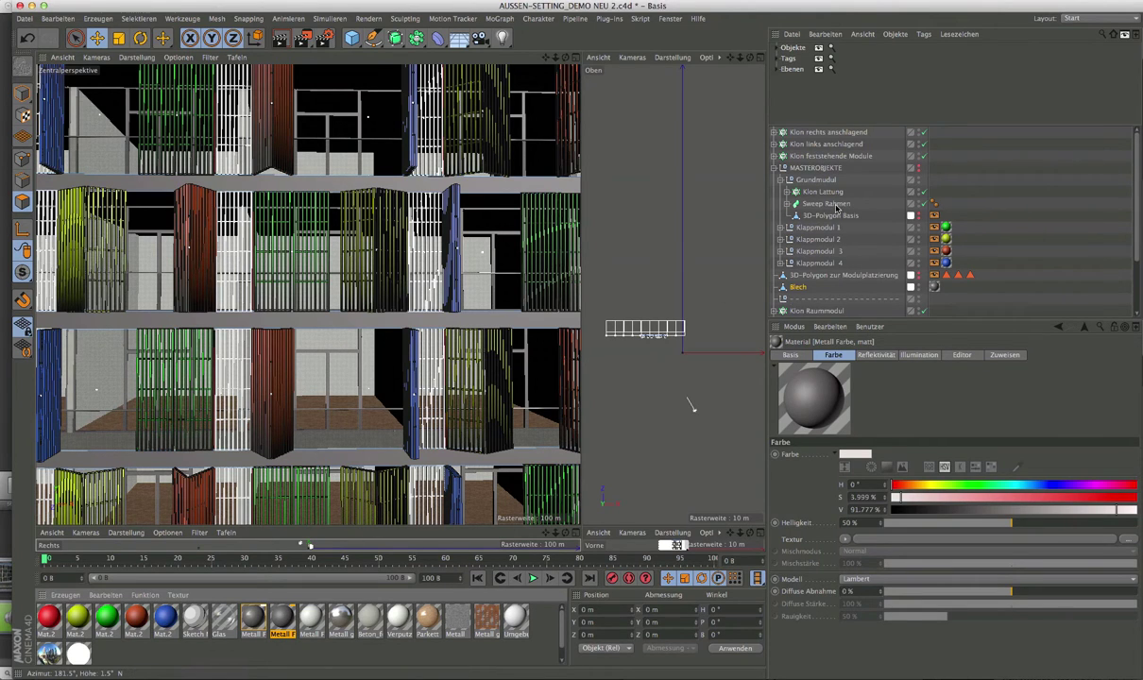
# Apply Metall Farbe, matt to Sweep Rahmen and expand Klon Raummodul to show Raum, Geländer, Trenner, Glas, Rahmen
pyautogui.moveTo(836, 208); pyautogui.dragTo(835, 204)
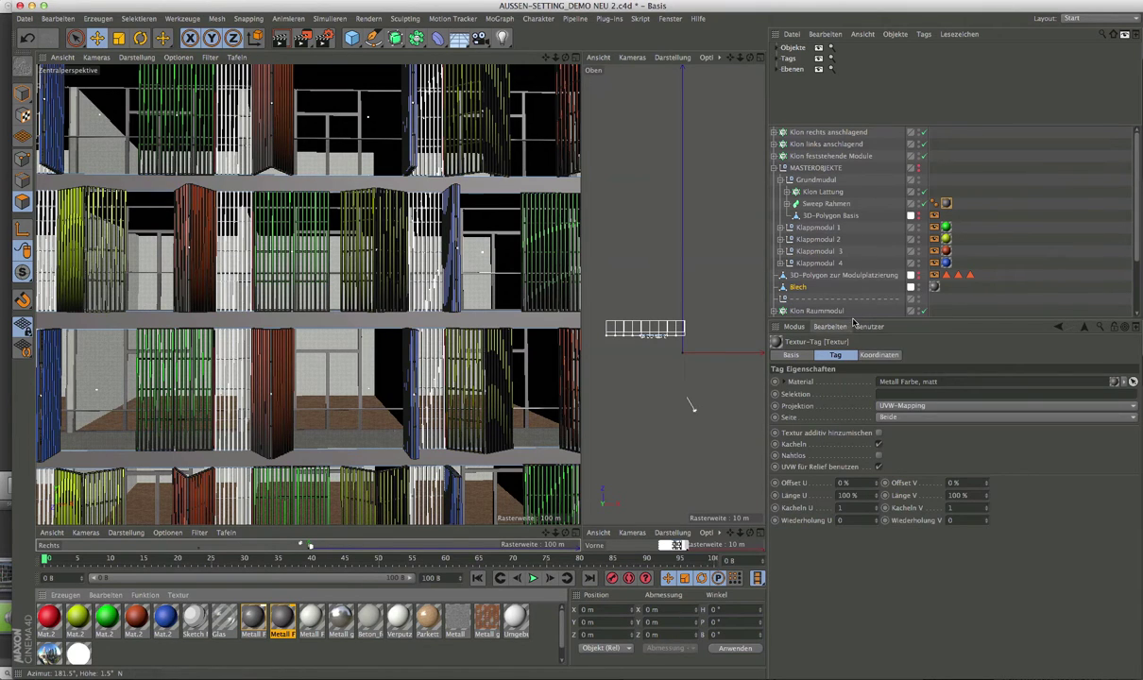
pyautogui.moveTo(813, 320); pyautogui.dragTo(812, 444)
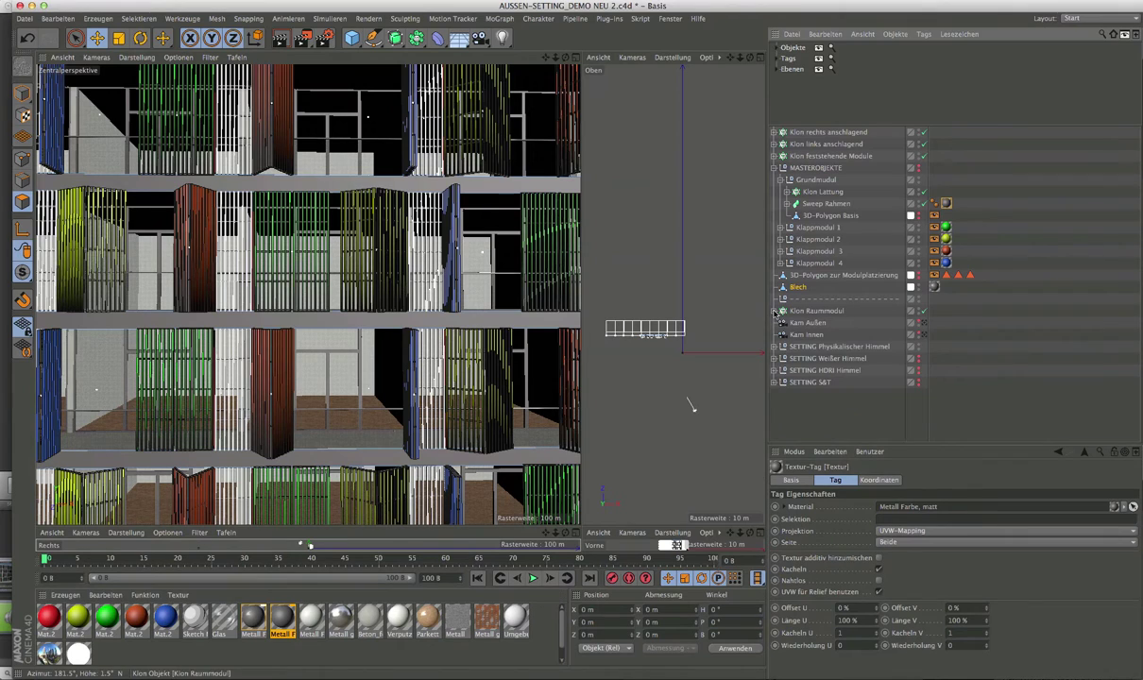
pyautogui.click(775, 312)
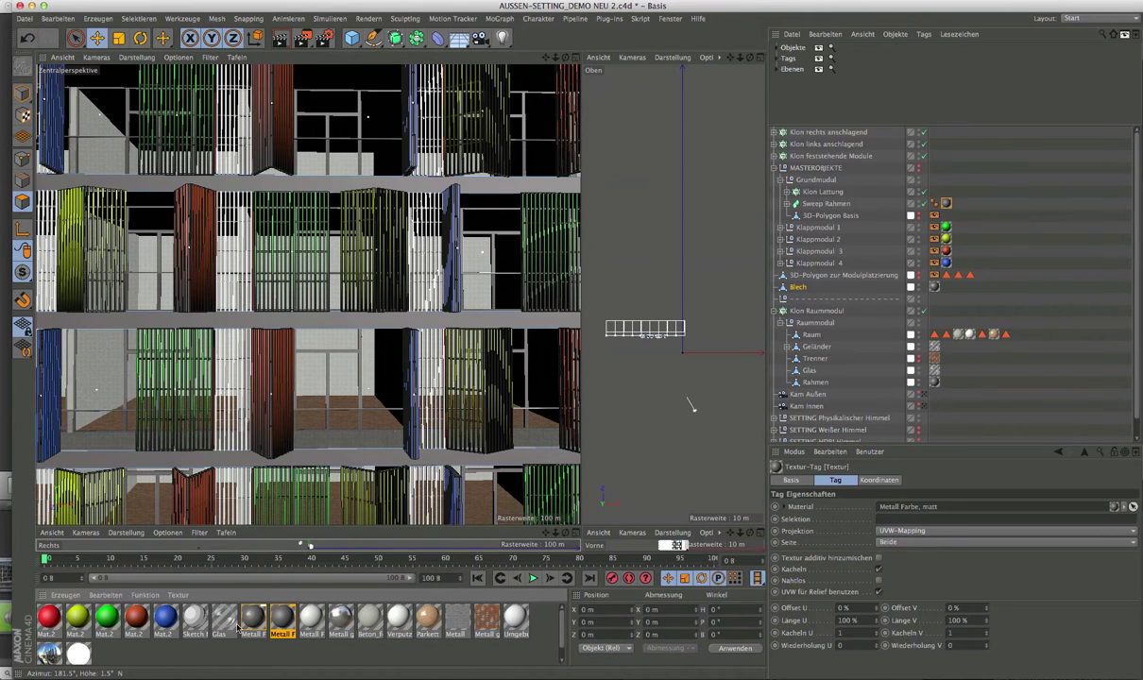
pyautogui.click(65, 594)
pyautogui.moveTo(75, 506)
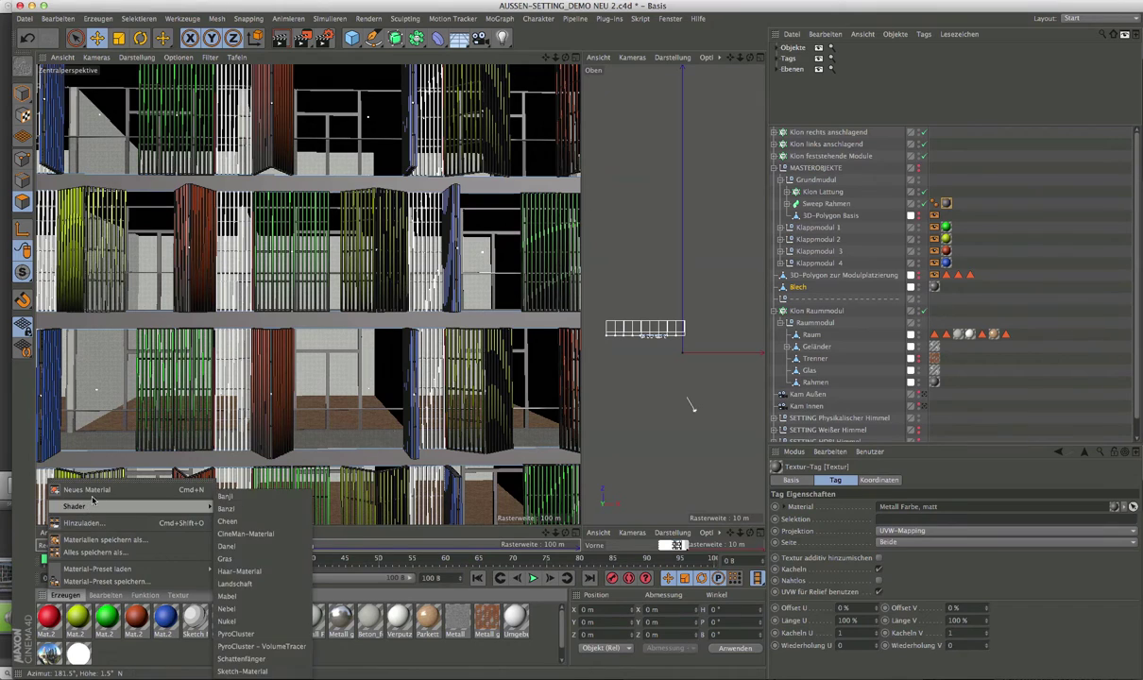
# Create a new material Mat and choose Bild laden for its Farbe channel texture
pyautogui.click(86, 489)
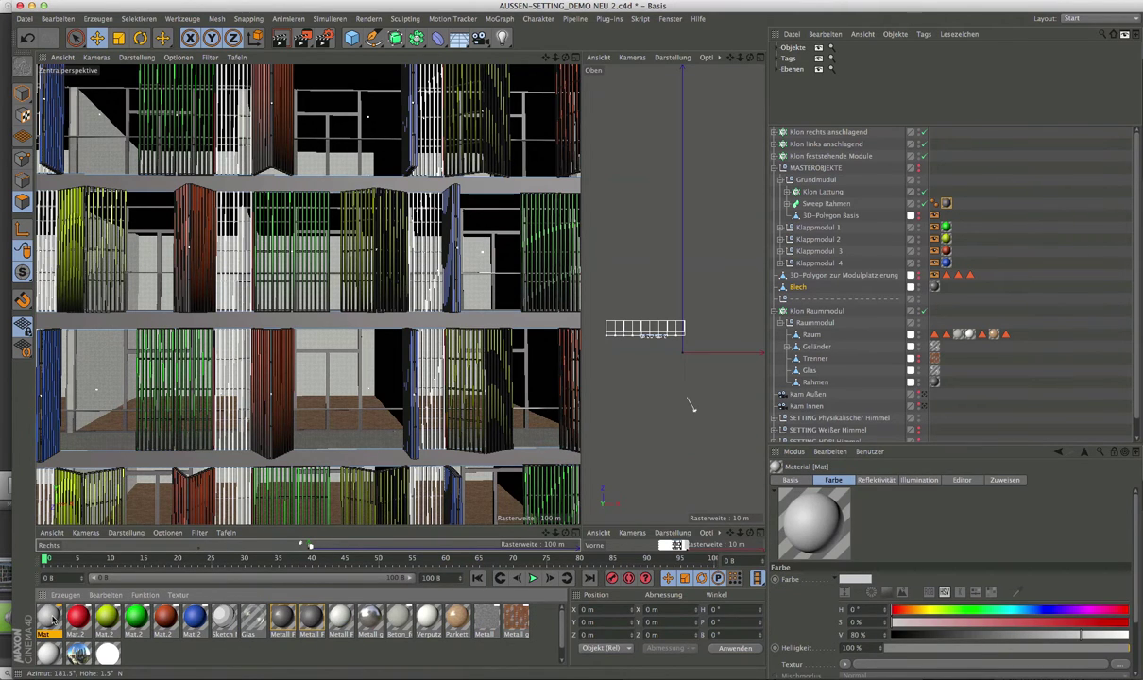
pyautogui.doubleClick(49, 618)
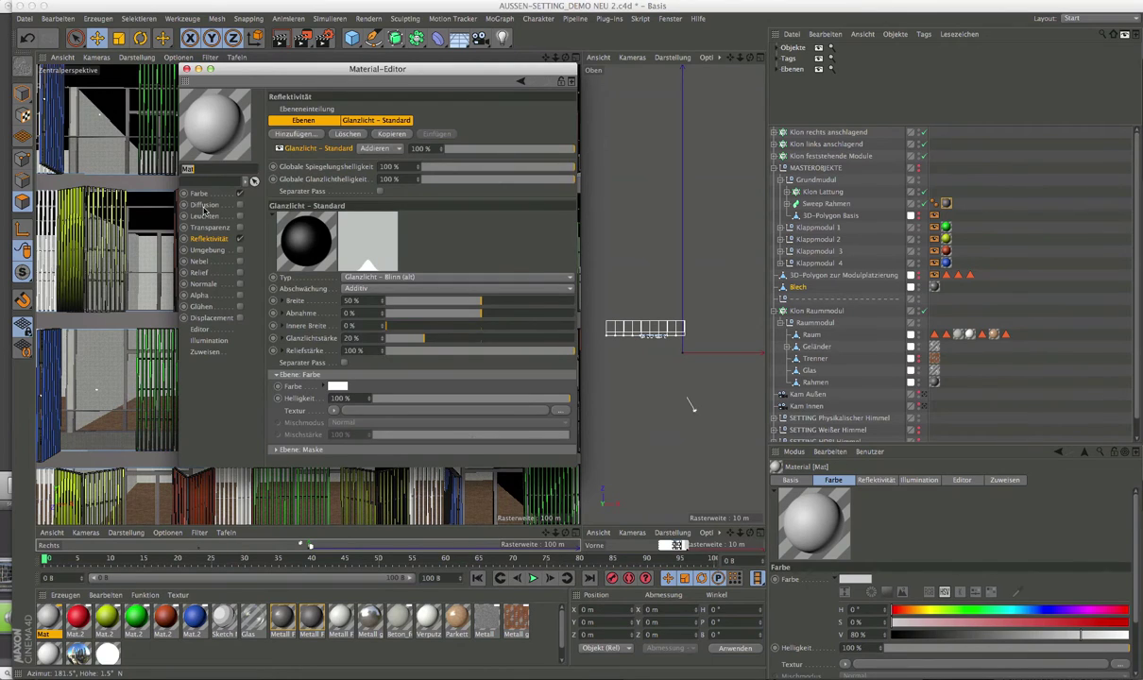
pyautogui.click(194, 193)
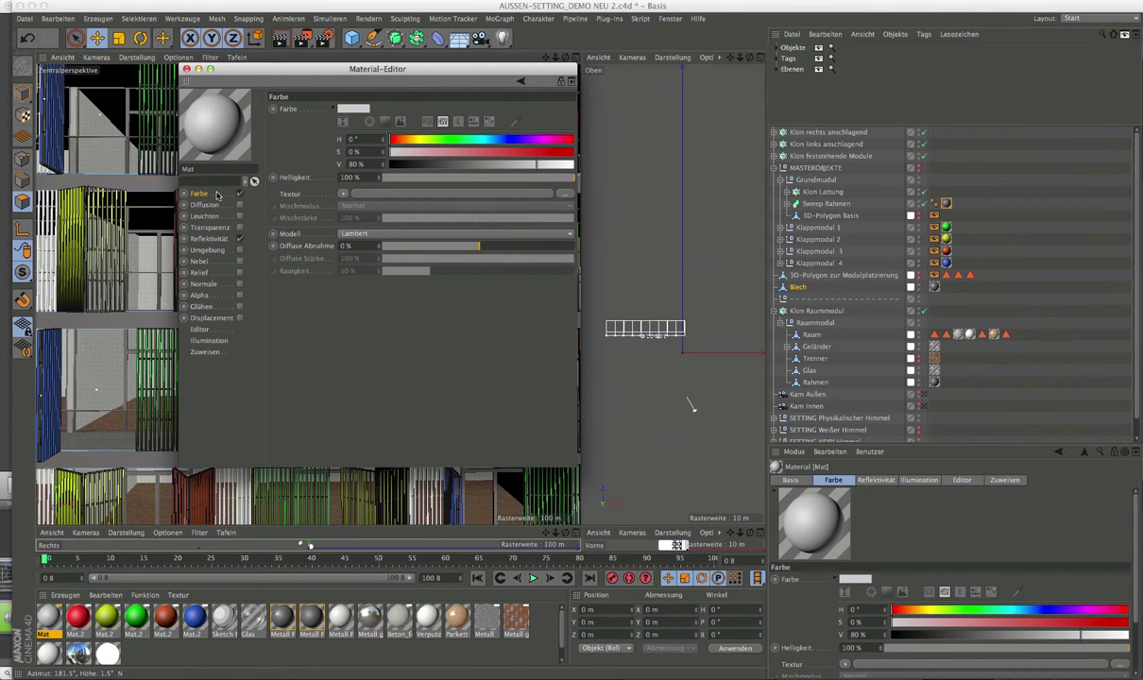
pyautogui.click(342, 194)
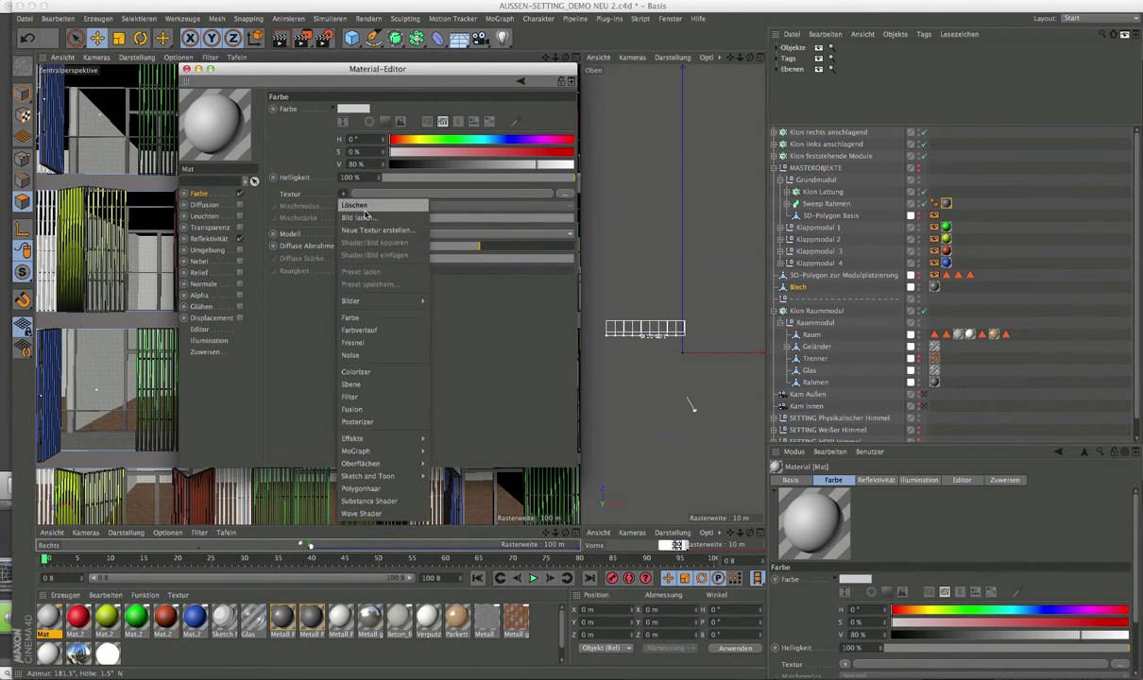
pyautogui.click(365, 218)
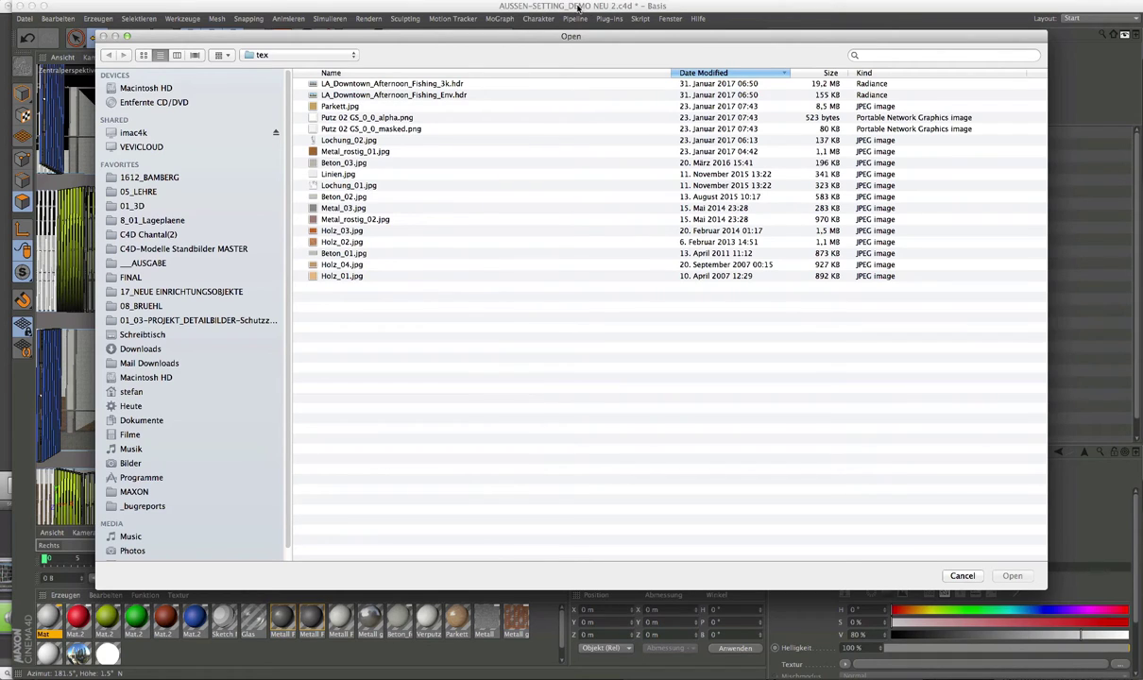
# Preview the Holz_01–04 wood images and load Holz_01.jpg as Mat's colour texture
pyautogui.click(332, 278)
pyautogui.press('space')
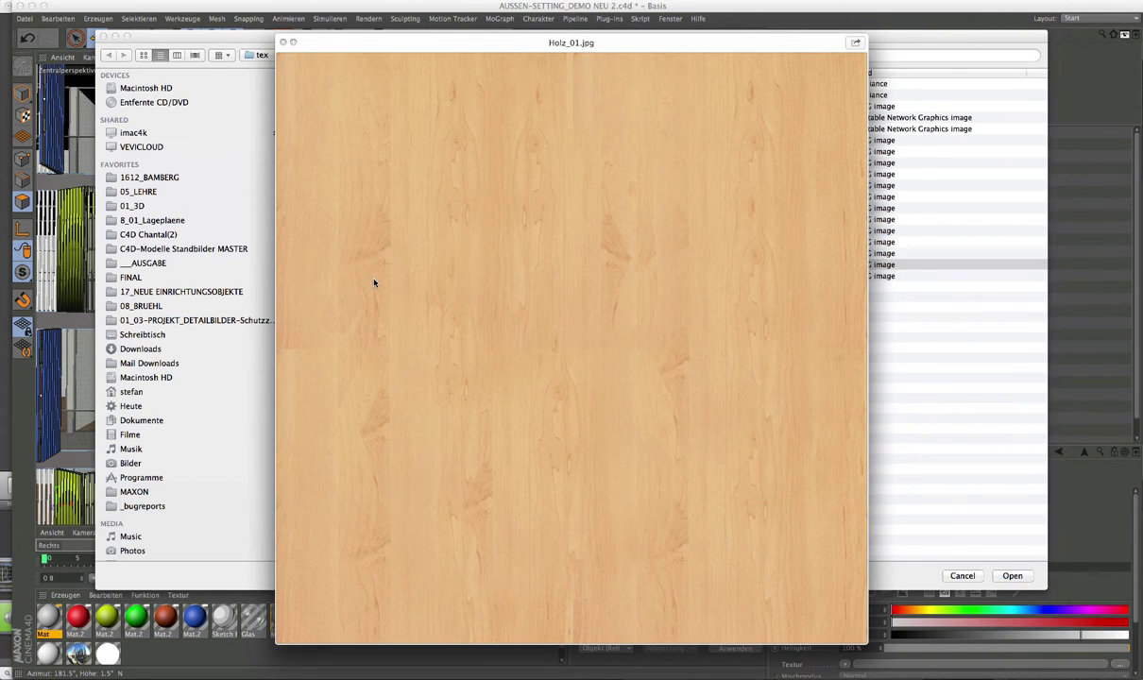
pyautogui.press('Down')
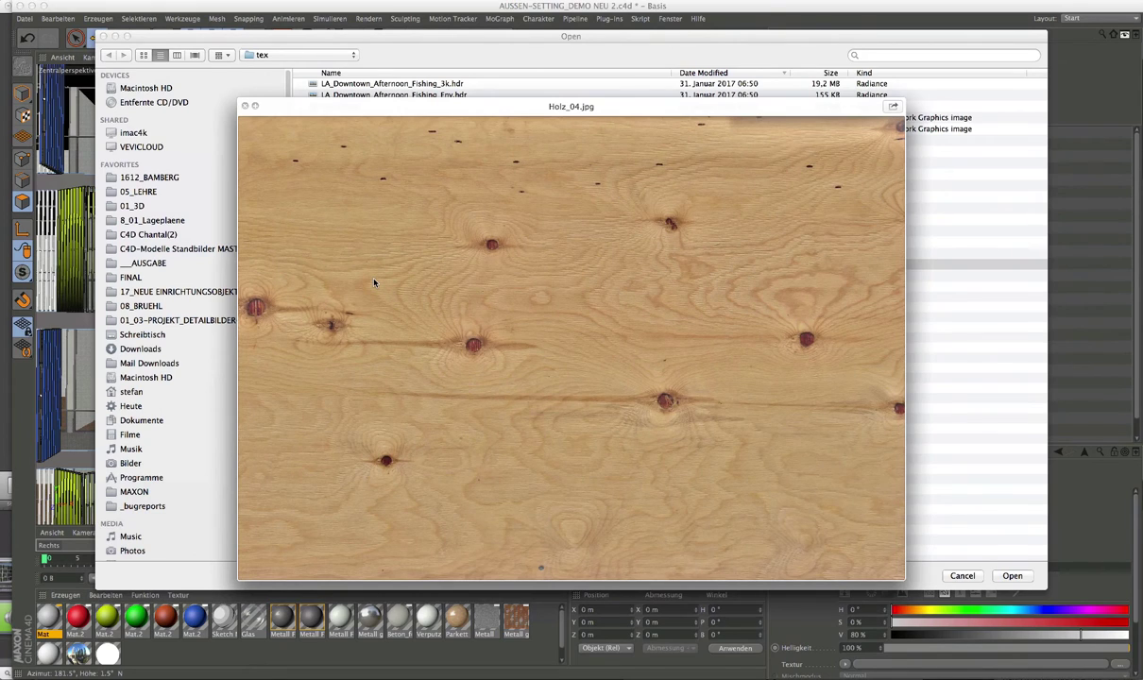
pyautogui.press('space')
pyautogui.press('Up')
pyautogui.press('Up')
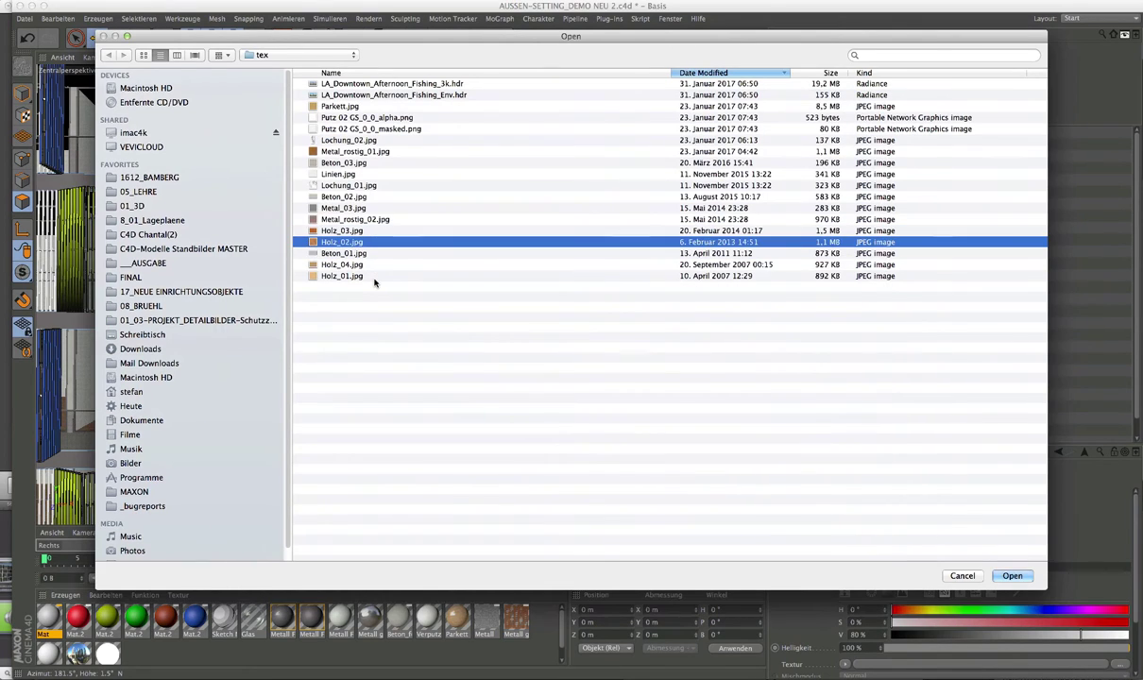
pyautogui.press('space')
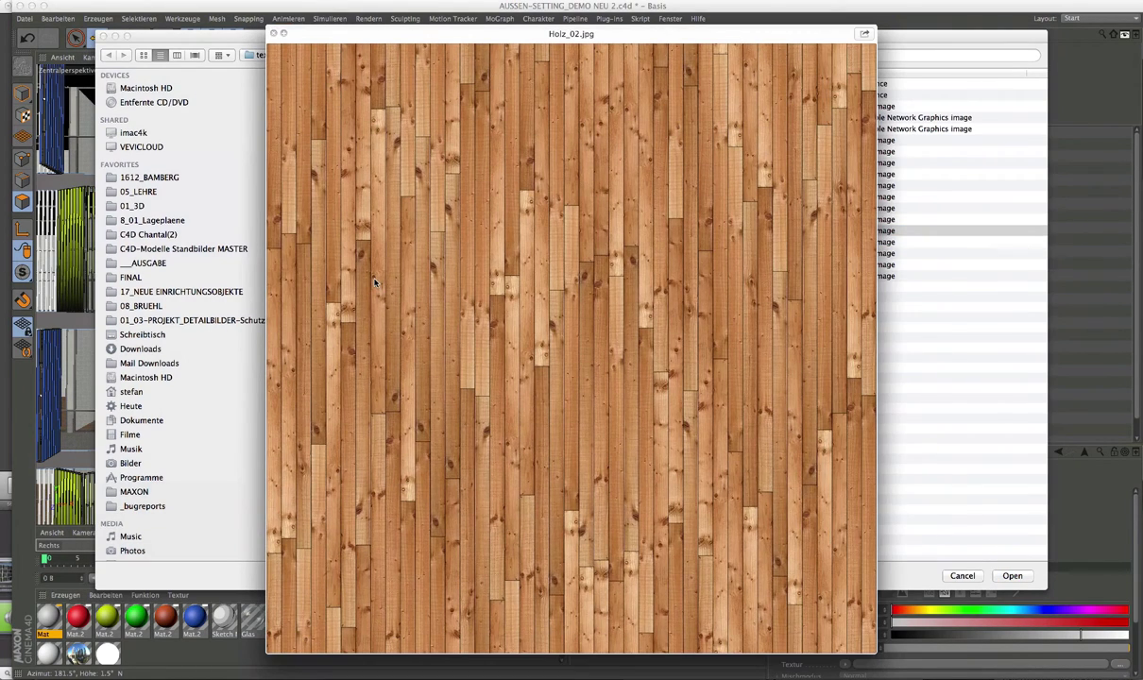
pyautogui.press('Down')
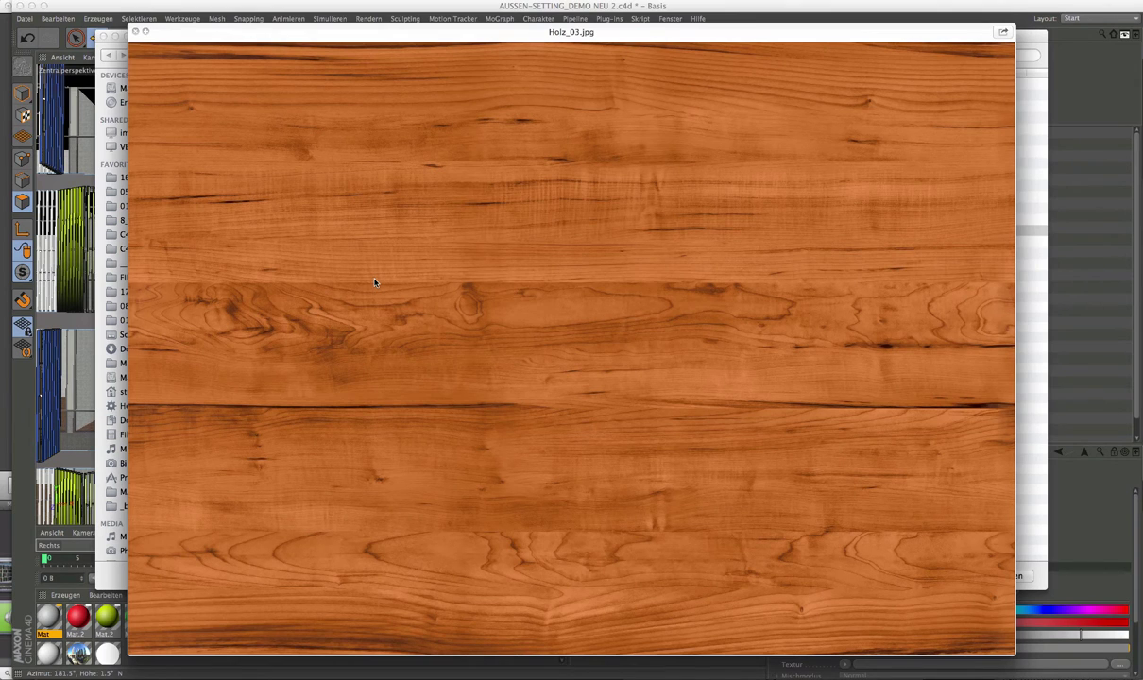
pyautogui.press('space')
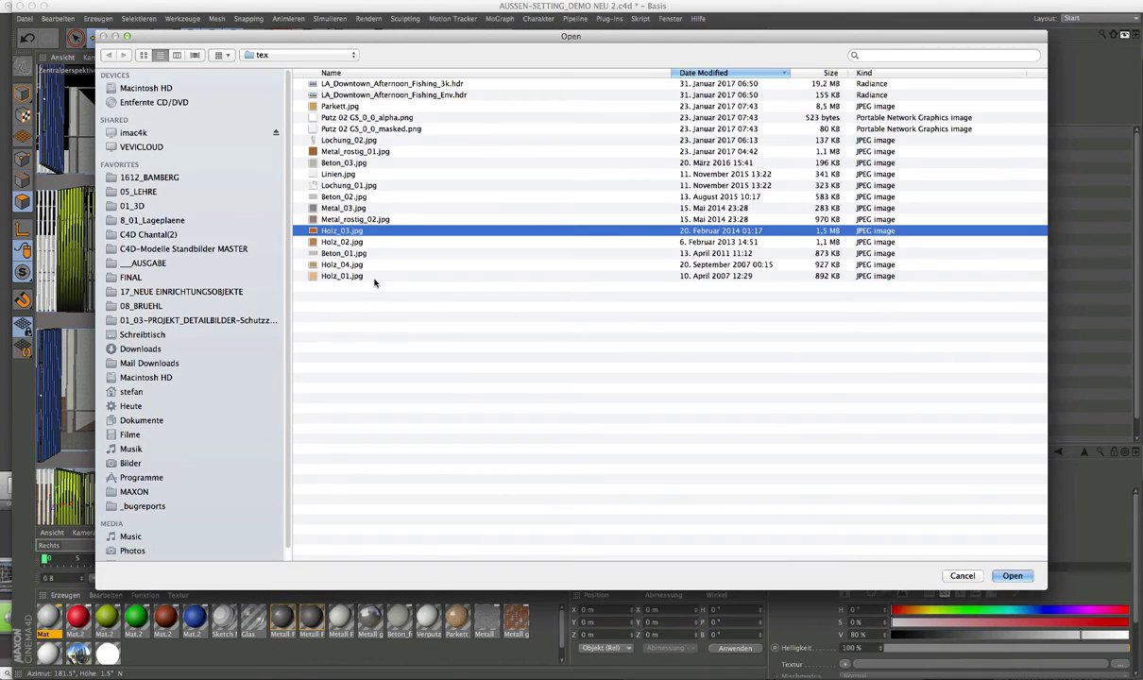
pyautogui.click(348, 275)
pyautogui.press('space')
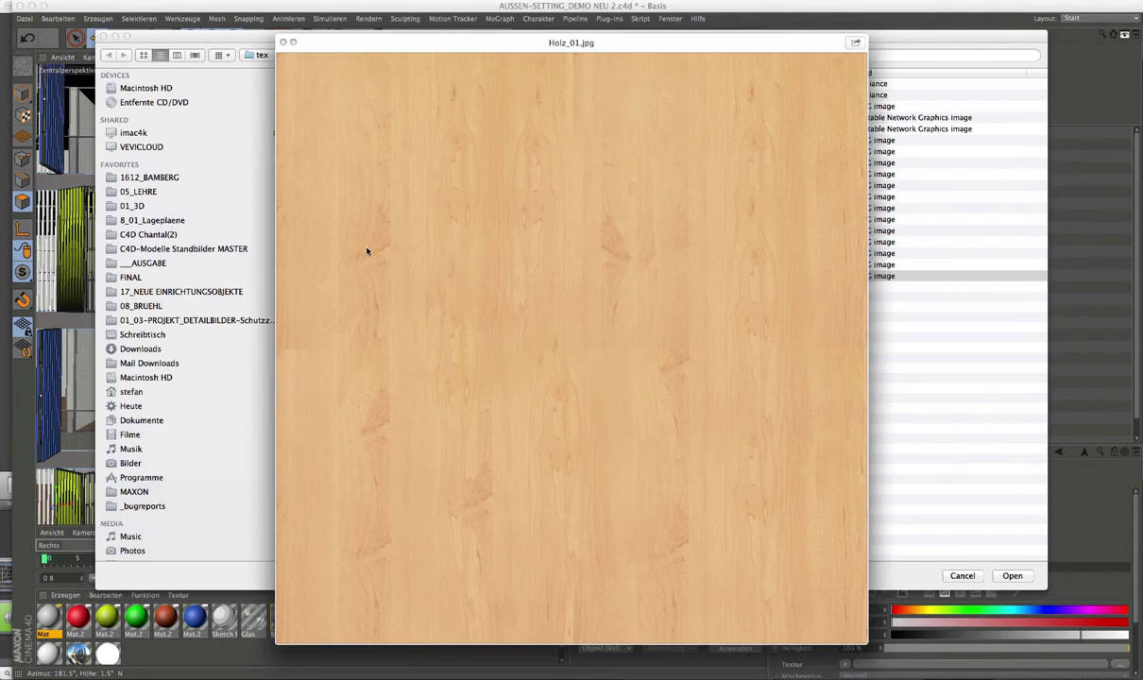
pyautogui.press('space')
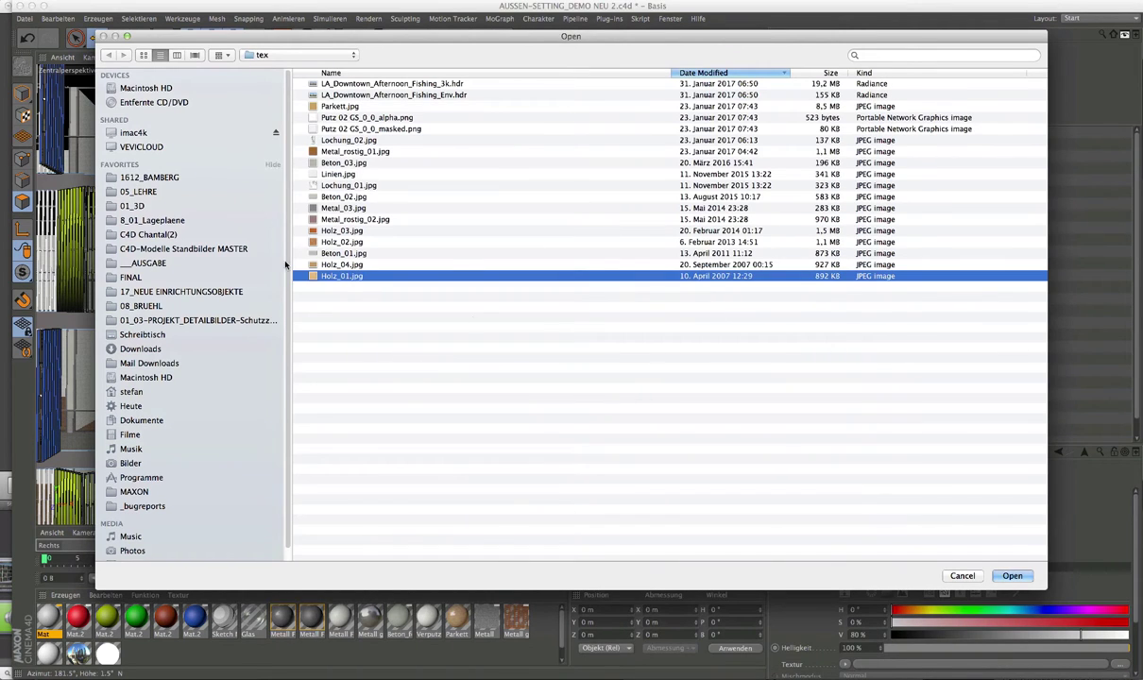
pyautogui.click(1012, 576)
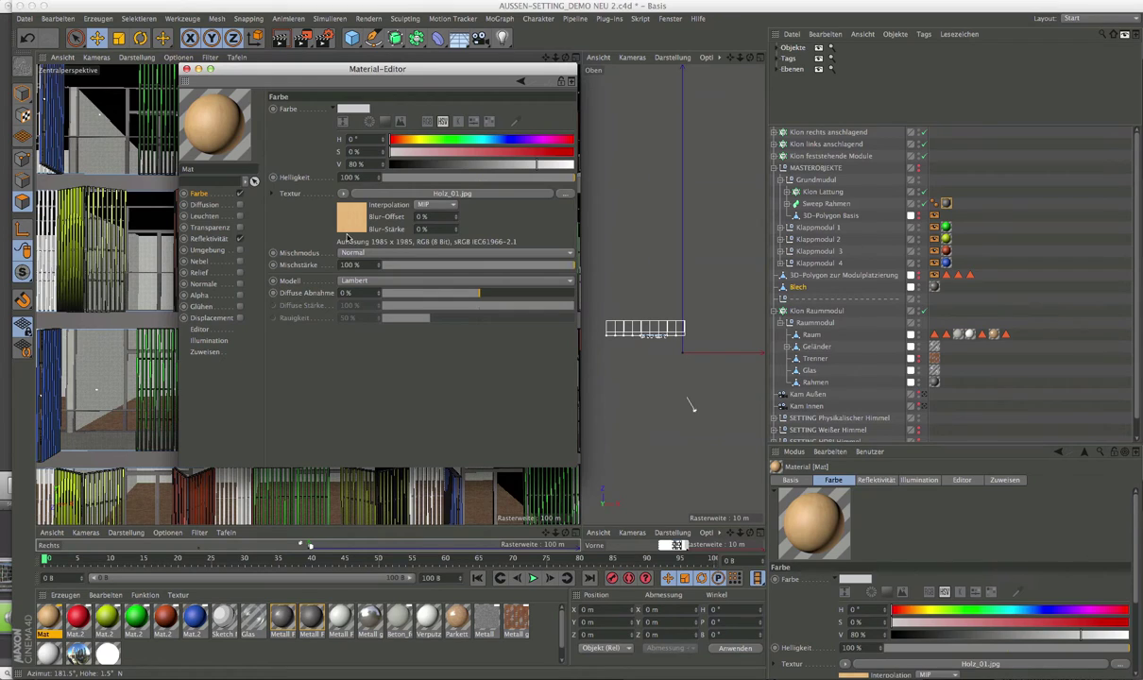
# Check Mat's Reflektivität settings and close the Material-Editor
pyautogui.click(202, 240)
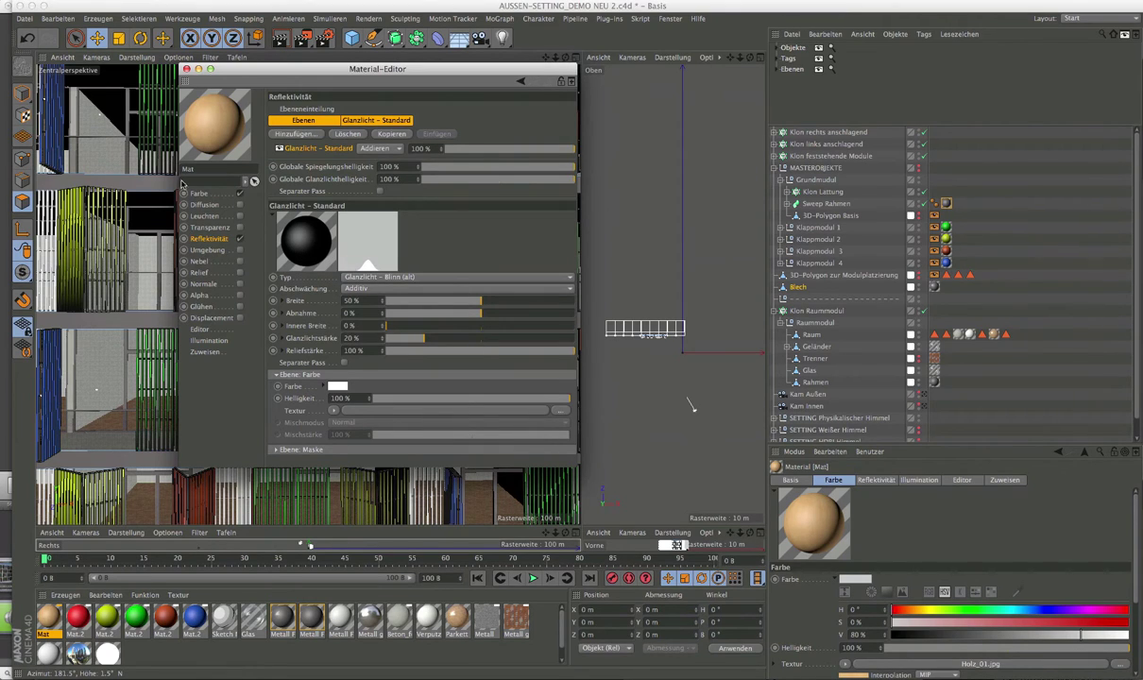
pyautogui.click(187, 71)
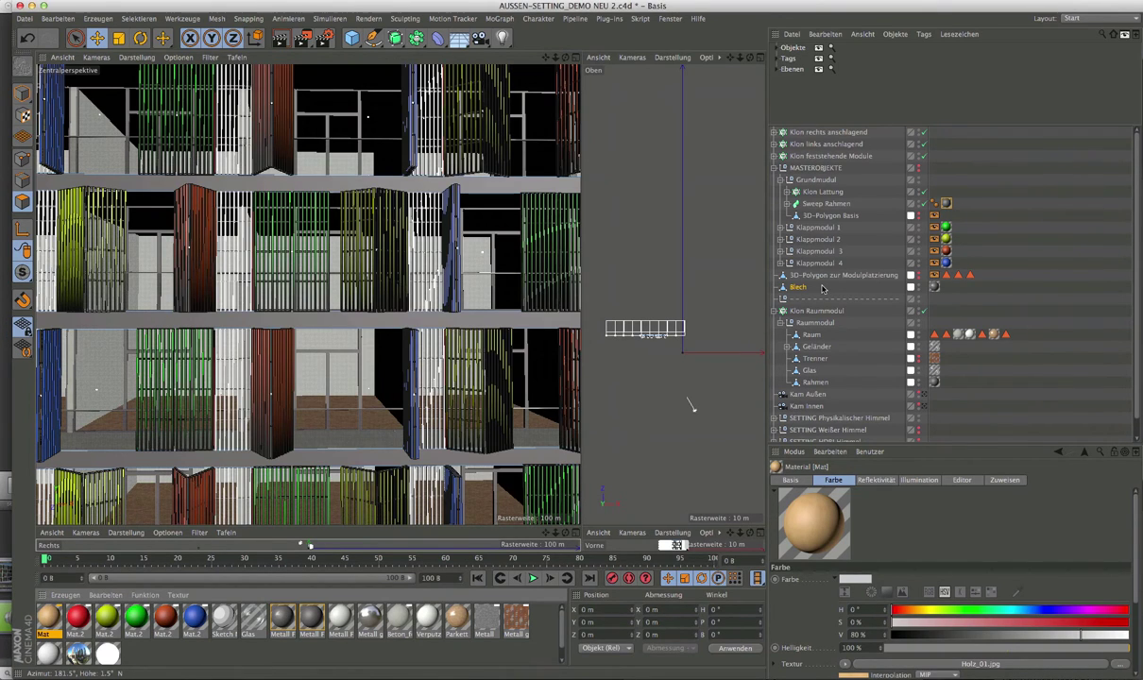
# Apply the Mat wood material to Klon Lattung with Quader-Mapping projection
pyautogui.moveTo(820, 195); pyautogui.dragTo(821, 192)
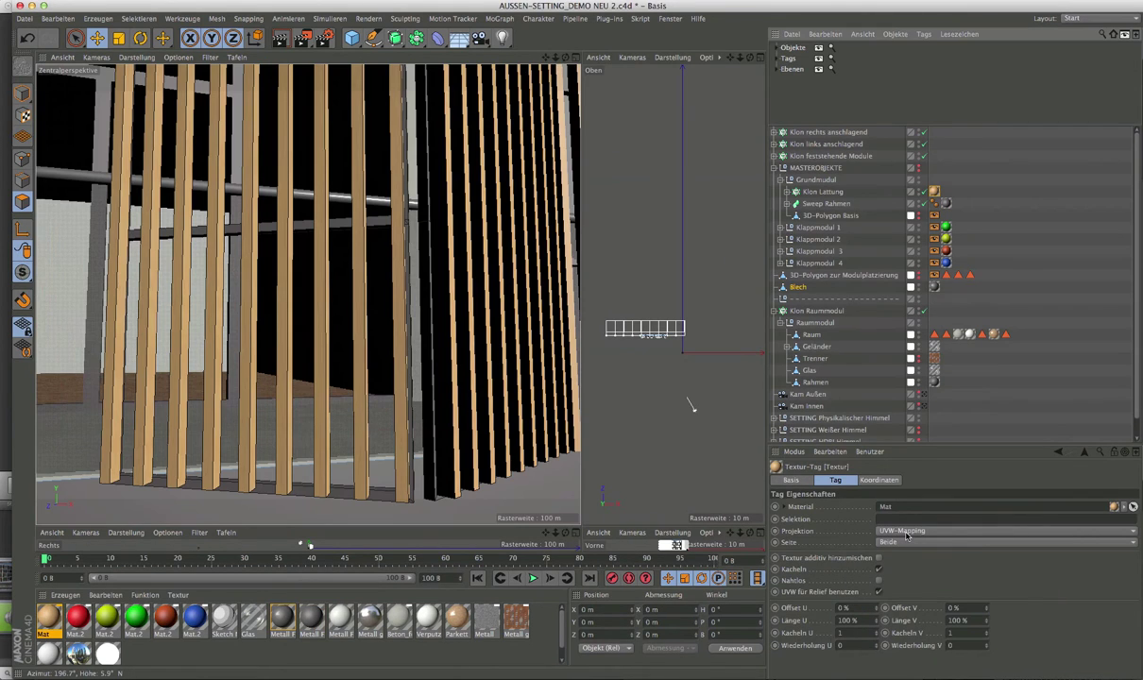
pyautogui.click(902, 531)
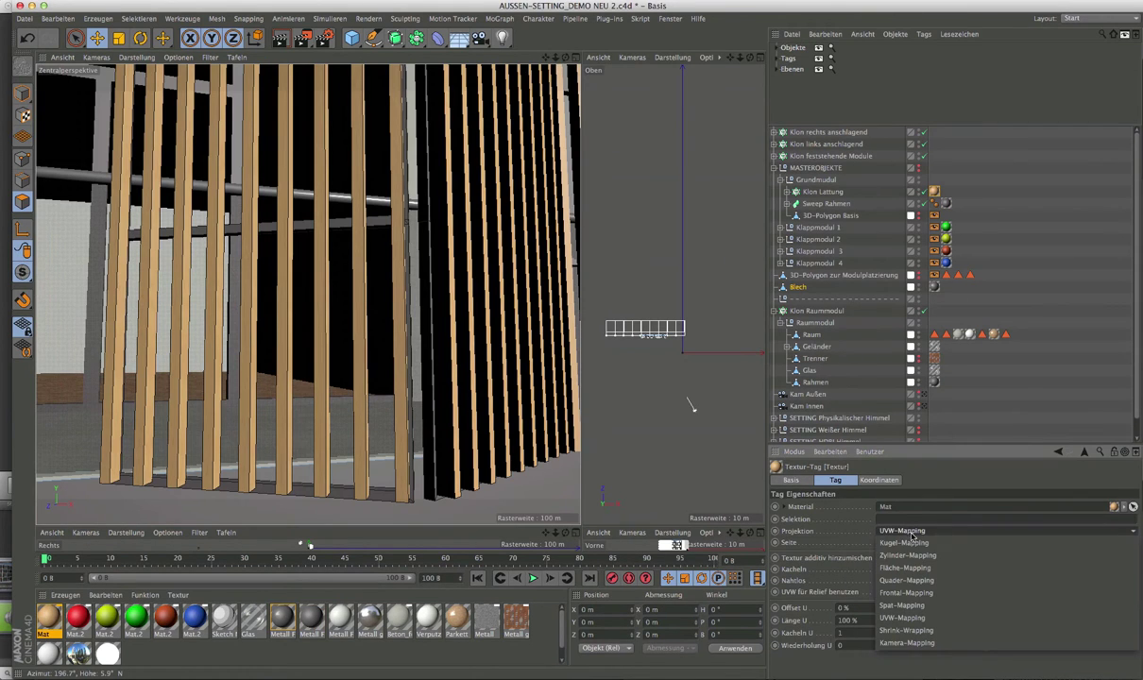
pyautogui.click(909, 580)
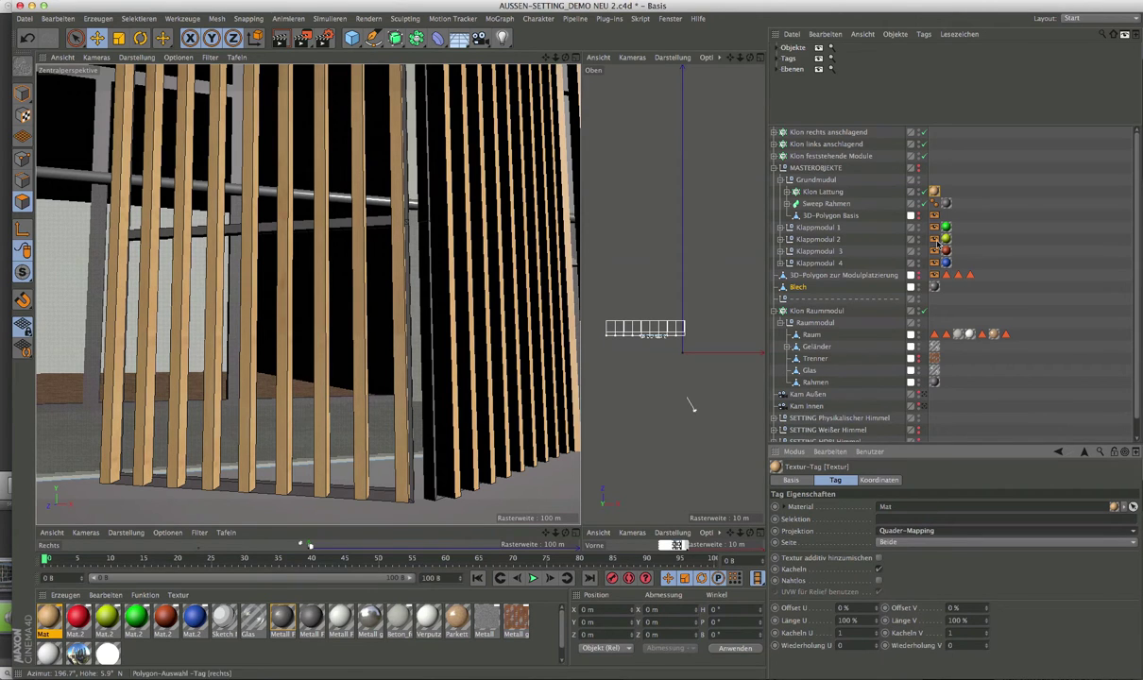
# Fit the texture to Klon Lattung without child objects, then orbit and zoom out to view the slats
pyautogui.rightClick(934, 193)
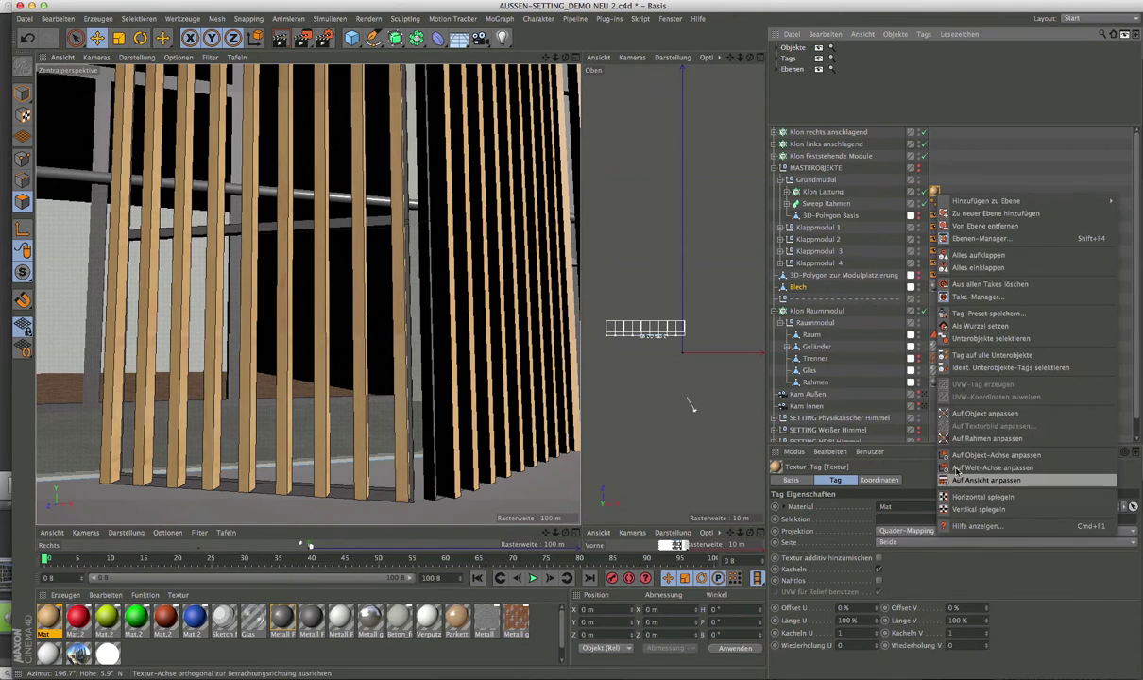
pyautogui.click(965, 411)
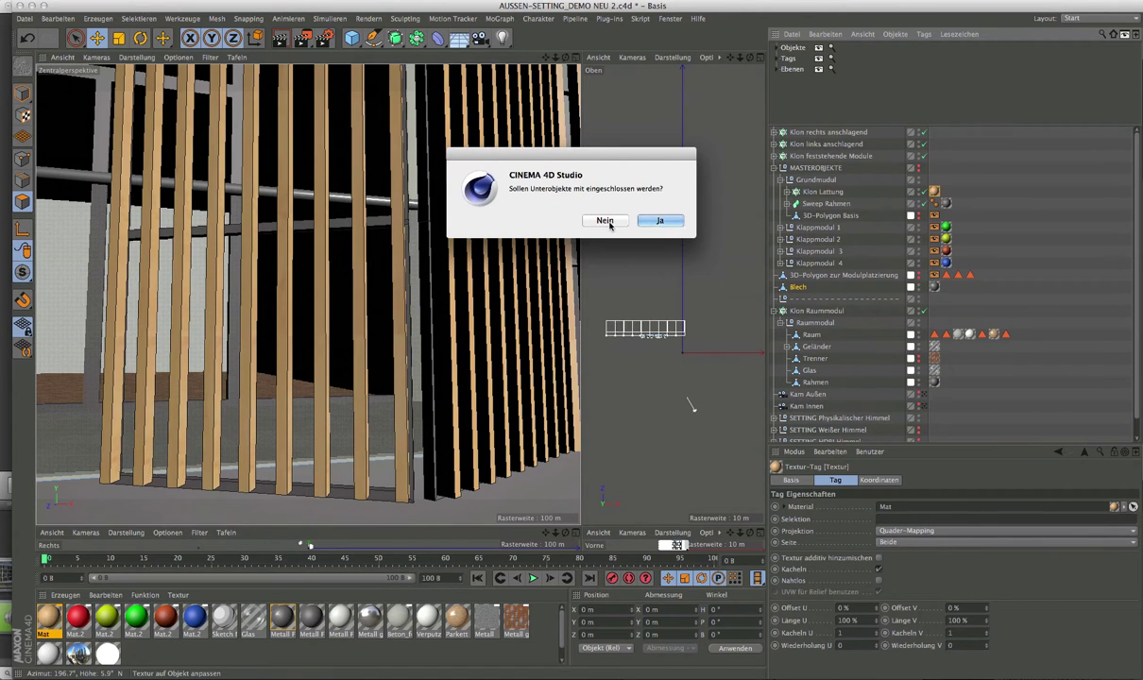
pyautogui.click(599, 221)
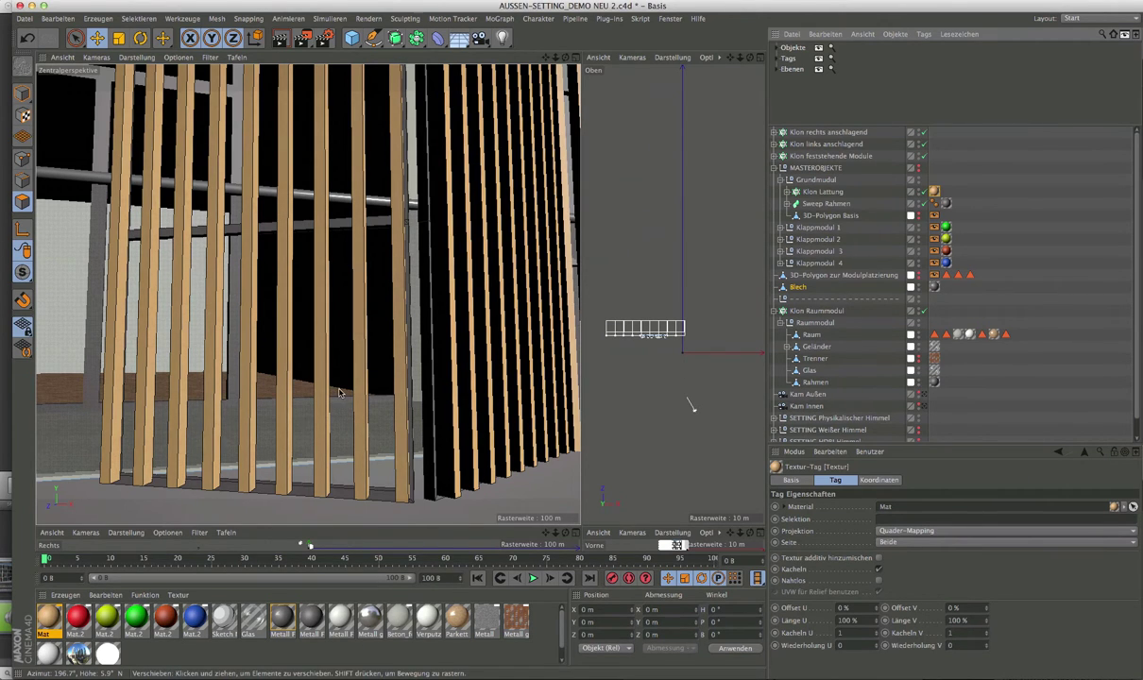
pyautogui.moveTo(369, 378)
pyautogui.keyDown('alt'); pyautogui.mouseDown()
pyautogui.moveTo(339, 392)
pyautogui.moveTo(353, 404)
pyautogui.mouseUp(); pyautogui.keyUp('alt')
pyautogui.scroll(-4, 352, 403)
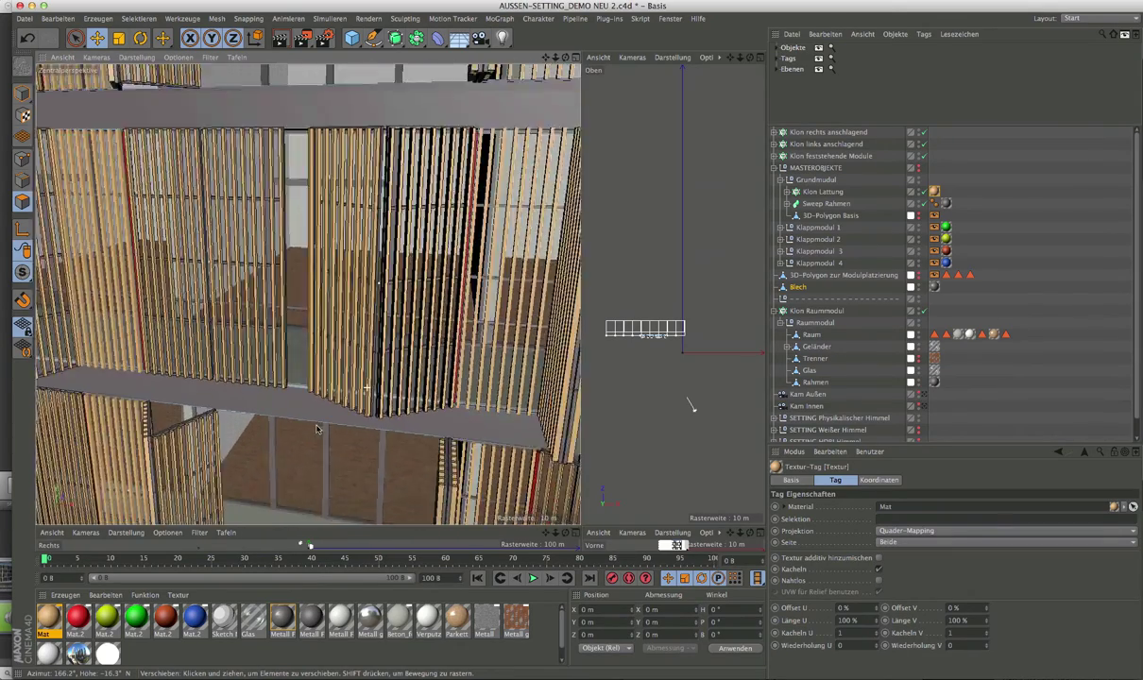
pyautogui.scroll(-4, 291, 412)
pyautogui.scroll(-2, 291, 413)
pyautogui.click(888, 100)
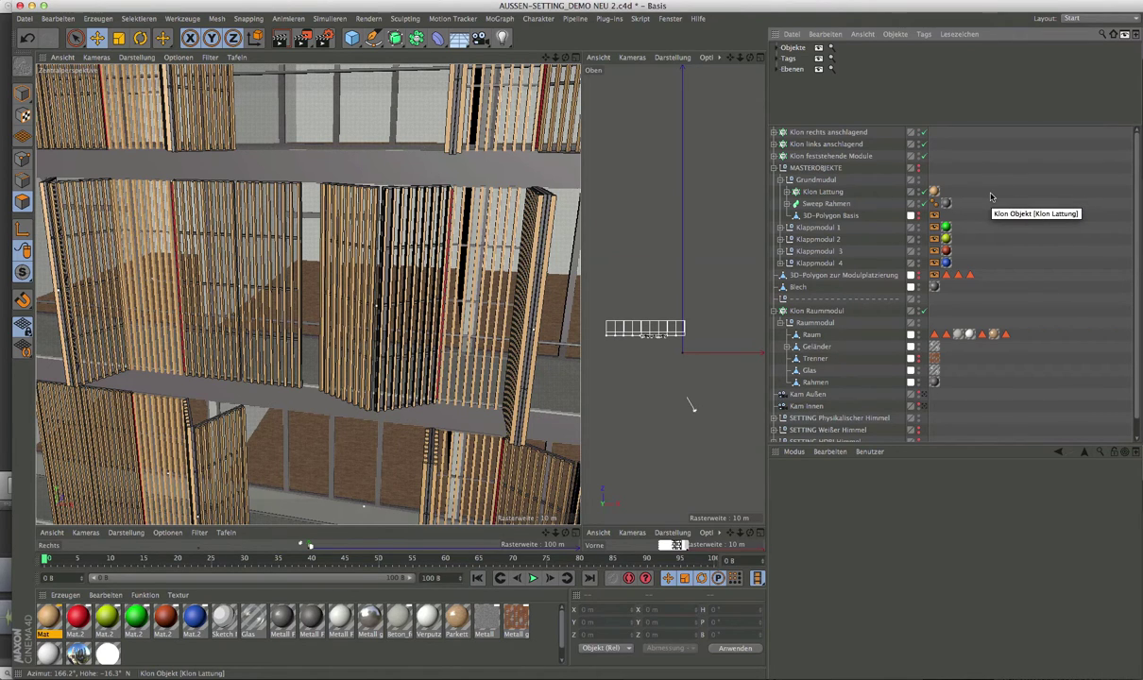
pyautogui.click(779, 228)
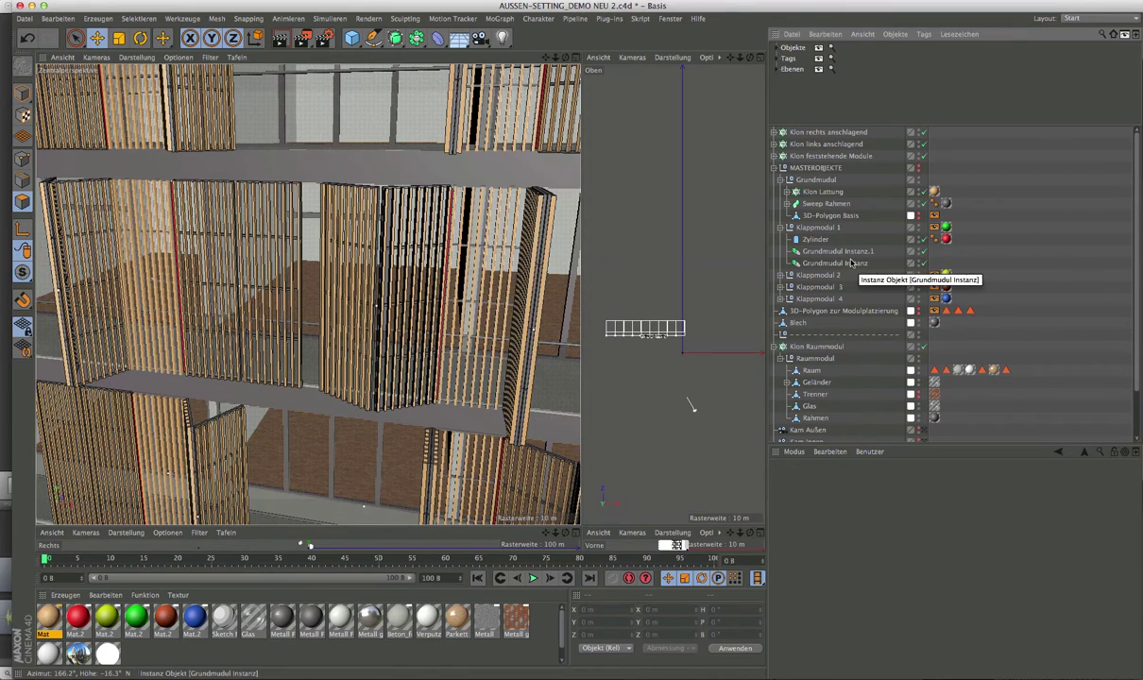
pyautogui.click(781, 227)
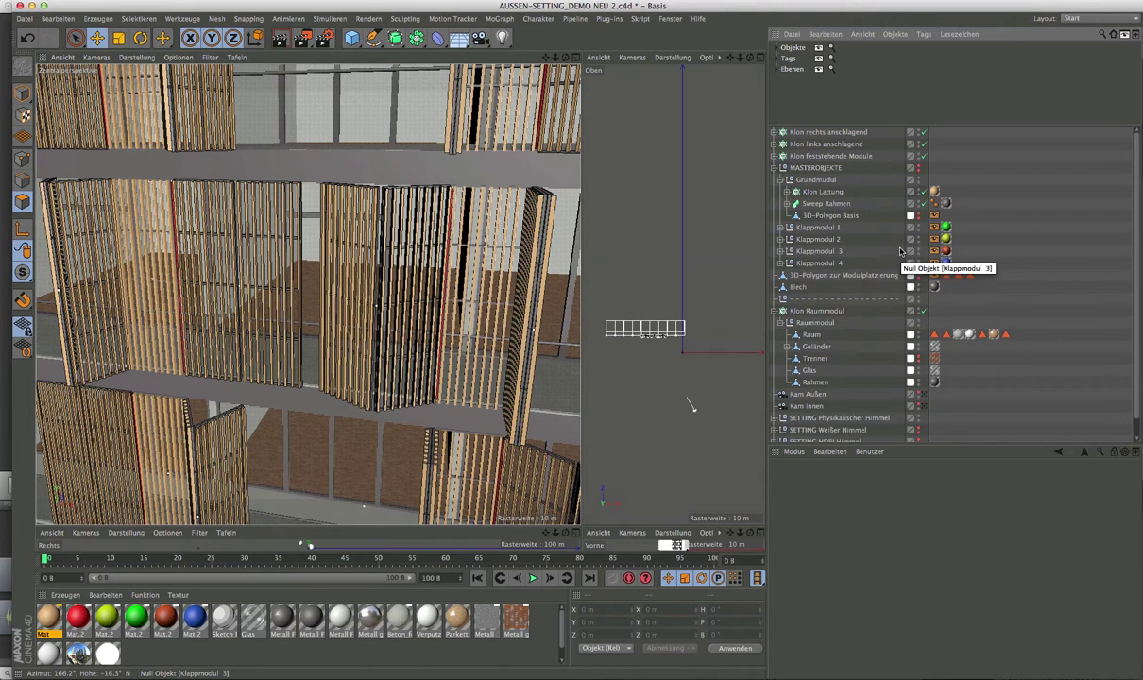
pyautogui.click(781, 227)
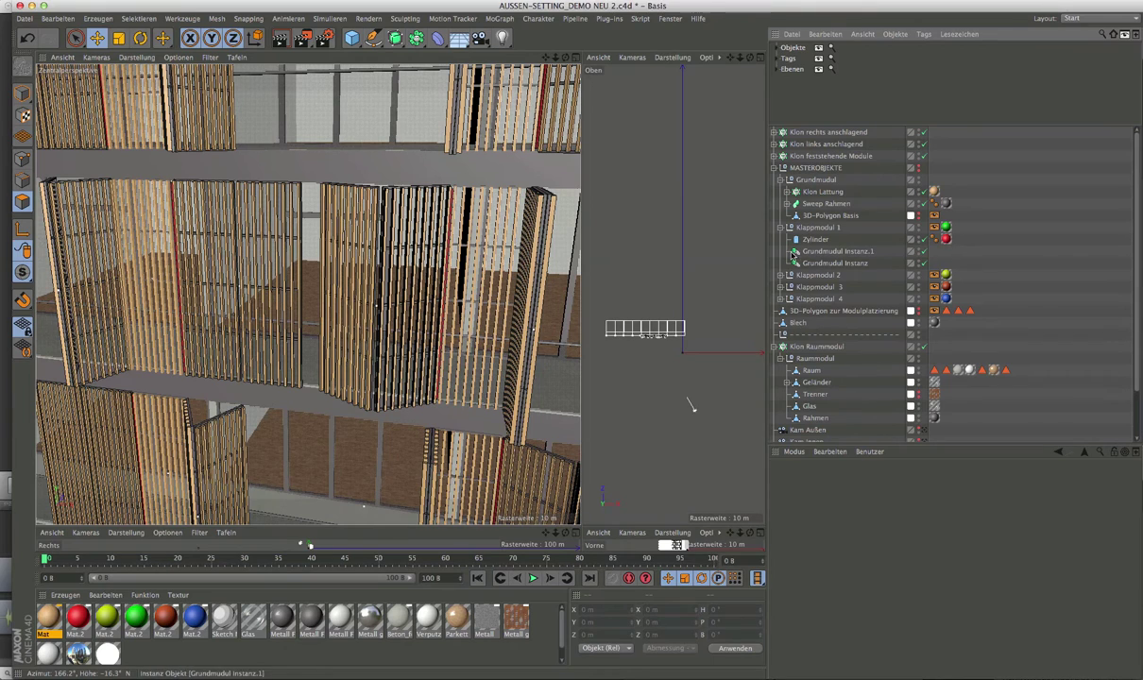
pyautogui.click(780, 228)
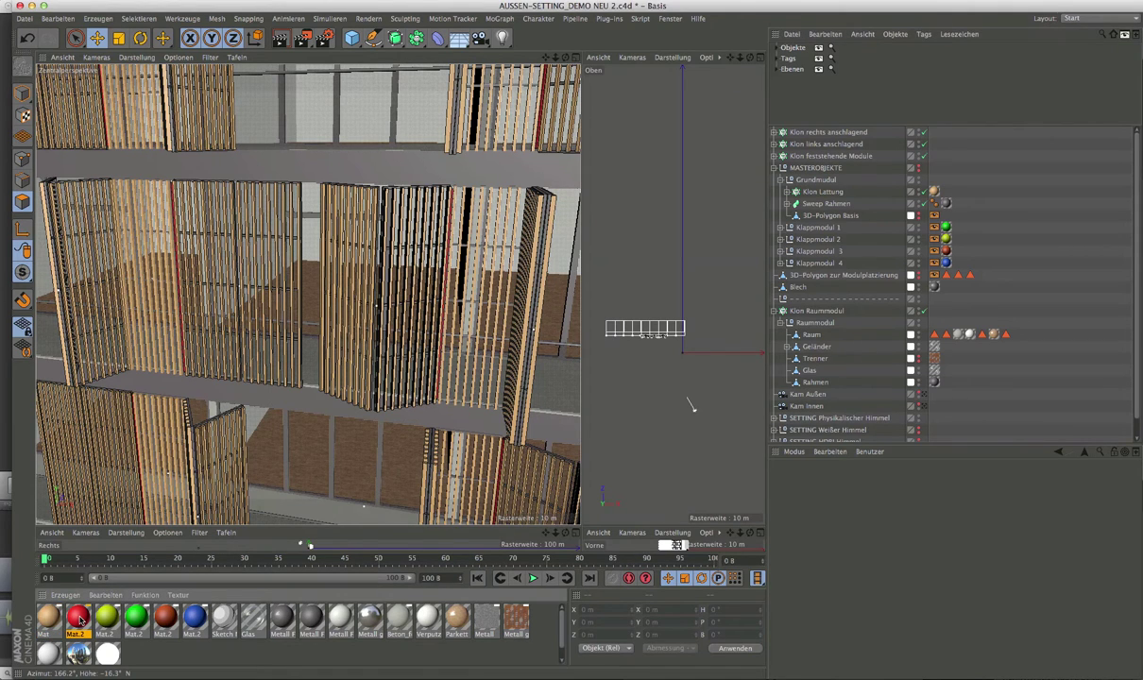
# Select every Klappmodul object and texture tag that uses the red Mat.2 material
pyautogui.click(80, 619)
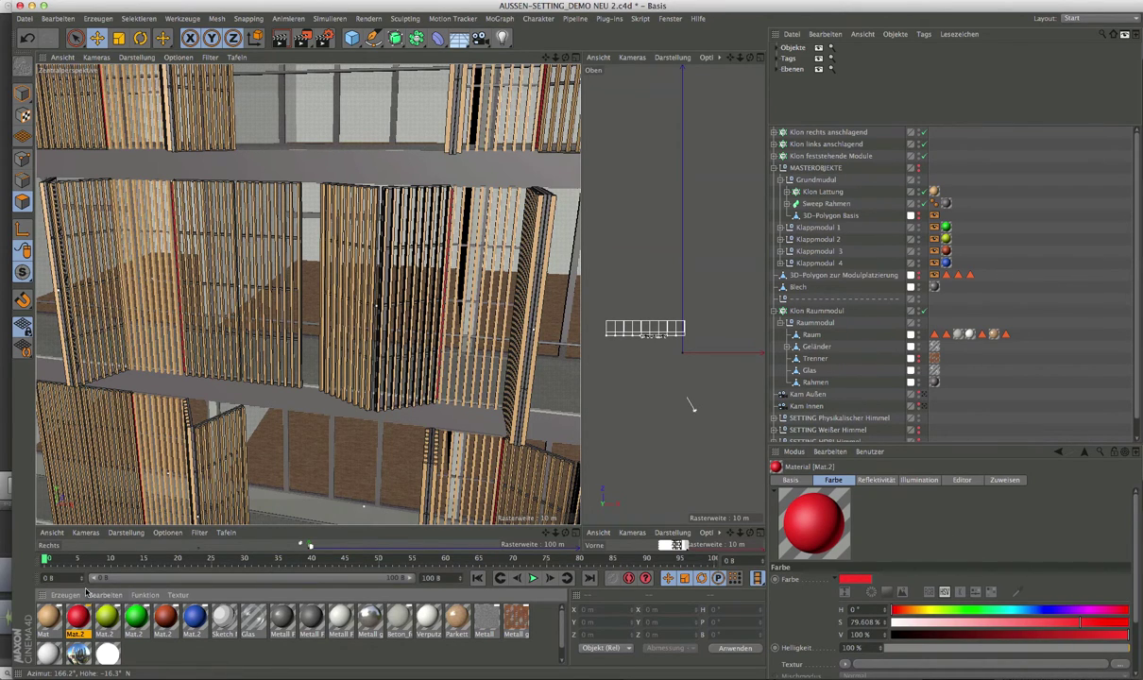
pyautogui.click(1005, 480)
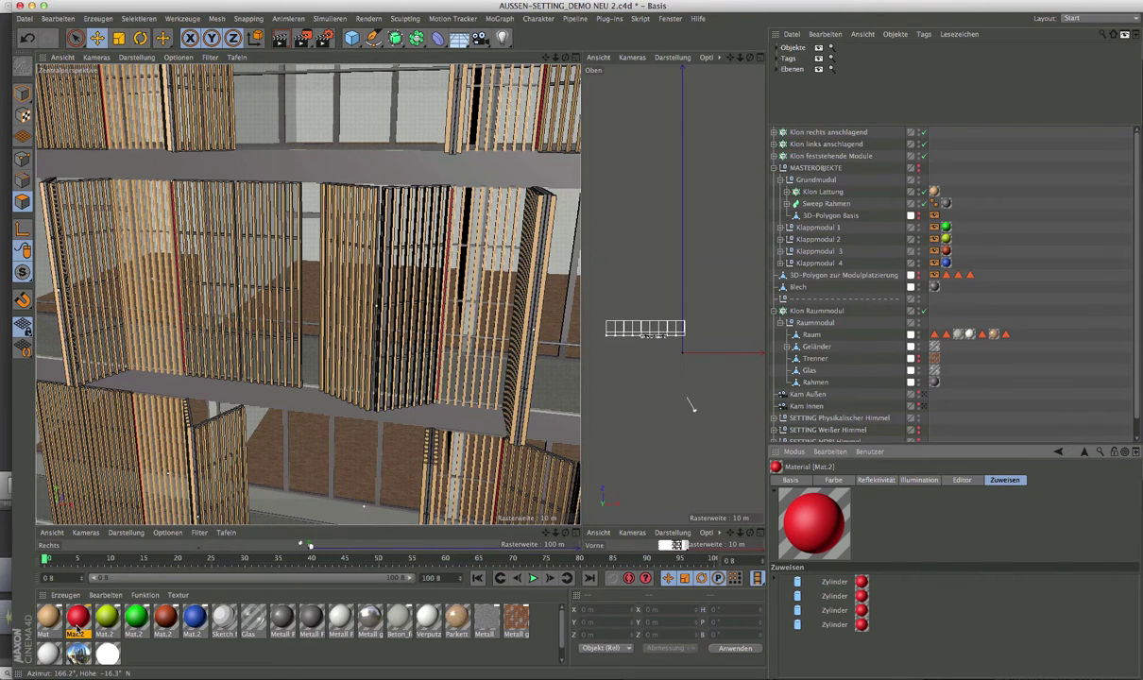
pyautogui.rightClick(78, 621)
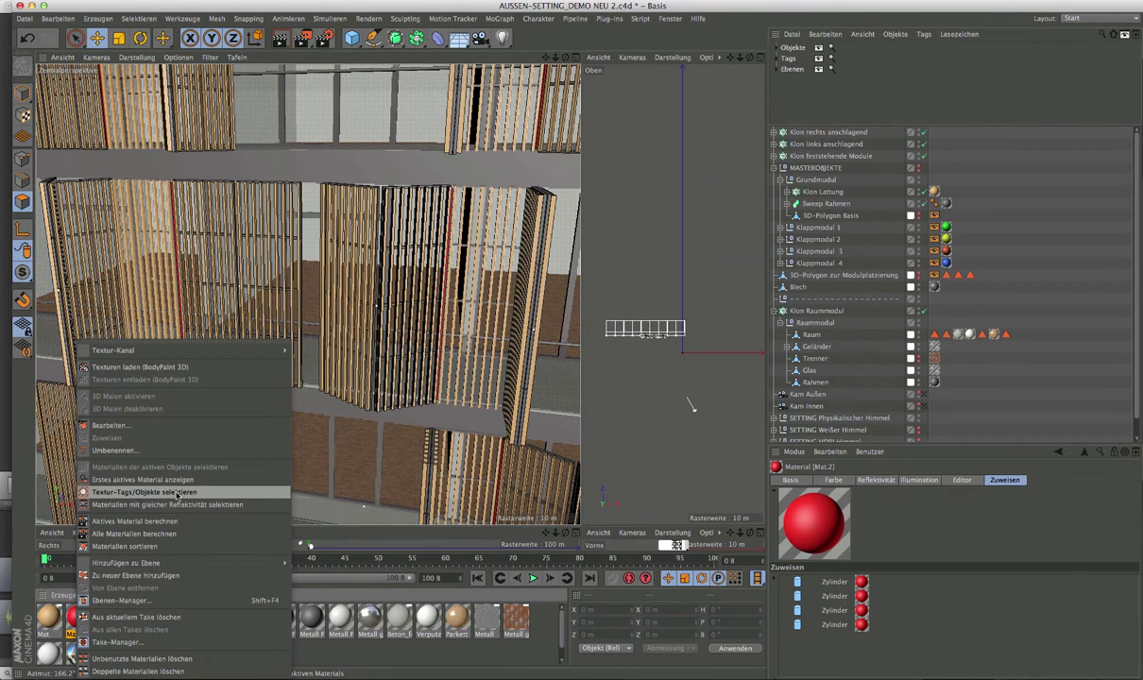
pyautogui.click(177, 494)
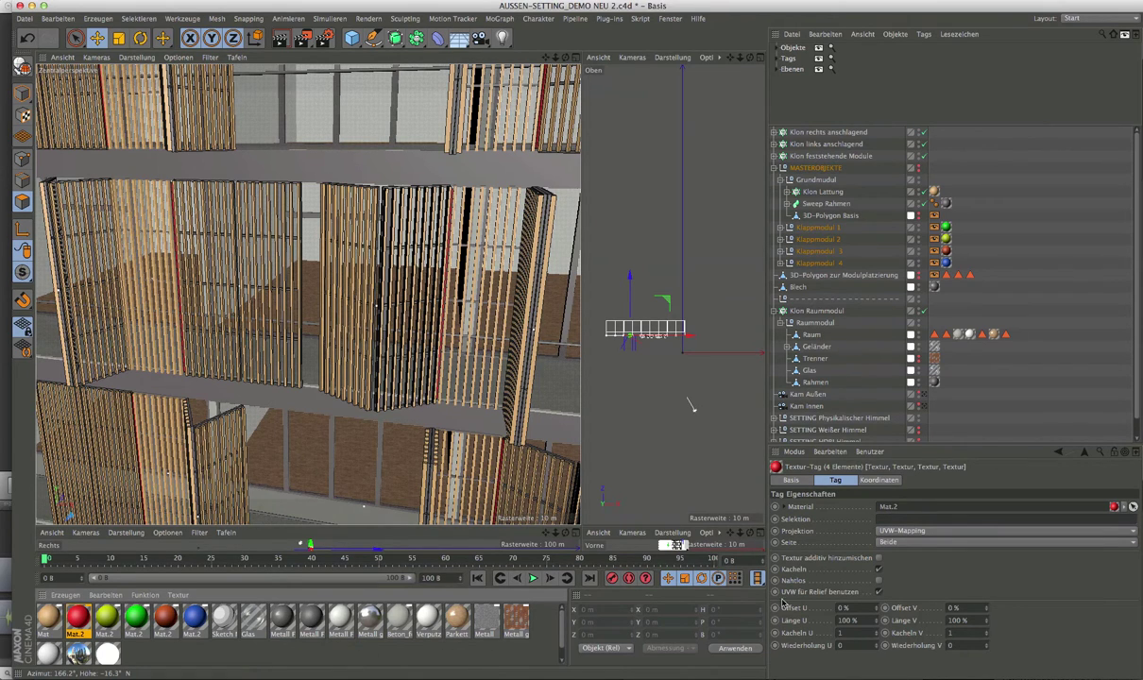
# Replace Mat.2 with Metall Farbe, matt on the four selected Klappmodul texture tags
pyautogui.moveTo(782, 601); pyautogui.dragTo(888, 508)
pyautogui.moveTo(194, 618); pyautogui.dragTo(892, 508)
pyautogui.moveTo(769, 567); pyautogui.dragTo(883, 508)
# Rename the metal material to 'Metall Farbe, matt glänzend' and close its Material-Editor
pyautogui.doubleClick(284, 623)
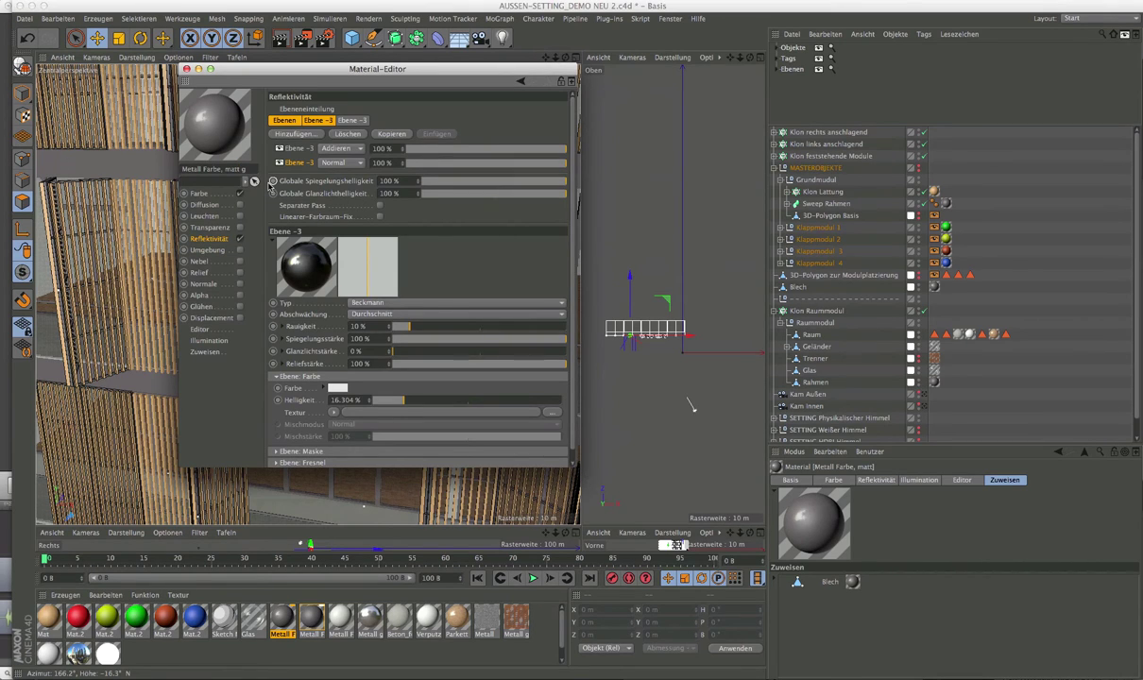
pyautogui.write('zend')
pyautogui.press('Return')
pyautogui.click(188, 69)
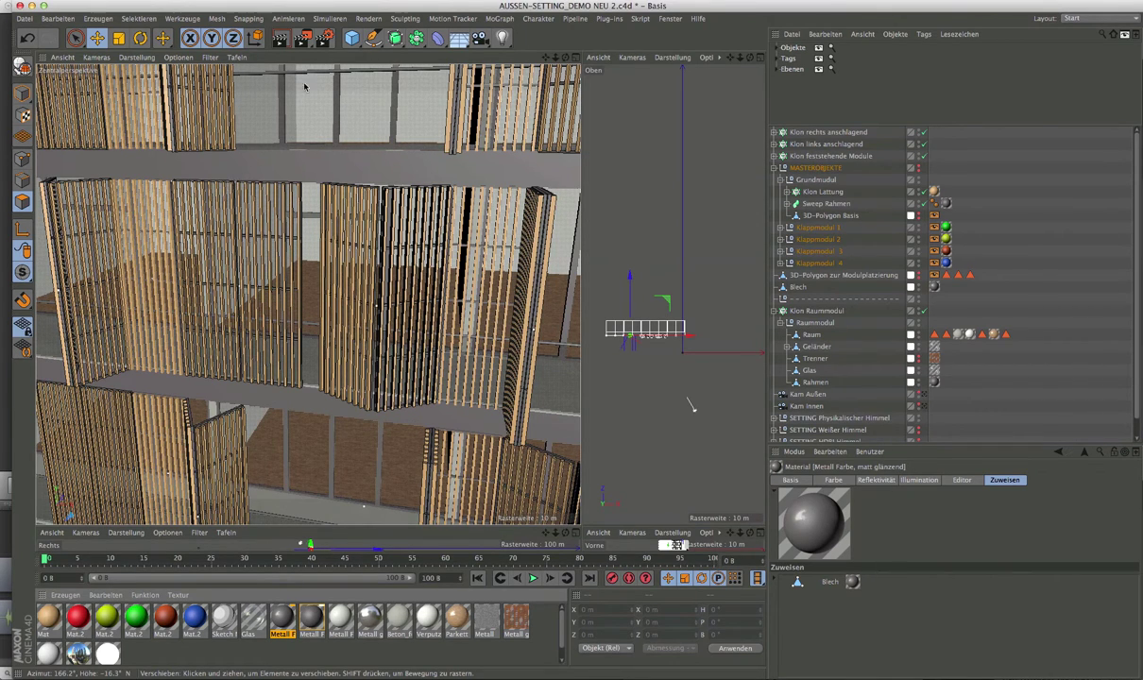
# Activate the GI-Setting PREVIEW render preset and show its Optionen page
pyautogui.click(323, 38)
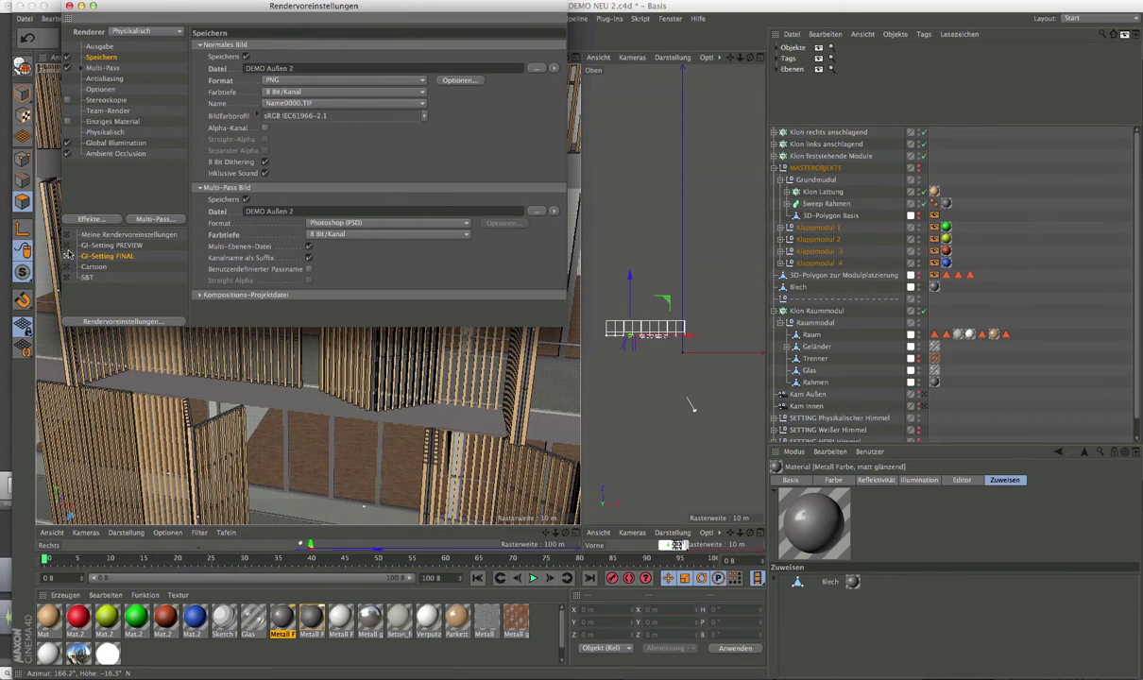
pyautogui.click(99, 245)
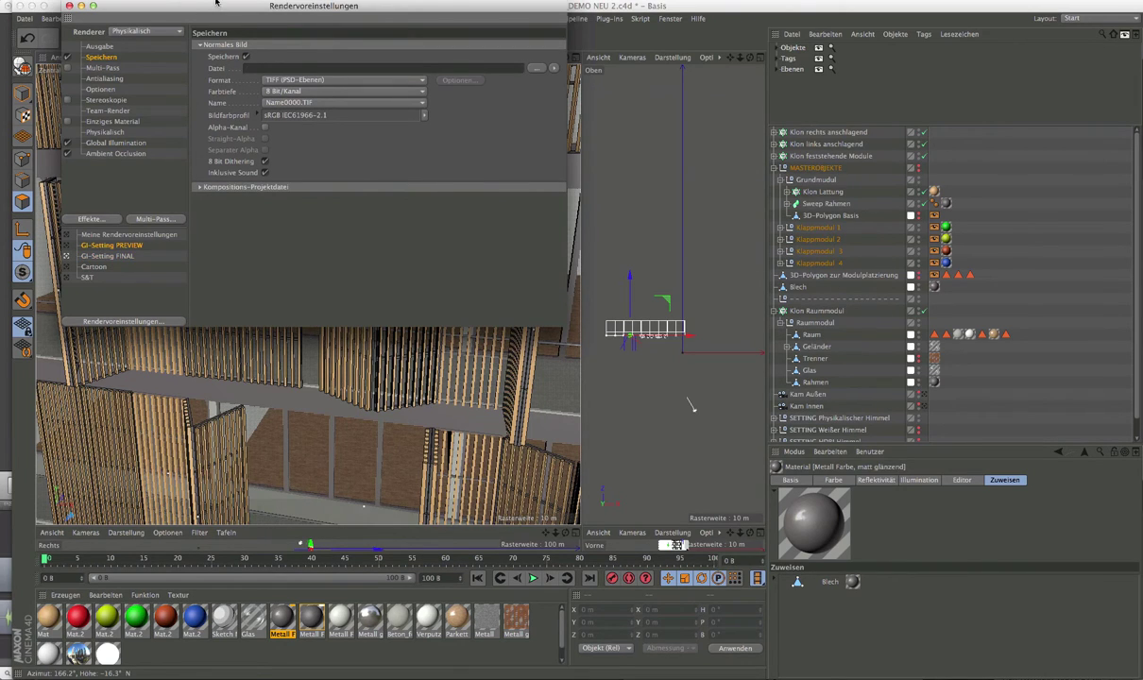
pyautogui.moveTo(202, 8); pyautogui.dragTo(387, 157)
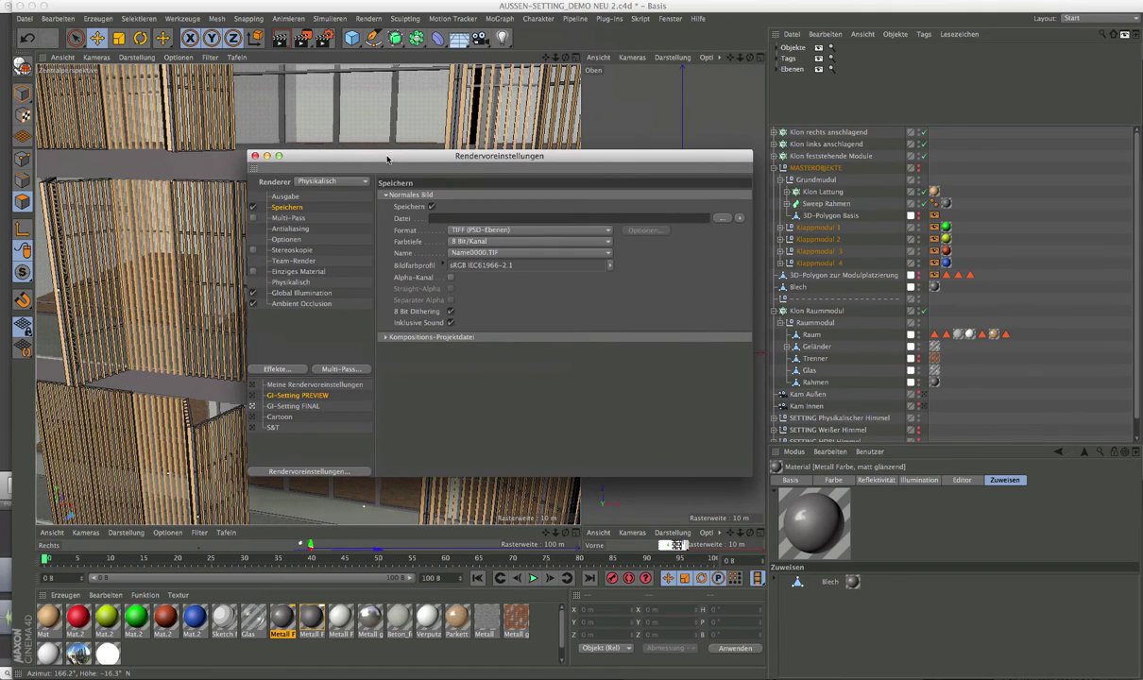
pyautogui.click(287, 240)
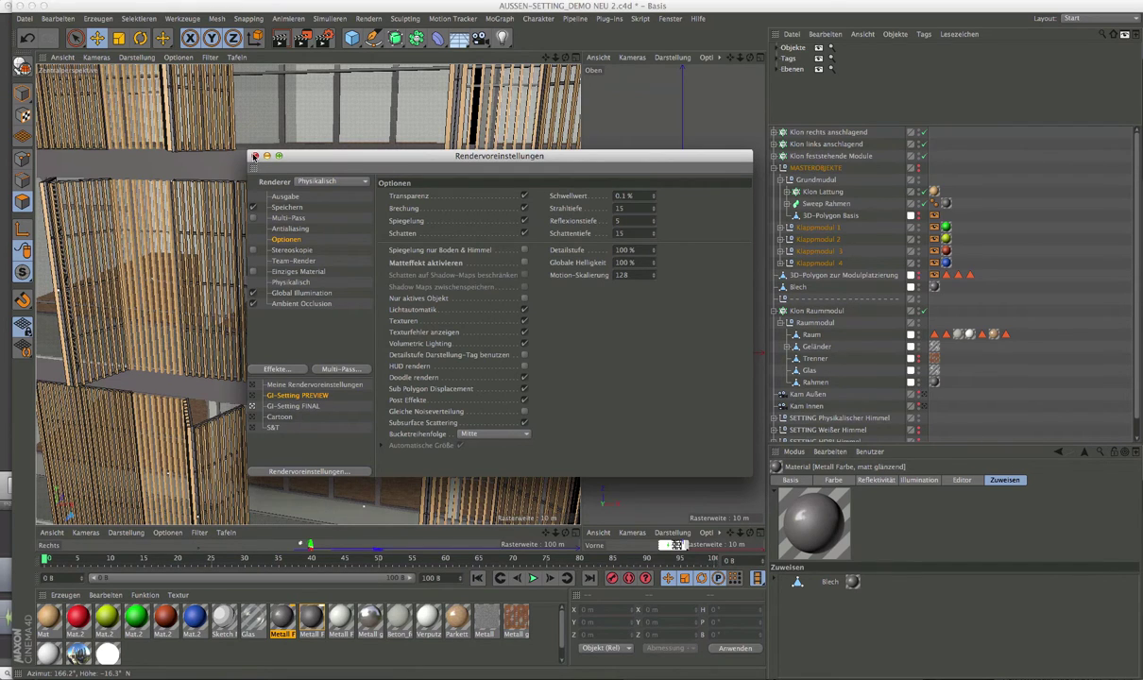
# Close the render settings, test-render the perspective view, and select Blech
pyautogui.click(253, 155)
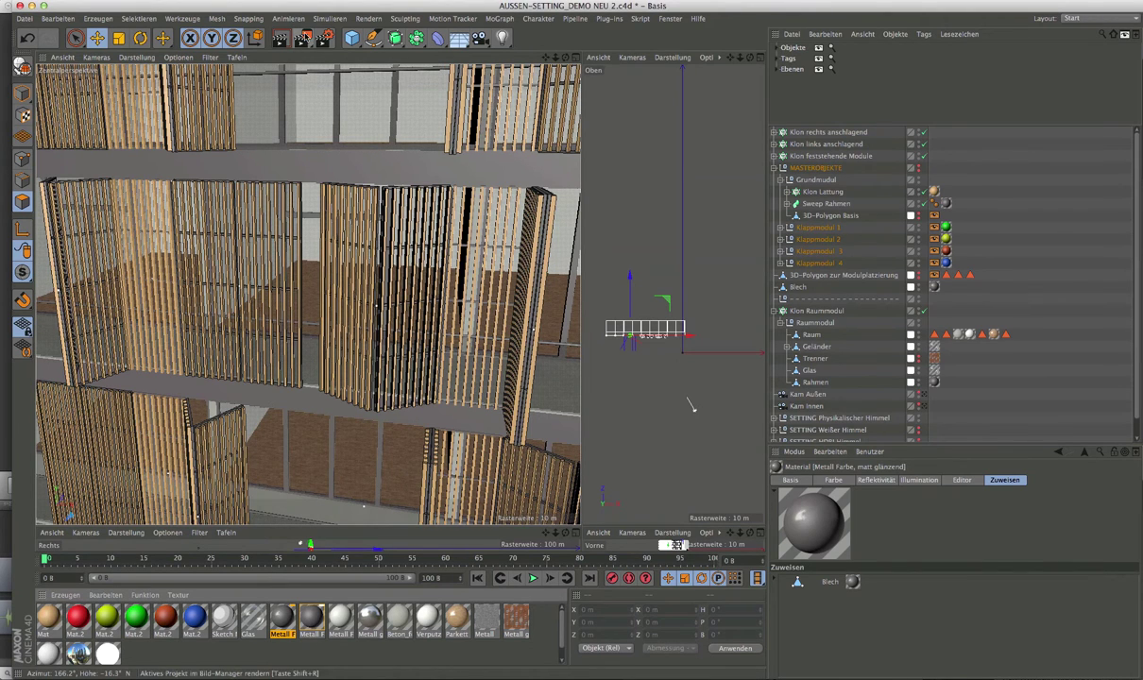
pyautogui.click(281, 43)
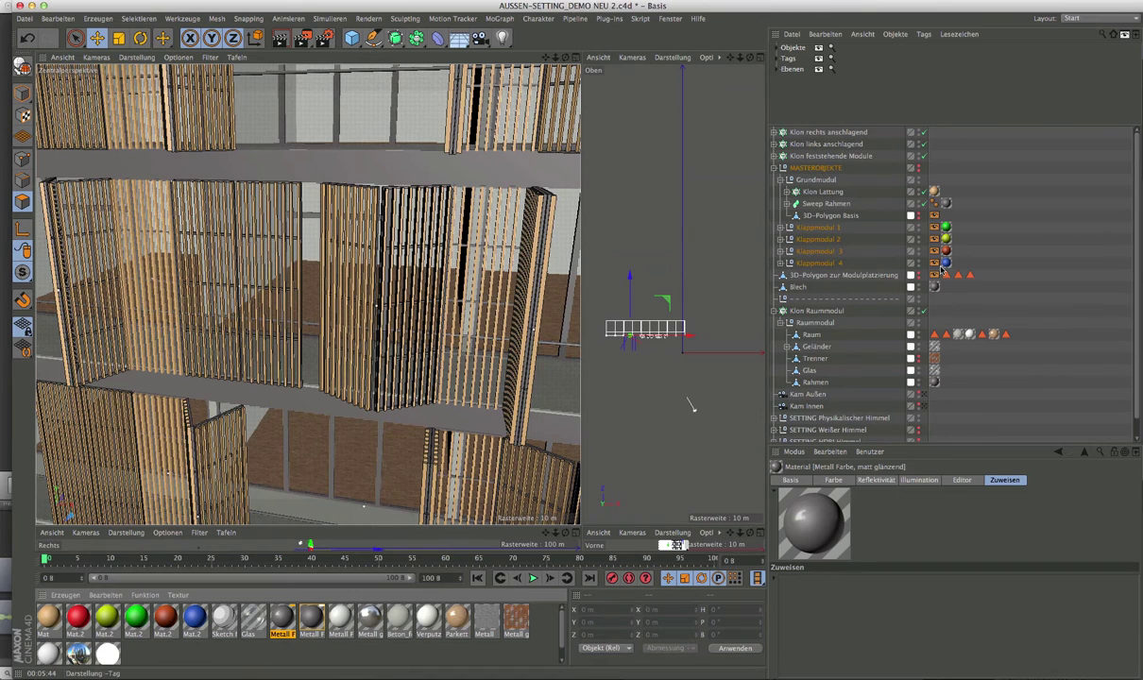
pyautogui.click(697, 272)
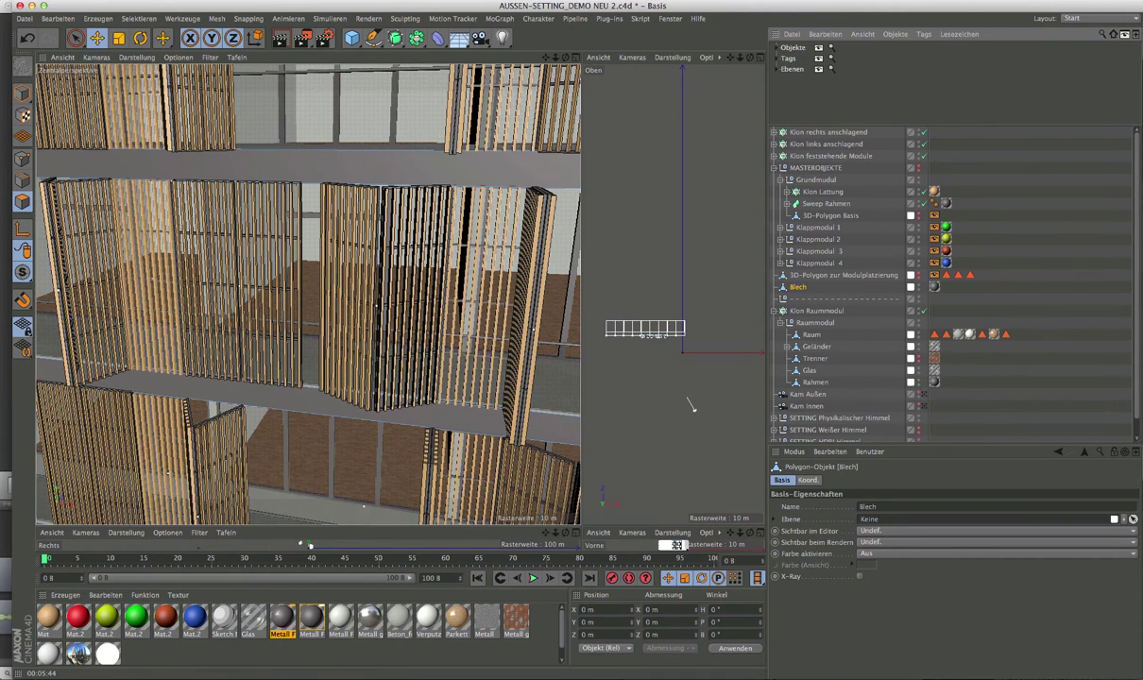
# Add a new camera named 'Kamera Detail'
pyautogui.click(479, 38)
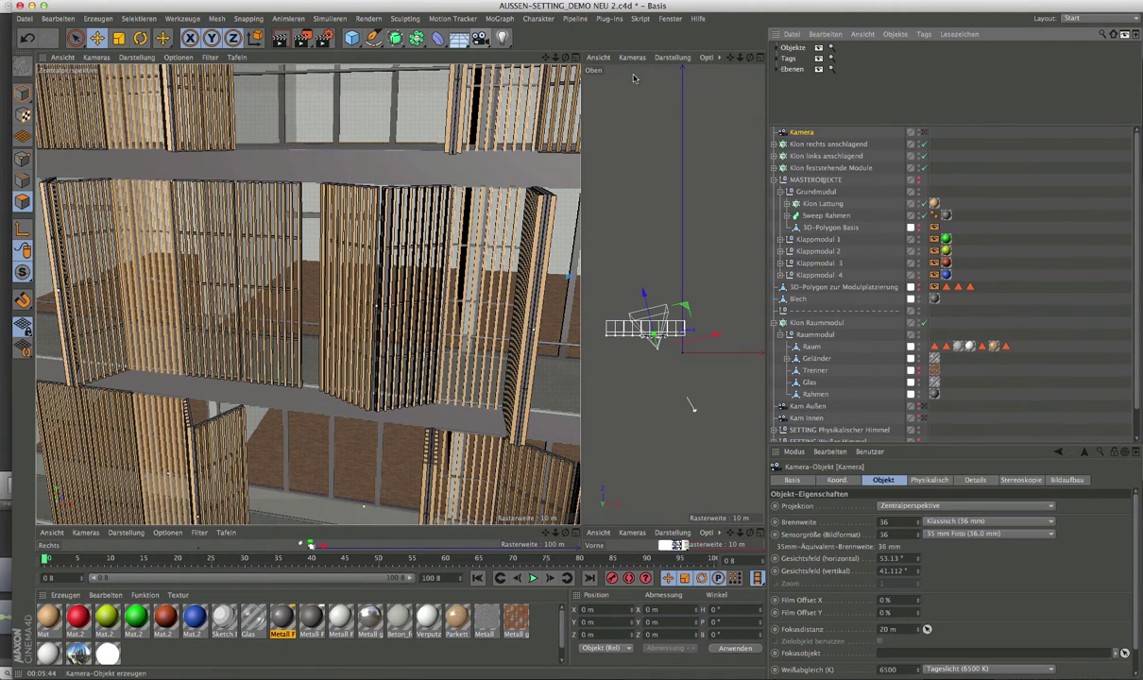
pyautogui.doubleClick(820, 133)
pyautogui.write('D')
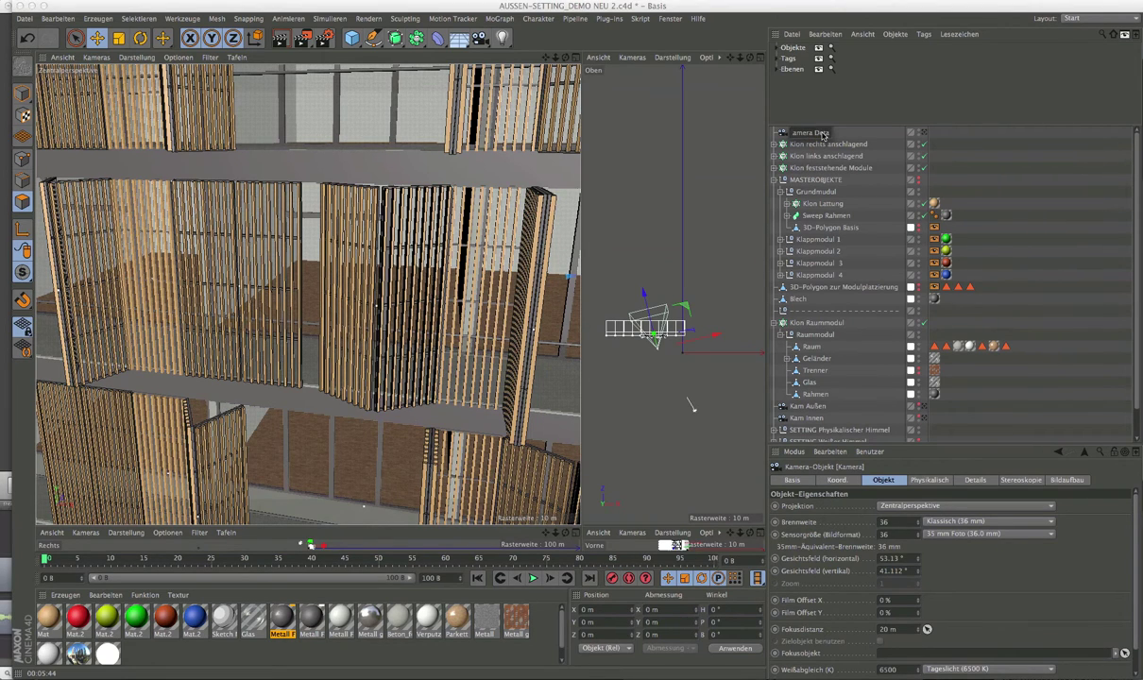
pyautogui.write('etail')
pyautogui.press('Return')
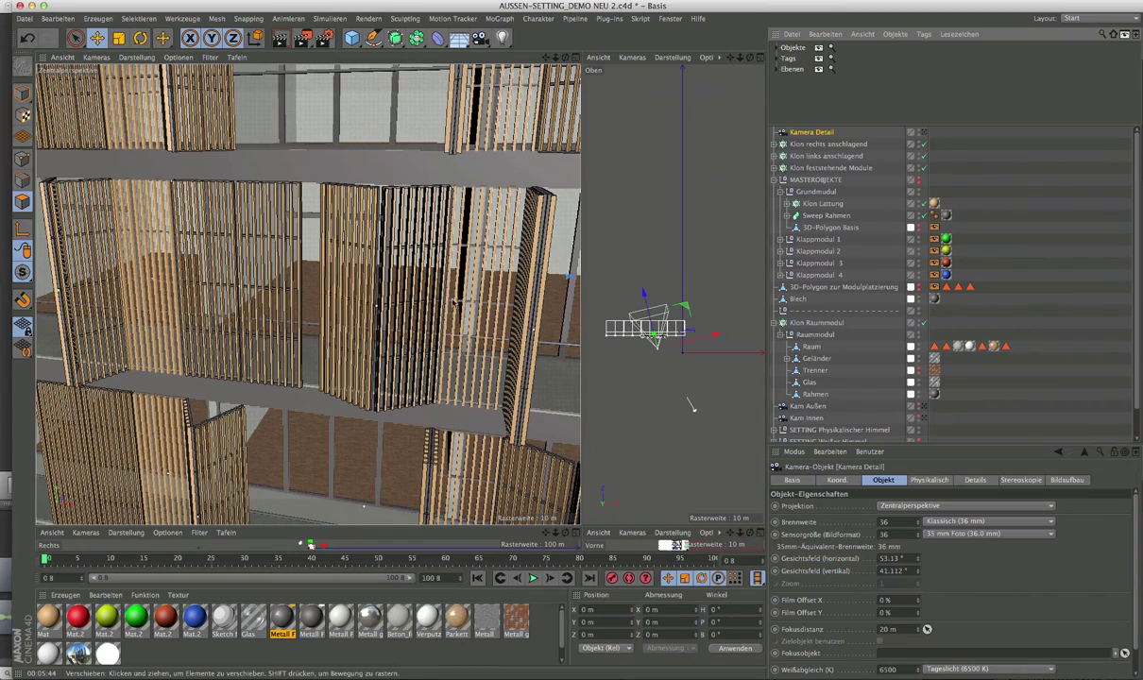
# Select Blech and orbit and zoom in on the sheet-metal balcony slab
pyautogui.scroll(-10, 303, 321)
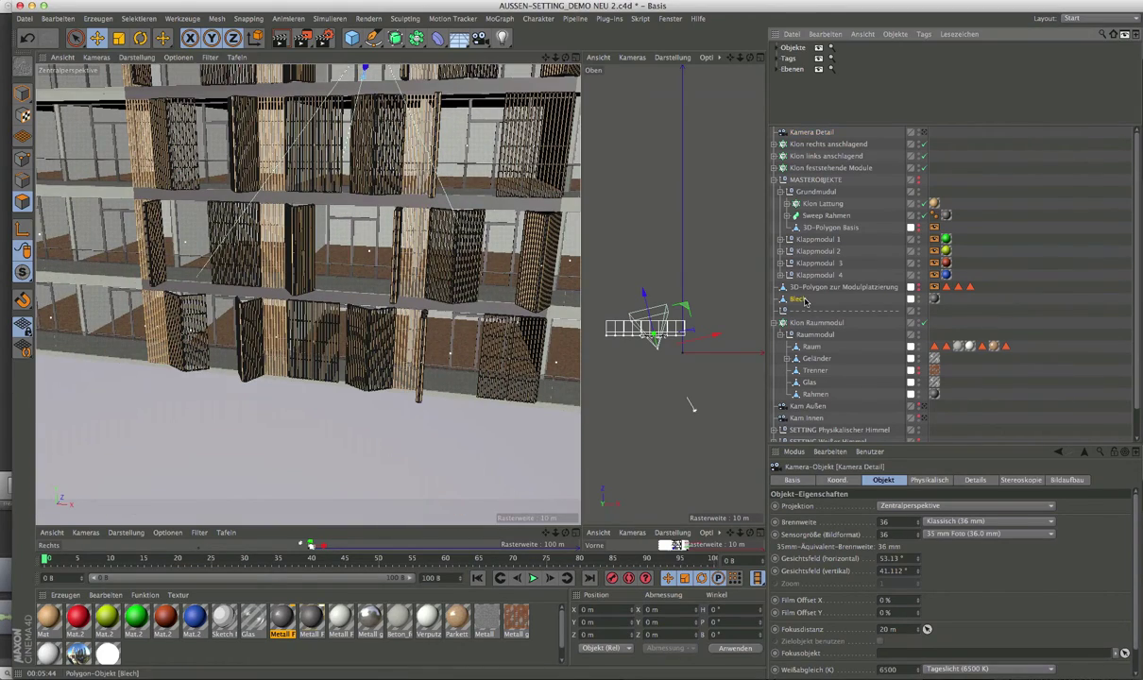
pyautogui.click(305, 331)
pyautogui.keyDown('alt'); pyautogui.moveTo(305, 330); pyautogui.dragTo(348, 318); pyautogui.keyUp('alt')
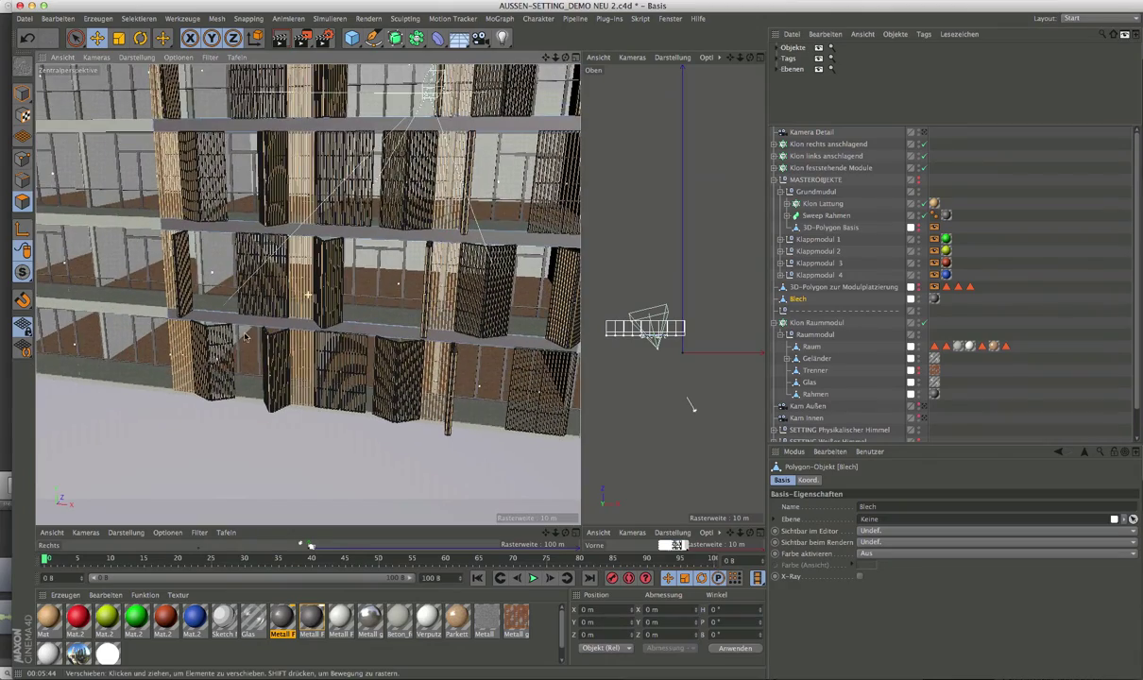
pyautogui.scroll(3, 231, 302)
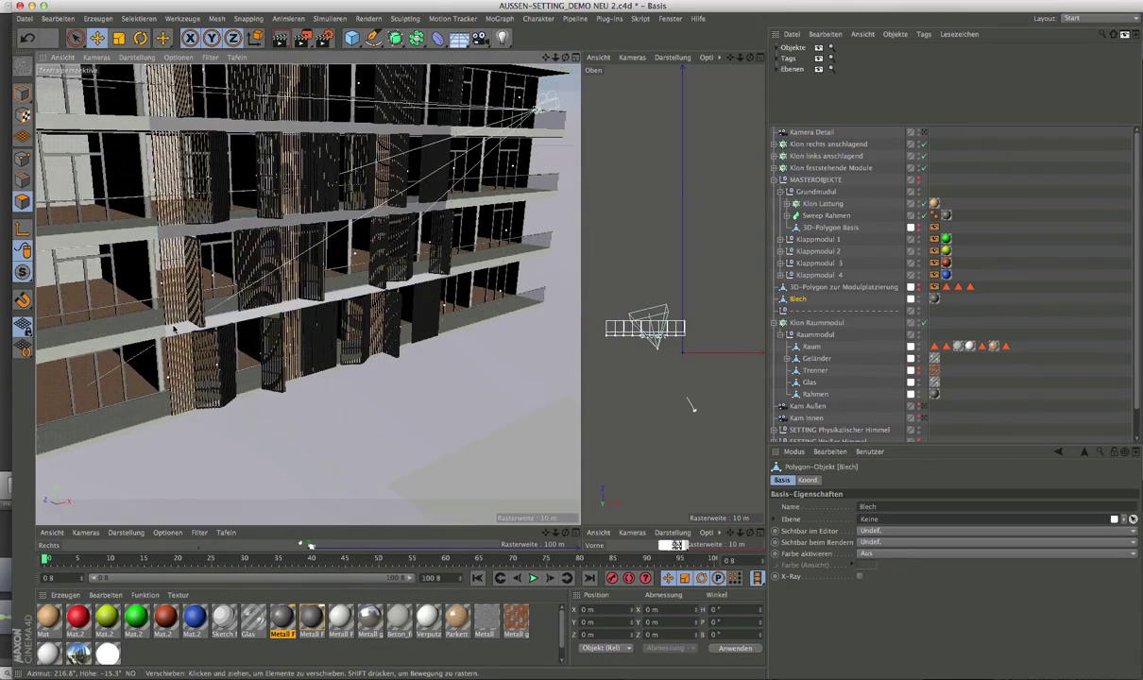
pyautogui.scroll(4, 224, 330)
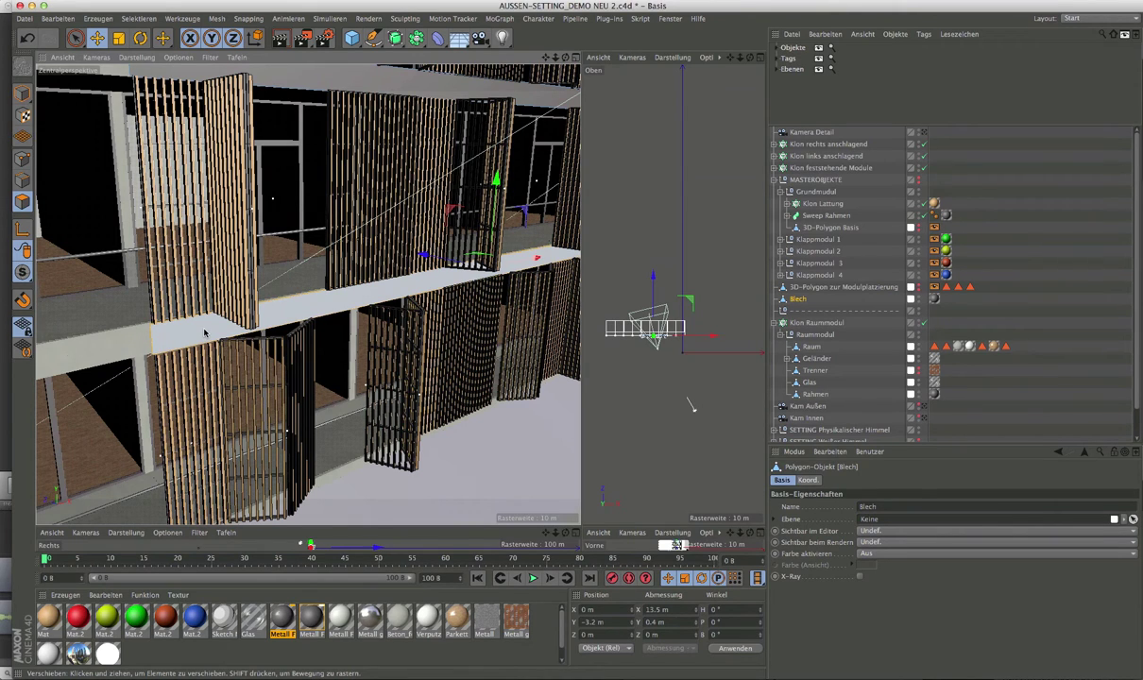
pyautogui.click(213, 322)
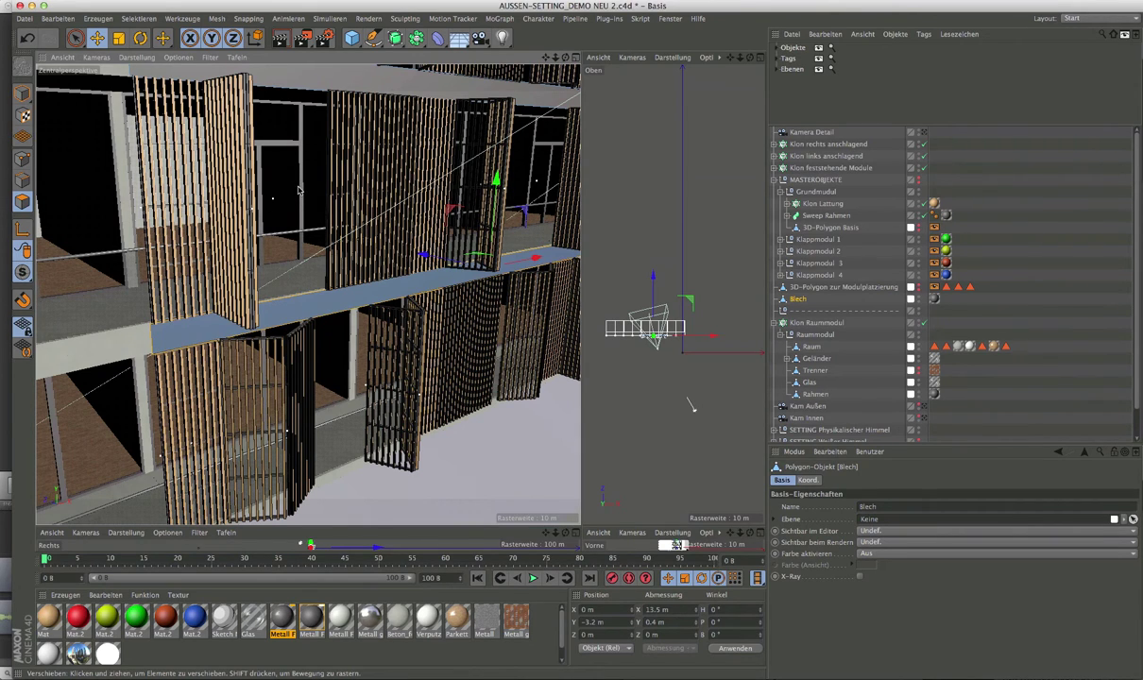
pyautogui.click(215, 326)
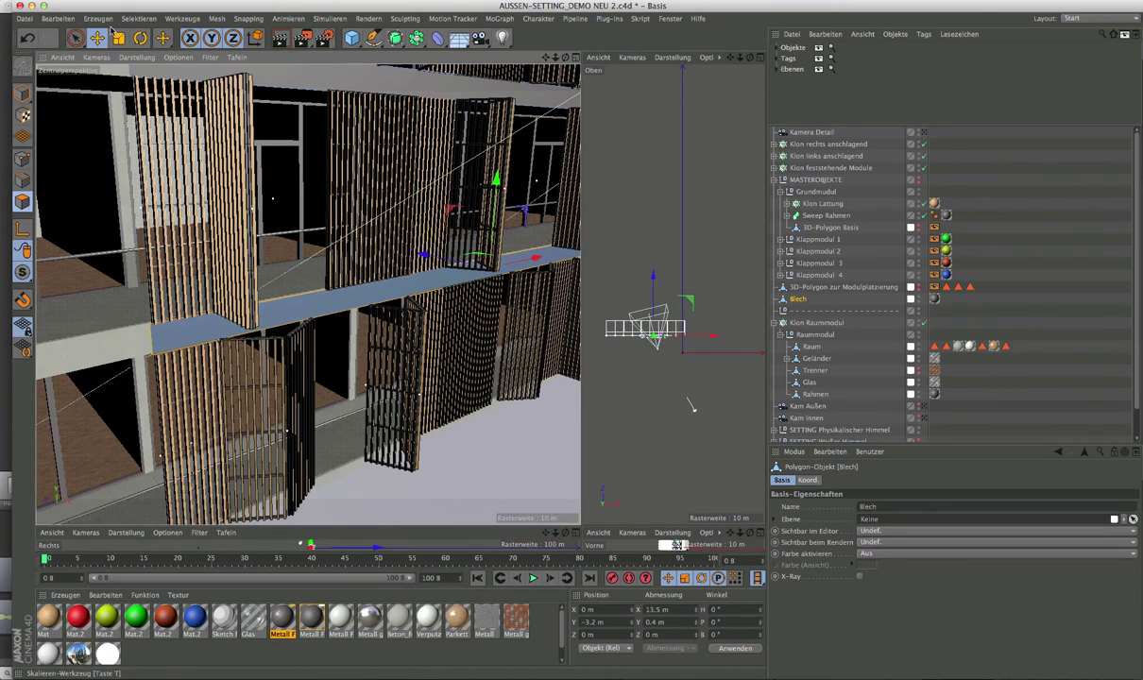
# Switch selection and move modes, then invert and clear Blech's element selection
pyautogui.click(75, 39)
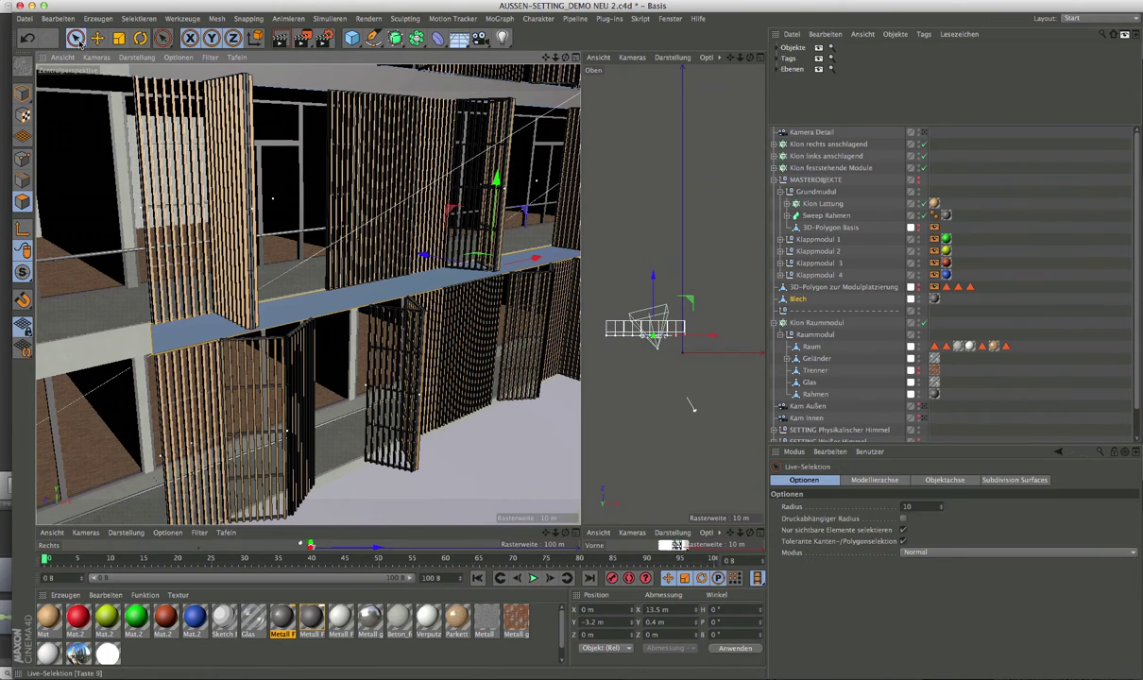
pyautogui.click(98, 37)
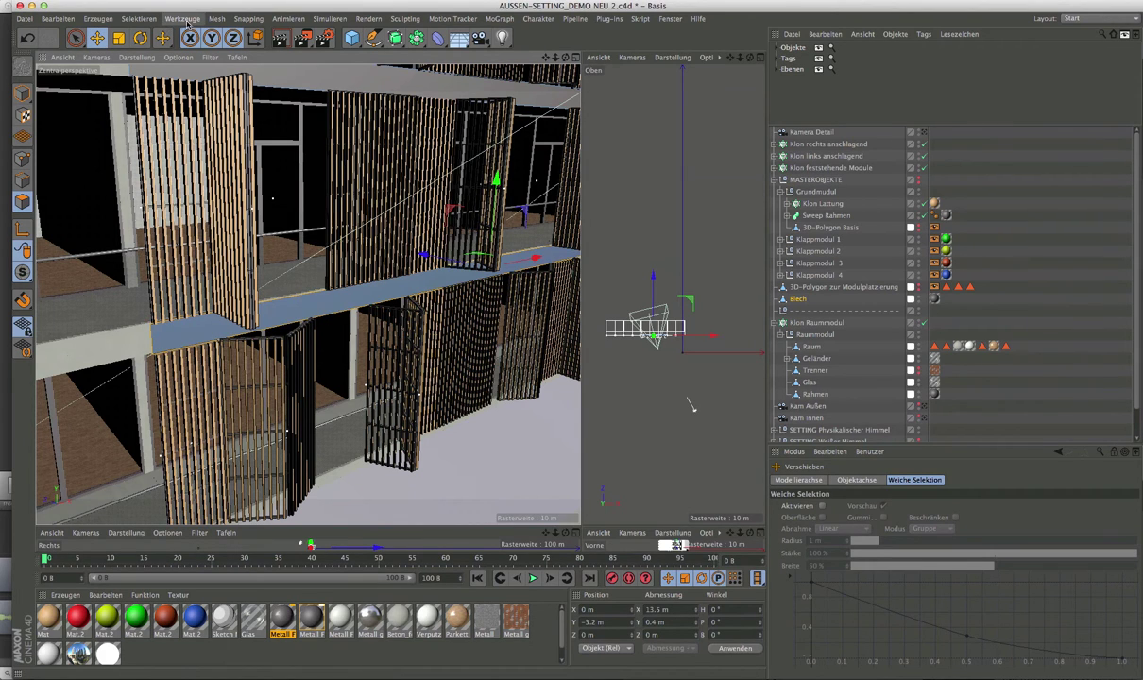
pyautogui.click(139, 19)
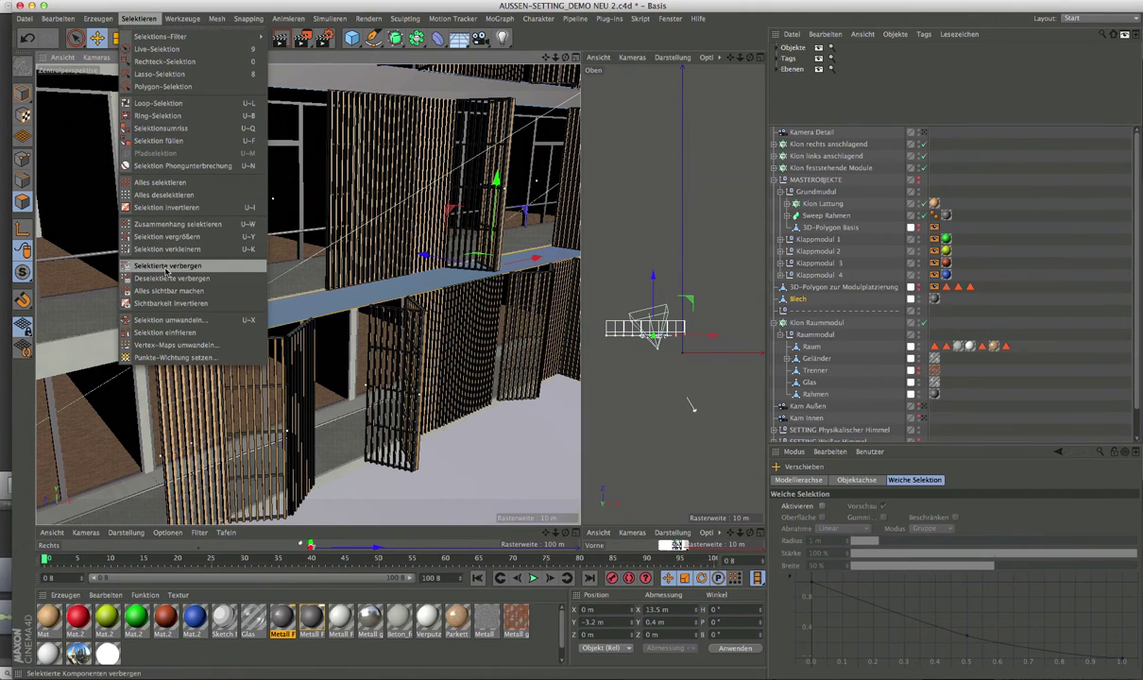
pyautogui.click(174, 207)
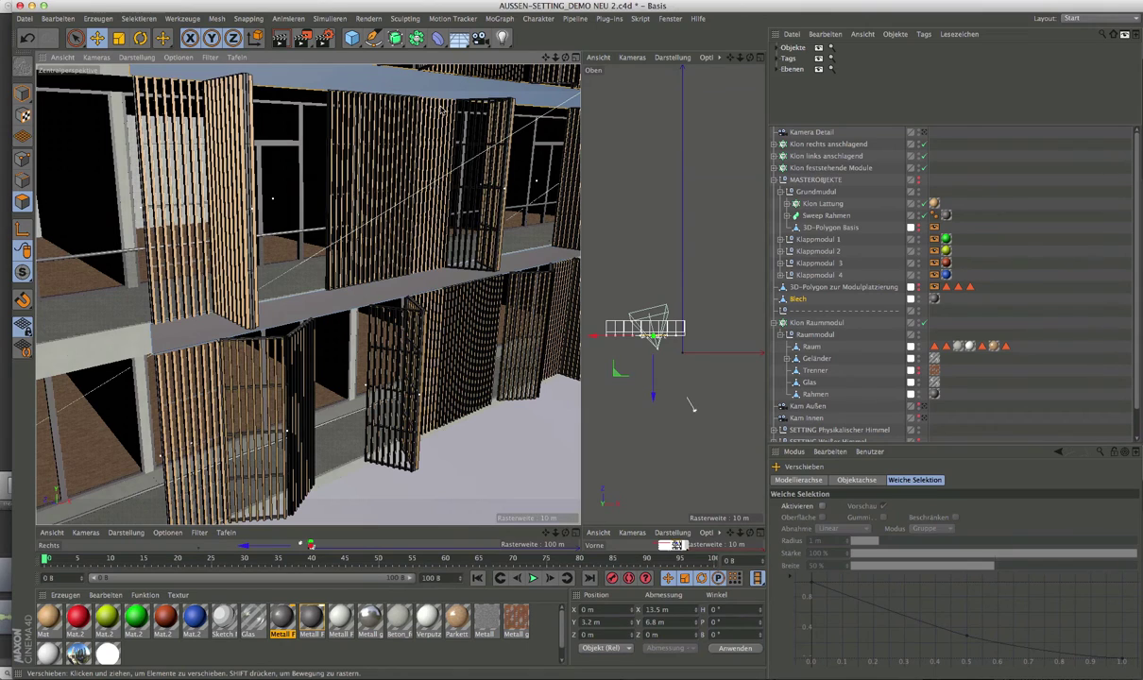
pyautogui.click(300, 151)
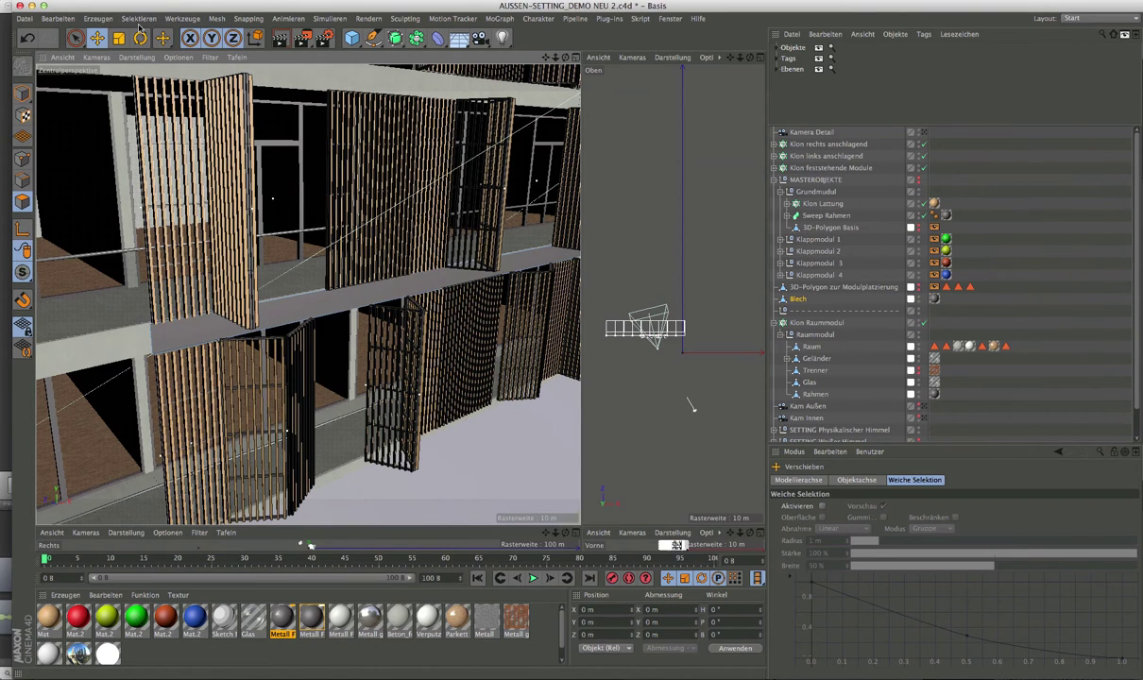
# Run Mesh Optimieren to remove duplicate points and faces, then reselect Blech
pyautogui.click(225, 21)
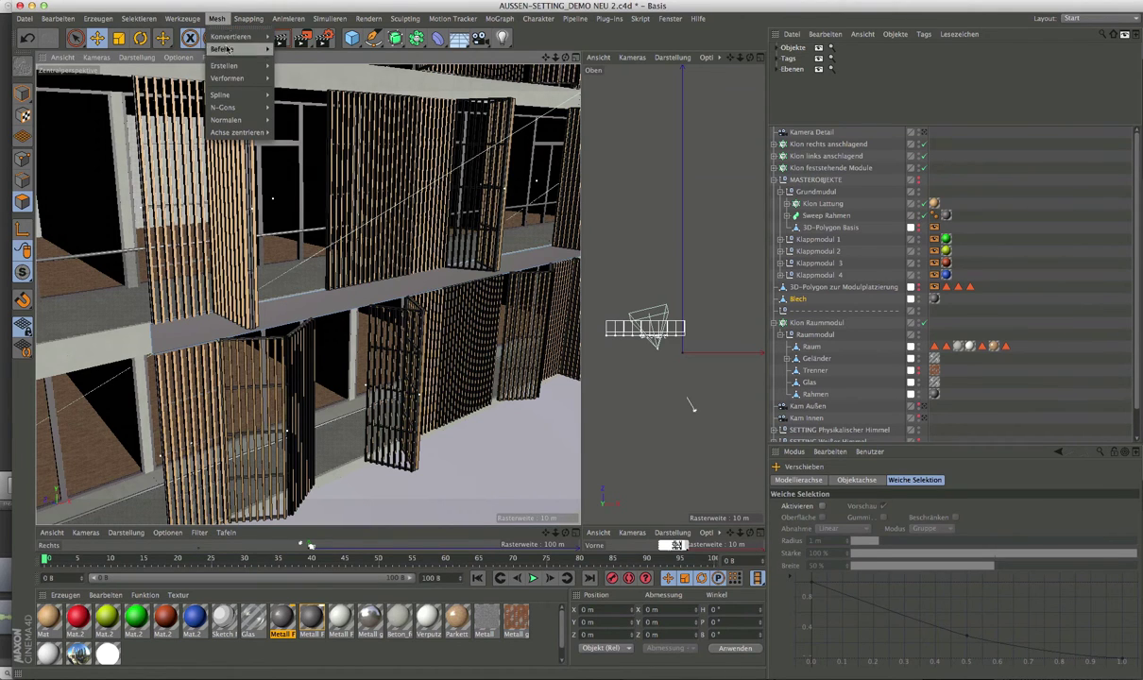
pyautogui.moveTo(227, 49)
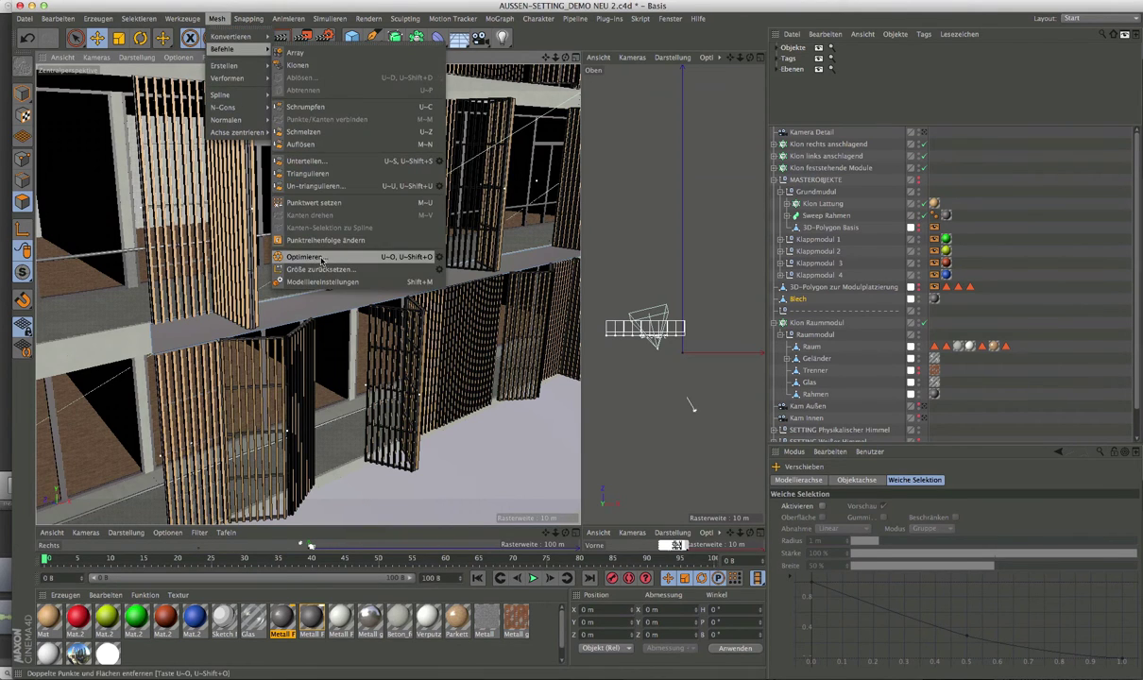
pyautogui.click(328, 258)
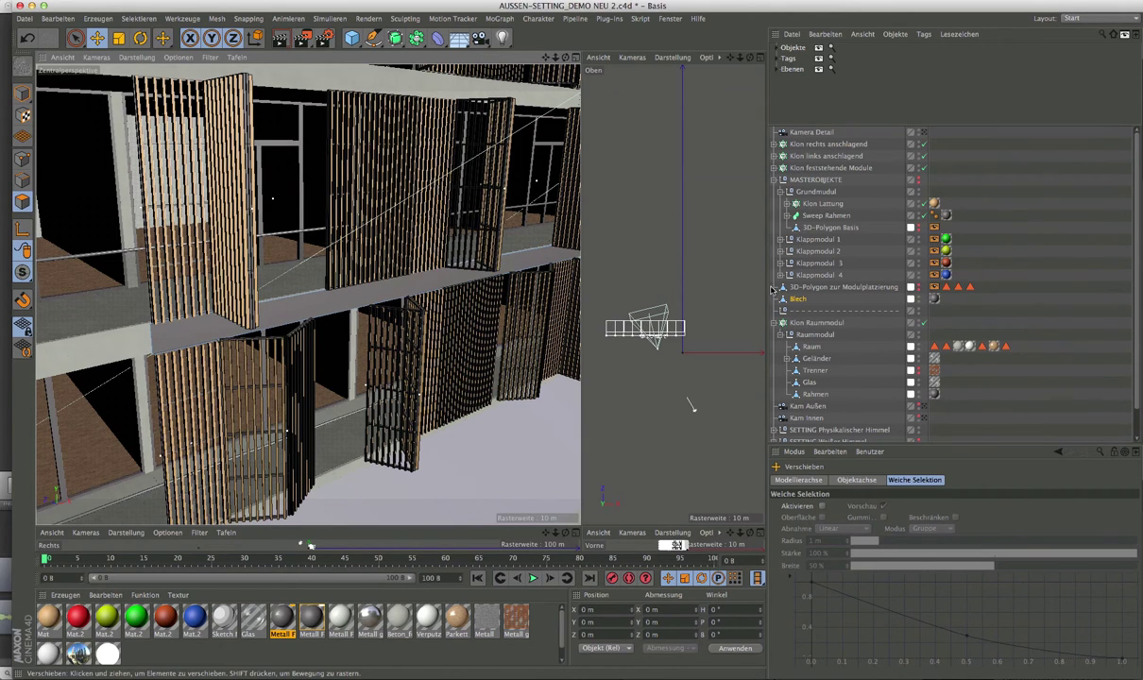
pyautogui.click(772, 292)
pyautogui.click(137, 21)
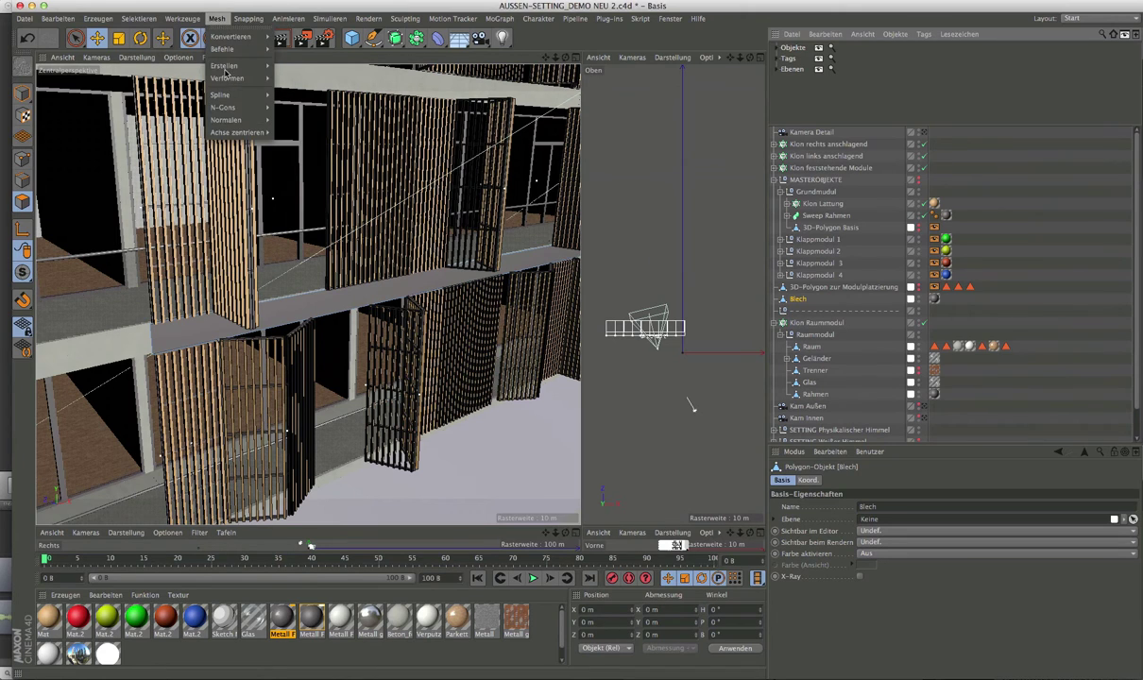
# Centre Blech's axis on its points with Achse zentrieren, then close that dialog
pyautogui.click(331, 133)
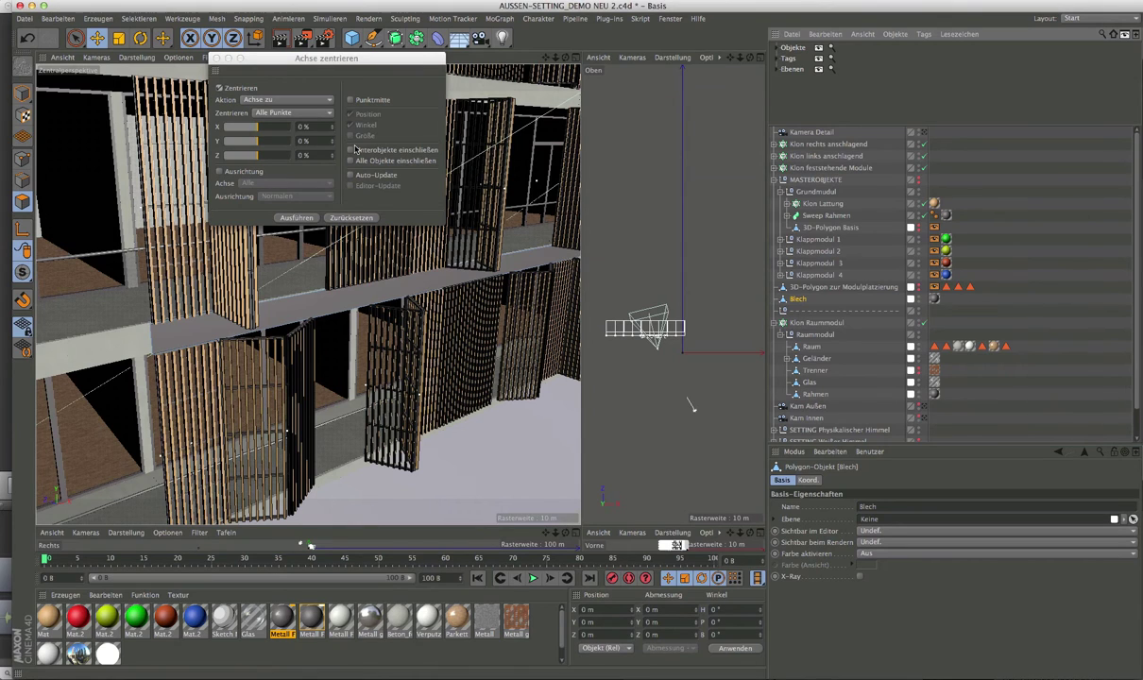
pyautogui.click(302, 219)
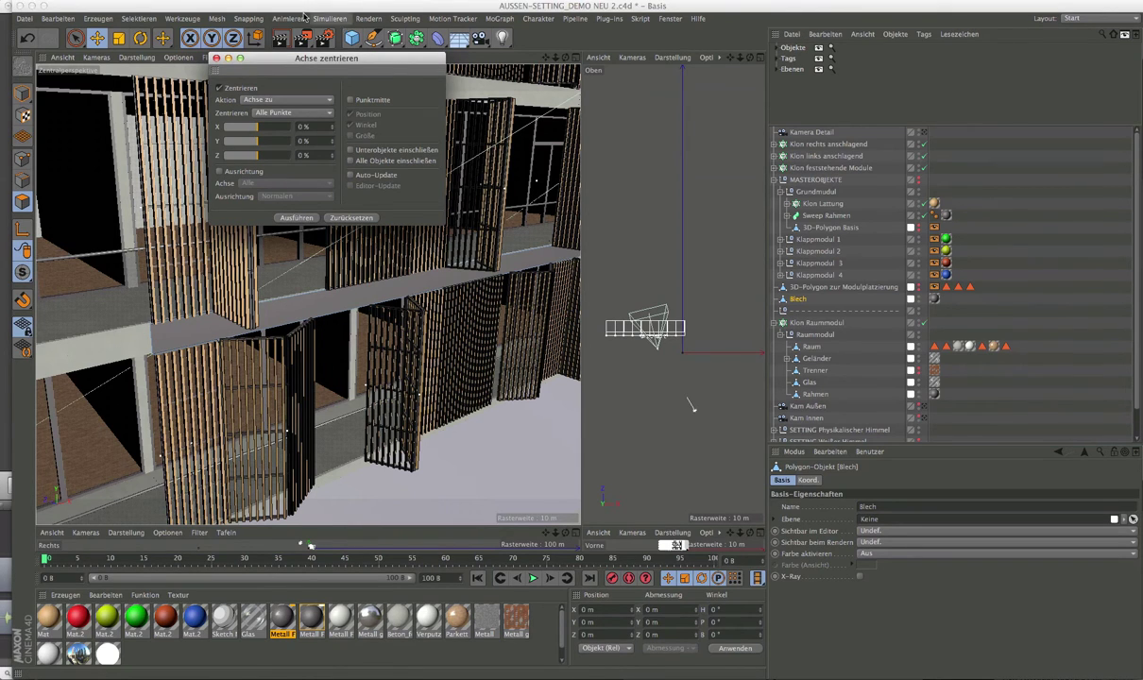
pyautogui.click(215, 59)
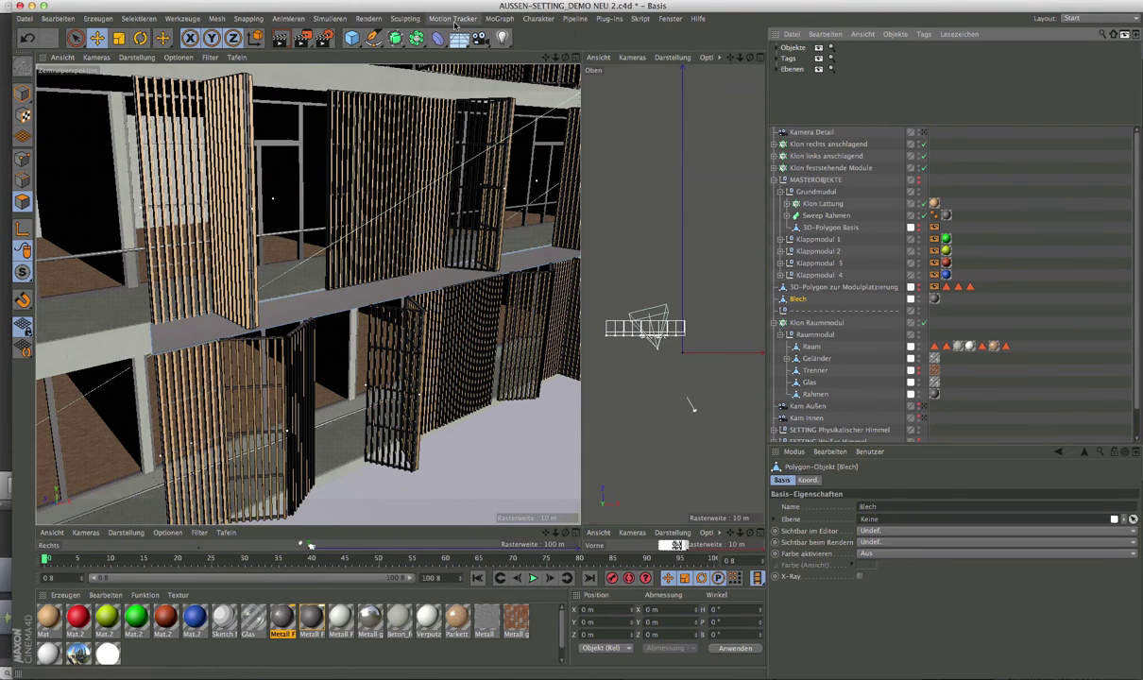
# Add a MoGraph cloner named 'Klon Blech' and reselect the Blech panel
pyautogui.click(507, 20)
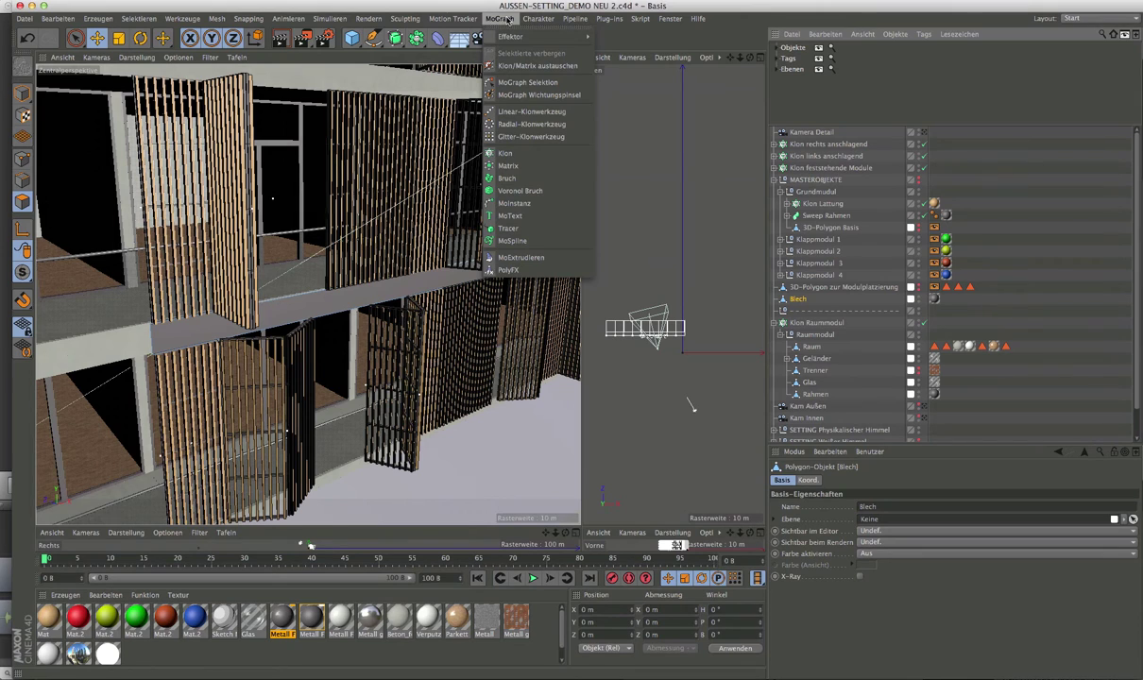
pyautogui.click(507, 155)
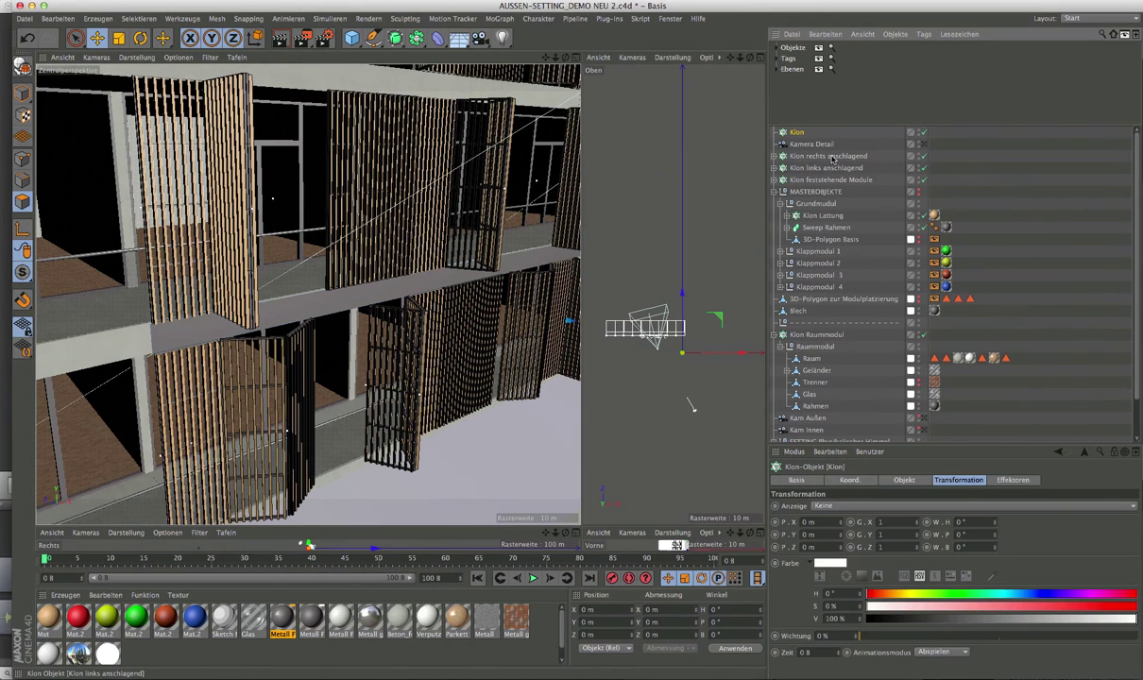
pyautogui.doubleClick(798, 132)
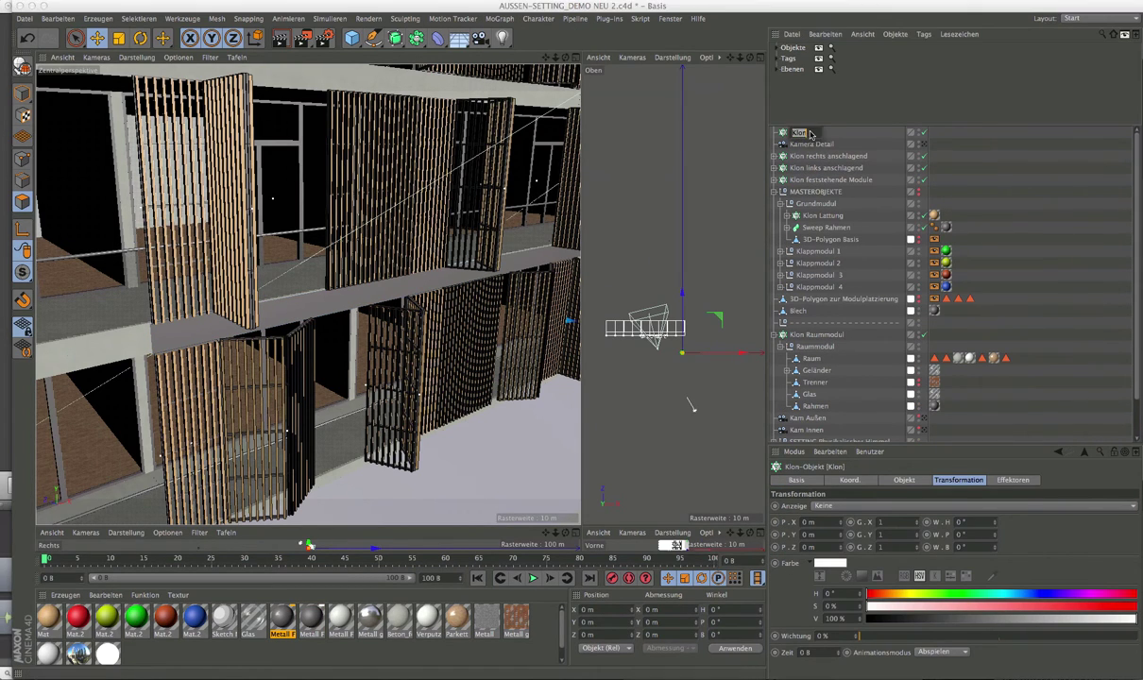
pyautogui.write('Blech')
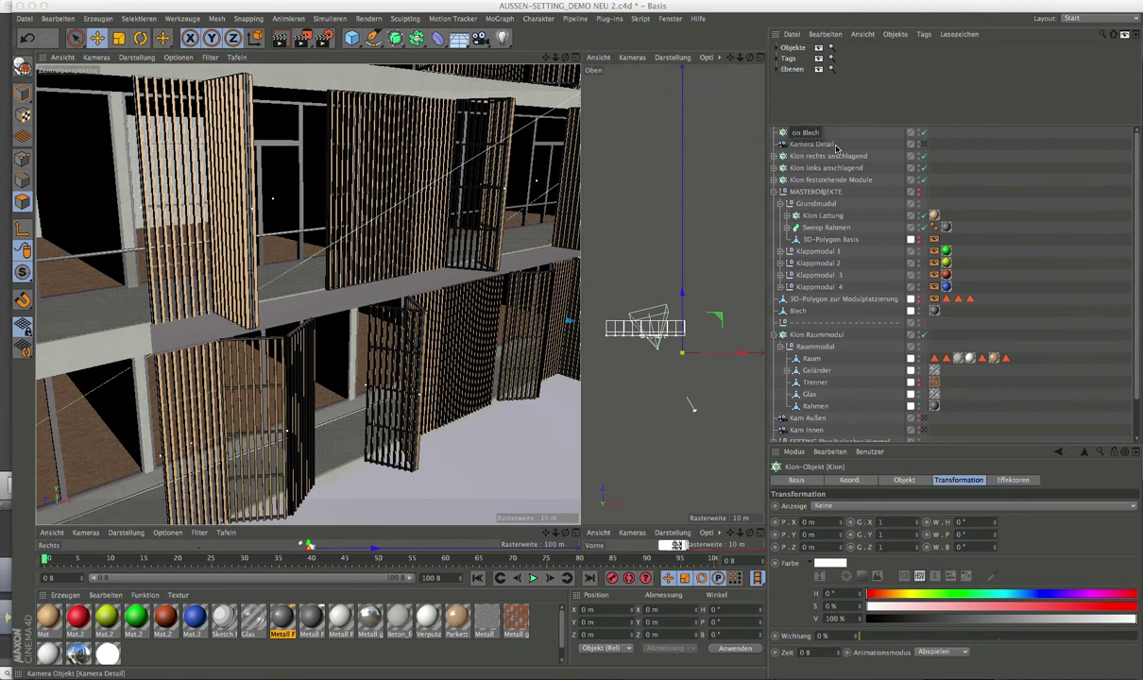
pyautogui.press('Return')
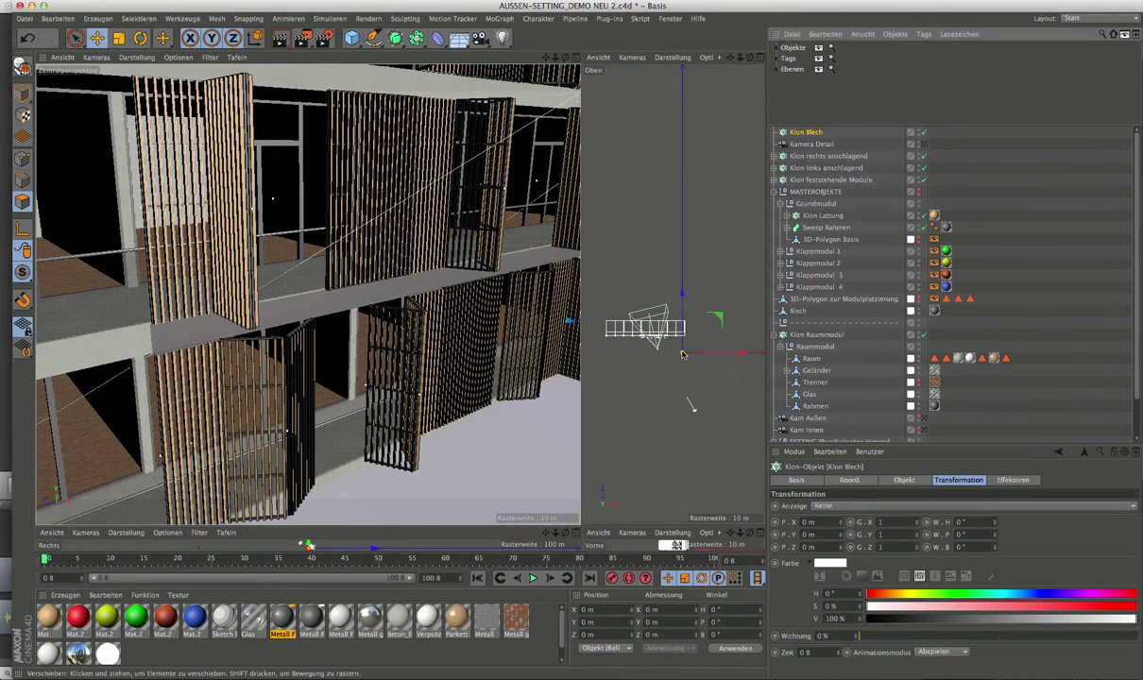
pyautogui.click(798, 311)
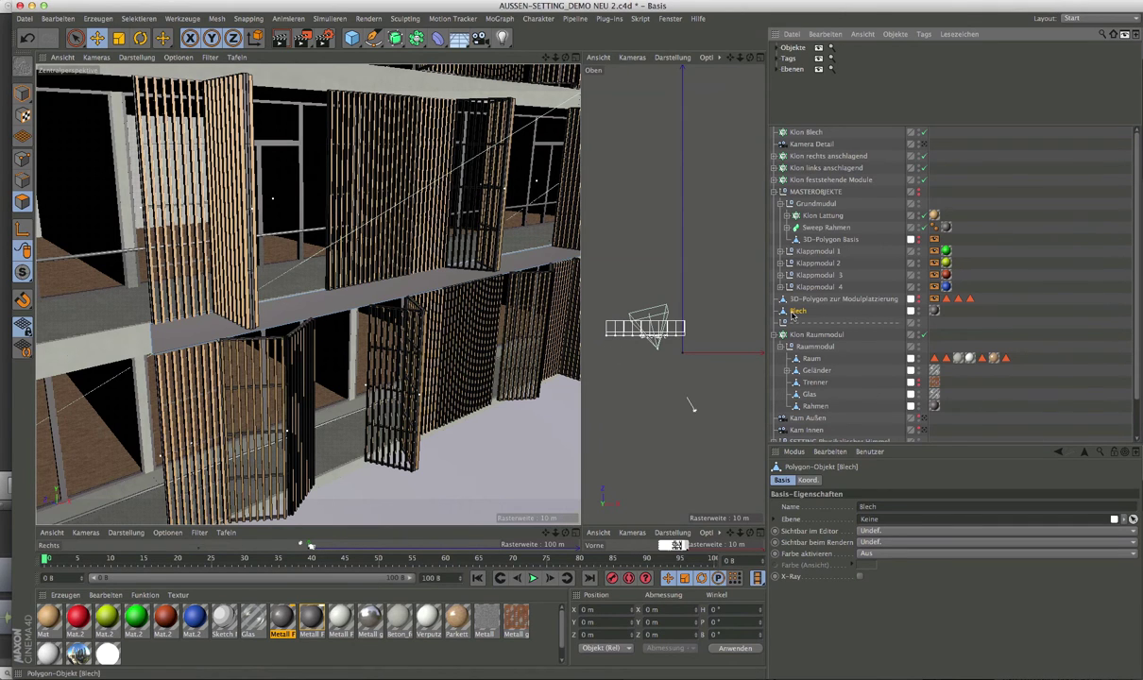
# Orbit and zoom around Blech to show several shutter floors, then select Klon Blech
pyautogui.moveTo(312, 284)
pyautogui.keyDown('alt'); pyautogui.mouseDown()
pyautogui.moveTo(382, 300)
pyautogui.moveTo(343, 303)
pyautogui.mouseUp(); pyautogui.keyUp('alt')
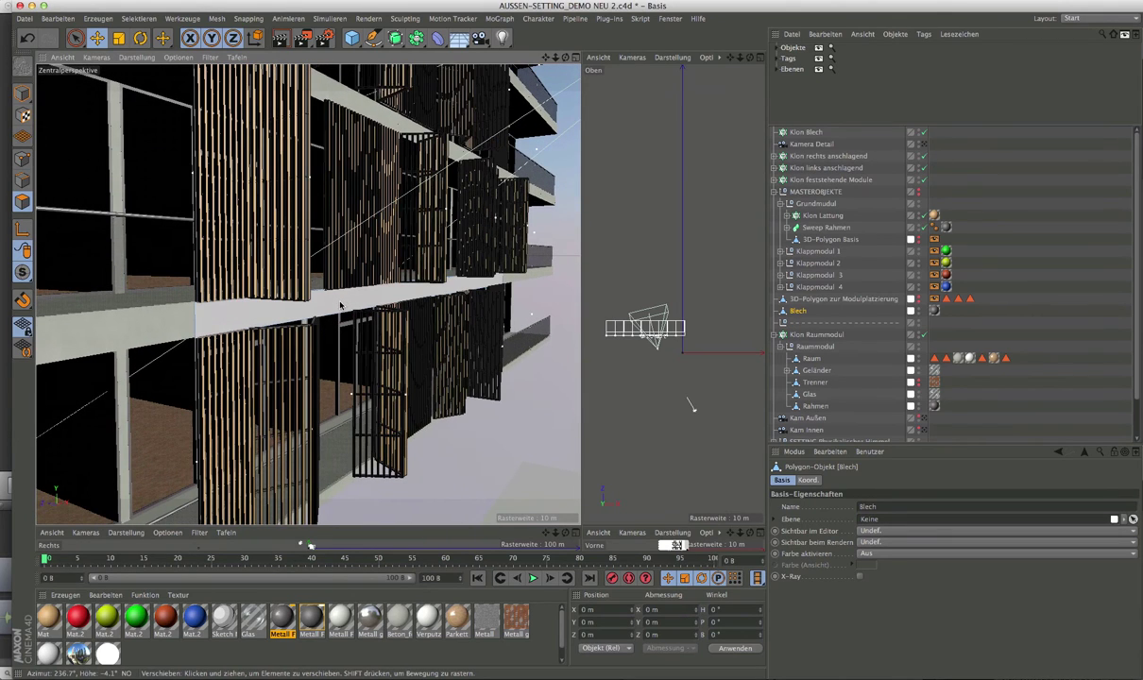
pyautogui.scroll(-2, 340, 304)
pyautogui.scroll(-2, 344, 302)
pyautogui.scroll(-2, 347, 301)
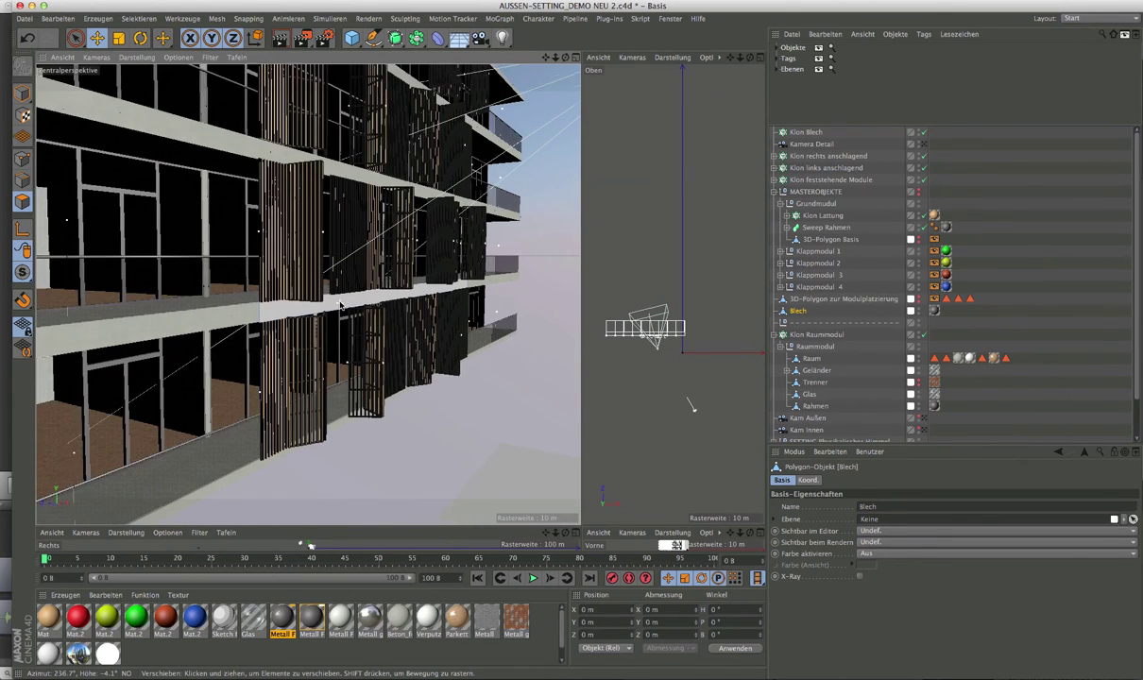
pyautogui.scroll(-2, 353, 301)
pyautogui.scroll(2, 354, 298)
pyautogui.scroll(2, 354, 298)
pyautogui.scroll(1, 354, 298)
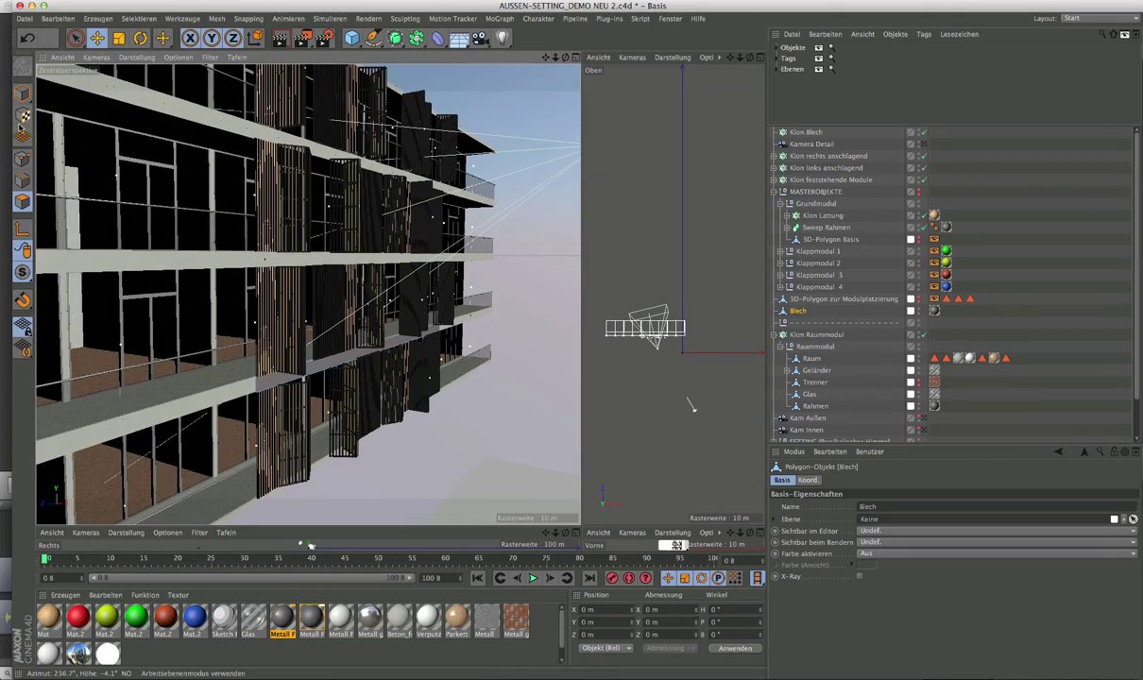
pyautogui.click(23, 95)
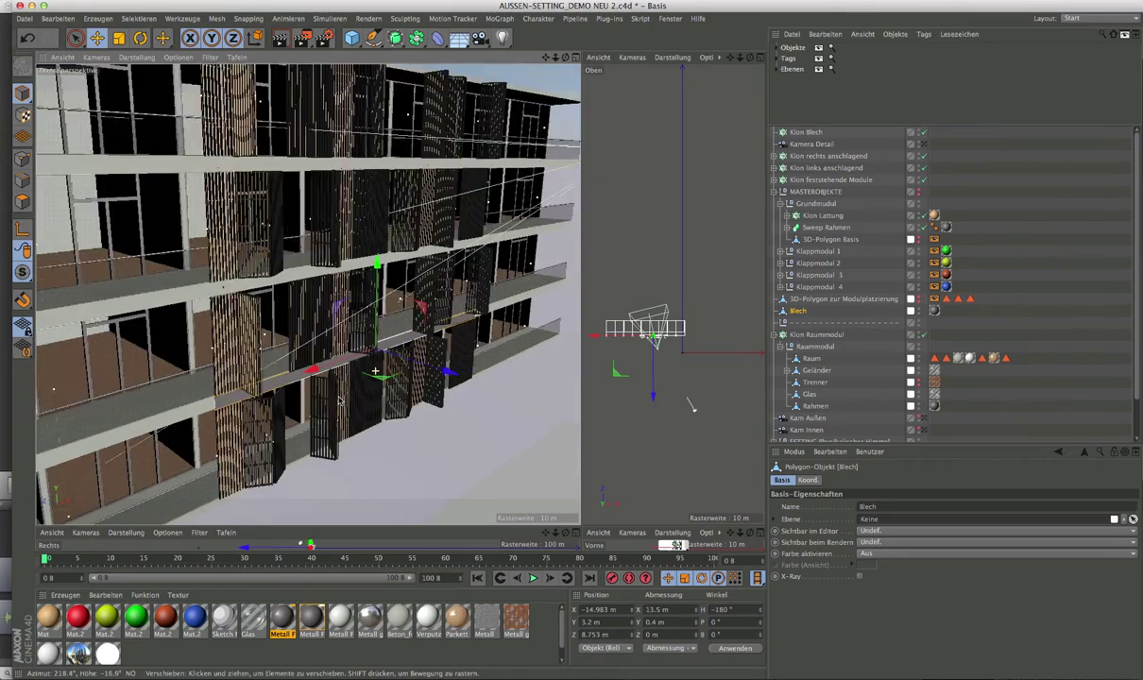
pyautogui.keyDown('alt'); pyautogui.moveTo(378, 340); pyautogui.dragTo(360, 371); pyautogui.keyUp('alt')
pyautogui.scroll(2, 360, 372)
pyautogui.scroll(2, 425, 355)
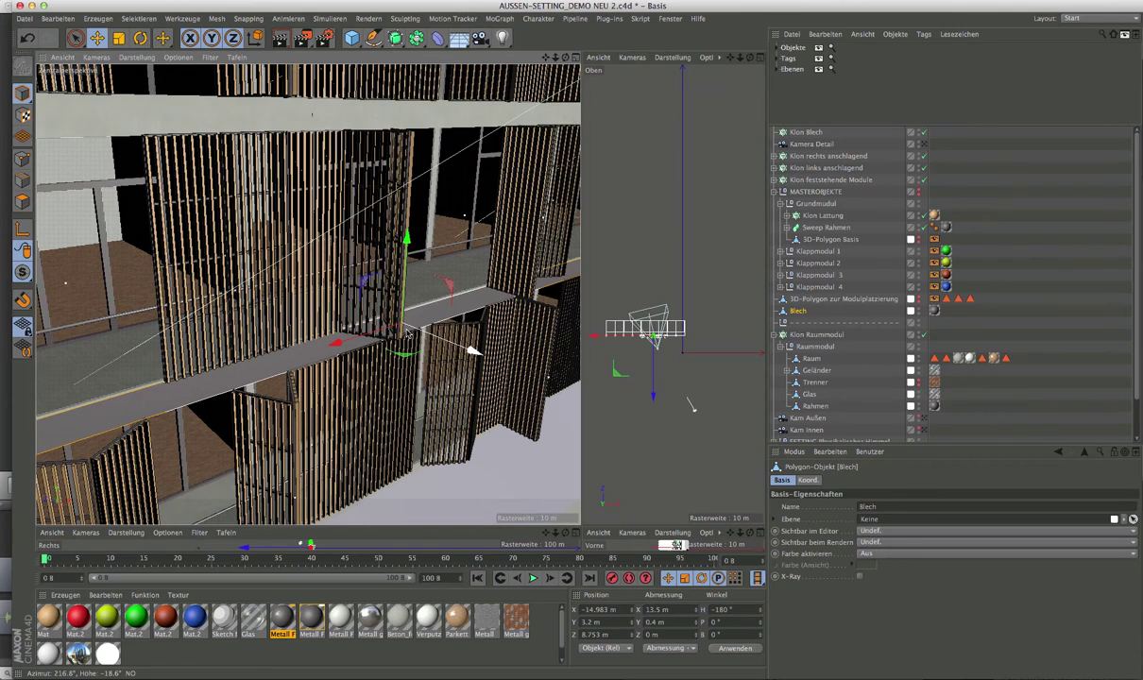
pyautogui.keyDown('alt'); pyautogui.moveTo(408, 333); pyautogui.dragTo(409, 332); pyautogui.keyUp('alt')
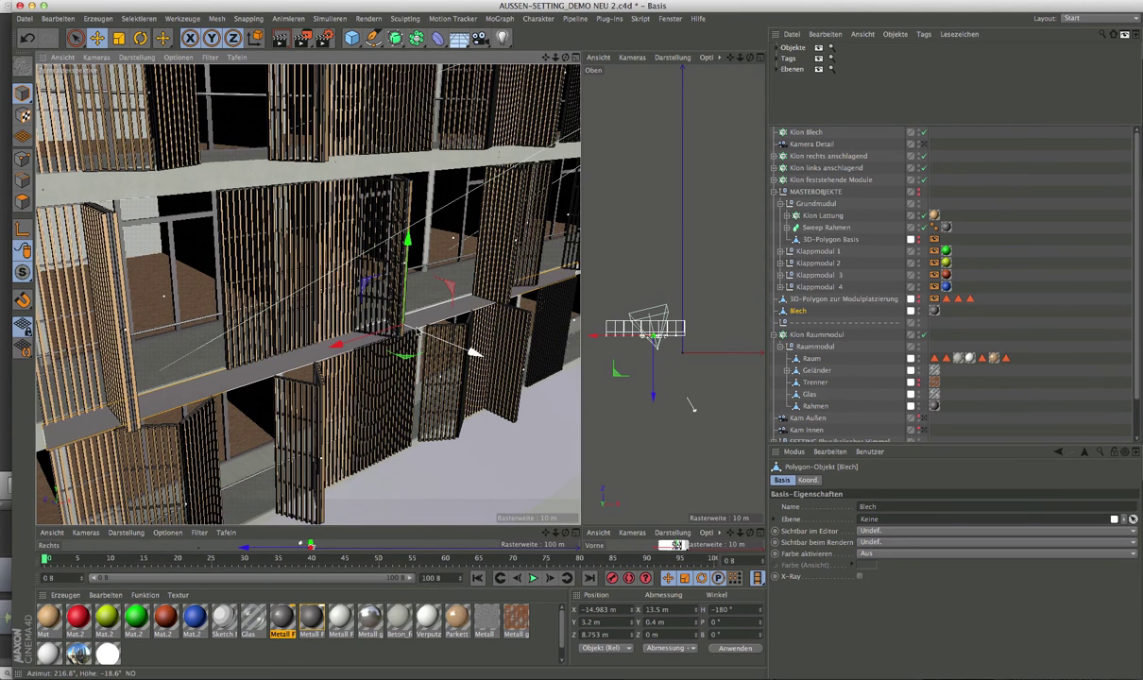
pyautogui.click(796, 133)
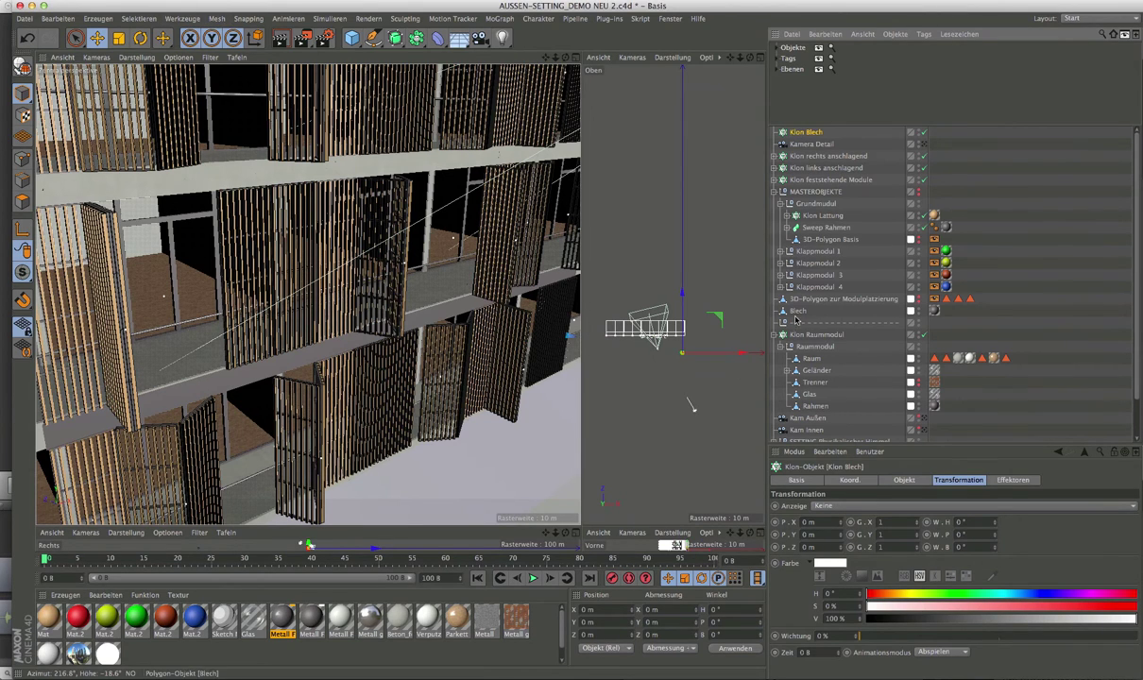
# Copy Blech's placement onto Klon Blech via Übernehmen: X −14.983 m, Y 3.2 m, Z 8.753 m, H −180°
pyautogui.click(217, 19)
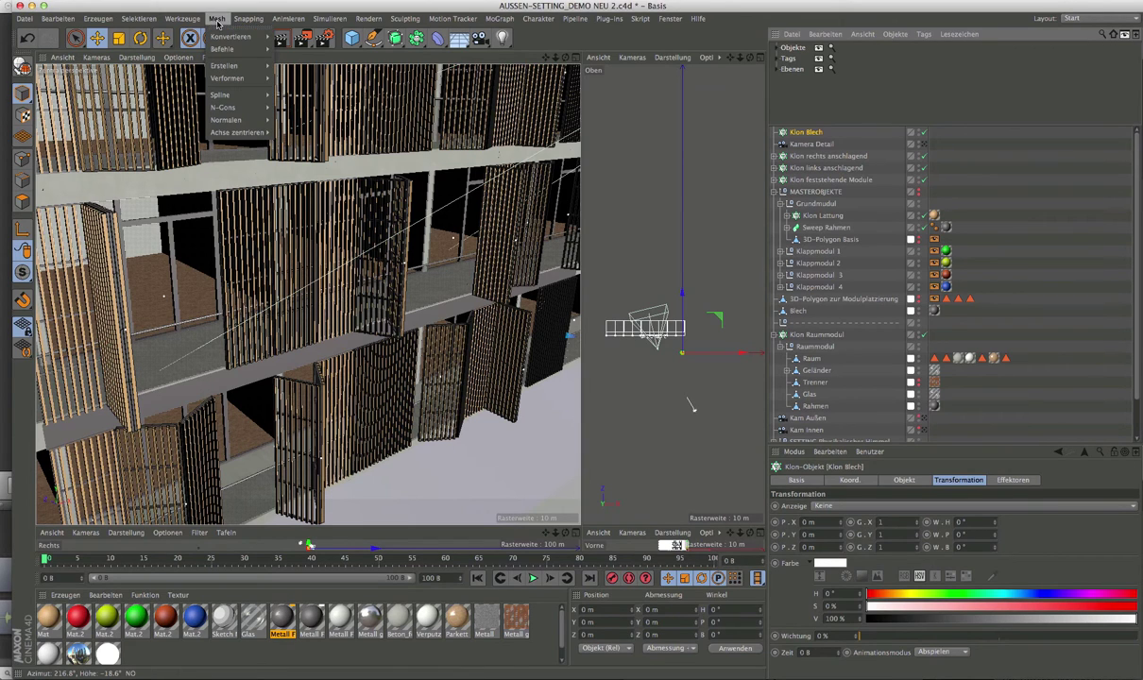
pyautogui.click(205, 8)
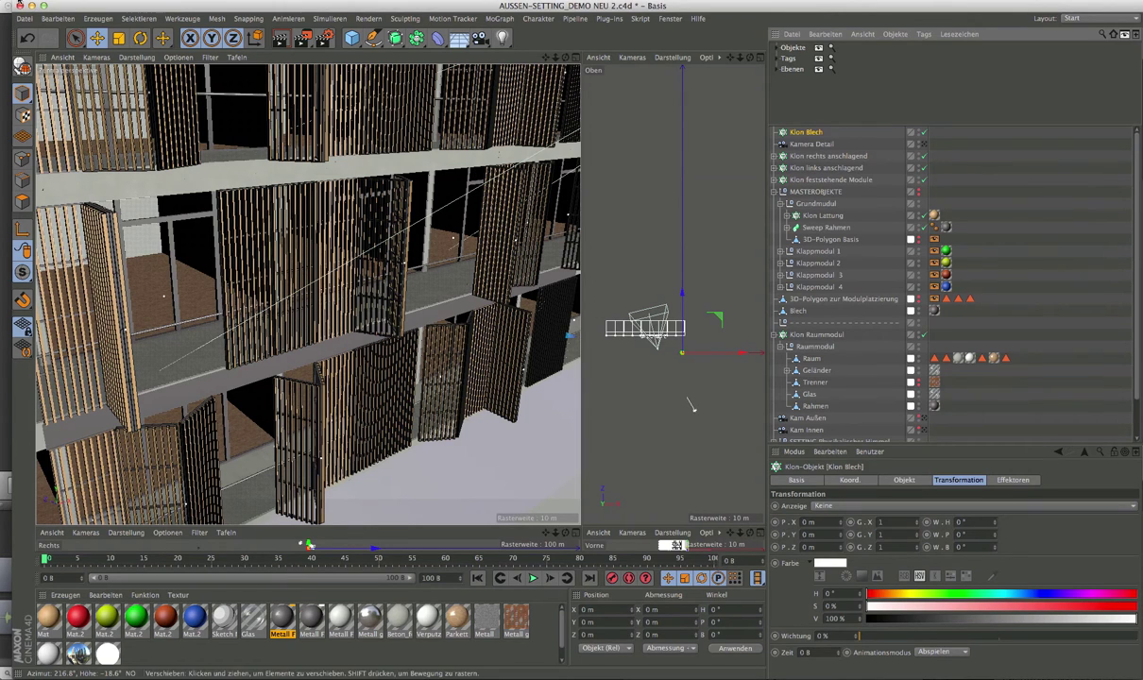
pyautogui.click(186, 21)
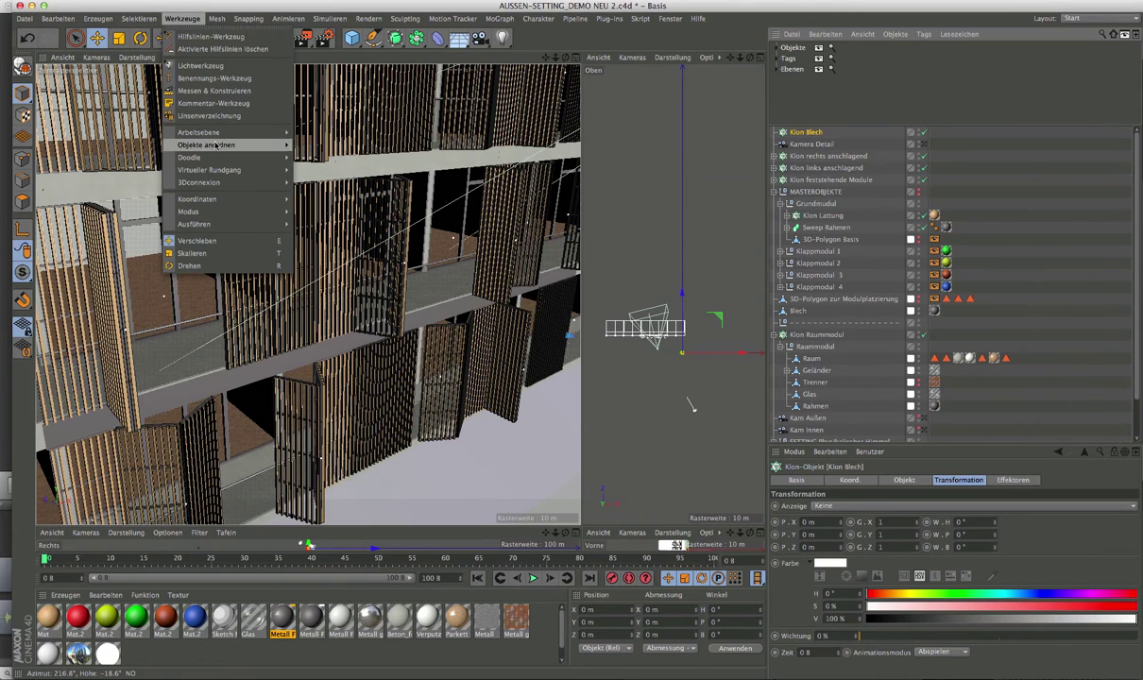
pyautogui.moveTo(206, 145)
pyautogui.click(321, 186)
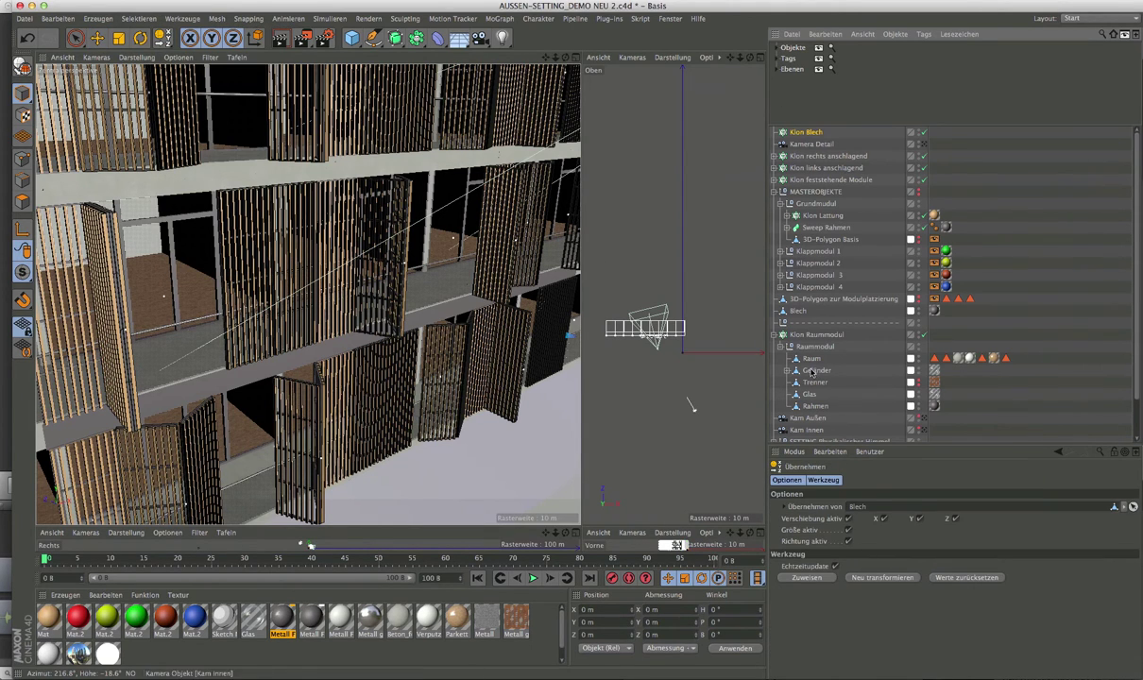
pyautogui.click(798, 312)
pyautogui.click(894, 578)
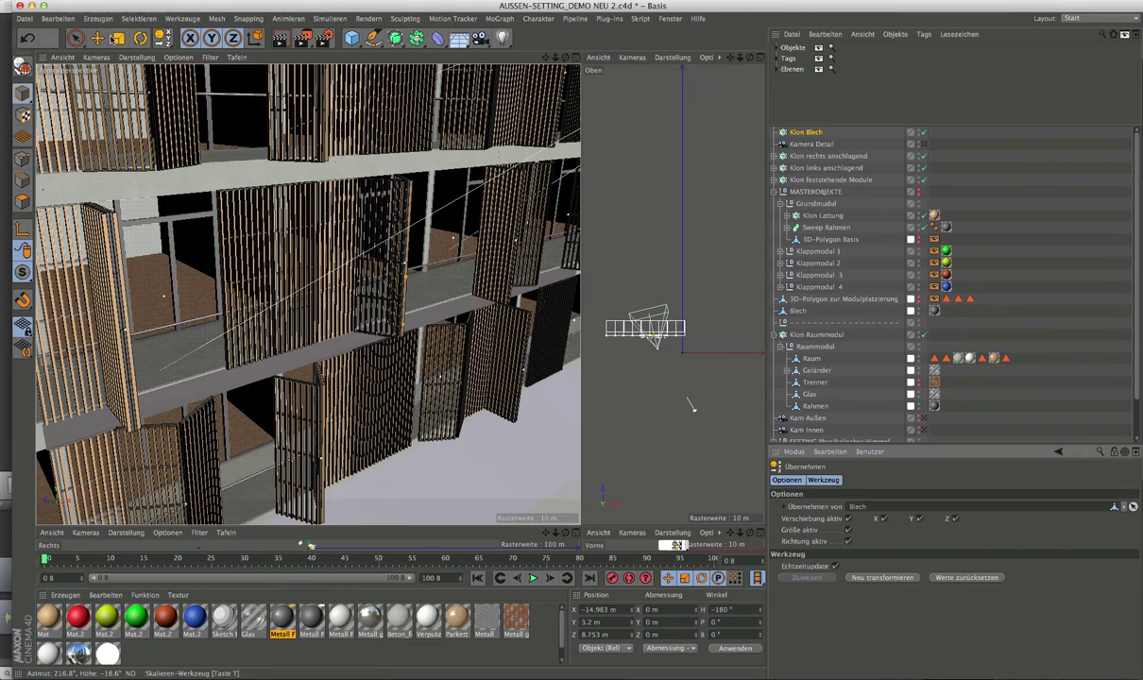
pyautogui.click(97, 38)
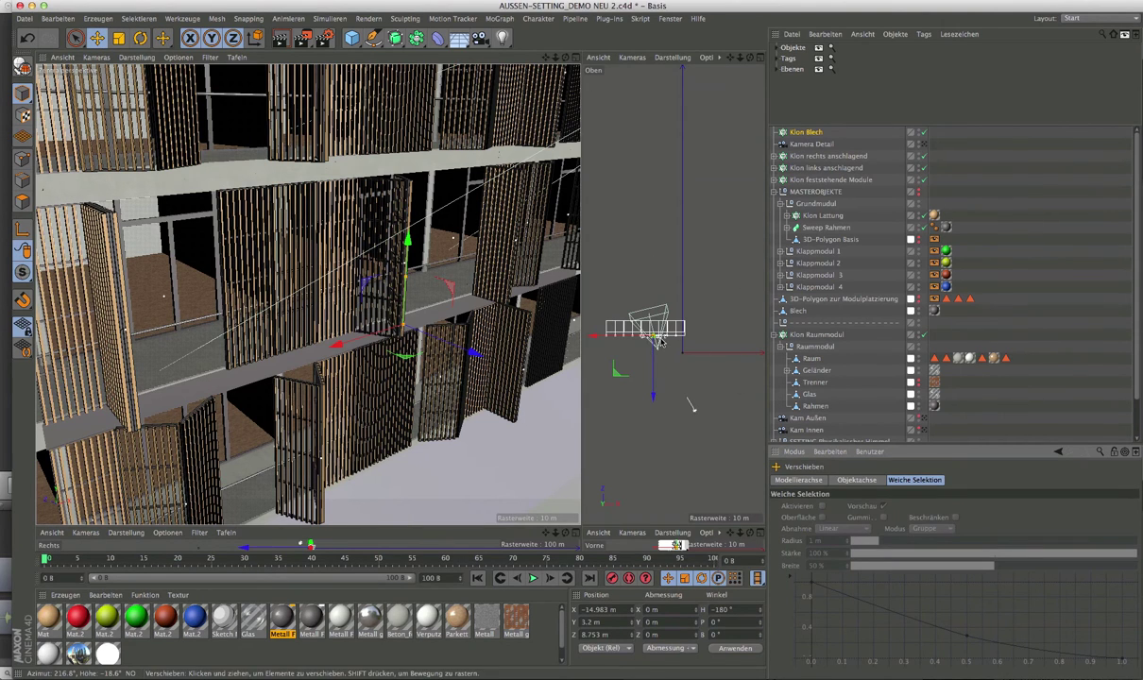
# Nest the Blech panel under Klon Blech as its clone source, then zoom toward the slatted panels
pyautogui.click(782, 312)
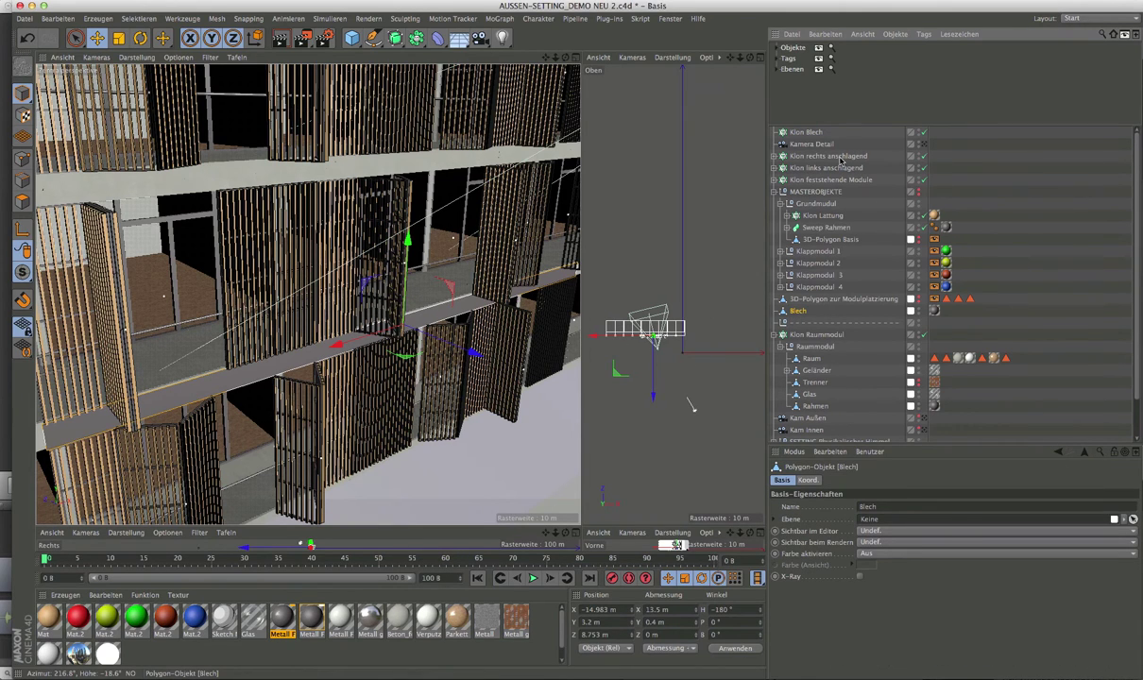
pyautogui.moveTo(802, 312); pyautogui.dragTo(807, 133)
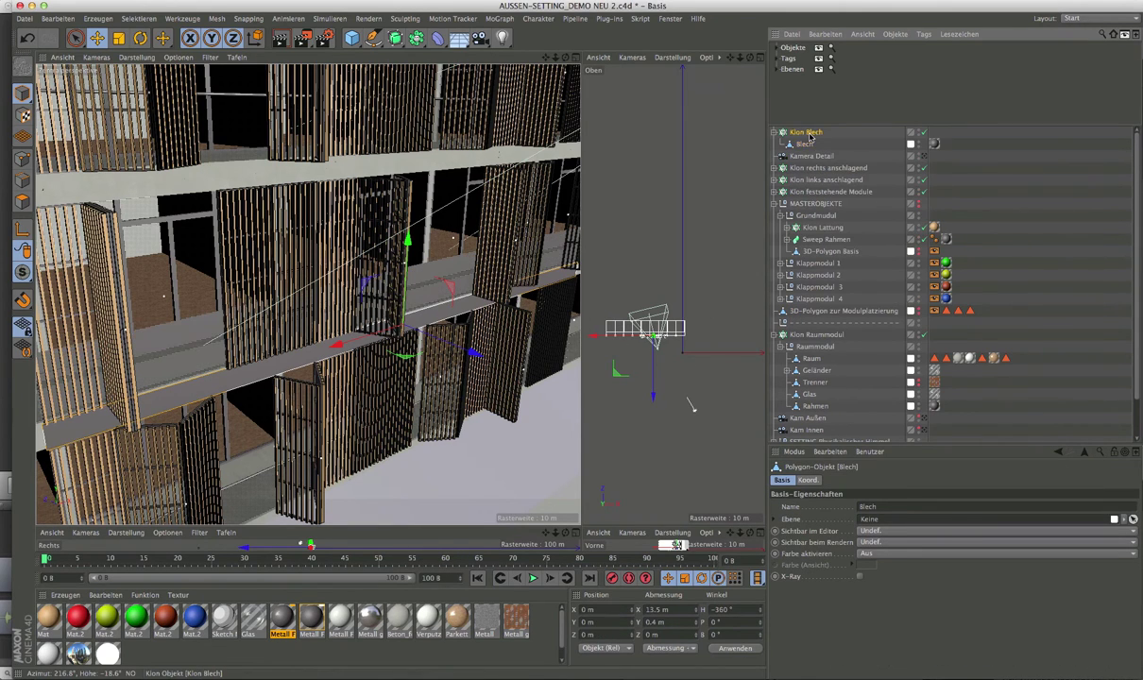
pyautogui.click(807, 132)
pyautogui.scroll(2, 216, 403)
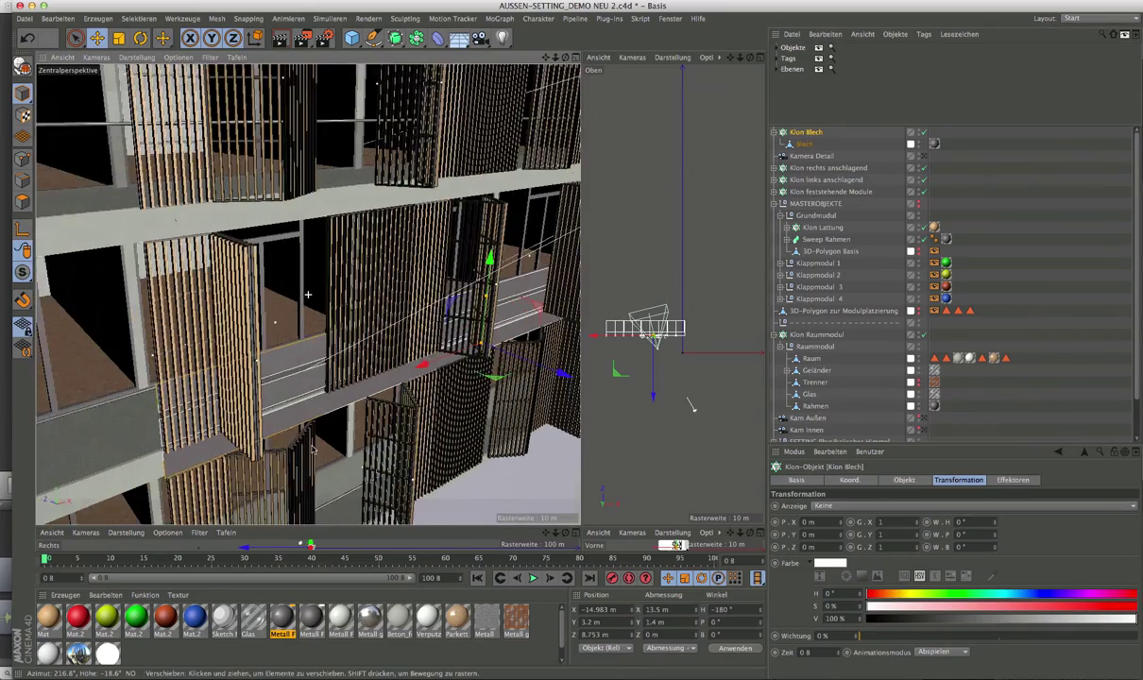
pyautogui.scroll(2, 267, 419)
pyautogui.scroll(2, 193, 452)
pyautogui.keyDown('alt'); pyautogui.moveTo(242, 474); pyautogui.dragTo(273, 425); pyautogui.keyUp('alt')
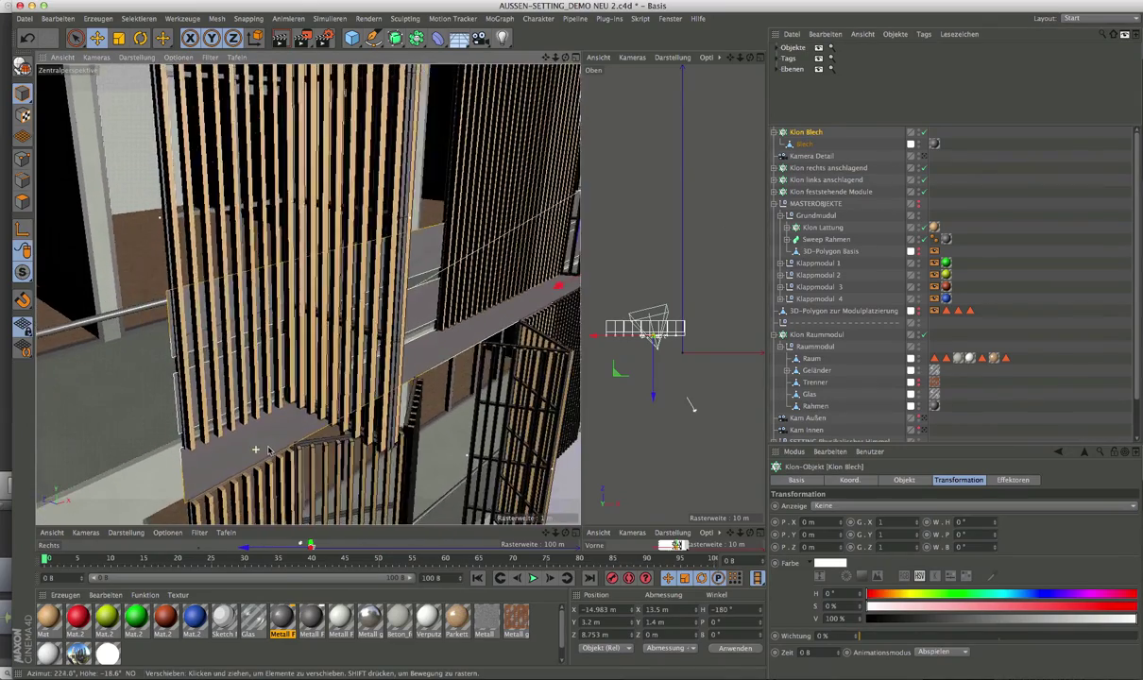
pyautogui.scroll(2, 273, 425)
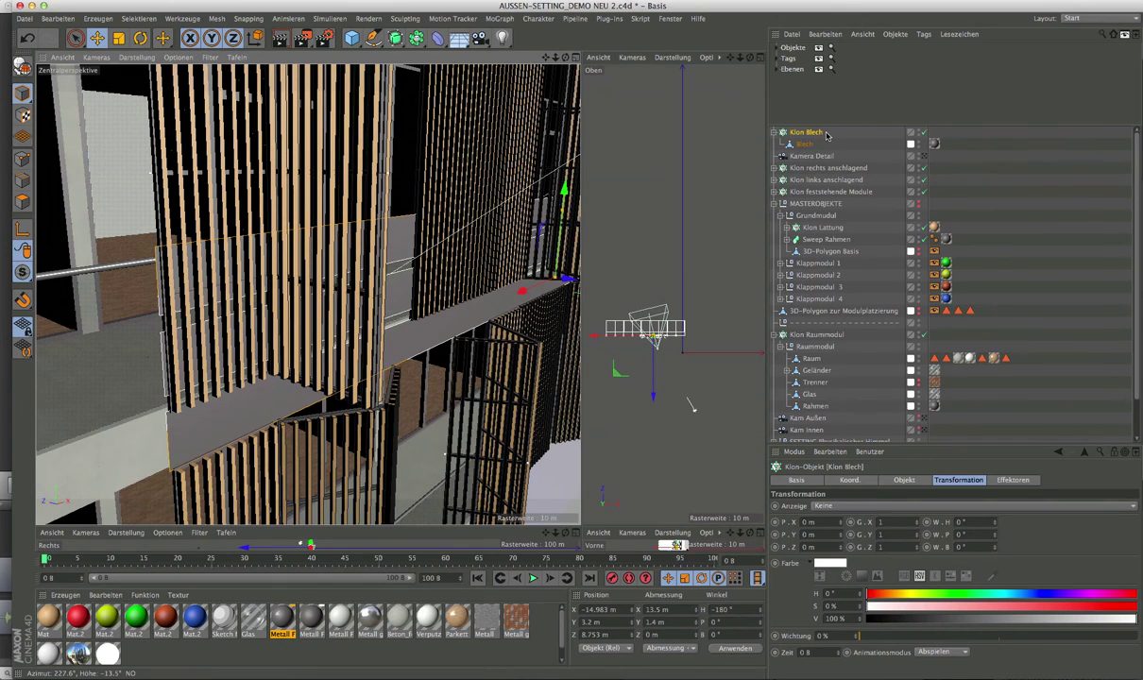
# Set the Klon Blech clone spacing to 3.2 m in Y
pyautogui.click(905, 479)
pyautogui.click(809, 625)
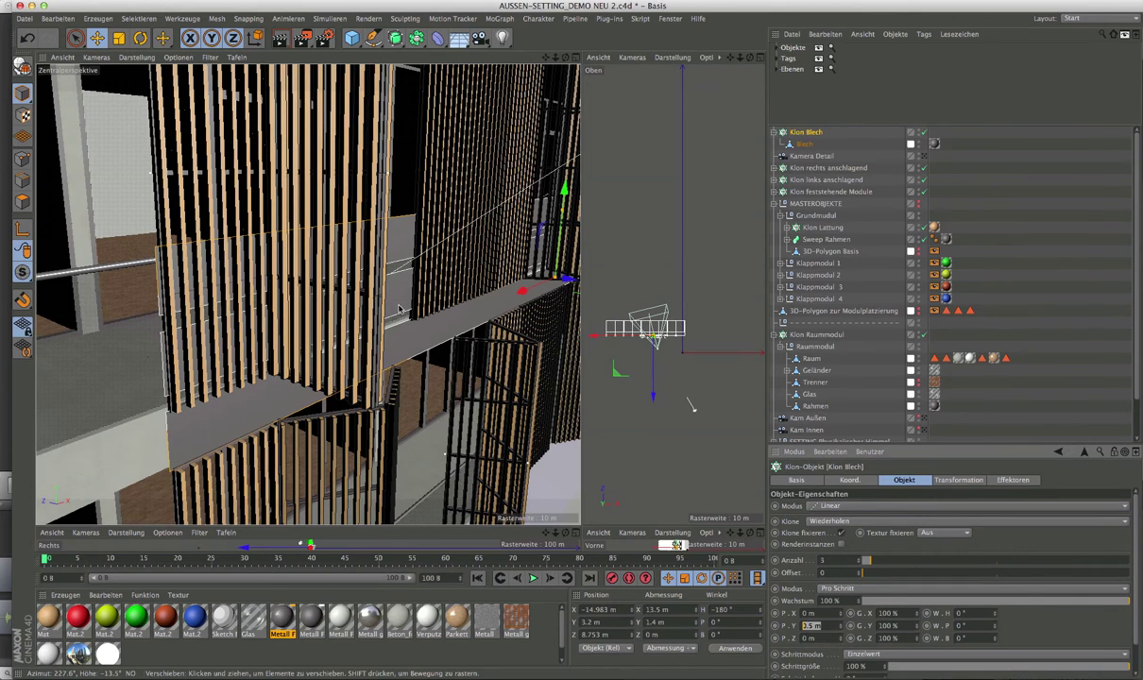
pyautogui.press('BackSpace')
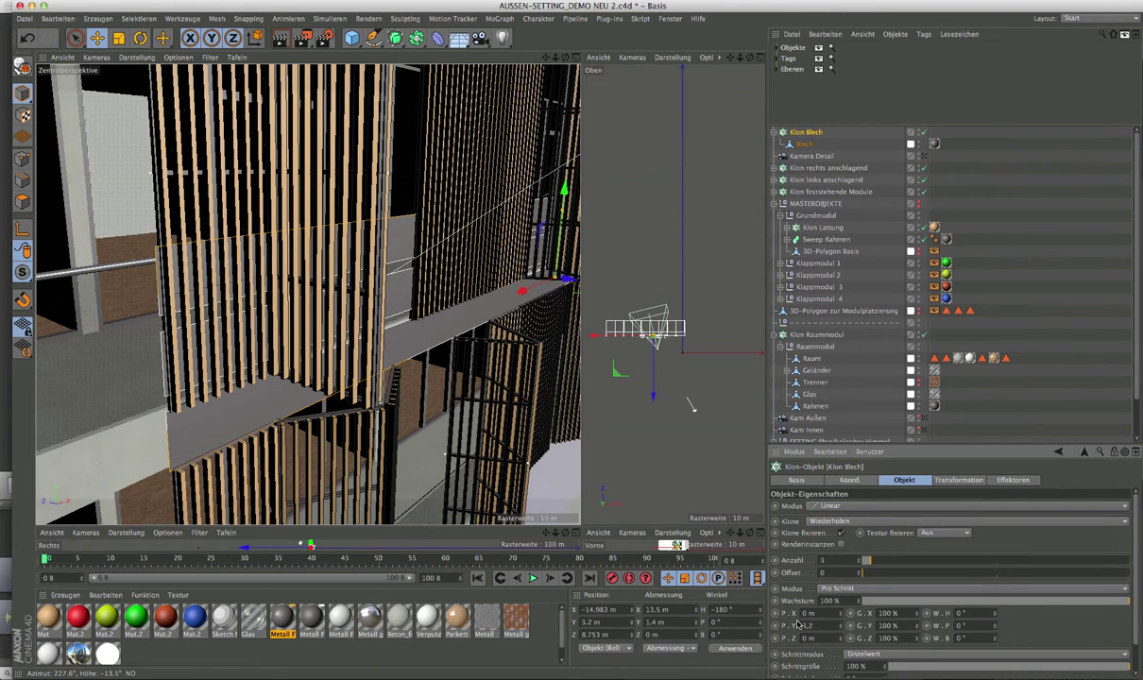
pyautogui.press('Return')
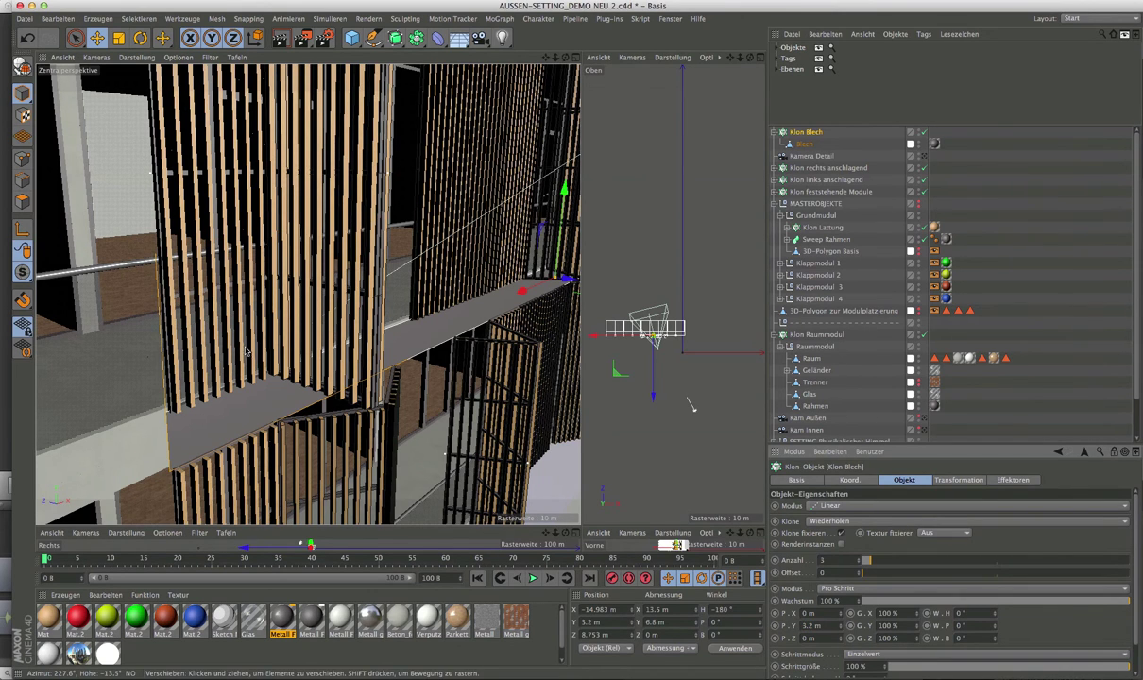
pyautogui.moveTo(273, 354)
pyautogui.keyDown('alt'); pyautogui.mouseDown()
pyautogui.moveTo(284, 372)
pyautogui.moveTo(272, 352)
pyautogui.mouseUp(); pyautogui.keyUp('alt')
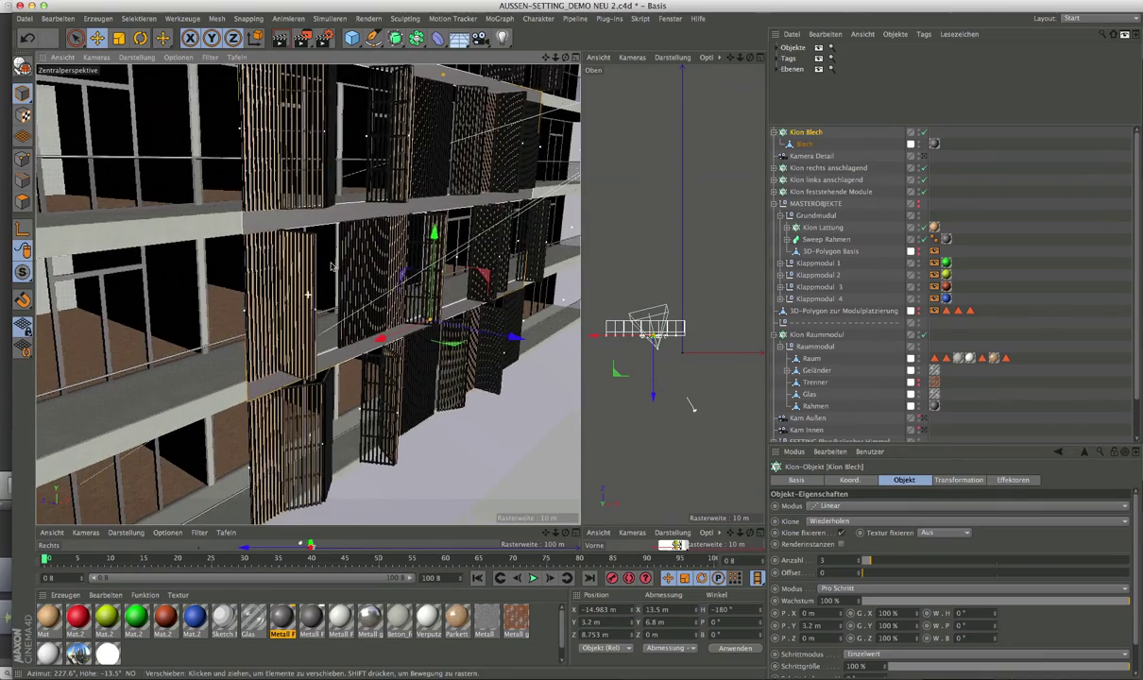
pyautogui.moveTo(331, 286)
pyautogui.keyDown('alt'); pyautogui.mouseDown()
pyautogui.moveTo(319, 321)
pyautogui.moveTo(322, 488)
pyautogui.moveTo(314, 406)
pyautogui.moveTo(324, 355)
pyautogui.moveTo(326, 378)
pyautogui.mouseUp(); pyautogui.keyUp('alt')
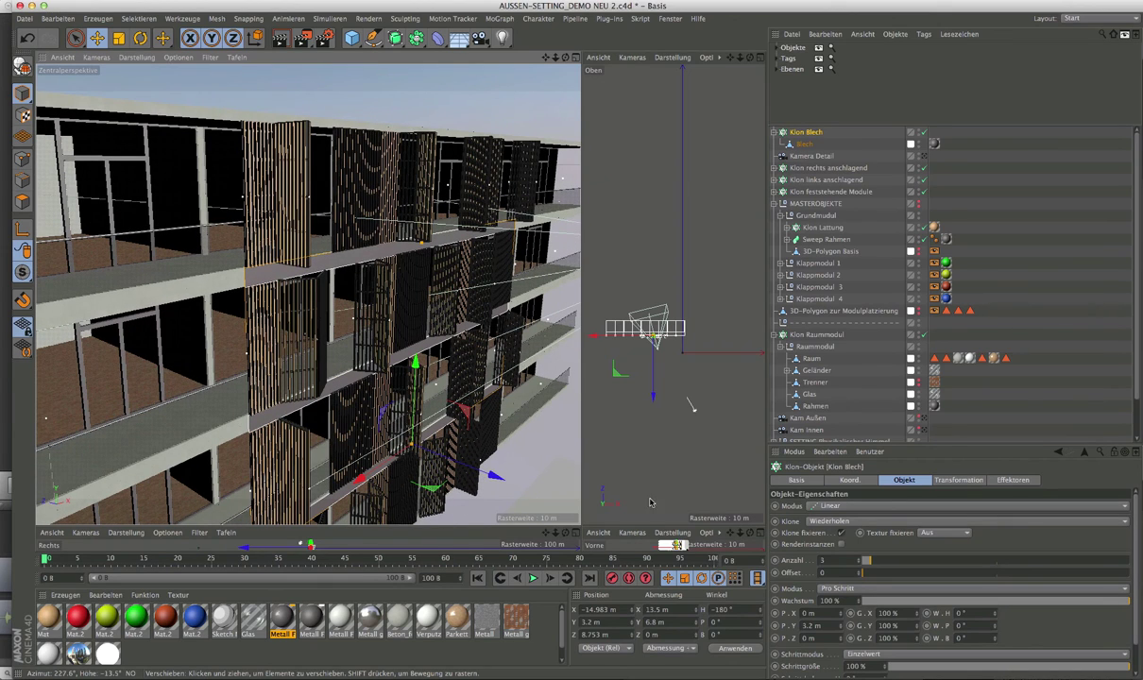
# Raise the Klon Blech clone count to 5 and view the stacked panels from the front
pyautogui.click(820, 560)
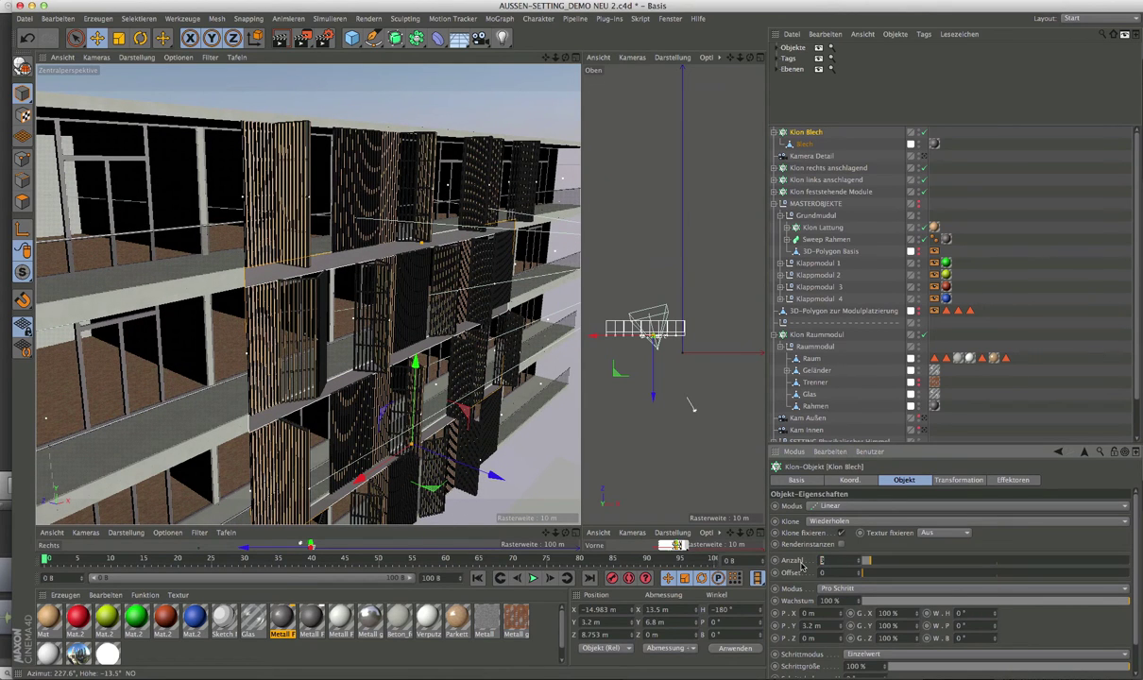
pyautogui.write('5')
pyautogui.press('Return')
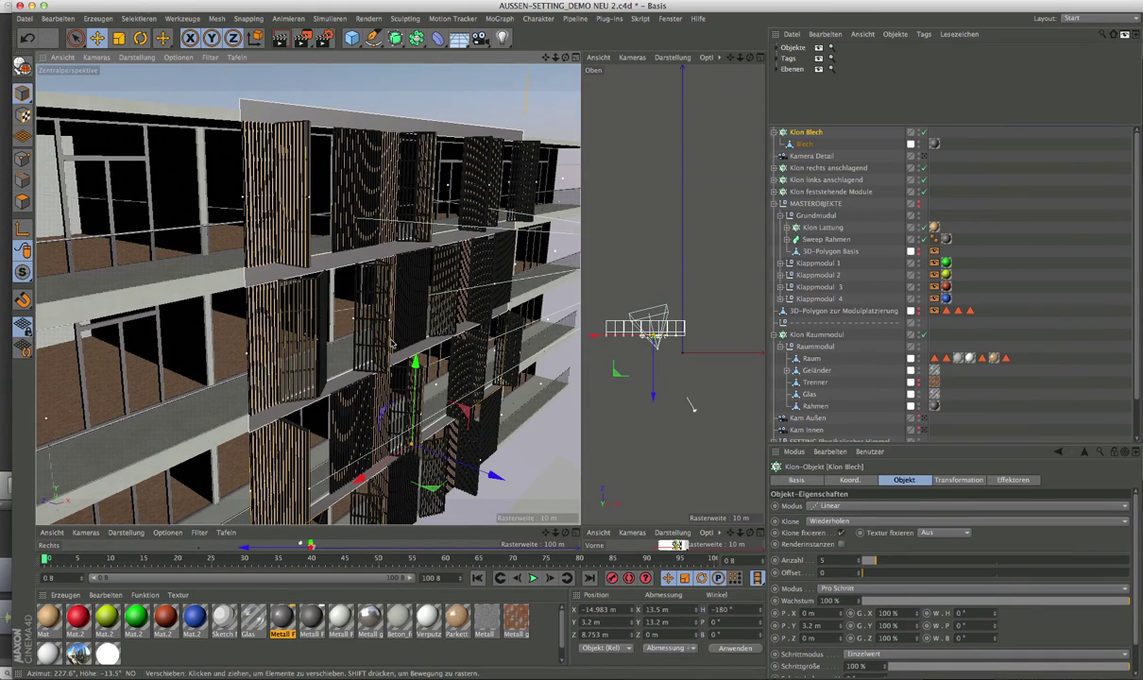
pyautogui.keyDown('alt'); pyautogui.moveTo(378, 272); pyautogui.dragTo(381, 79); pyautogui.keyUp('alt')
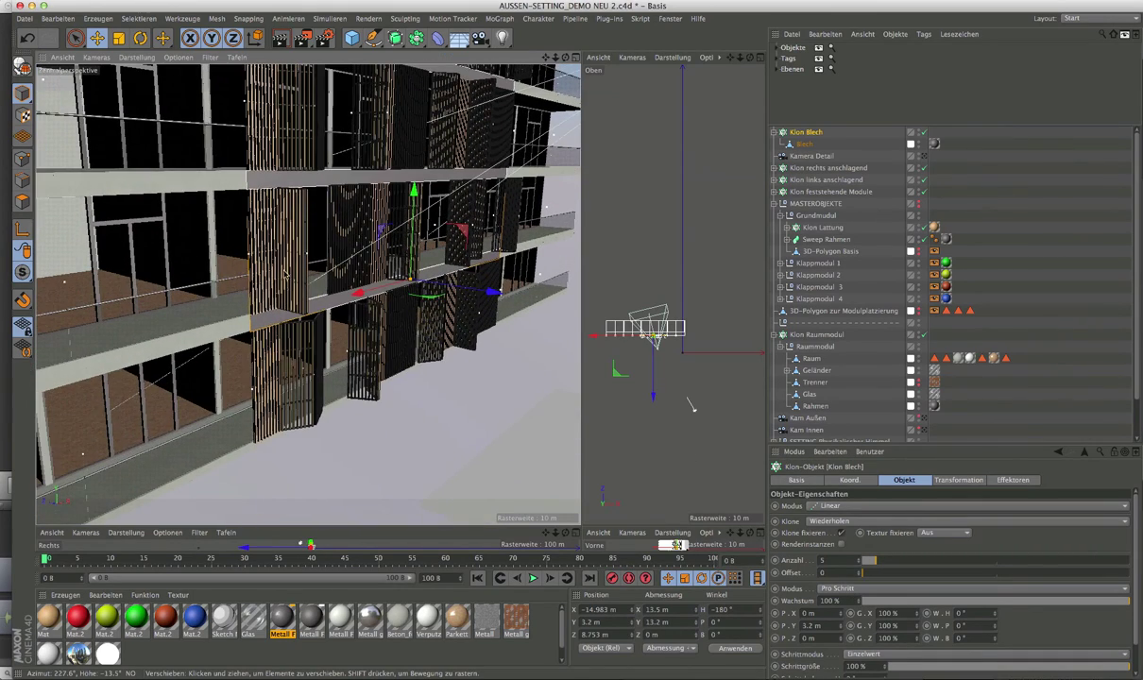
pyautogui.keyDown('alt'); pyautogui.moveTo(300, 193); pyautogui.dragTo(563, 335); pyautogui.keyUp('alt')
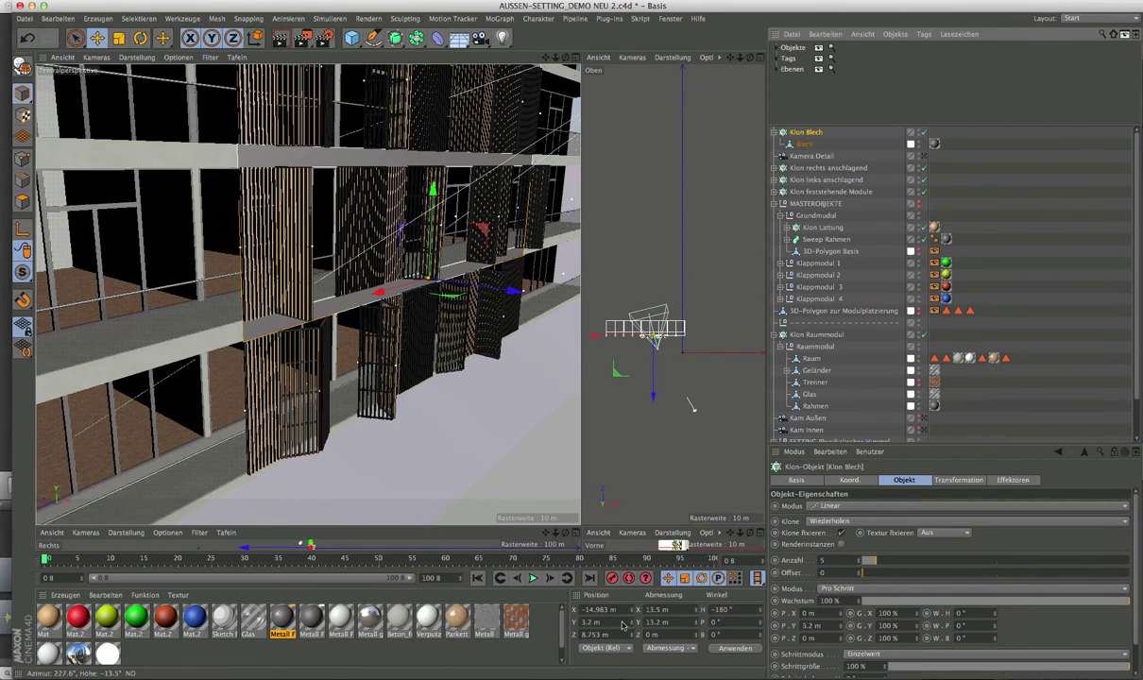
pyautogui.click(850, 480)
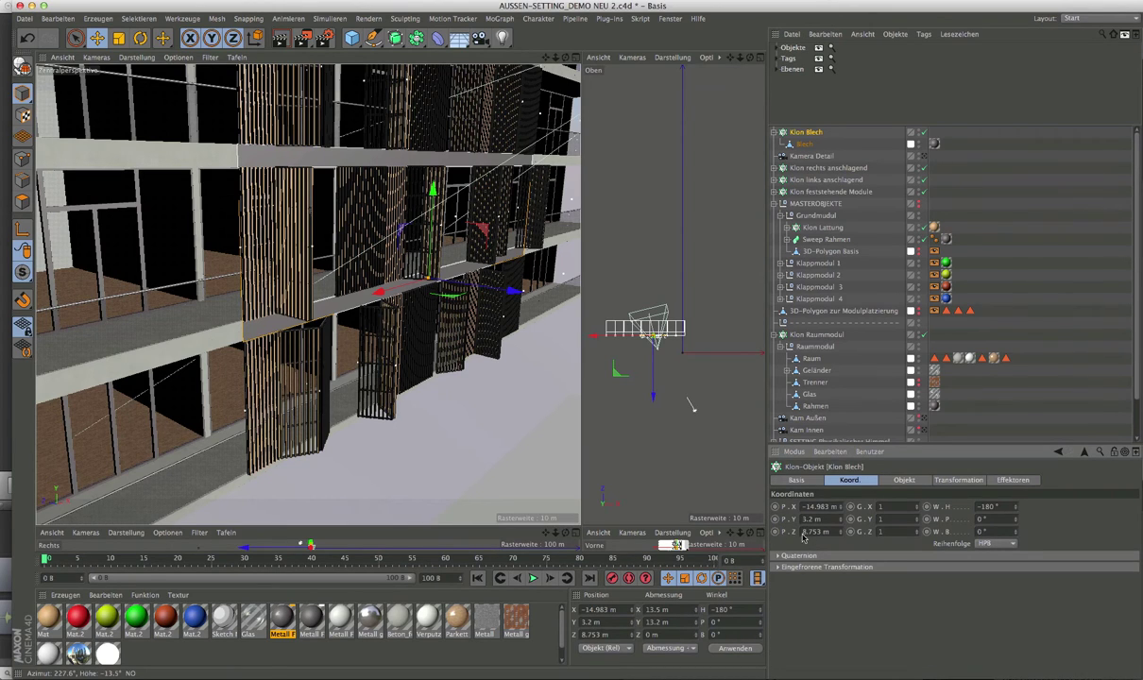
# Move the Klon Blech cloner to Y 0 m and zoom in on the slatted facade module
pyautogui.doubleClick(811, 519)
pyautogui.write('0')
pyautogui.press('Return')
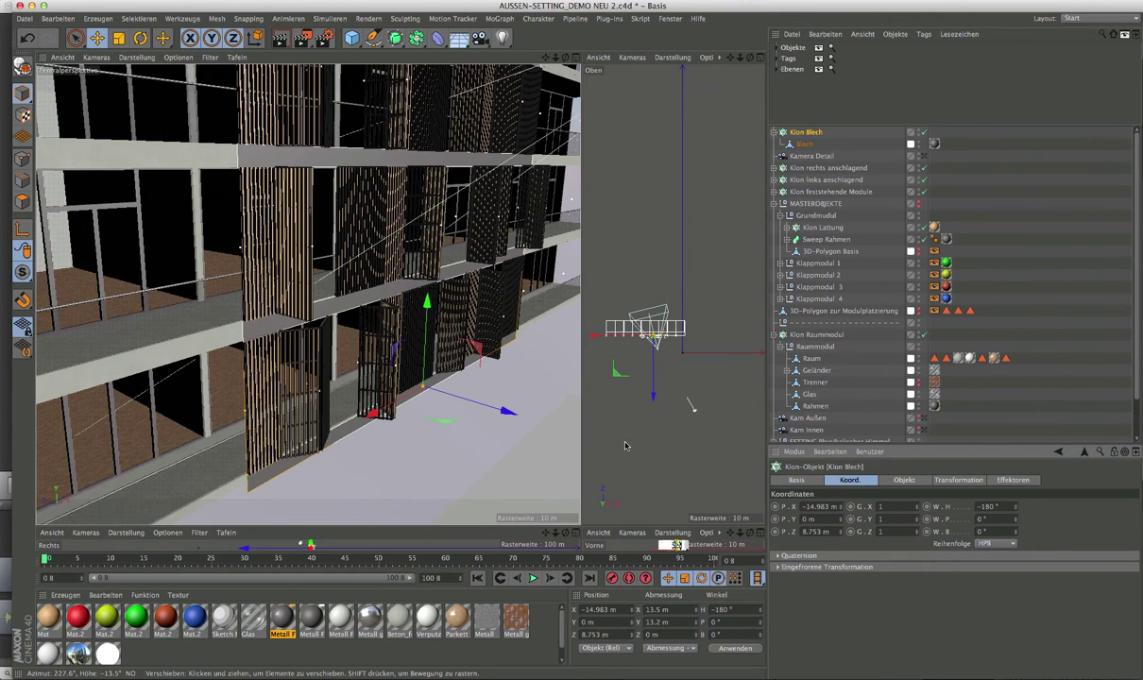
pyautogui.keyDown('alt'); pyautogui.moveTo(247, 328); pyautogui.dragTo(385, 332, button='right'); pyautogui.keyUp('alt')
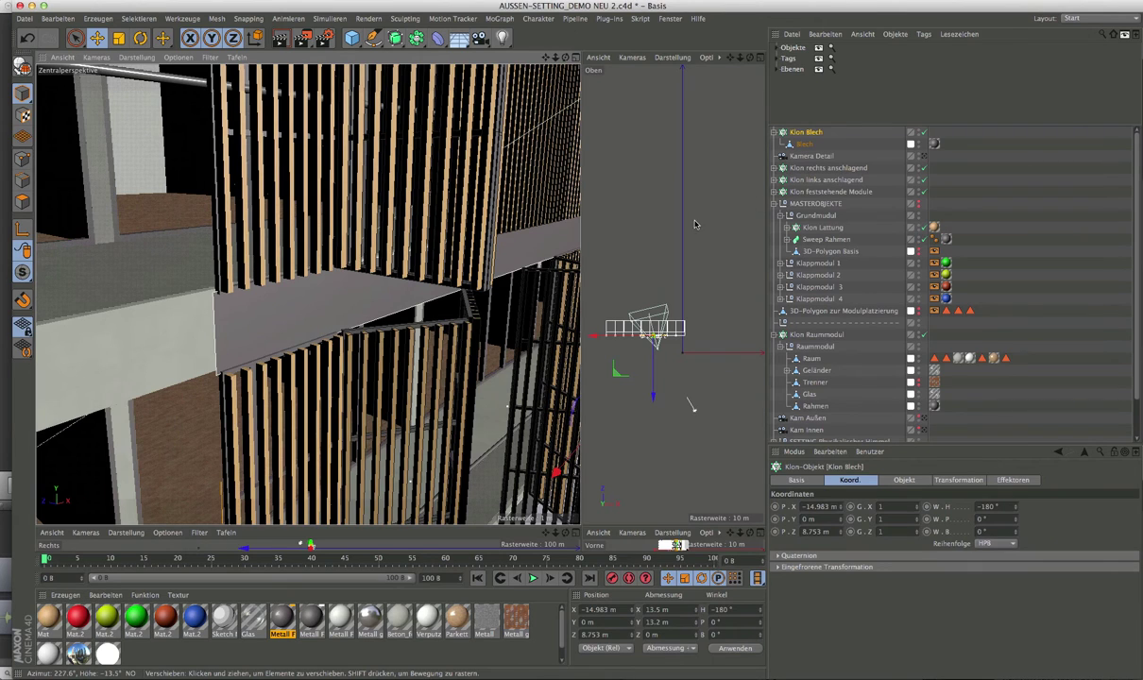
pyautogui.click(806, 145)
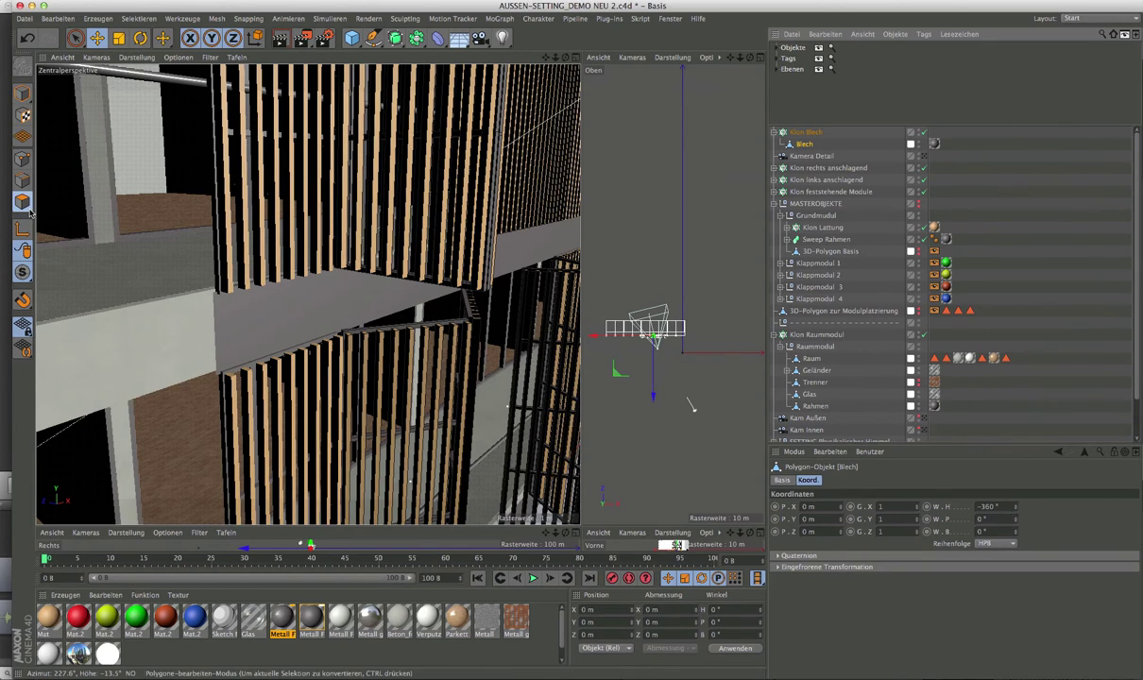
# In Model mode, size the Blech panel to 0.34 m in Y and check the thinner balcony band
pyautogui.keyDown('alt'); pyautogui.moveTo(557, 325); pyautogui.dragTo(418, 317); pyautogui.keyUp('alt')
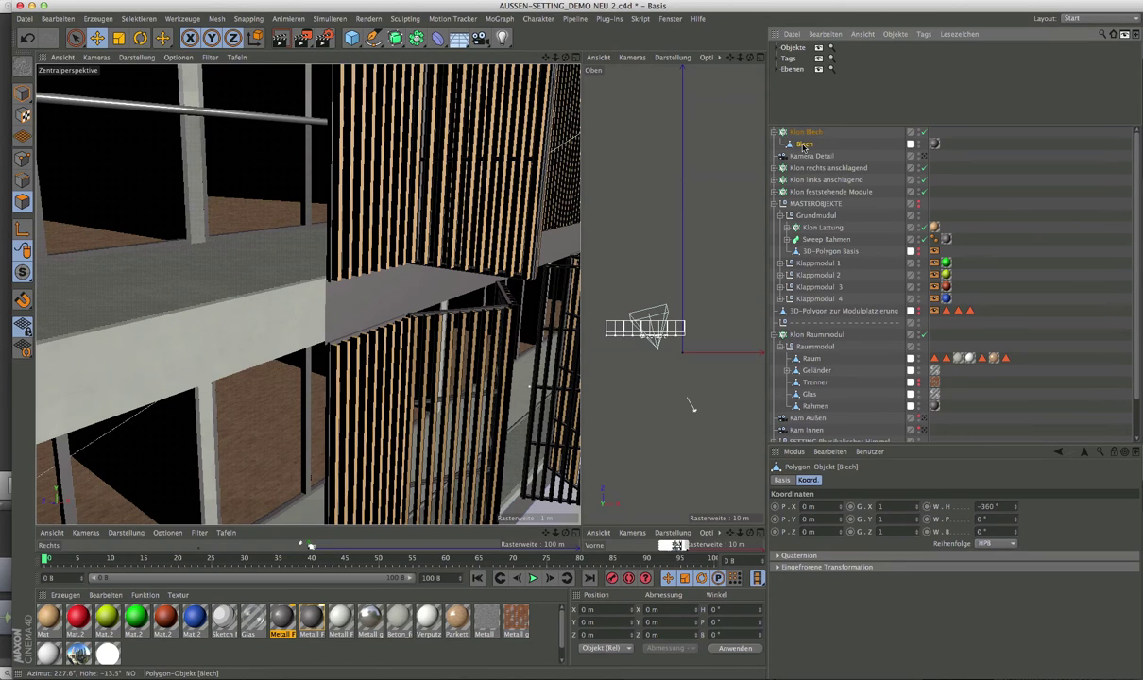
pyautogui.click(22, 94)
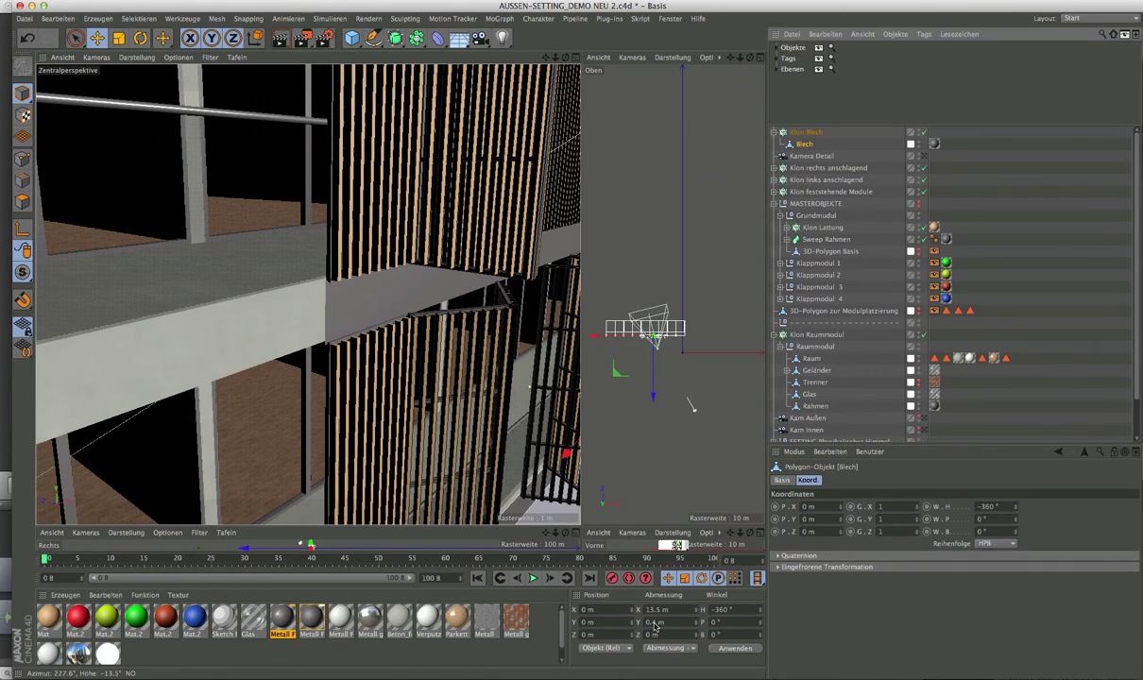
pyautogui.click(658, 623)
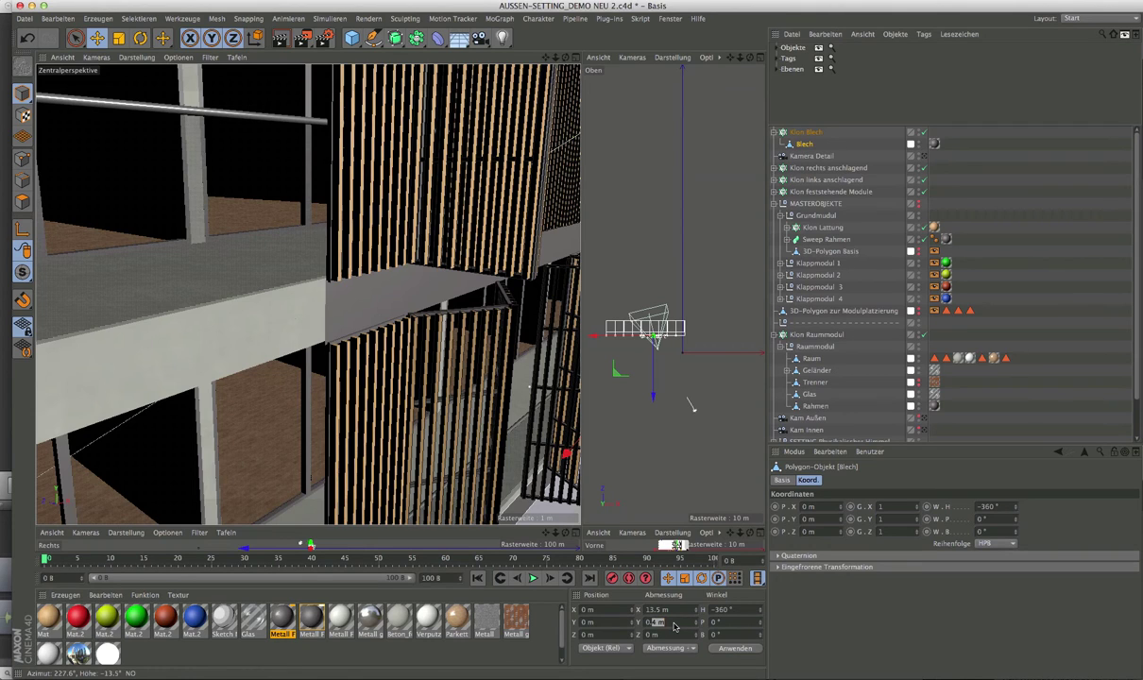
pyautogui.write('0.36')
pyautogui.press('Return')
pyautogui.moveTo(425, 359)
pyautogui.keyDown('alt'); pyautogui.mouseDown()
pyautogui.moveTo(490, 324)
pyautogui.moveTo(477, 308)
pyautogui.mouseUp(); pyautogui.keyUp('alt')
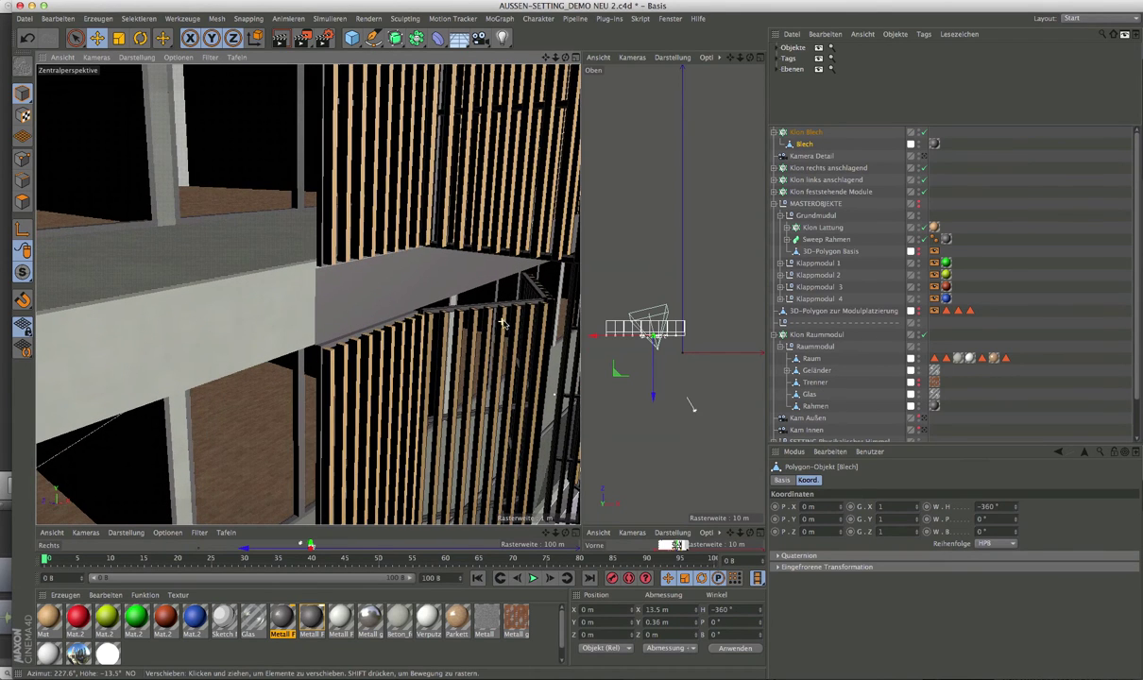
pyautogui.moveTo(350, 342)
pyautogui.keyDown('alt'); pyautogui.mouseDown()
pyautogui.moveTo(355, 321)
pyautogui.moveTo(341, 330)
pyautogui.mouseUp(); pyautogui.keyUp('alt')
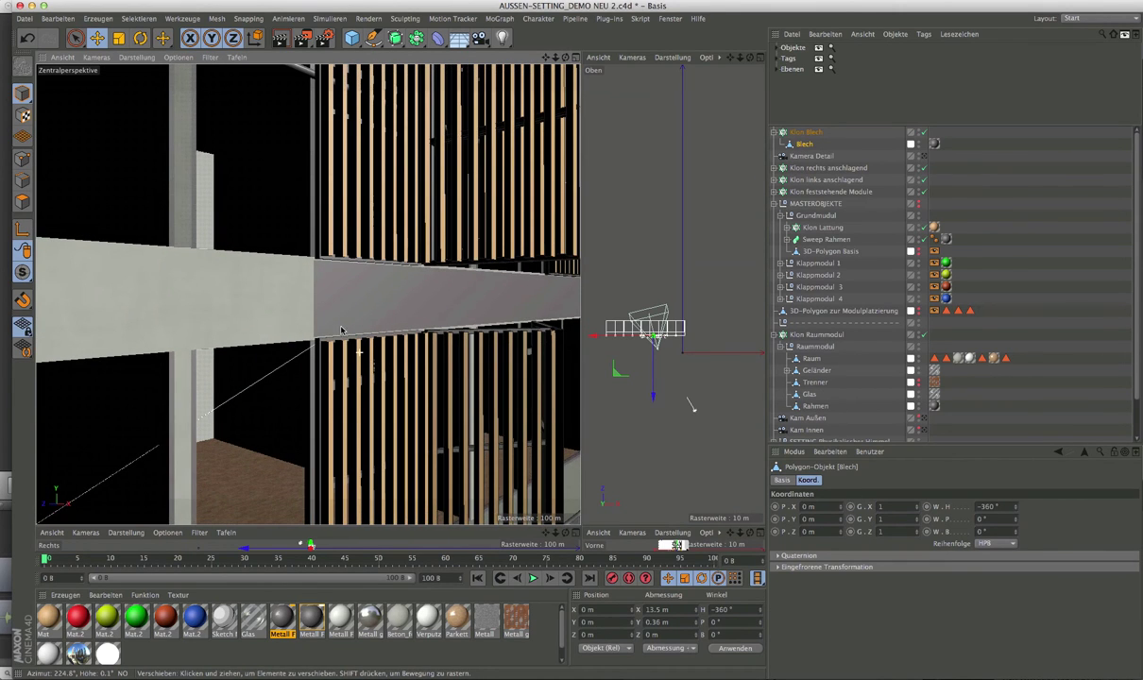
pyautogui.click(661, 622)
pyautogui.write('0.34')
pyautogui.press('Return')
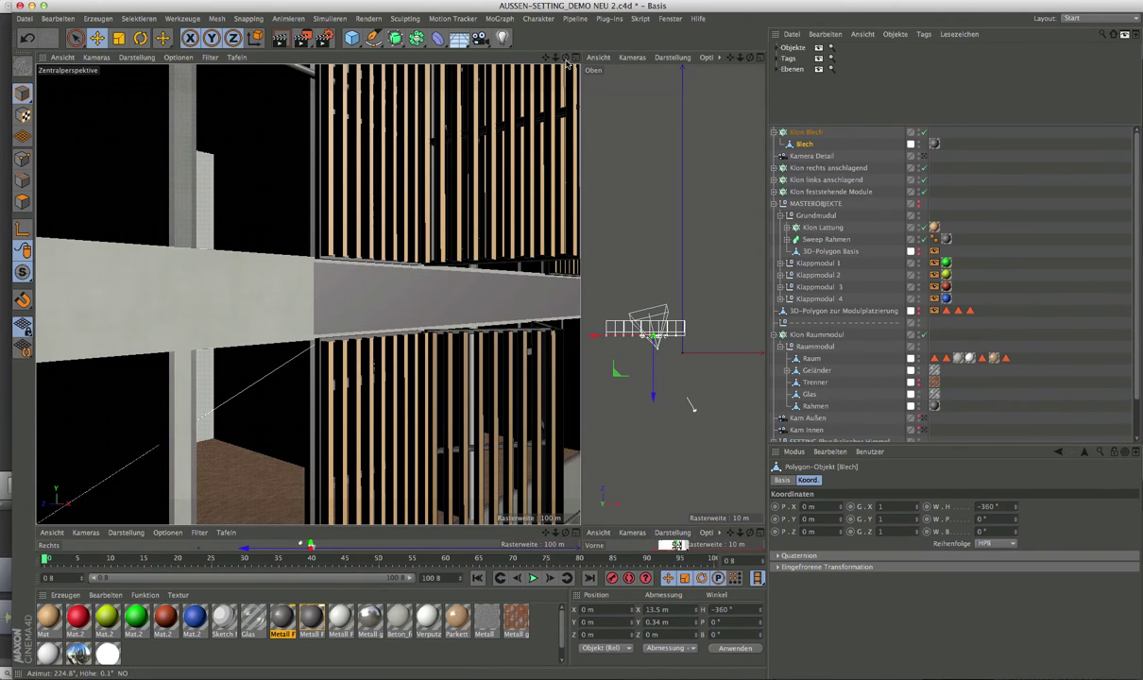
pyautogui.moveTo(566, 59); pyautogui.dragTo(307, 295)
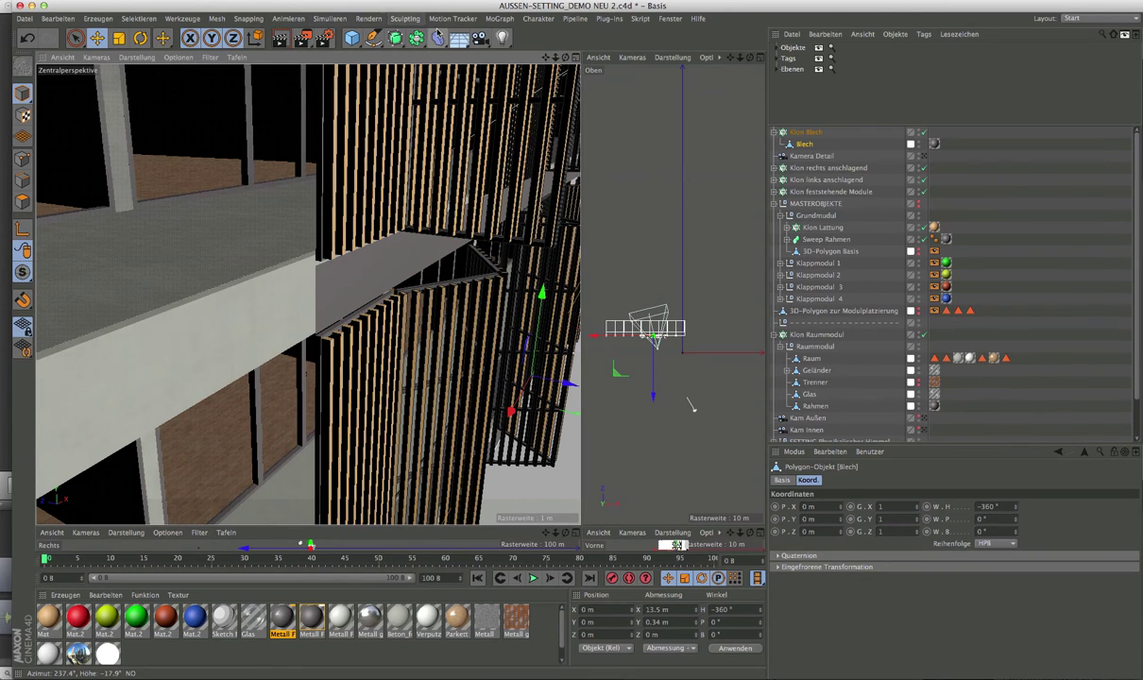
# Add a Kleidungs-Oberfläche, set its Dicke to 0.01 m, and nest Klon Blech inside it
pyautogui.click(329, 19)
pyautogui.moveTo(331, 36)
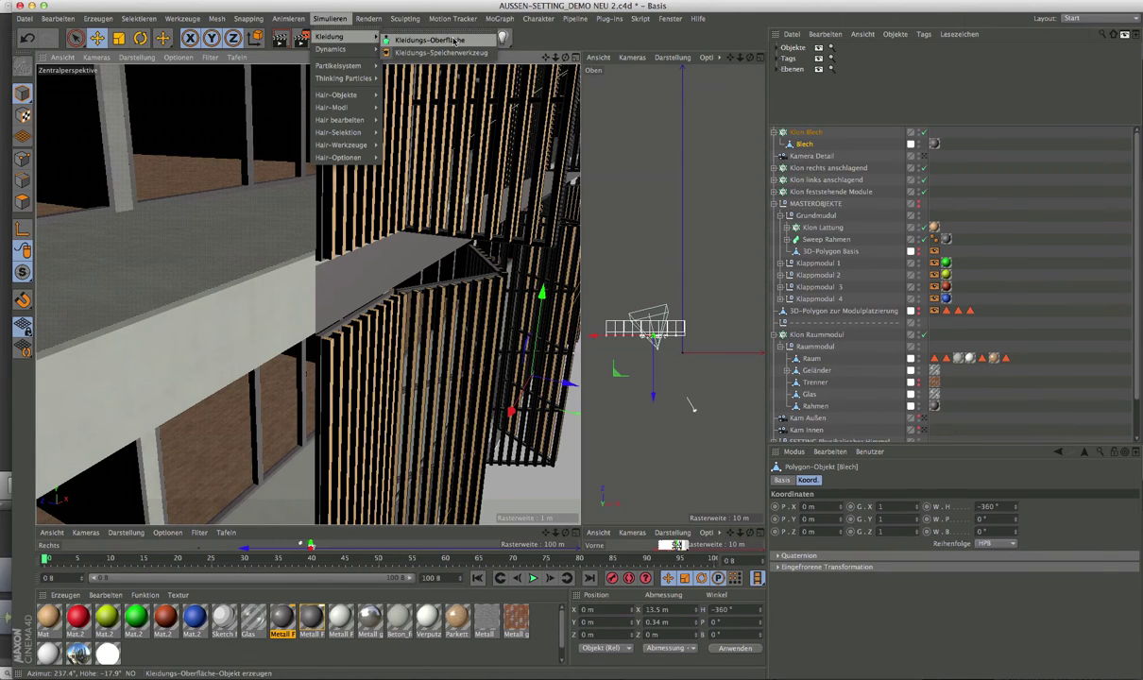
pyautogui.click(457, 41)
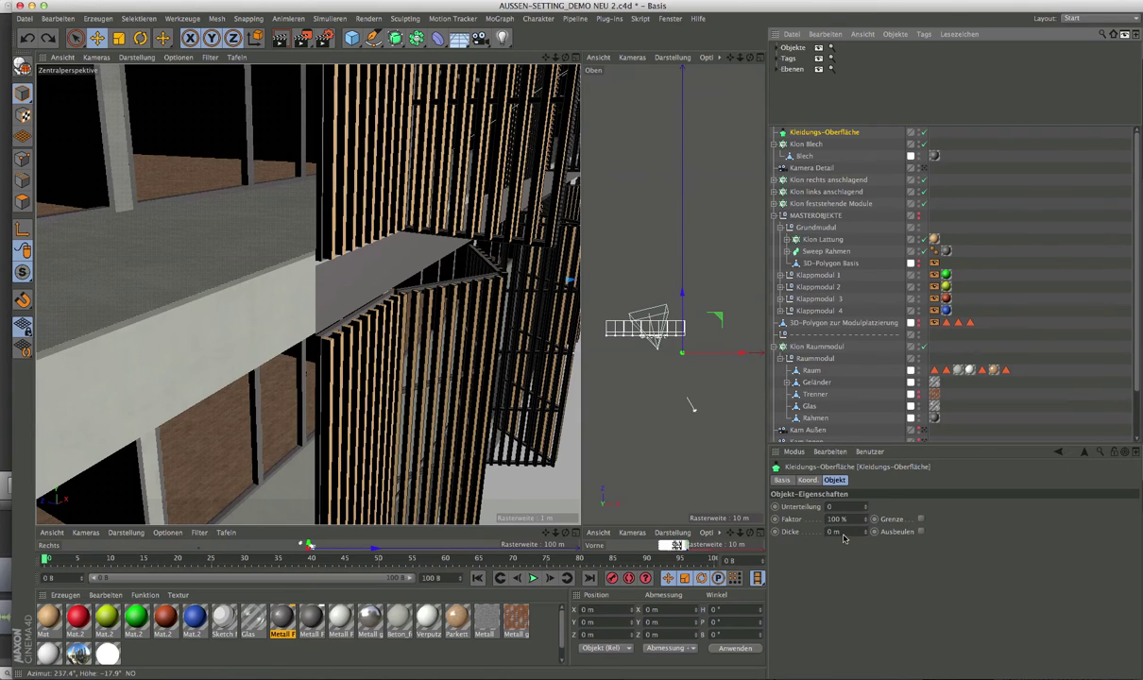
pyautogui.click(833, 531)
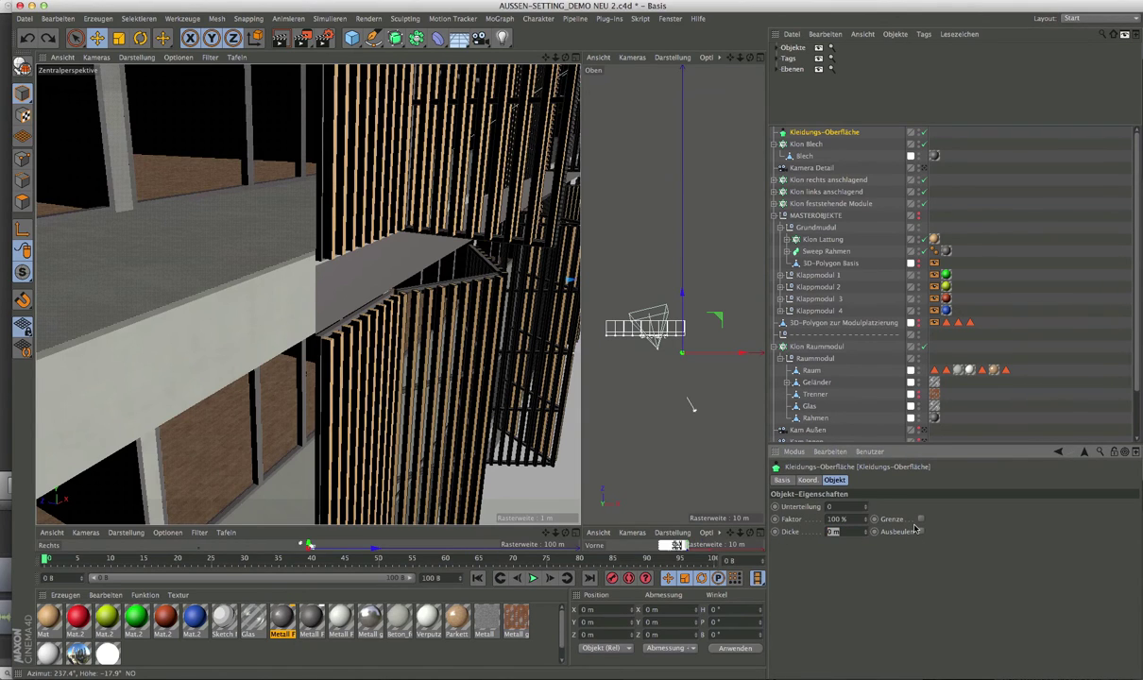
pyautogui.press('BackSpace')
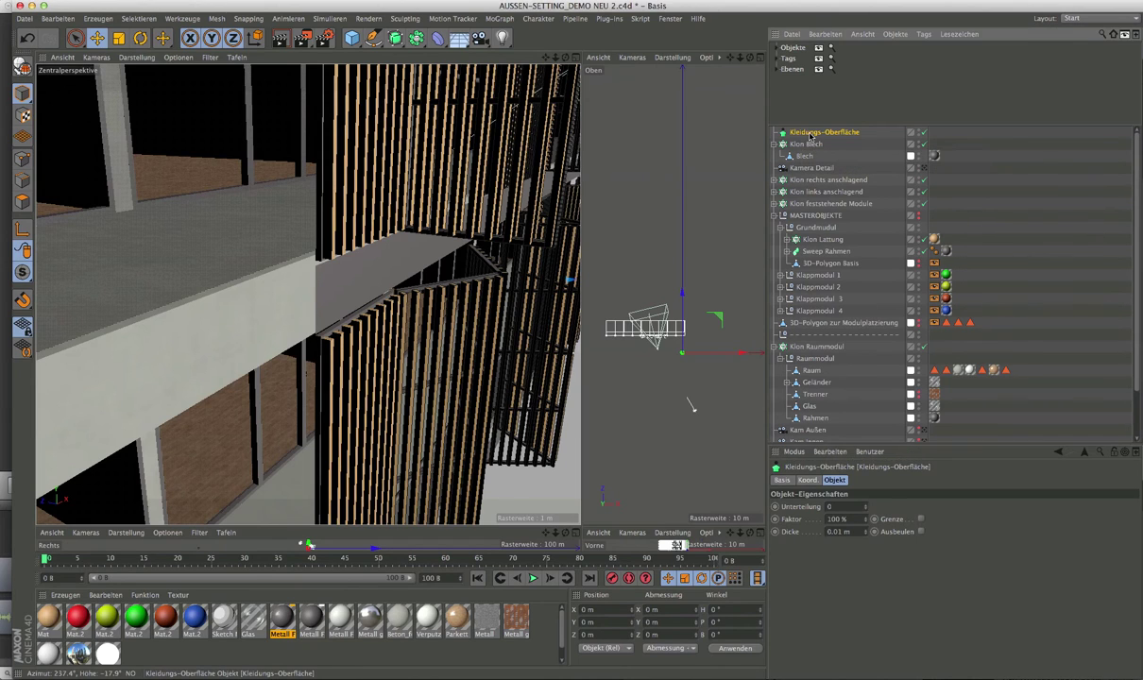
pyautogui.click(800, 145)
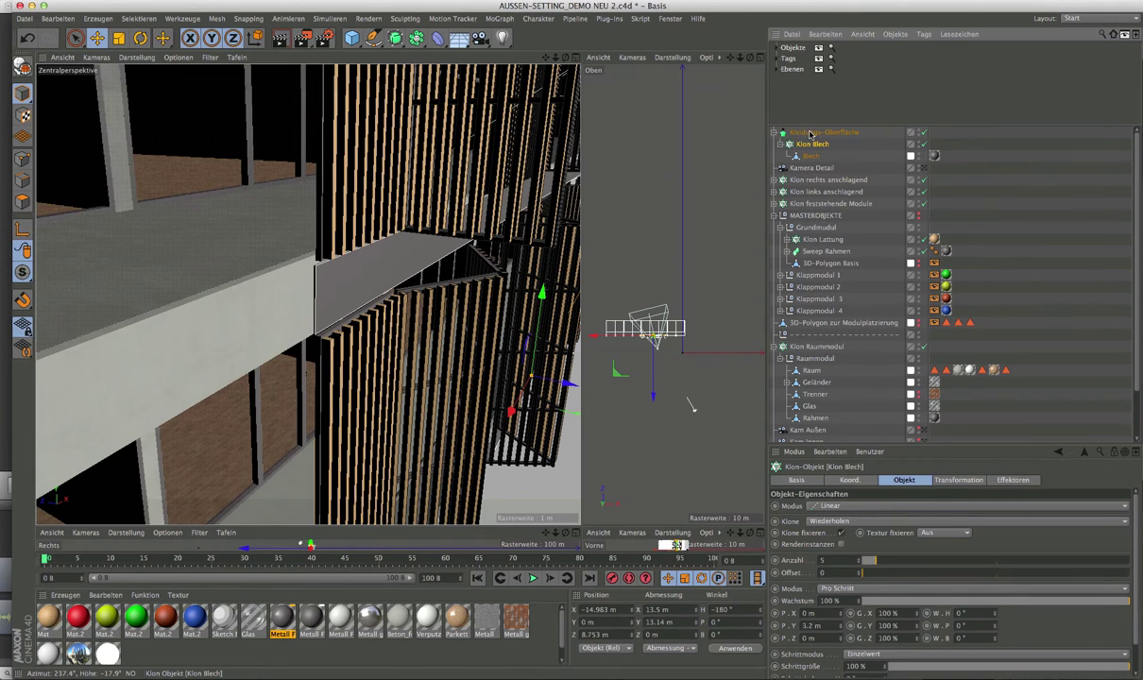
# Confirm the Kleidungs-Oberfläche Dicke of 0.01 m and inspect the thickened sheet-metal bands
pyautogui.click(810, 134)
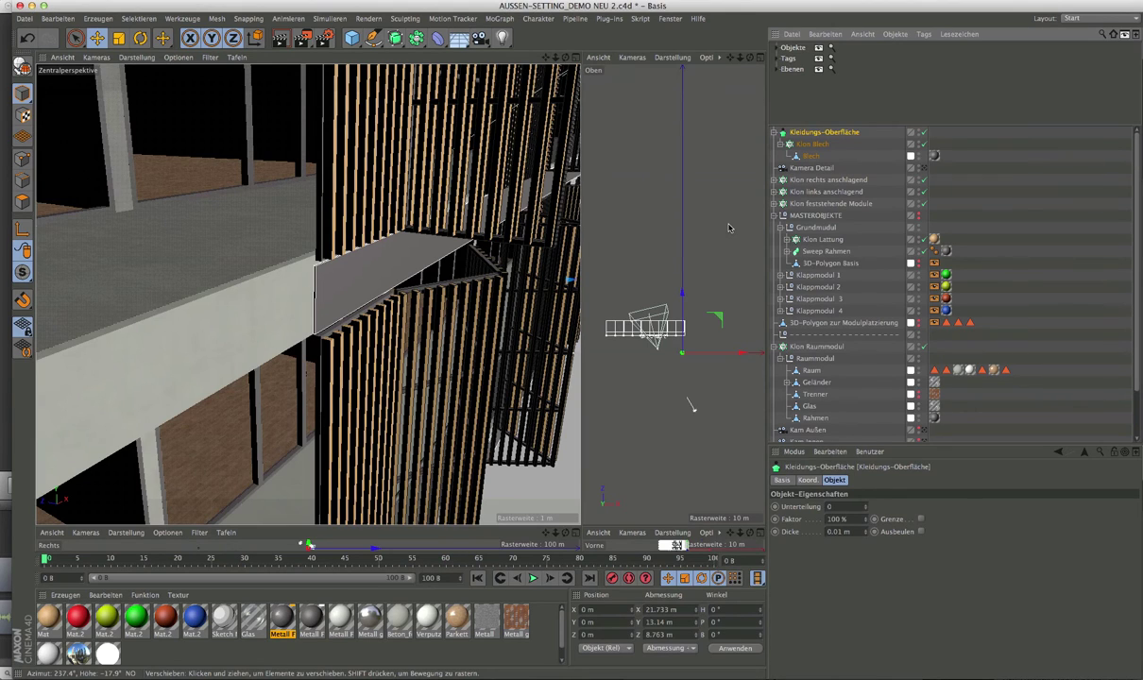
pyautogui.click(850, 535)
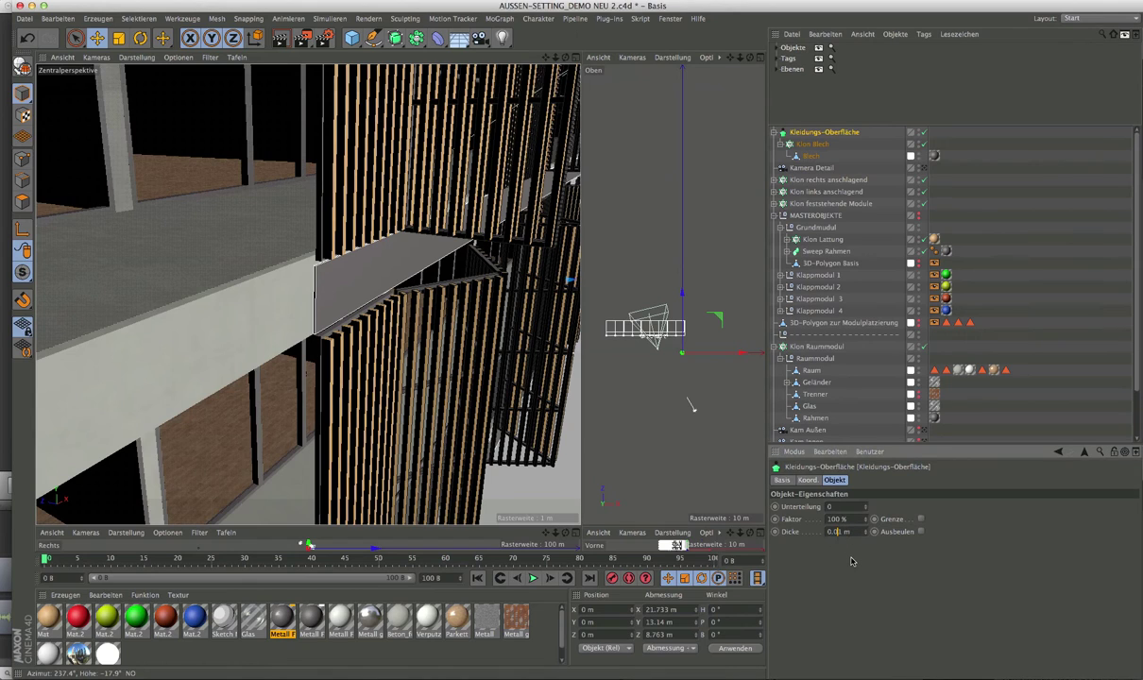
pyautogui.press('Return')
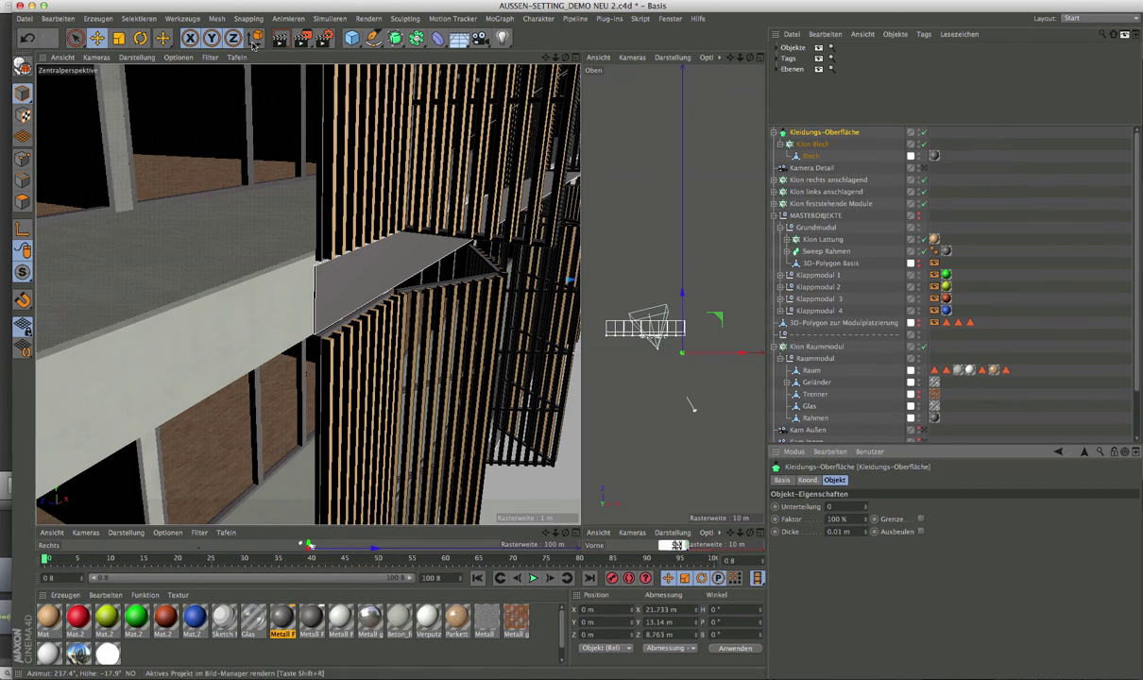
pyautogui.moveTo(162, 38); pyautogui.dragTo(225, 80)
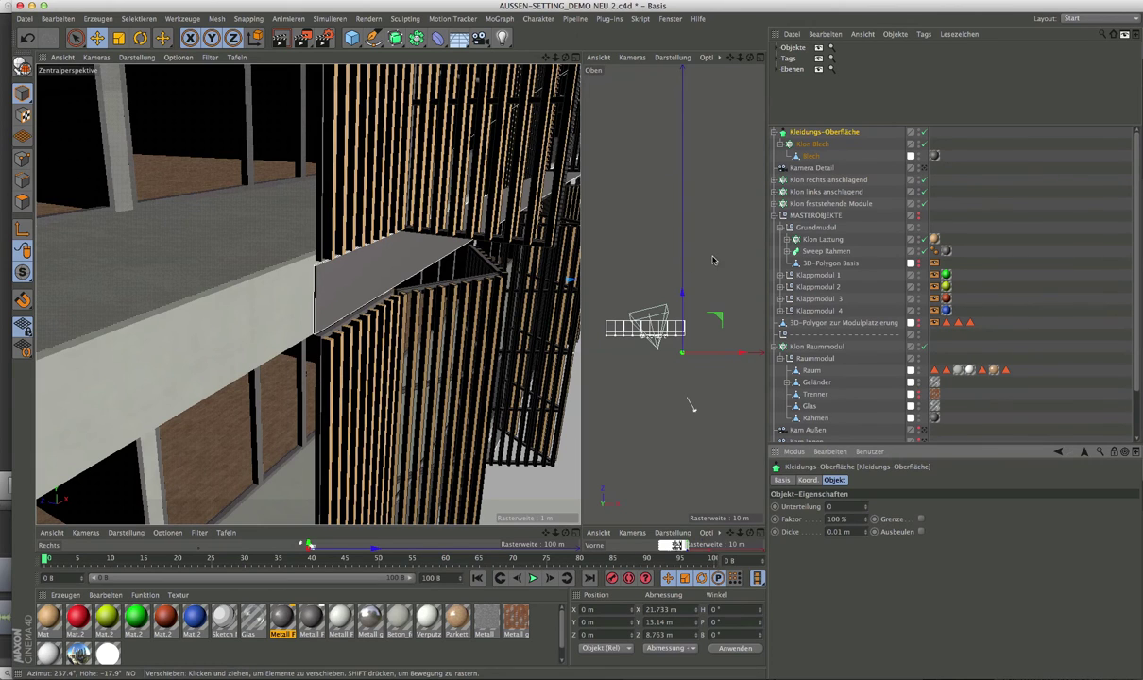
pyautogui.scroll(-2, 349, 300)
pyautogui.scroll(1, 368, 316)
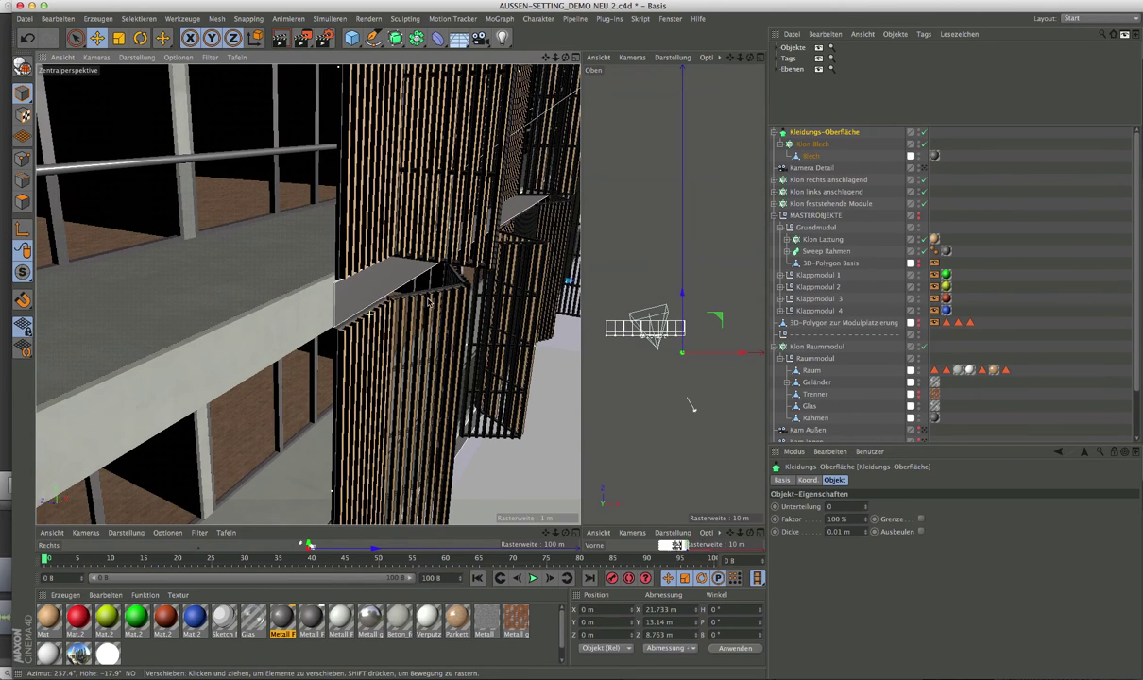
pyautogui.scroll(1, 378, 298)
pyautogui.scroll(1, 344, 302)
pyautogui.scroll(2, 338, 302)
pyautogui.moveTo(339, 302)
pyautogui.keyDown('alt'); pyautogui.mouseDown()
pyautogui.moveTo(166, 323)
pyautogui.moveTo(387, 302)
pyautogui.moveTo(425, 331)
pyautogui.mouseUp(); pyautogui.keyUp('alt')
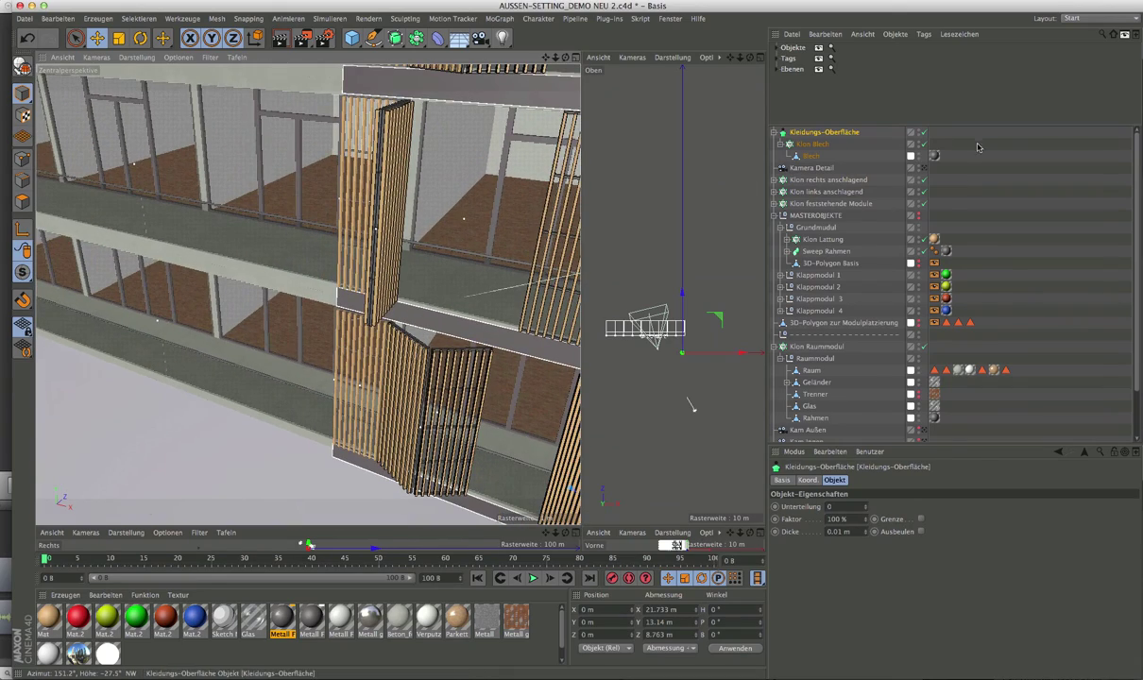
# Look through Kamera Detail and start a test render of the view
pyautogui.click(921, 168)
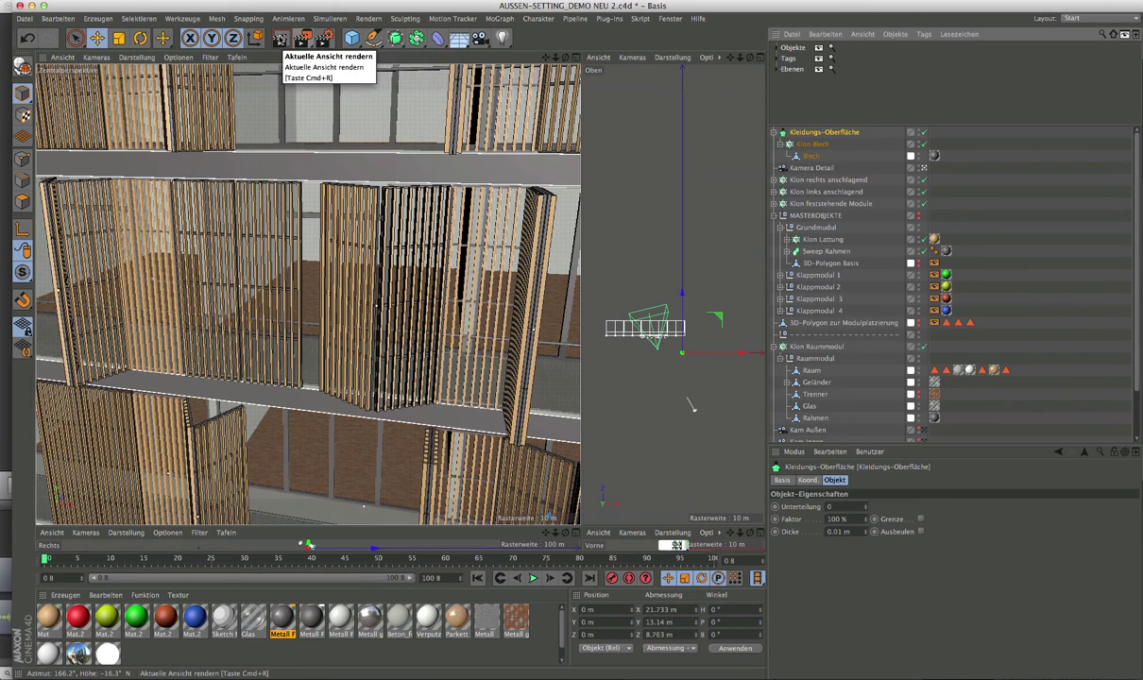
pyautogui.click(279, 38)
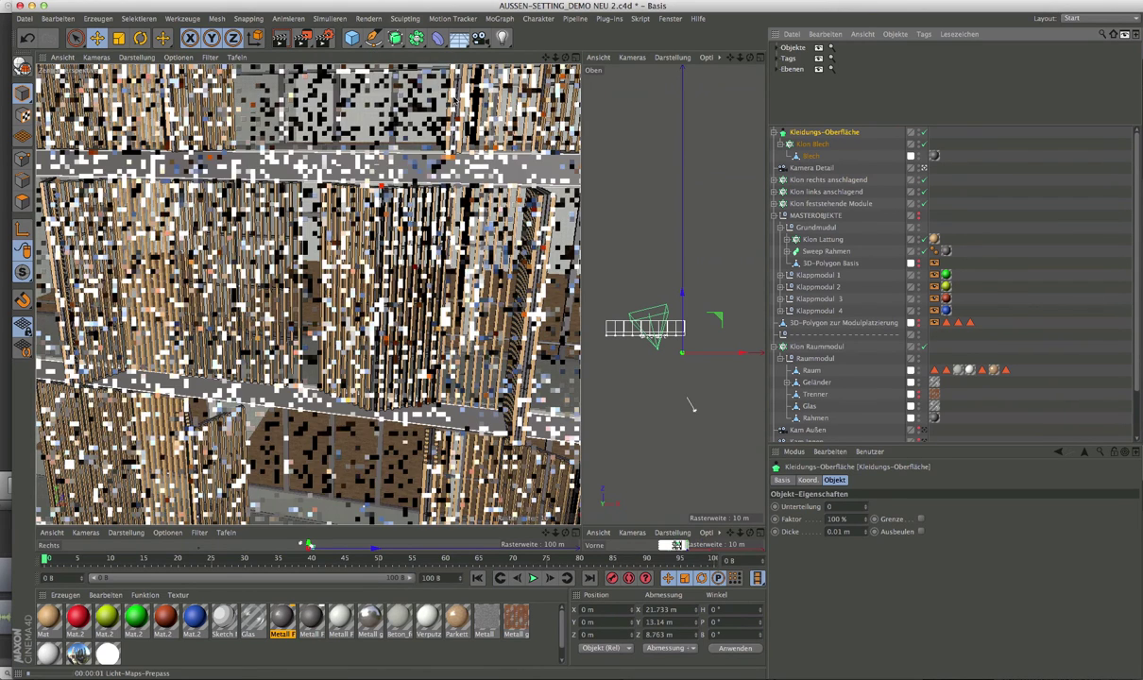
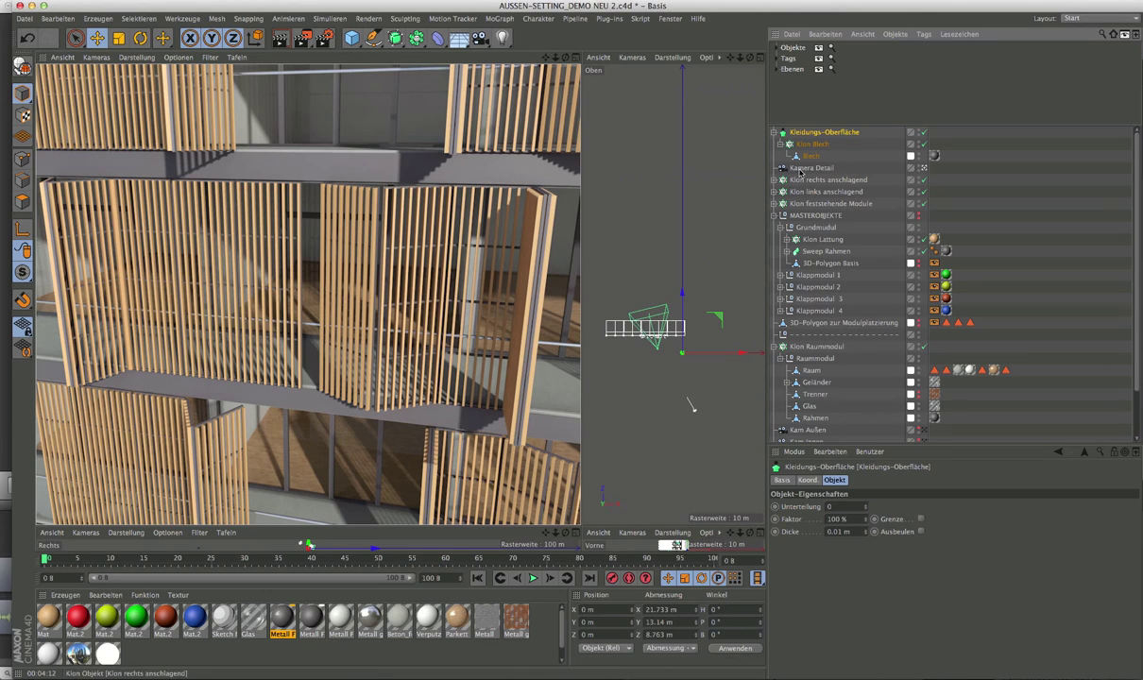
# Collapse the Kleidungs-Oberfläche group and rename that object to Blech
pyautogui.click(773, 134)
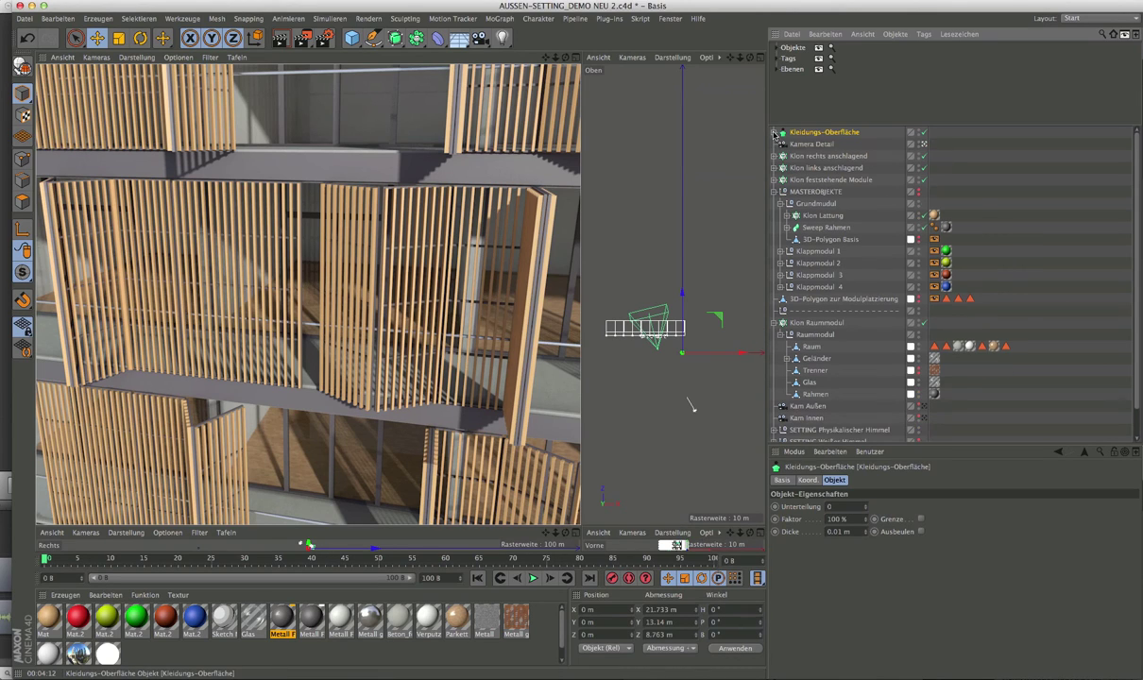
pyautogui.doubleClick(827, 138)
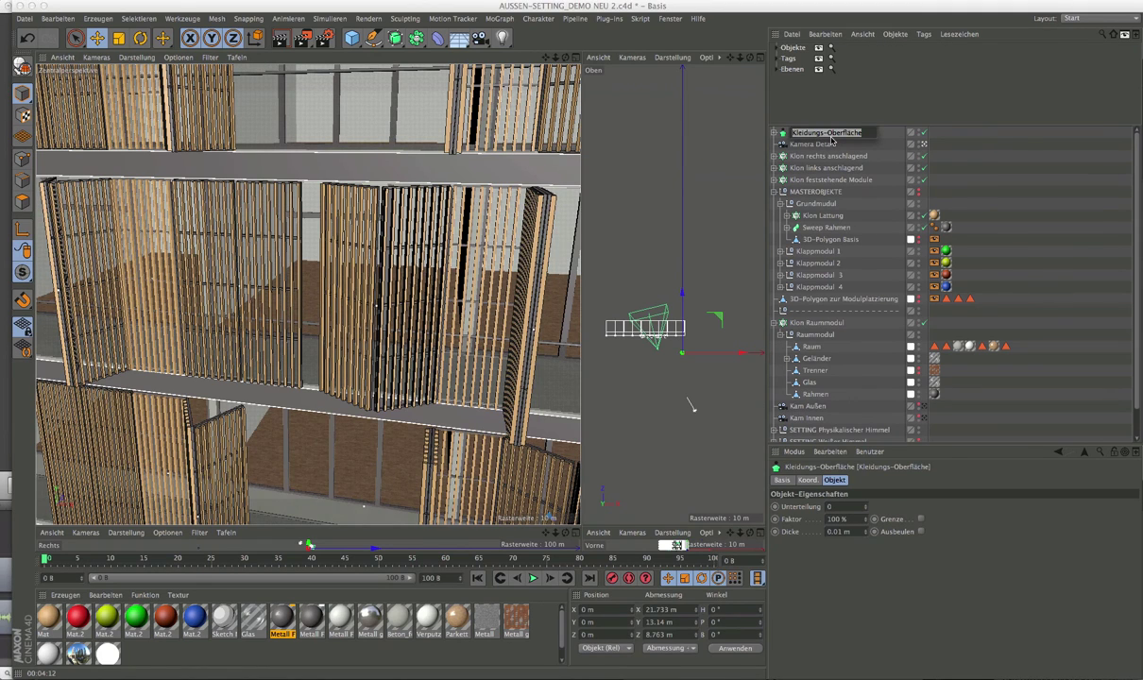
pyautogui.write('F')
pyautogui.press('Return')
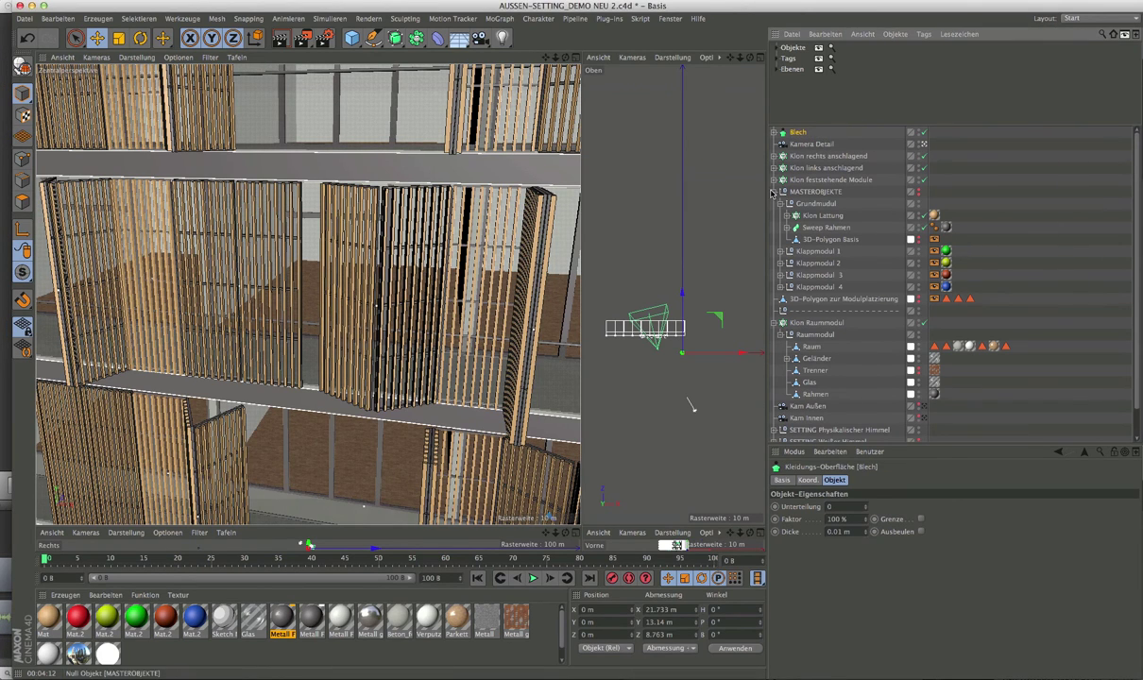
# Collapse MASTEROBJEKTE, then zoom out and orbit to a near-frontal view of the facade
pyautogui.click(773, 191)
pyautogui.scroll(-3, 271, 293)
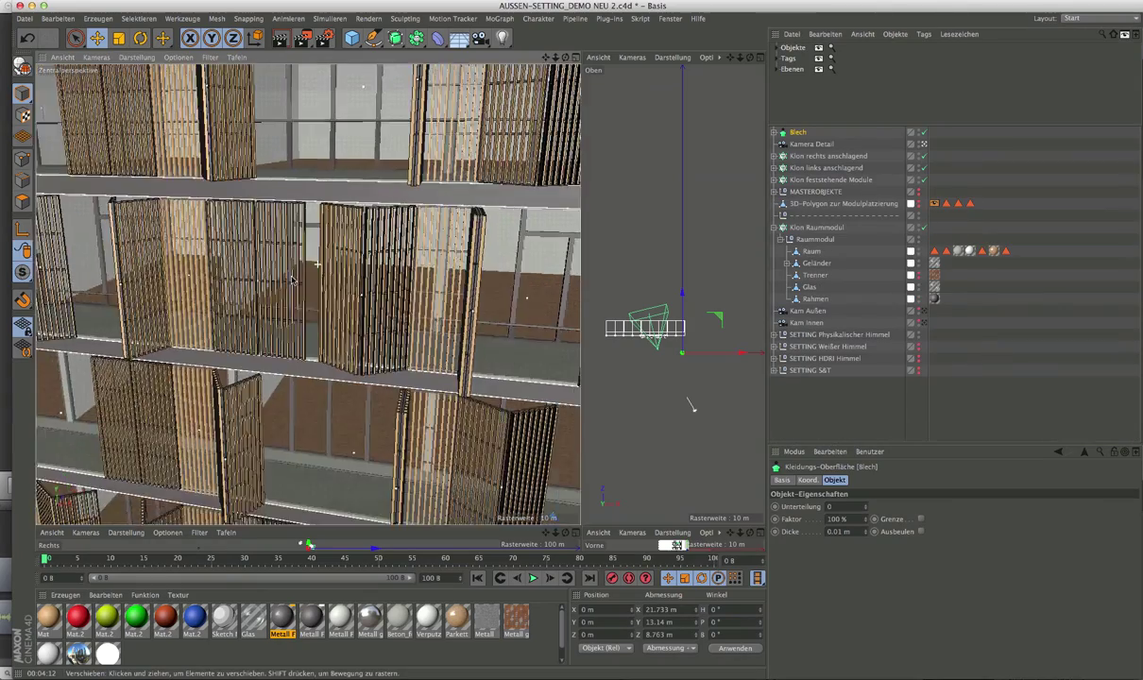
pyautogui.scroll(-3, 271, 294)
pyautogui.moveTo(269, 293)
pyautogui.keyDown('alt'); pyautogui.mouseDown()
pyautogui.moveTo(342, 304)
pyautogui.moveTo(575, 221)
pyautogui.mouseUp(); pyautogui.keyUp('alt')
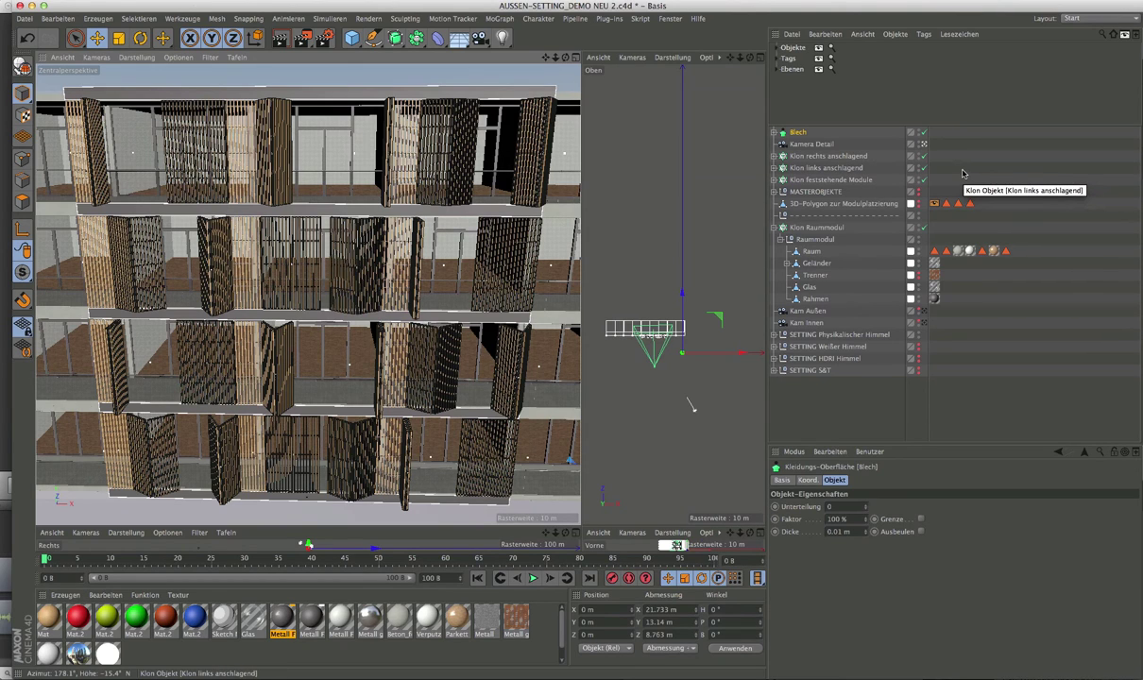
# Add a MoGraph Shader effector to both Klon rechts and Klon links anschlagend objects
pyautogui.click(828, 156)
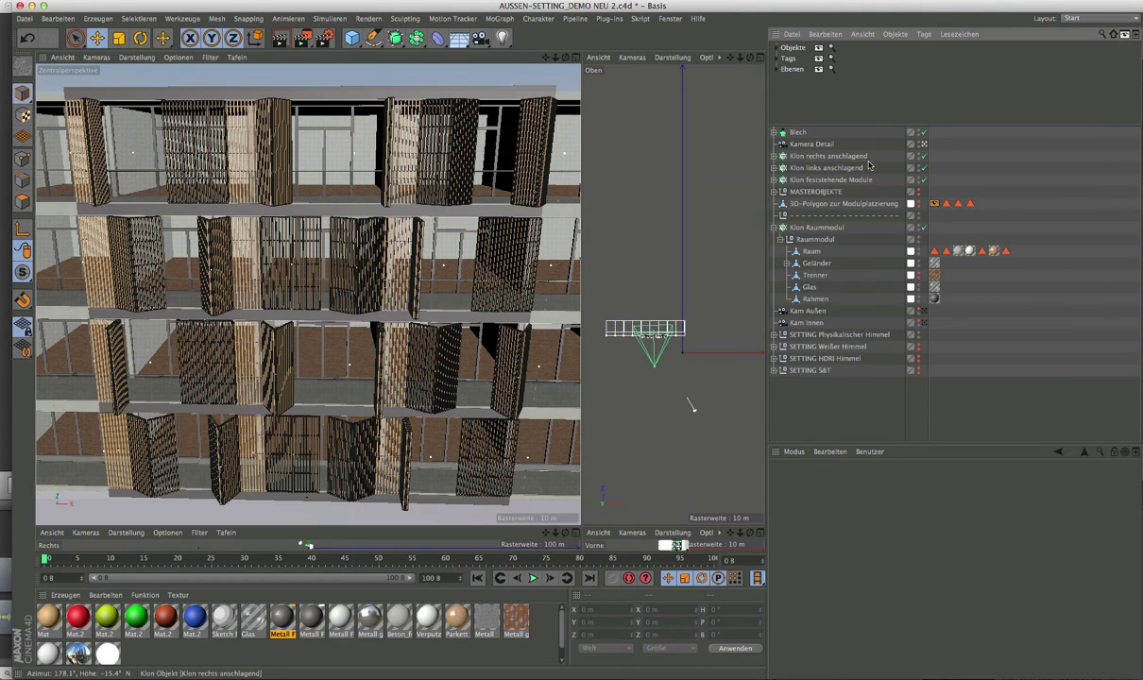
pyautogui.keyDown('shift'); pyautogui.click(835, 168); pyautogui.keyUp('shift')
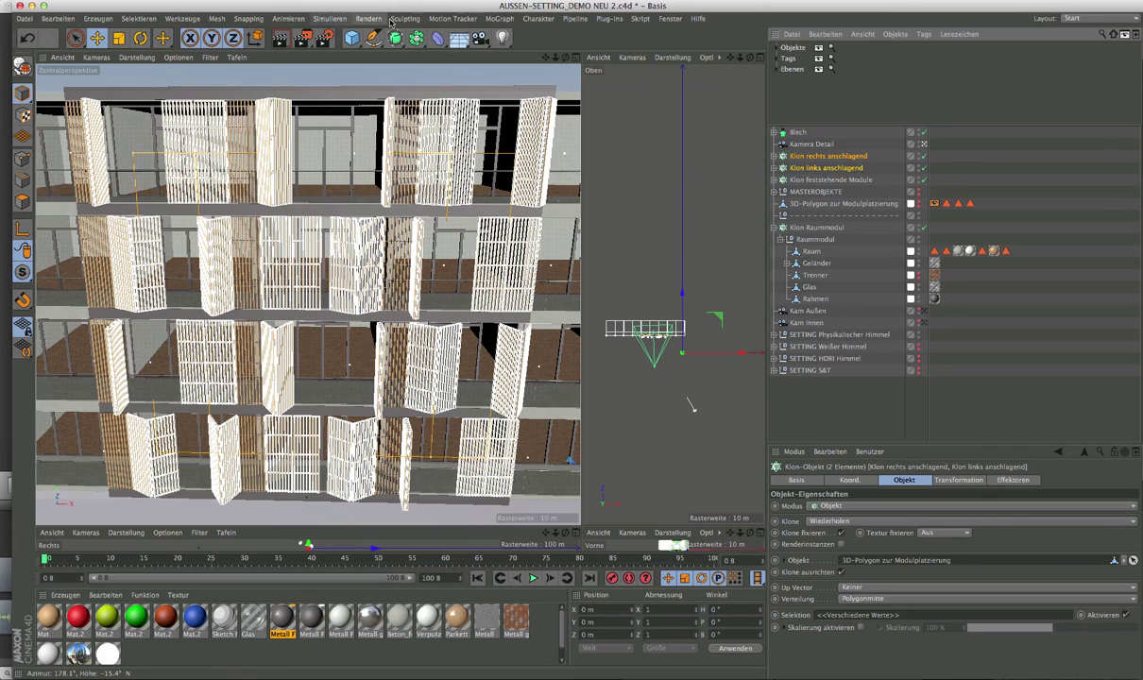
pyautogui.click(501, 19)
pyautogui.moveTo(515, 36)
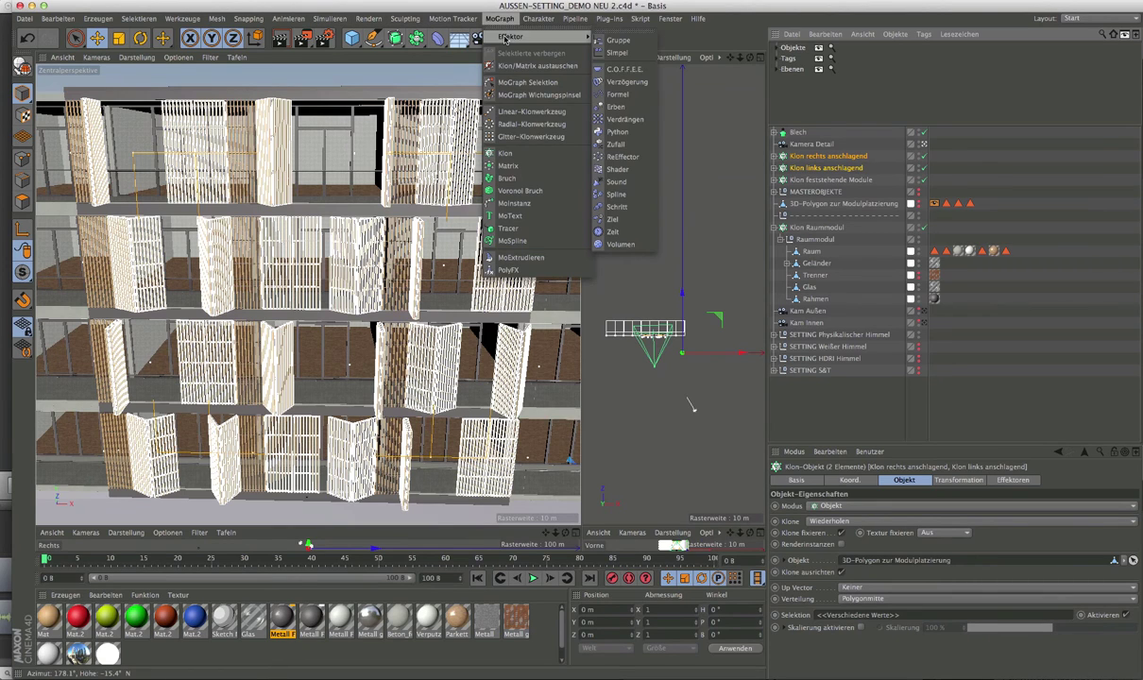
pyautogui.click(615, 169)
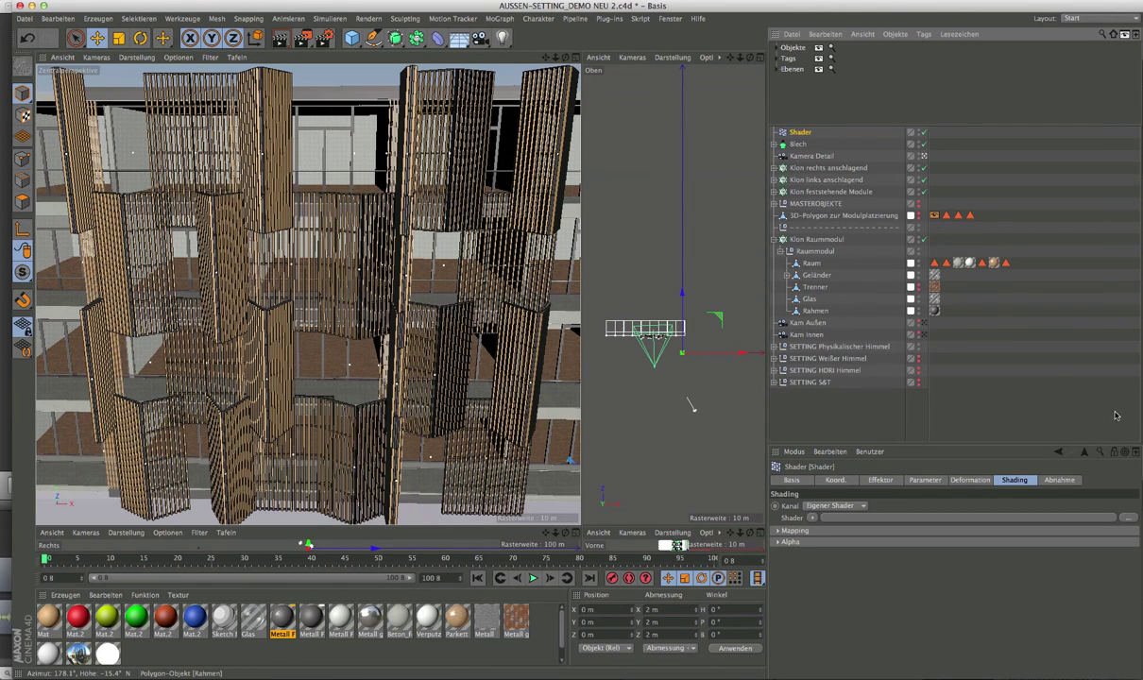
# On the Shader effector's Parameter tab, disable Skalierung and set Klone ändern to 100%
pyautogui.click(923, 481)
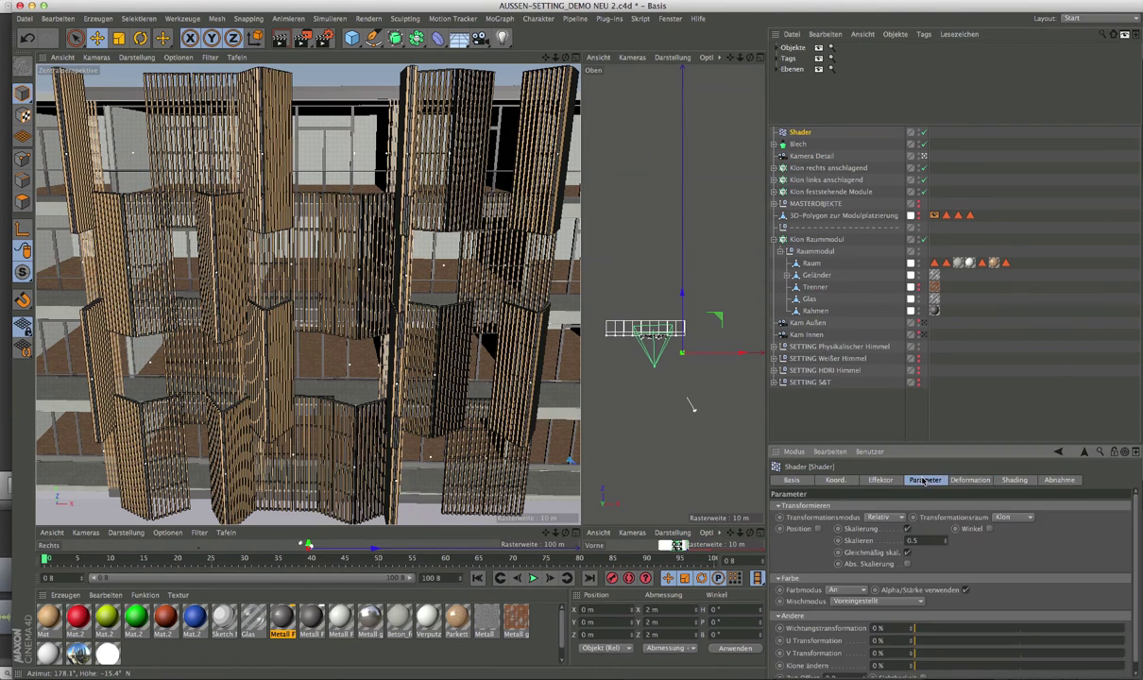
pyautogui.moveTo(895, 447); pyautogui.dragTo(859, 376)
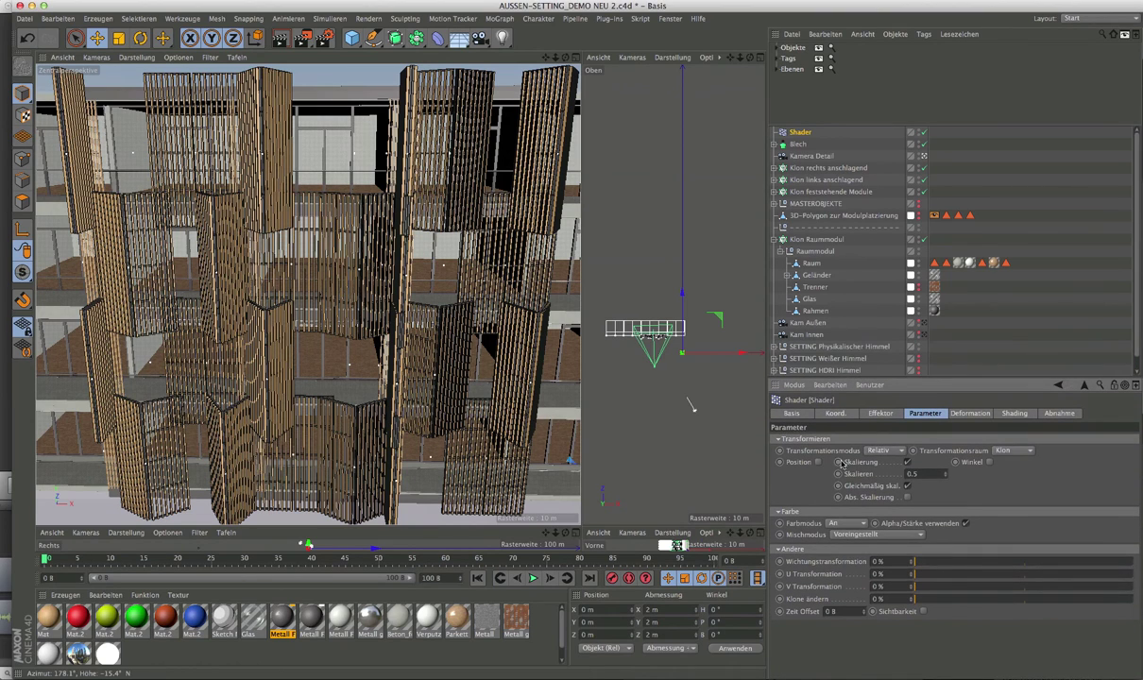
pyautogui.click(907, 462)
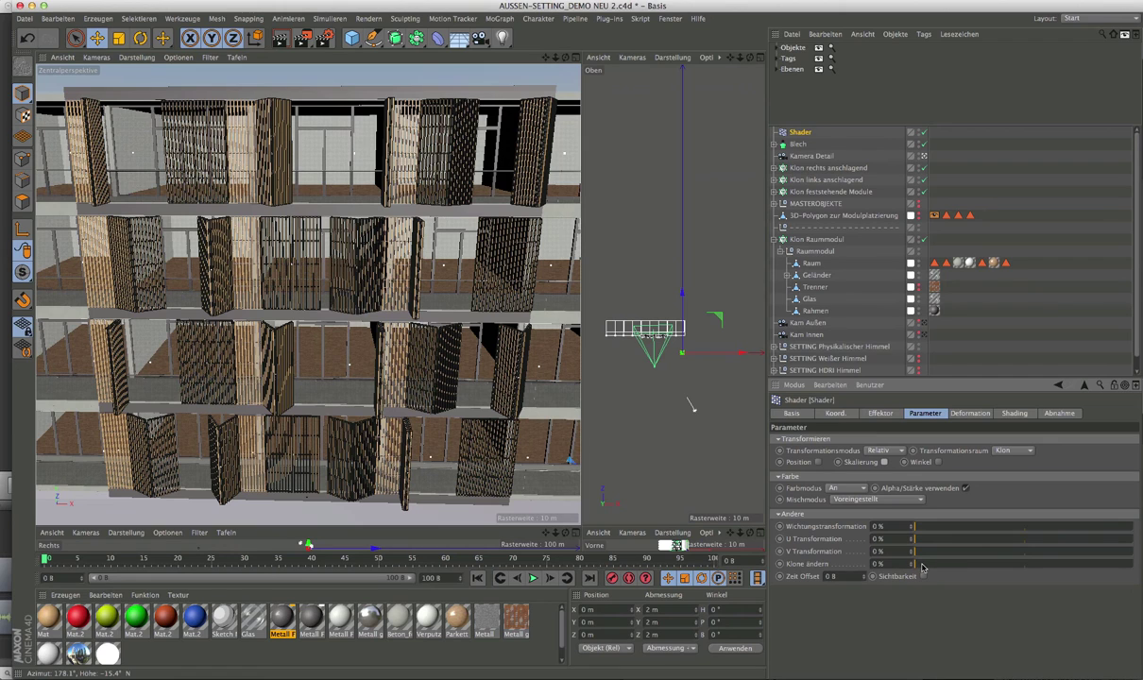
pyautogui.moveTo(922, 566); pyautogui.dragTo(1139, 565)
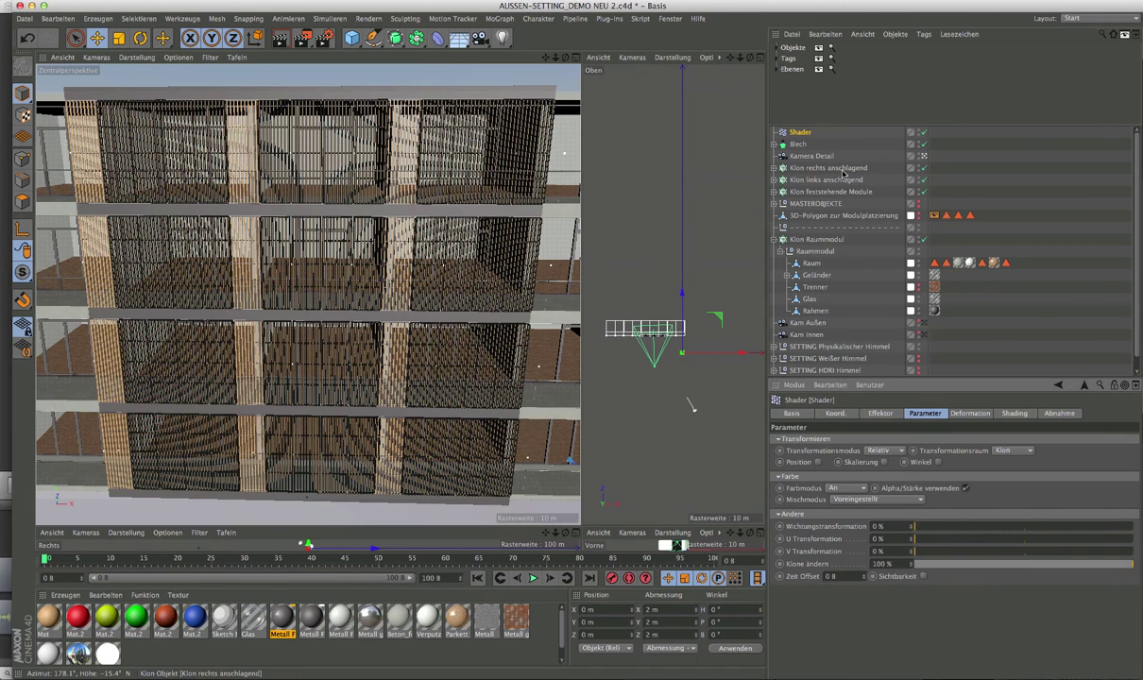
# Set the shutter clone objects to fixed clones in random Zufall mode
pyautogui.click(798, 168)
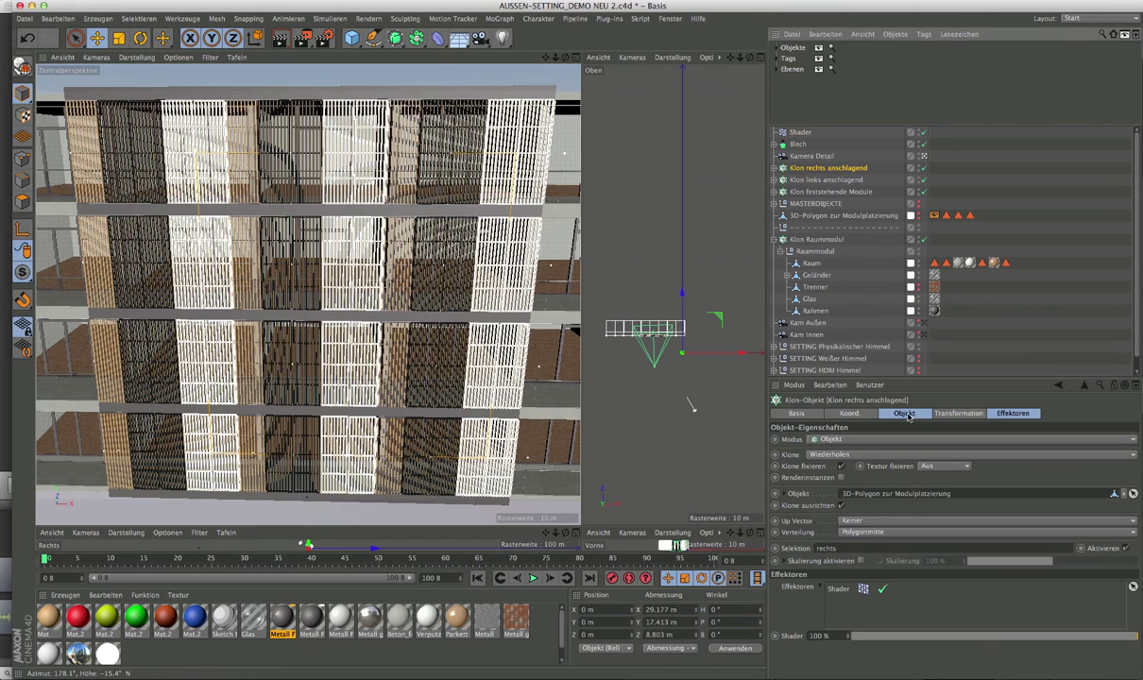
pyautogui.click(907, 414)
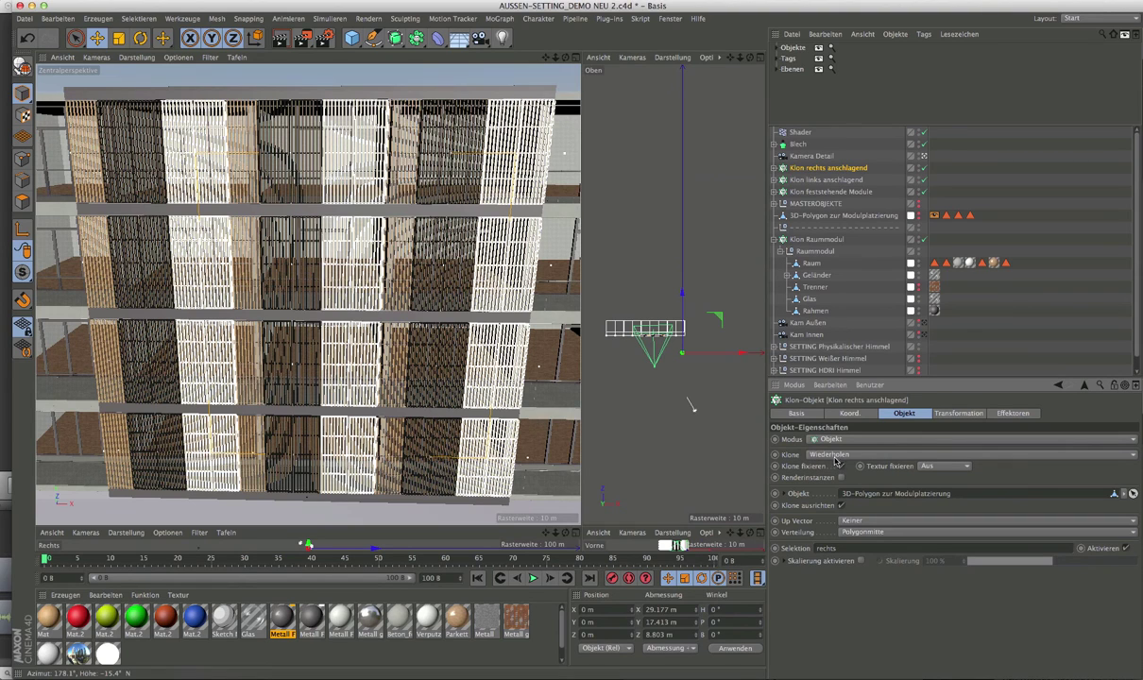
pyautogui.click(840, 465)
pyautogui.click(829, 454)
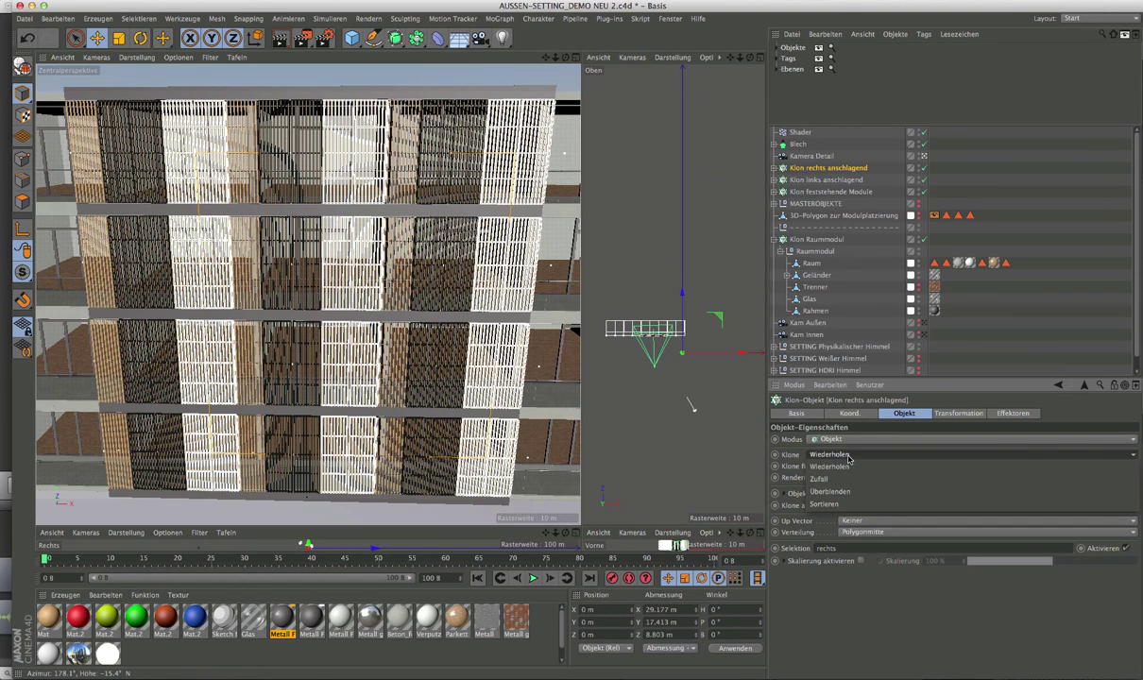
pyautogui.click(822, 480)
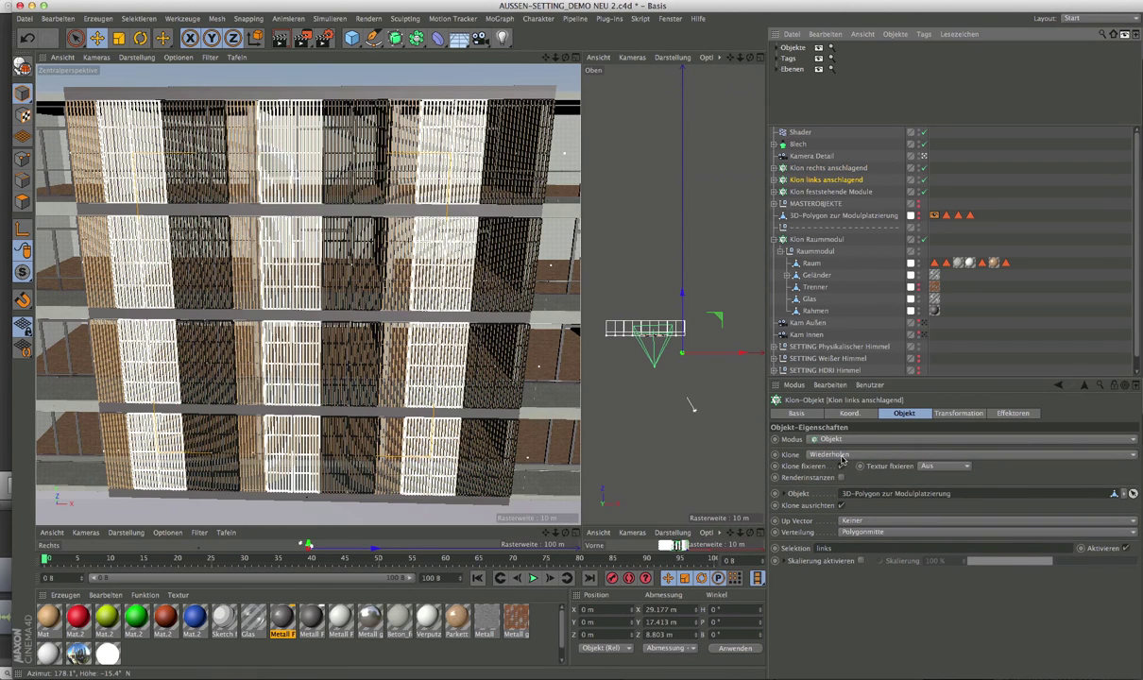
pyautogui.click(841, 457)
pyautogui.click(834, 481)
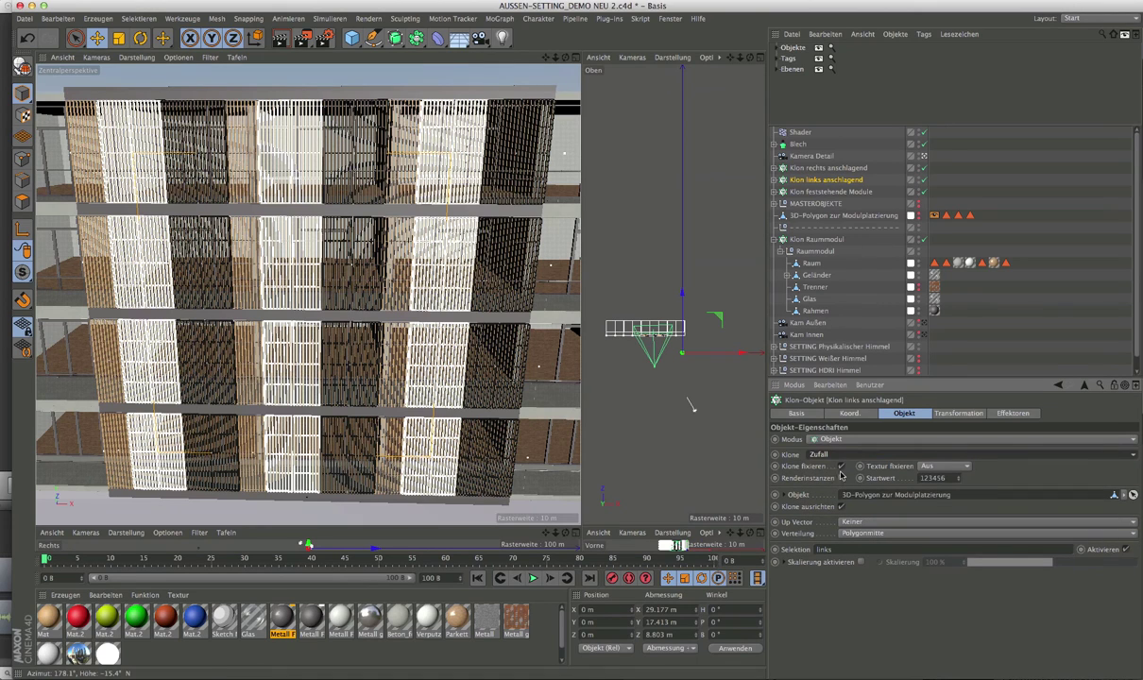
# With the Shader effector off, set the clones' Startwert seed to 123464, then re-enable the effector
pyautogui.click(924, 133)
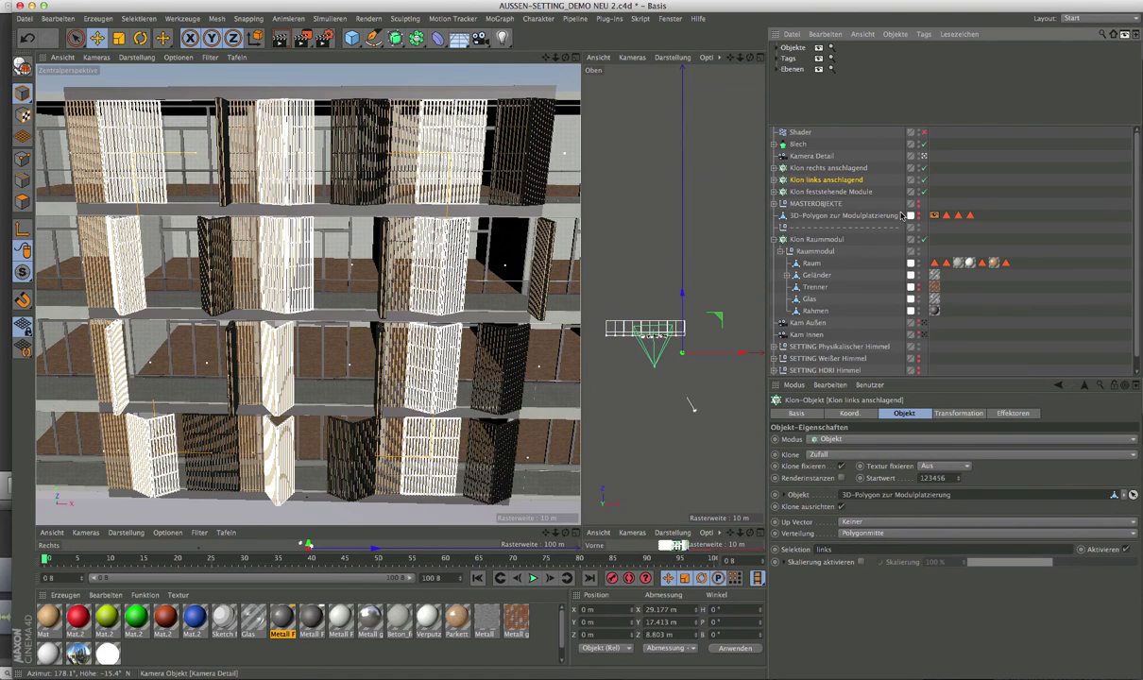
pyautogui.keyDown('ctrl'); pyautogui.click(831, 169); pyautogui.keyUp('ctrl')
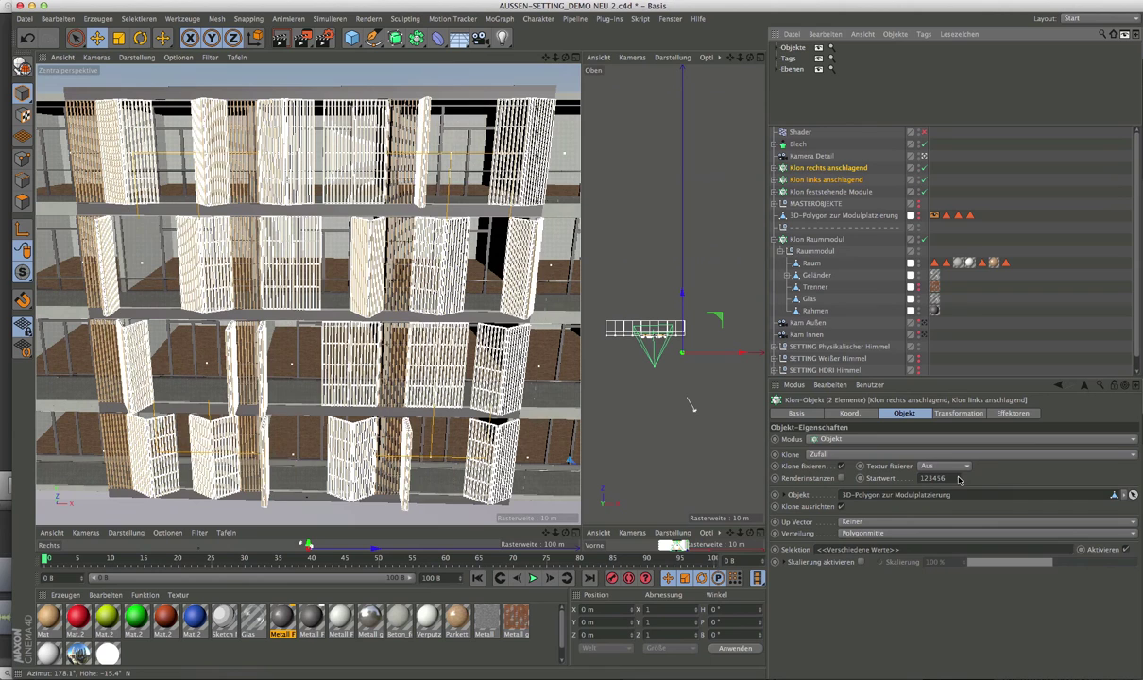
pyautogui.click(958, 476)
pyautogui.click(958, 476)
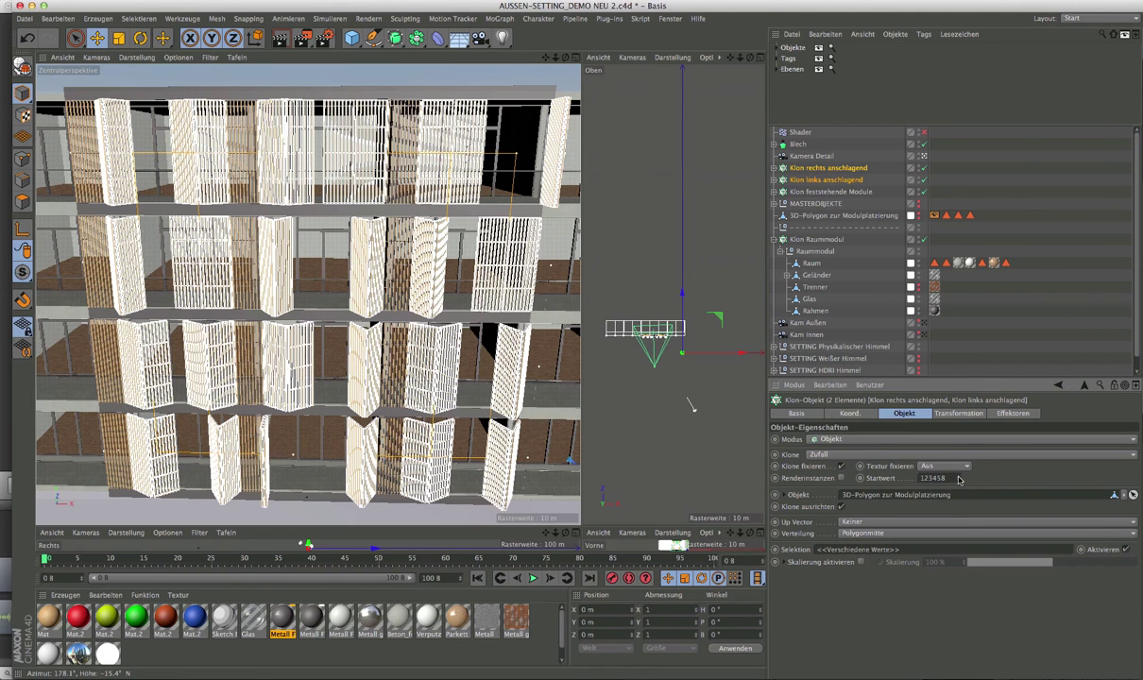
pyautogui.click(958, 476)
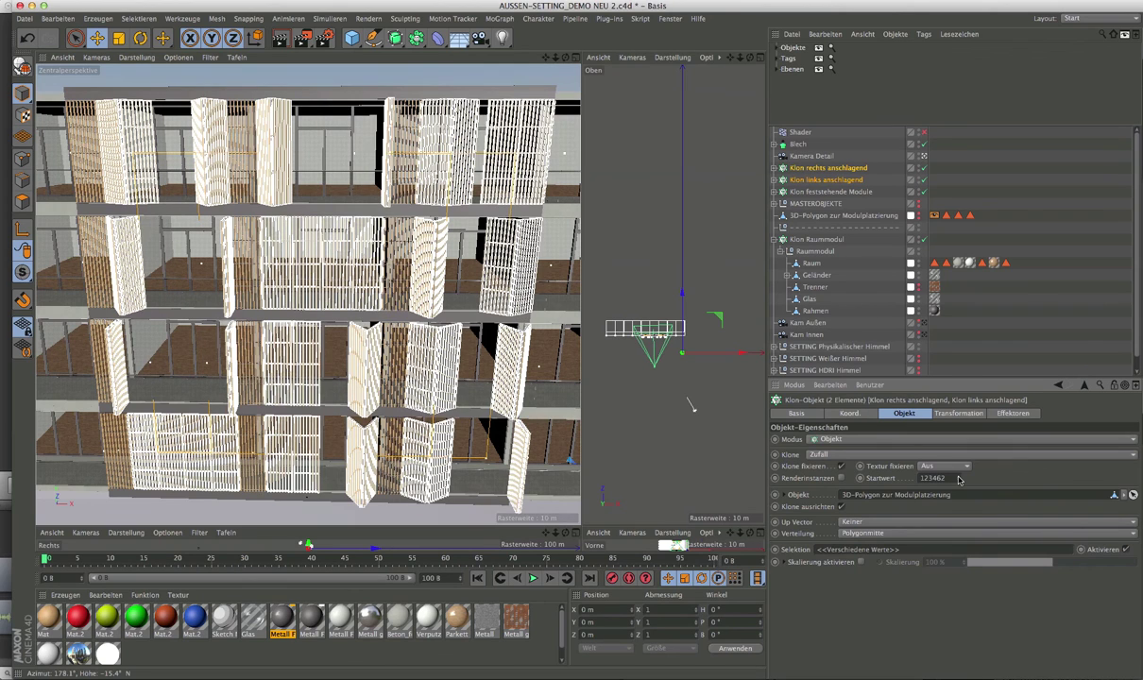
pyautogui.click(959, 476)
pyautogui.click(959, 477)
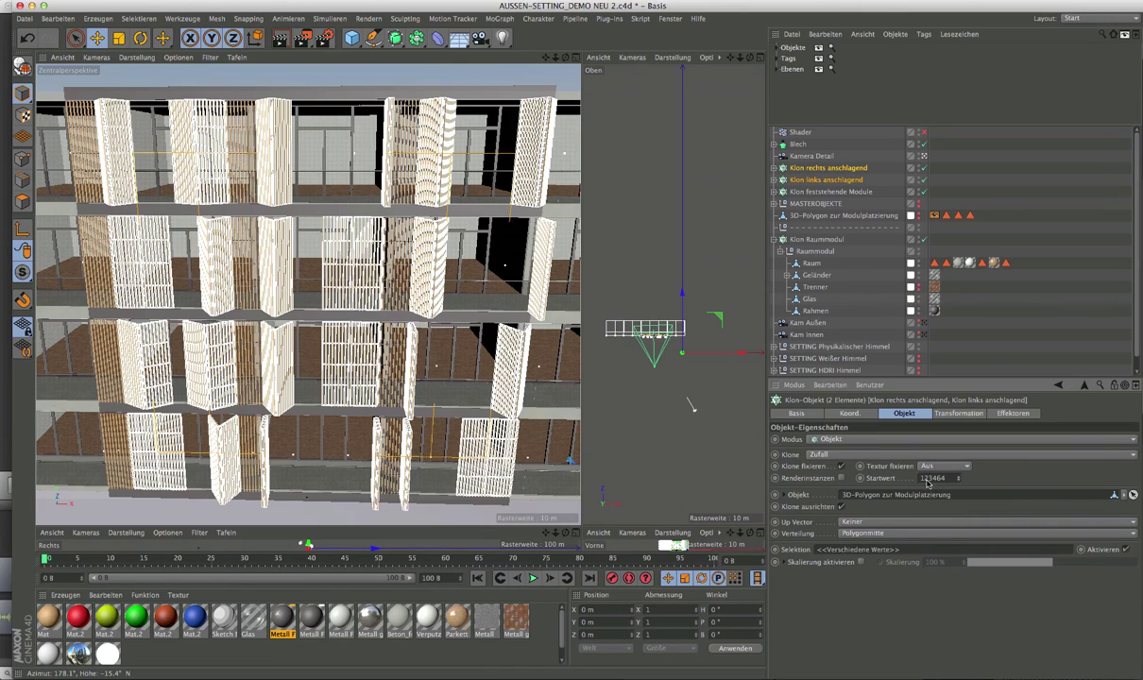
pyautogui.press('Return')
pyautogui.click(925, 133)
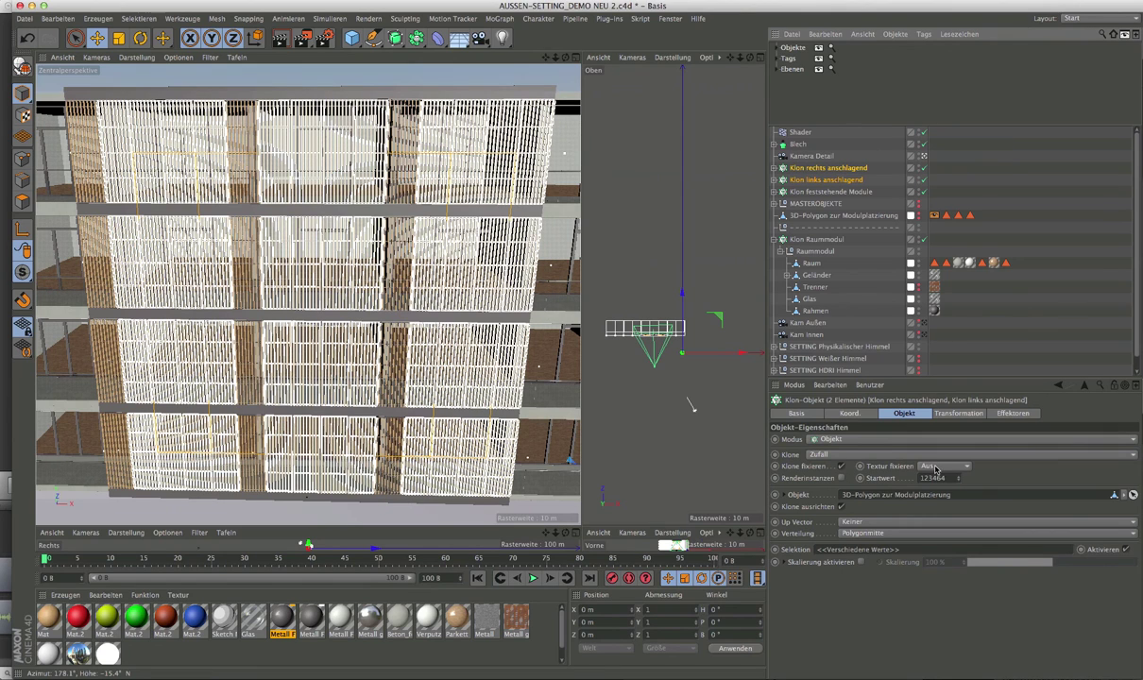
pyautogui.click(800, 132)
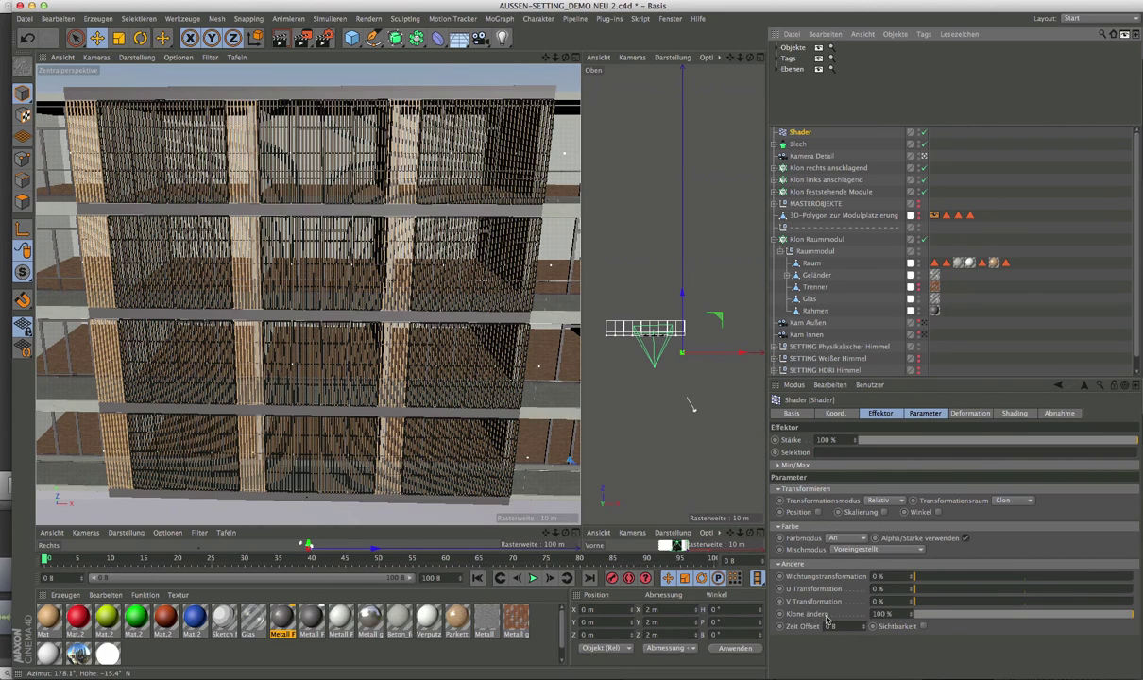
pyautogui.click(1101, 616)
pyautogui.moveTo(1101, 616); pyautogui.dragTo(1070, 616)
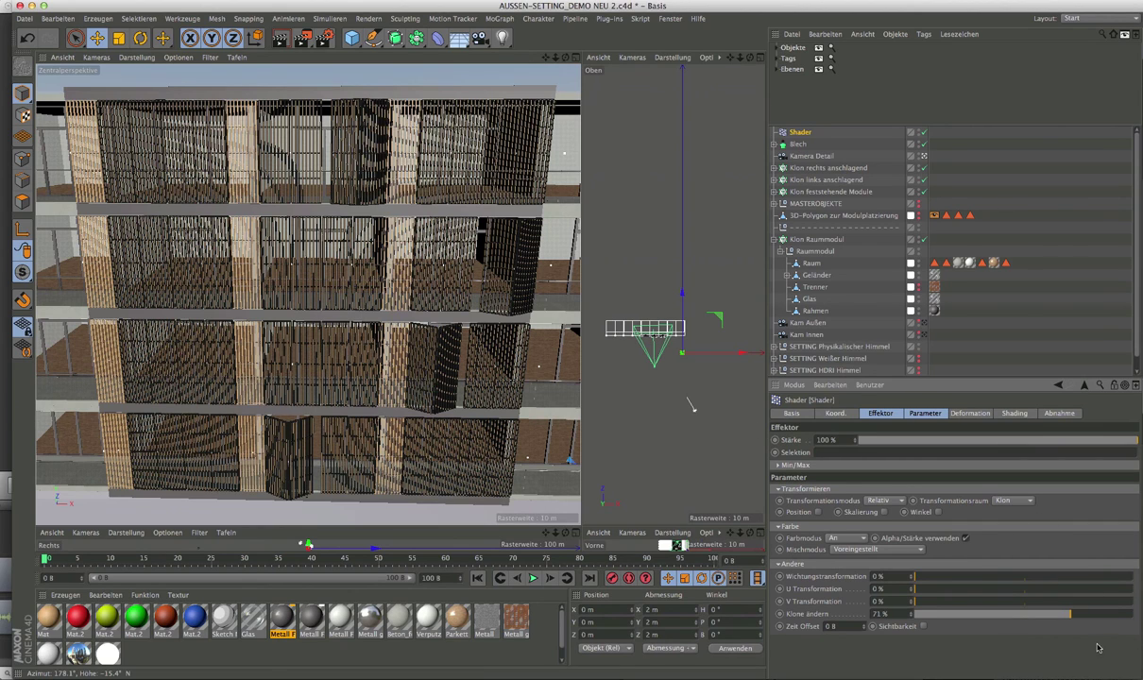
pyautogui.moveTo(1070, 614); pyautogui.dragTo(1140, 618)
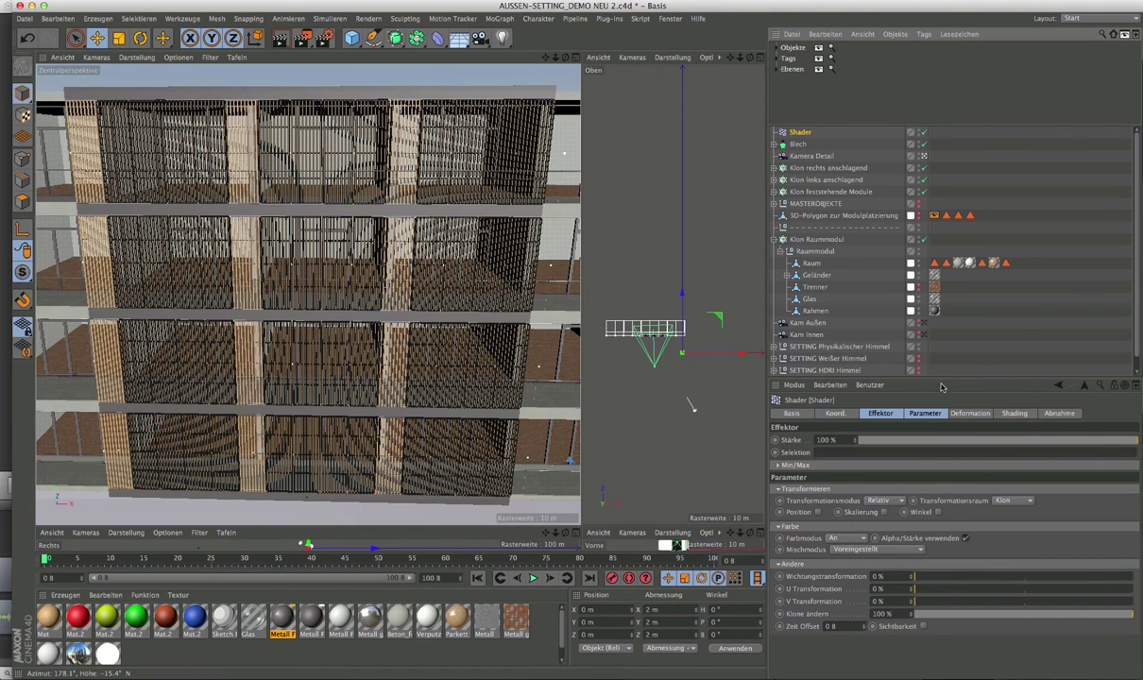
# In the effector's Shading tab, keep Eigener Shader and load a Noise shader
pyautogui.click(1014, 414)
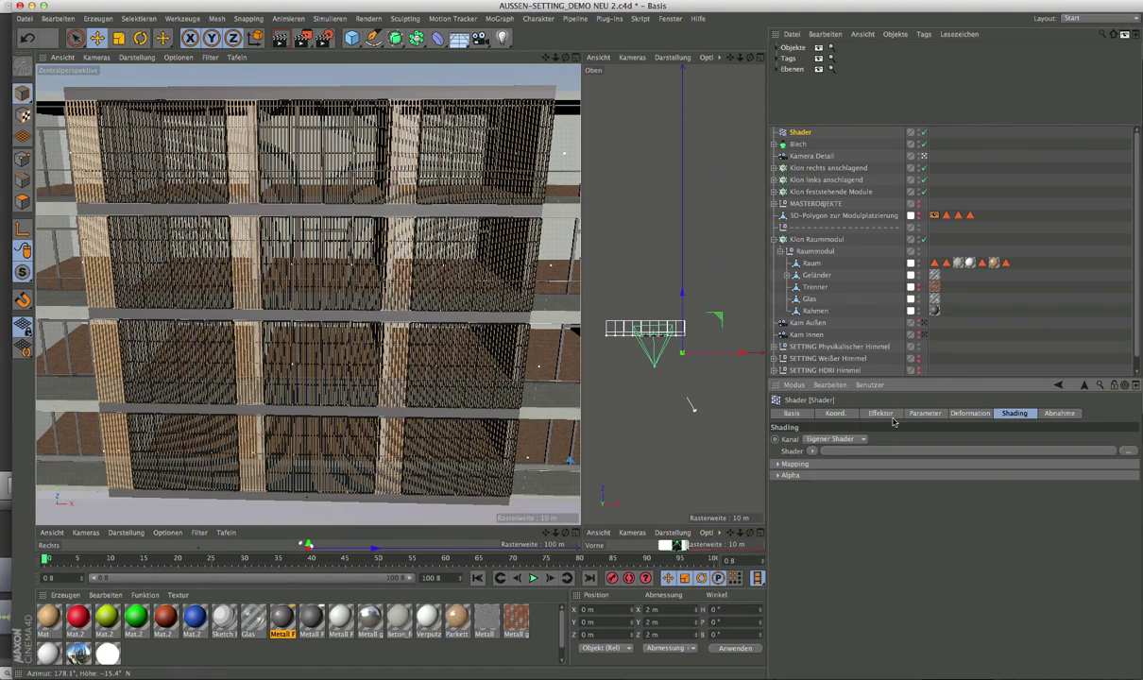
pyautogui.click(835, 440)
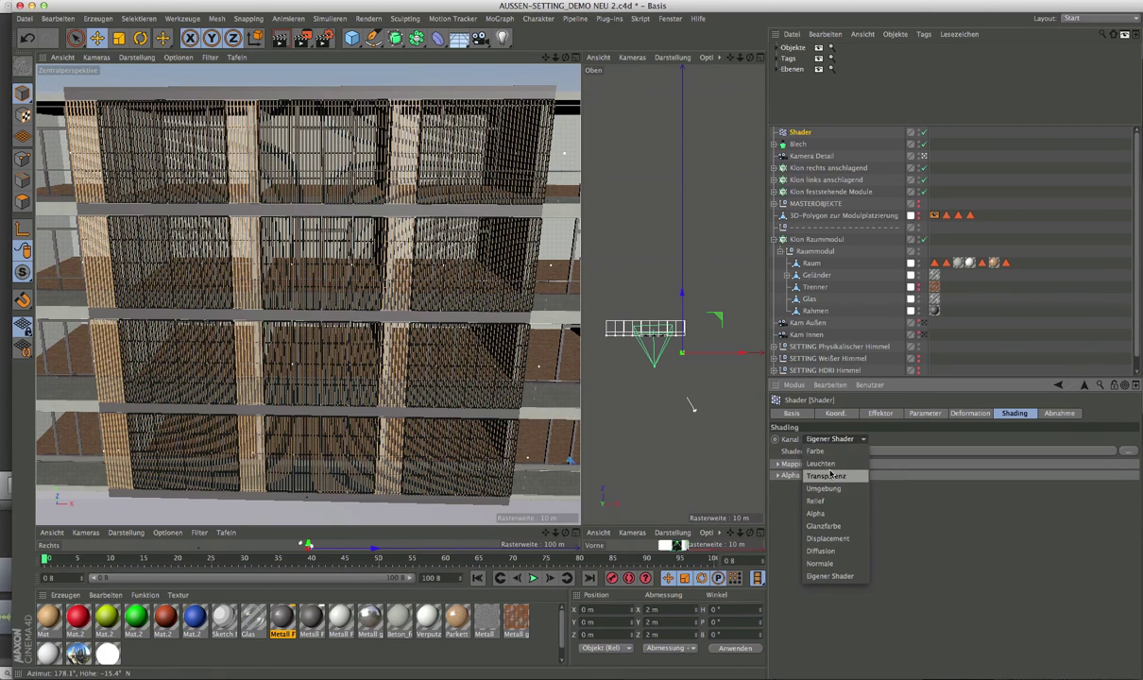
pyautogui.click(793, 456)
pyautogui.click(812, 452)
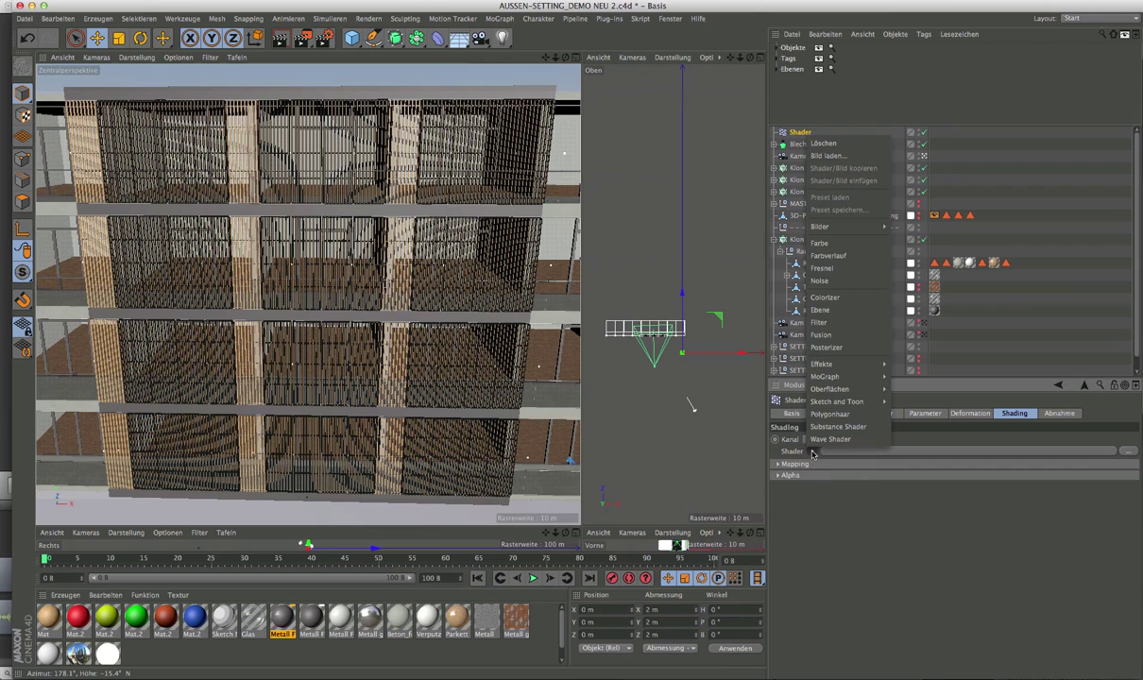
pyautogui.click(820, 282)
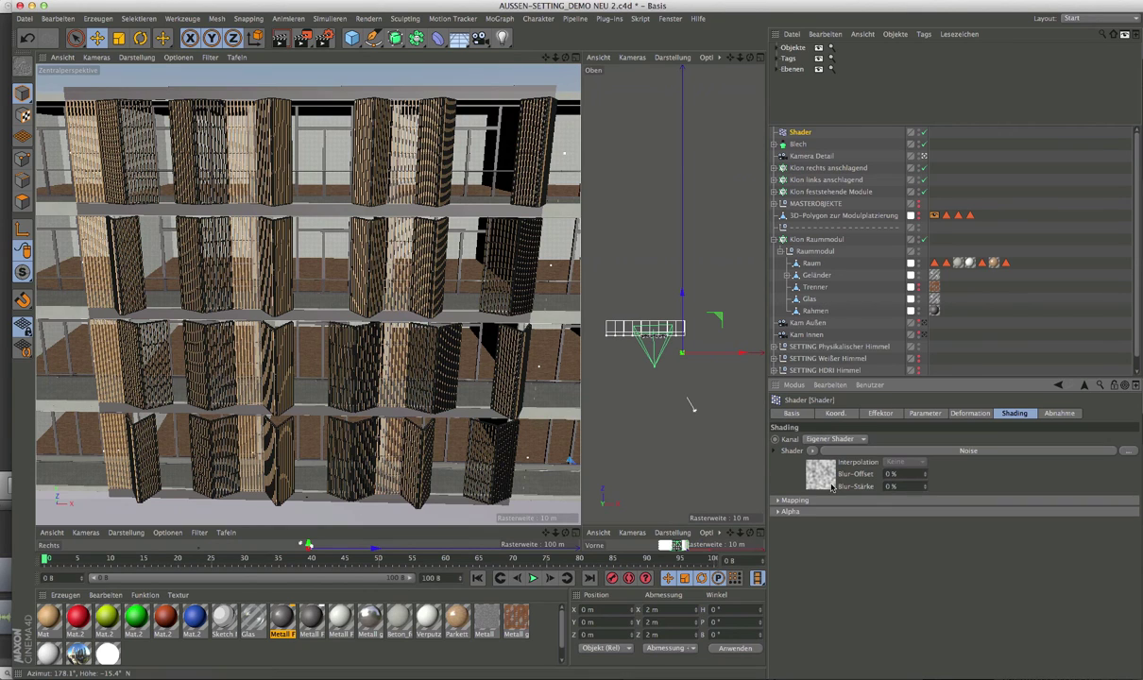
# Set the Noise shader's space to UV (2D) and its contrast to 52%
pyautogui.click(822, 481)
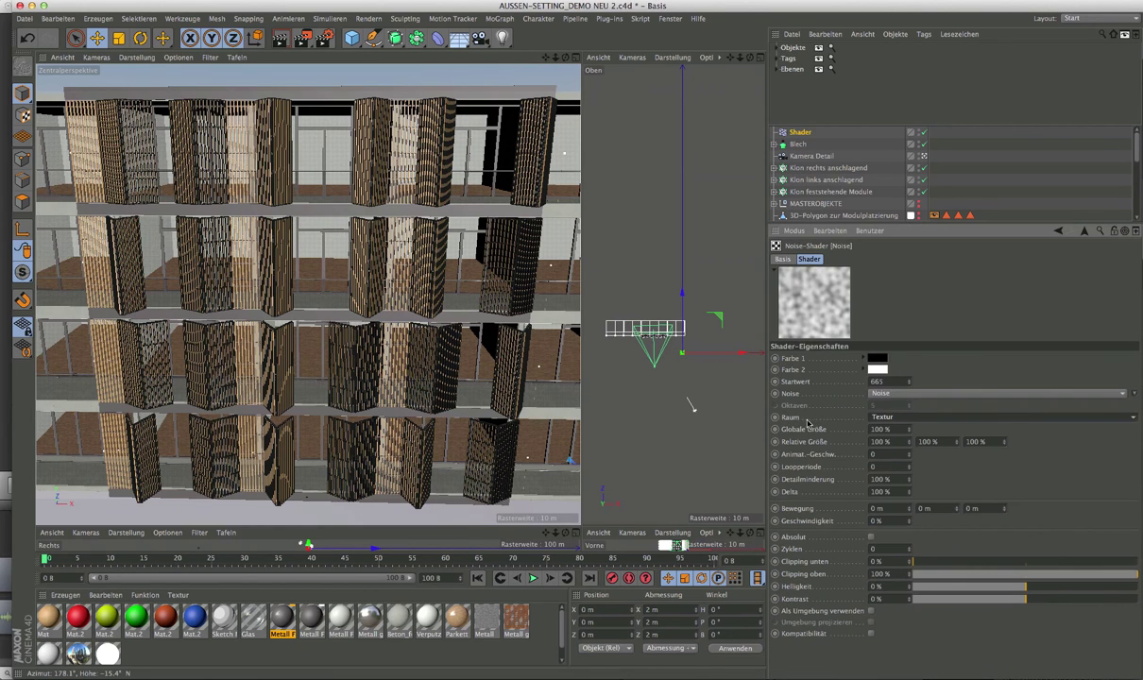
pyautogui.click(884, 418)
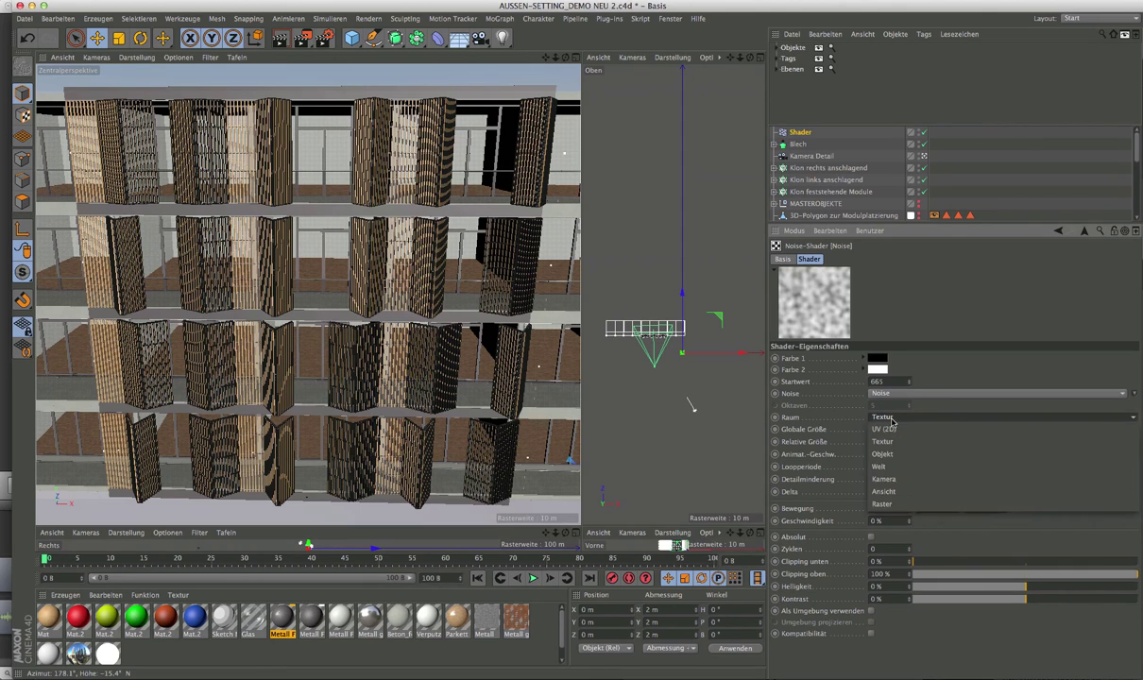
pyautogui.click(893, 431)
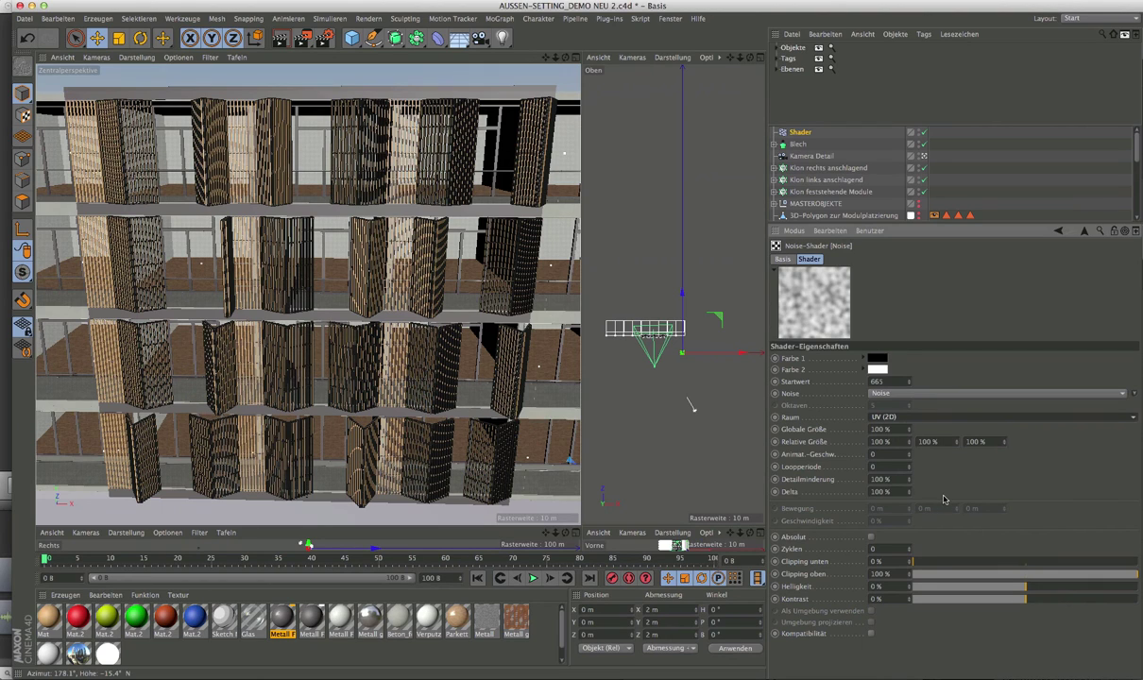
pyautogui.moveTo(1002, 595); pyautogui.dragTo(1085, 605)
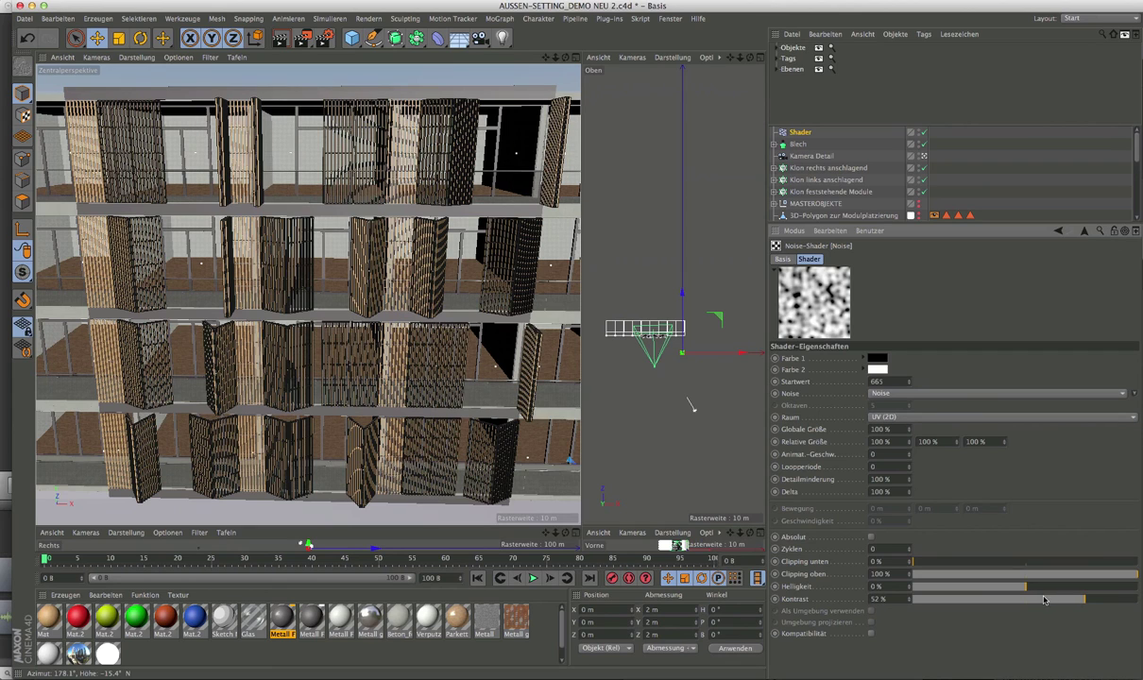
# Try several noise brightness values to tune the mix of open and closed shutters
pyautogui.click(980, 588)
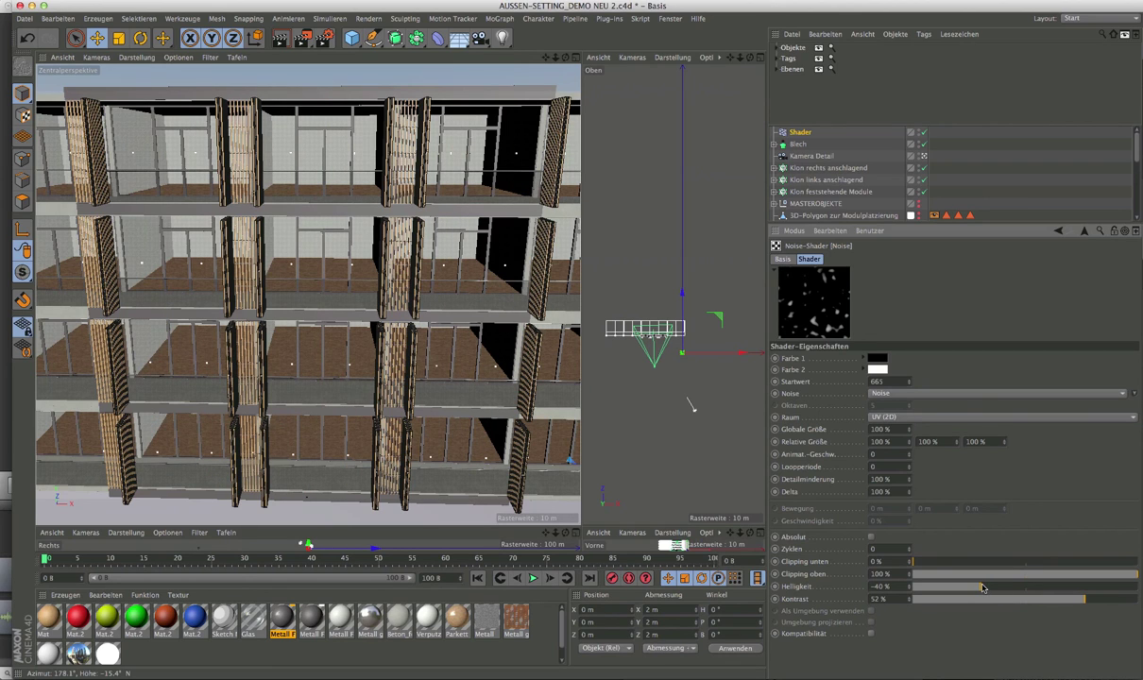
pyautogui.click(1063, 590)
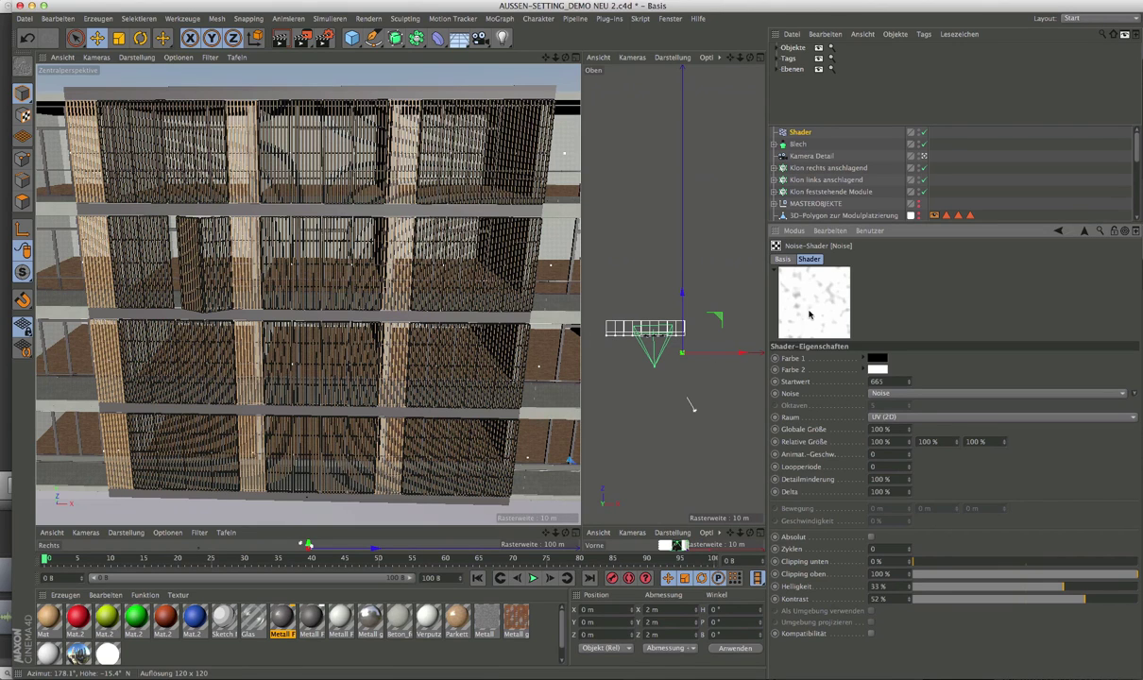
pyautogui.click(976, 586)
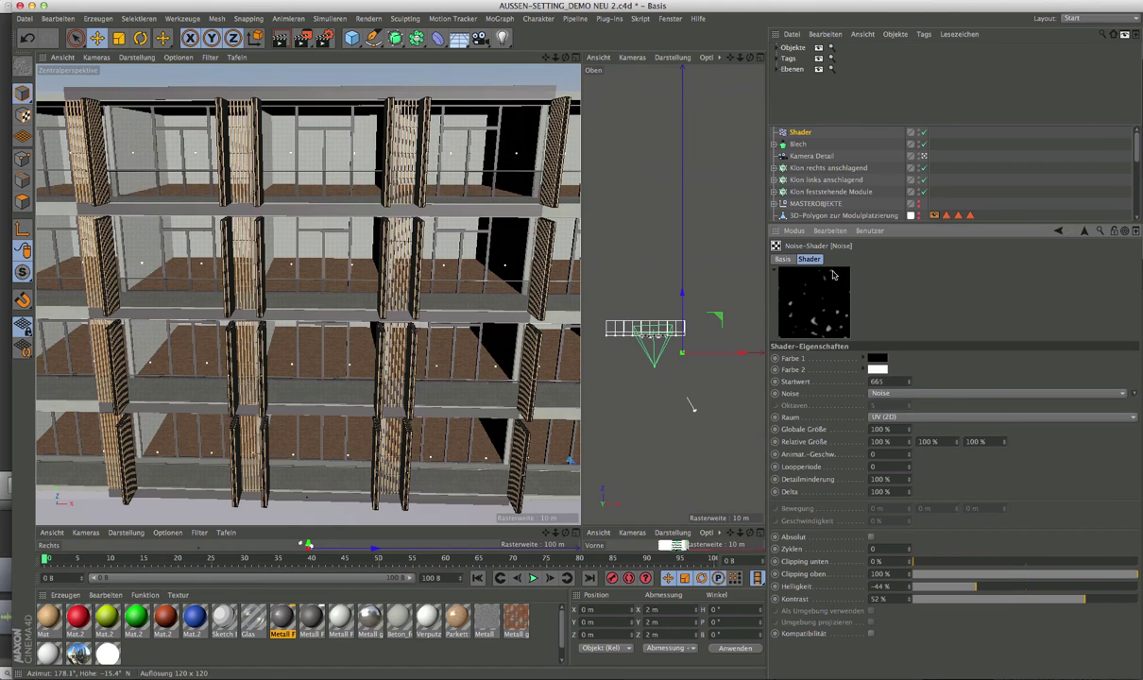
pyautogui.click(1006, 589)
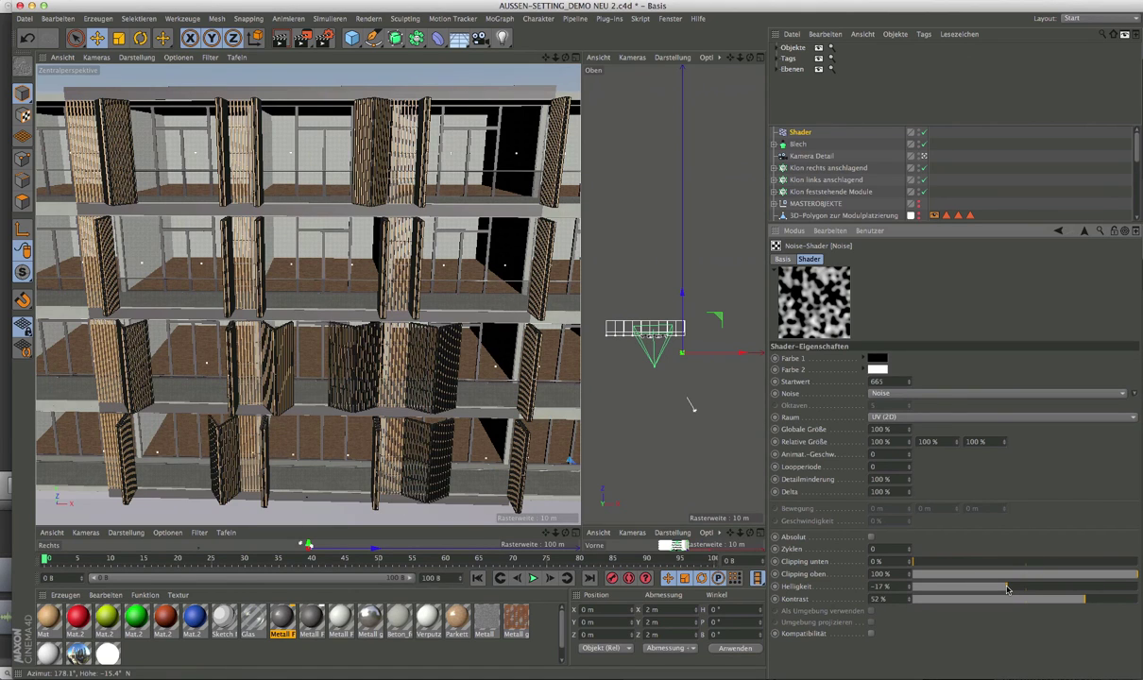
pyautogui.click(1067, 589)
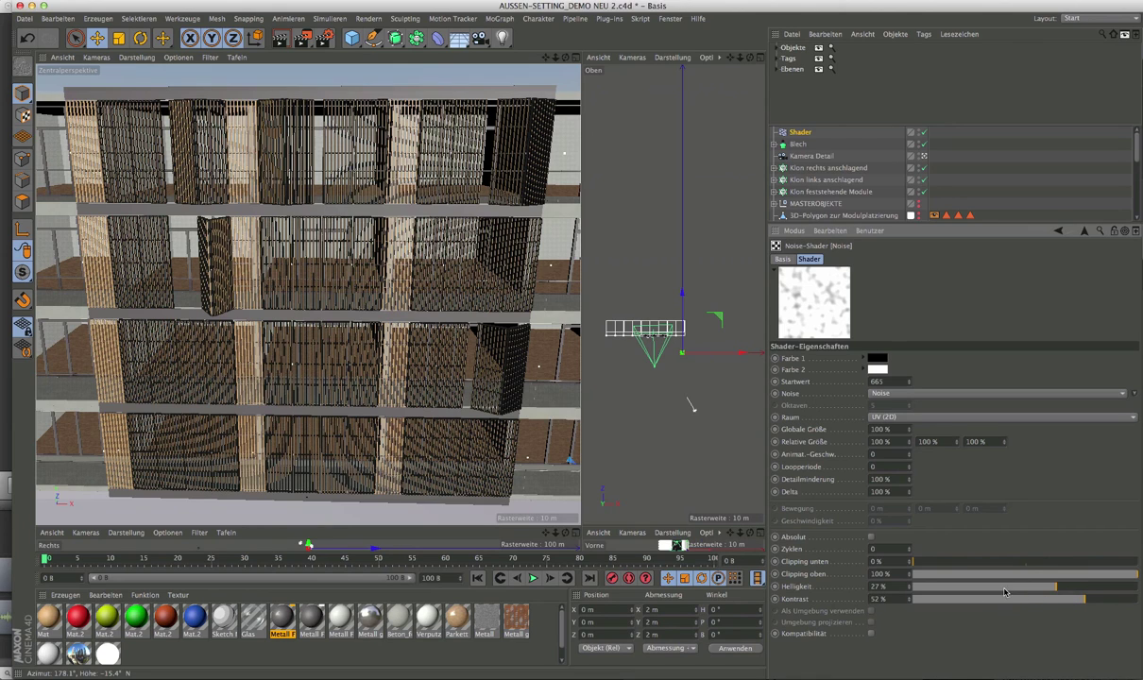
pyautogui.click(1004, 587)
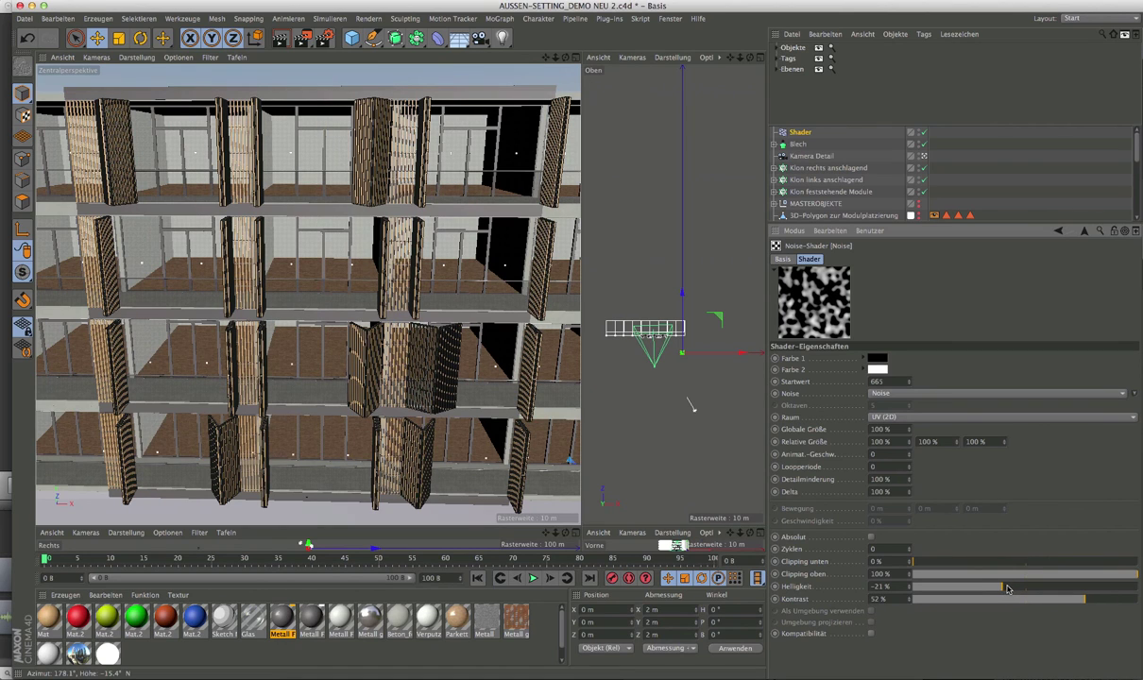
pyautogui.moveTo(1007, 587); pyautogui.dragTo(1035, 588)
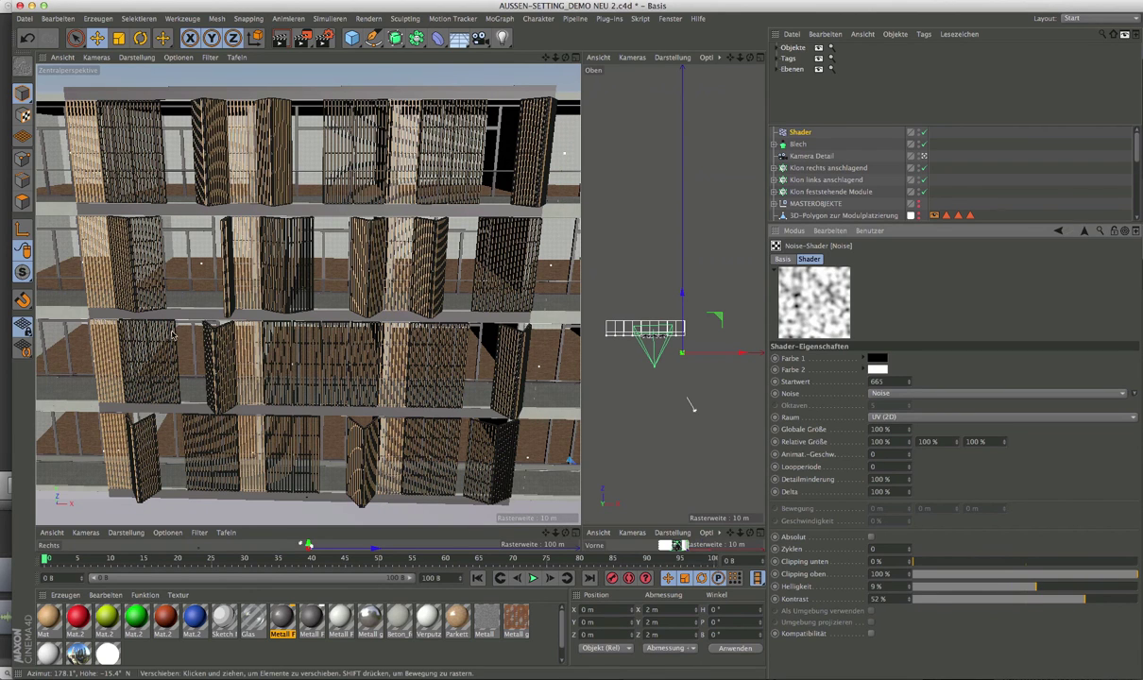
# Show the Shader effector's Parameter tab, enlarge the object list, and collapse Klon Raummodul
pyautogui.click(799, 132)
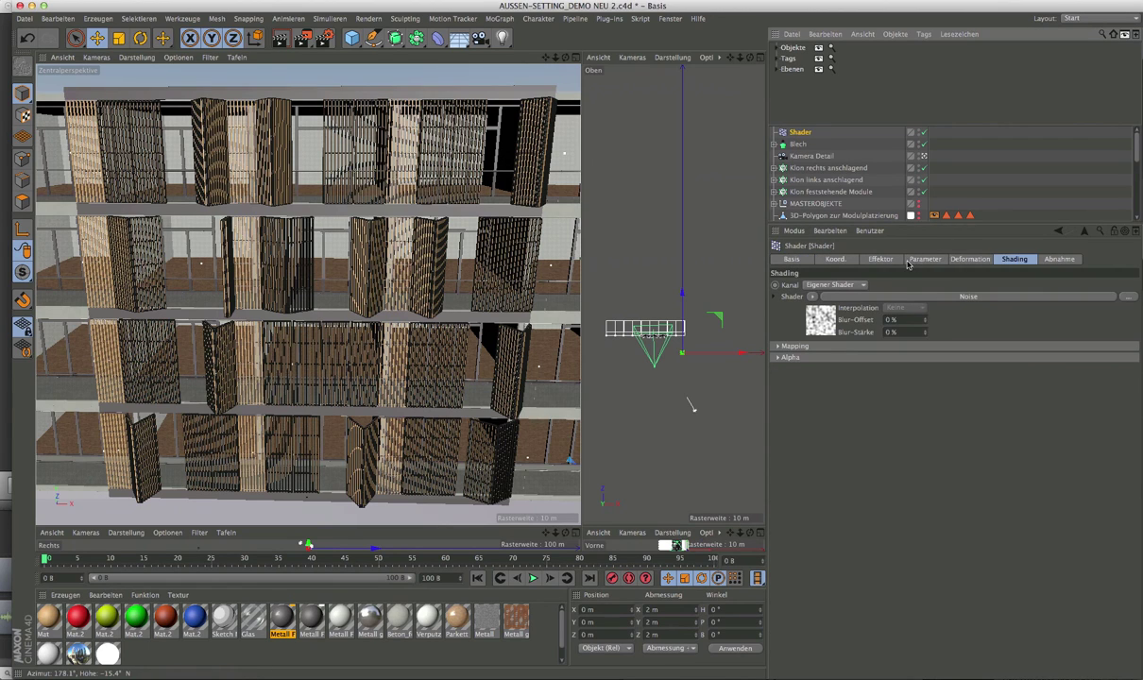
pyautogui.click(909, 261)
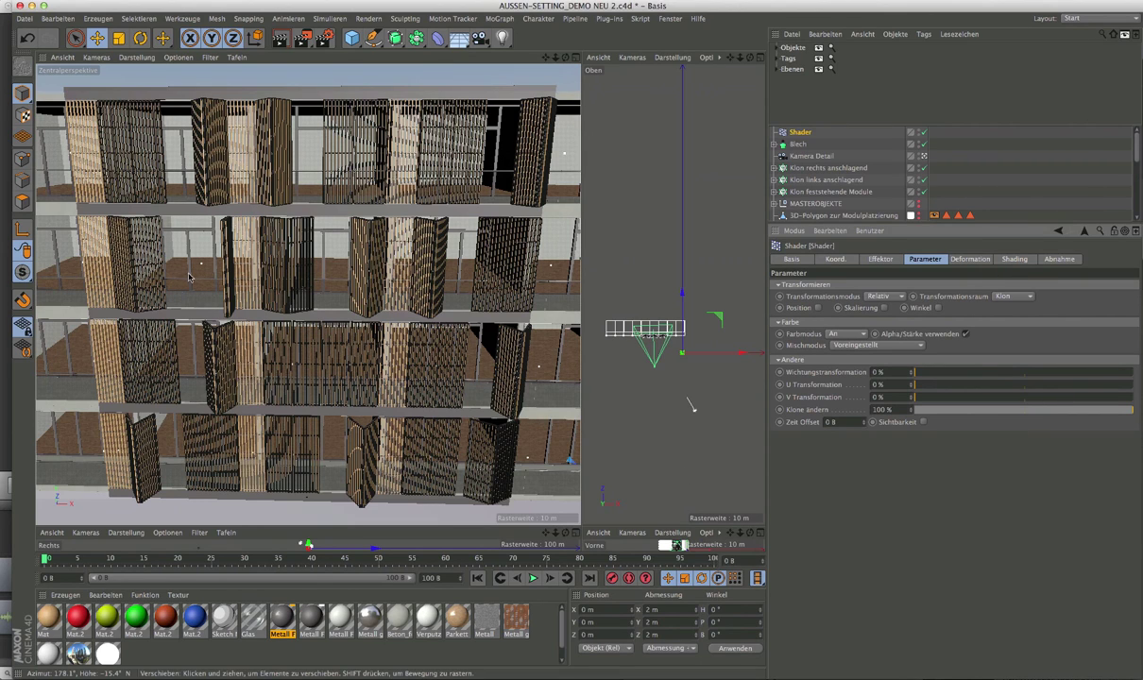
pyautogui.moveTo(888, 227); pyautogui.dragTo(878, 400)
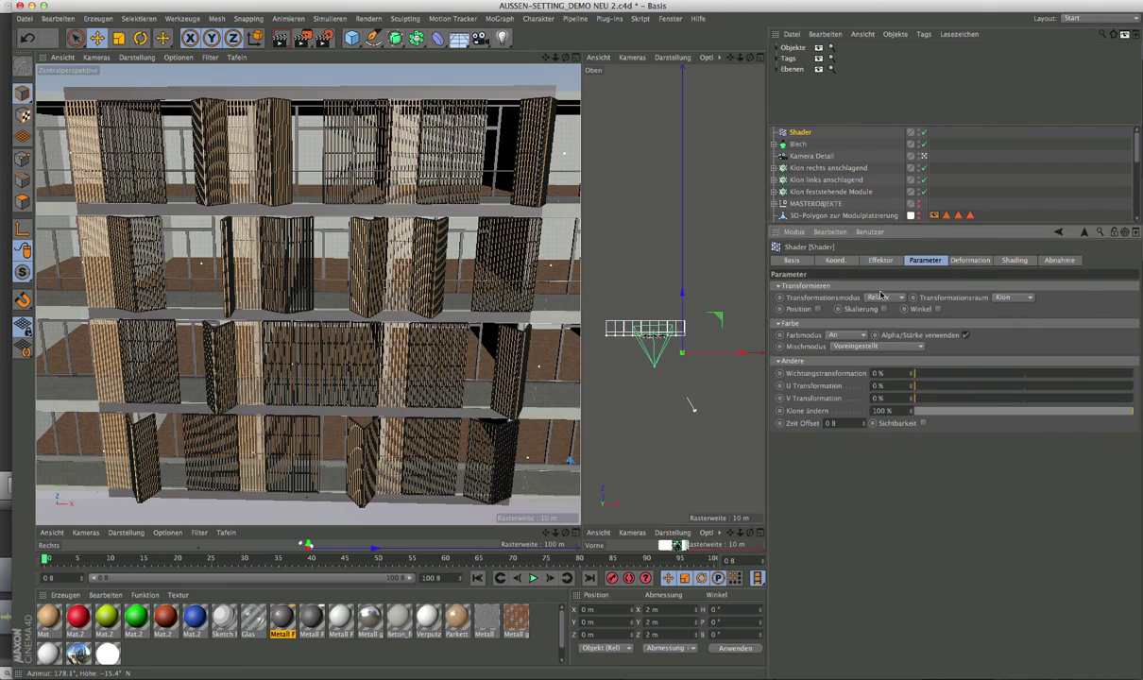
pyautogui.click(774, 239)
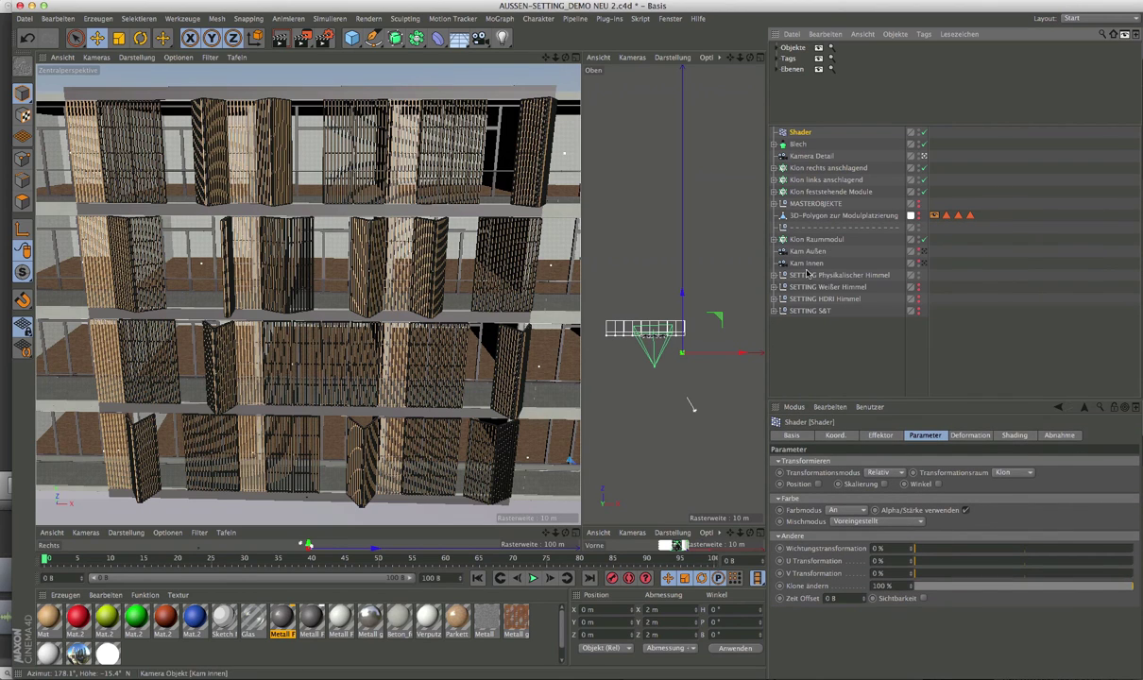